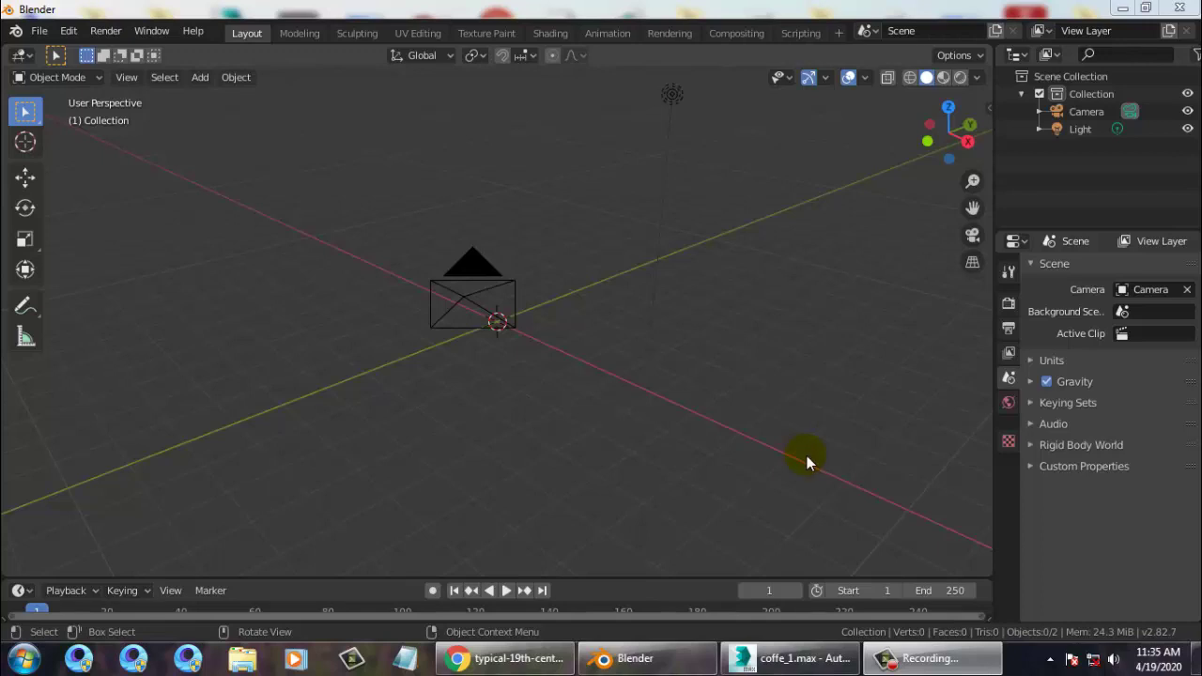
# Open the 3d wagon image from the desktop to study the covered wagon's shape, and return to Blender.
pyautogui.click(1118, 8)
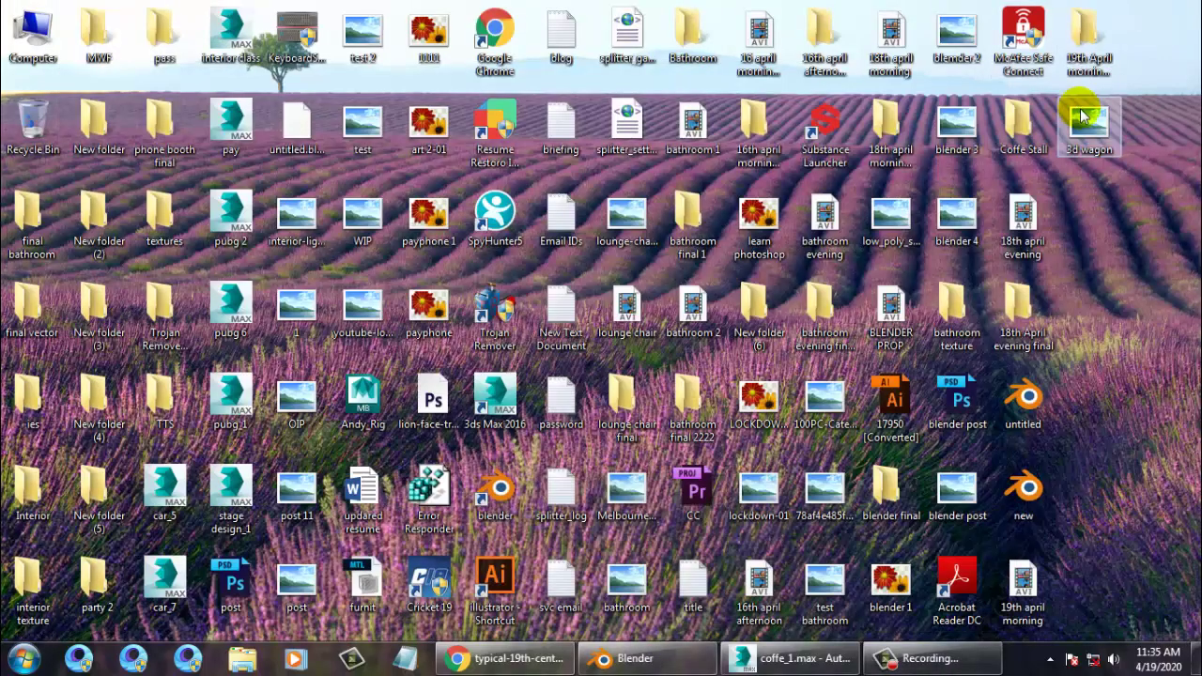
pyautogui.doubleClick(1089, 130)
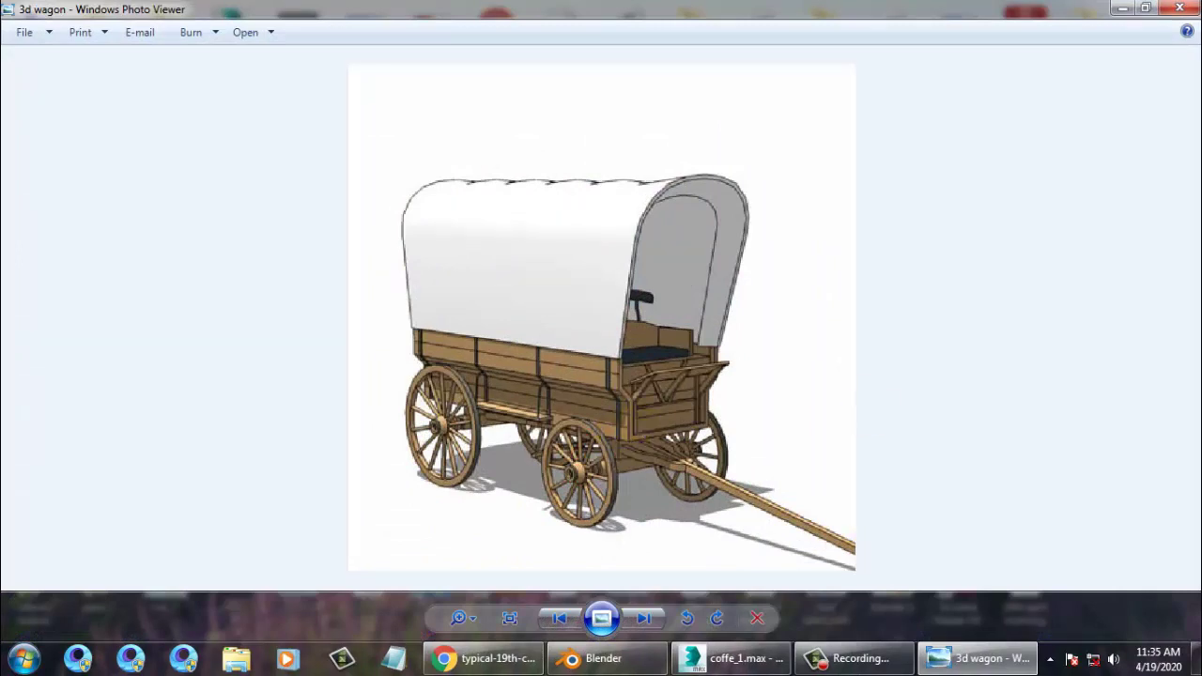
pyautogui.click(1120, 12)
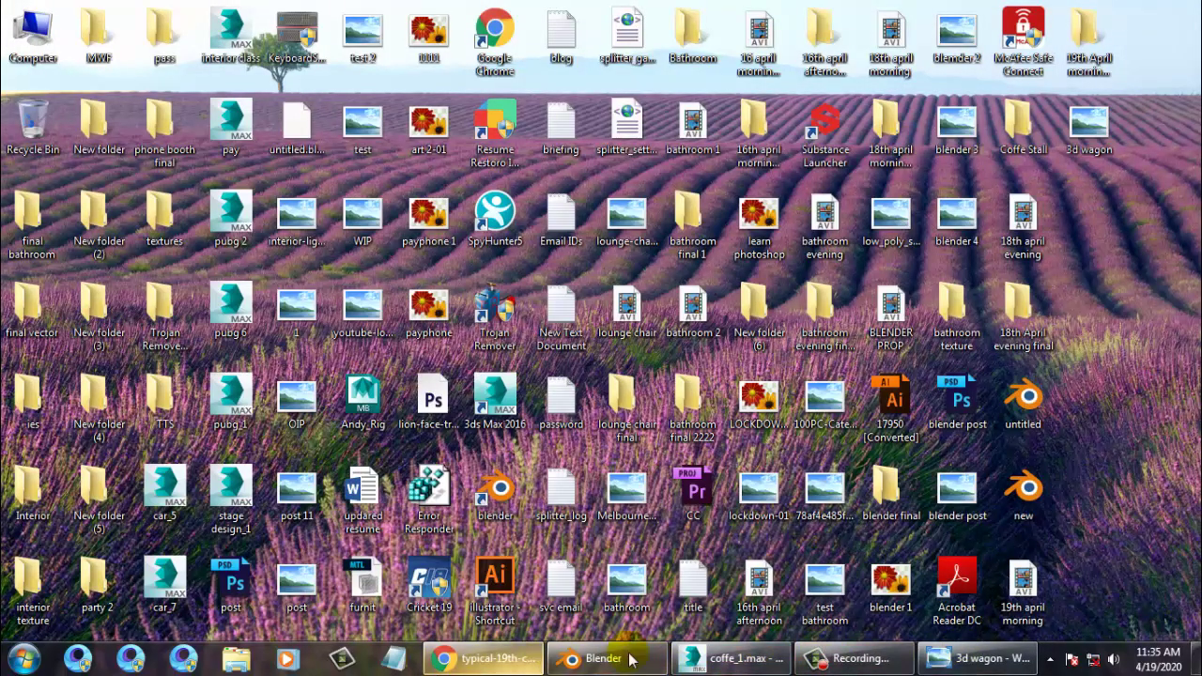
pyautogui.click(601, 659)
# Add a cube mesh at the scene origin as the base of the wagon body.
pyautogui.moveTo(524, 344); pyautogui.dragTo(484, 324, button='middle')
pyautogui.click(200, 77)
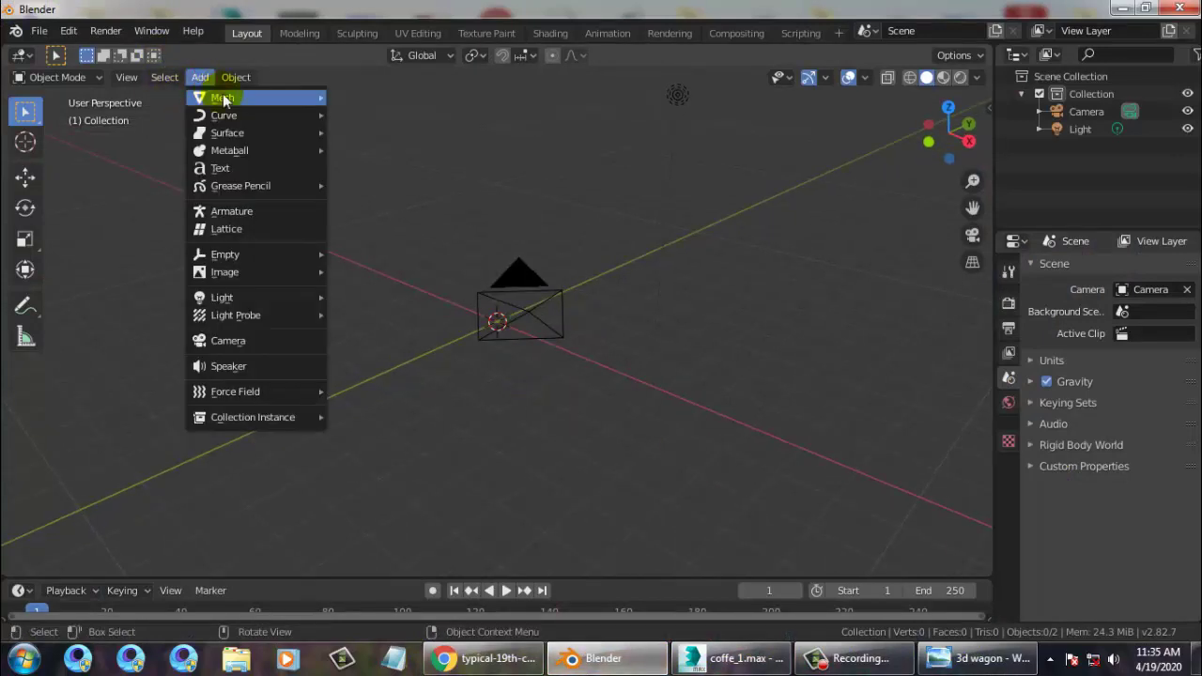
pyautogui.moveTo(224, 98)
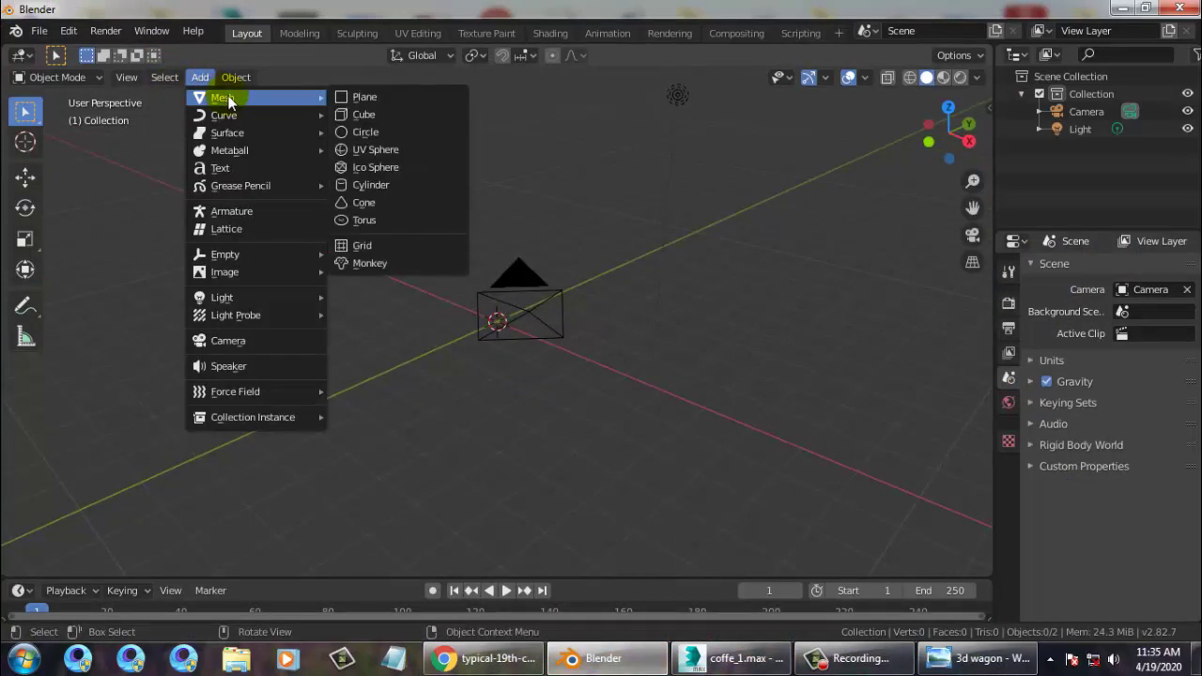
pyautogui.click(373, 119)
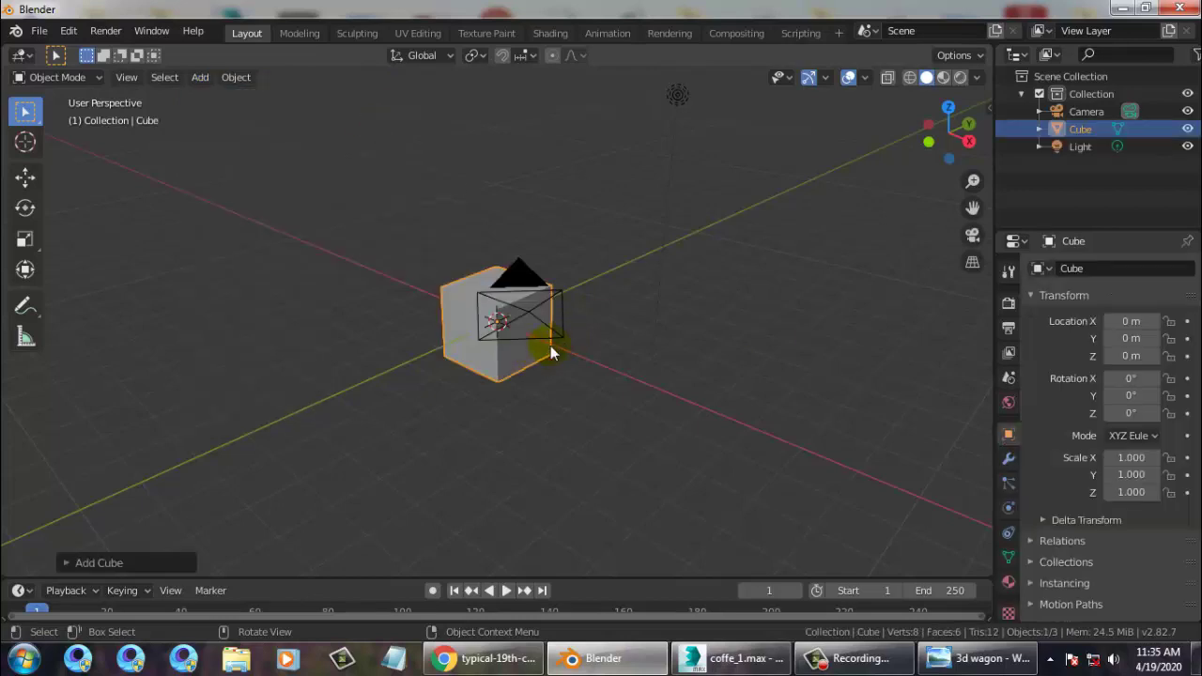
pyautogui.moveTo(549, 352); pyautogui.dragTo(451, 301, button='middle')
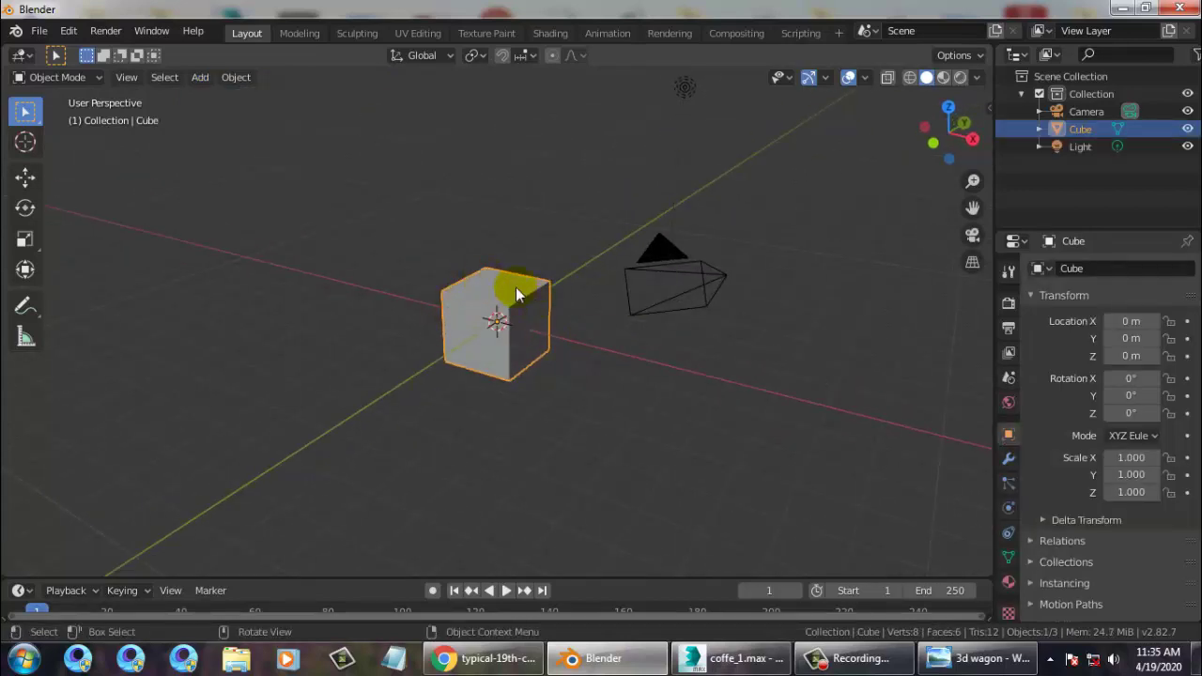
# Stretch the cube to a scale of about 5.53 on X and 1.89 on Y, checking its proportions against the 3d wagon image.
pyautogui.click(25, 241)
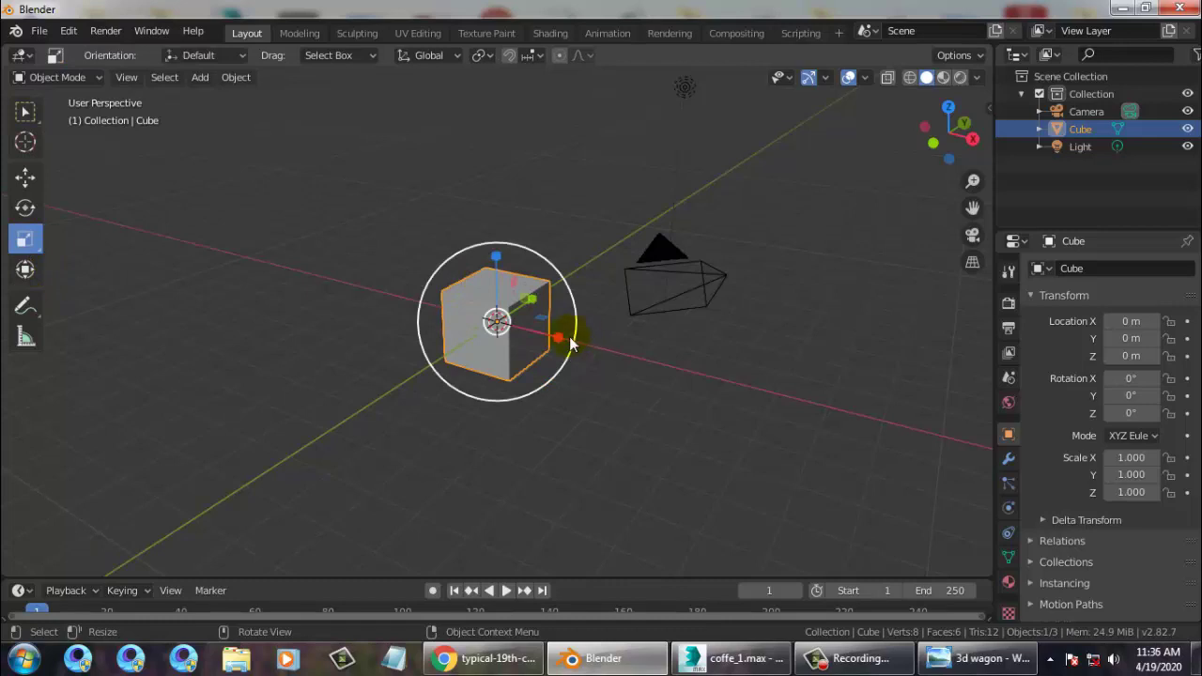
pyautogui.moveTo(558, 340); pyautogui.dragTo(850, 407)
pyautogui.click(955, 660)
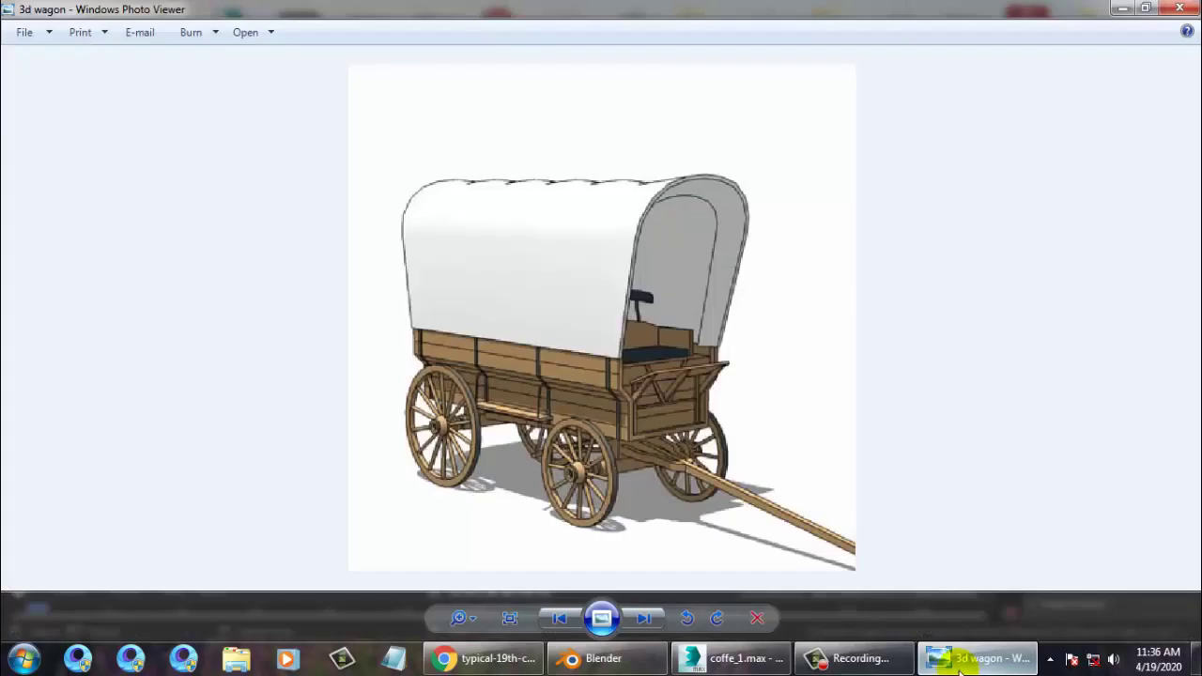
pyautogui.click(956, 665)
pyautogui.click(956, 659)
pyautogui.click(957, 660)
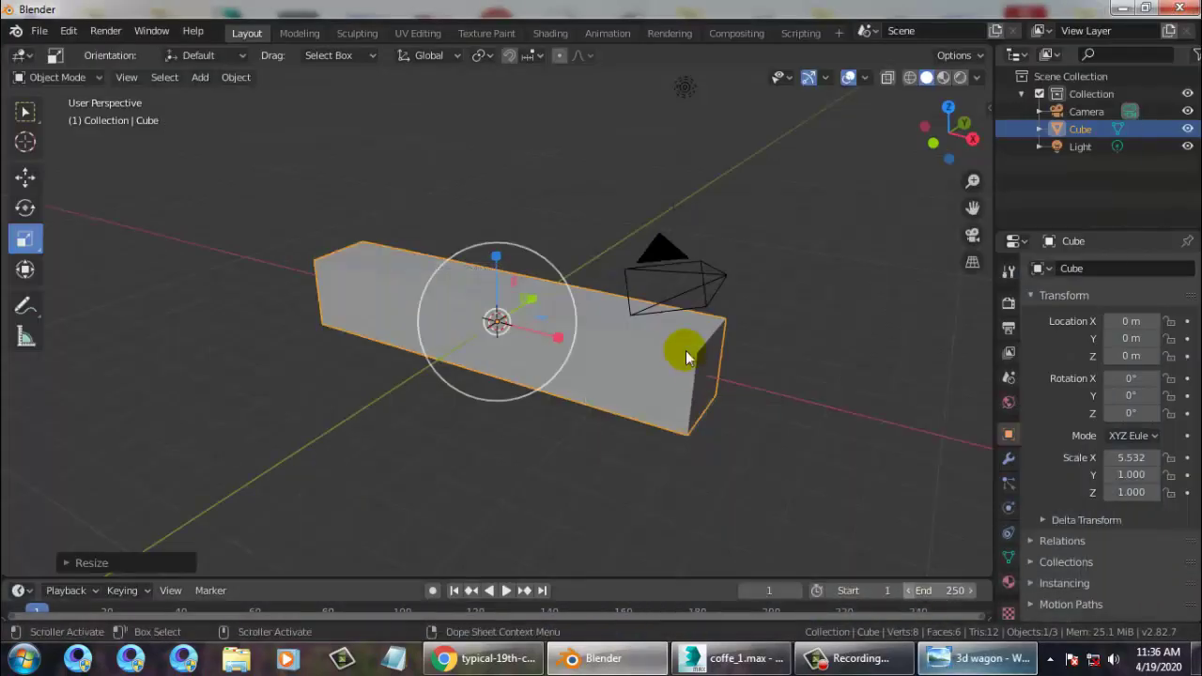
pyautogui.moveTo(687, 344); pyautogui.dragTo(587, 345, button='middle')
pyautogui.moveTo(563, 317); pyautogui.dragTo(403, 242)
pyautogui.moveTo(647, 323); pyautogui.dragTo(588, 325, button='middle')
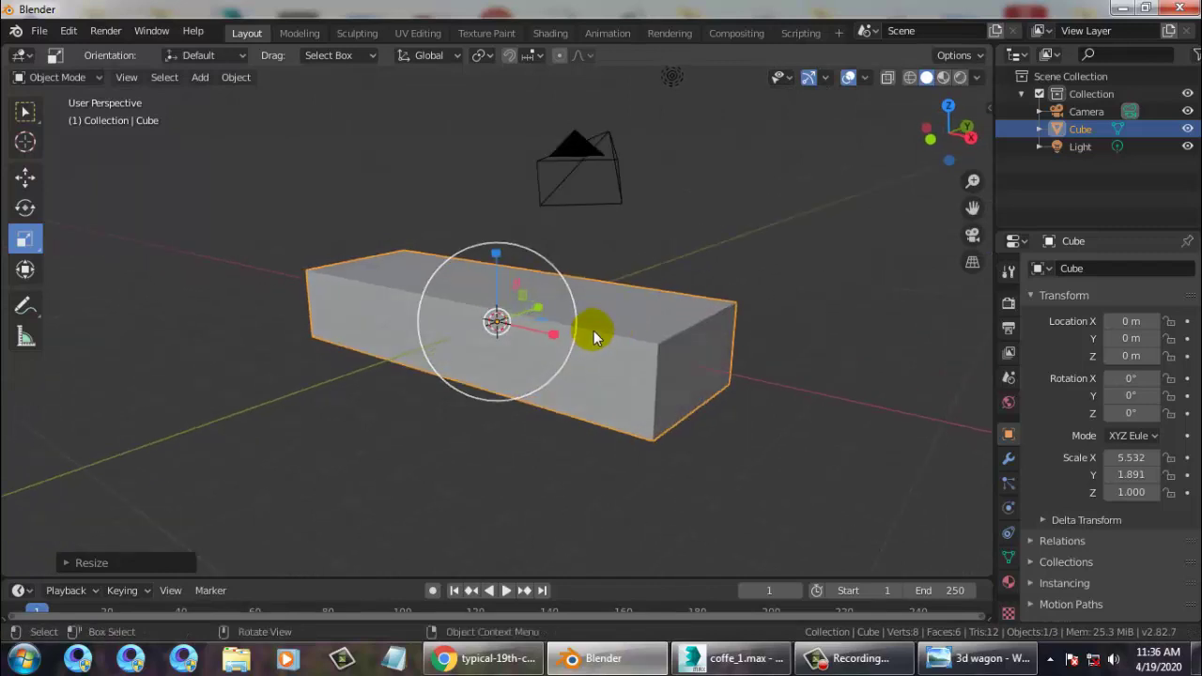
# Raise the box along Z to about 2.72 m and compare it with the wagon body in the reference image.
pyautogui.click(26, 179)
pyautogui.moveTo(497, 252); pyautogui.dragTo(510, 140)
pyautogui.moveTo(800, 398); pyautogui.dragTo(714, 338, button='middle')
pyautogui.click(960, 662)
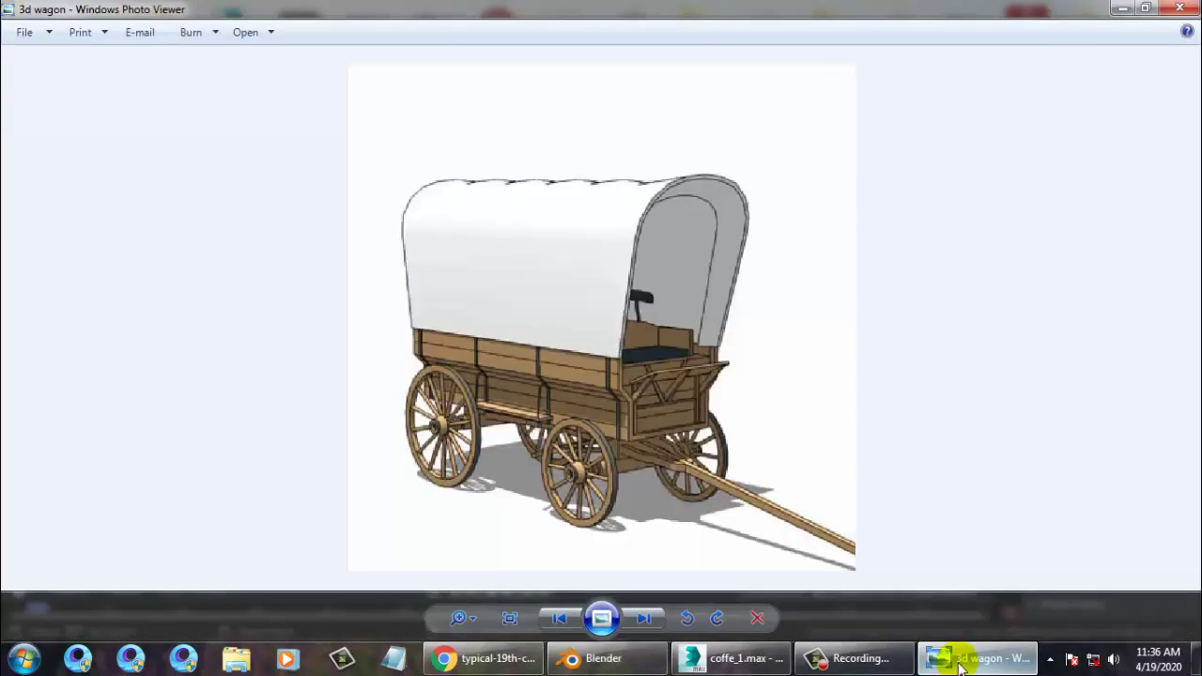
pyautogui.click(960, 663)
pyautogui.click(960, 662)
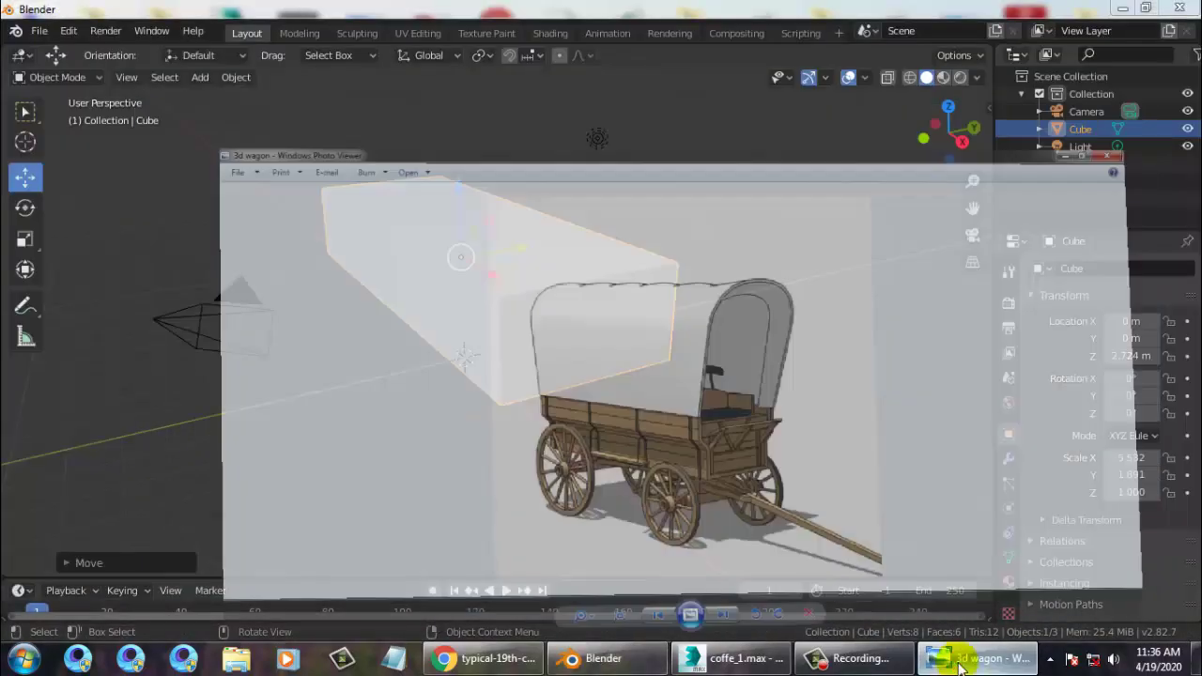
pyautogui.click(961, 662)
pyautogui.click(960, 662)
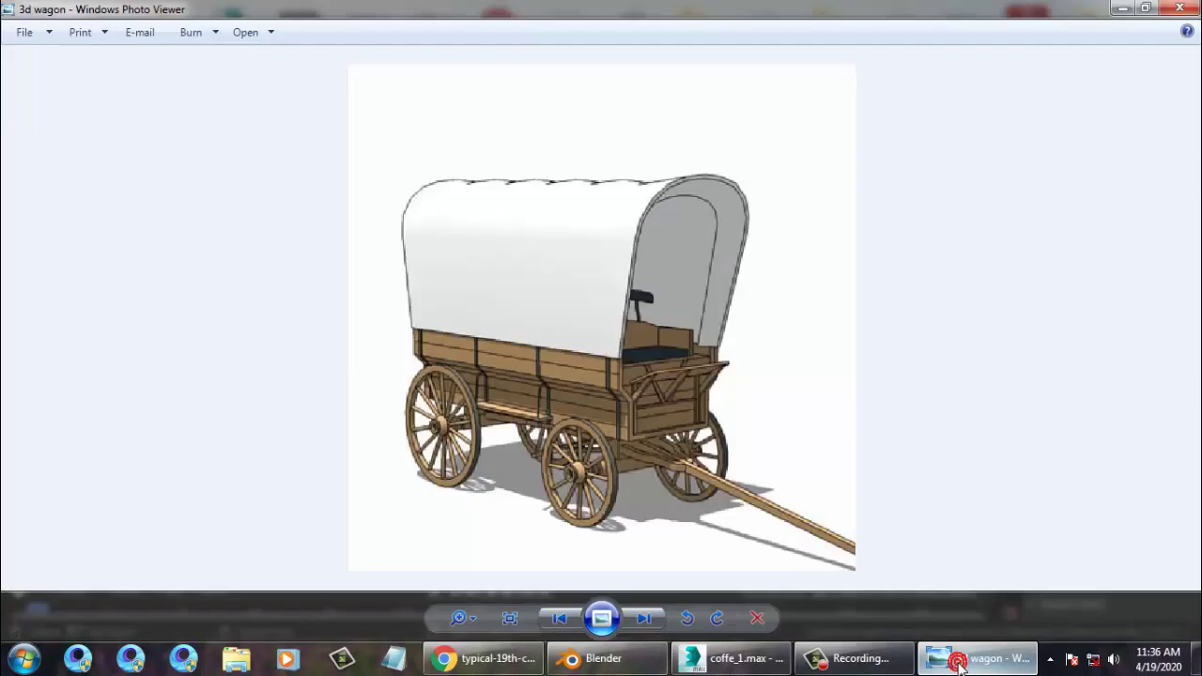
pyautogui.click(960, 663)
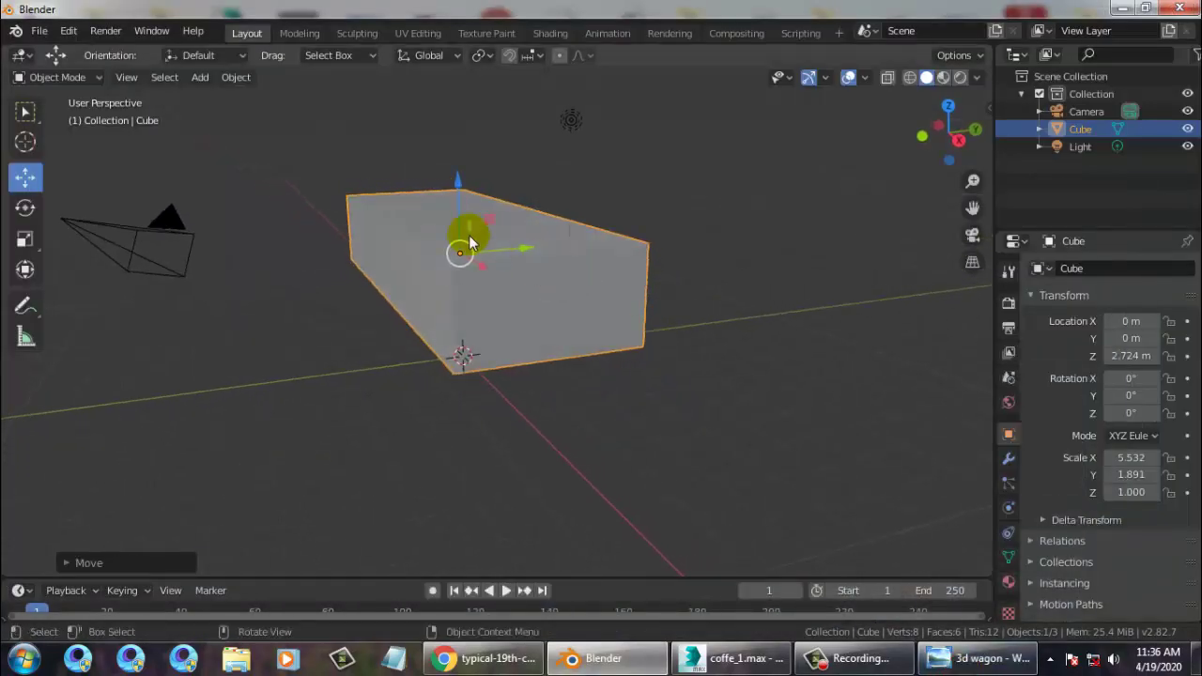
pyautogui.moveTo(536, 247); pyautogui.dragTo(508, 178, button='middle')
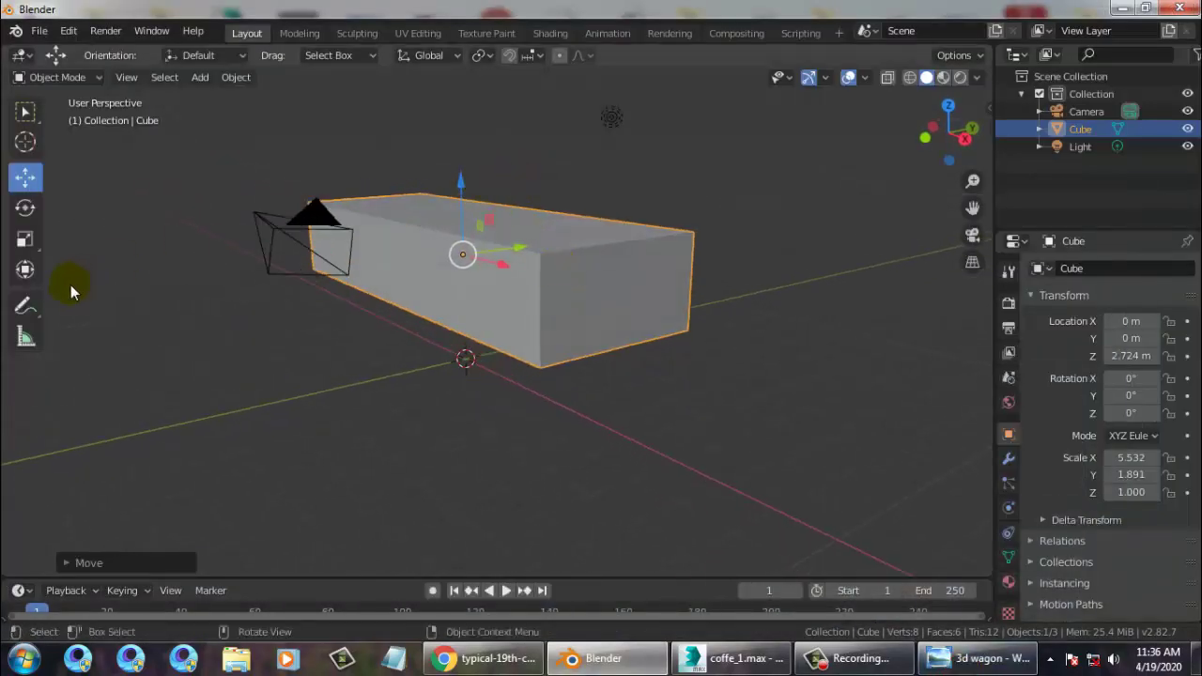
# Increase the box's height to a Z scale of about 1.30.
pyautogui.click(19, 242)
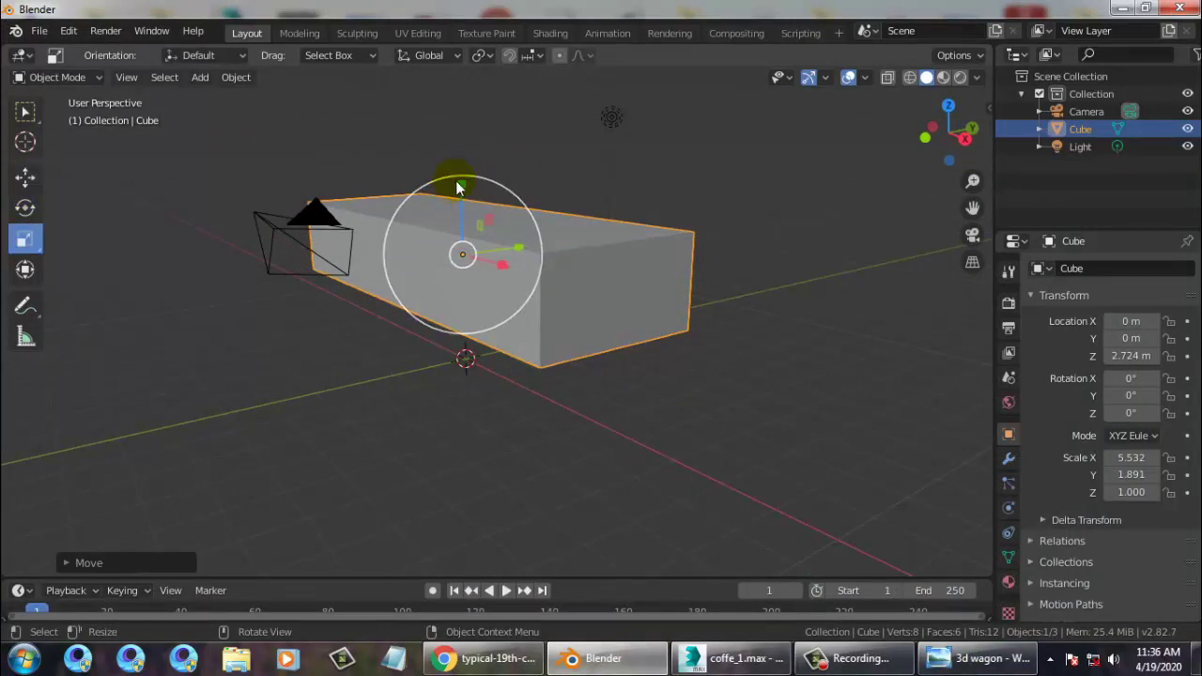
pyautogui.moveTo(467, 191)
pyautogui.mouseDown()
pyautogui.moveTo(470, 160)
pyautogui.moveTo(474, 193)
pyautogui.mouseUp()
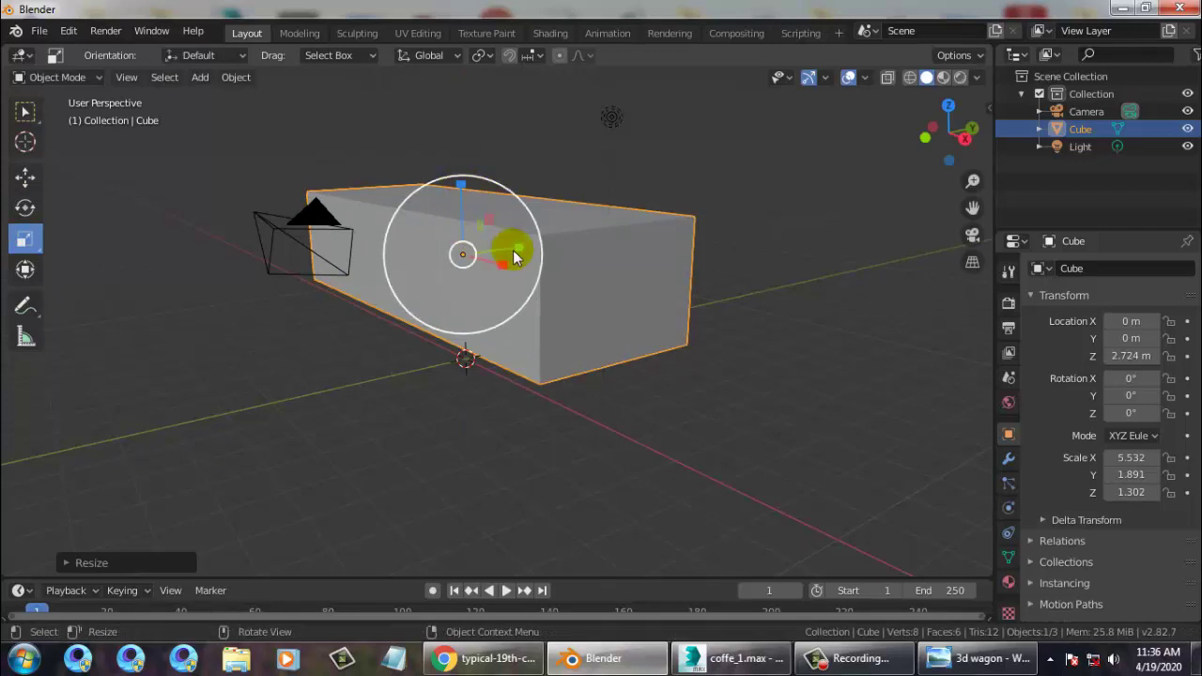
pyautogui.click(25, 111)
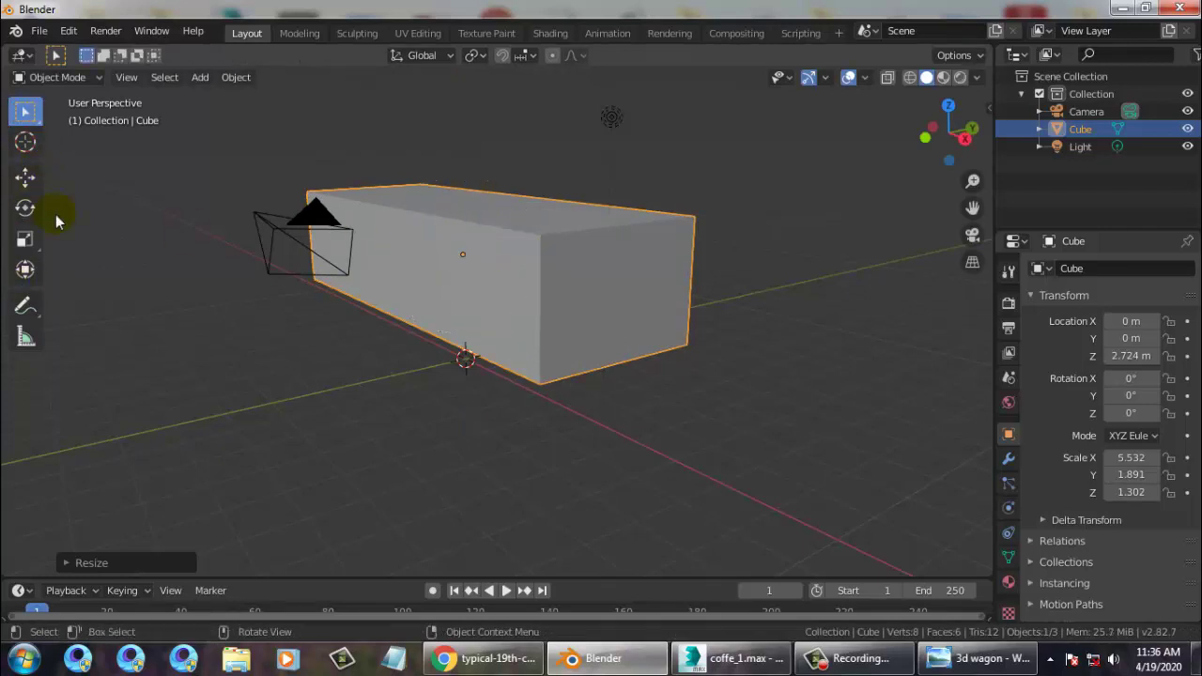
# In Edit Mode, add two horizontal loop cuts around the box, one at mid-height and one halfway up the upper half.
pyautogui.click(78, 78)
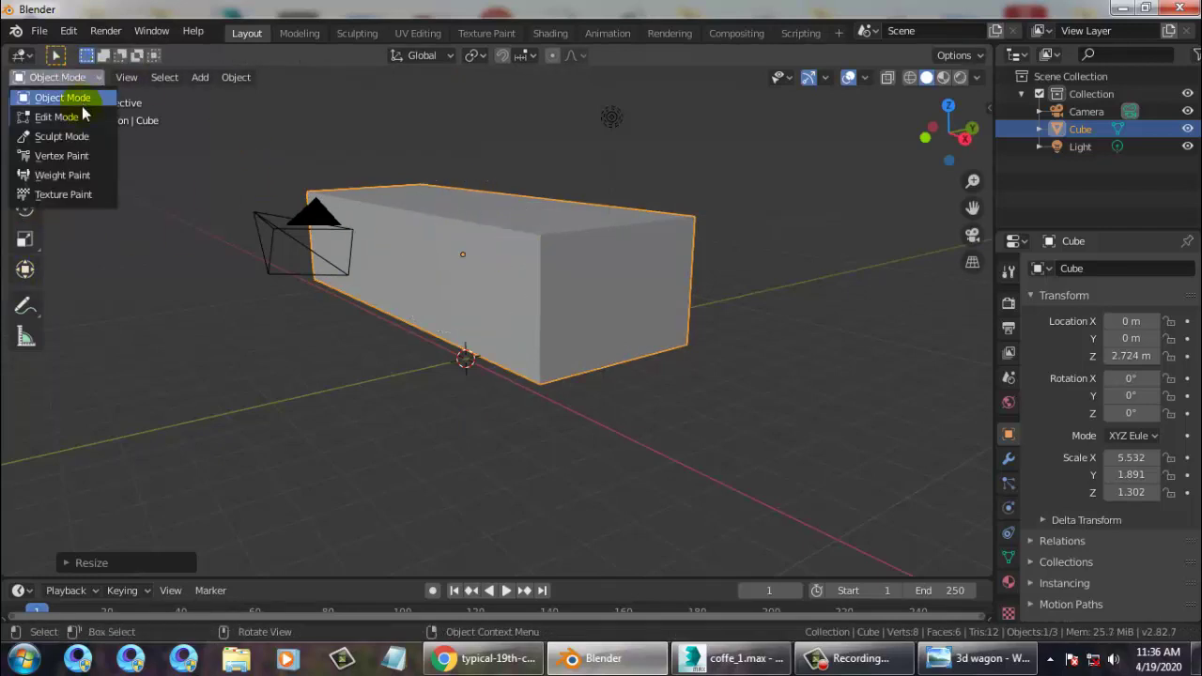
pyautogui.click(56, 117)
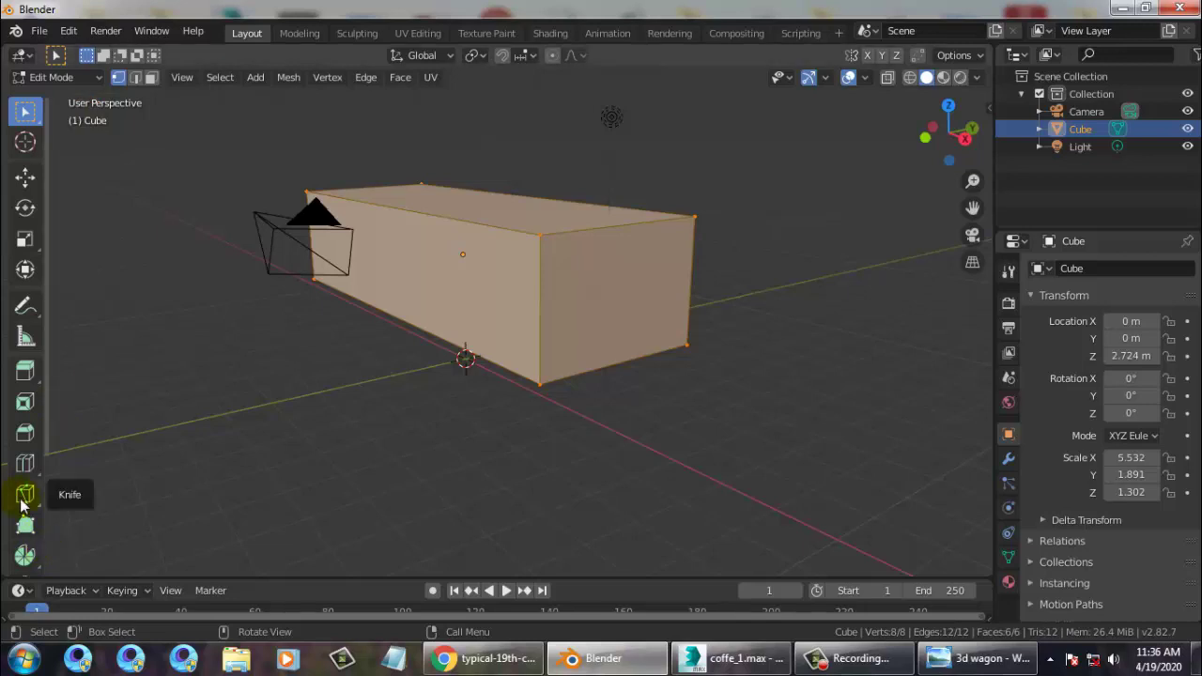
pyautogui.click(25, 462)
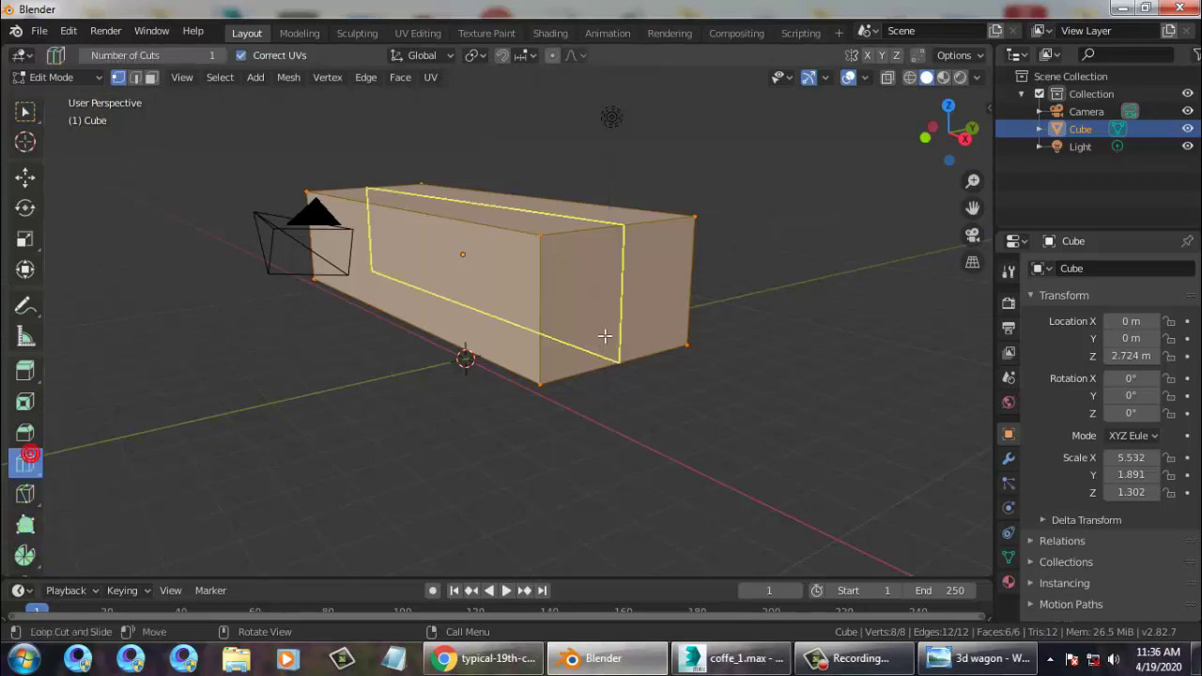
pyautogui.click(545, 282)
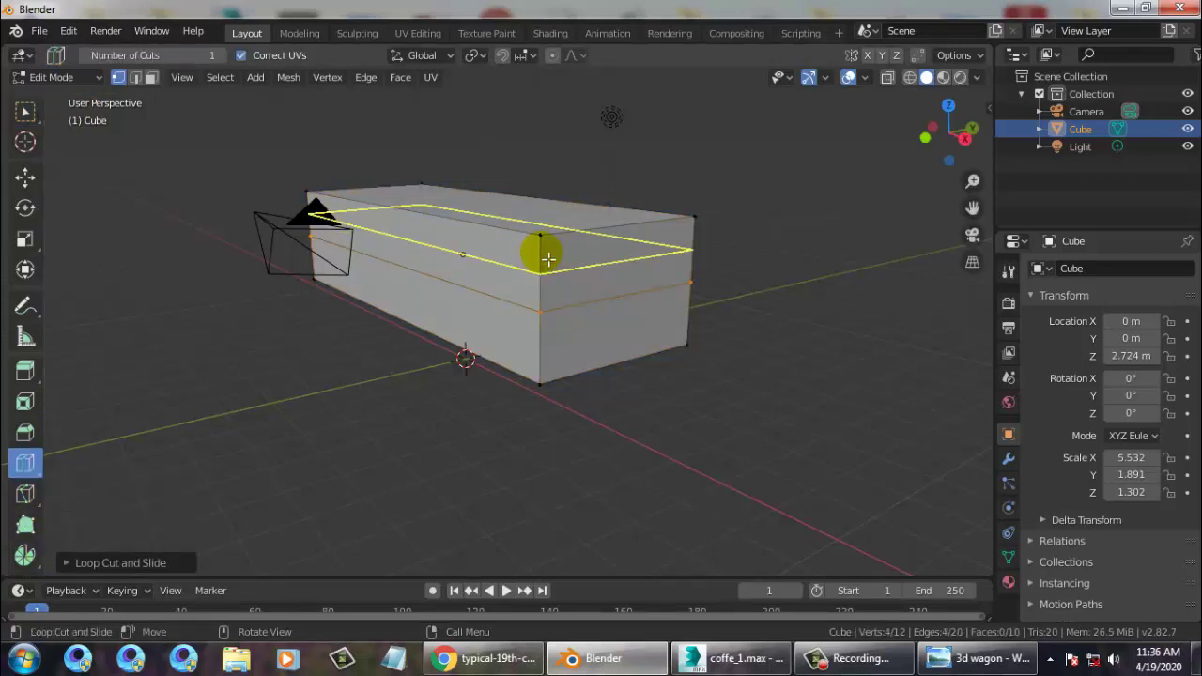
pyautogui.click(549, 259)
pyautogui.moveTo(773, 286); pyautogui.dragTo(617, 309, button='middle')
pyautogui.moveTo(620, 365); pyautogui.dragTo(550, 260, button='middle')
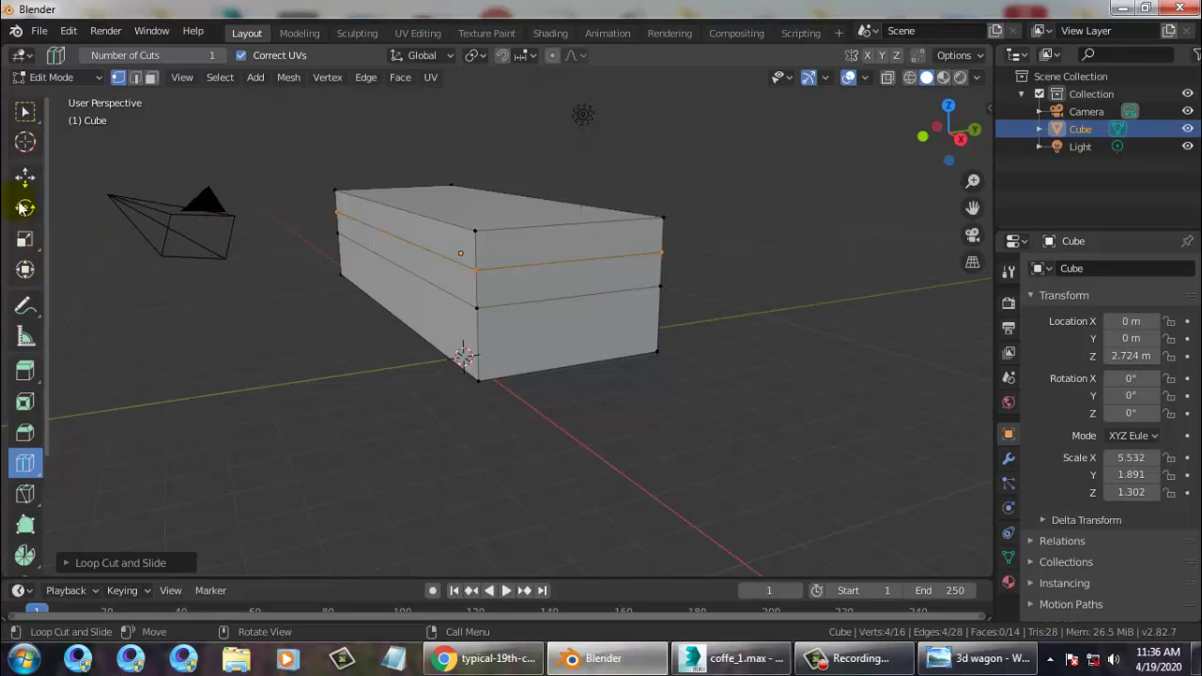
# Switch to edge selection, try a crosswise loop cut through the box, and undo it.
pyautogui.click(135, 78)
pyautogui.click(431, 261)
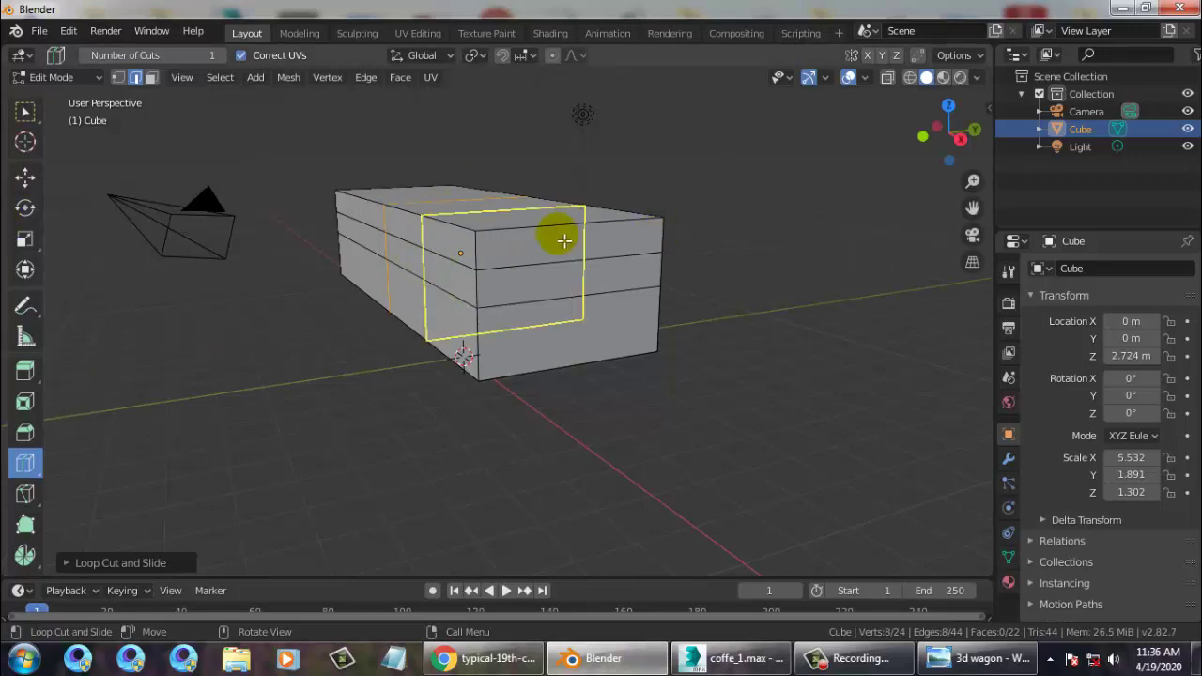
pyautogui.hotkey('ctrl', 'z')
# Try to move the upper loop cut's edge on one long side along Y in the right orthographic view, and undo it.
pyautogui.click(20, 108)
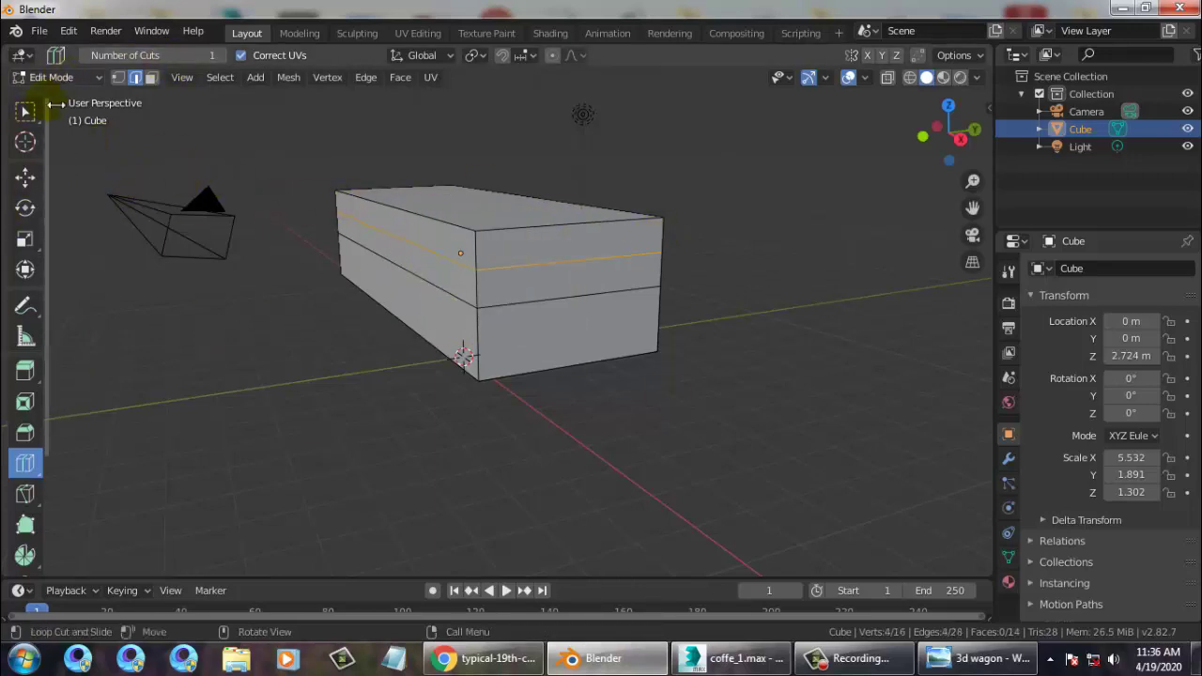
pyautogui.click(24, 177)
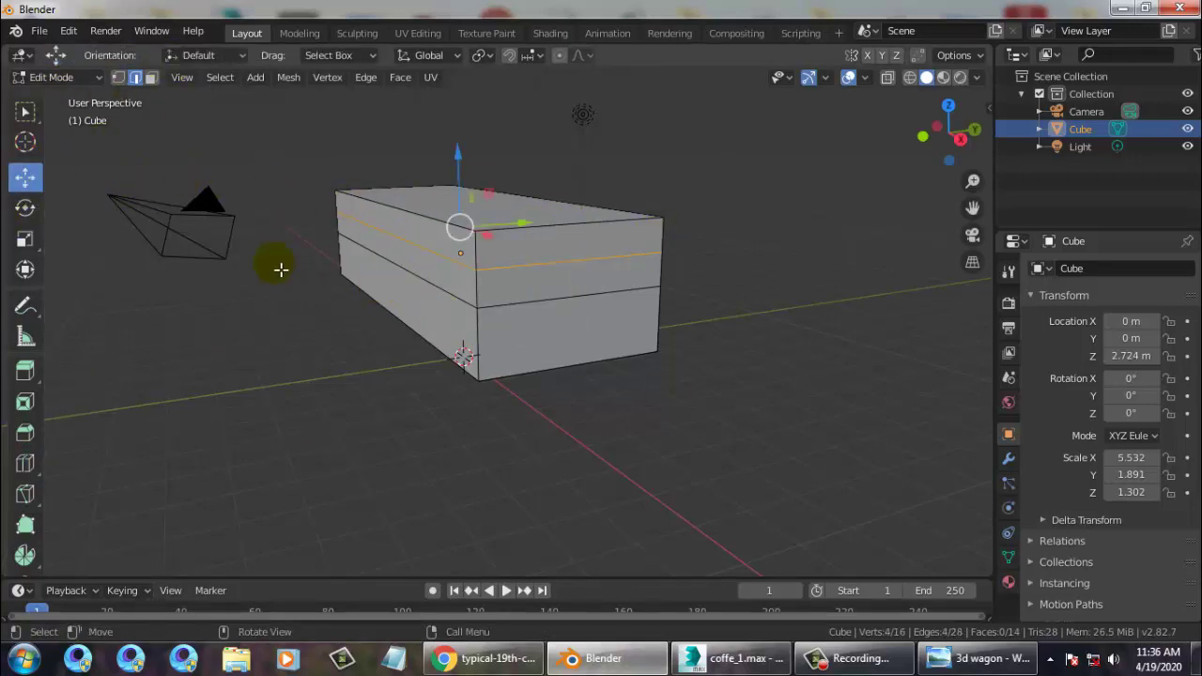
pyautogui.click(281, 270)
pyautogui.click(415, 249)
pyautogui.moveTo(451, 256)
pyautogui.mouseDown(button='middle')
pyautogui.moveTo(428, 231)
pyautogui.moveTo(441, 254)
pyautogui.mouseUp(button='middle')
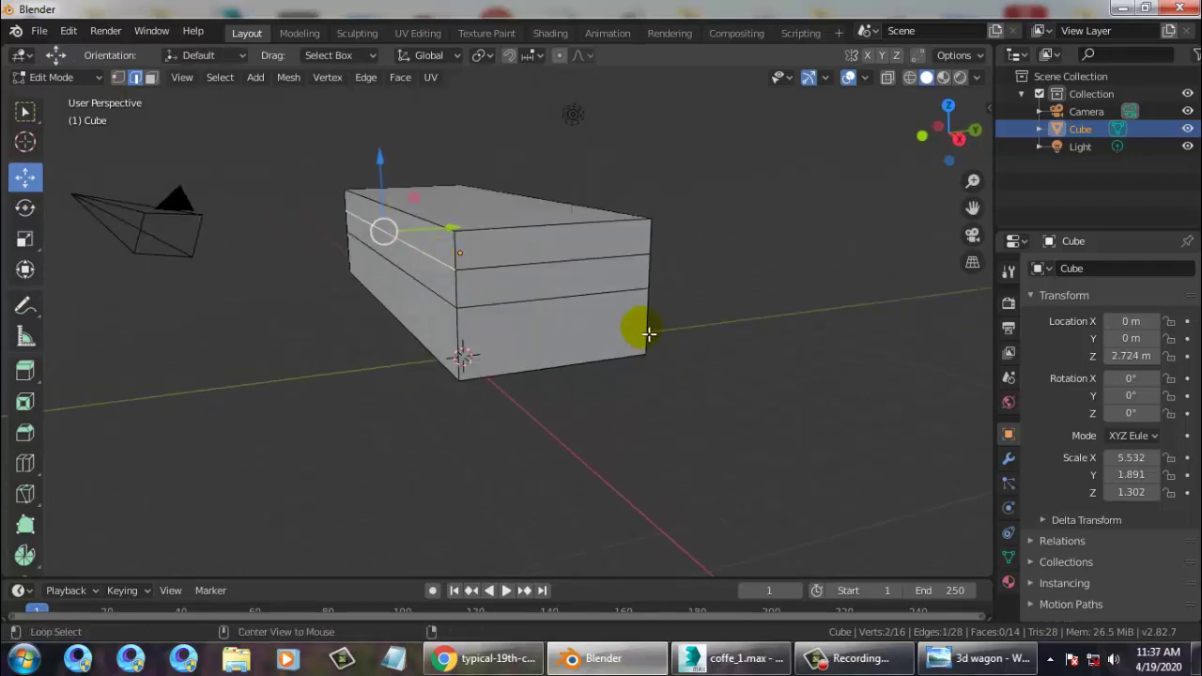
pyautogui.keyDown('alt'); pyautogui.moveTo(651, 328); pyautogui.dragTo(601, 263, button='middle'); pyautogui.keyUp('alt')
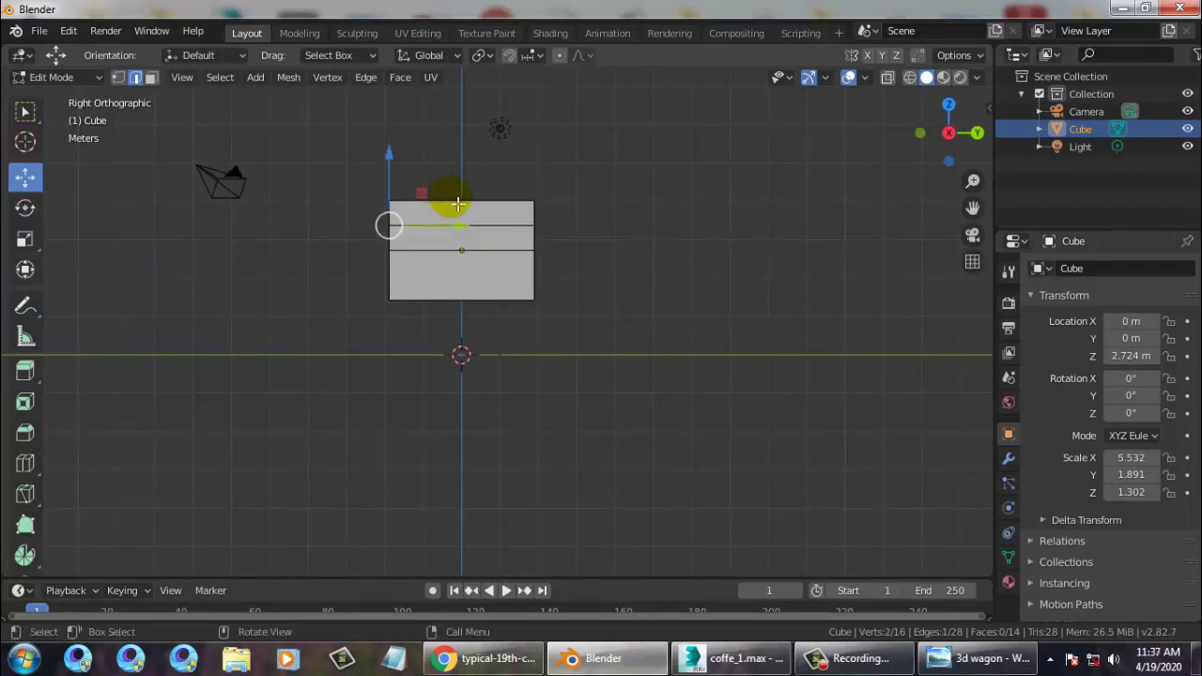
pyautogui.keyDown('shift'); pyautogui.moveTo(527, 209); pyautogui.dragTo(660, 273, button='middle'); pyautogui.keyUp('shift')
pyautogui.scroll(-4, 564, 306)
pyautogui.scroll(9, 547, 308)
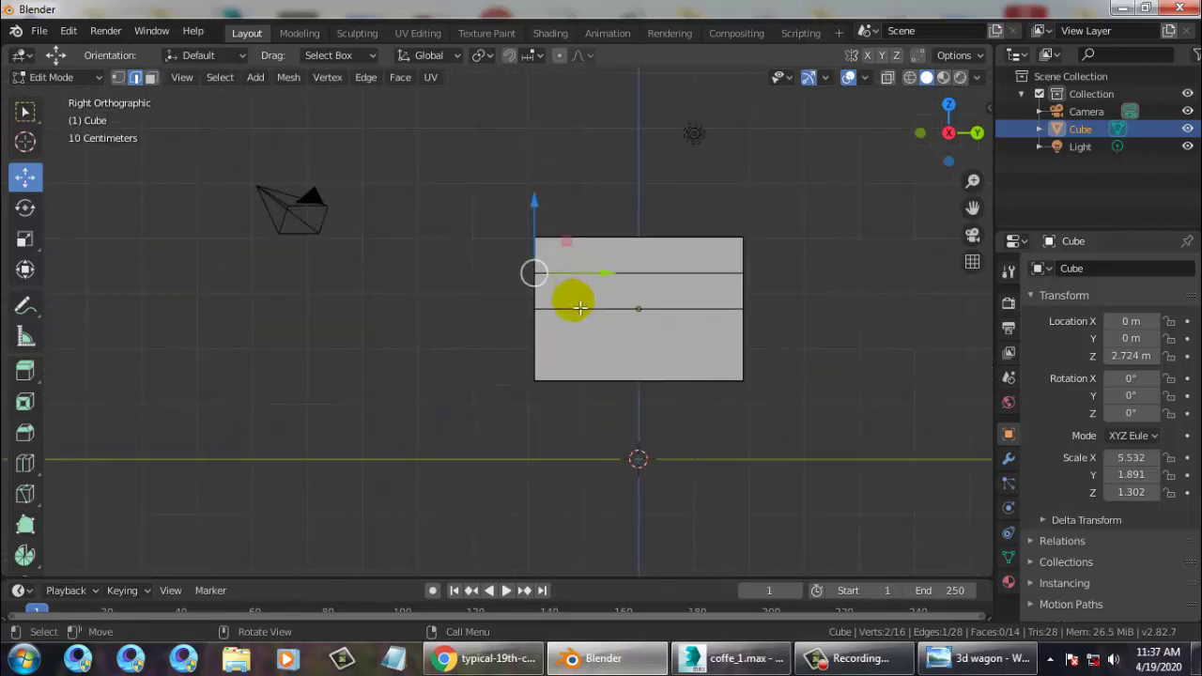
pyautogui.moveTo(627, 243); pyautogui.dragTo(592, 251)
pyautogui.hotkey('ctrl', 'z')
# Box-select the short vertical edges above the upper loop cut on the same long side and try to move them along Y.
pyautogui.moveTo(452, 115); pyautogui.dragTo(625, 259)
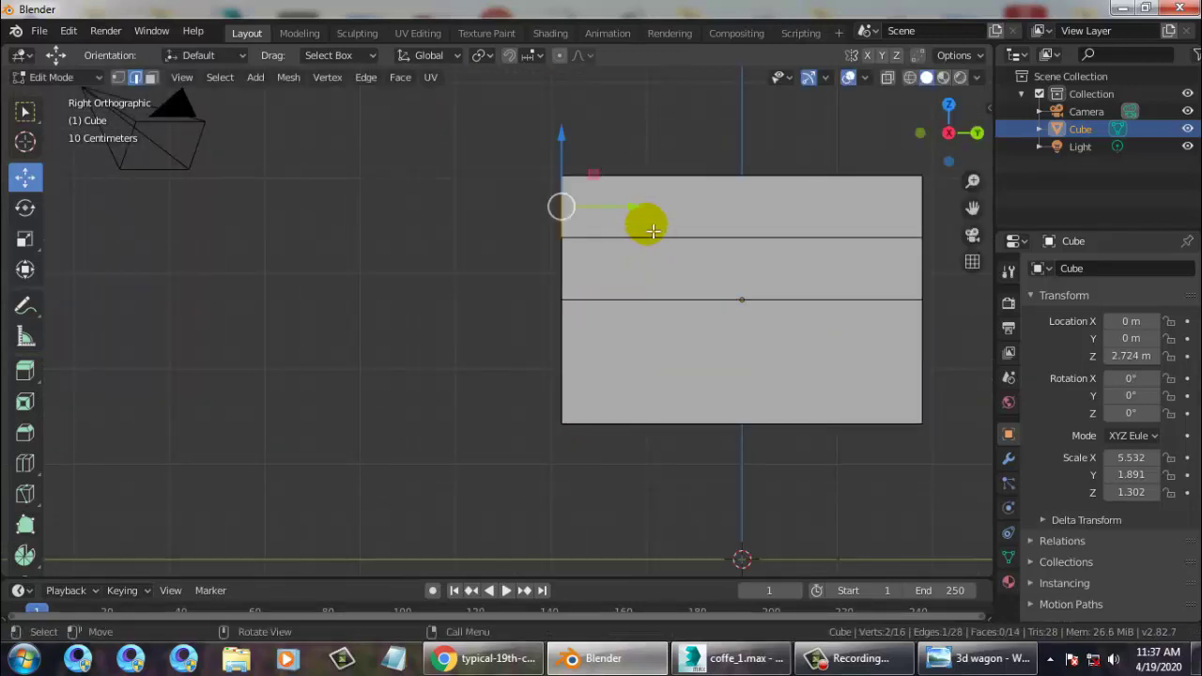
pyautogui.moveTo(624, 214); pyautogui.dragTo(587, 208)
pyautogui.moveTo(564, 291); pyautogui.dragTo(644, 335, button='middle')
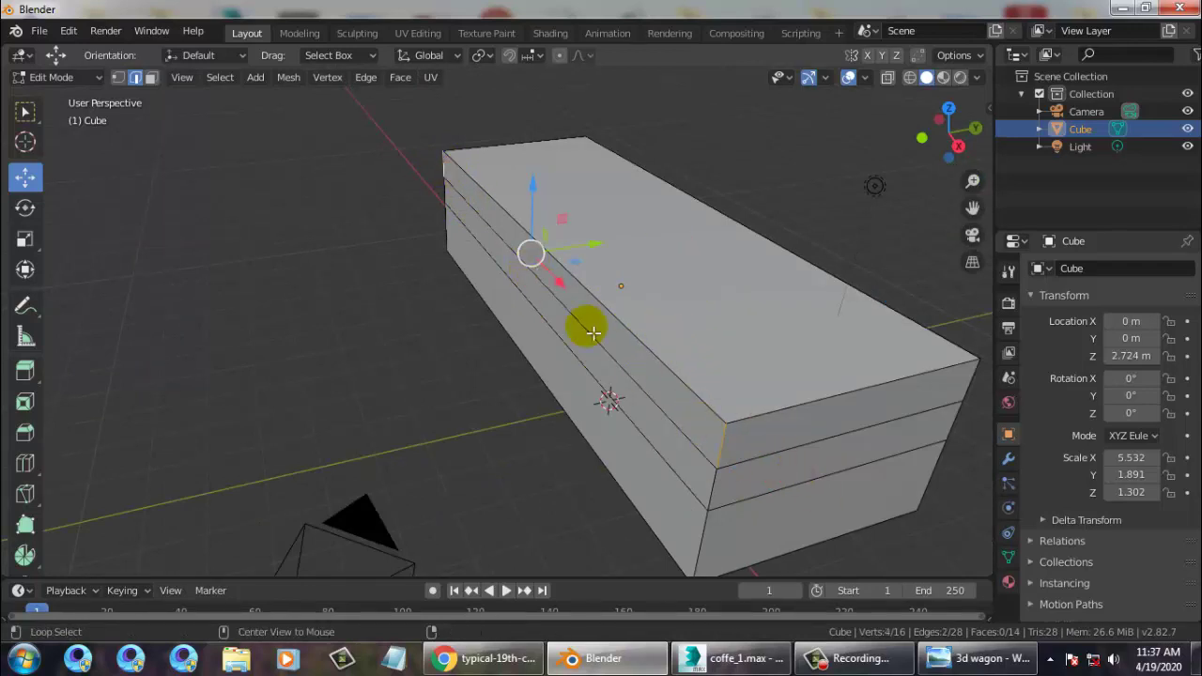
pyautogui.scroll(-6, 542, 295)
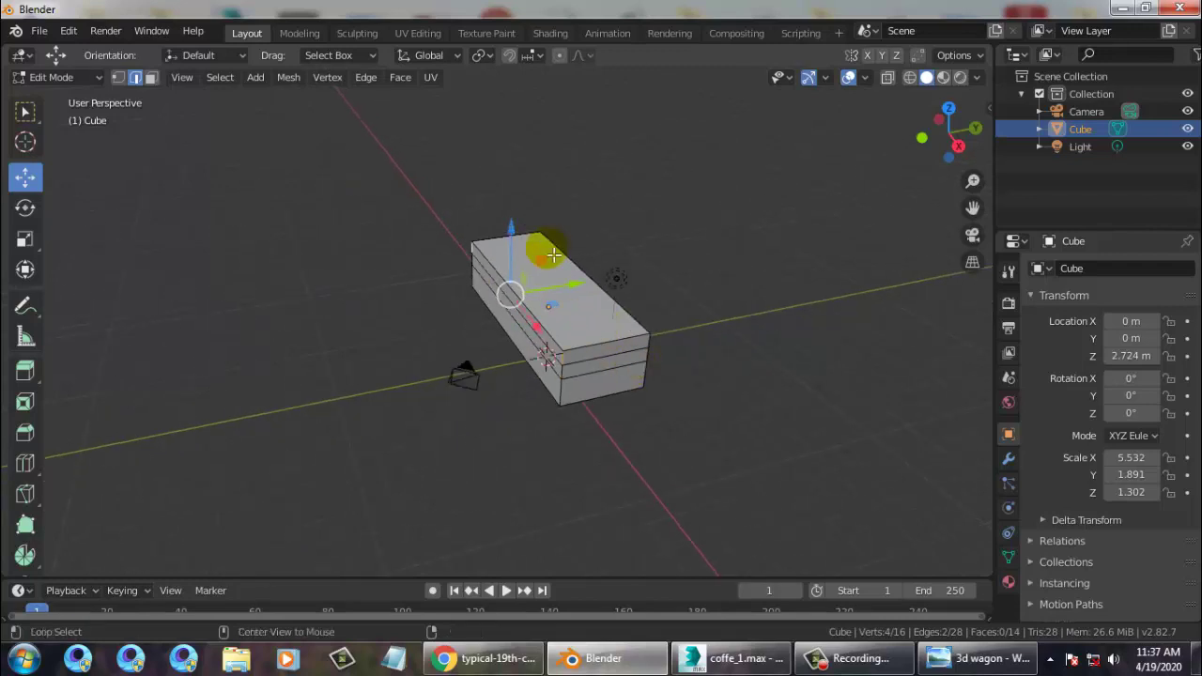
pyautogui.scroll(-3, 665, 423)
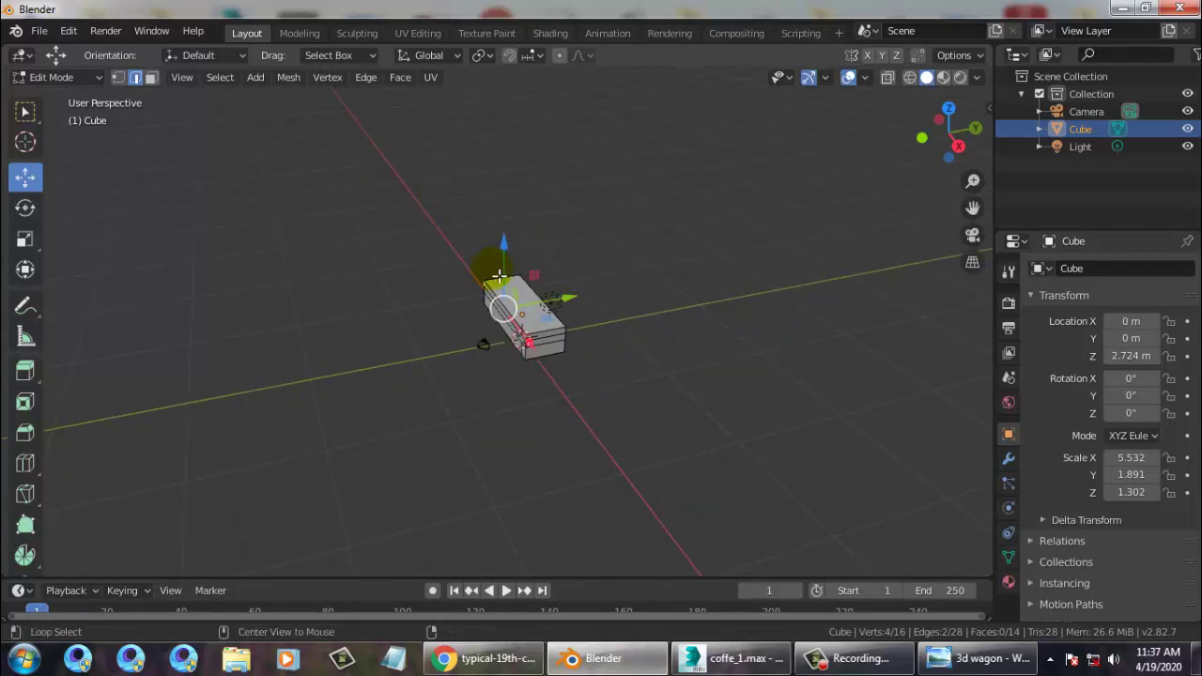
pyautogui.keyDown('alt'); pyautogui.moveTo(500, 276); pyautogui.dragTo(506, 314, button='middle'); pyautogui.keyUp('alt')
pyautogui.keyDown('alt'); pyautogui.middleClick(687, 263); pyautogui.keyUp('alt')
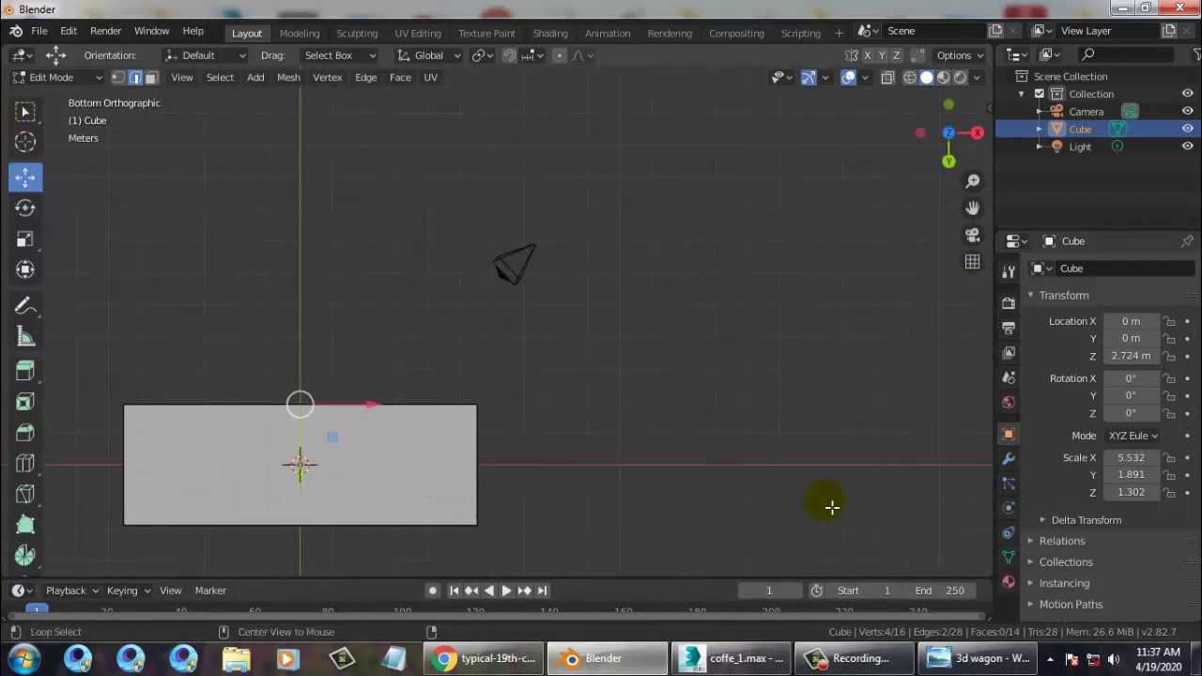
# In right orthographic view, move the two selected upper vertical edges outward along Y to flare one long side, and compare with the wagon reference image.
pyautogui.moveTo(832, 507); pyautogui.dragTo(443, 247, button='middle')
pyautogui.scroll(4, 652, 316)
pyautogui.keyDown('shift'); pyautogui.moveTo(687, 313); pyautogui.dragTo(564, 292, button='middle'); pyautogui.keyUp('shift')
pyautogui.scroll(3, 564, 292)
pyautogui.moveTo(611, 277); pyautogui.dragTo(559, 273)
pyautogui.click(955, 660)
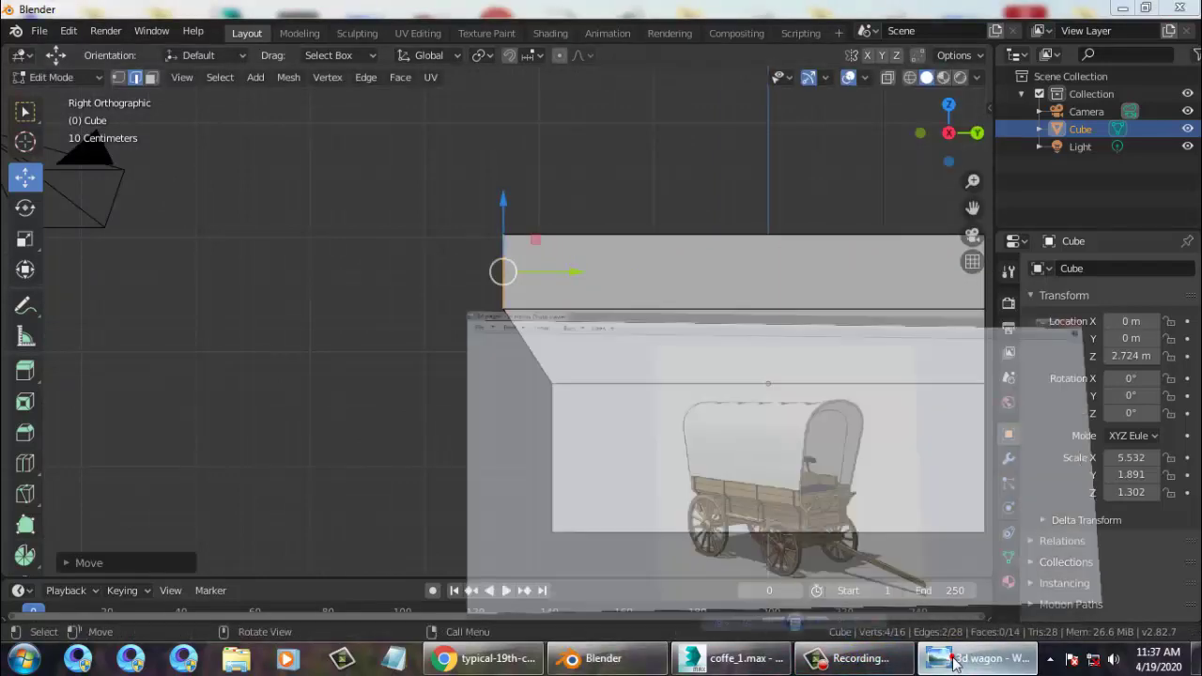
pyautogui.click(955, 661)
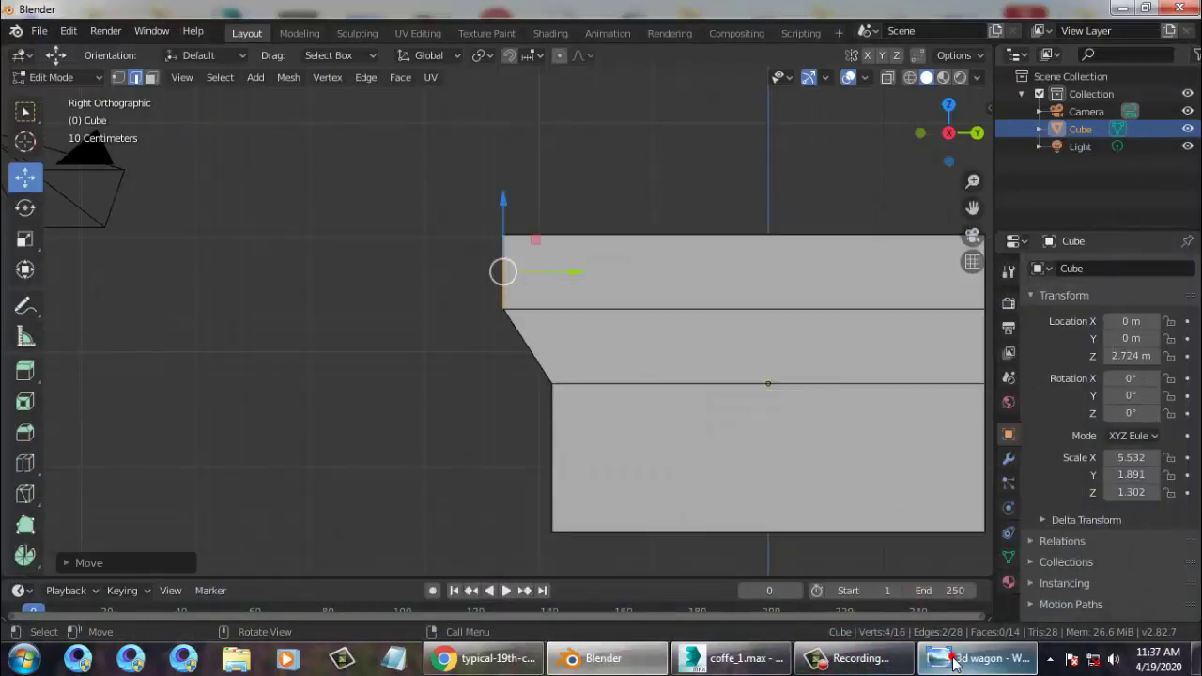
pyautogui.click(956, 660)
pyautogui.click(955, 661)
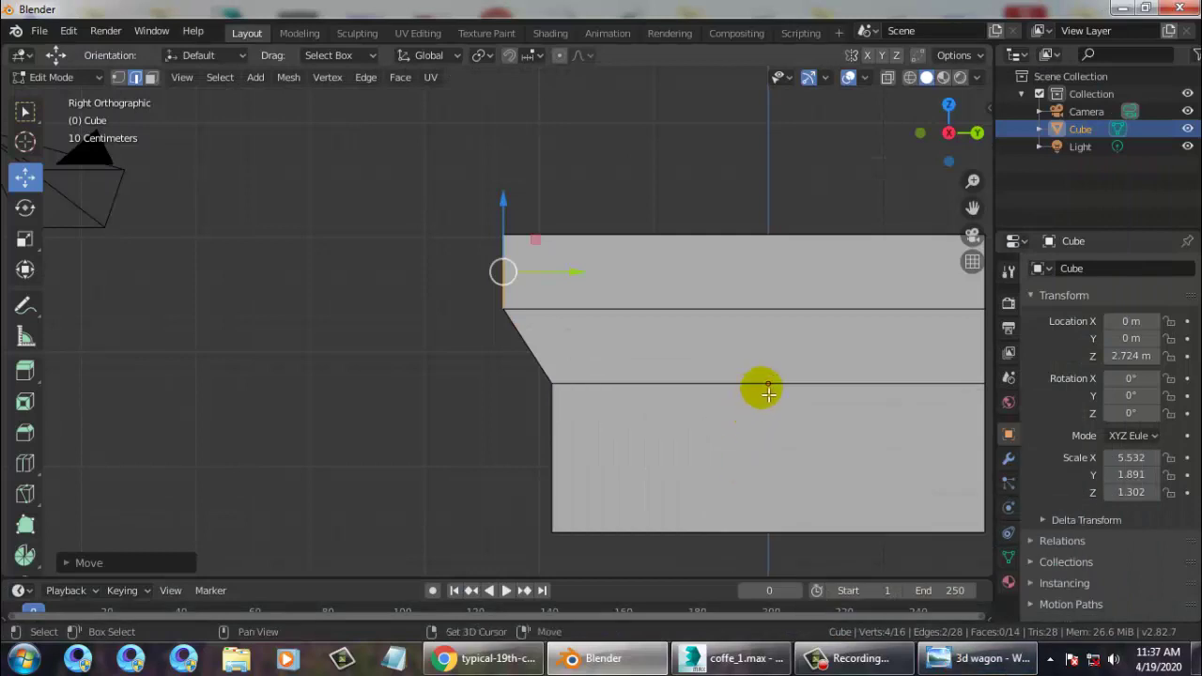
# Try to box-select the upper vertical edge on the opposite long side and move it outward along Y, checking against the reference image.
pyautogui.keyDown('shift'); pyautogui.moveTo(793, 367); pyautogui.dragTo(473, 356, button='middle'); pyautogui.keyUp('shift')
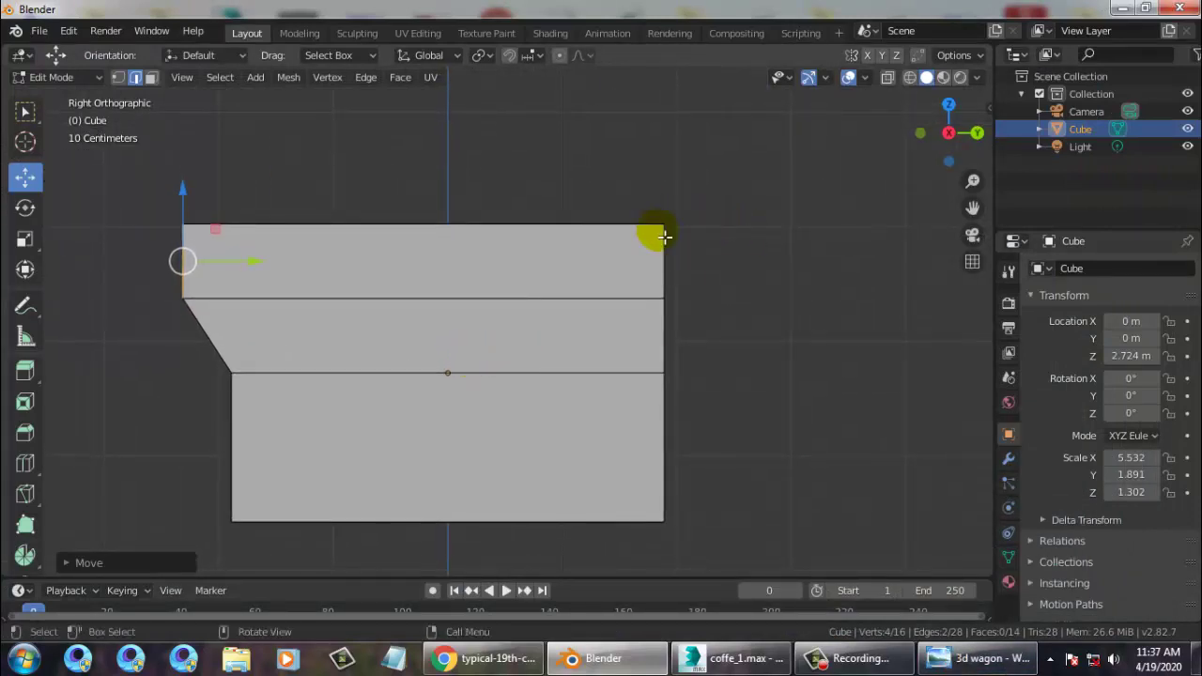
pyautogui.moveTo(720, 253); pyautogui.dragTo(649, 270)
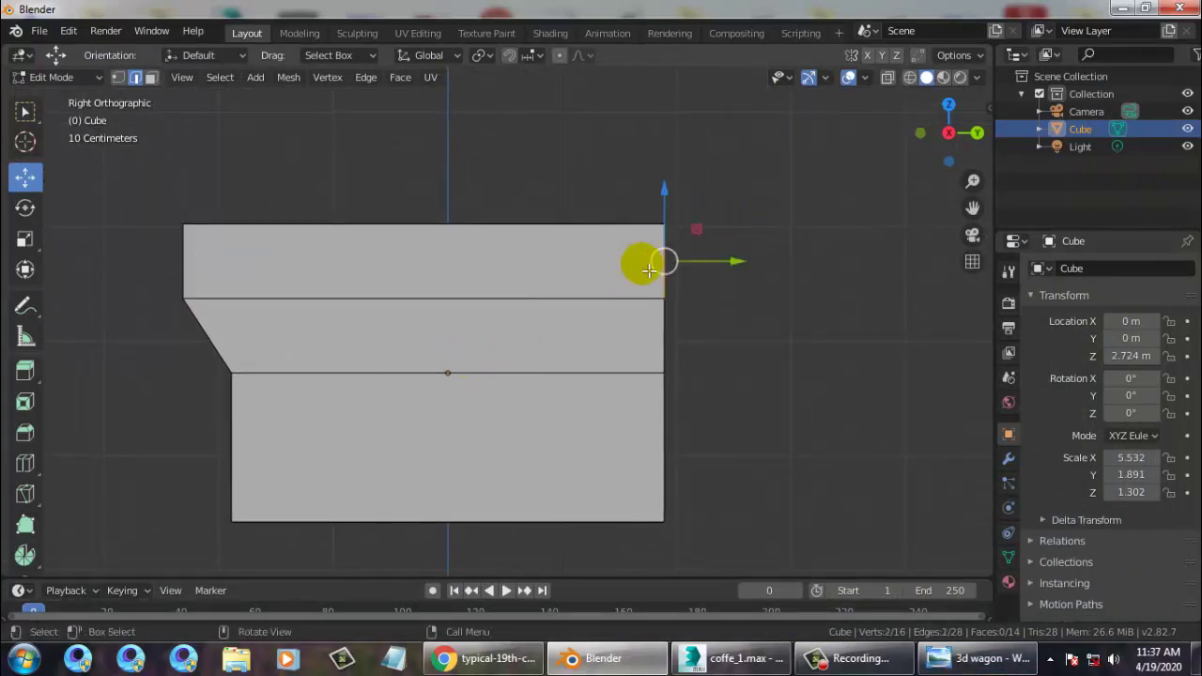
pyautogui.moveTo(726, 270); pyautogui.dragTo(776, 271)
pyautogui.click(1010, 662)
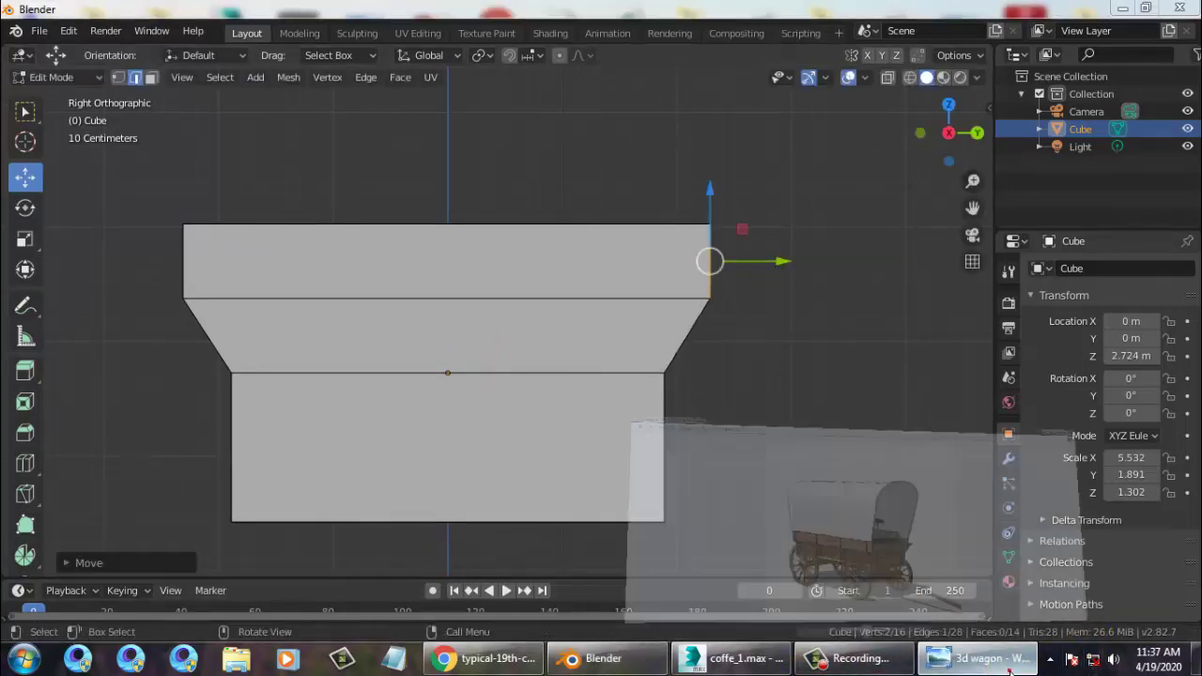
pyautogui.click(1009, 662)
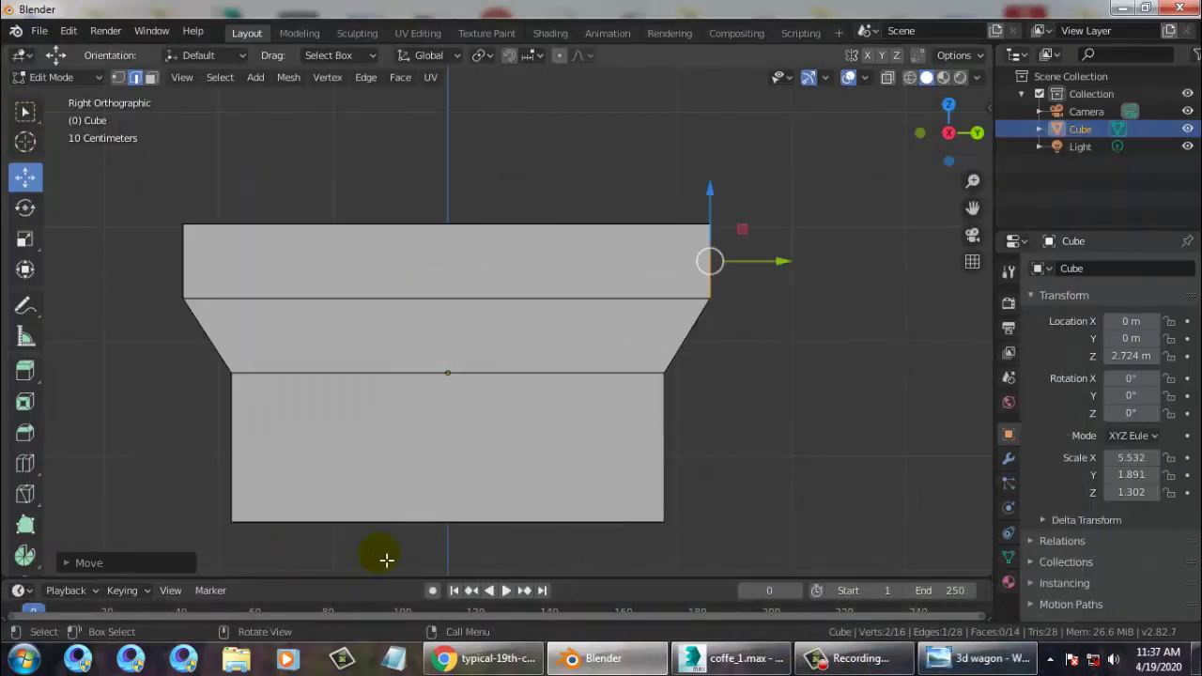
# Select the upper vertical edges at both ends of the opposite long side and move them outward along Y to match the flared side.
pyautogui.moveTo(592, 429); pyautogui.dragTo(556, 292, button='middle')
pyautogui.click(556, 292)
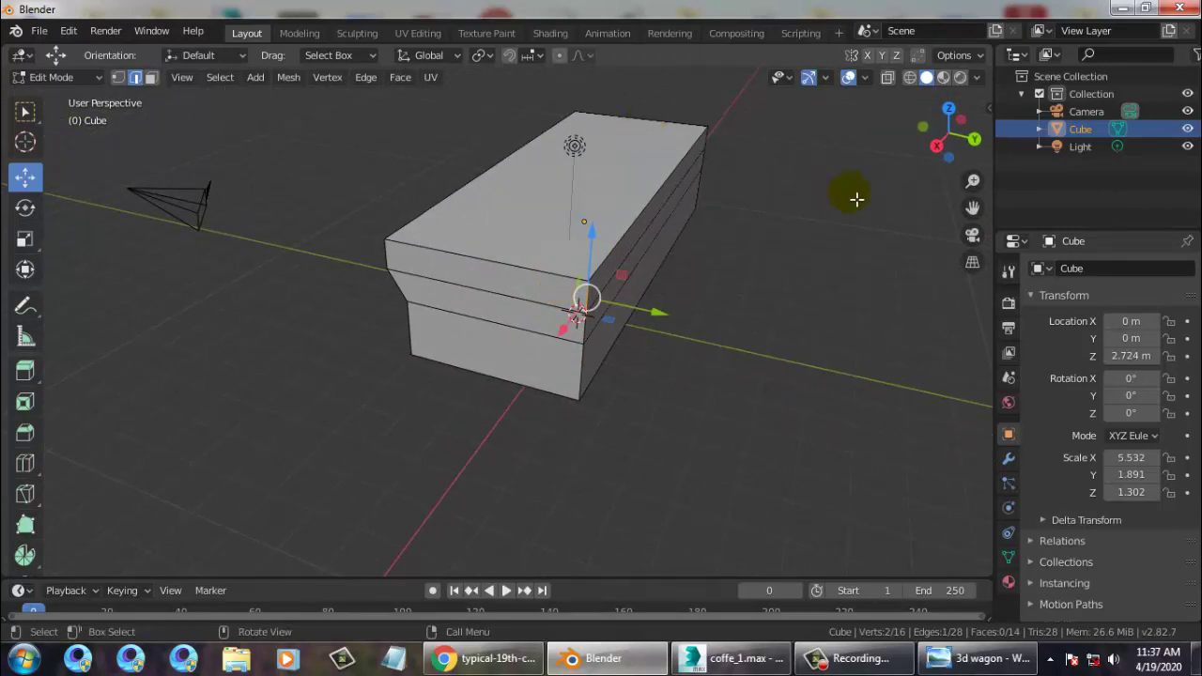
pyautogui.moveTo(790, 220); pyautogui.dragTo(744, 287, button='middle')
pyautogui.keyDown('shift'); pyautogui.click(748, 284); pyautogui.keyUp('shift')
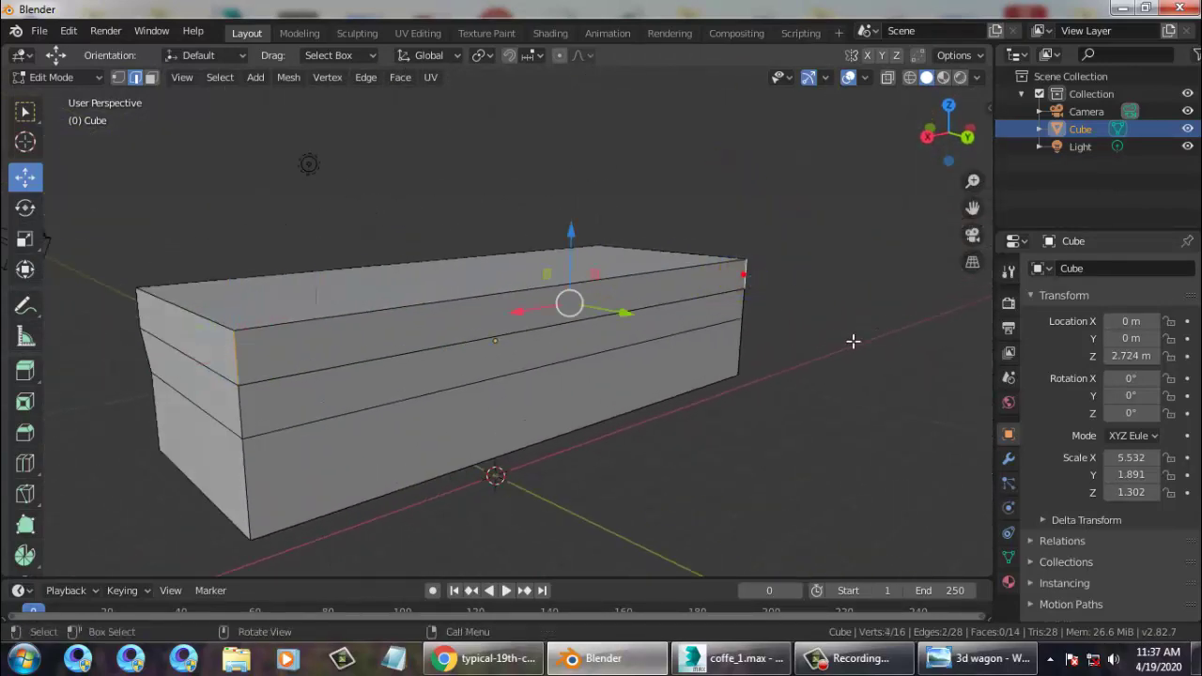
pyautogui.moveTo(381, 353); pyautogui.dragTo(480, 370, button='middle')
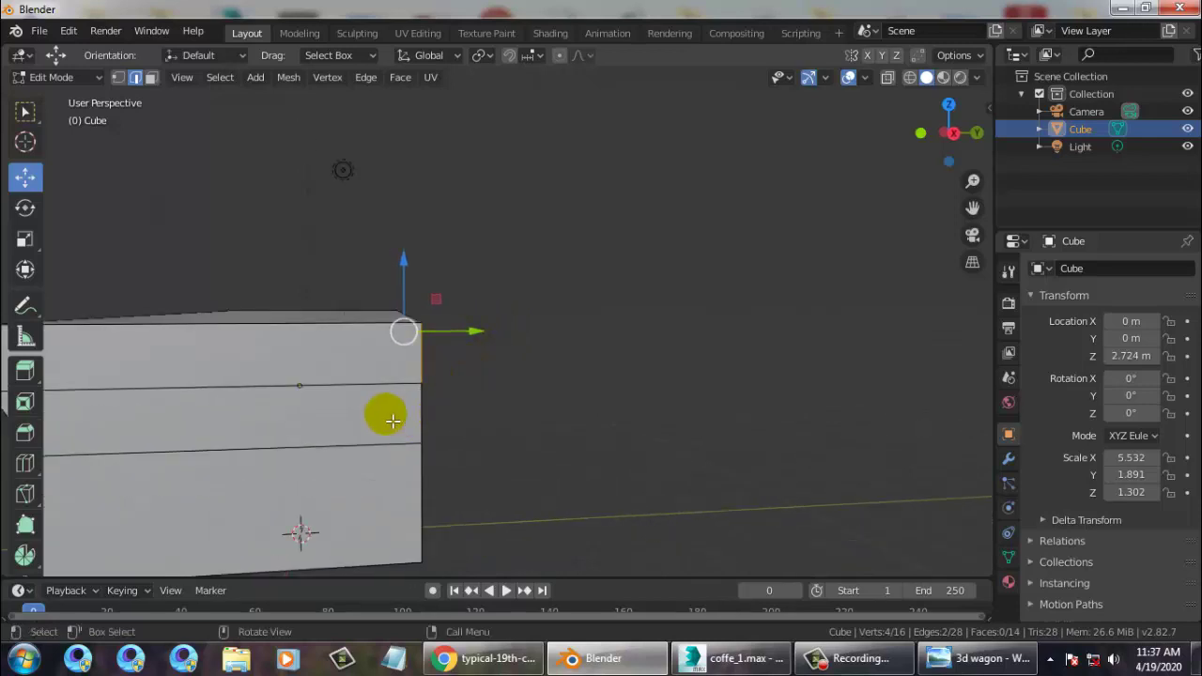
pyautogui.moveTo(393, 421); pyautogui.dragTo(595, 376, button='middle')
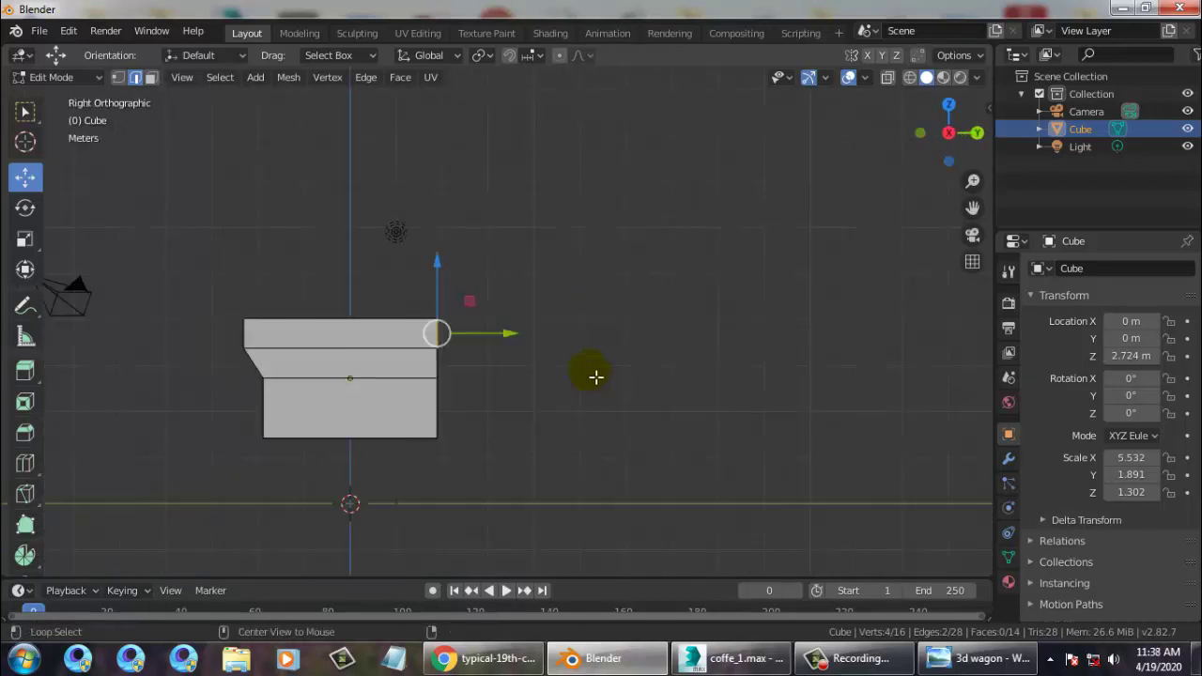
pyautogui.scroll(2, 486, 349)
pyautogui.keyDown('shift'); pyautogui.moveTo(445, 344); pyautogui.dragTo(687, 309, button='middle'); pyautogui.keyUp('shift')
pyautogui.scroll(3, 693, 321)
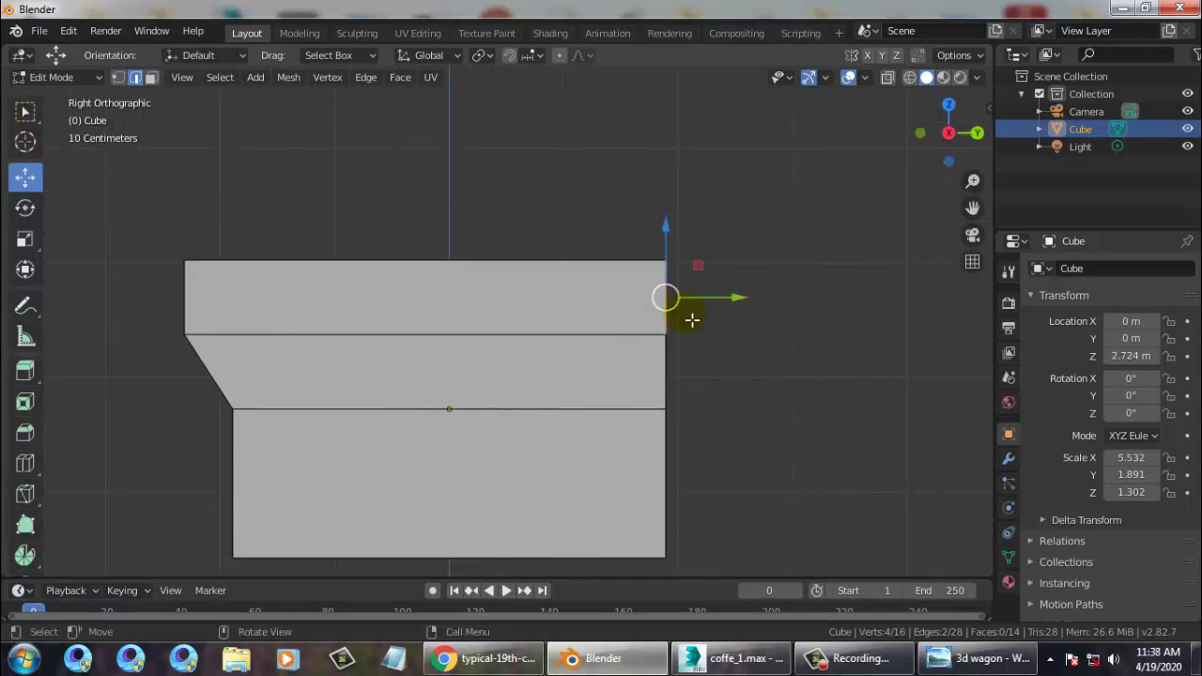
pyautogui.moveTo(711, 303); pyautogui.dragTo(766, 296)
pyautogui.scroll(-1, 762, 370)
# In face selection, lower the box's bottom face slightly along Z and compare the proportions with the wagon reference image.
pyautogui.moveTo(773, 394); pyautogui.dragTo(762, 329, button='middle')
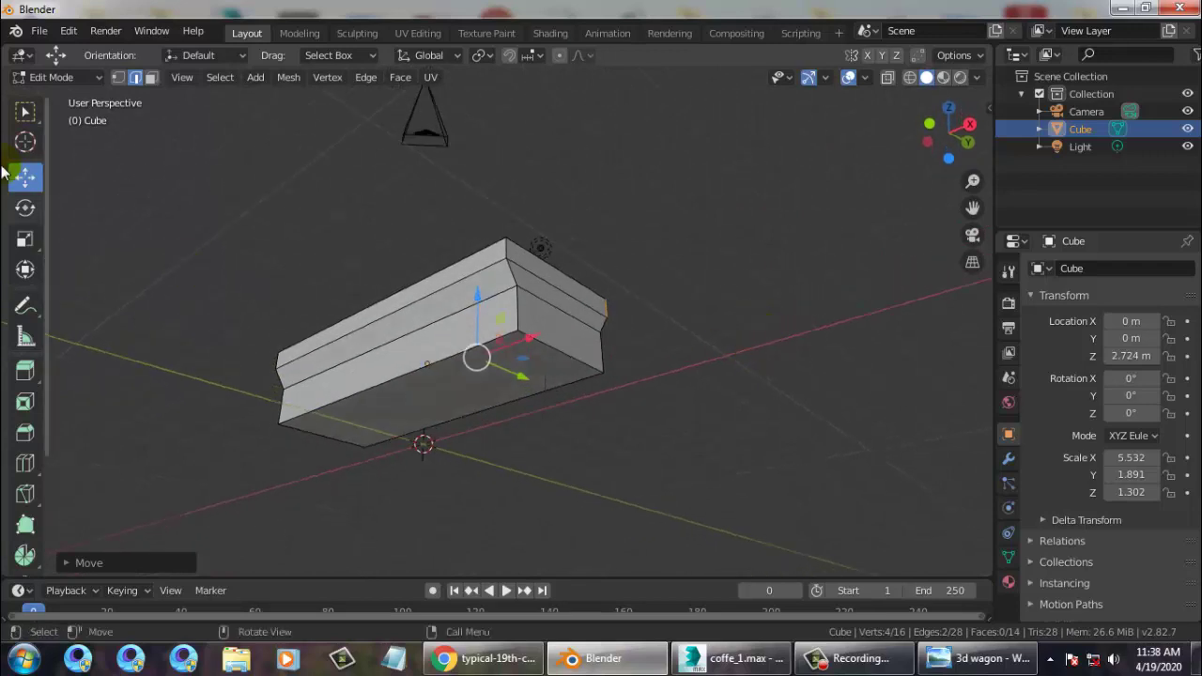
pyautogui.click(147, 81)
pyautogui.click(477, 377)
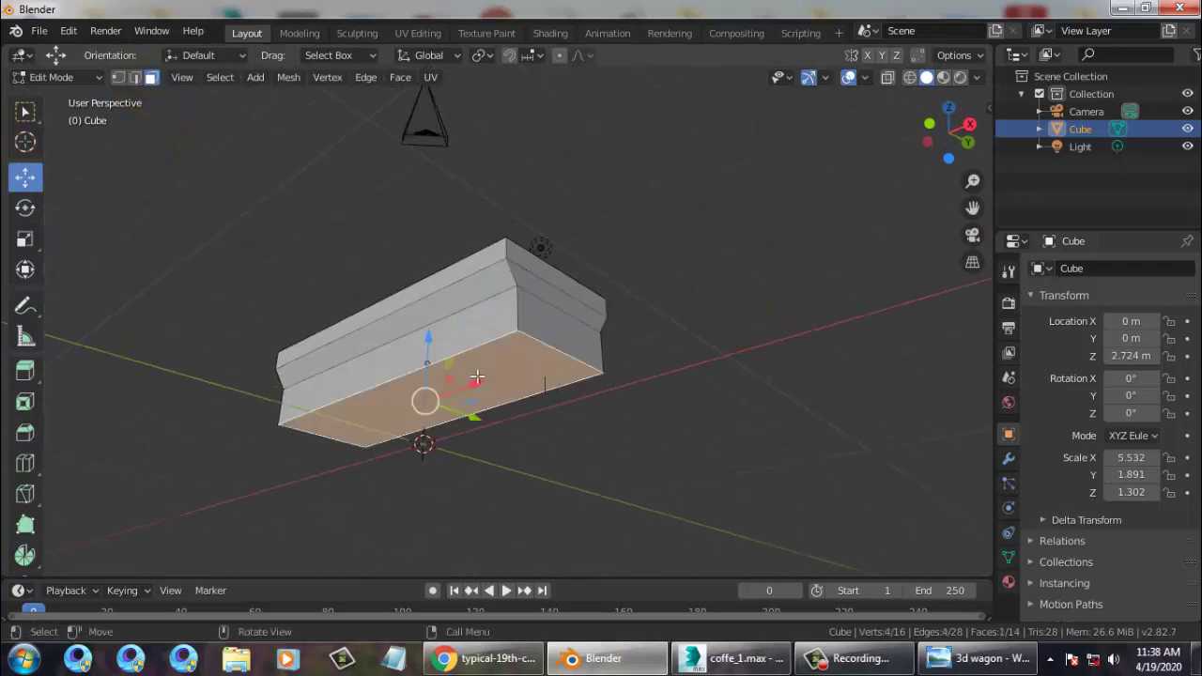
pyautogui.moveTo(435, 341); pyautogui.dragTo(424, 355)
pyautogui.moveTo(424, 355); pyautogui.dragTo(582, 424, button='middle')
pyautogui.click(1010, 663)
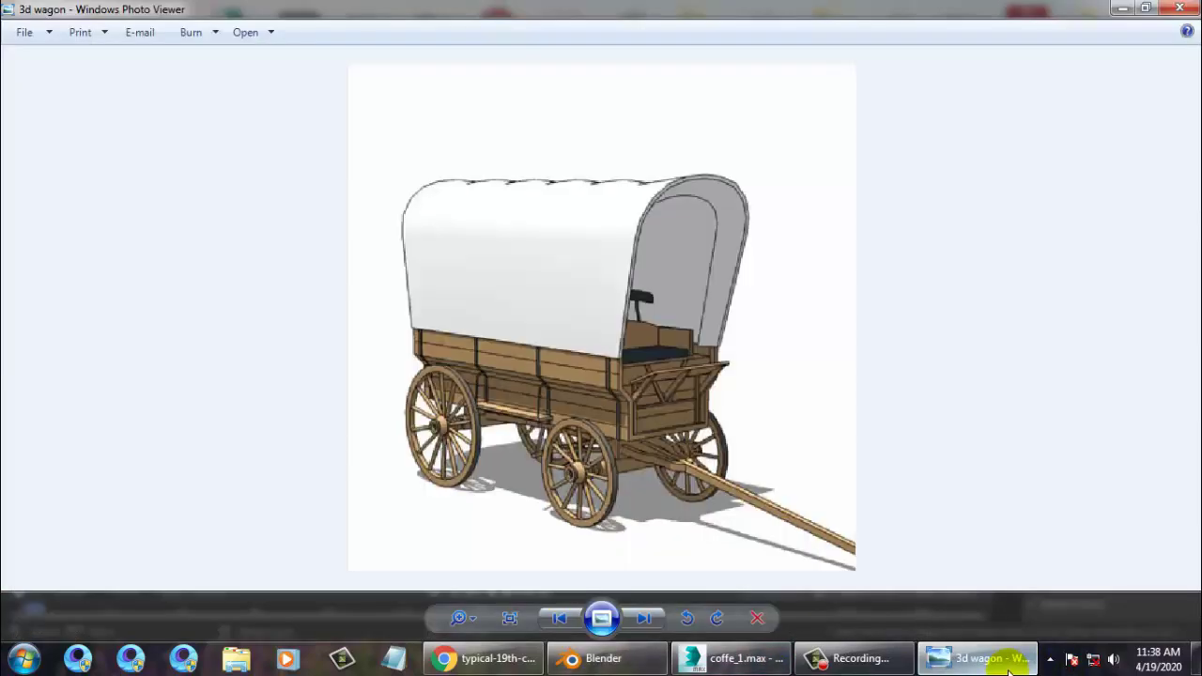
pyautogui.click(1009, 667)
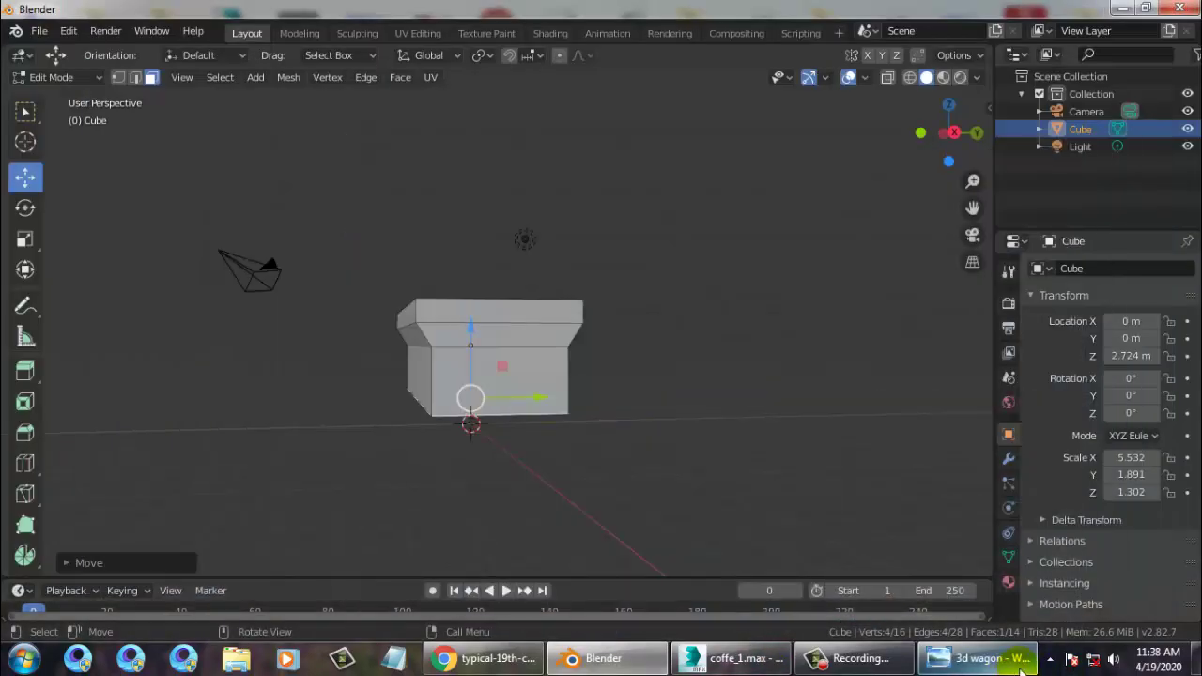
pyautogui.click(1022, 667)
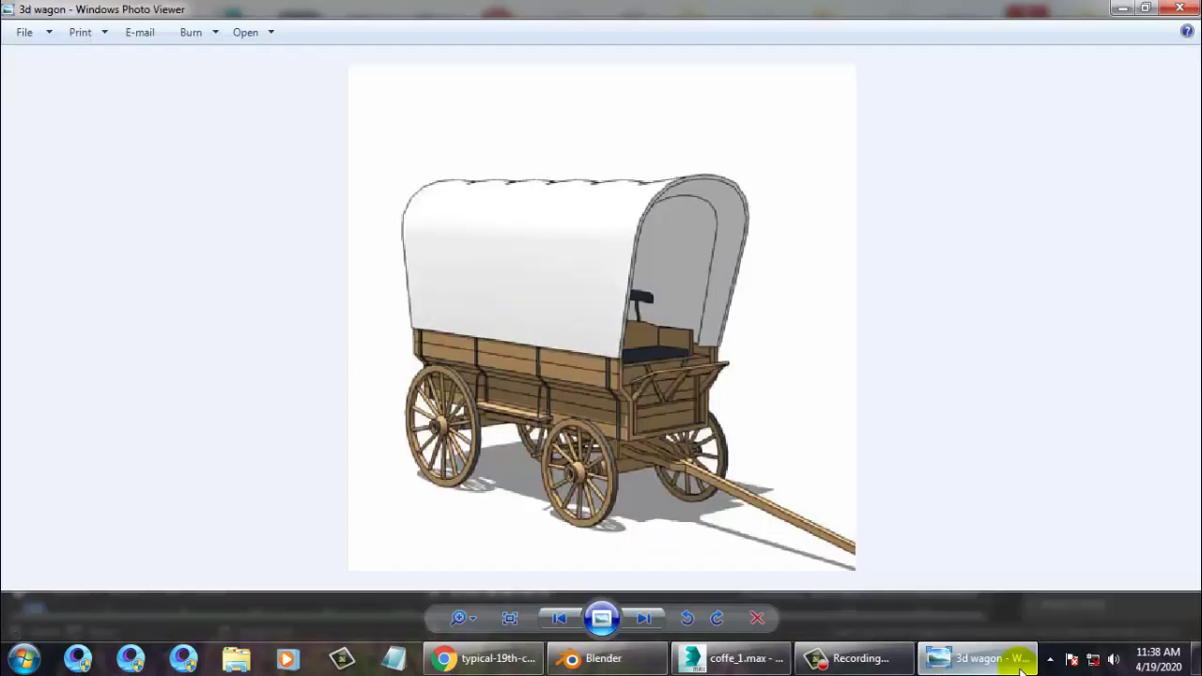
pyautogui.click(1022, 669)
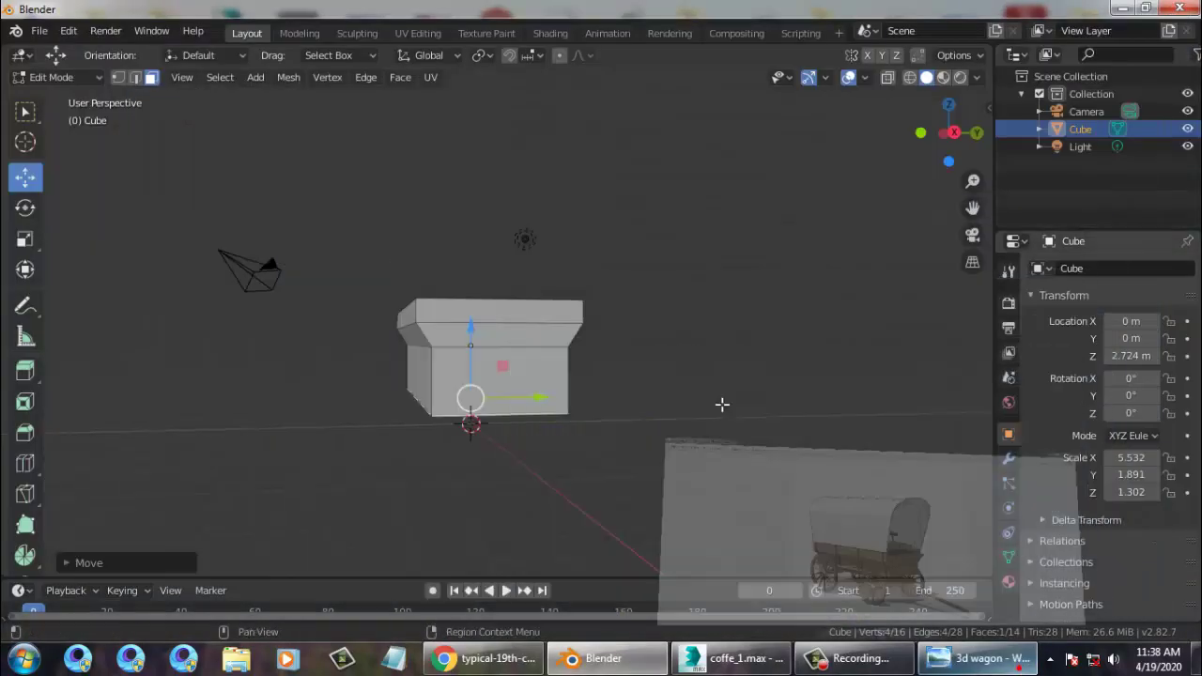
# Select the top face of the box and inset it slightly to form a thin rim.
pyautogui.moveTo(451, 322); pyautogui.dragTo(477, 376, button='middle')
pyautogui.click(490, 320)
pyautogui.moveTo(489, 319); pyautogui.dragTo(557, 327, button='middle')
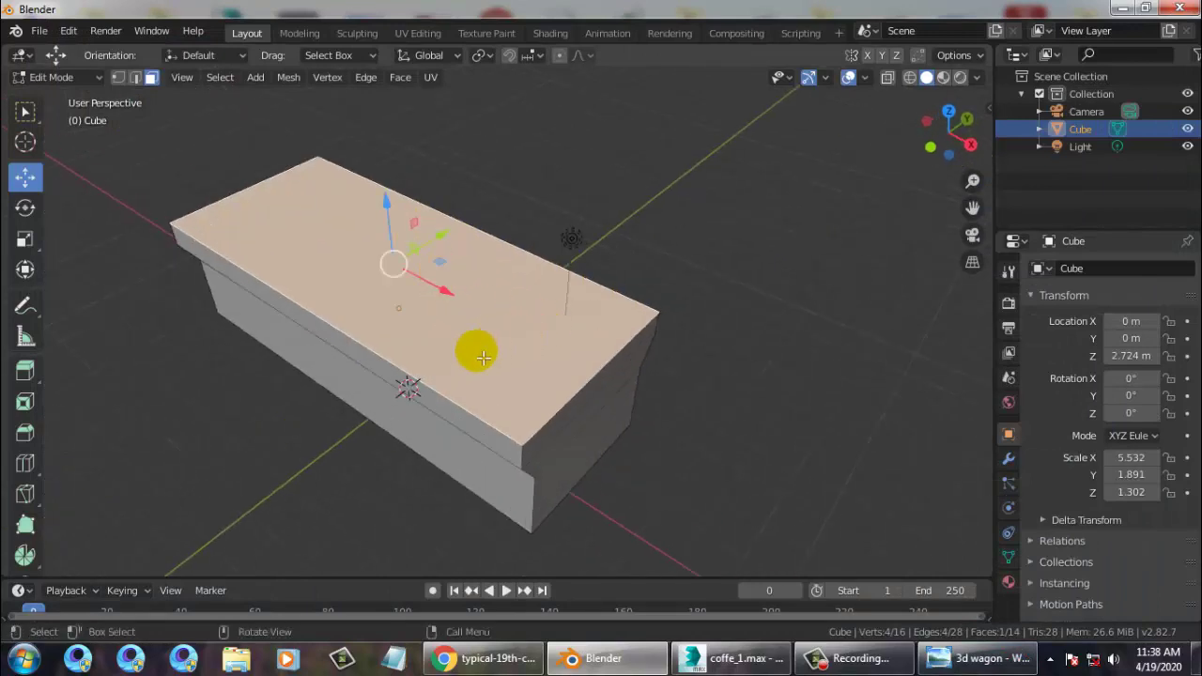
pyautogui.click(24, 404)
pyautogui.moveTo(386, 181); pyautogui.dragTo(397, 193)
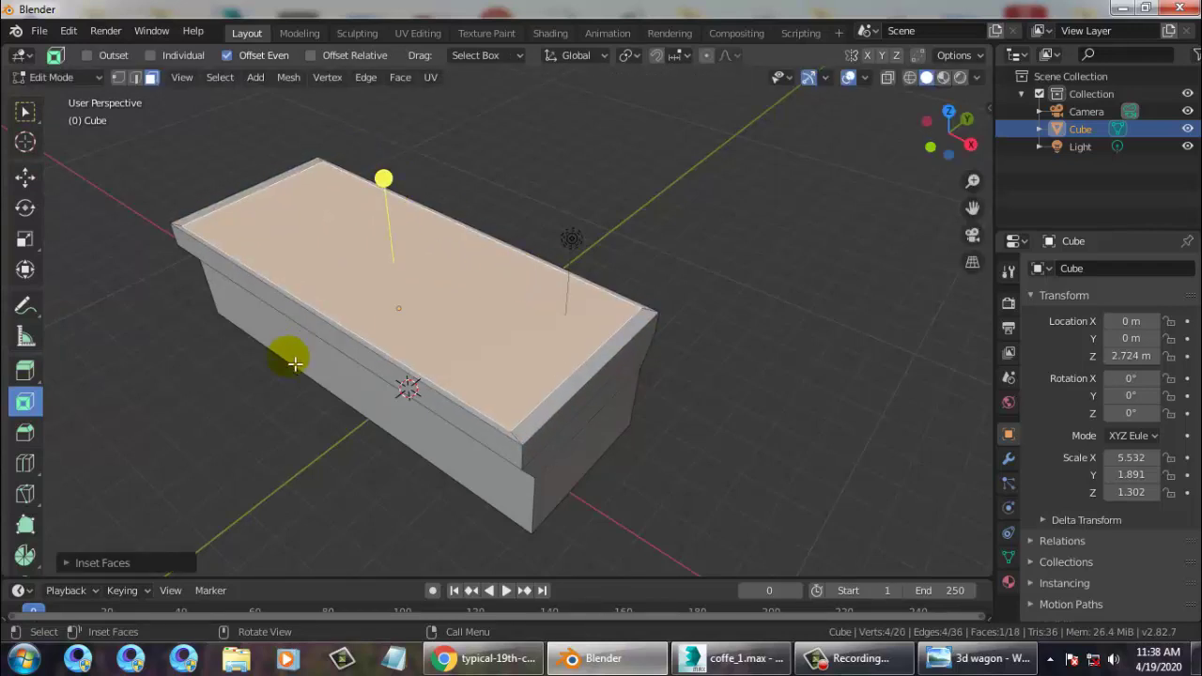
pyautogui.moveTo(491, 282); pyautogui.dragTo(441, 272, button='middle')
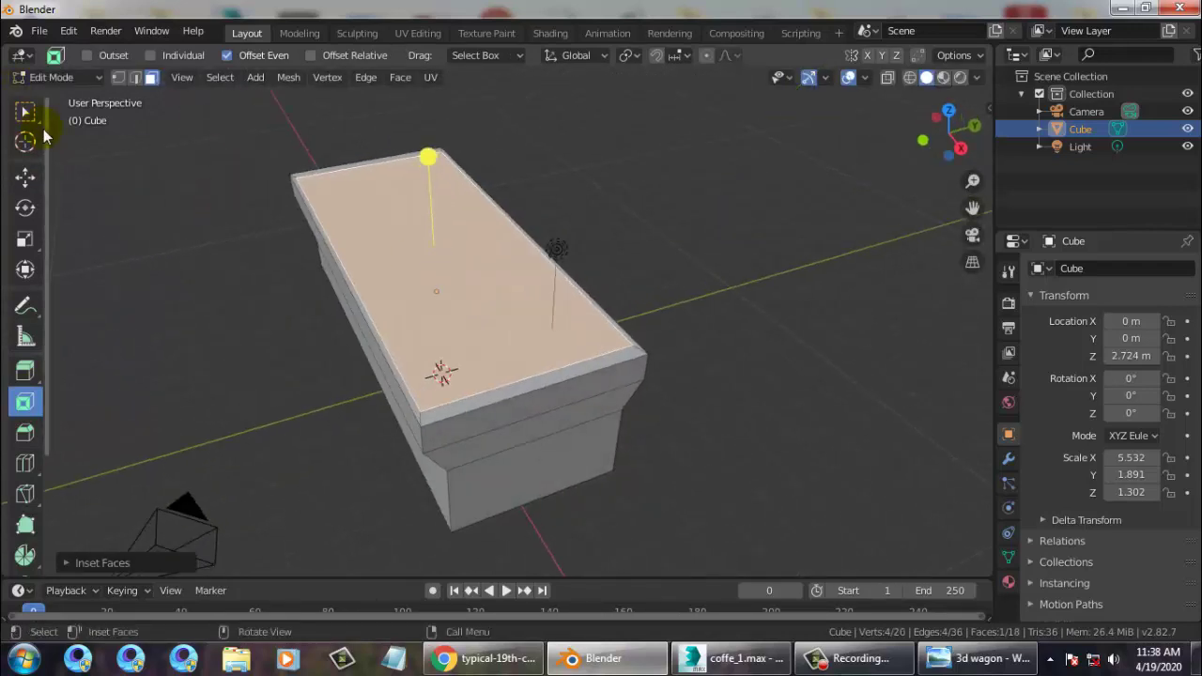
# Scale the inset top face down slightly along Y to widen the rim on the long sides, and check the reference image.
pyautogui.click(25, 242)
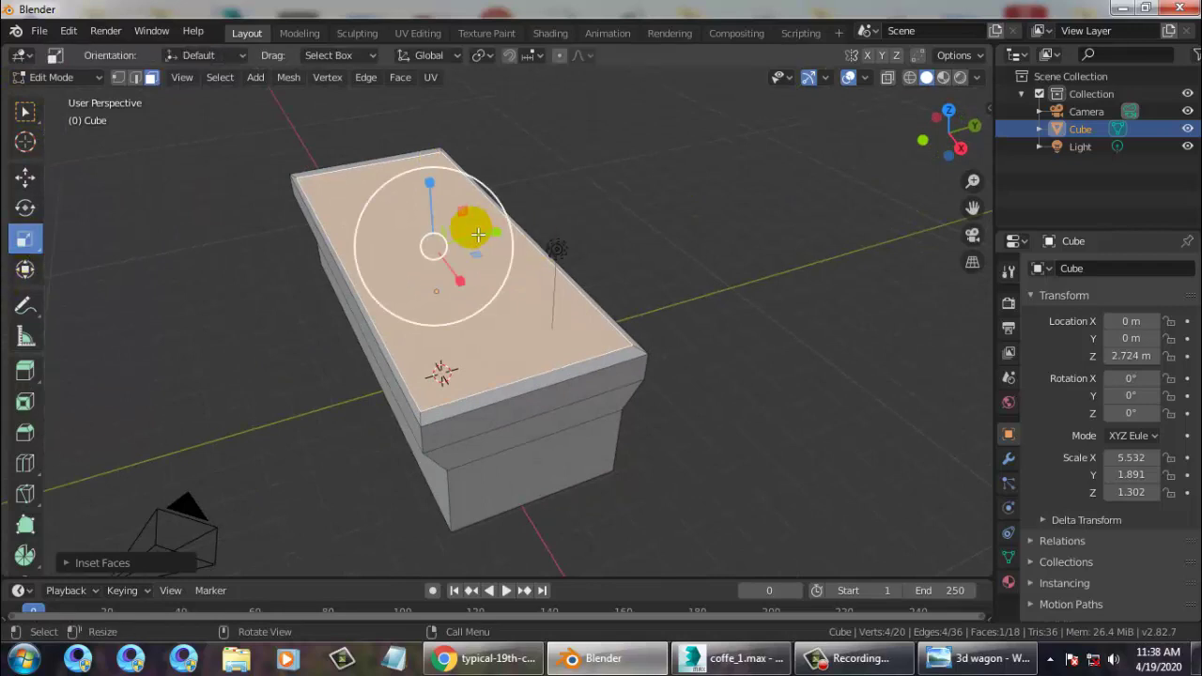
pyautogui.moveTo(491, 228); pyautogui.dragTo(483, 230)
pyautogui.moveTo(630, 327); pyautogui.dragTo(733, 357, button='middle')
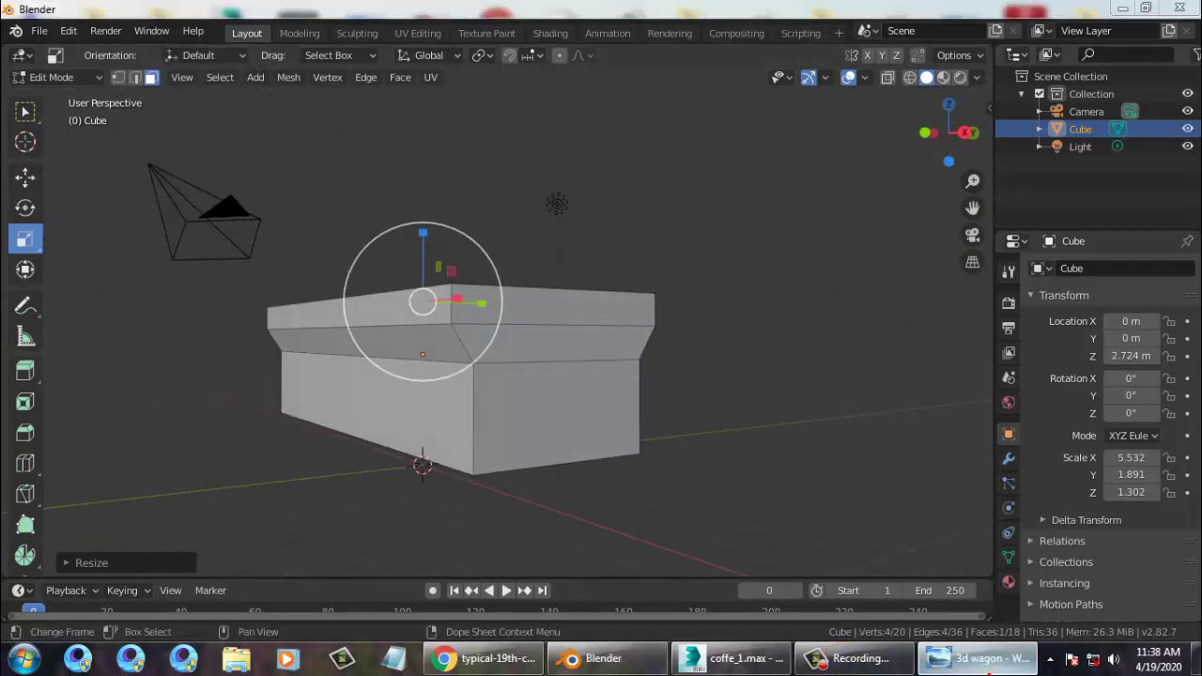
pyautogui.click(981, 658)
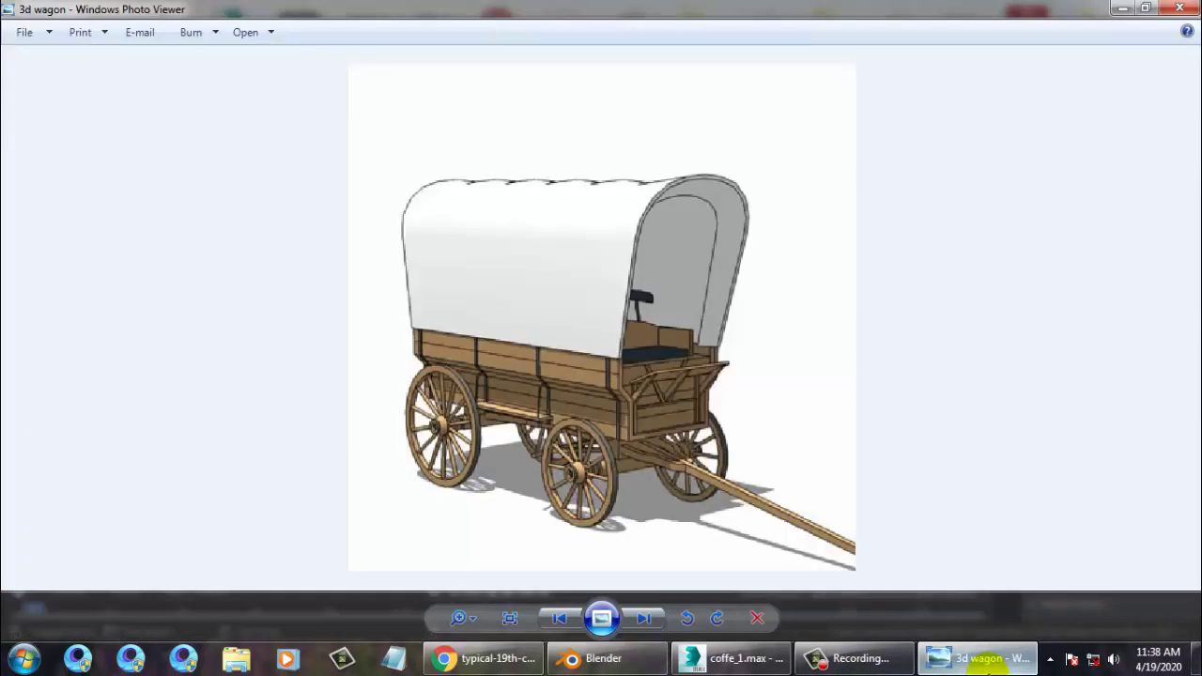
pyautogui.click(982, 658)
# Check the reference image, and extrude the inset top face downward to hollow out the wagon body.
pyautogui.moveTo(511, 276); pyautogui.dragTo(560, 341, button='middle')
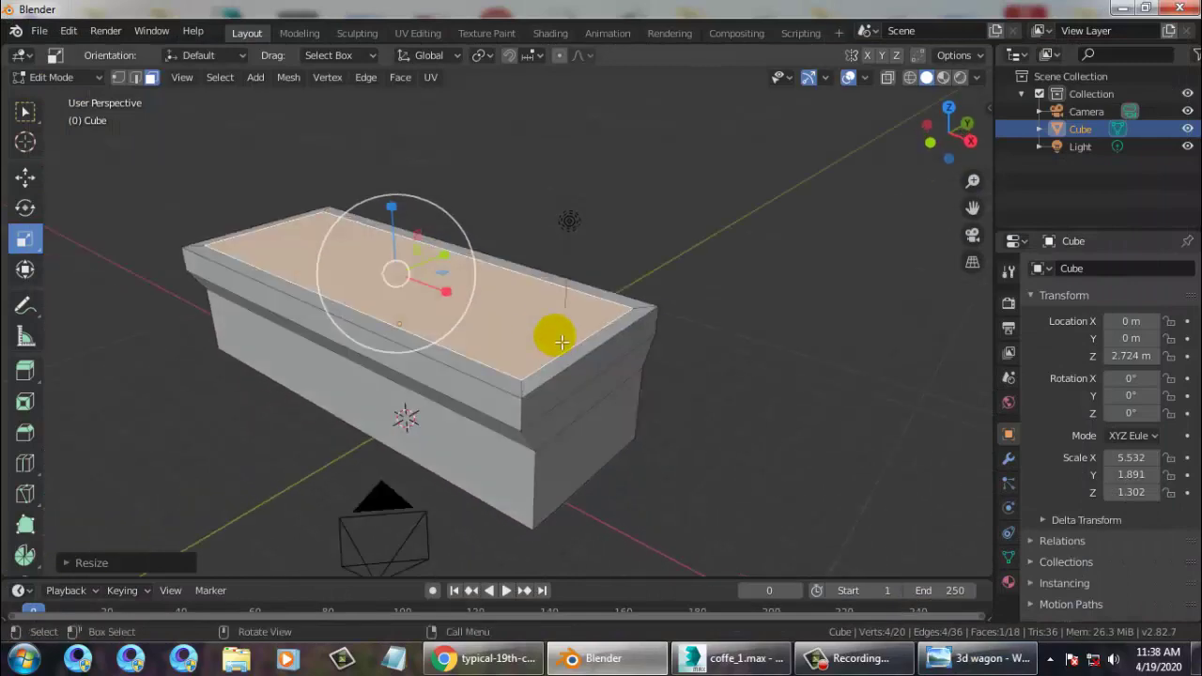
pyautogui.click(953, 665)
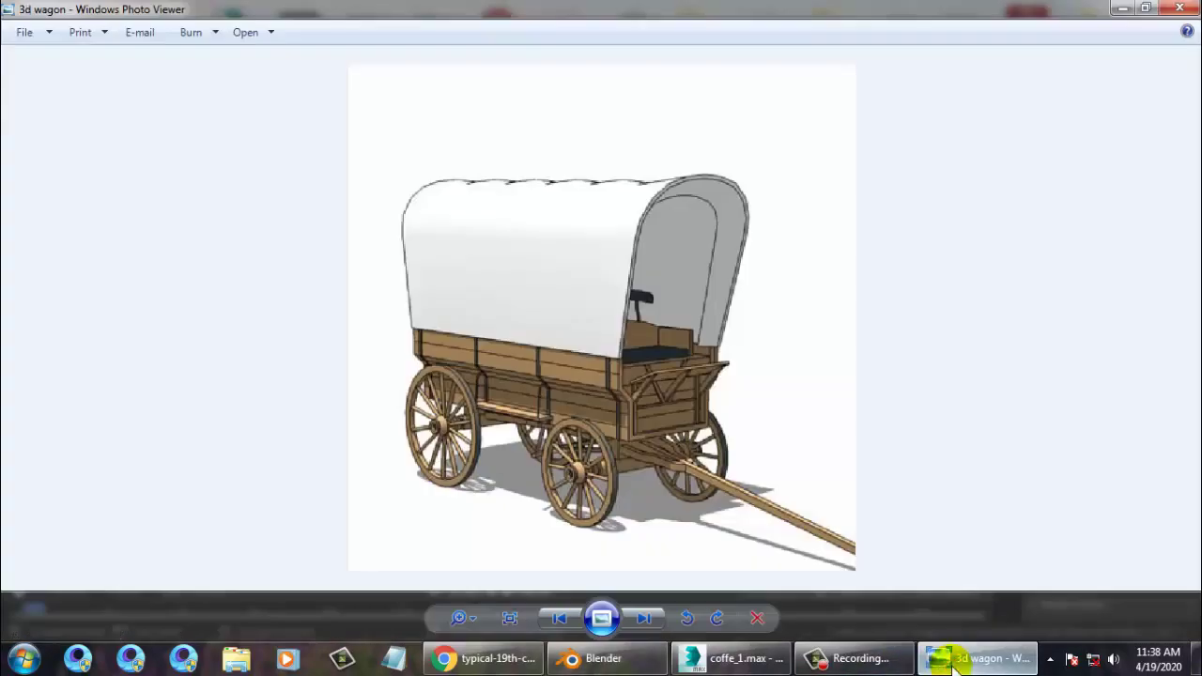
pyautogui.click(949, 660)
pyautogui.moveTo(595, 269); pyautogui.dragTo(644, 260, button='middle')
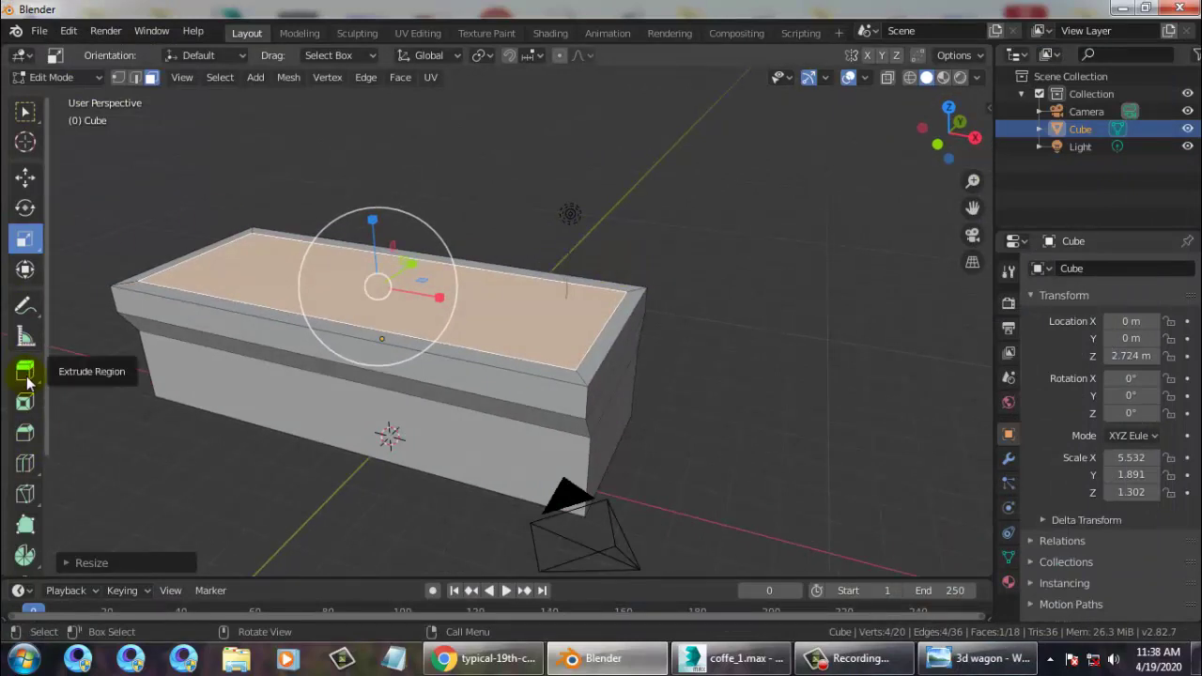
pyautogui.moveTo(26, 376); pyautogui.dragTo(132, 376)
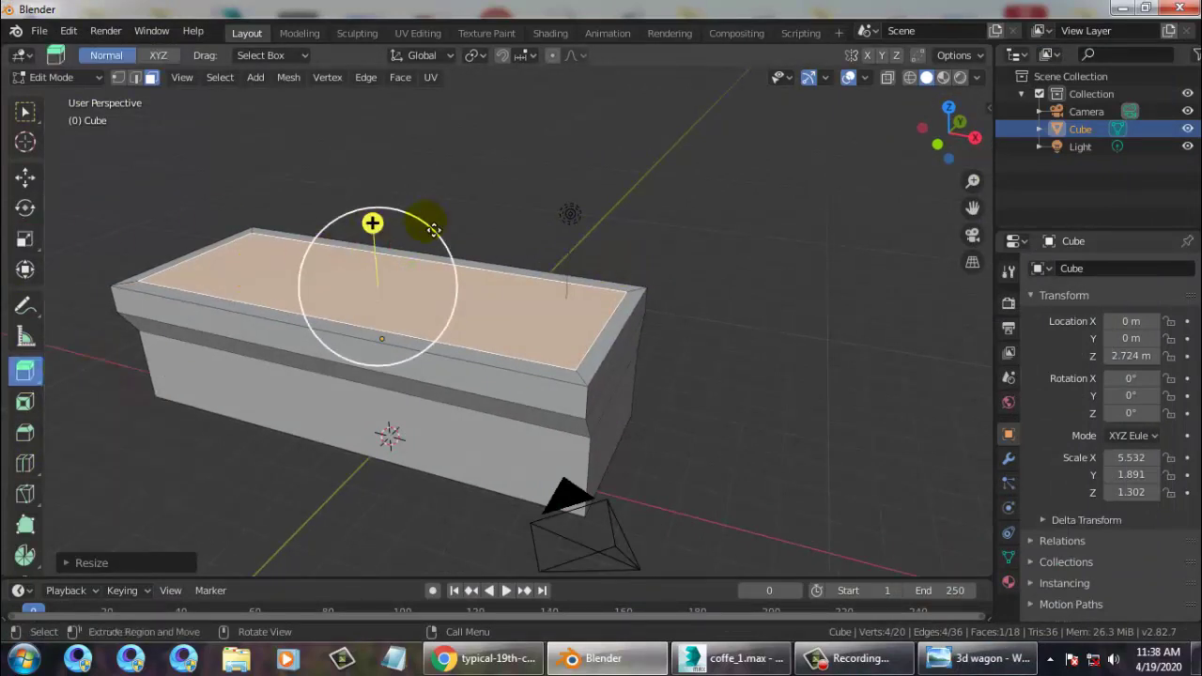
pyautogui.moveTo(373, 223); pyautogui.dragTo(385, 262)
pyautogui.moveTo(611, 332); pyautogui.dragTo(401, 402, button='middle')
pyautogui.scroll(-5, 435, 331)
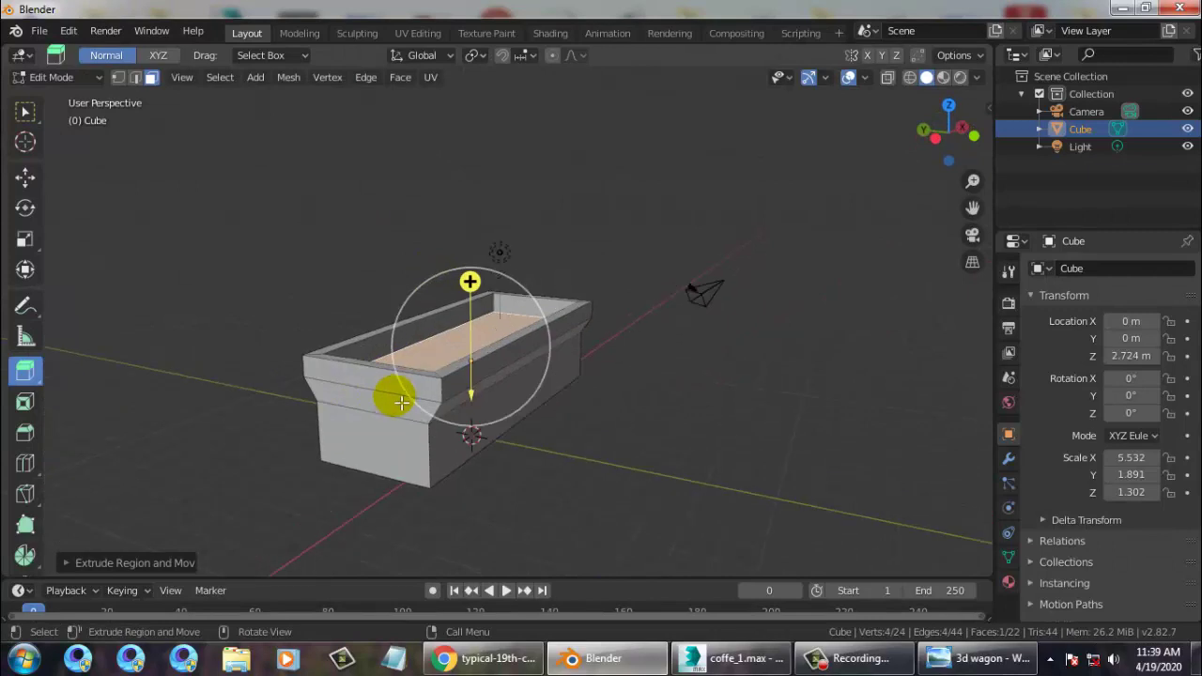
# Select the three stacked outer faces on one short end of the wagon body for moving.
pyautogui.click(25, 177)
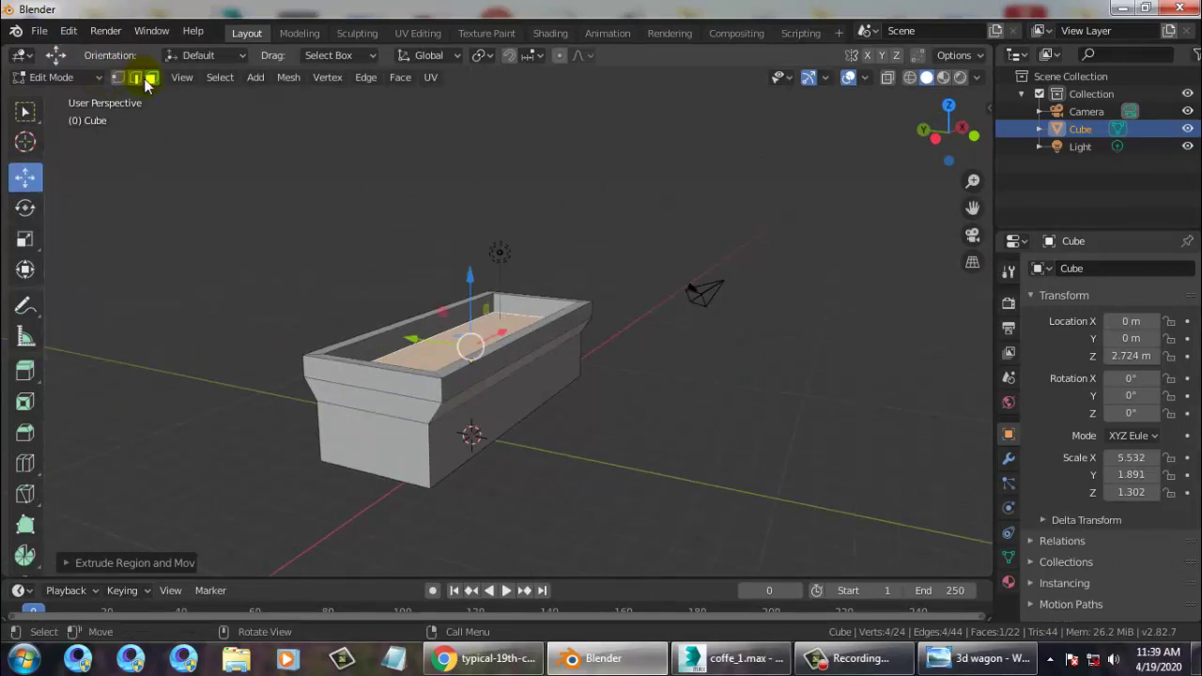
pyautogui.click(385, 386)
pyautogui.keyDown('ctrl'); pyautogui.click(384, 403); pyautogui.keyUp('ctrl')
pyautogui.keyDown('ctrl'); pyautogui.click(383, 437); pyautogui.keyUp('ctrl')
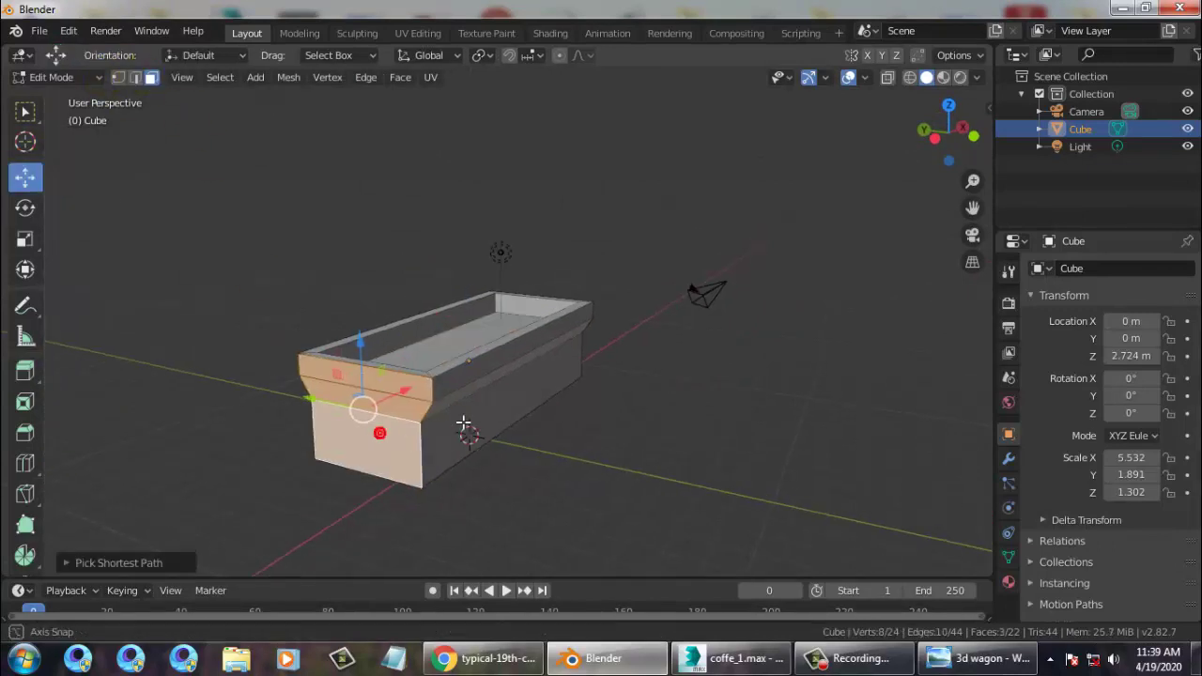
# Try to move the selected end faces inward along X, and undo the move.
pyautogui.moveTo(462, 424); pyautogui.dragTo(331, 375, button='middle')
pyautogui.moveTo(345, 369); pyautogui.dragTo(393, 371)
pyautogui.hotkey('ctrl', 'z')
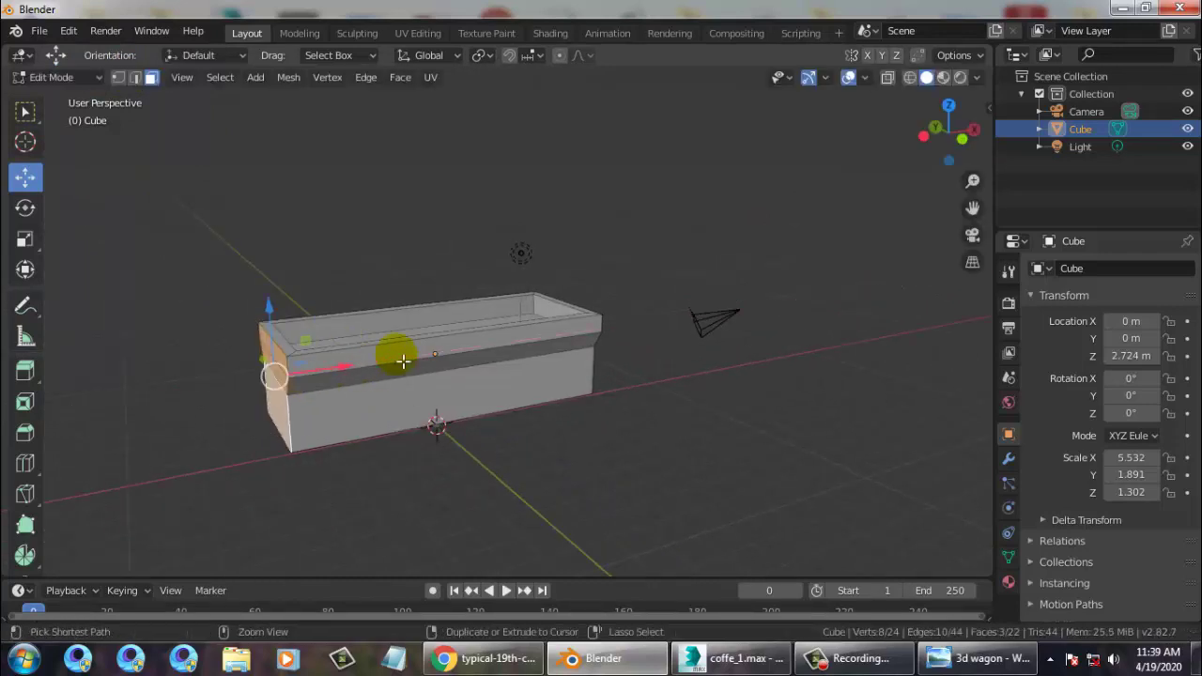
# Select all outer and inner corner vertices at one short end of the wagon body.
pyautogui.moveTo(388, 339); pyautogui.dragTo(203, 331, button='middle')
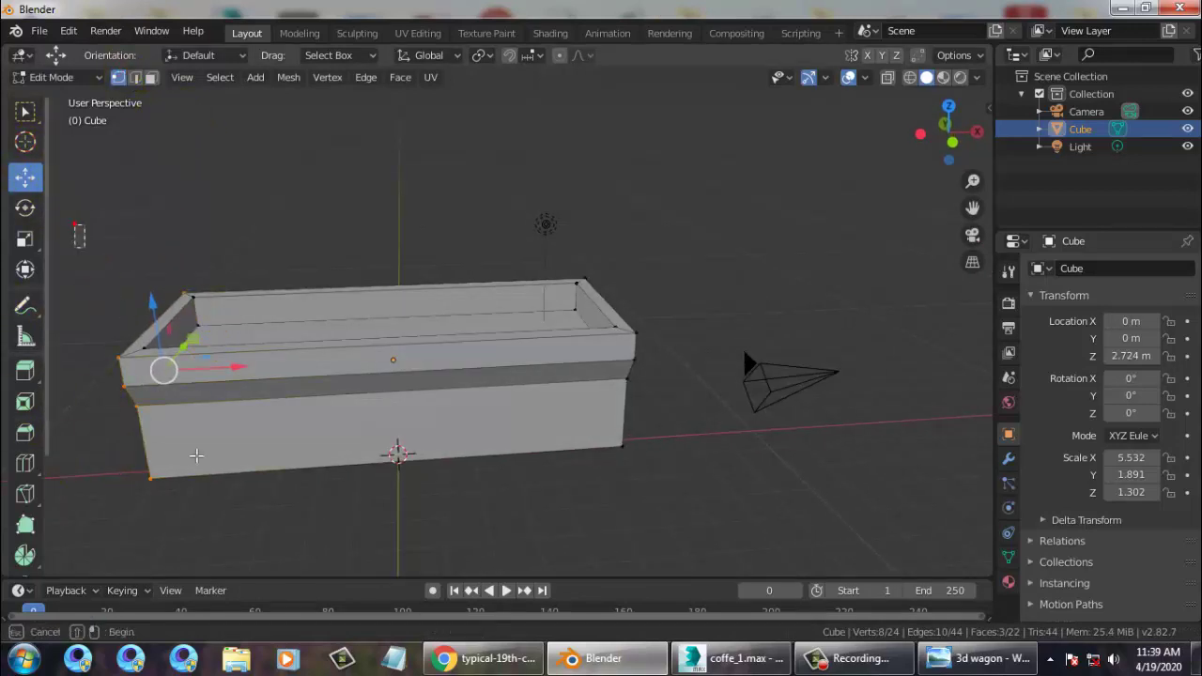
pyautogui.moveTo(197, 456); pyautogui.dragTo(678, 462, button='middle')
pyautogui.keyDown('shift'); pyautogui.moveTo(694, 459); pyautogui.dragTo(726, 244); pyautogui.keyUp('shift')
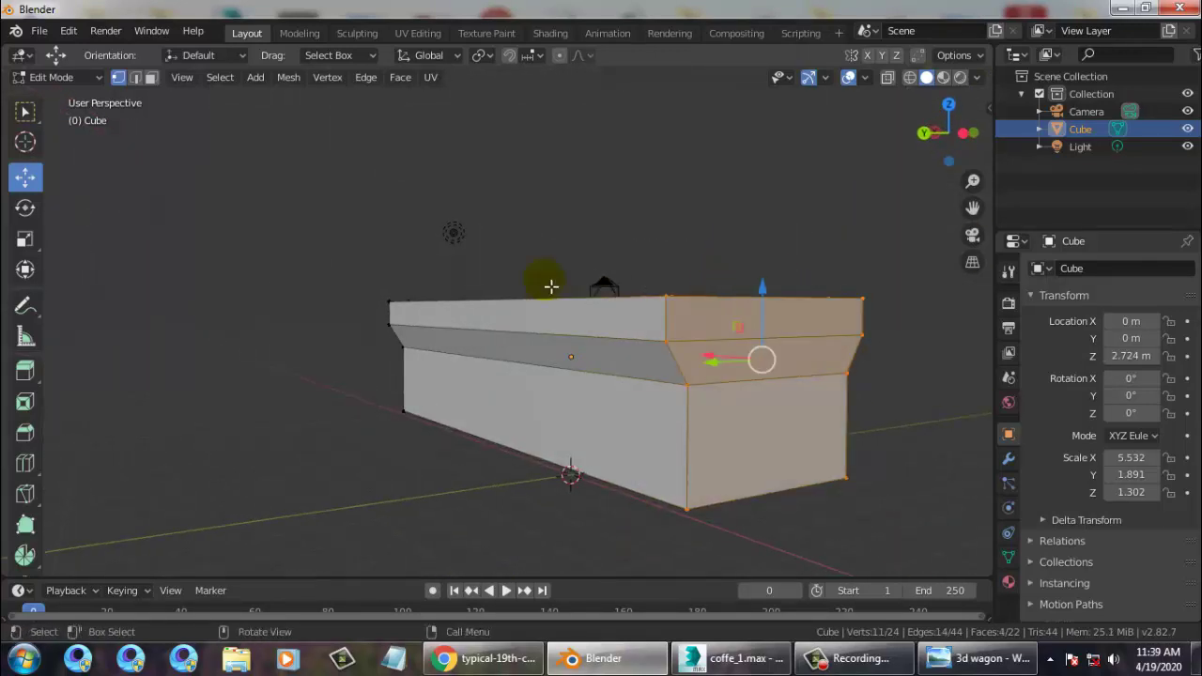
pyautogui.moveTo(535, 286); pyautogui.dragTo(684, 331, button='middle')
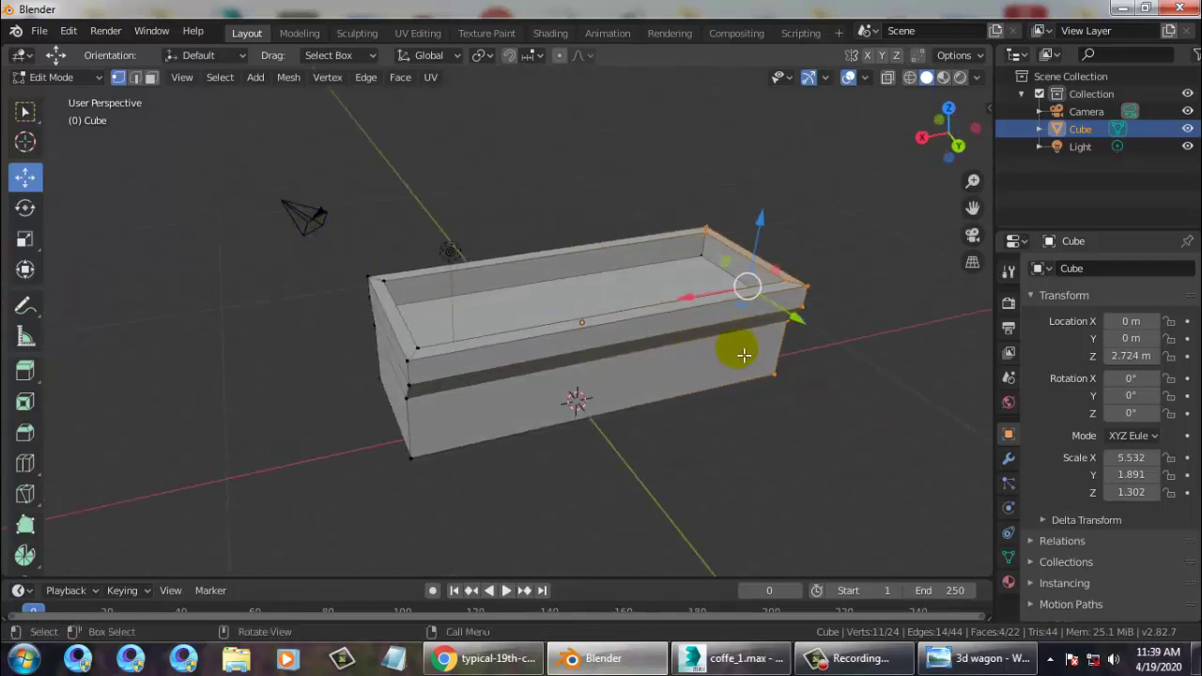
pyautogui.moveTo(747, 287); pyautogui.dragTo(663, 285)
pyautogui.moveTo(664, 285); pyautogui.dragTo(283, 265, button='middle')
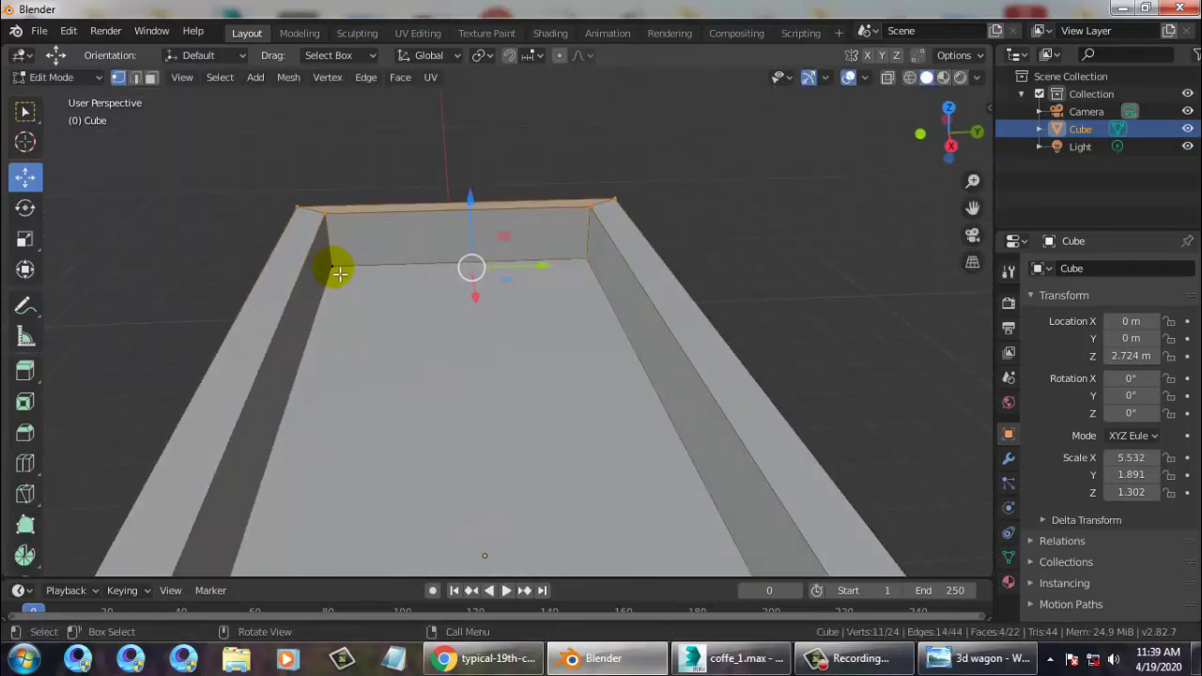
pyautogui.moveTo(593, 344); pyautogui.dragTo(421, 357, button='middle')
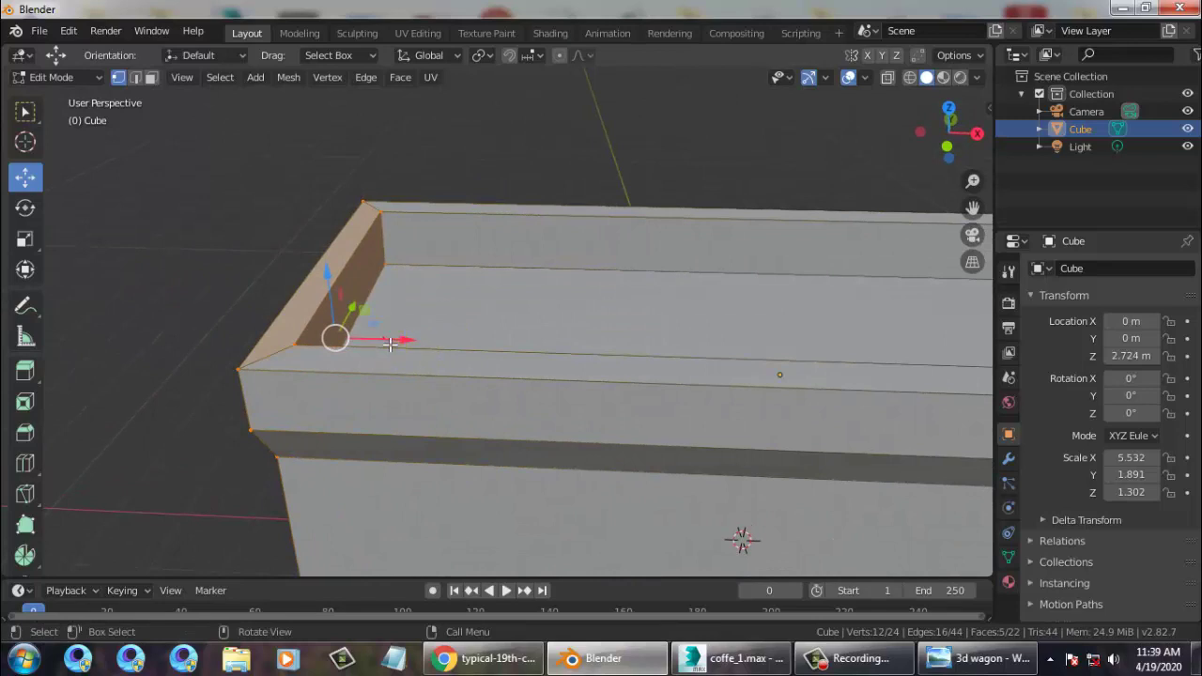
# Move the selected end vertices inward along X to shorten the wagon body.
pyautogui.moveTo(390, 344); pyautogui.dragTo(531, 343)
pyautogui.scroll(-2, 531, 343)
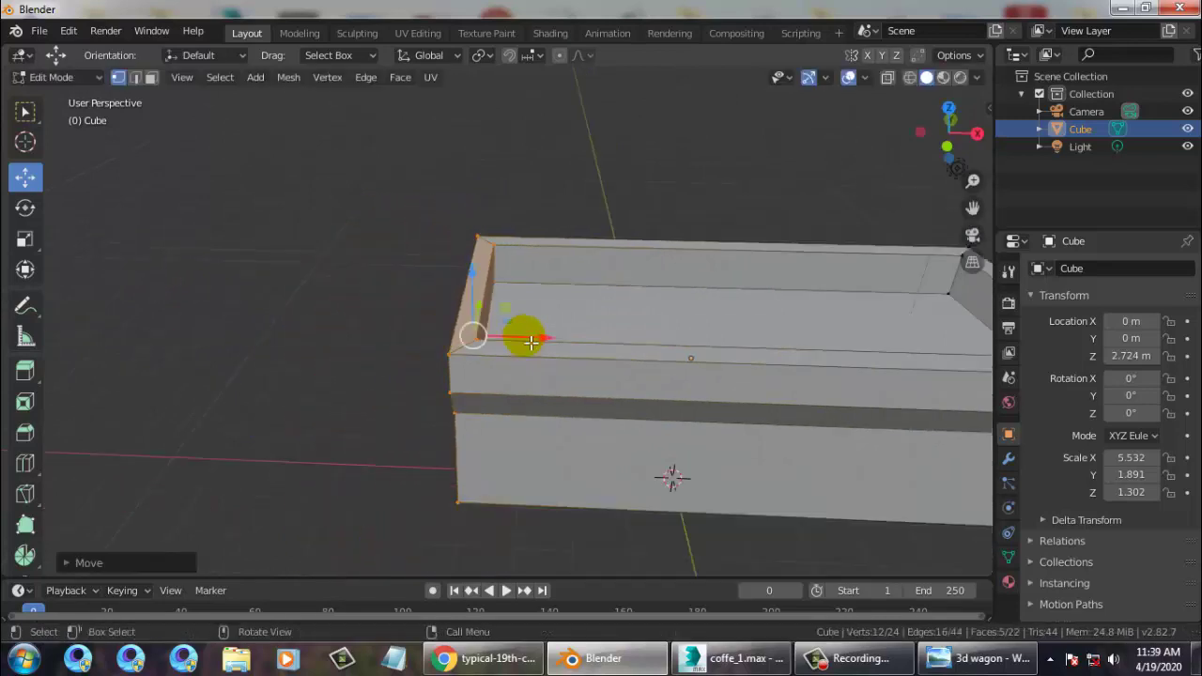
pyautogui.scroll(-2, 531, 343)
pyautogui.moveTo(725, 357); pyautogui.dragTo(644, 397, button='middle')
pyautogui.moveTo(510, 344); pyautogui.dragTo(617, 362)
pyautogui.moveTo(617, 363); pyautogui.dragTo(526, 345, button='middle')
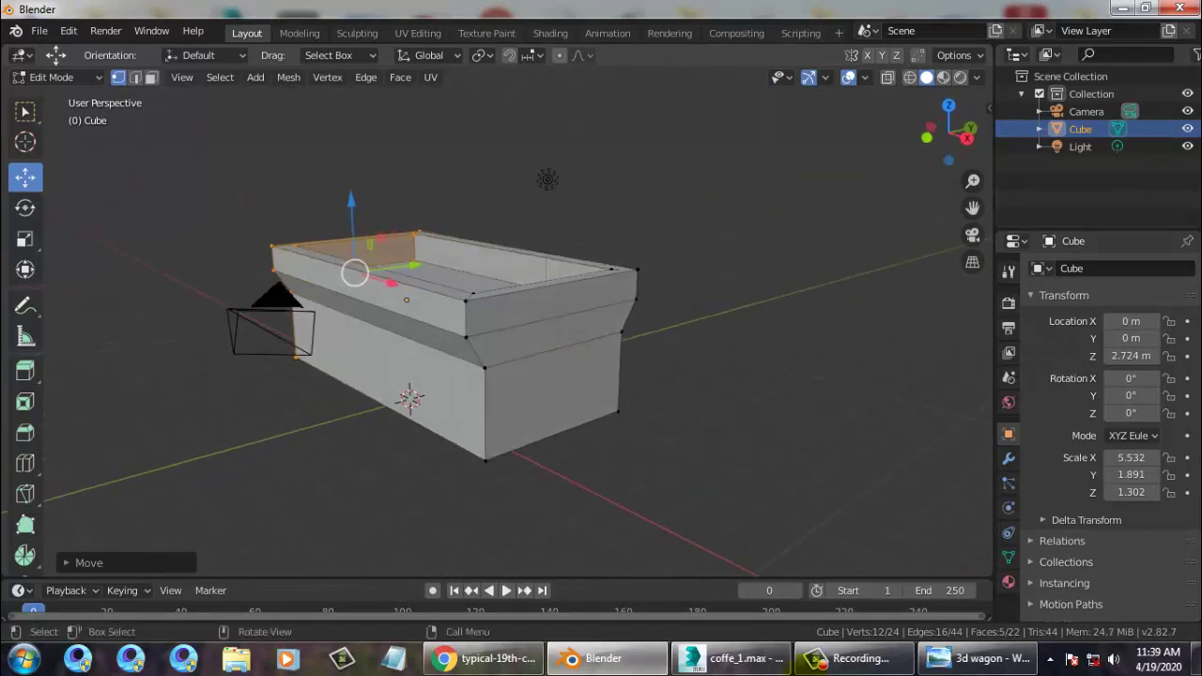
# Check the reference image, and add a horizontal loop cut around the lower section of the wagon body.
pyautogui.click(943, 658)
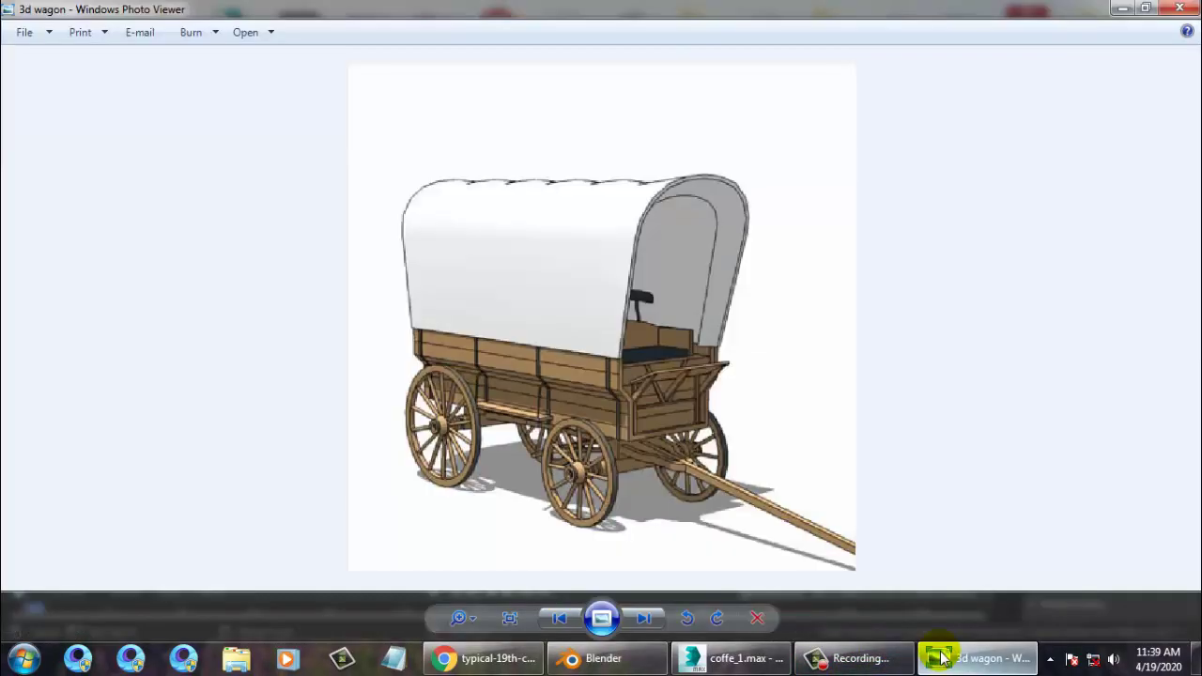
pyautogui.click(942, 658)
pyautogui.click(943, 658)
pyautogui.click(943, 658)
pyautogui.click(943, 658)
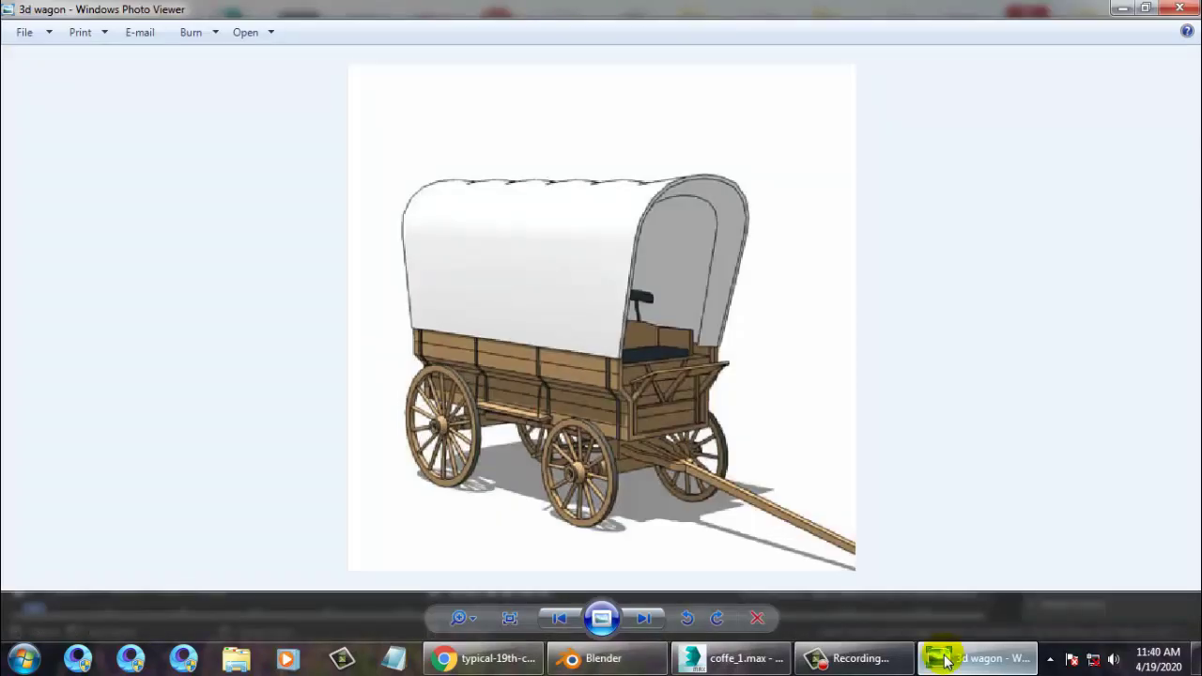
pyautogui.click(943, 658)
pyautogui.moveTo(705, 489); pyautogui.dragTo(570, 320, button='middle')
pyautogui.click(59, 78)
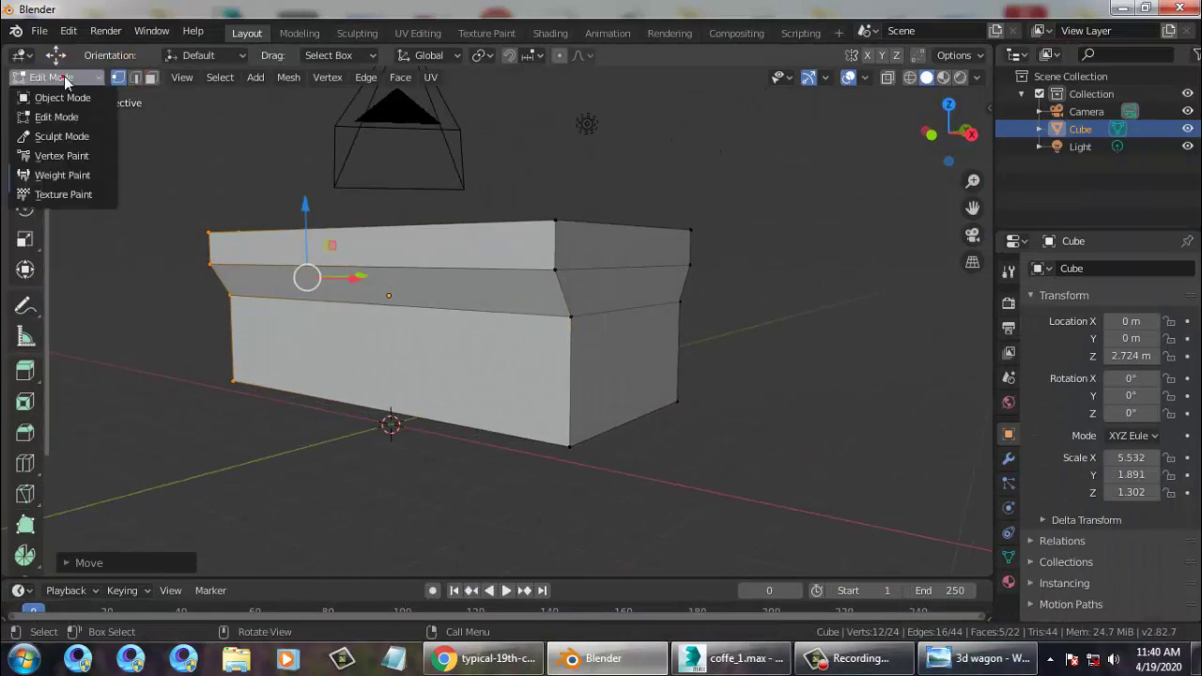
pyautogui.click(25, 464)
pyautogui.moveTo(550, 416)
pyautogui.mouseDown()
pyautogui.moveTo(565, 423)
pyautogui.moveTo(554, 431)
pyautogui.mouseUp()
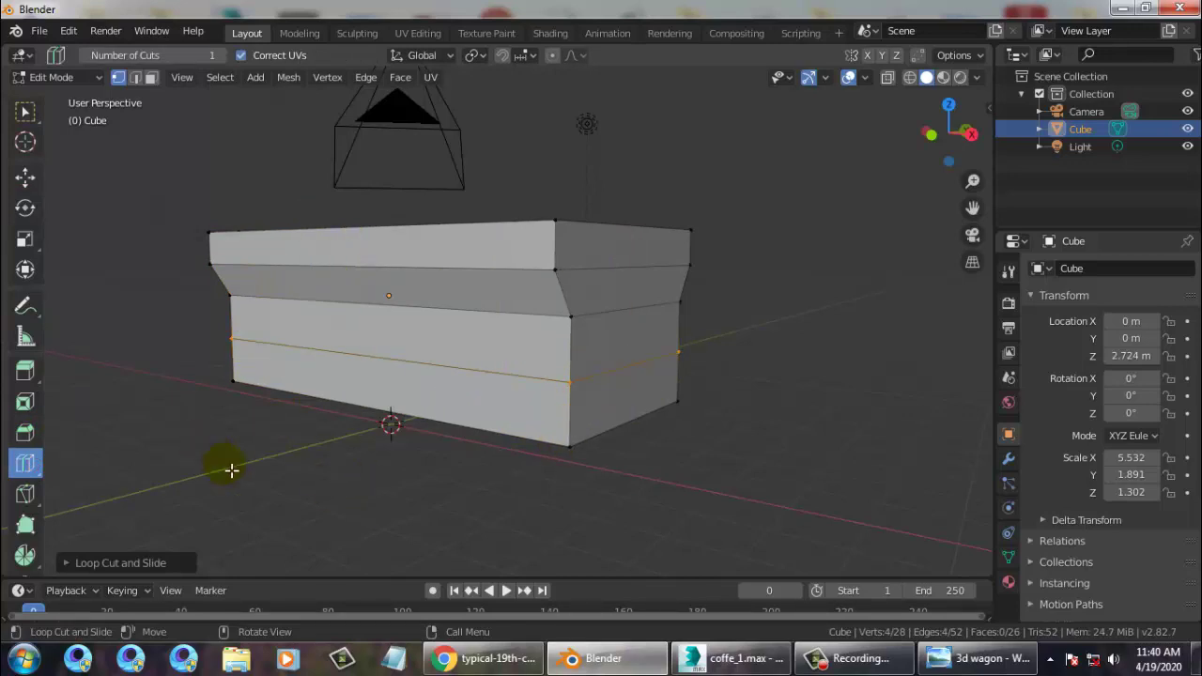
# Lower the new edge loop along Z to just above the body's bottom edge, and check the reference image.
pyautogui.click(25, 176)
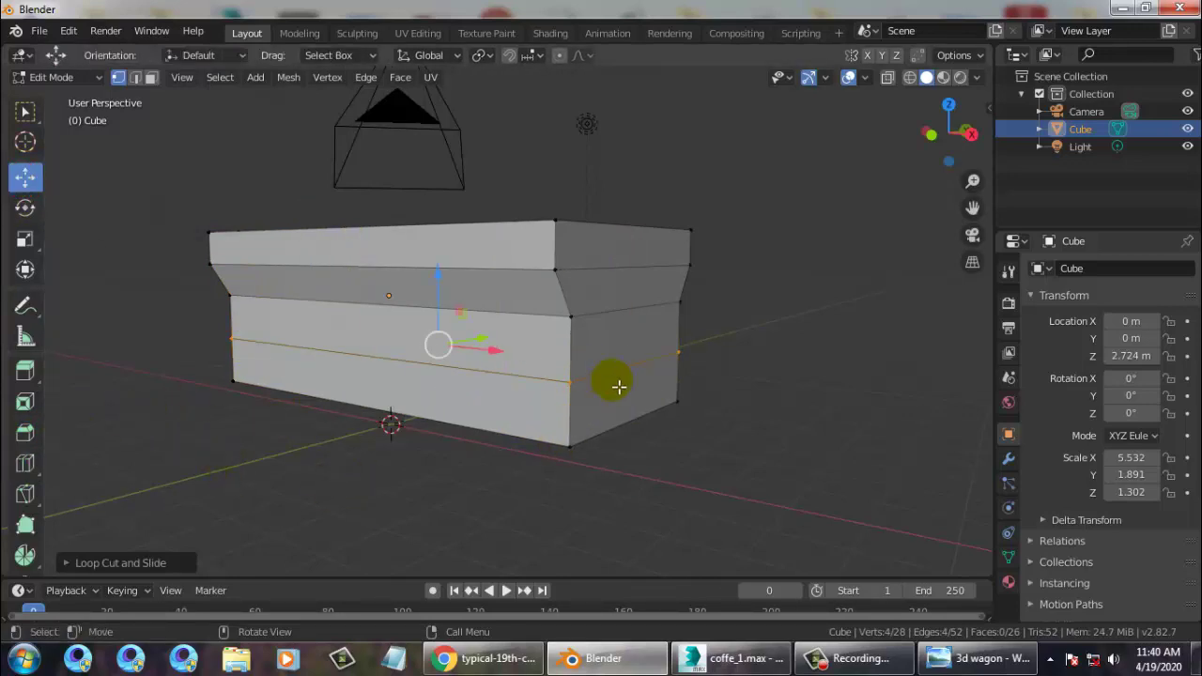
pyautogui.click(135, 77)
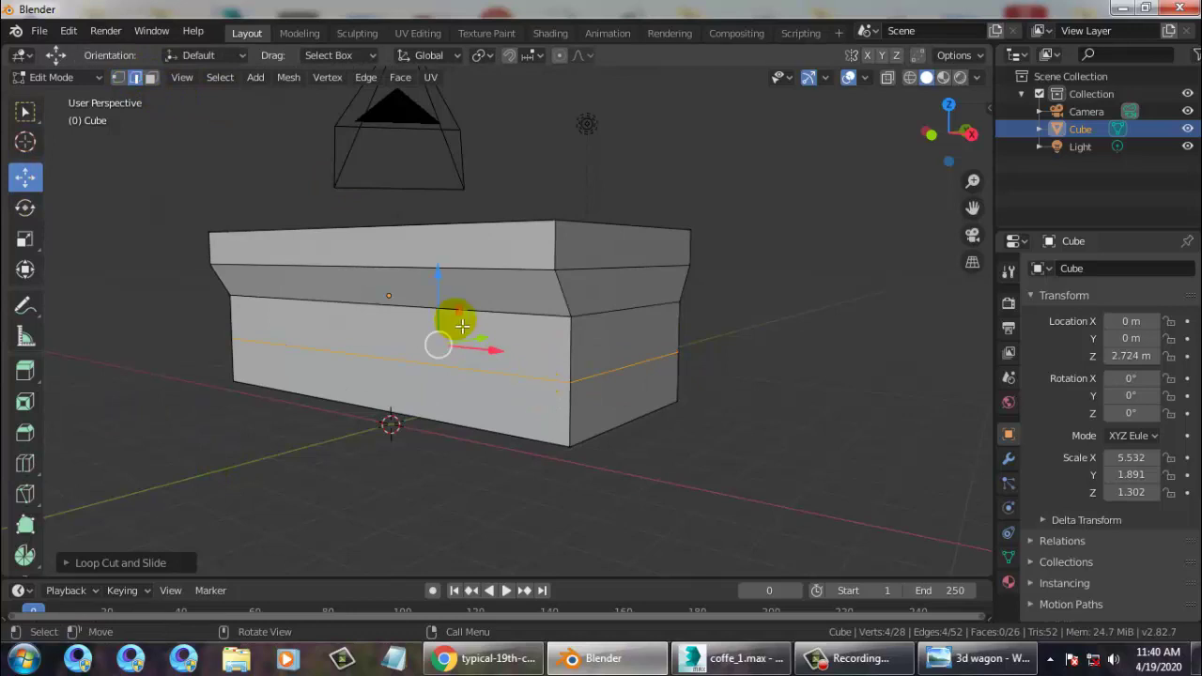
pyautogui.moveTo(439, 294); pyautogui.dragTo(442, 332)
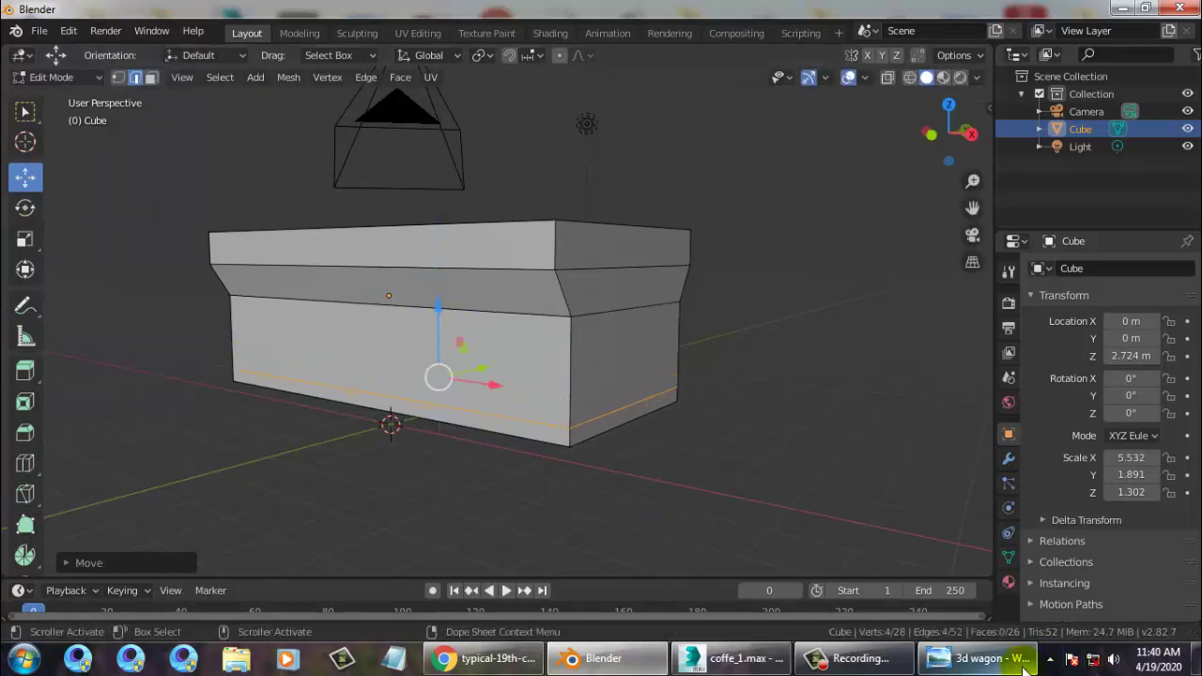
pyautogui.click(966, 667)
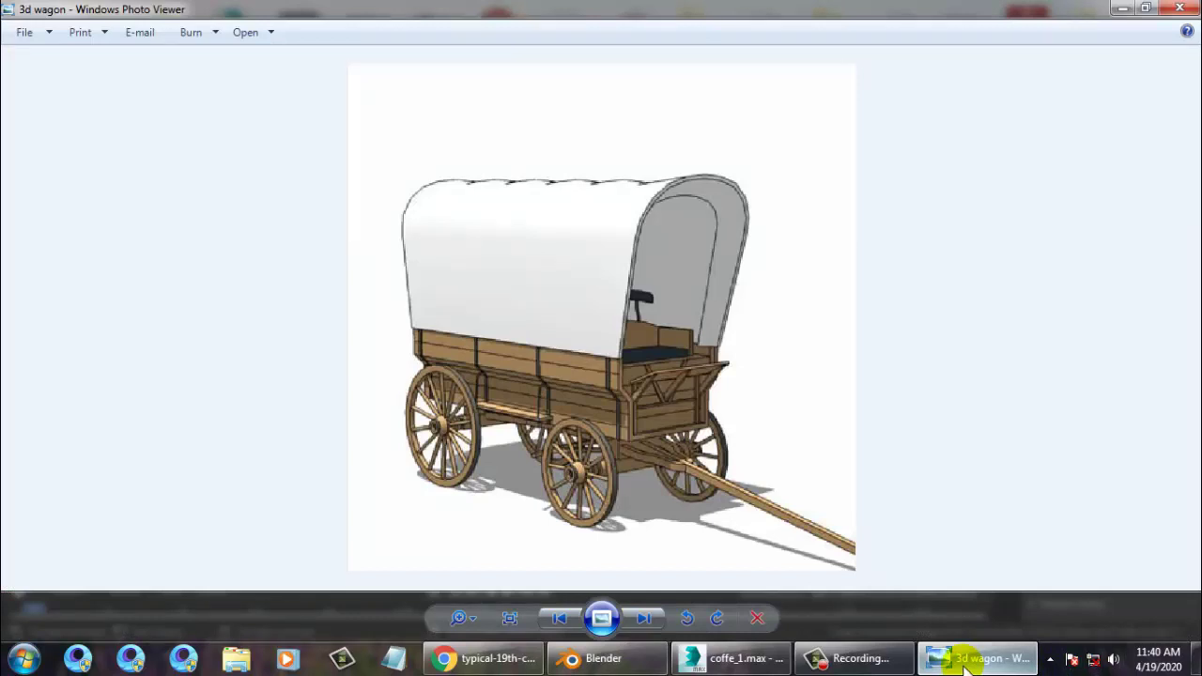
pyautogui.click(965, 667)
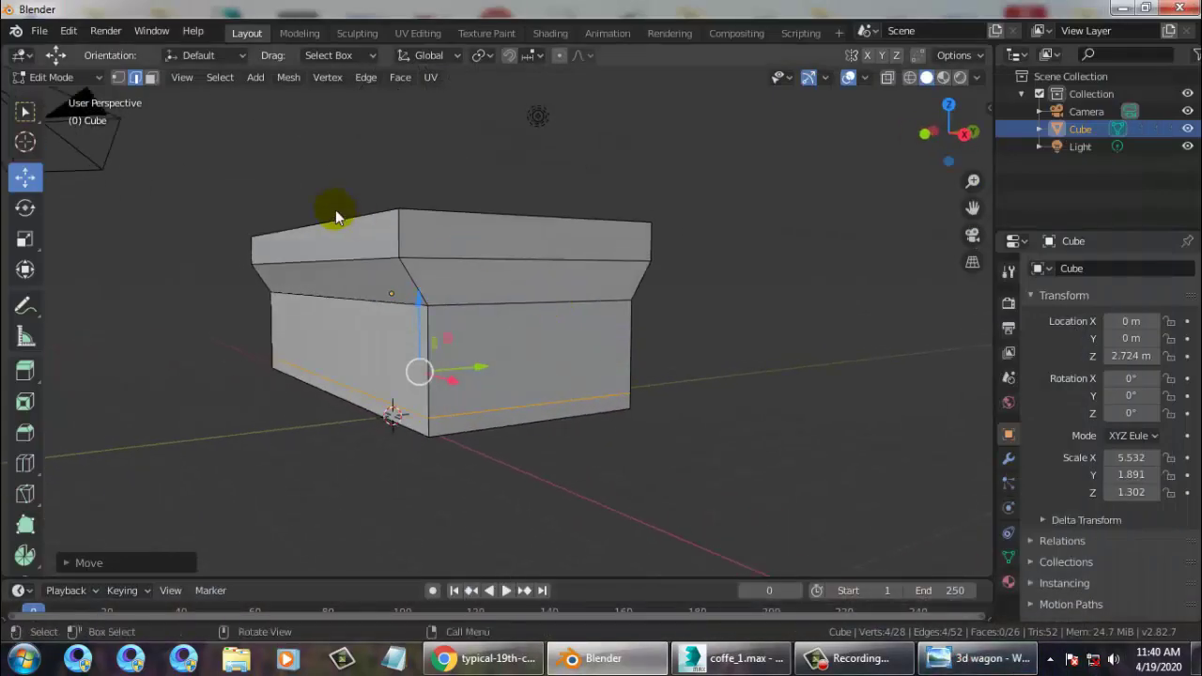
# Add two lengthwise loop cuts through the wagon body, sliding one close to each long side.
pyautogui.moveTo(336, 216); pyautogui.dragTo(456, 268, button='middle')
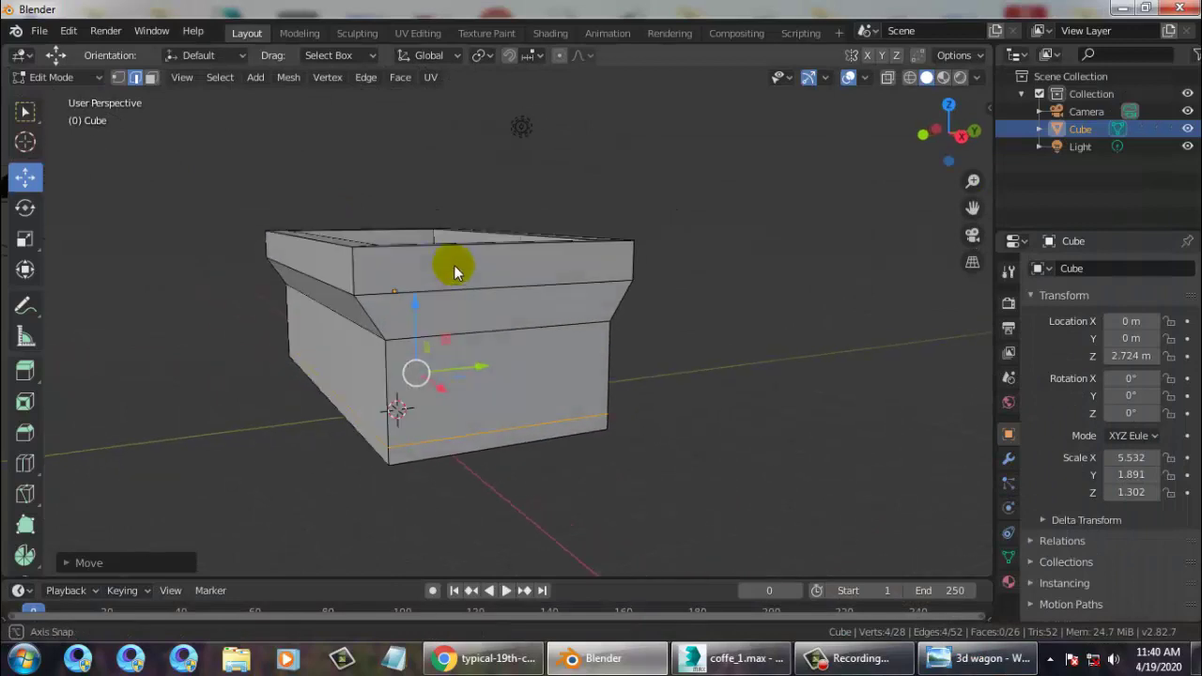
pyautogui.click(26, 464)
pyautogui.click(394, 297)
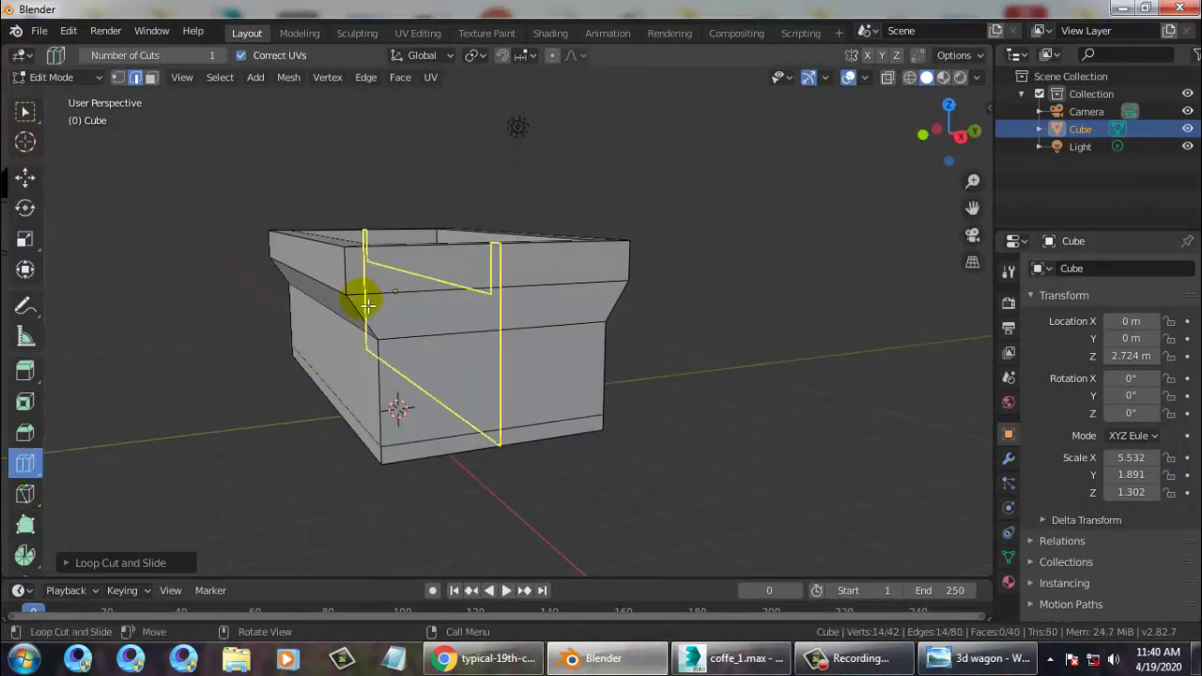
pyautogui.moveTo(623, 419); pyautogui.dragTo(649, 408, button='middle')
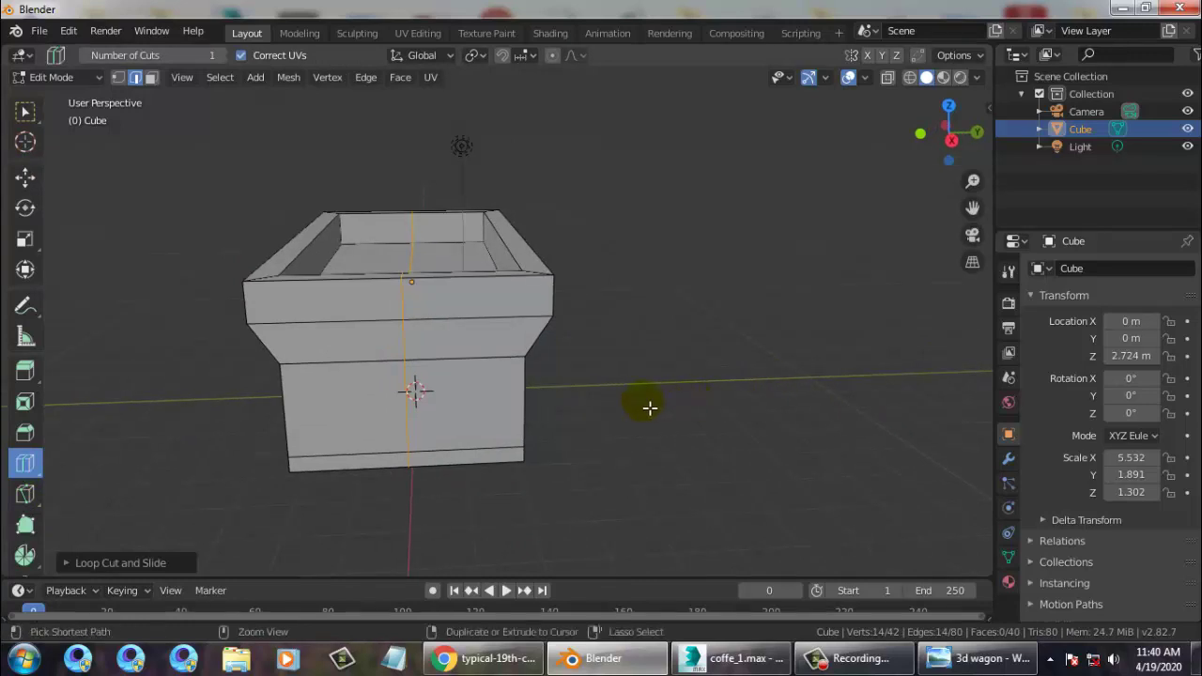
pyautogui.moveTo(382, 345); pyautogui.dragTo(317, 348)
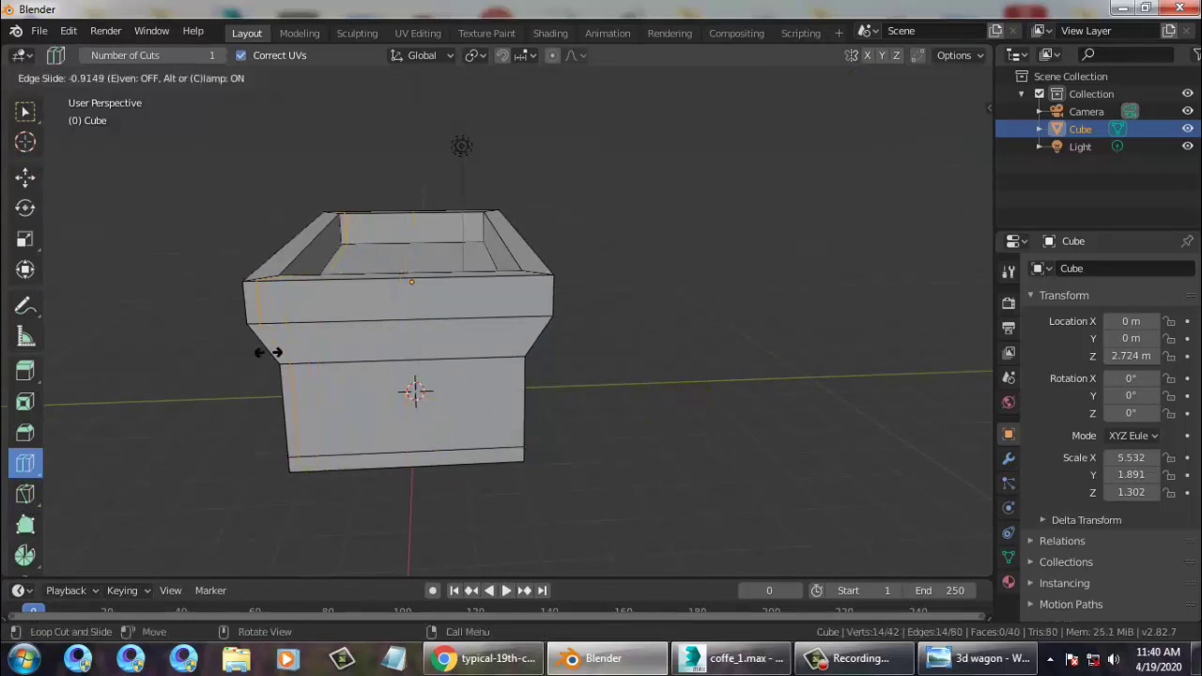
pyautogui.moveTo(271, 355); pyautogui.dragTo(271, 355)
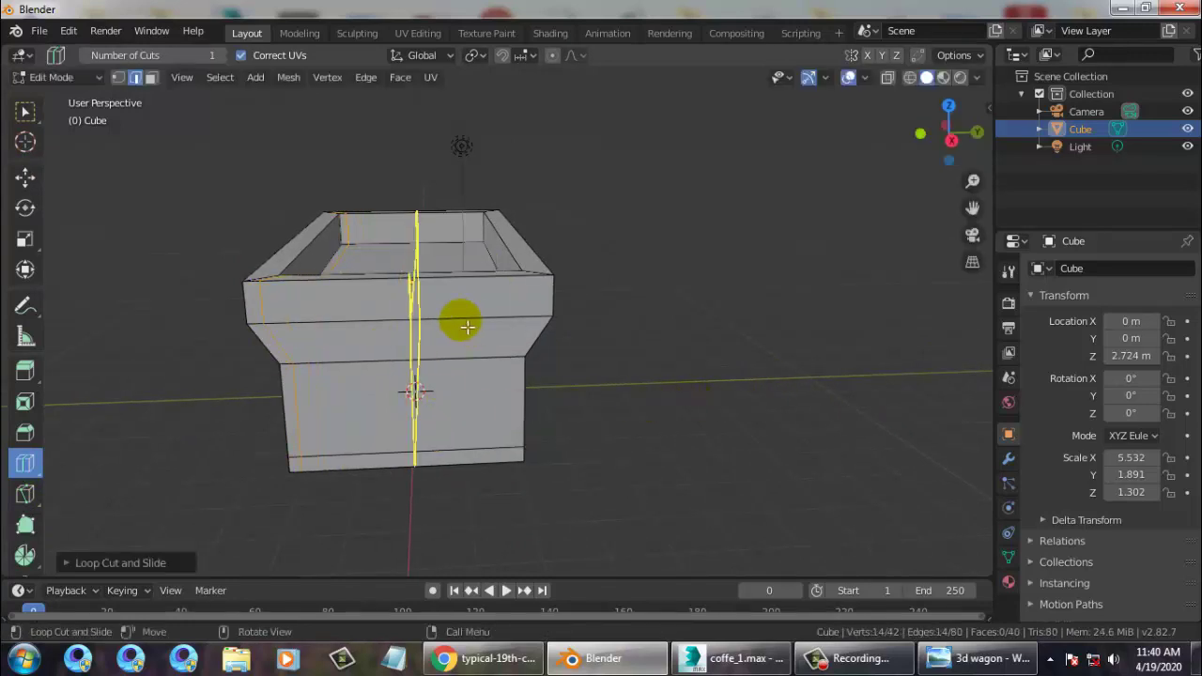
pyautogui.moveTo(443, 322); pyautogui.dragTo(585, 332)
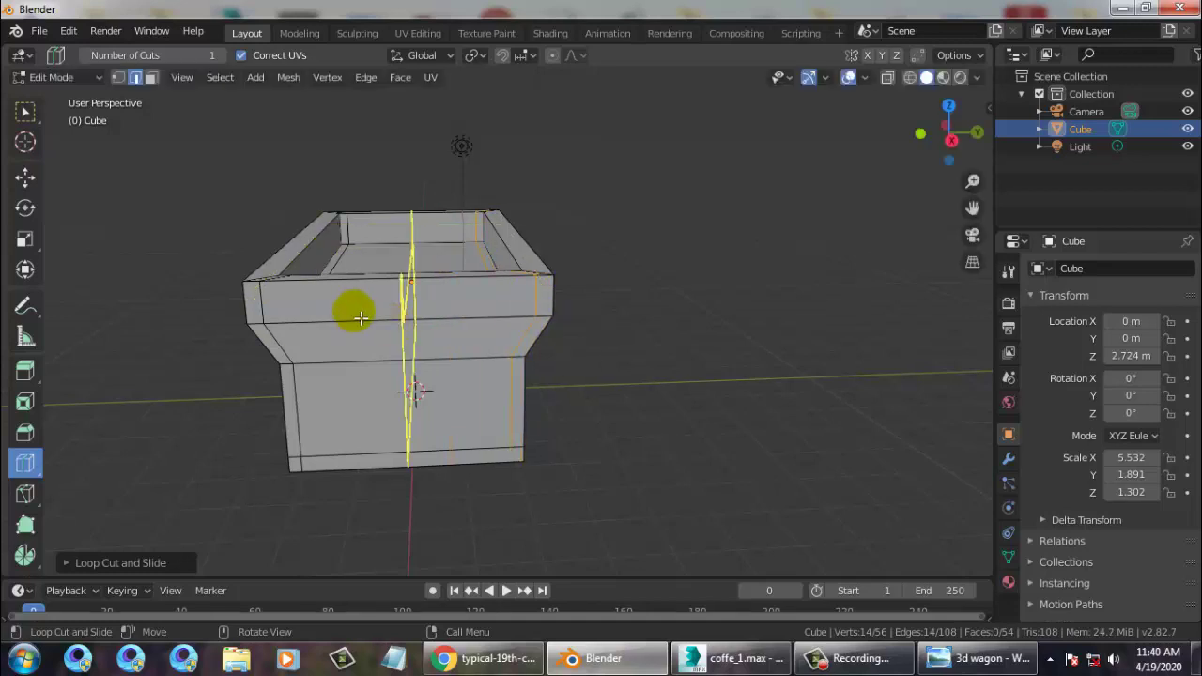
# Add a horizontal loop cut just below the top rim of the wagon body, and check the reference image.
pyautogui.moveTo(270, 303); pyautogui.dragTo(294, 294)
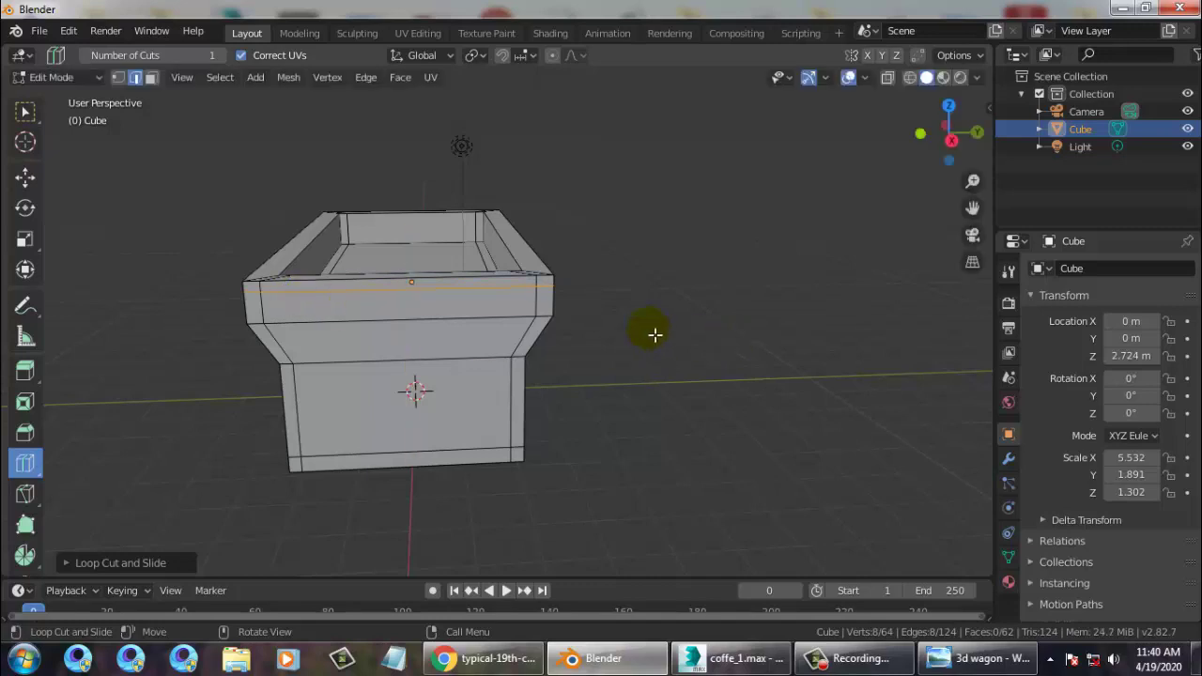
pyautogui.moveTo(650, 330); pyautogui.dragTo(794, 403, button='middle')
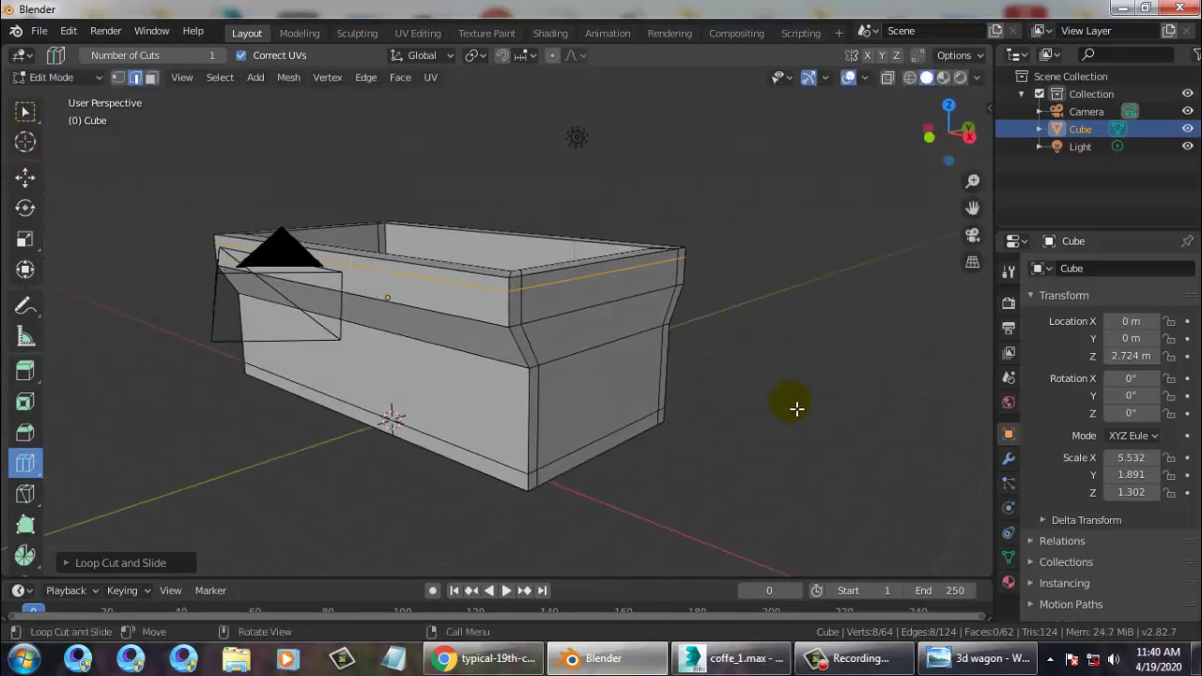
pyautogui.click(981, 663)
pyautogui.click(980, 667)
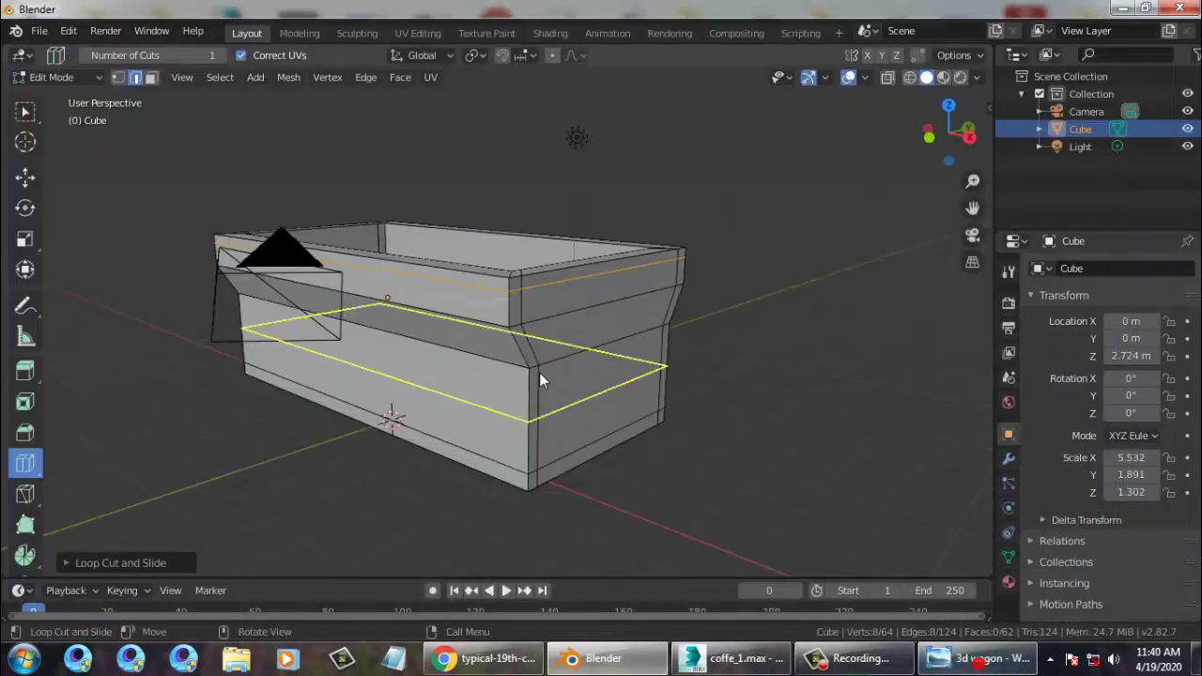
# Select the narrow border faces framing one short end of the body, along the top rim, both side edges and the bottom.
pyautogui.moveTo(637, 355); pyautogui.dragTo(523, 344, button='middle')
pyautogui.scroll(2, 523, 344)
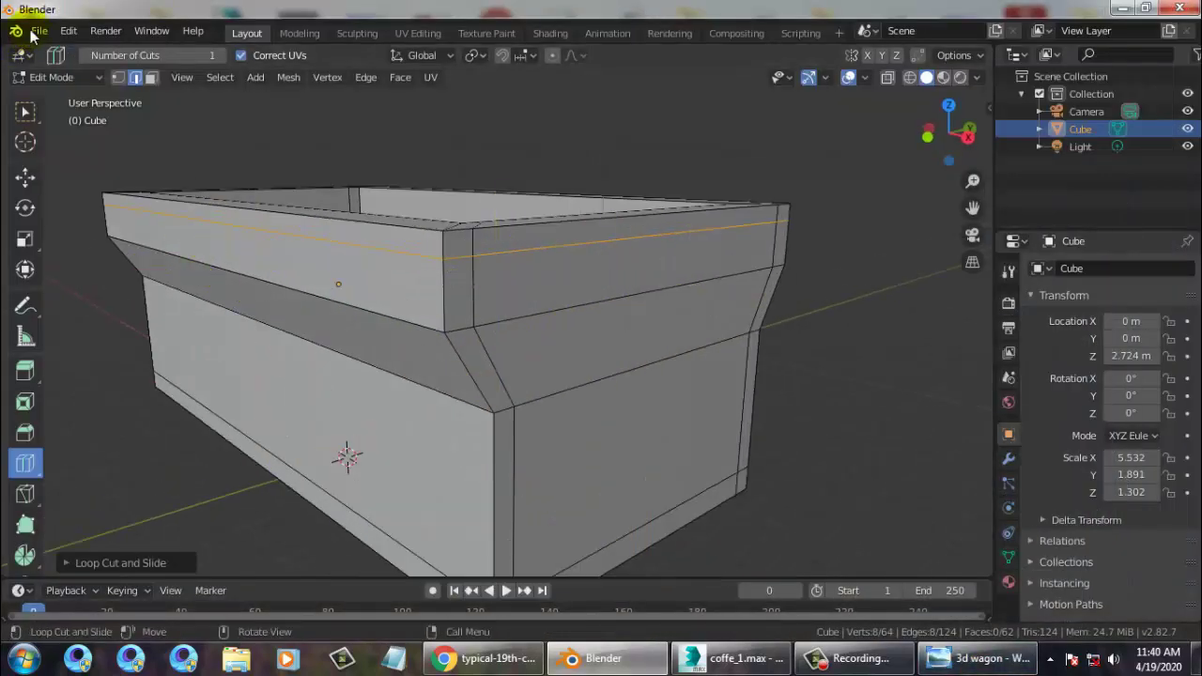
pyautogui.click(150, 77)
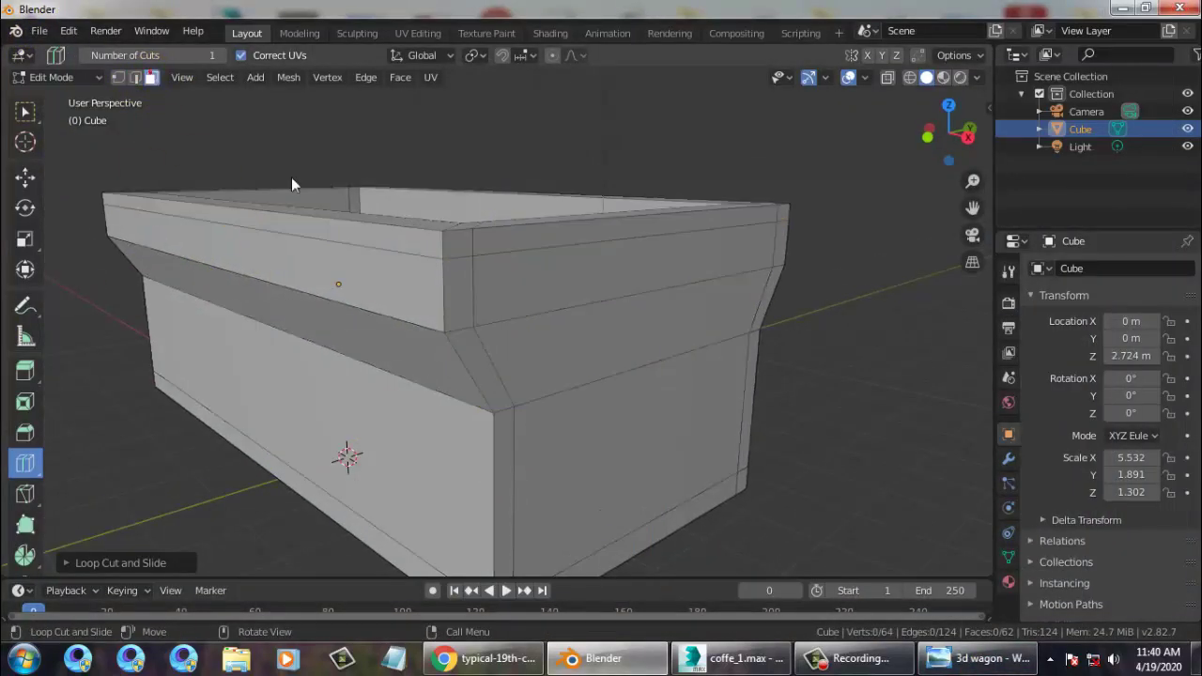
pyautogui.click(464, 282)
pyautogui.hotkey('ctrl', 'z')
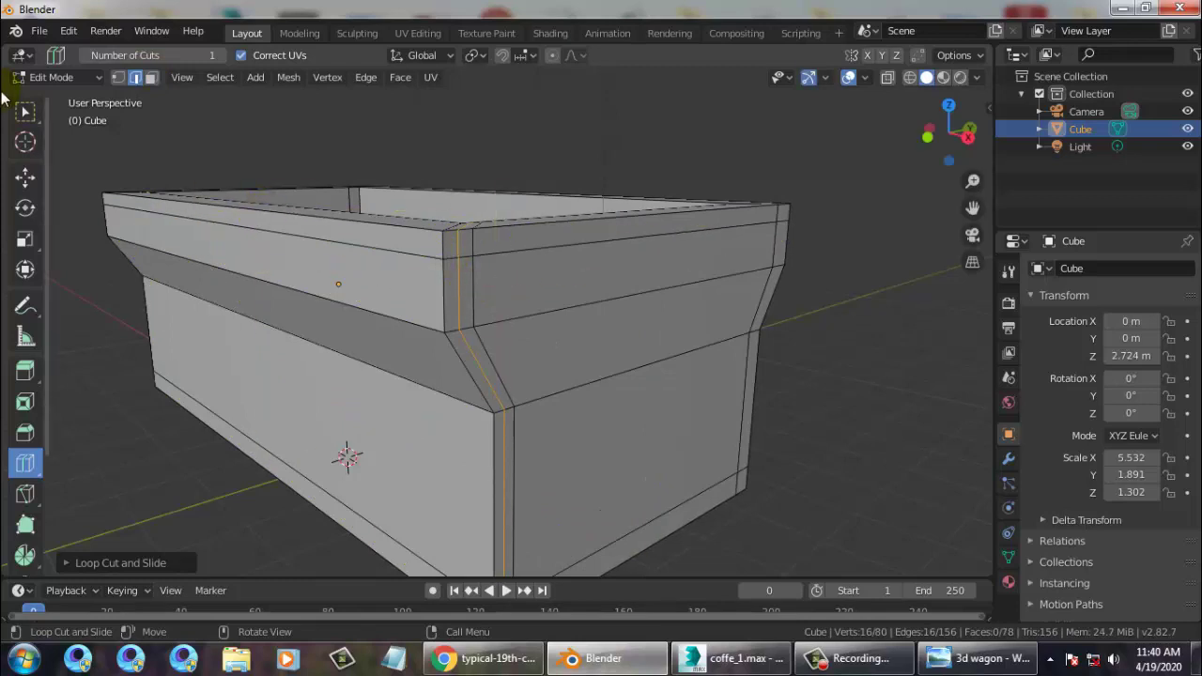
pyautogui.click(25, 179)
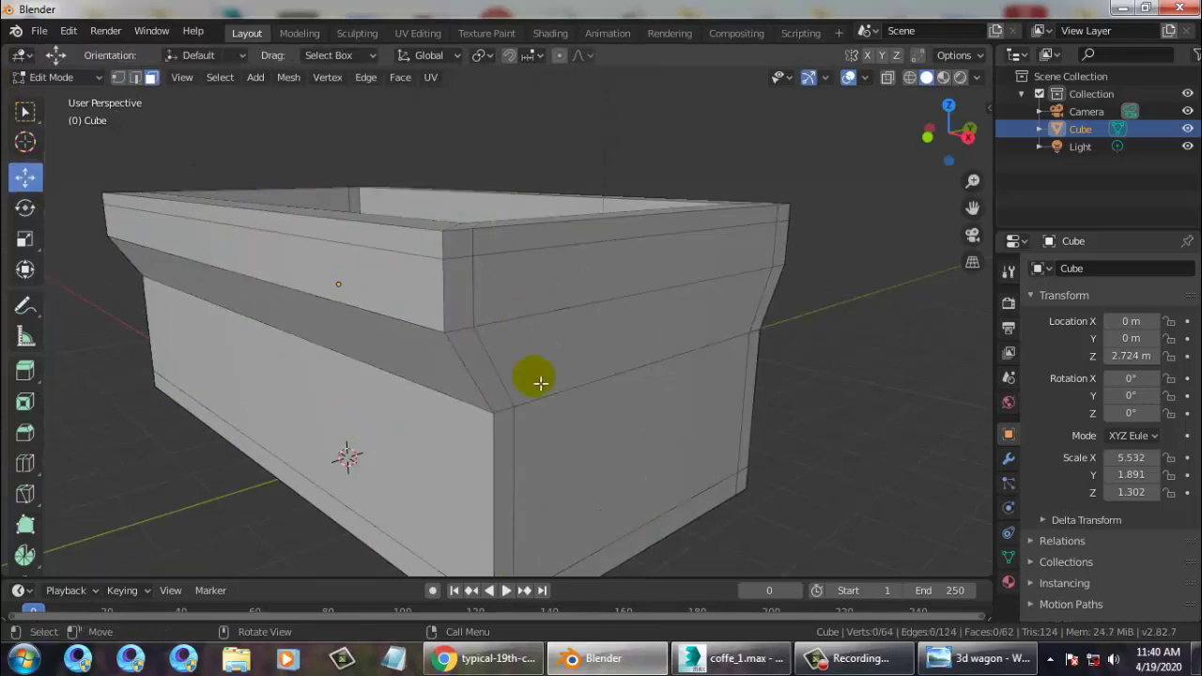
pyautogui.keyDown('ctrl'); pyautogui.click(464, 282); pyautogui.keyUp('ctrl')
pyautogui.keyDown('ctrl'); pyautogui.click(692, 247); pyautogui.keyUp('ctrl')
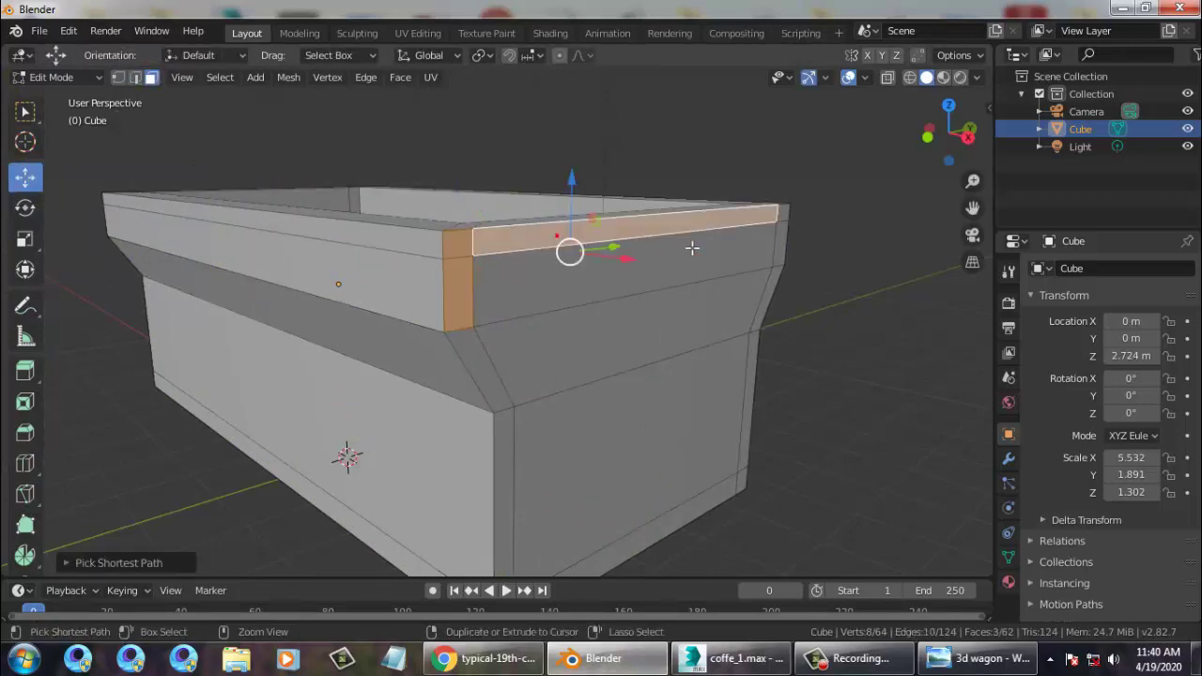
pyautogui.keyDown('ctrl'); pyautogui.click(785, 215); pyautogui.keyUp('ctrl')
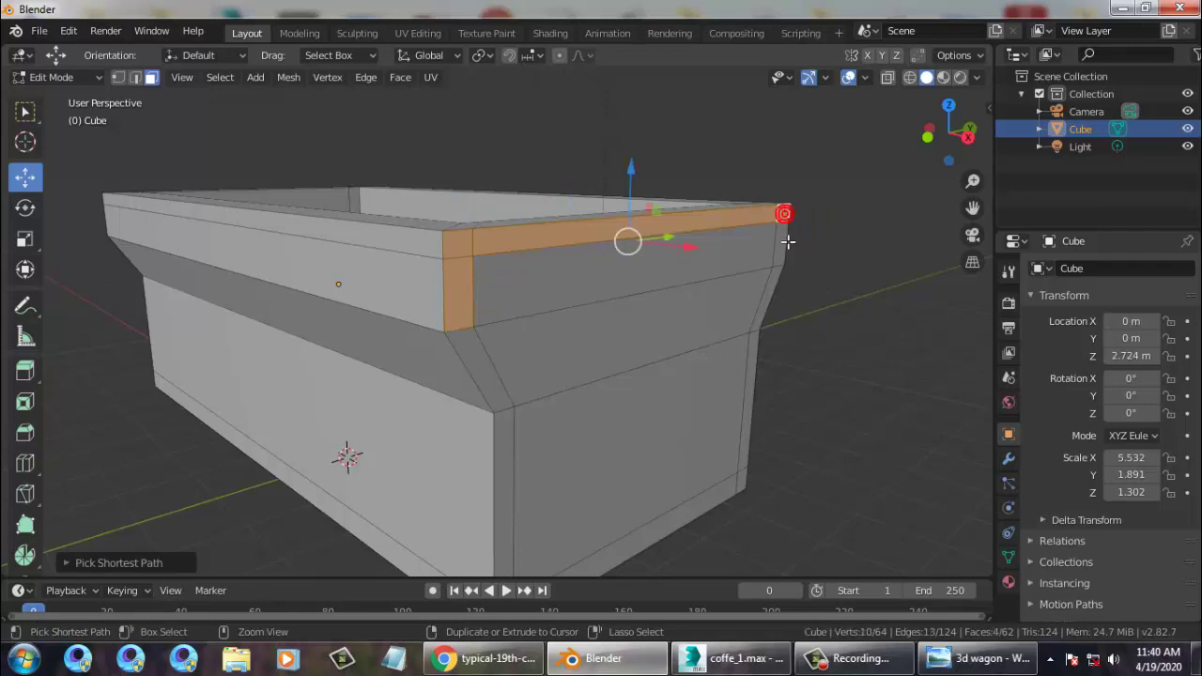
pyautogui.keyDown('ctrl'); pyautogui.click(766, 310); pyautogui.keyUp('ctrl')
pyautogui.keyDown('ctrl'); pyautogui.click(734, 495); pyautogui.keyUp('ctrl')
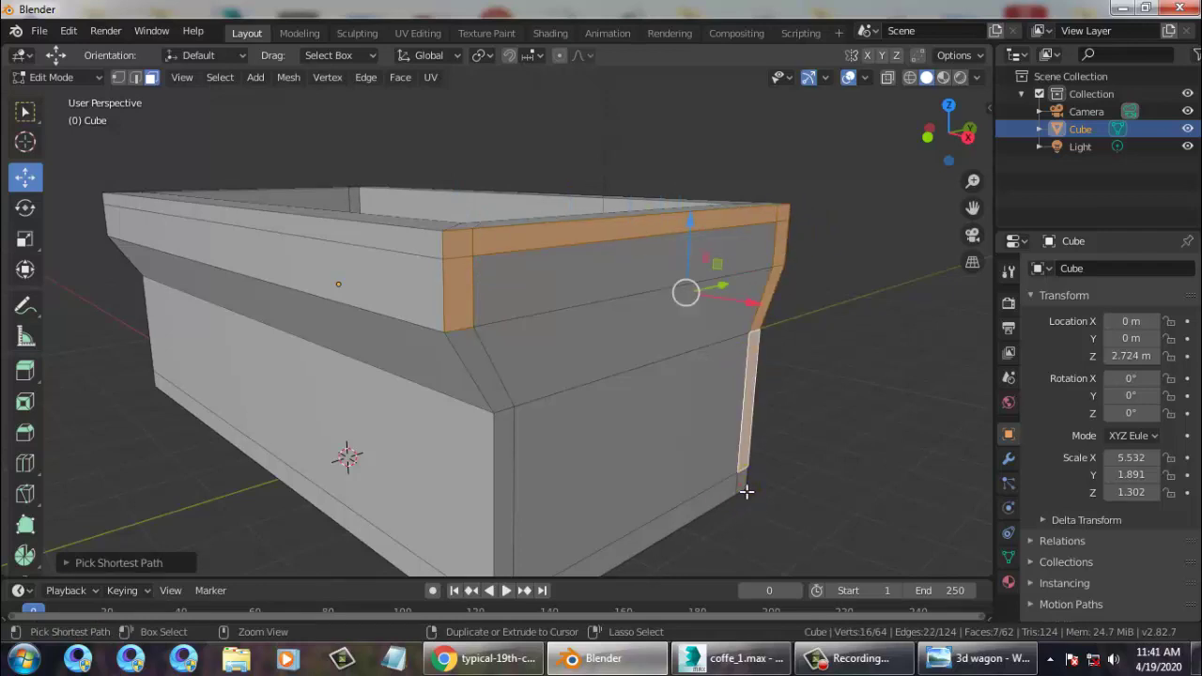
pyautogui.keyDown('ctrl'); pyautogui.click(722, 490); pyautogui.keyUp('ctrl')
pyautogui.keyDown('ctrl'); pyautogui.click(515, 513); pyautogui.keyUp('ctrl')
pyautogui.keyDown('ctrl'); pyautogui.click(487, 389); pyautogui.keyUp('ctrl')
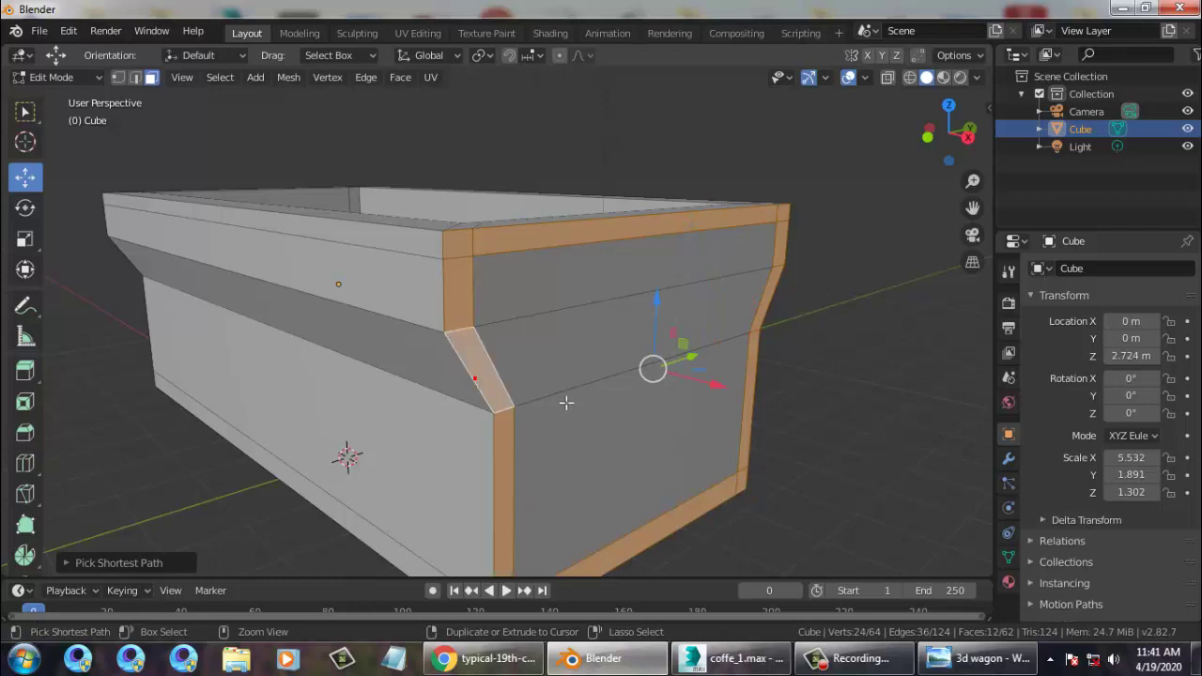
pyautogui.moveTo(564, 402); pyautogui.dragTo(595, 420, button='middle')
pyautogui.moveTo(632, 369); pyautogui.dragTo(671, 374, button='middle')
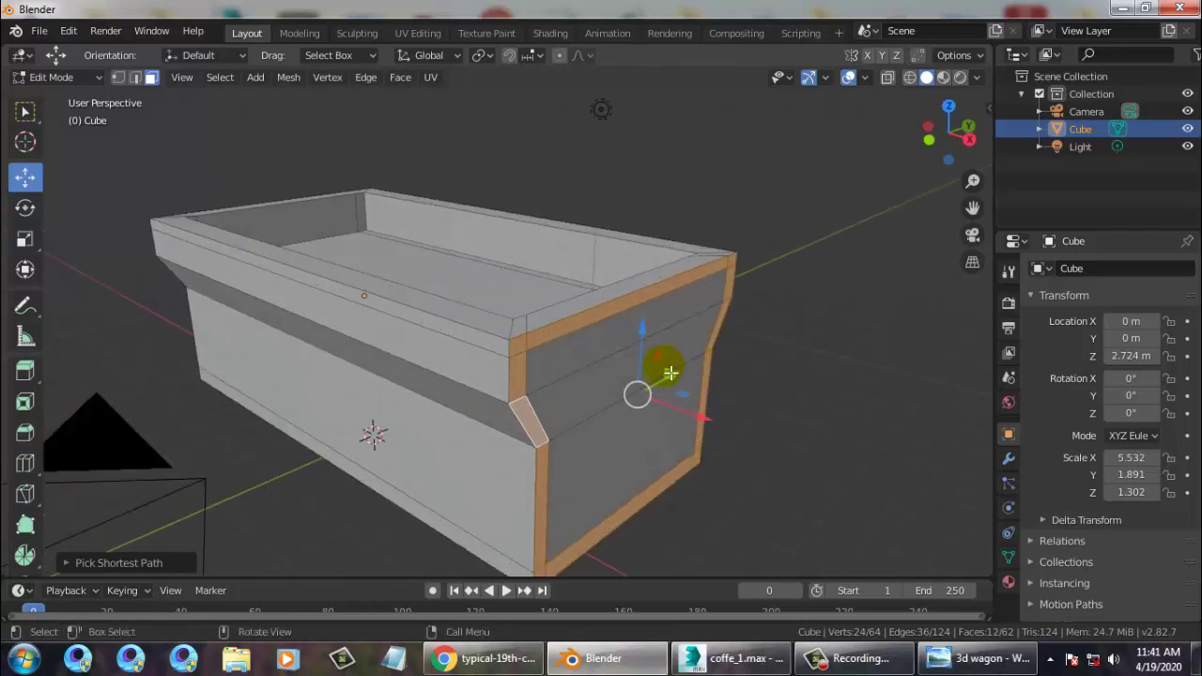
pyautogui.click(14, 403)
pyautogui.moveTo(741, 440)
pyautogui.mouseDown()
pyautogui.moveTo(763, 446)
pyautogui.moveTo(728, 427)
pyautogui.mouseUp()
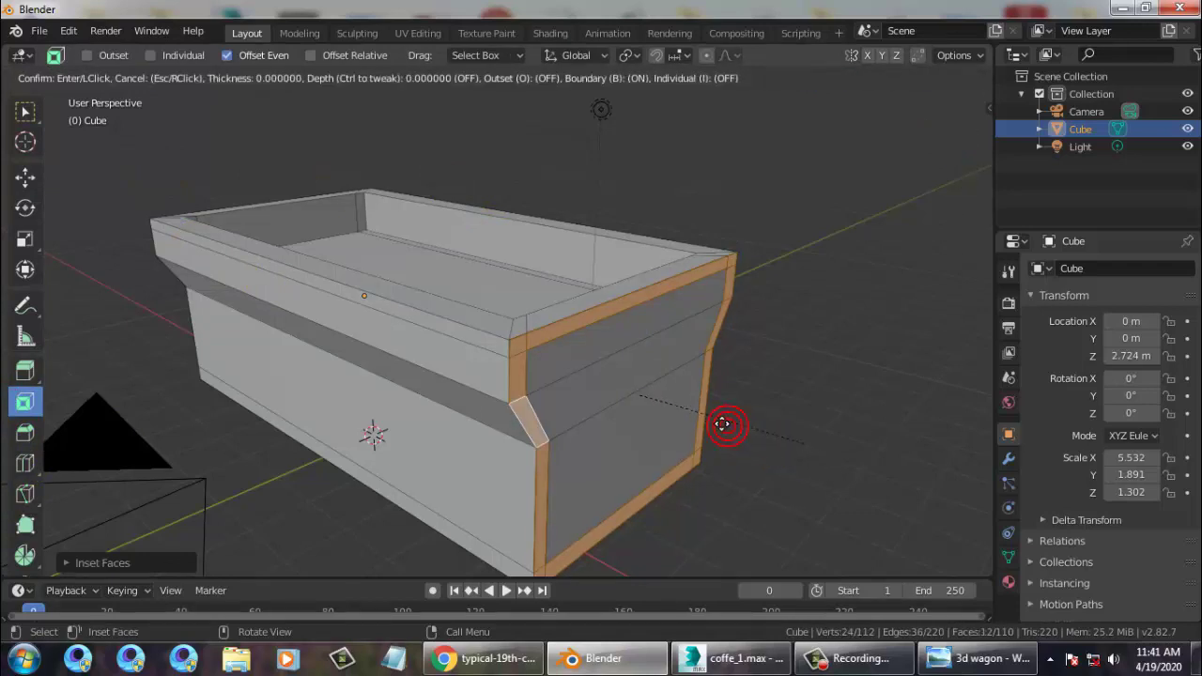
pyautogui.hotkey('ctrl', 'z')
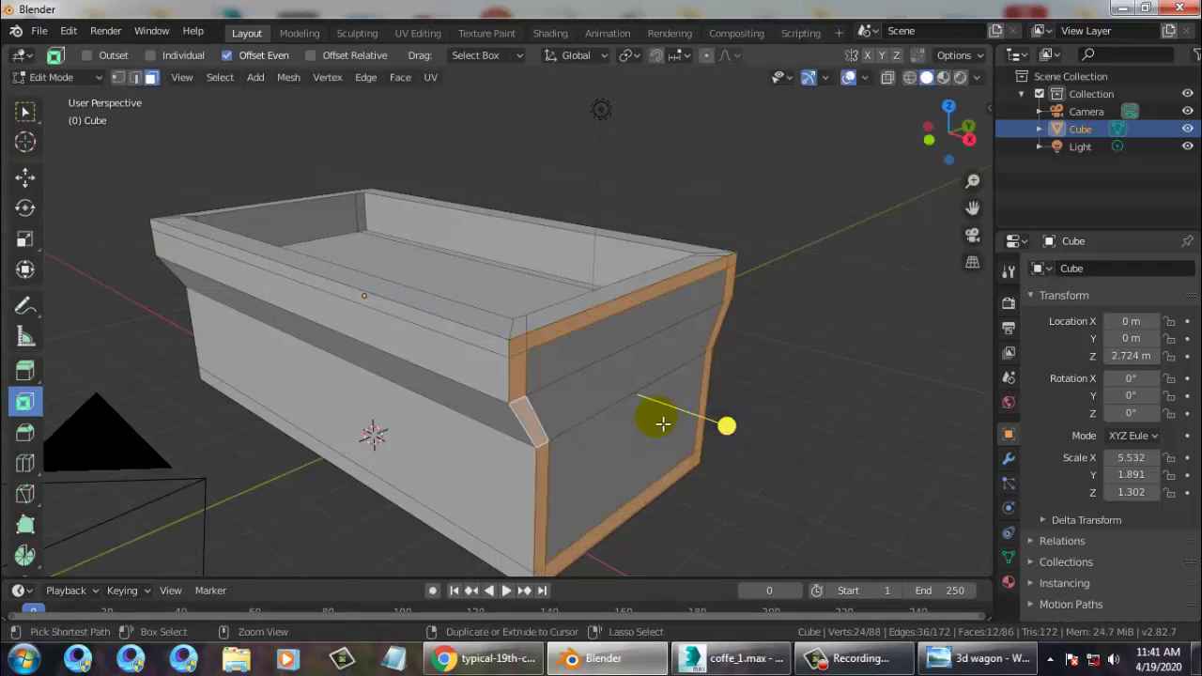
# Extrude the selected border faces slightly outward to form a raised frame around the body's short end, and check the reference image.
pyautogui.click(25, 371)
pyautogui.moveTo(708, 425); pyautogui.dragTo(720, 424)
pyautogui.moveTo(719, 424); pyautogui.dragTo(742, 413, button='middle')
pyautogui.click(973, 662)
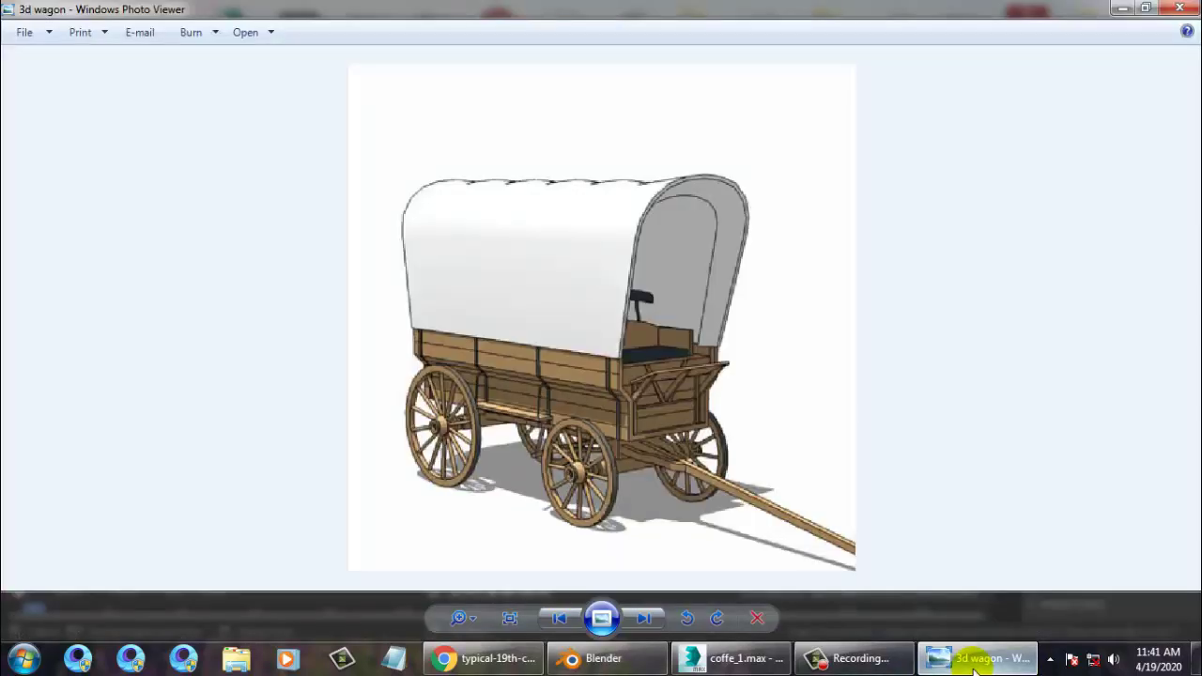
pyautogui.click(974, 662)
pyautogui.click(975, 663)
pyautogui.click(973, 670)
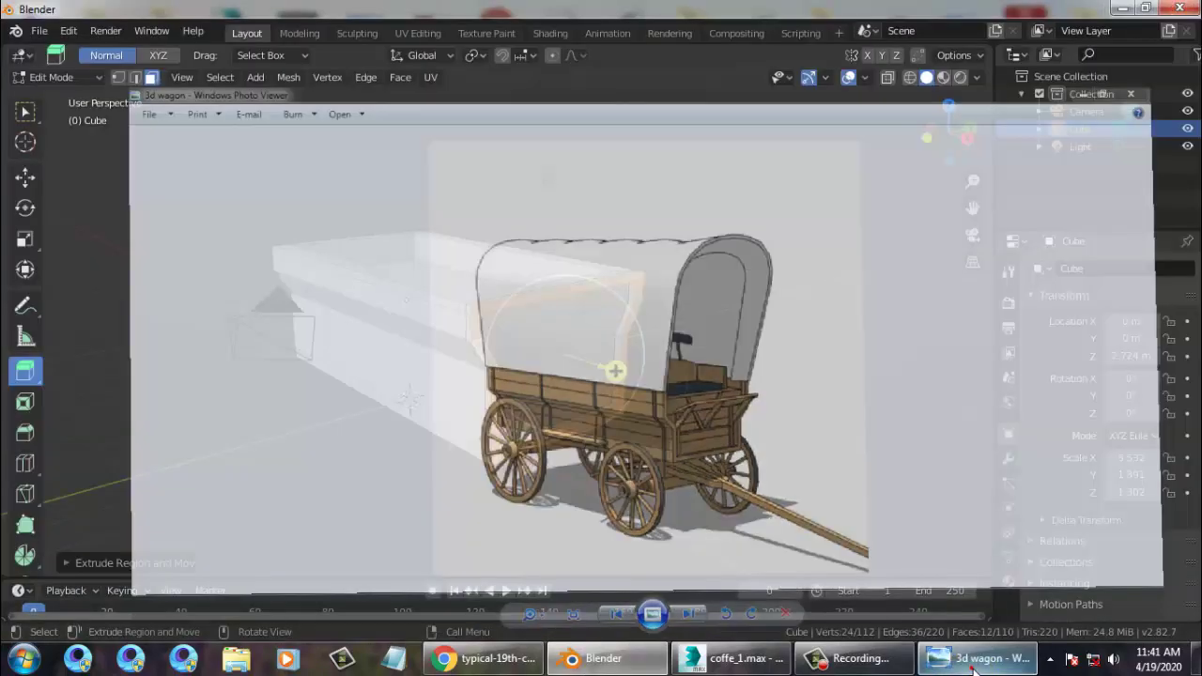
# Add two closely spaced vertical loop cuts around the body, nearest the framed end, to outline a narrow strip on the long side.
pyautogui.moveTo(563, 291); pyautogui.dragTo(639, 330, button='middle')
pyautogui.scroll(3, 653, 271)
pyautogui.scroll(2, 744, 327)
pyautogui.scroll(-3, 725, 360)
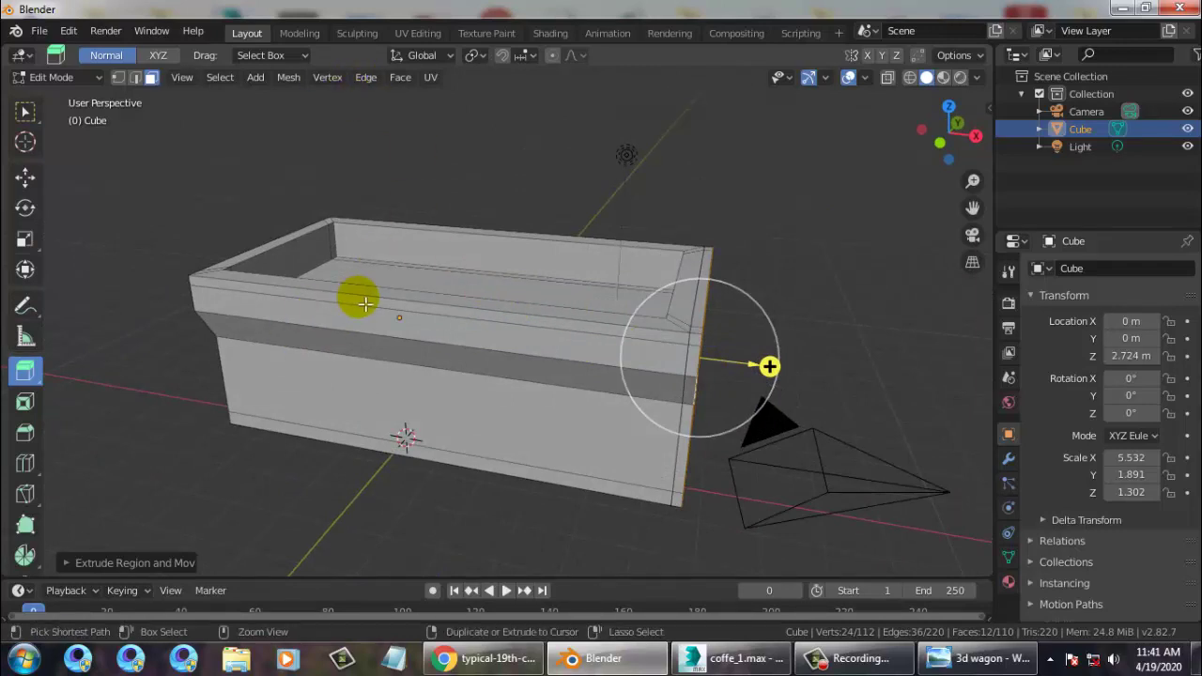
pyautogui.hotkey('ctrl', 'r')
pyautogui.click(502, 327)
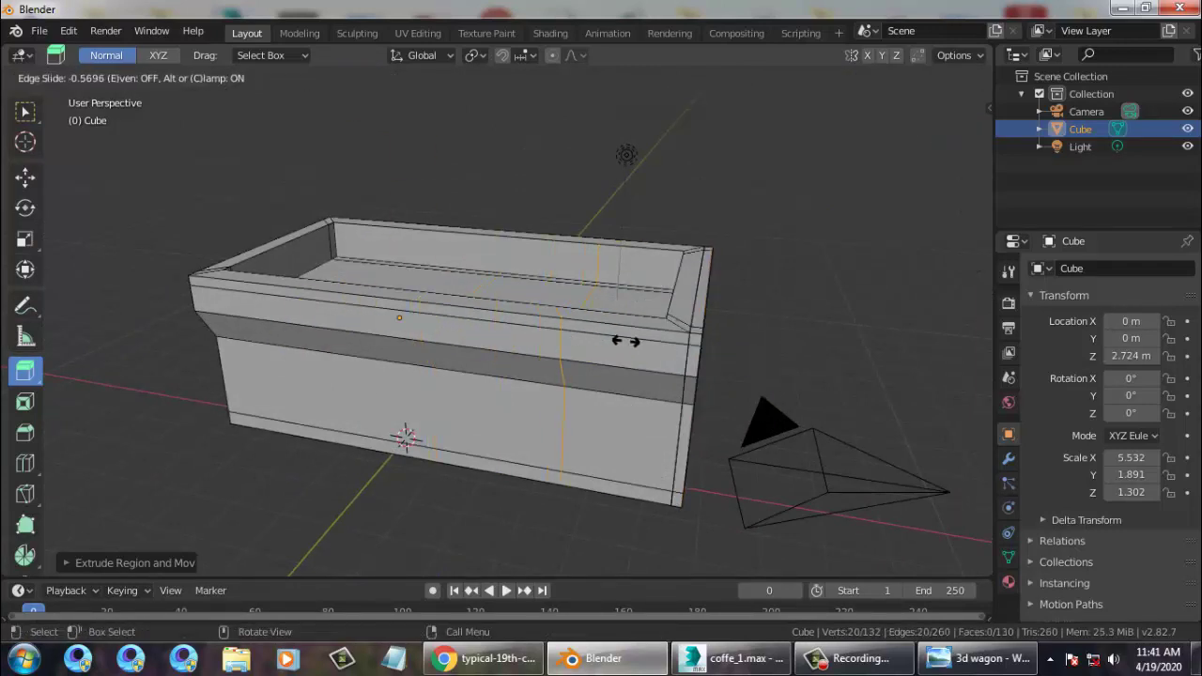
pyautogui.click(592, 324)
pyautogui.moveTo(592, 324); pyautogui.dragTo(657, 292, button='middle')
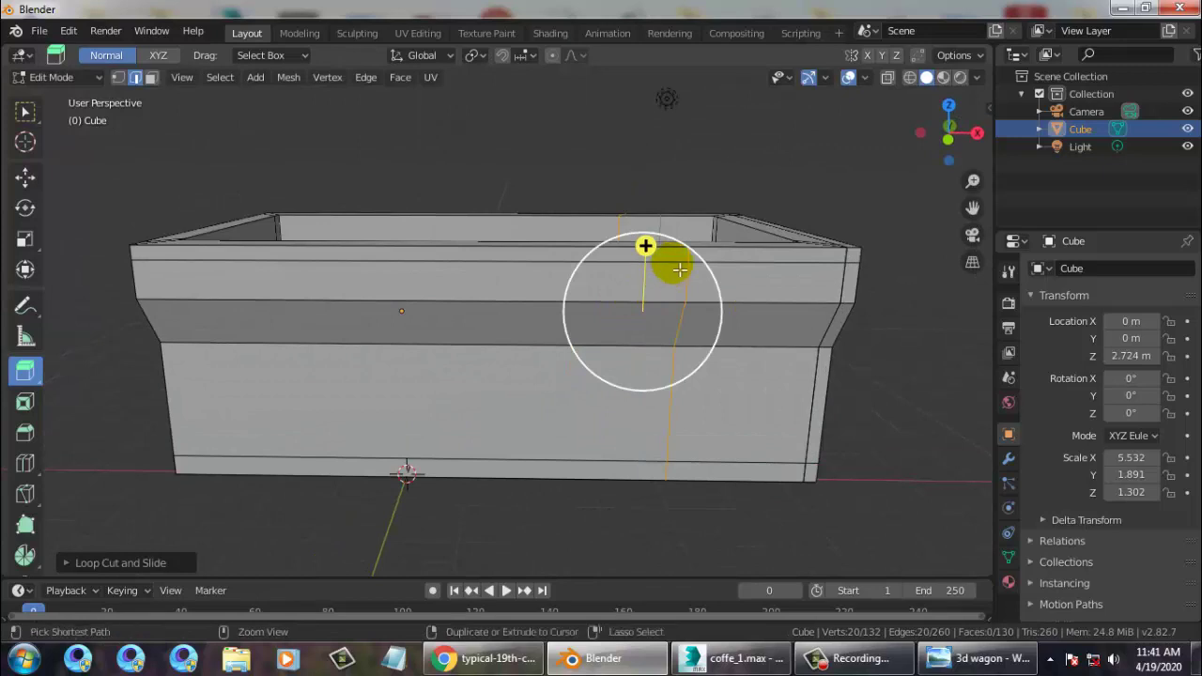
pyautogui.click(583, 269)
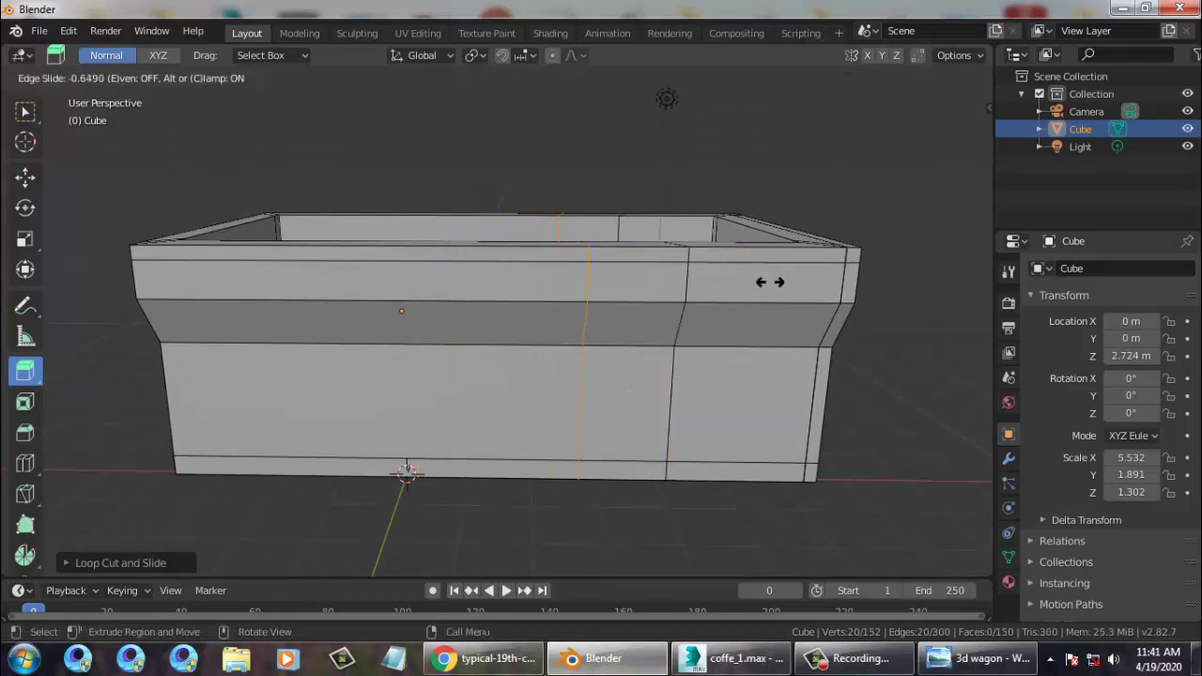
pyautogui.click(846, 286)
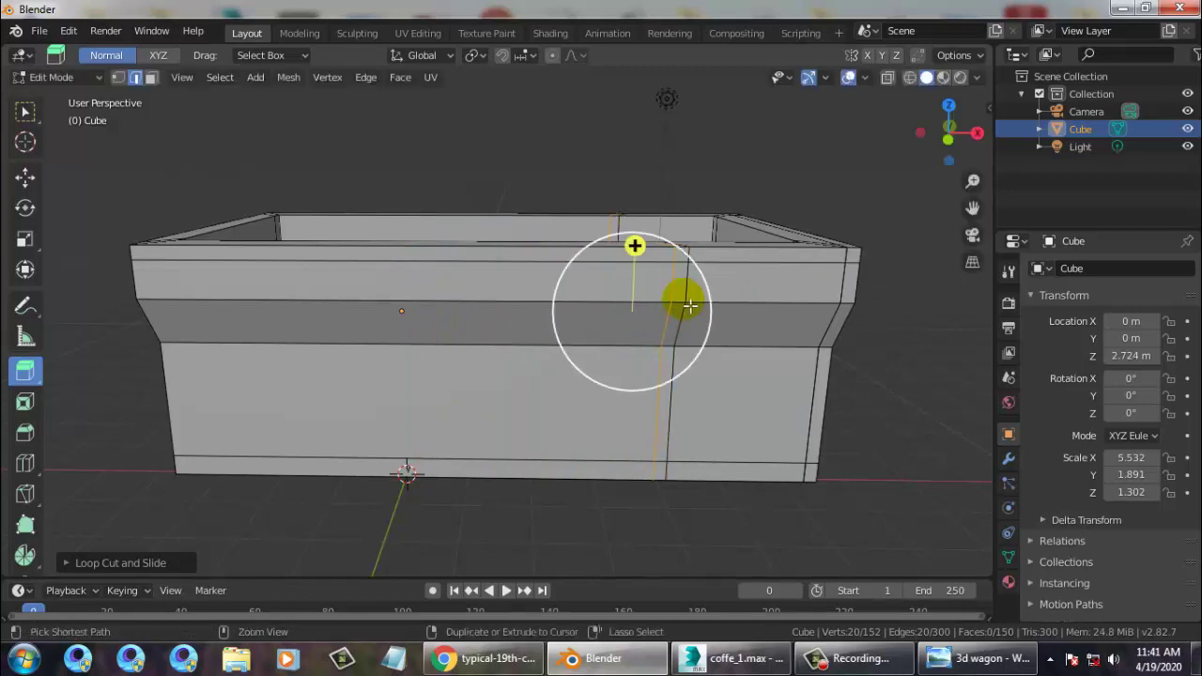
# Add a second pair of closely spaced vertical loop cuts near the middle of the body's long side.
pyautogui.click(538, 281)
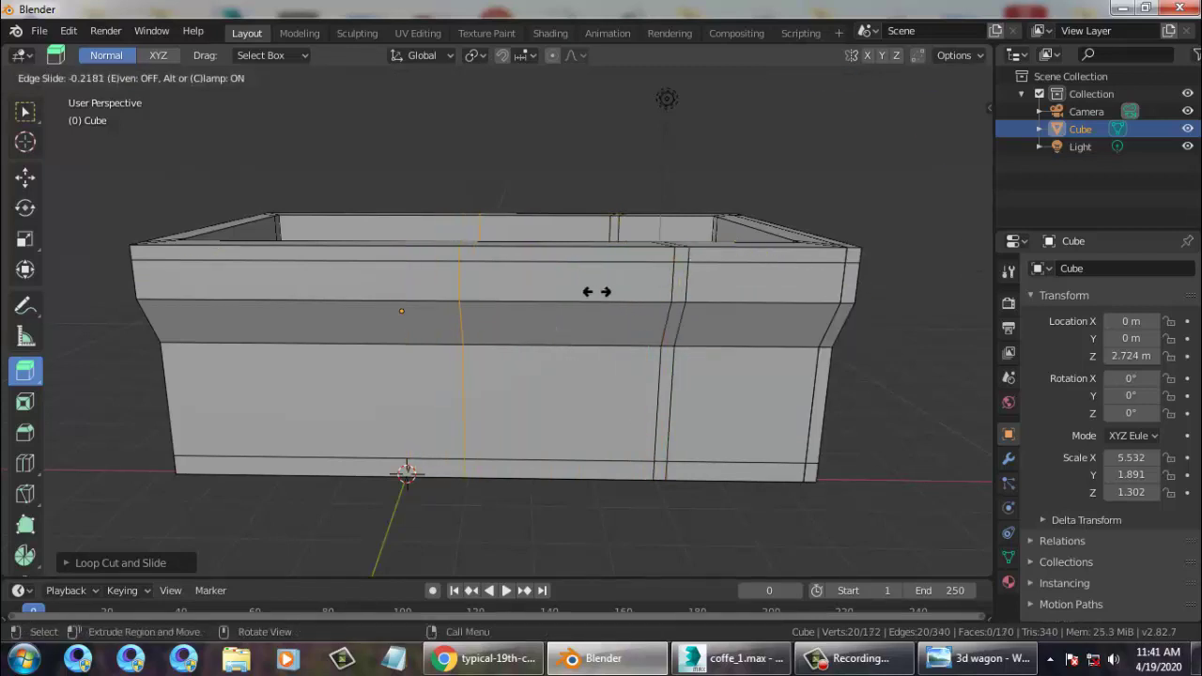
pyautogui.click(470, 241)
pyautogui.click(470, 247)
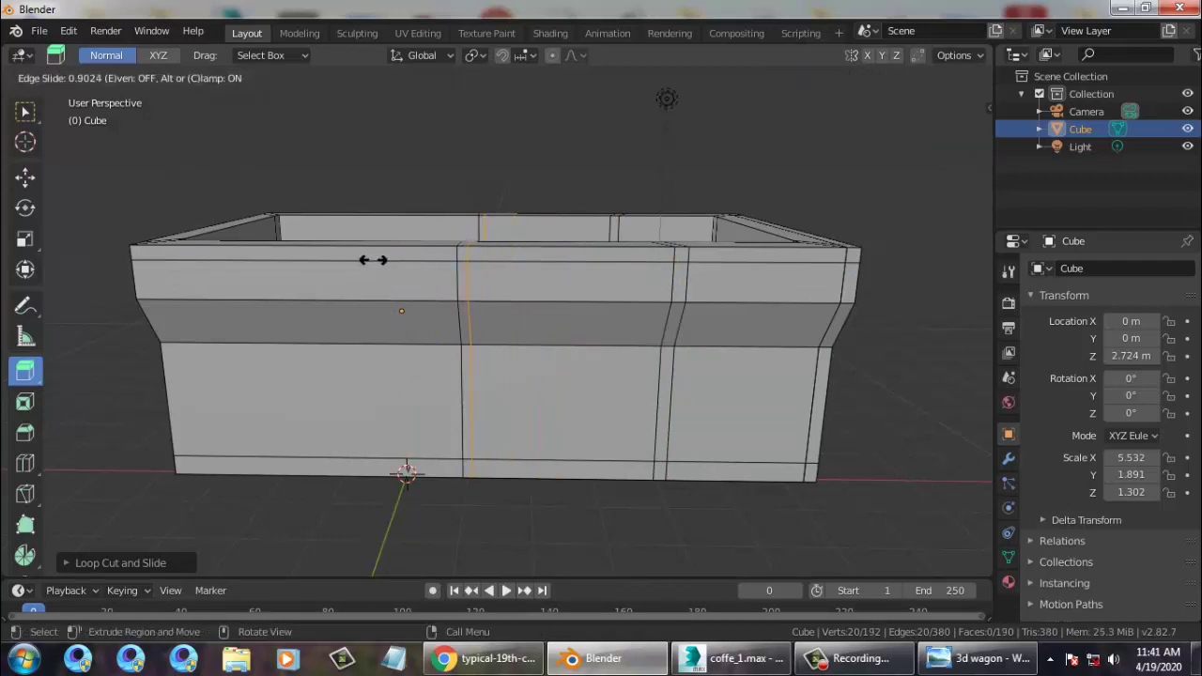
pyautogui.click(375, 260)
# Add a third pair of closely spaced vertical loop cuts toward the unframed end of the body.
pyautogui.moveTo(509, 229); pyautogui.dragTo(494, 250, button='middle')
pyautogui.click(334, 326)
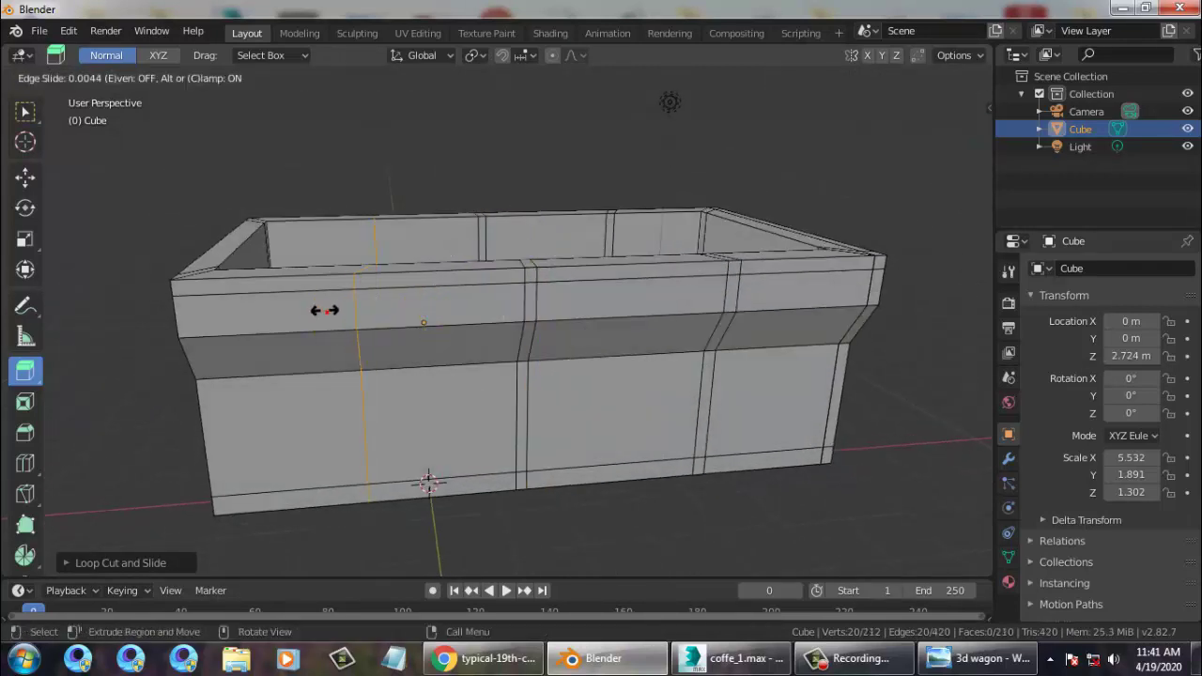
pyautogui.click(302, 308)
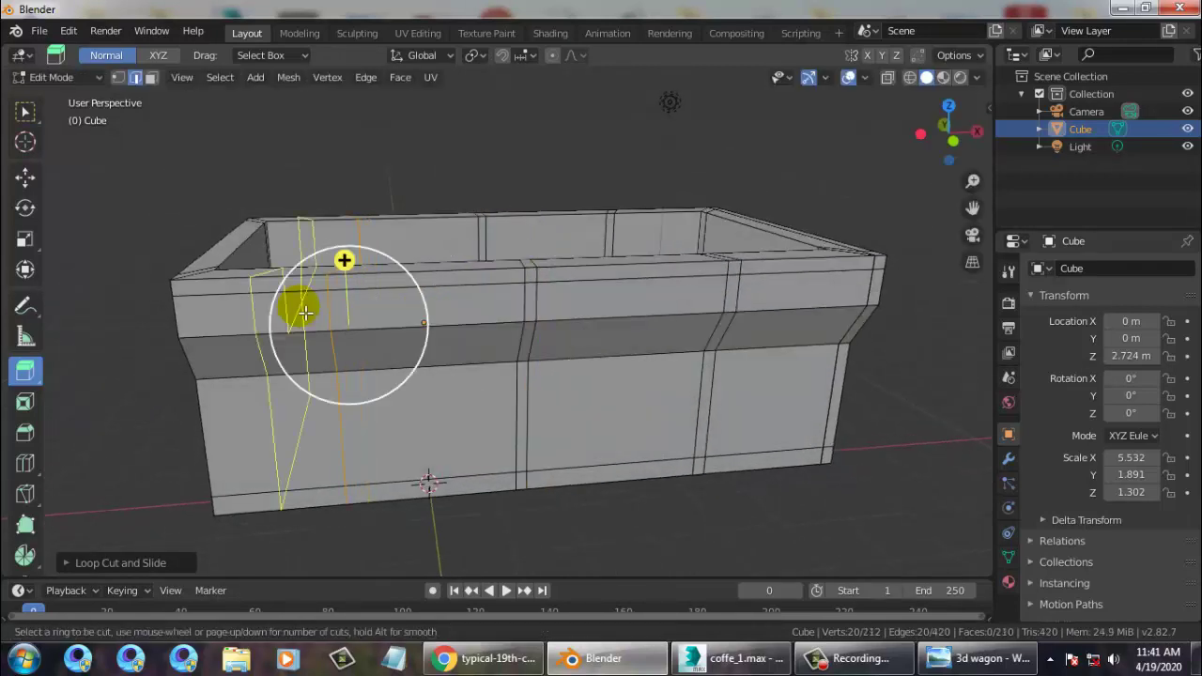
pyautogui.click(376, 304)
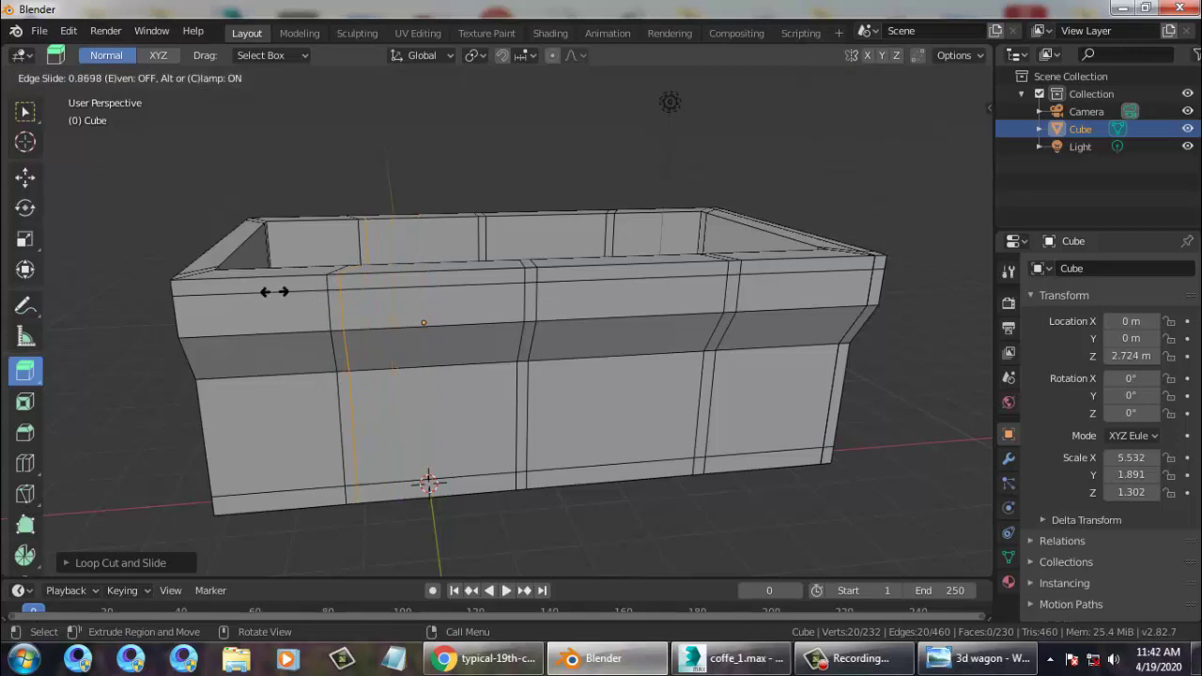
pyautogui.click(352, 261)
# In face selection mode, select the narrow vertical strip nearest the framed end from rim to bottom, and check the reference image.
pyautogui.moveTo(563, 310); pyautogui.dragTo(608, 322, button='middle')
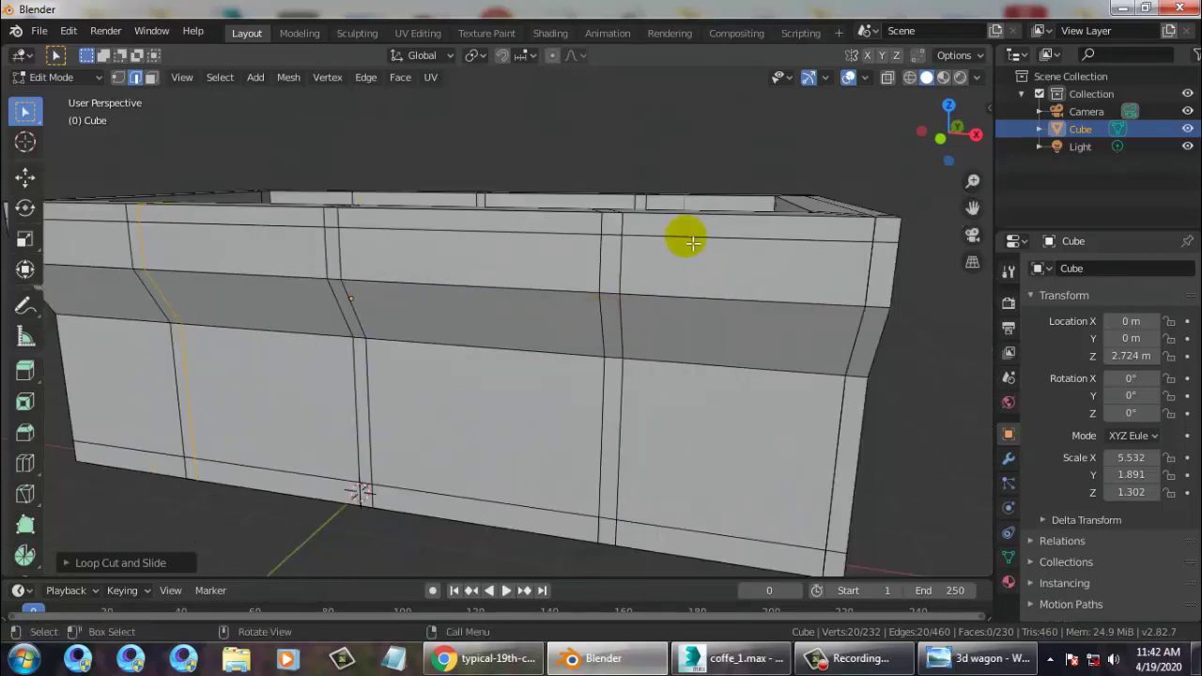
pyautogui.click(150, 77)
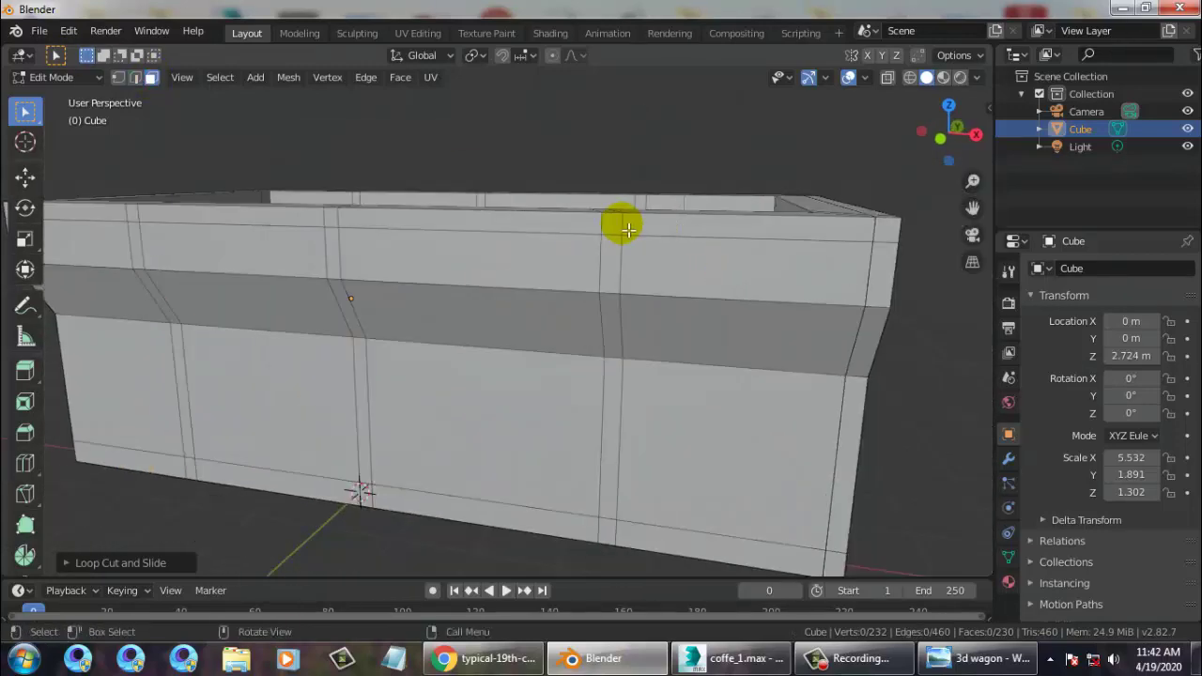
pyautogui.click(628, 229)
pyautogui.keyDown('ctrl'); pyautogui.click(613, 301); pyautogui.keyUp('ctrl')
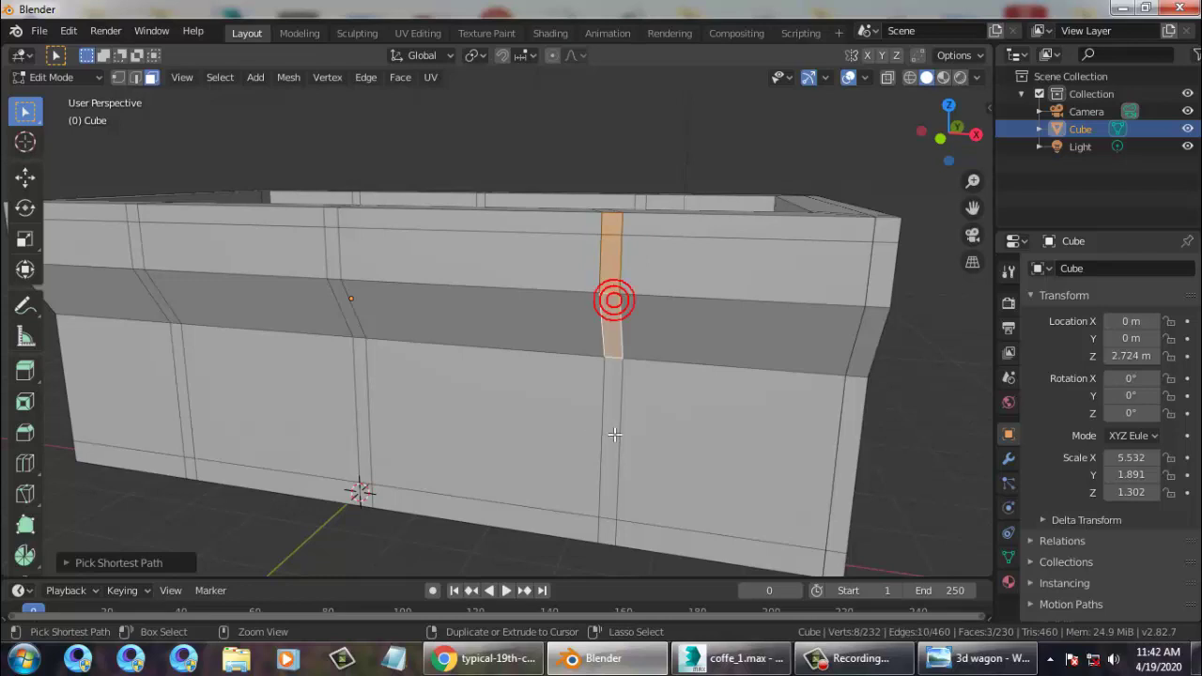
pyautogui.keyDown('ctrl'); pyautogui.click(606, 526); pyautogui.keyUp('ctrl')
pyautogui.moveTo(606, 526); pyautogui.dragTo(725, 479, button='middle')
pyautogui.click(982, 659)
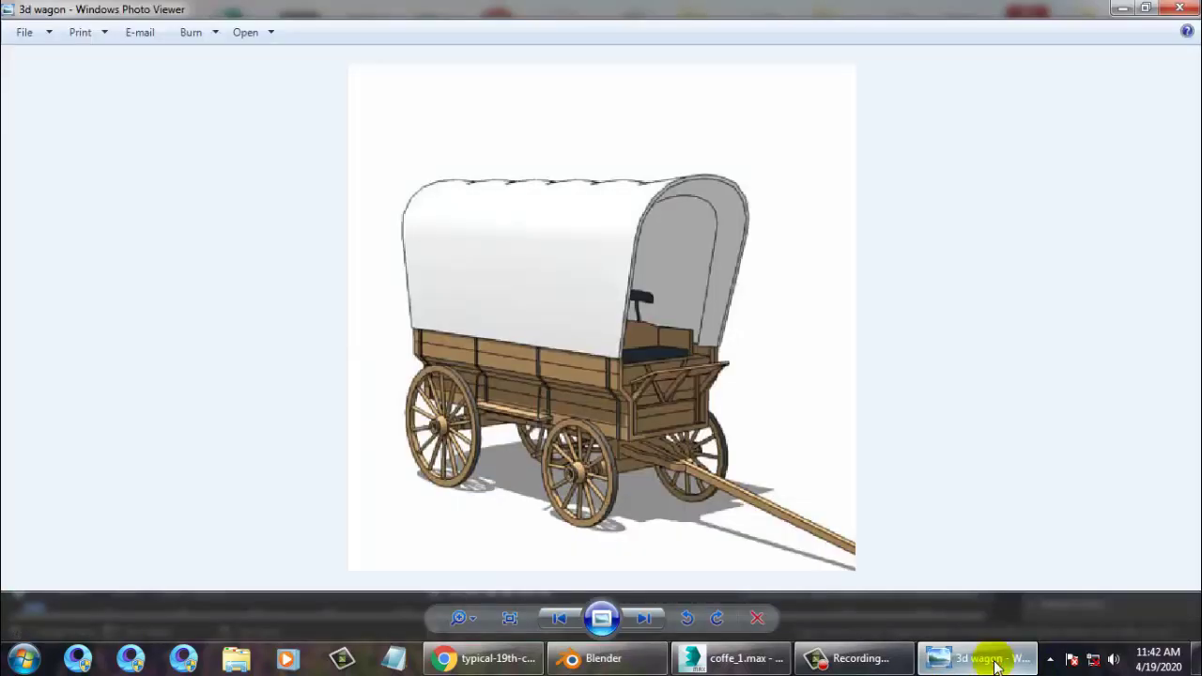
pyautogui.click(994, 660)
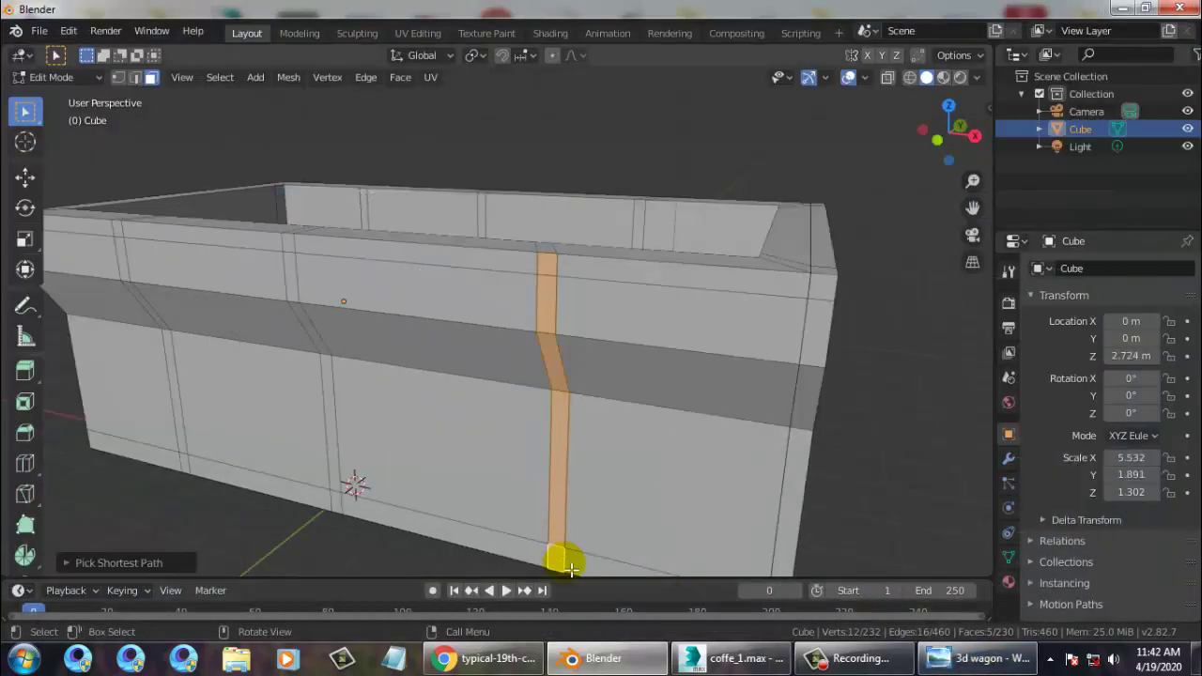
# Add the middle narrow strip's faces to the selection from rim to bottom, undoing the stray path selection across the side panel.
pyautogui.keyDown('ctrl'); pyautogui.click(299, 254); pyautogui.keyUp('ctrl')
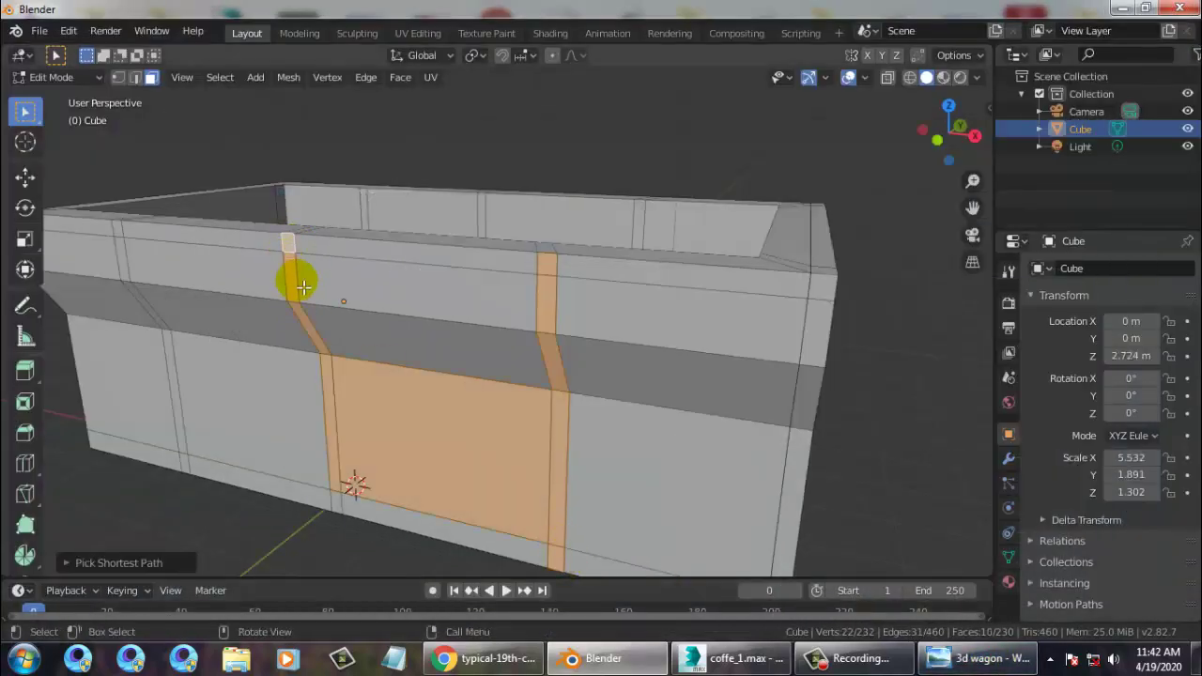
pyautogui.hotkey('ctrl', 'z')
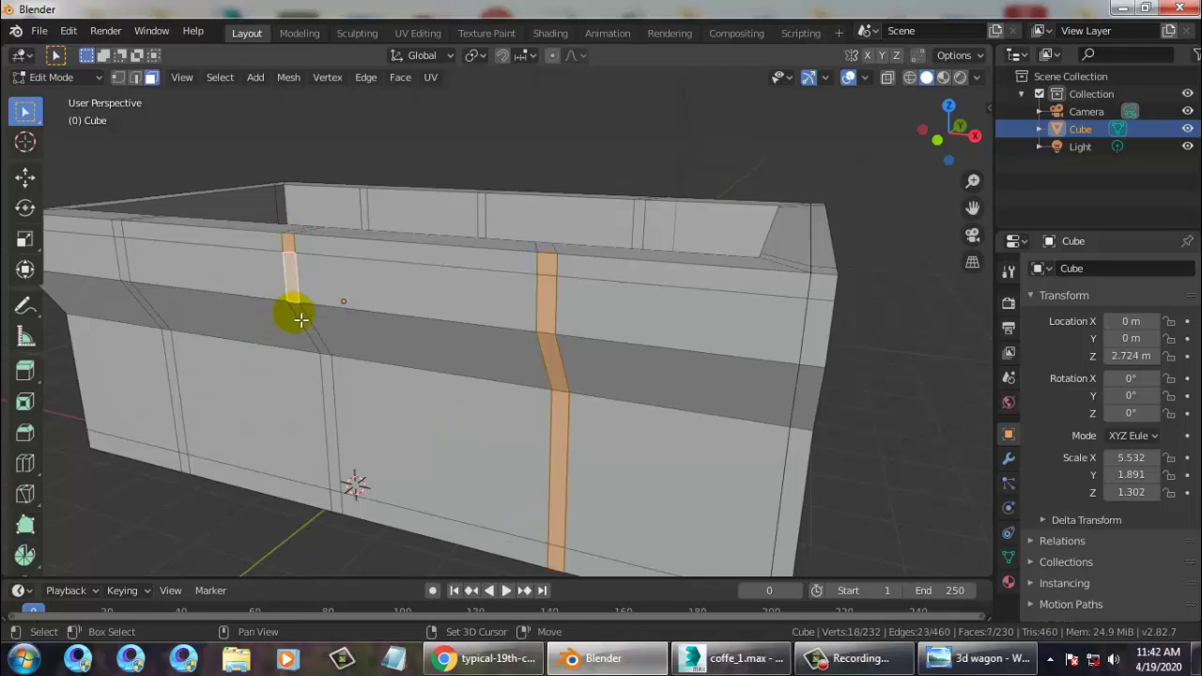
pyautogui.keyDown('shift'); pyautogui.click(327, 379); pyautogui.keyUp('shift')
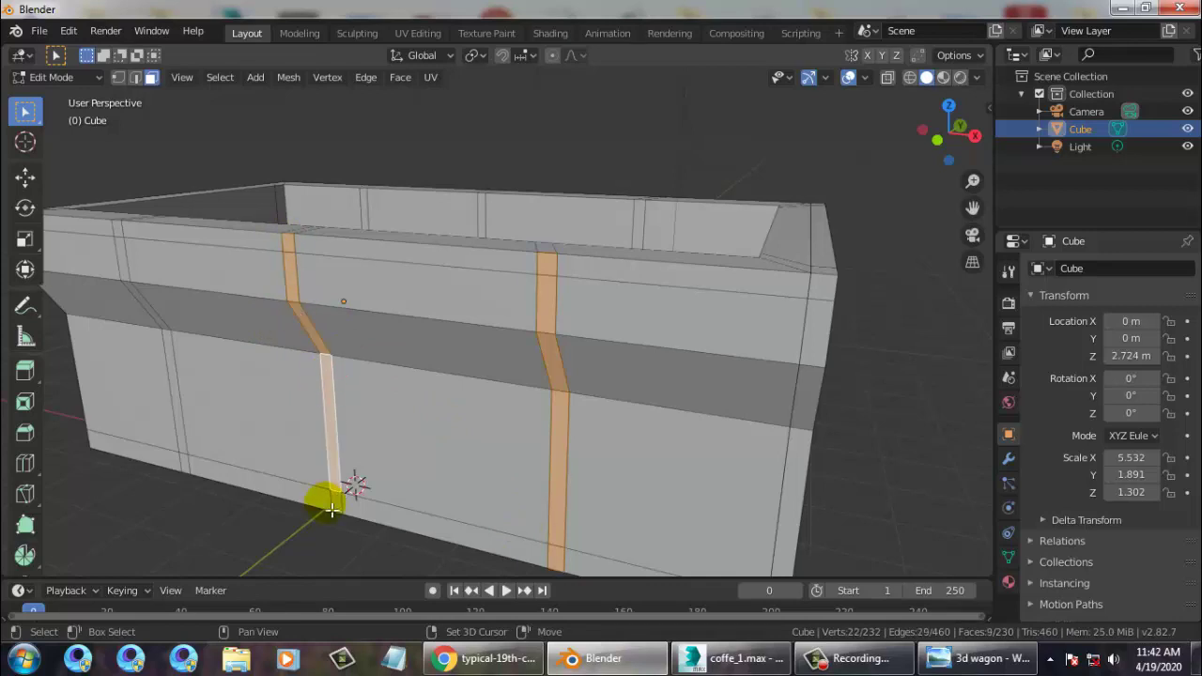
pyautogui.keyDown('shift'); pyautogui.click(332, 509); pyautogui.keyUp('shift')
# Add the faces of the third narrow strip, toward the unframed end, to the selection from rim to bottom.
pyautogui.moveTo(309, 322); pyautogui.dragTo(416, 302, button='middle')
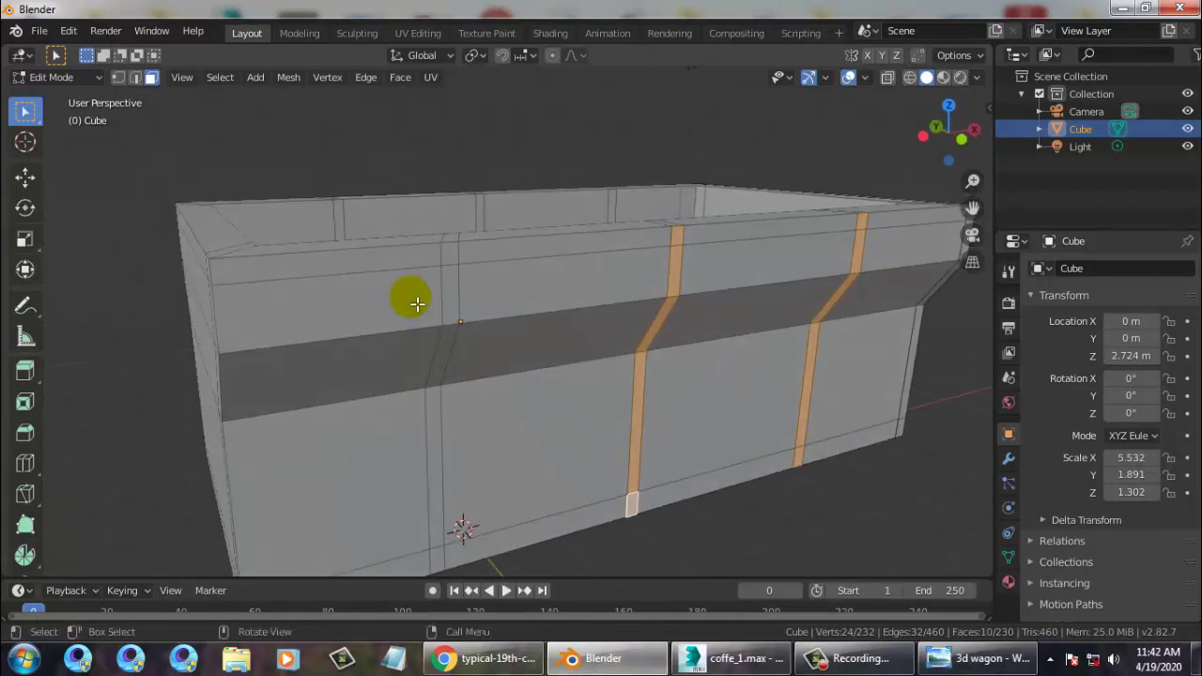
pyautogui.keyDown('shift'); pyautogui.click(447, 353); pyautogui.keyUp('shift')
pyautogui.keyDown('shift'); pyautogui.click(434, 446); pyautogui.keyUp('shift')
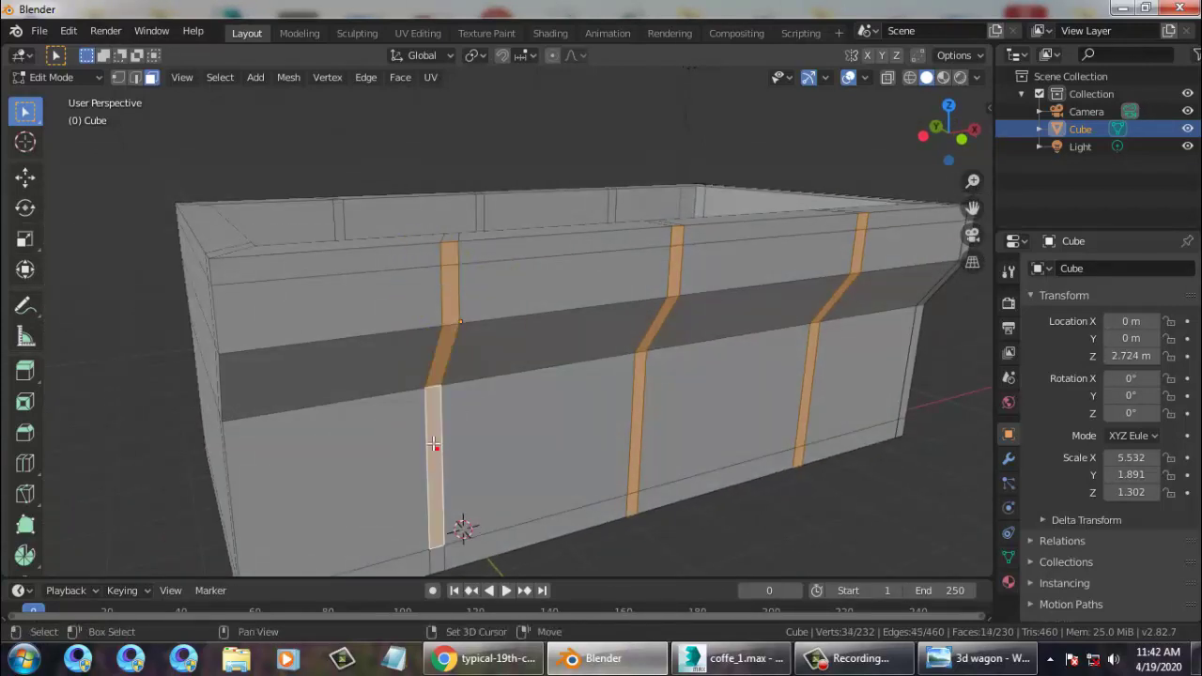
pyautogui.keyDown('shift'); pyautogui.click(437, 562); pyautogui.keyUp('shift')
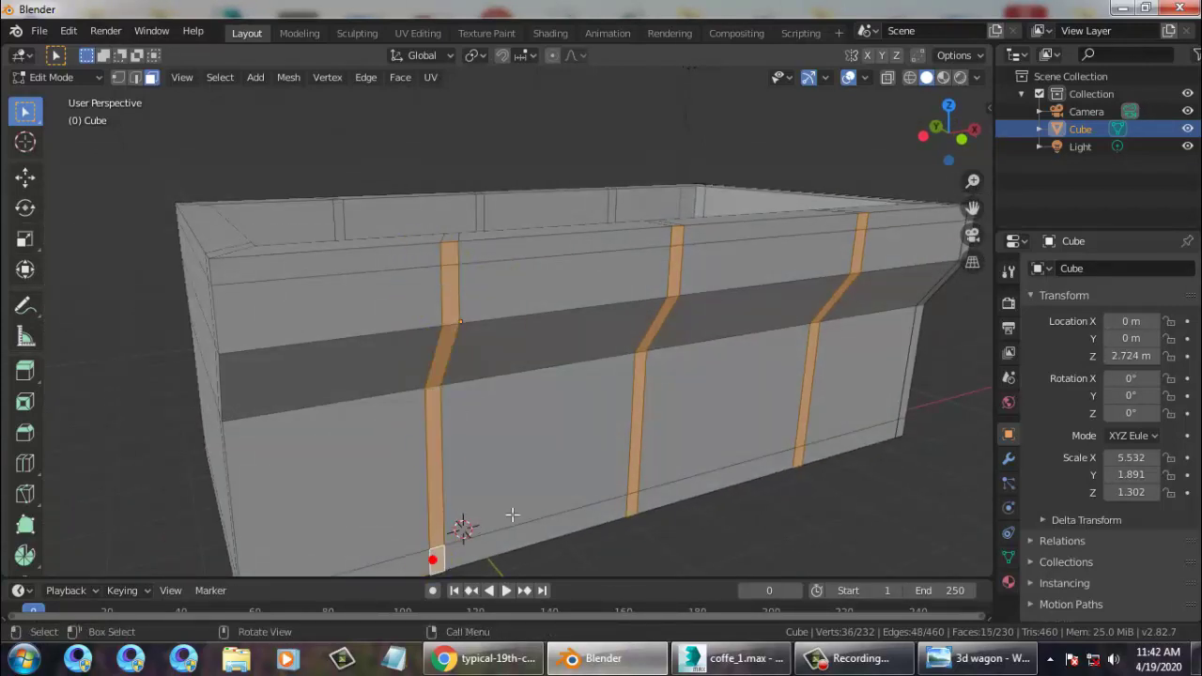
# Extrude the three selected vertical strips slightly outward as raised battens on the long side, and clear the selection.
pyautogui.click(26, 379)
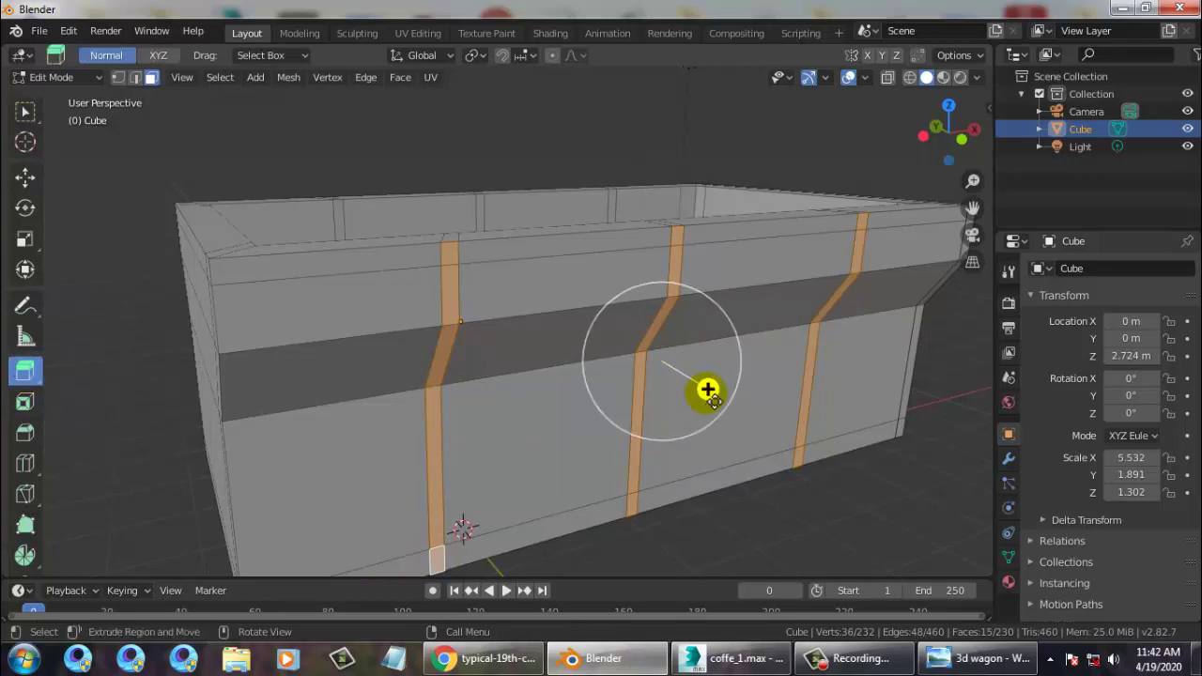
pyautogui.moveTo(708, 392); pyautogui.dragTo(722, 396)
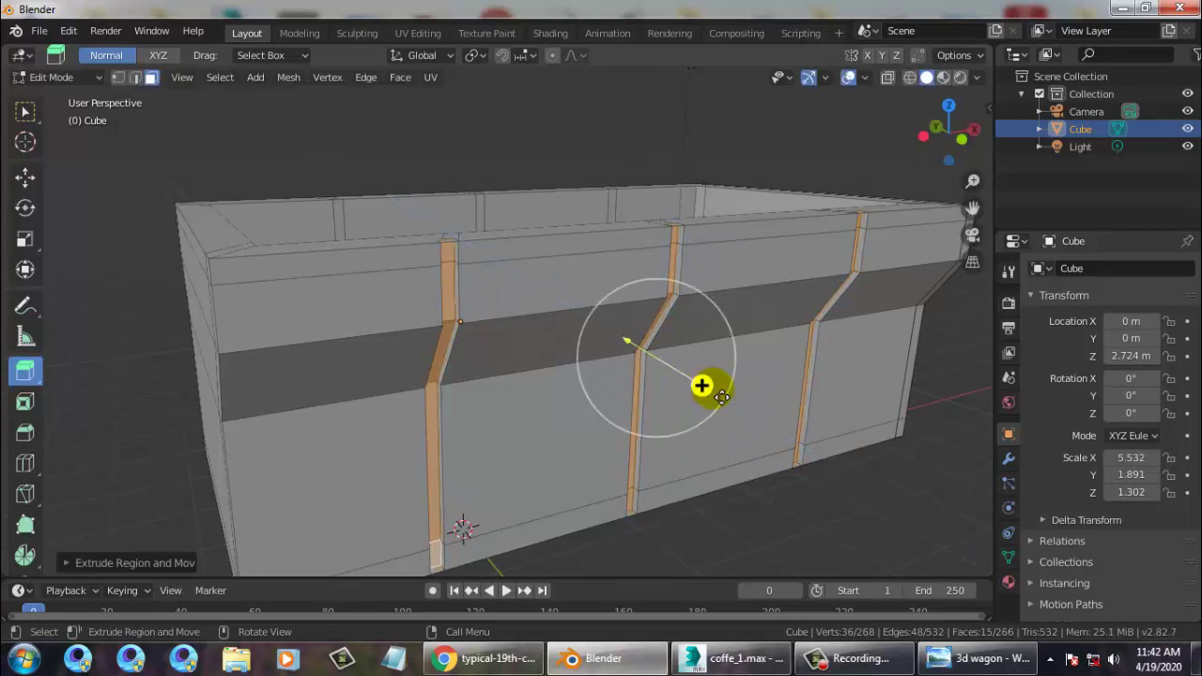
pyautogui.click(26, 111)
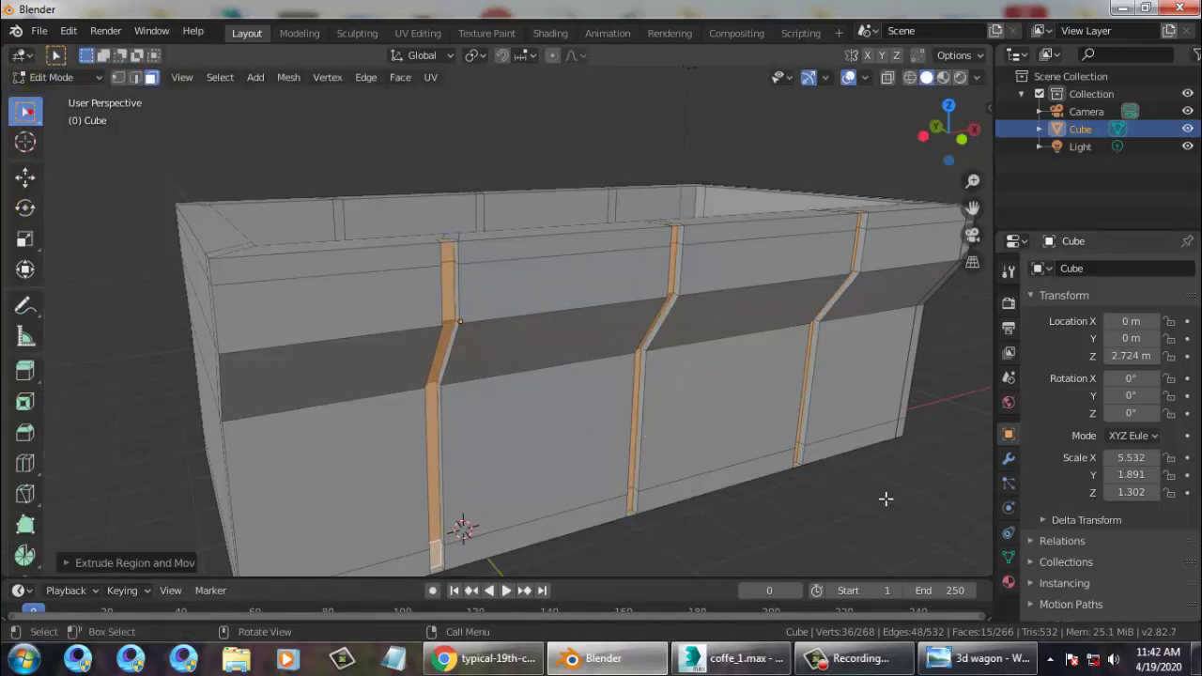
pyautogui.moveTo(887, 500); pyautogui.dragTo(625, 386, button='middle')
pyautogui.scroll(-3, 626, 386)
pyautogui.scroll(2, 626, 392)
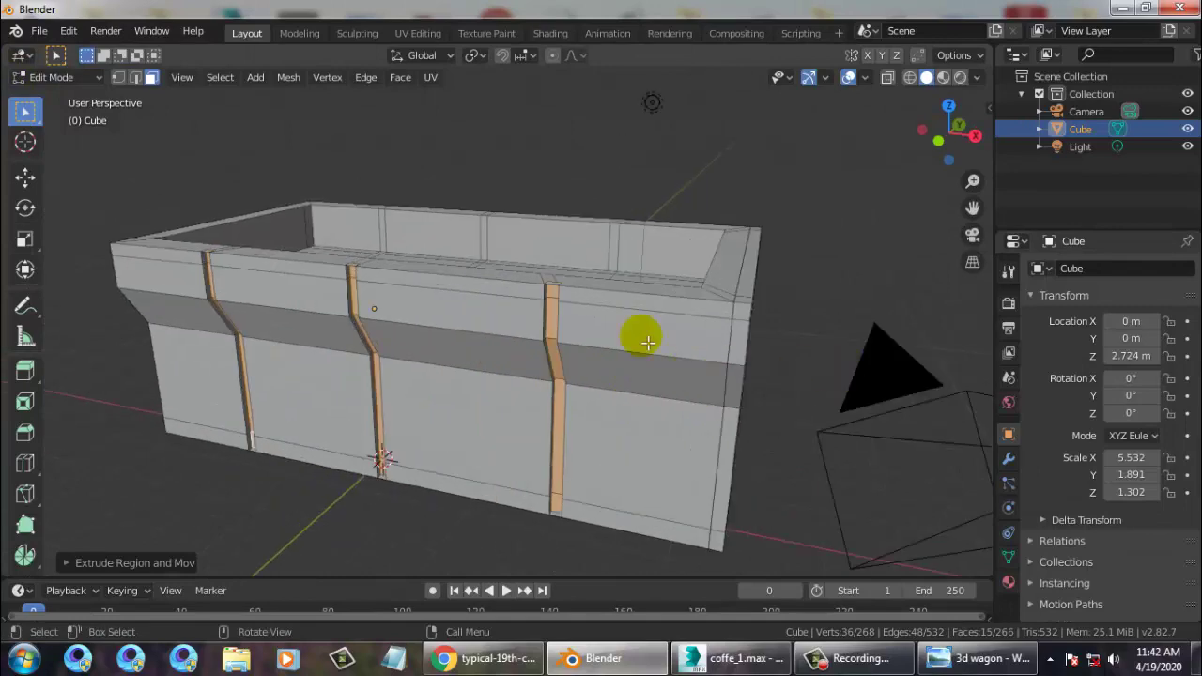
pyautogui.click(25, 179)
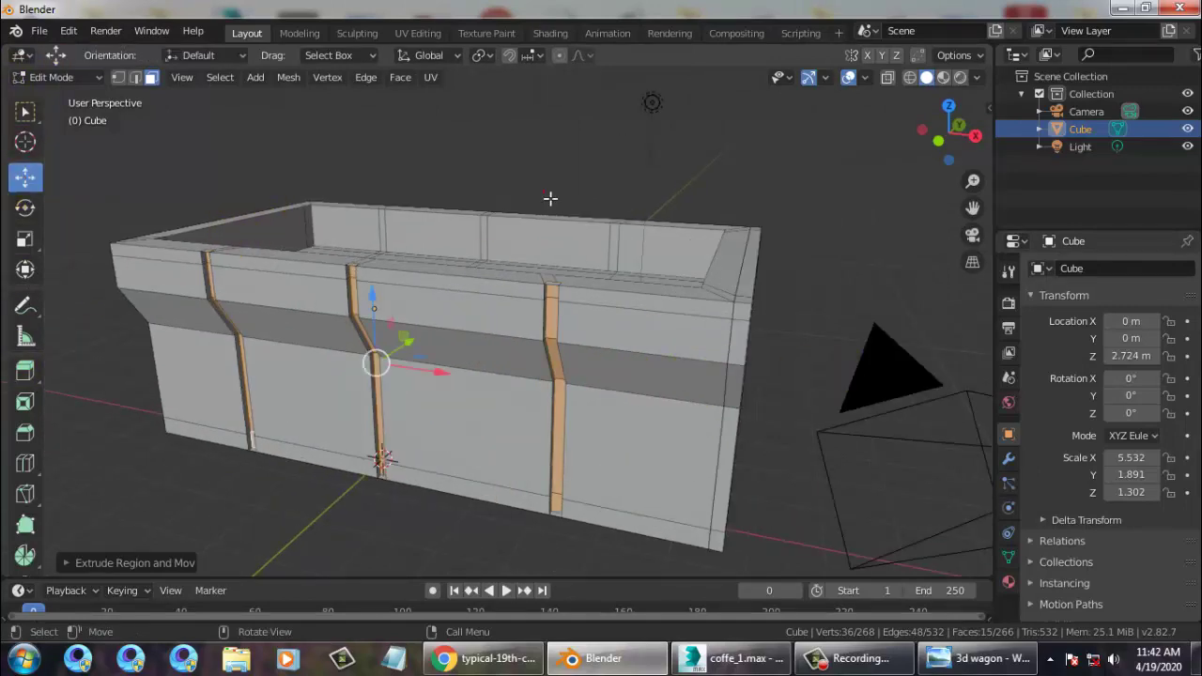
pyautogui.click(550, 198)
pyautogui.moveTo(550, 198); pyautogui.dragTo(663, 338, button='middle')
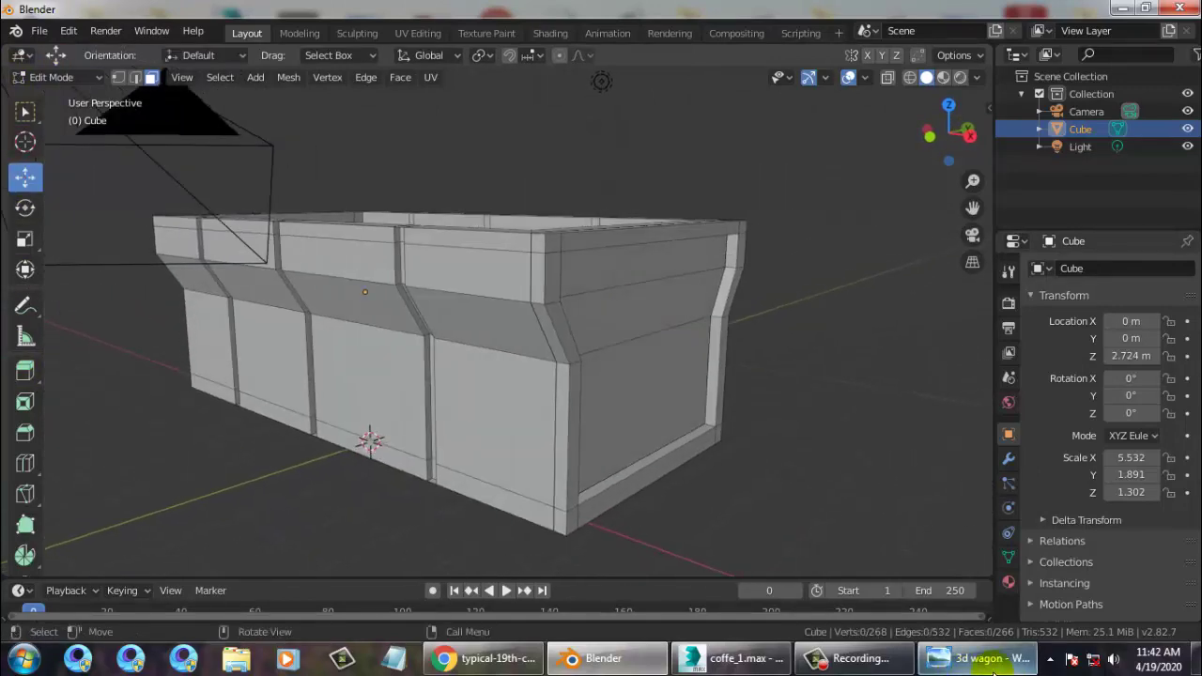
# Examine the wagon reference image, enlarging it around the front end of the body.
pyautogui.click(977, 661)
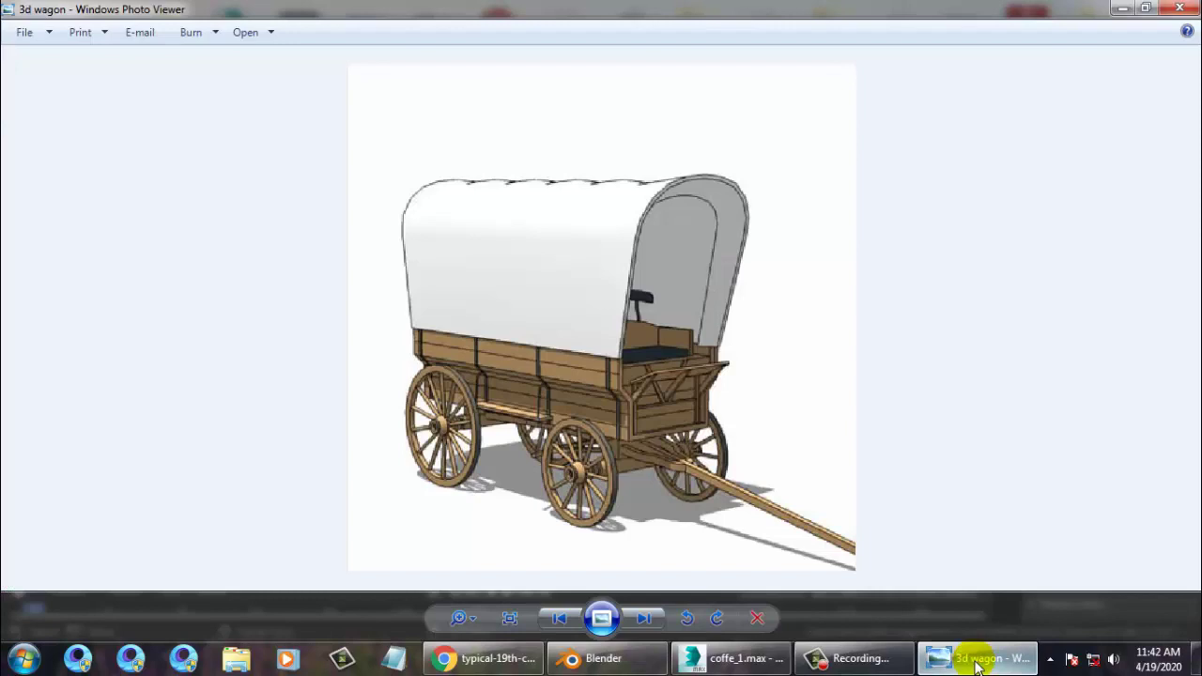
pyautogui.click(977, 660)
pyautogui.click(977, 660)
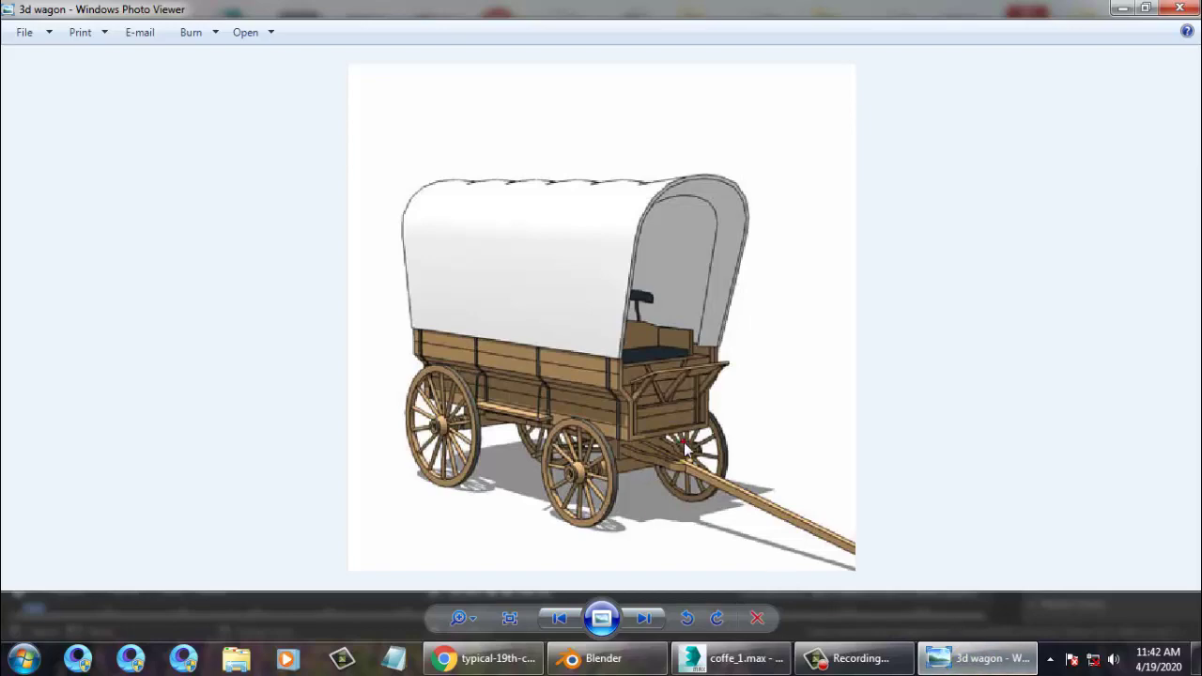
pyautogui.scroll(1, 671, 468)
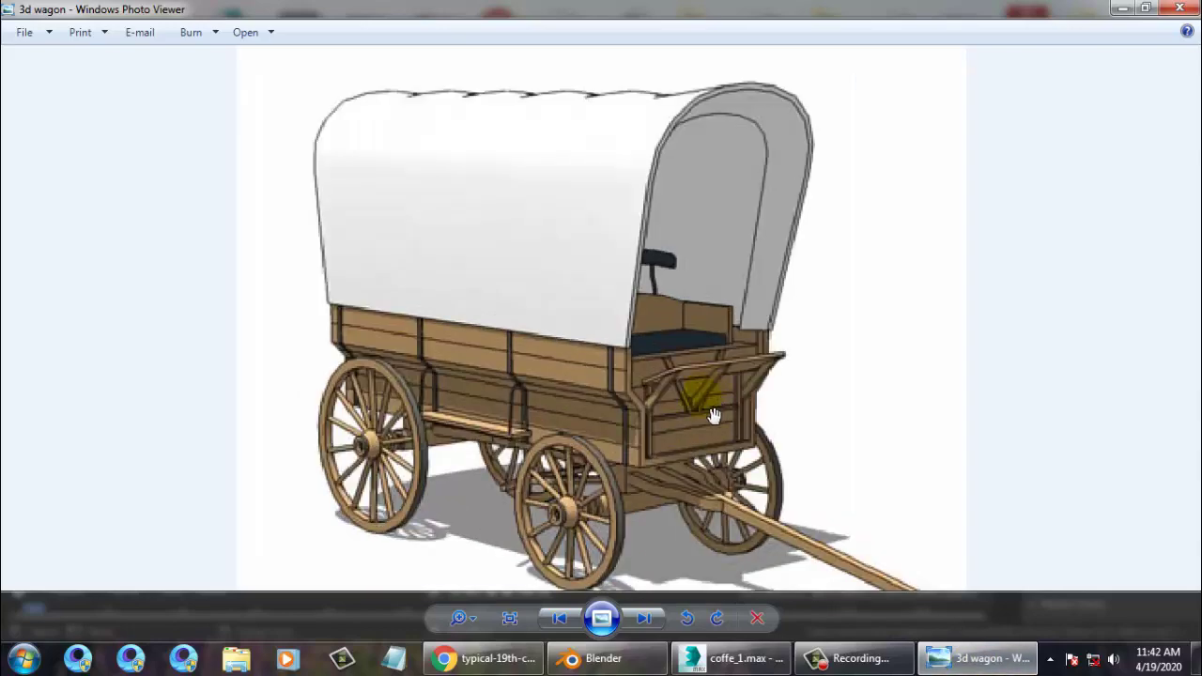
# Cut two vertical edge loops close together near the middle of the wagon's front end, outlining a narrow central strip.
pyautogui.click(972, 660)
pyautogui.click(972, 660)
pyautogui.click(973, 661)
pyautogui.moveTo(693, 373)
pyautogui.mouseDown(button='middle')
pyautogui.moveTo(720, 352)
pyautogui.moveTo(700, 355)
pyautogui.mouseUp(button='middle')
pyautogui.click(504, 312)
pyautogui.moveTo(504, 312); pyautogui.dragTo(579, 155, button='middle')
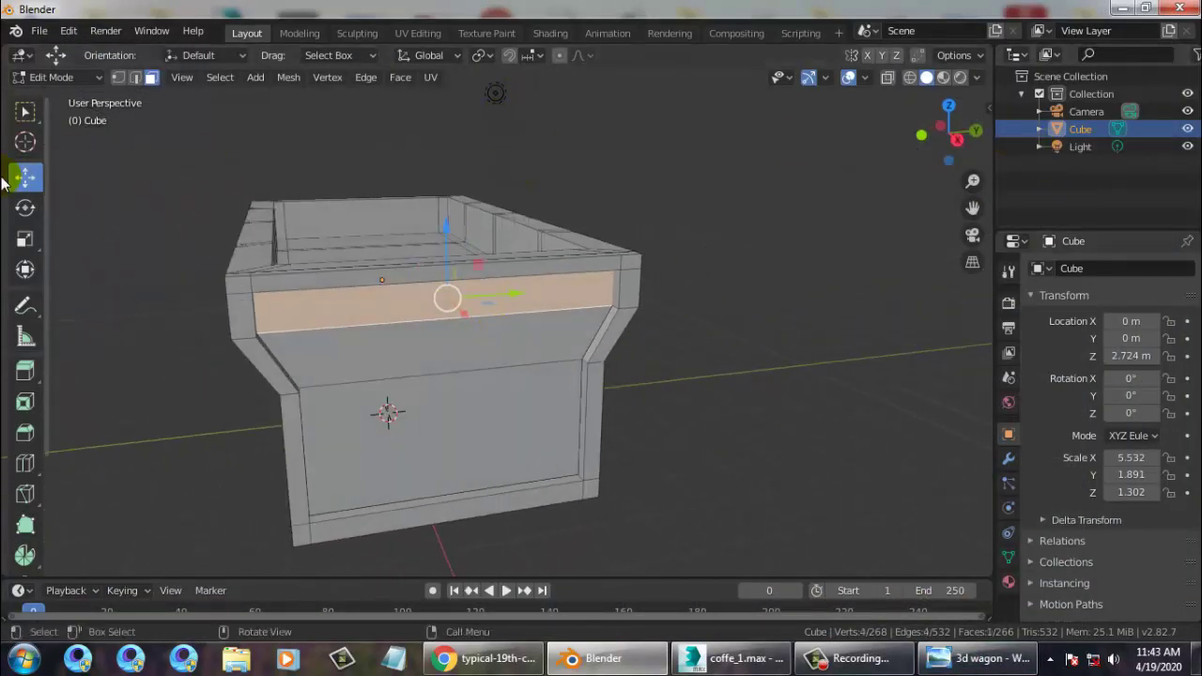
pyautogui.hotkey('ctrl', 'r')
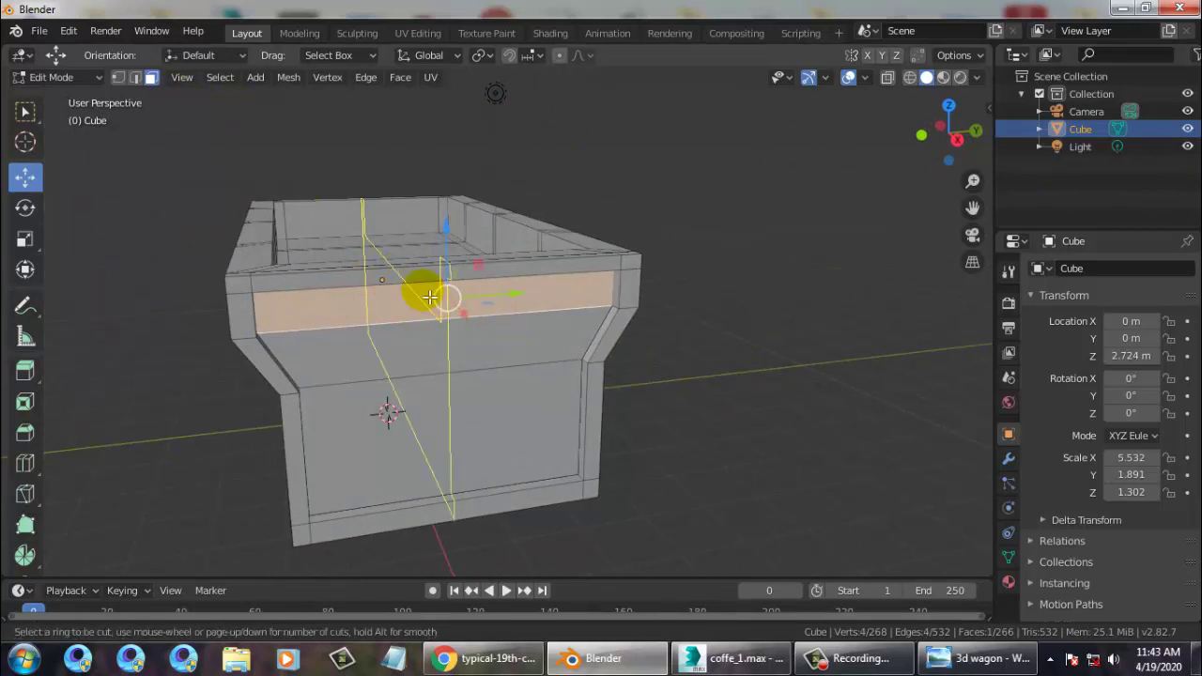
pyautogui.click(429, 286)
pyautogui.click(400, 288)
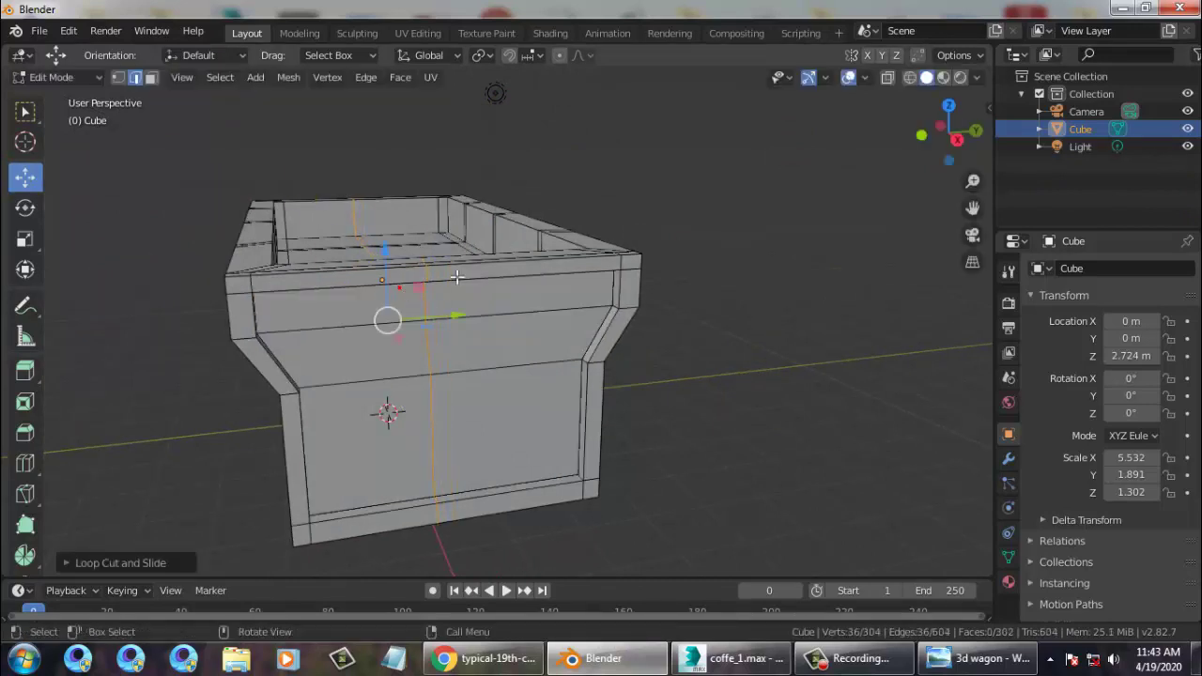
pyautogui.hotkey('ctrl', 'r')
pyautogui.click(449, 271)
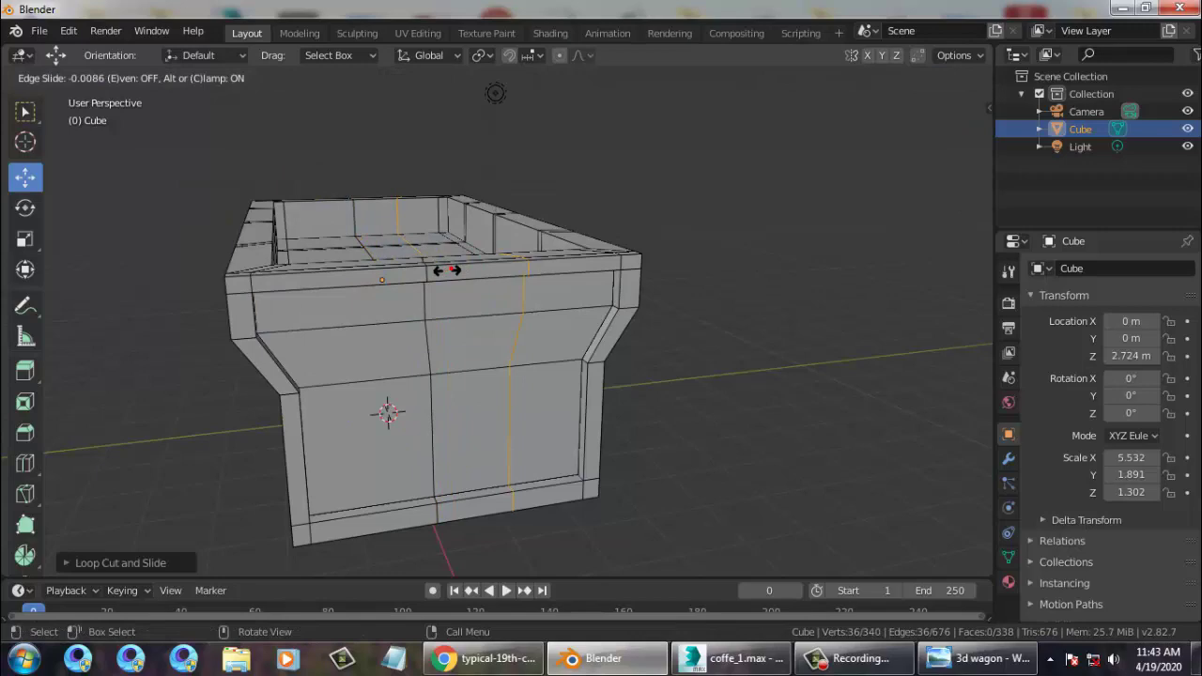
pyautogui.click(393, 278)
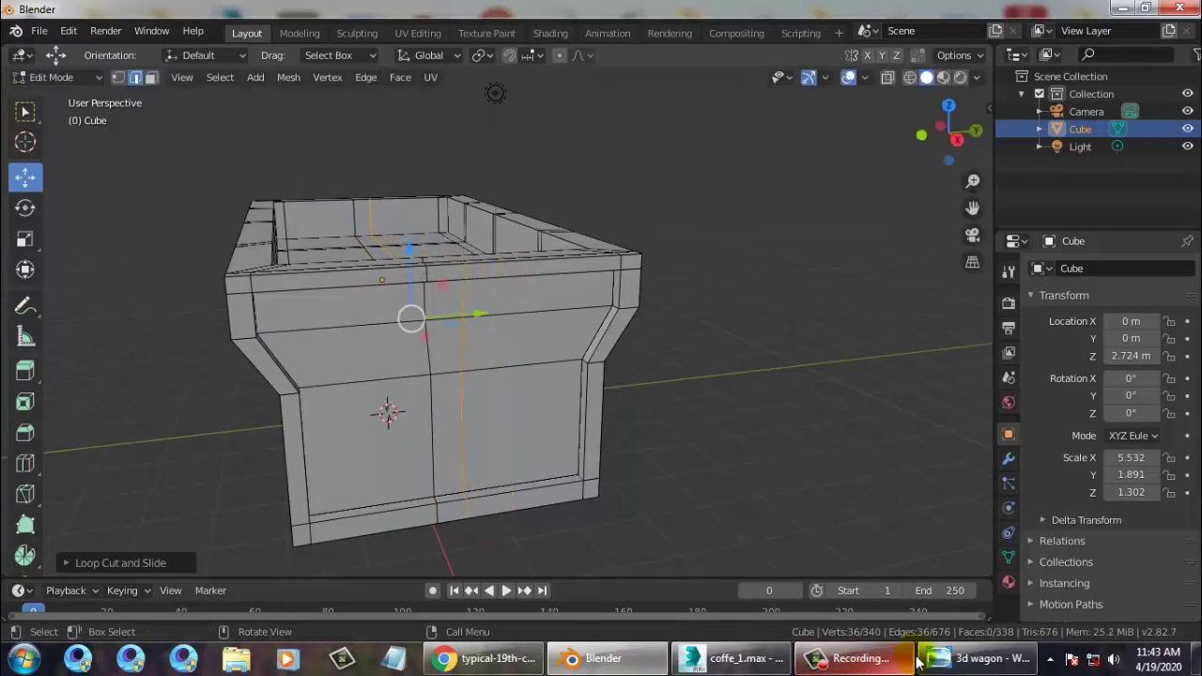
# Check the wagon reference image and add a horizontal edge loop through the flared section, just above its lower crease.
pyautogui.click(952, 660)
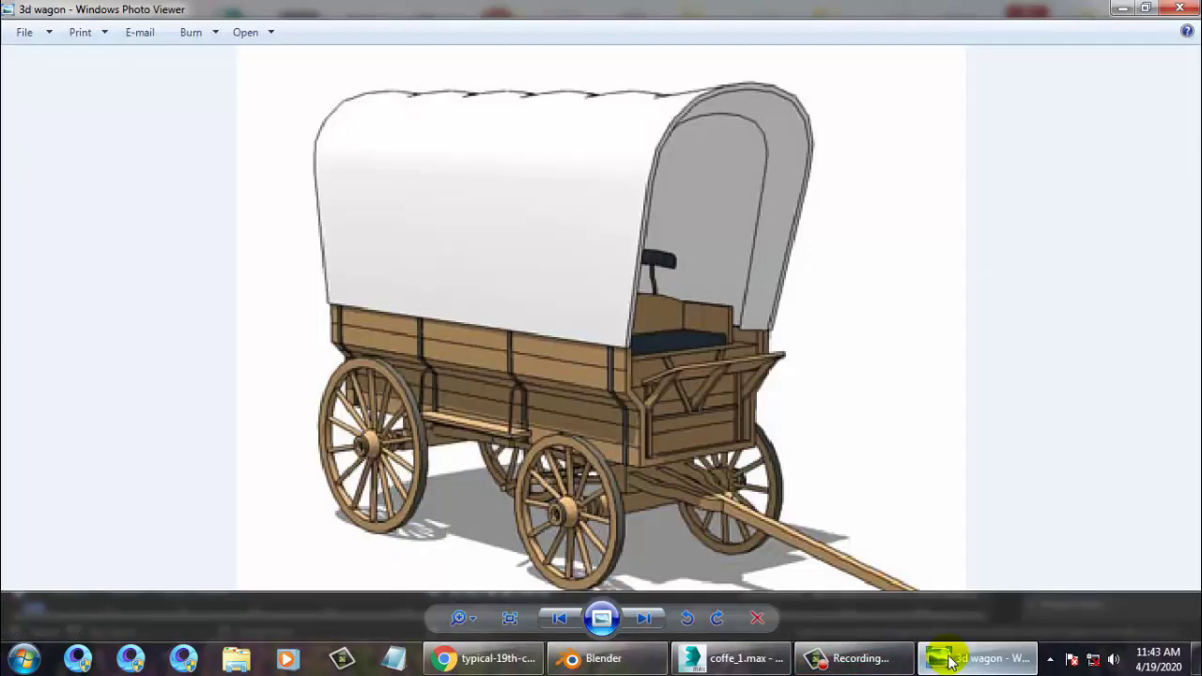
pyautogui.click(951, 661)
pyautogui.moveTo(566, 347); pyautogui.dragTo(532, 315, button='middle')
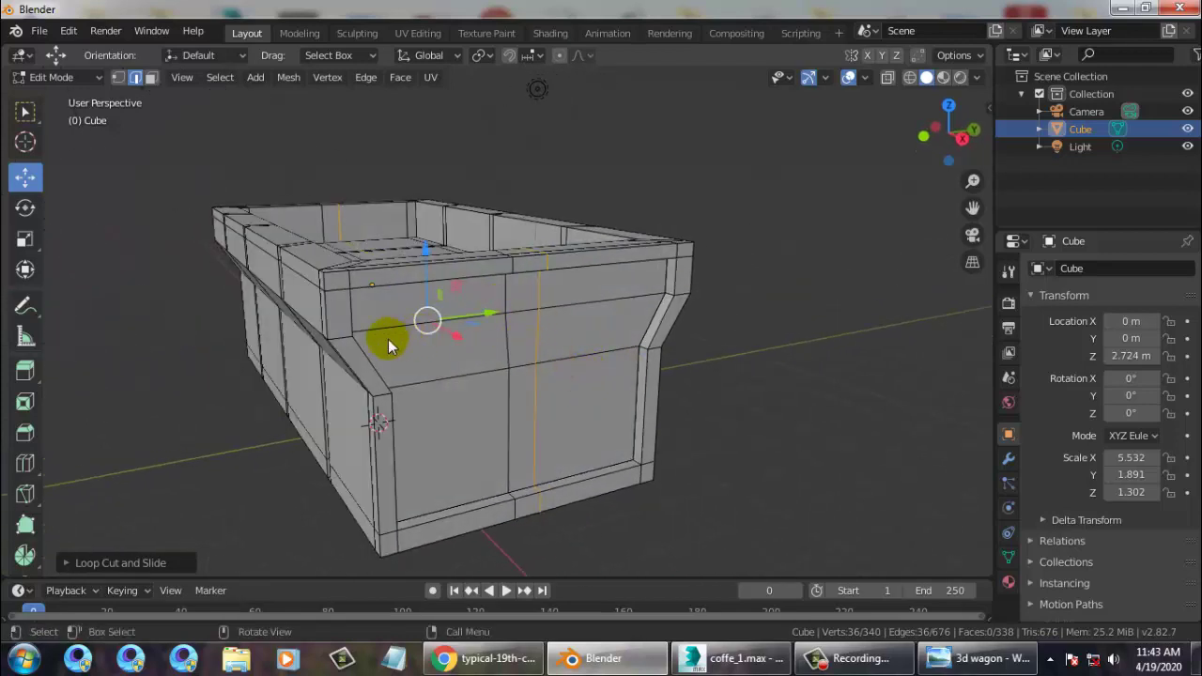
pyautogui.hotkey('ctrl', 'r')
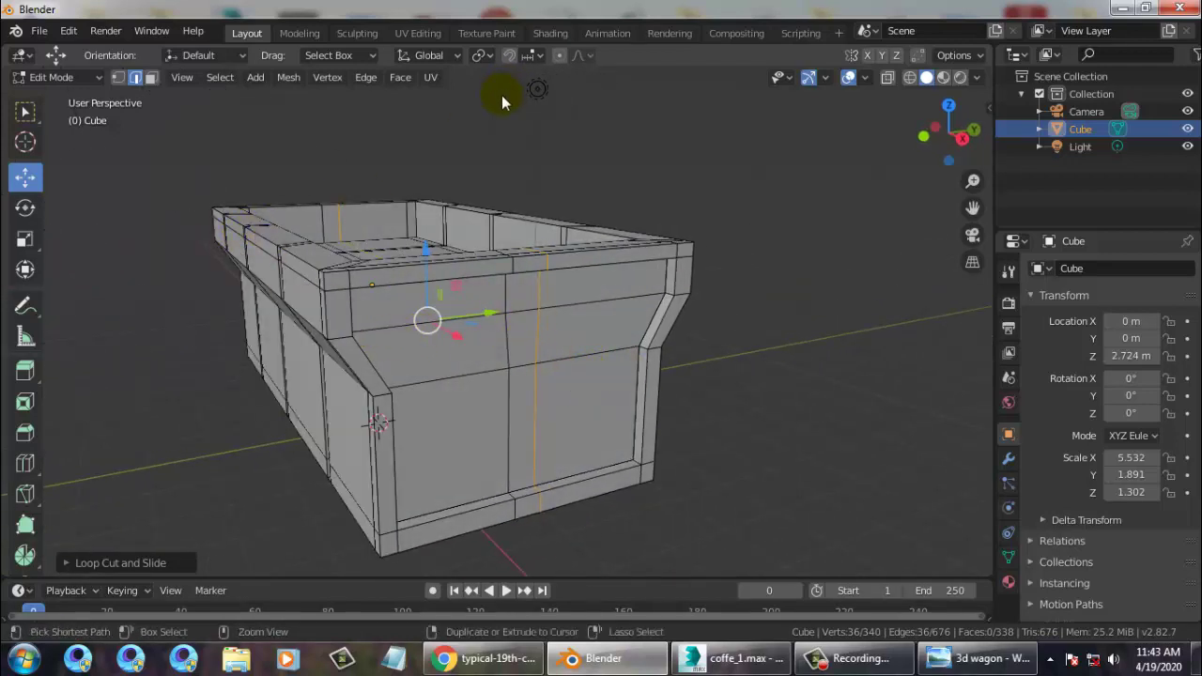
pyautogui.click(534, 342)
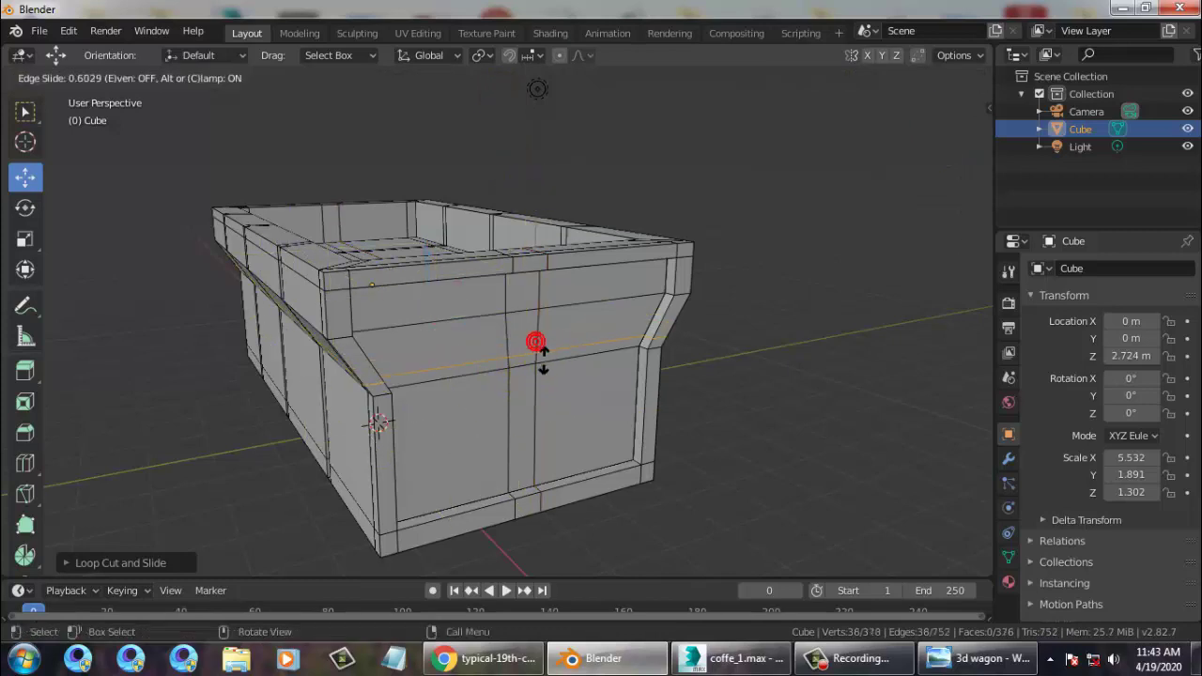
pyautogui.click(544, 347)
# Cut two vertical edge loops through the front end to outline a narrow strip near the corner by the battened long side.
pyautogui.hotkey('ctrl', 'r')
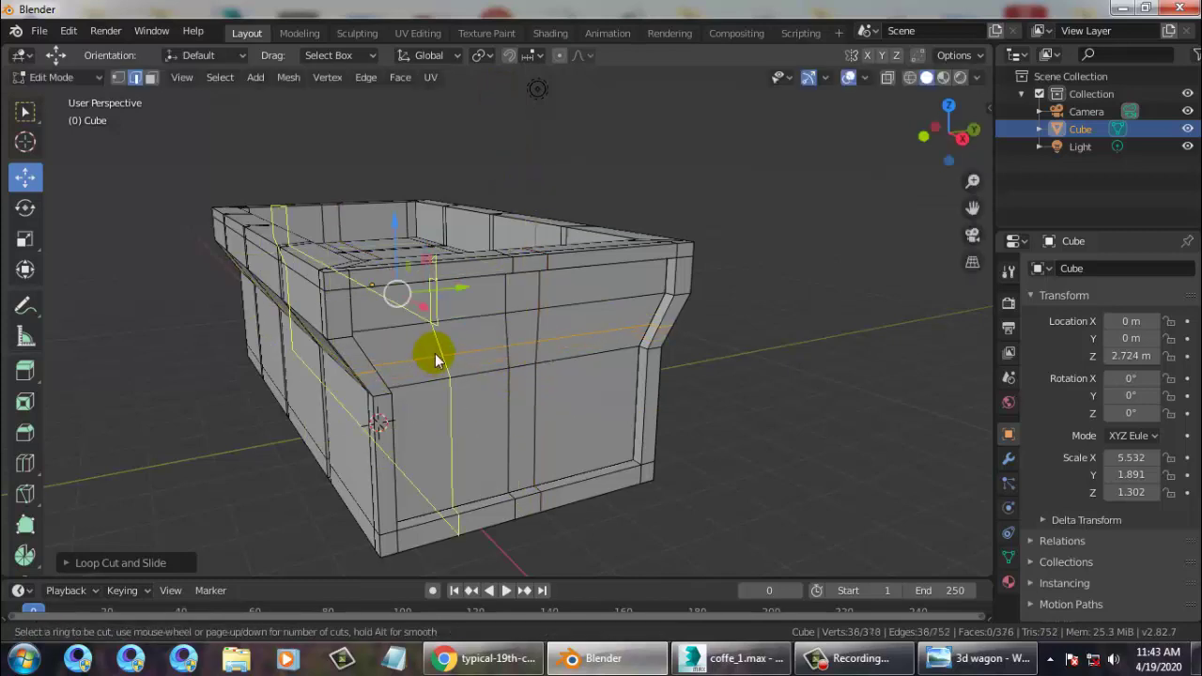
pyautogui.click(423, 353)
pyautogui.click(419, 365)
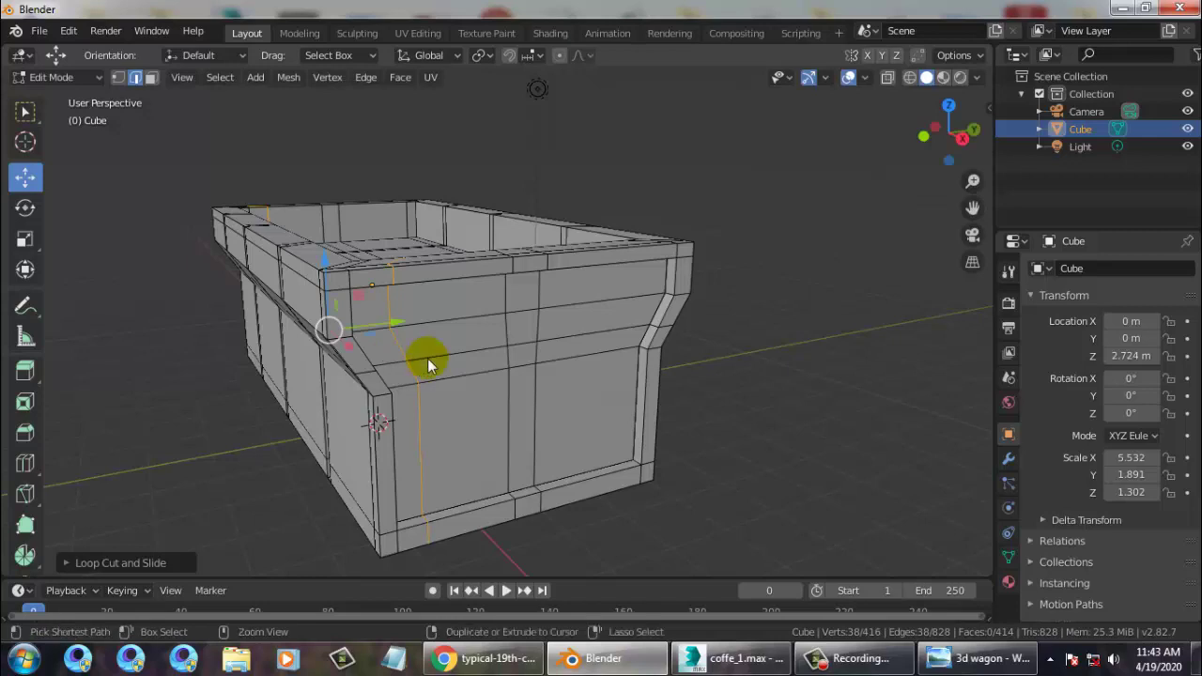
pyautogui.hotkey('ctrl', 'r')
pyautogui.click(423, 355)
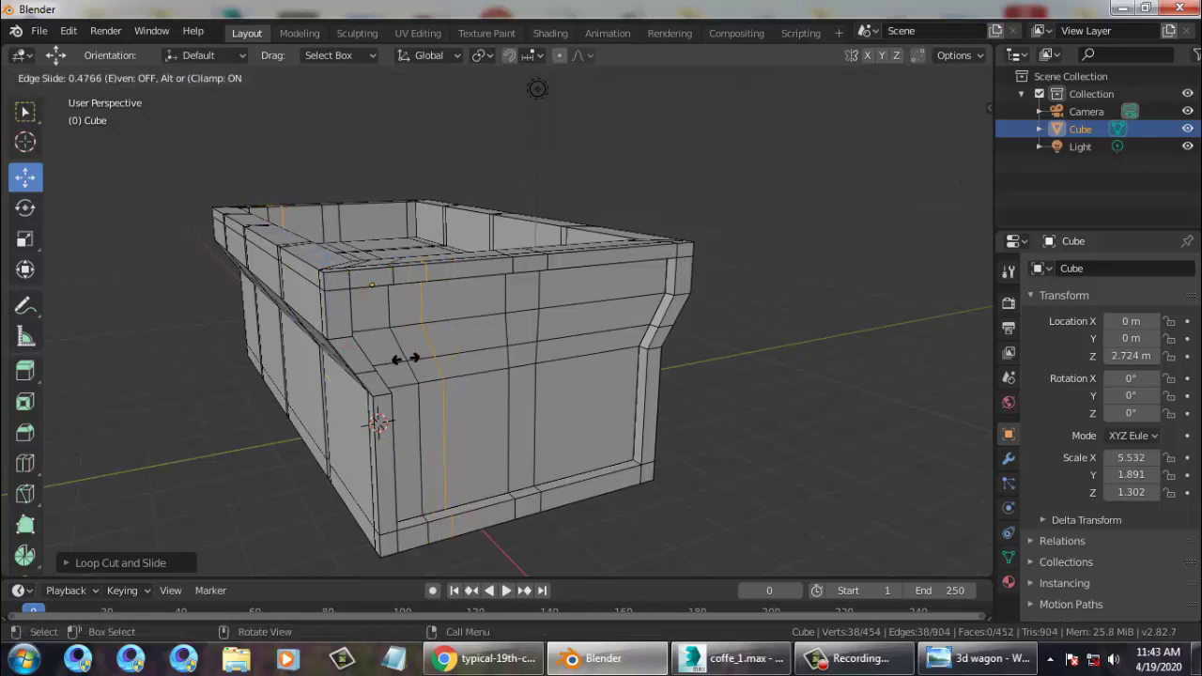
pyautogui.click(404, 359)
# Cut two more vertical edge loops through the front end to outline a matching narrow strip near the opposite corner.
pyautogui.moveTo(710, 328); pyautogui.dragTo(618, 315, button='middle')
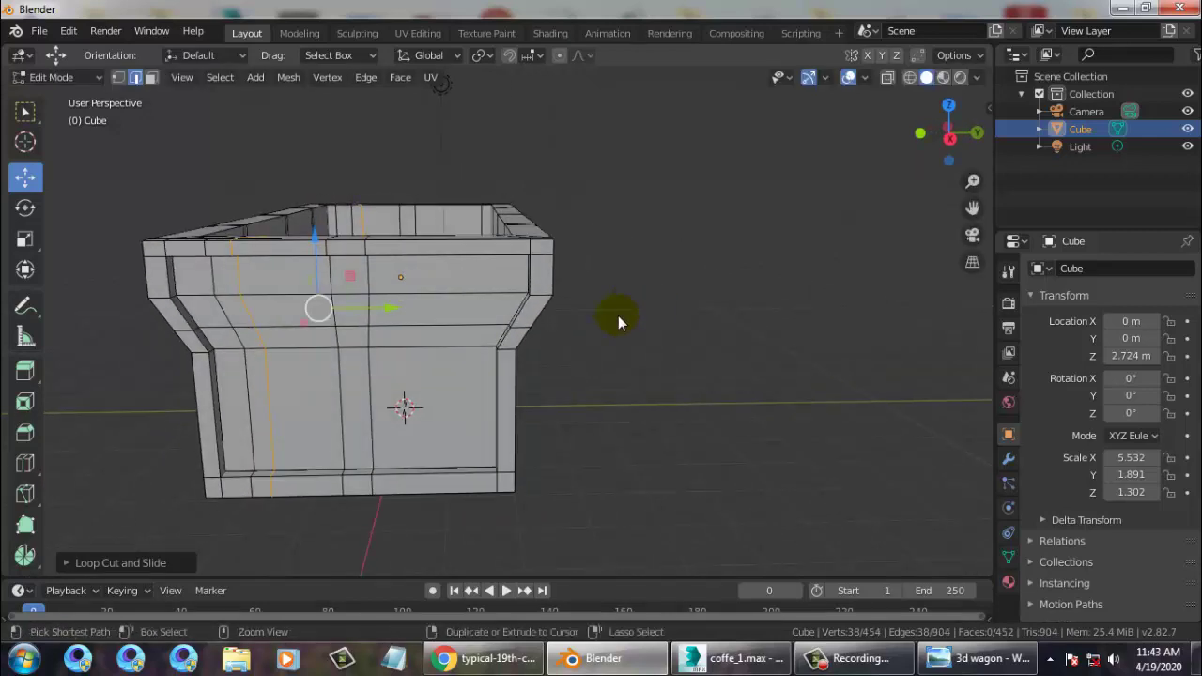
pyautogui.hotkey('ctrl', 'r')
pyautogui.click(491, 313)
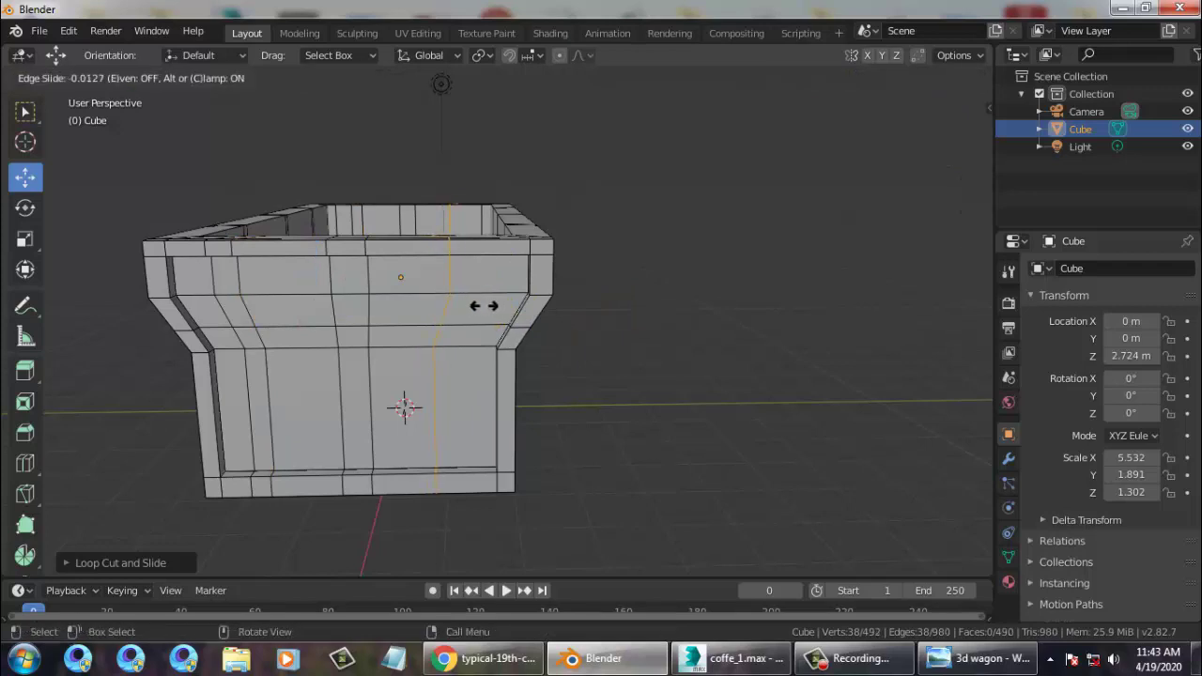
pyautogui.click(491, 310)
pyautogui.hotkey('ctrl', 'r')
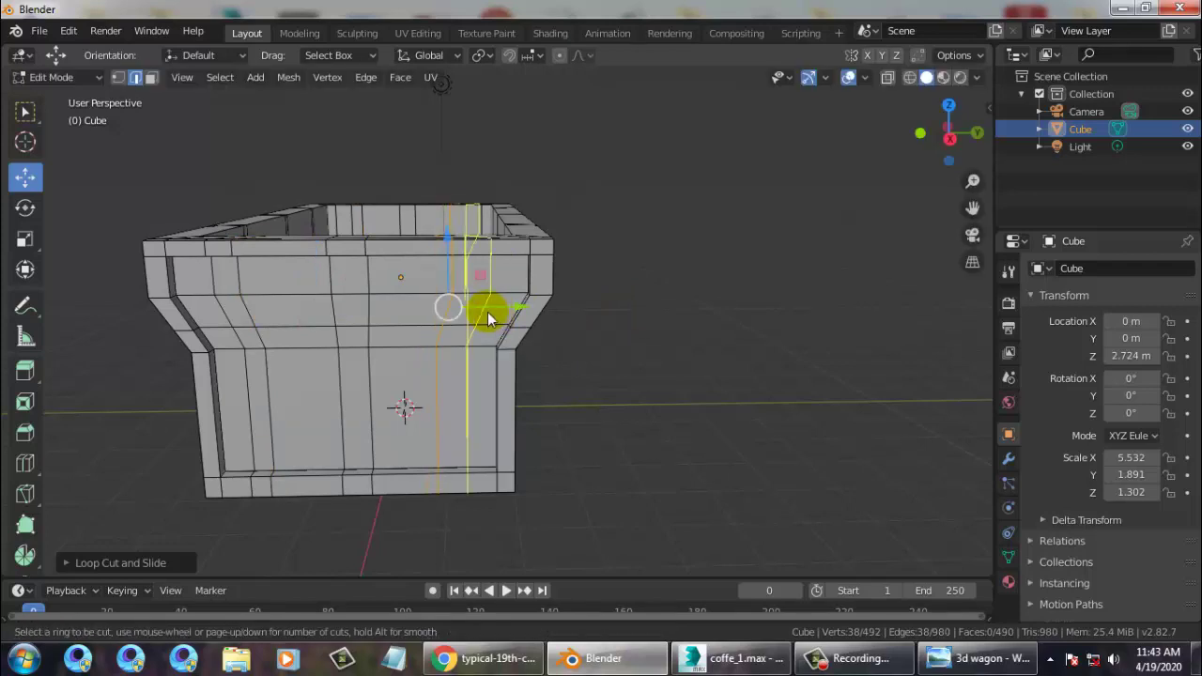
pyautogui.click(488, 312)
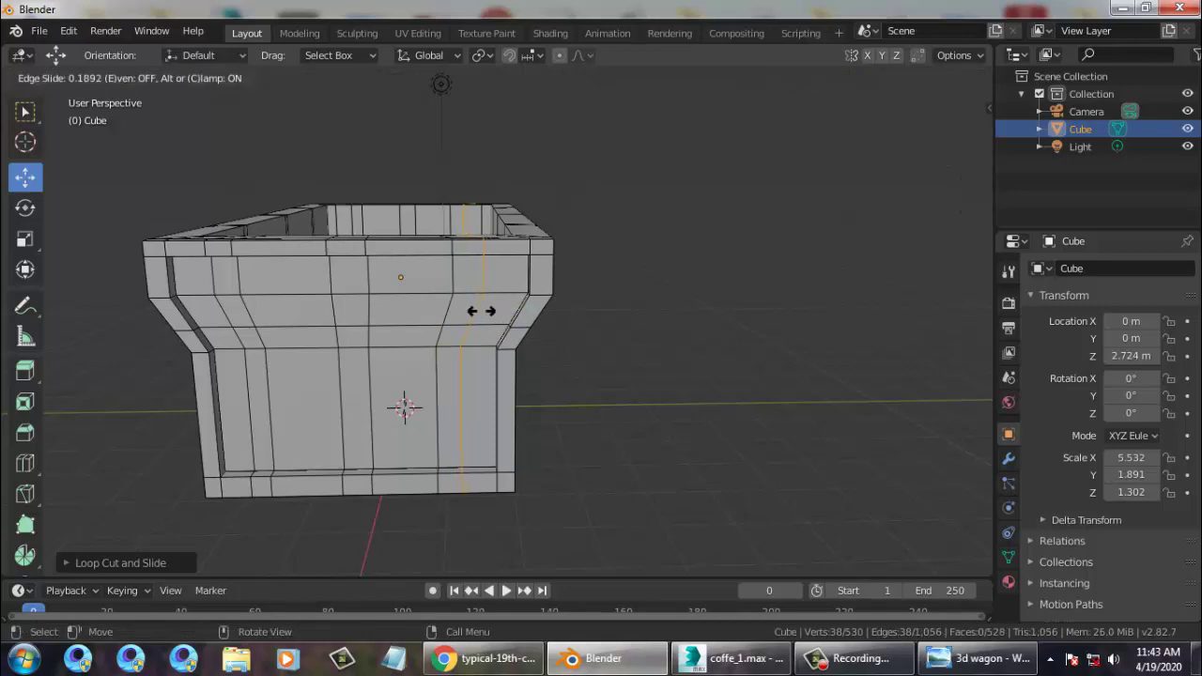
pyautogui.click(482, 311)
# Check the reference image and select the small face of each narrow strip in the lower band of the front end's flare.
pyautogui.moveTo(545, 317); pyautogui.dragTo(808, 423, button='middle')
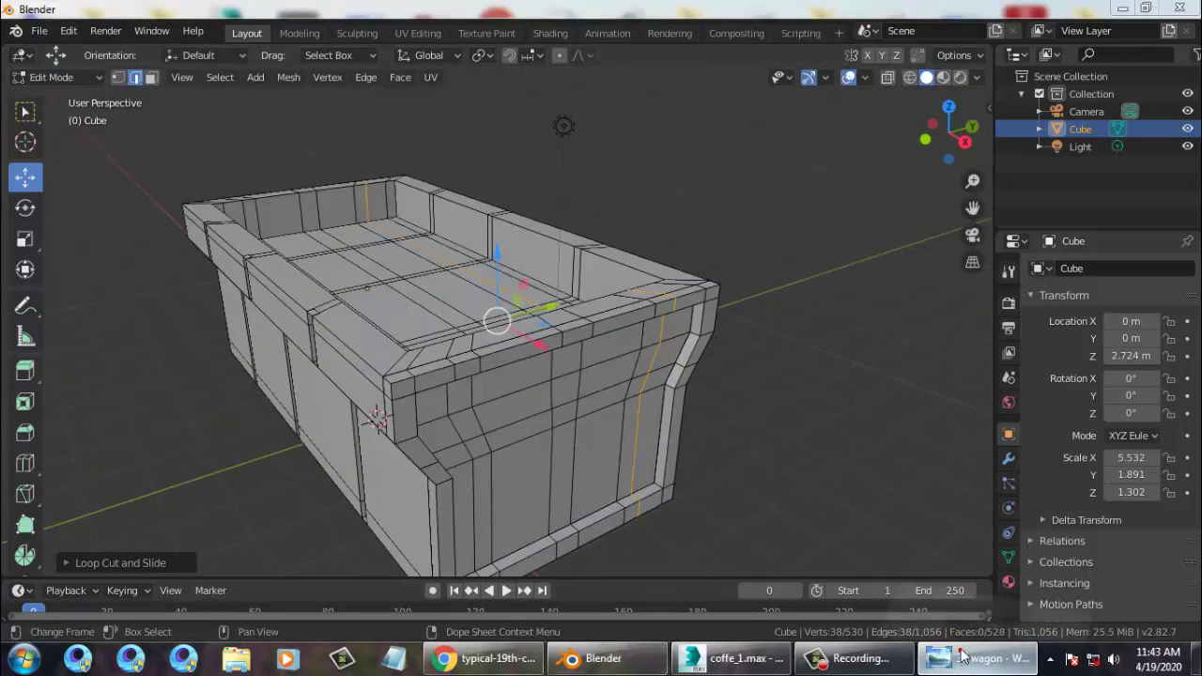
pyautogui.click(962, 656)
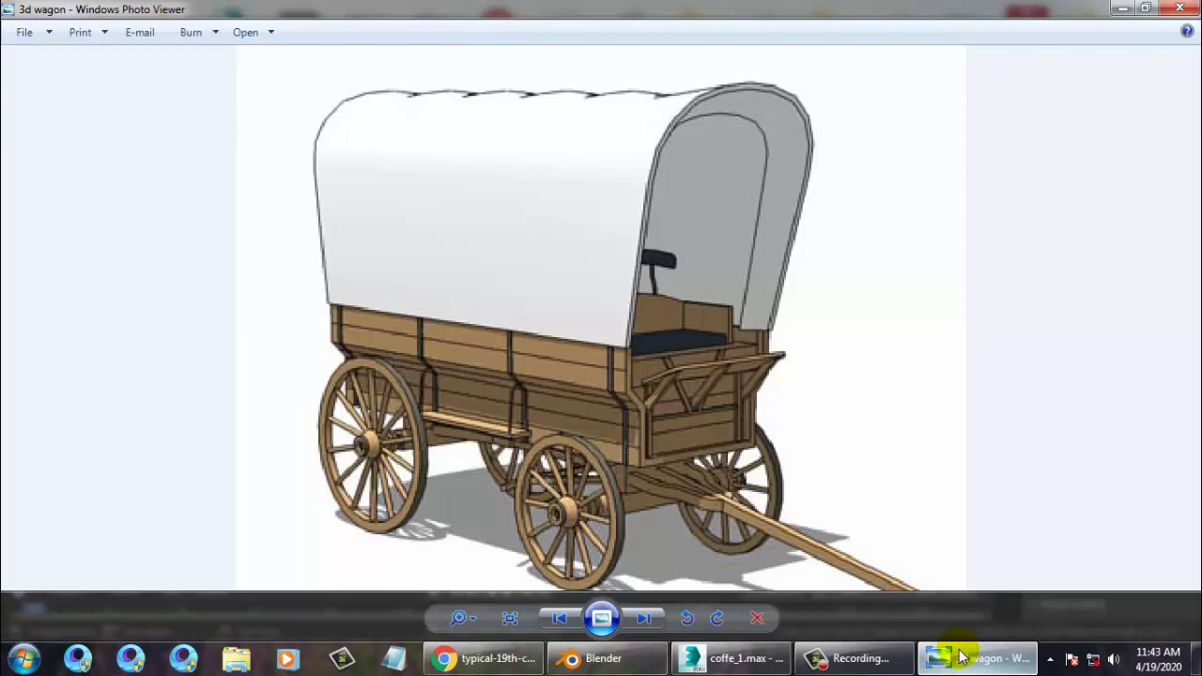
pyautogui.click(962, 656)
pyautogui.moveTo(617, 408); pyautogui.dragTo(571, 400, button='middle')
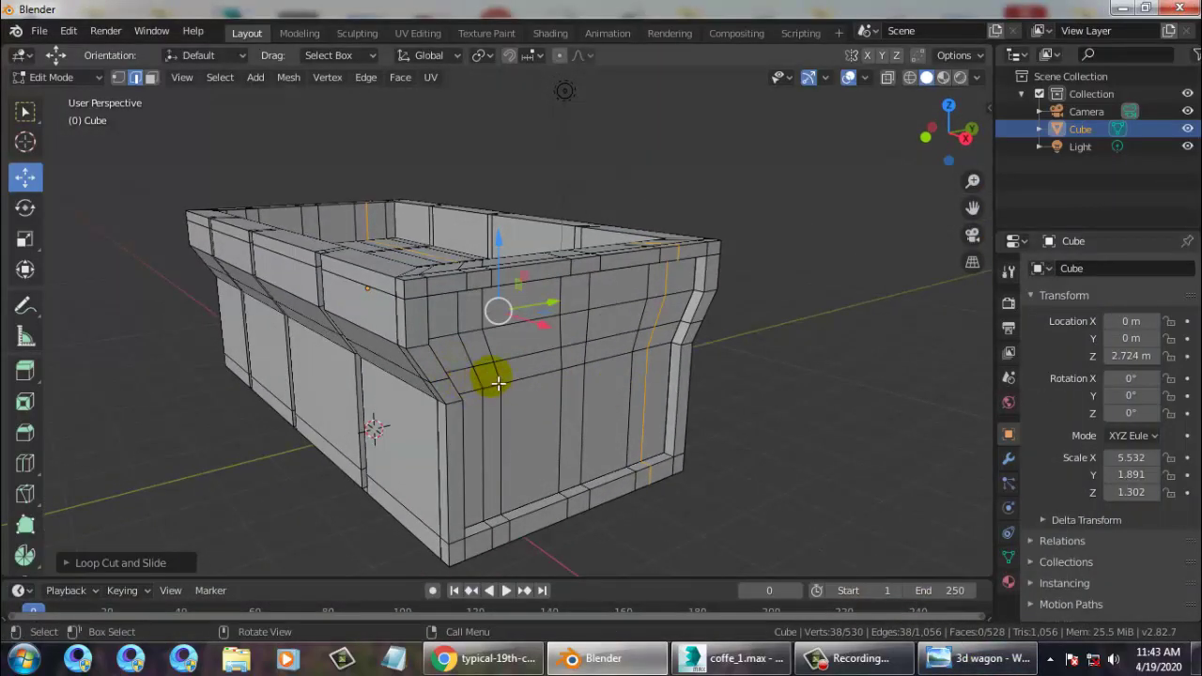
pyautogui.click(150, 77)
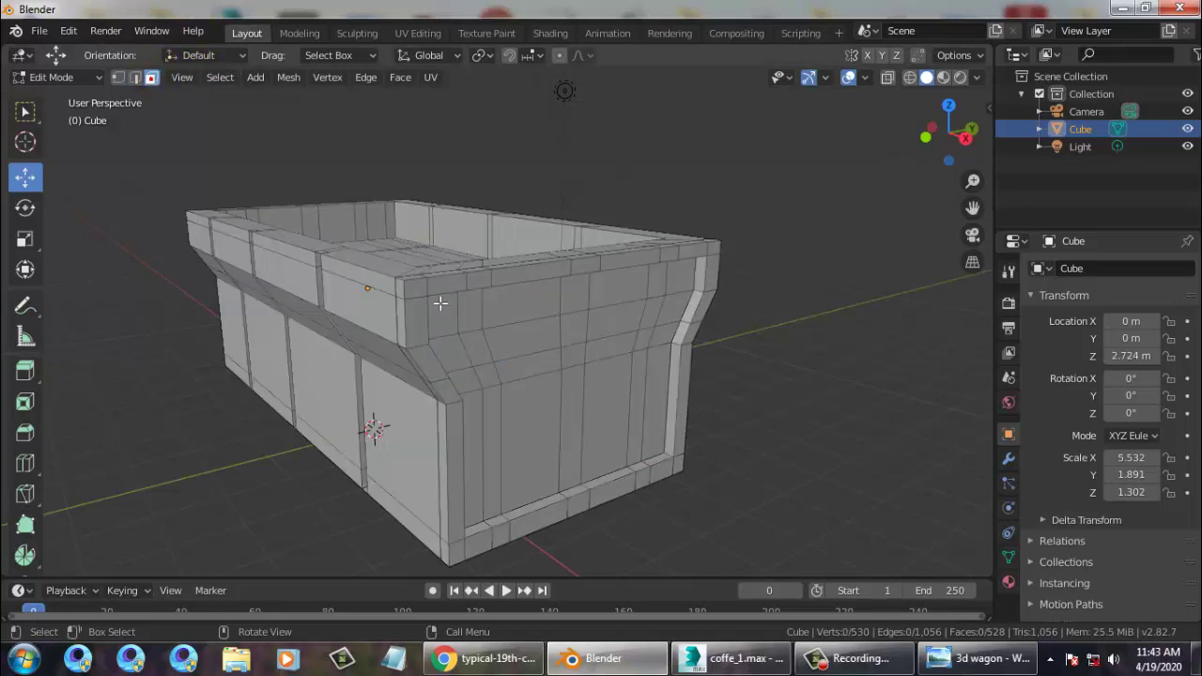
pyautogui.click(490, 379)
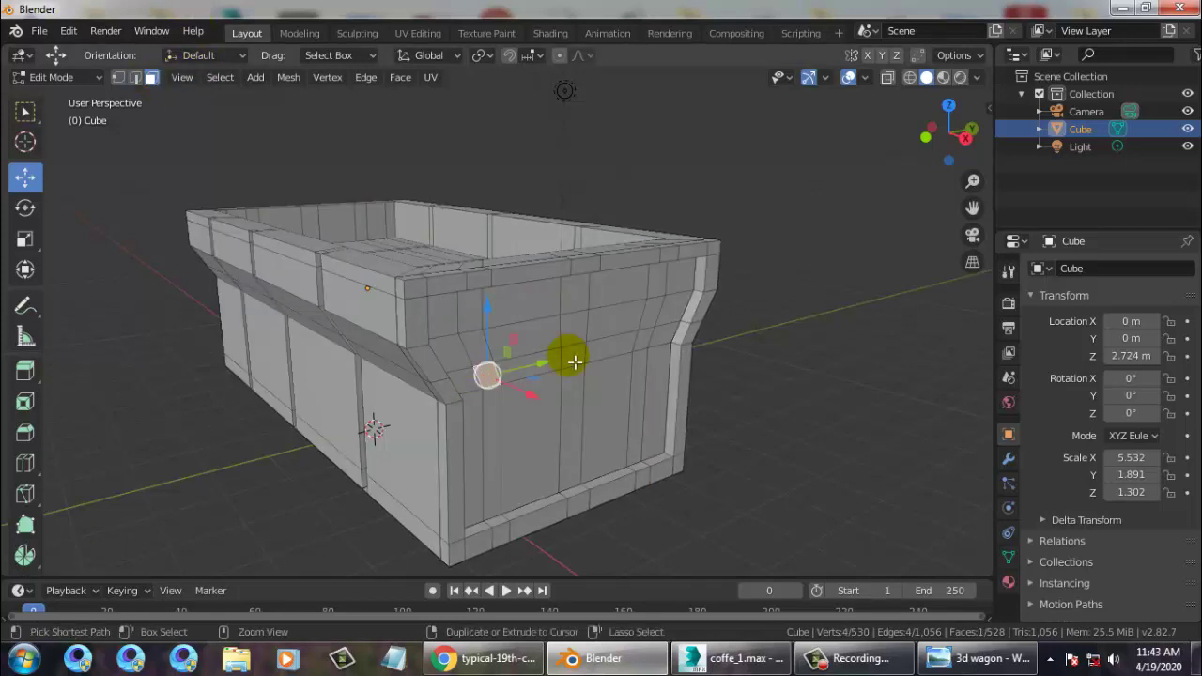
pyautogui.keyDown('ctrl'); pyautogui.click(575, 362); pyautogui.keyUp('ctrl')
pyautogui.keyDown('ctrl'); pyautogui.click(497, 377); pyautogui.keyUp('ctrl')
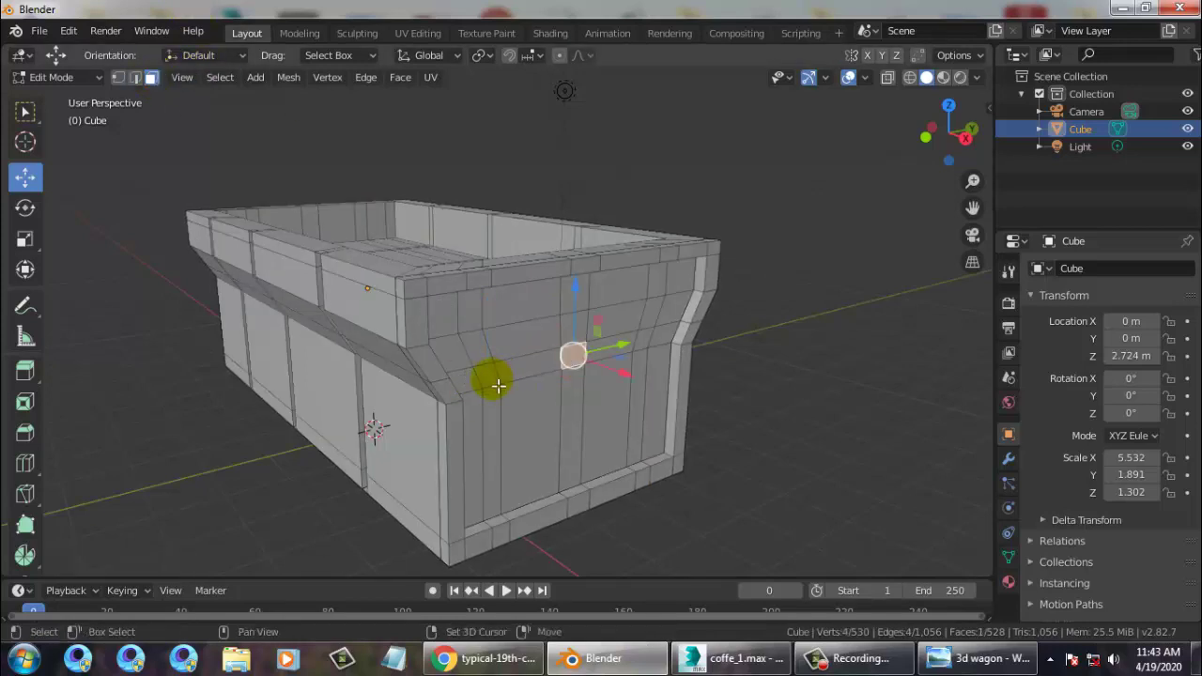
pyautogui.keyDown('shift'); pyautogui.click(494, 381); pyautogui.keyUp('shift')
pyautogui.keyDown('shift'); pyautogui.click(647, 345); pyautogui.keyUp('shift')
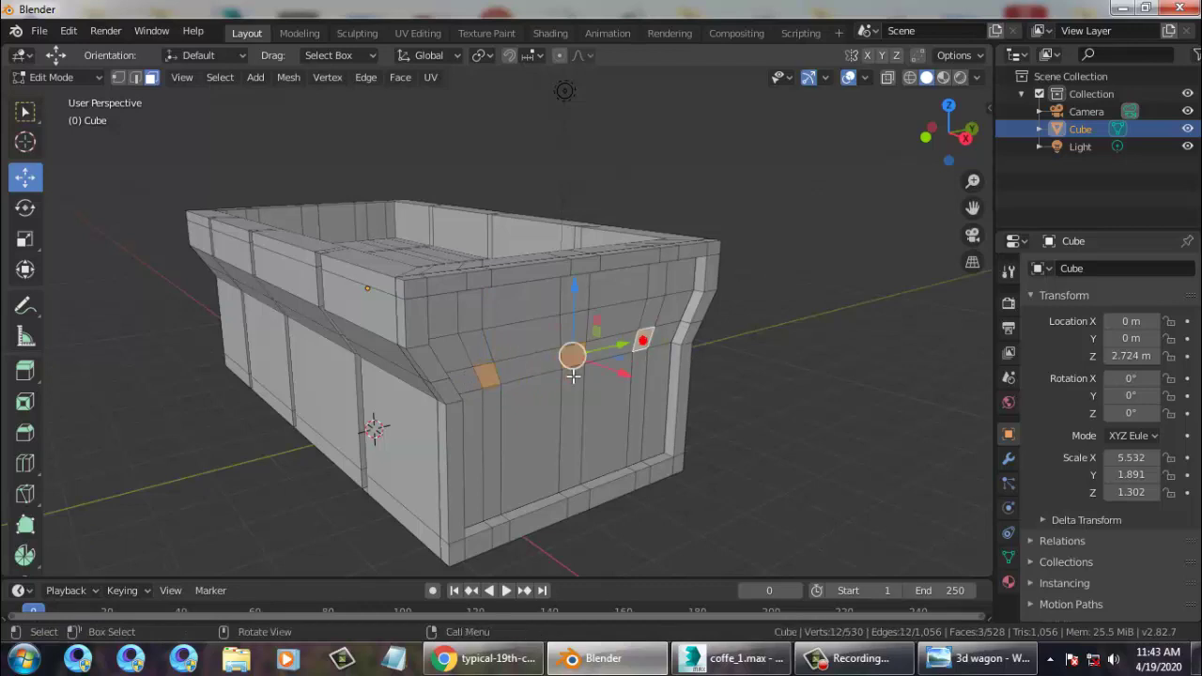
# Extrude the three selected faces outward as support arms, then raise their ends and move them farther from the front end.
pyautogui.click(27, 372)
pyautogui.moveTo(622, 371); pyautogui.dragTo(695, 390)
pyautogui.moveTo(813, 279); pyautogui.dragTo(66, 236, button='middle')
pyautogui.click(25, 177)
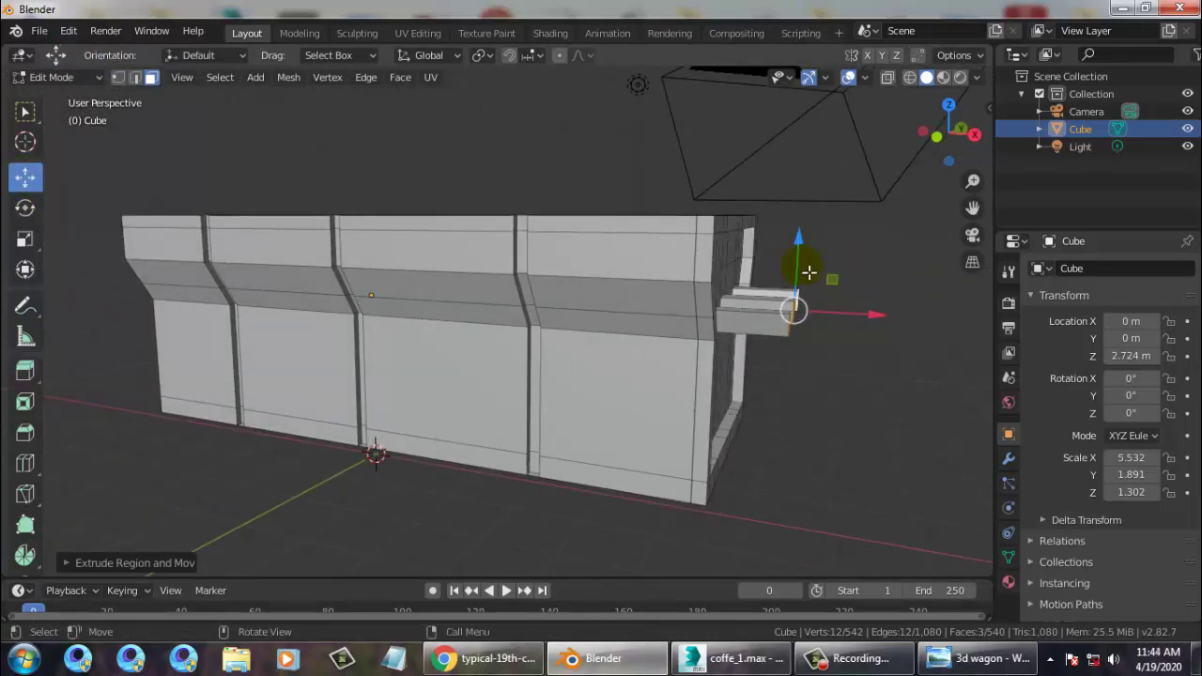
pyautogui.moveTo(806, 268); pyautogui.dragTo(804, 230)
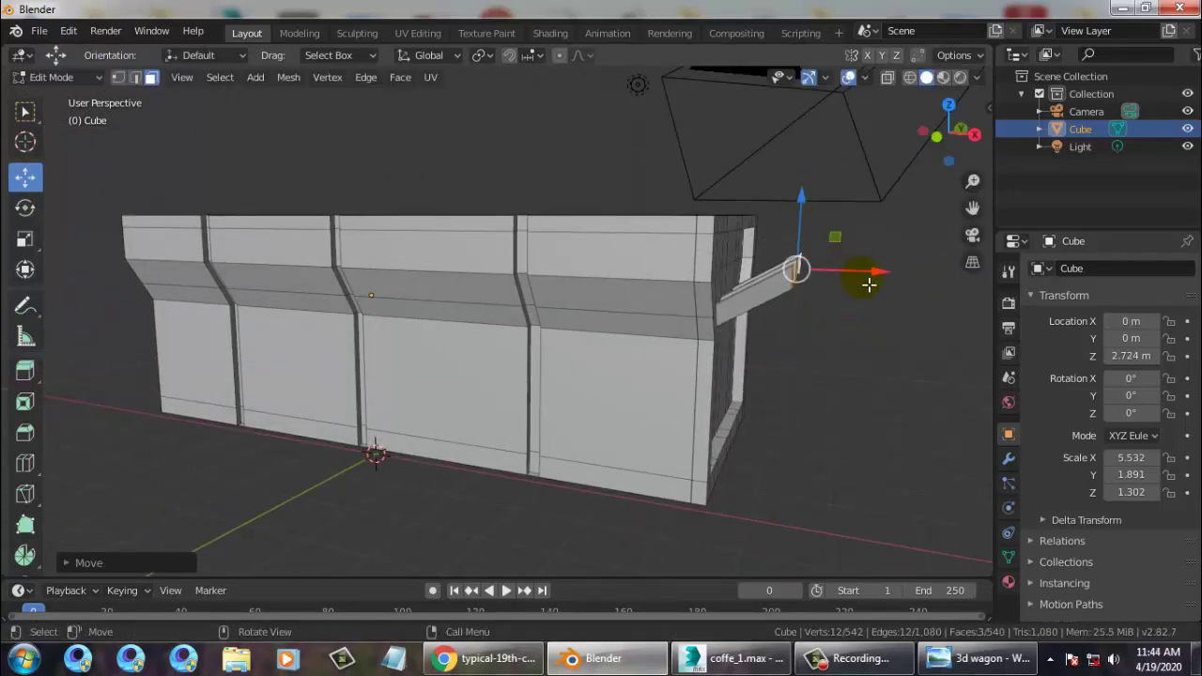
pyautogui.moveTo(877, 280); pyautogui.dragTo(906, 278)
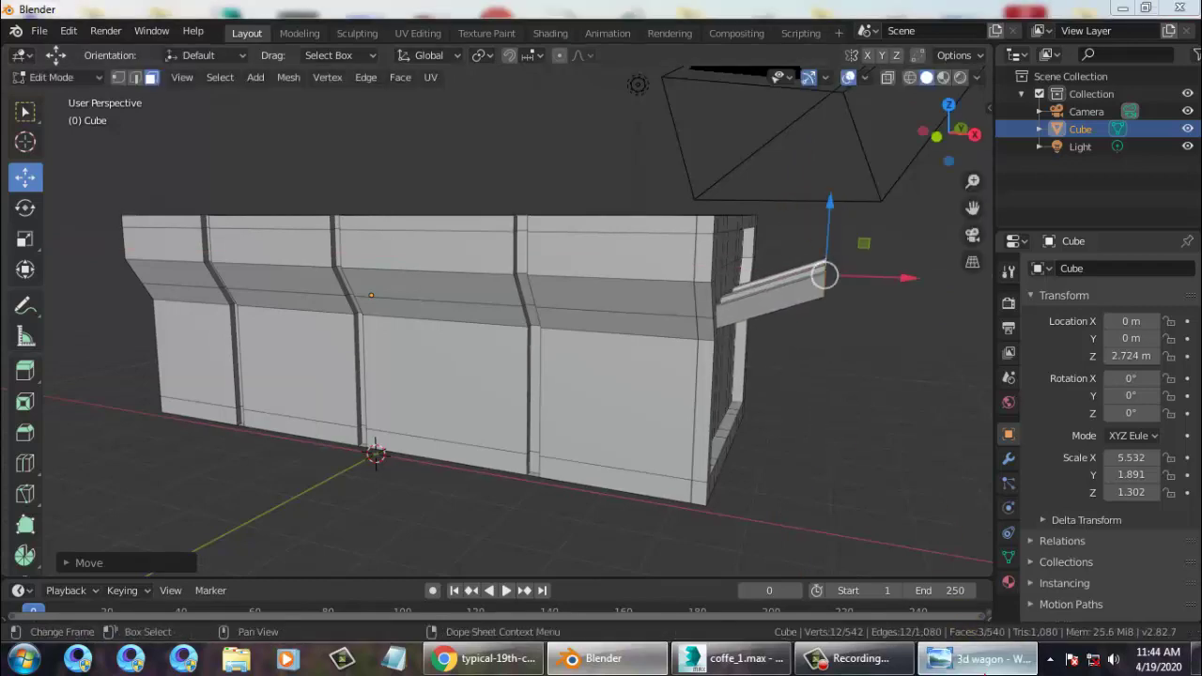
# Try extruding the three arm ends again and rotating their end faces about the Y axis, and undo these changes.
pyautogui.click(982, 659)
pyautogui.click(982, 659)
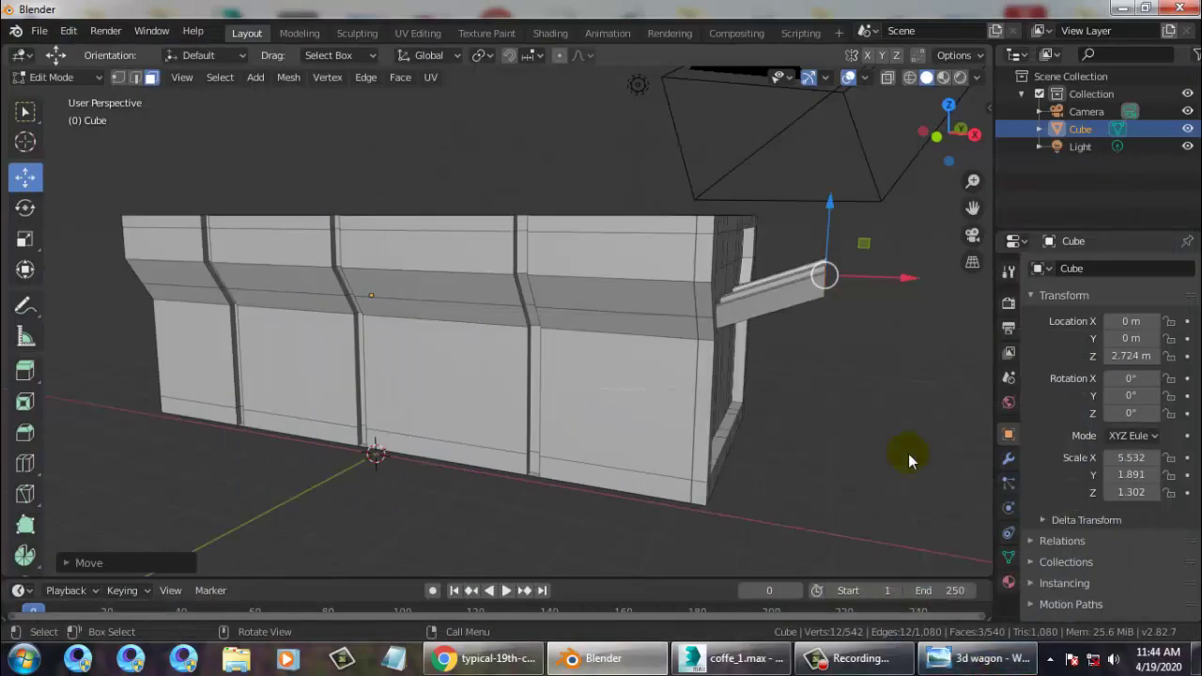
pyautogui.press('e')
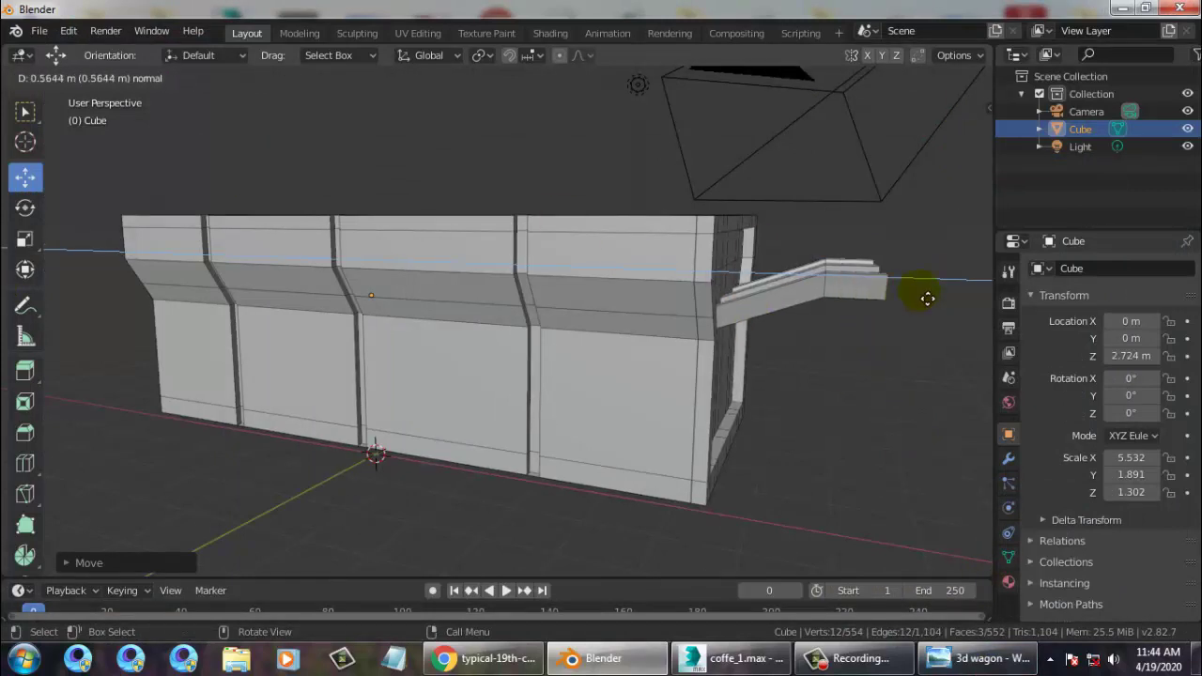
pyautogui.rightClick(919, 290)
pyautogui.click(26, 207)
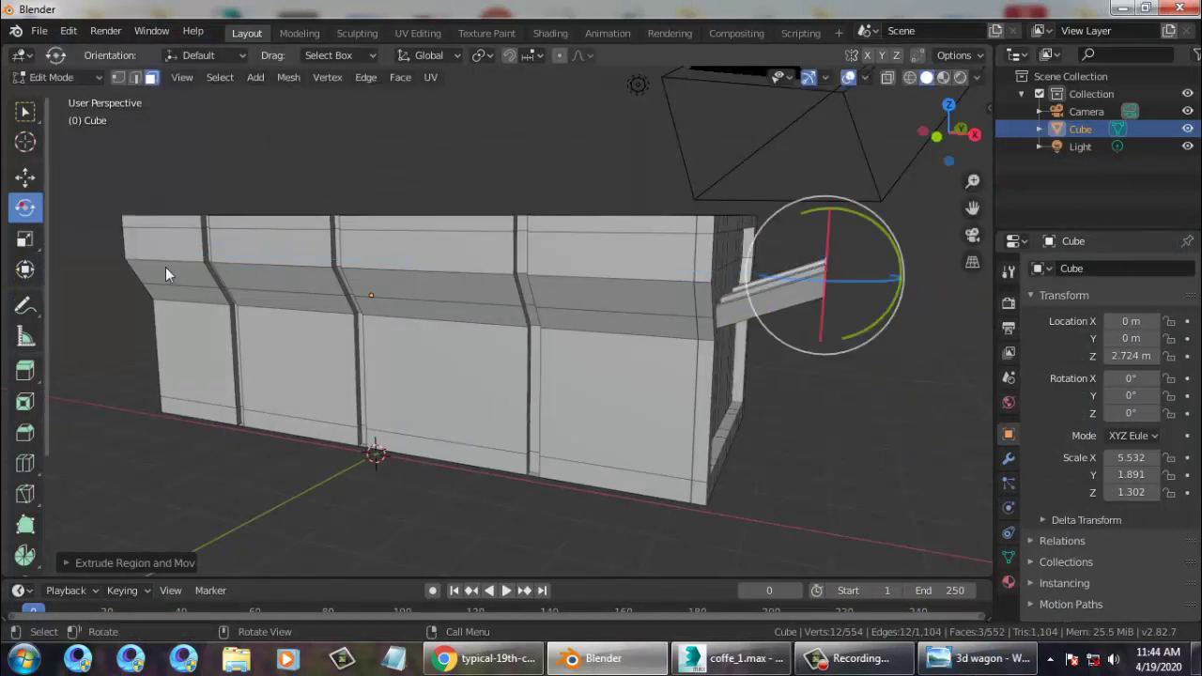
pyautogui.moveTo(899, 219); pyautogui.dragTo(814, 189)
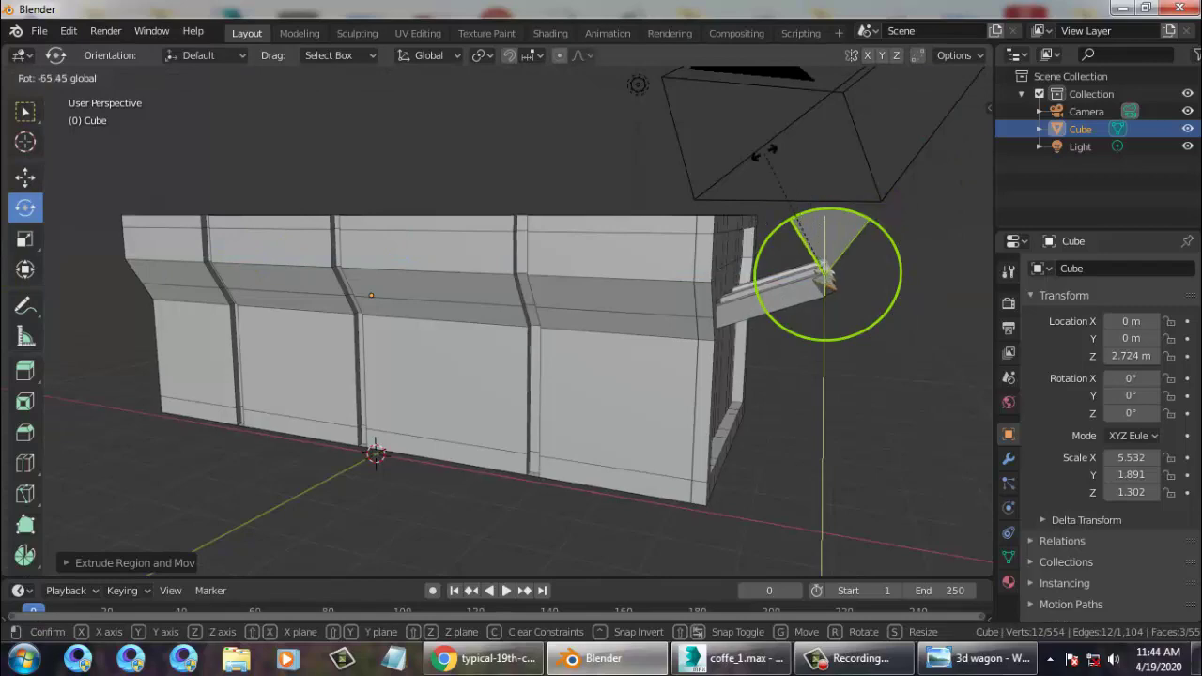
pyautogui.moveTo(763, 151); pyautogui.dragTo(850, 197)
pyautogui.moveTo(926, 292); pyautogui.dragTo(864, 343, button='middle')
pyautogui.hotkey('ctrl', 'z')
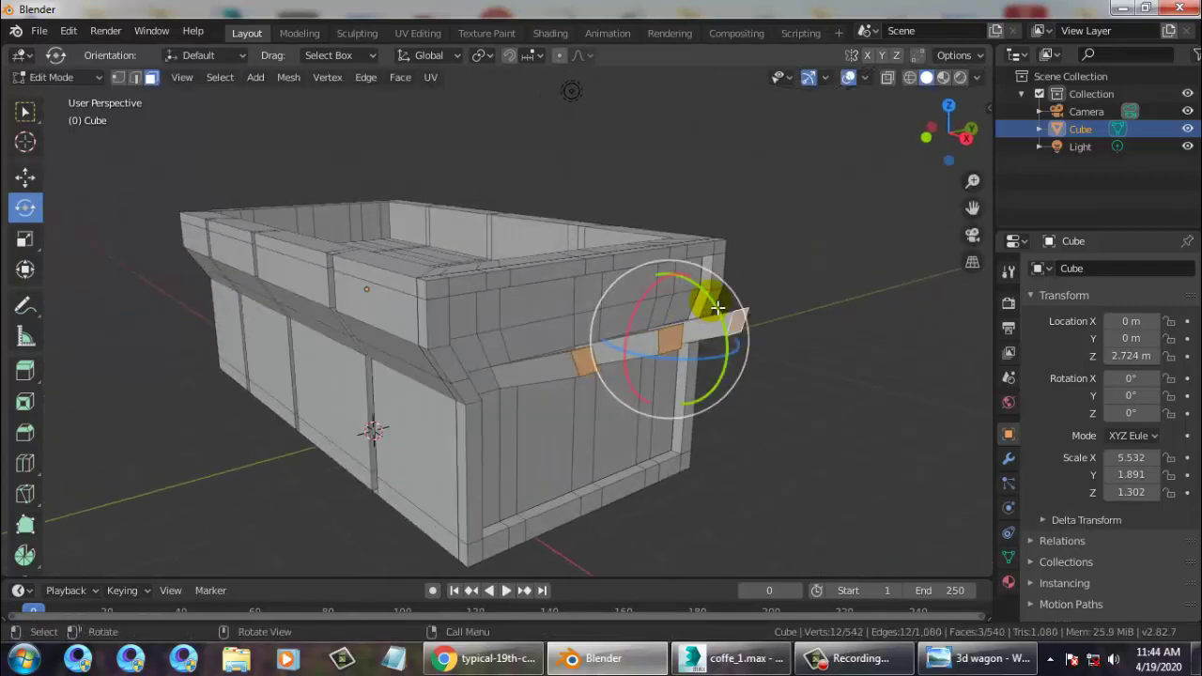
# Rotate the end faces of the three support arms slightly about the Y axis.
pyautogui.moveTo(703, 303)
pyautogui.mouseDown()
pyautogui.moveTo(691, 273)
pyautogui.moveTo(643, 242)
pyautogui.moveTo(693, 316)
pyautogui.mouseUp()
pyautogui.moveTo(692, 317); pyautogui.dragTo(690, 381, button='middle')
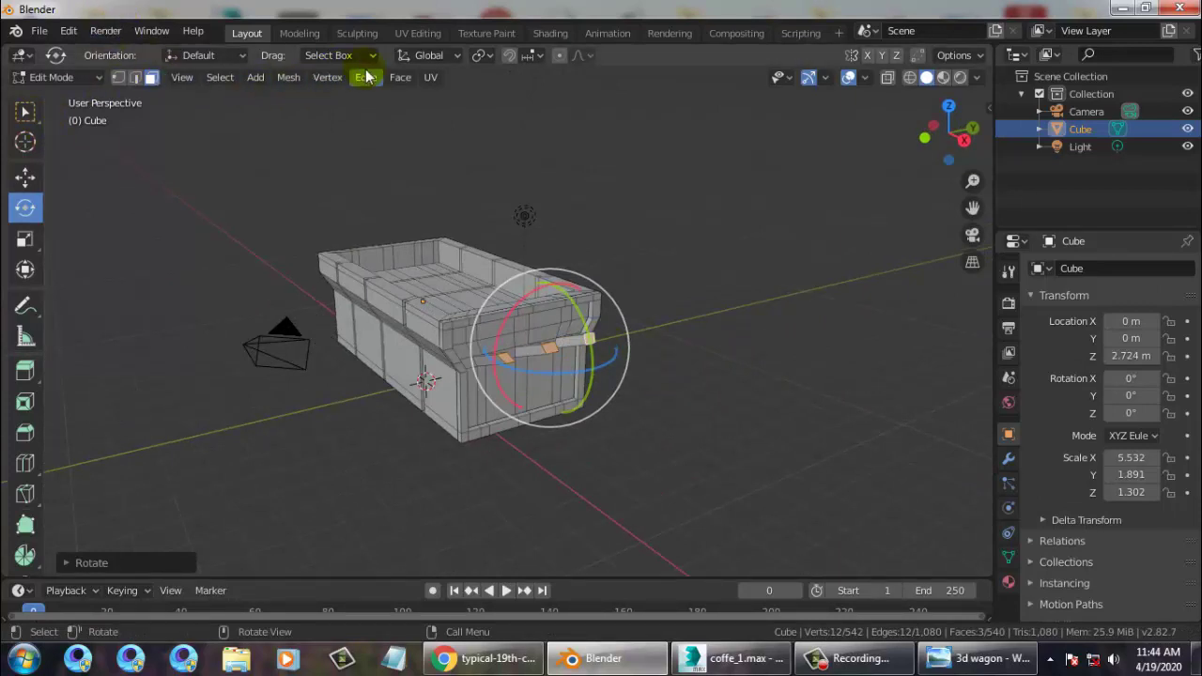
# Add a cube to the wagon mesh at the 3D cursor.
pyautogui.click(256, 78)
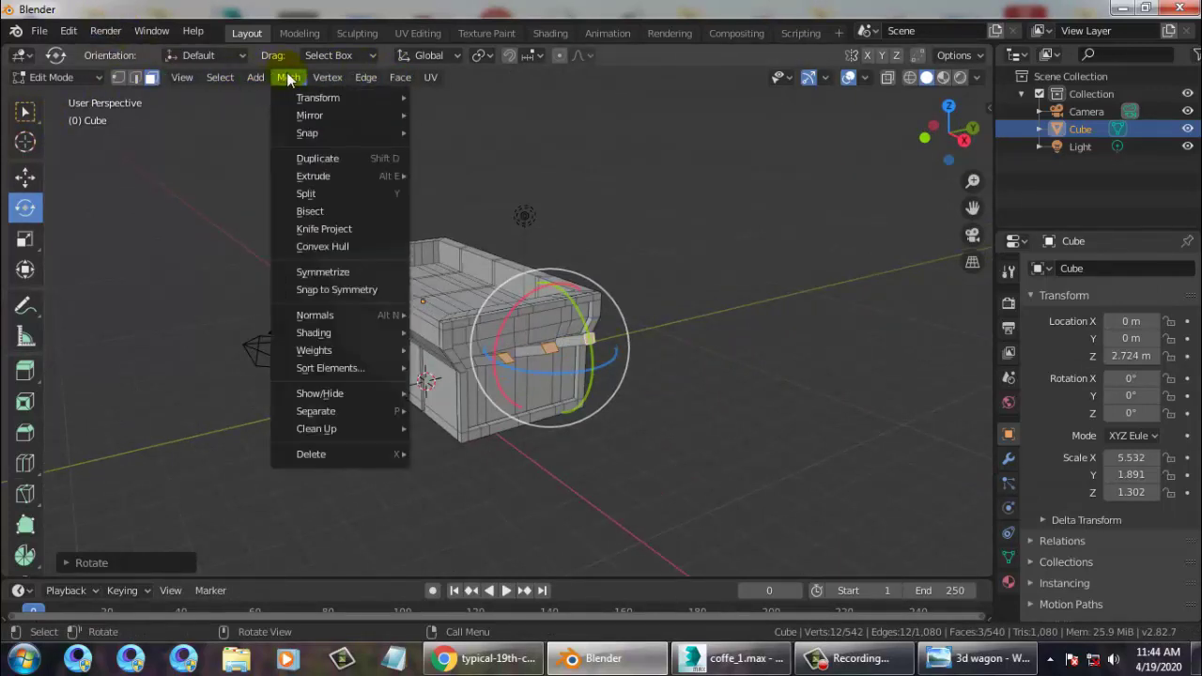
pyautogui.click(282, 116)
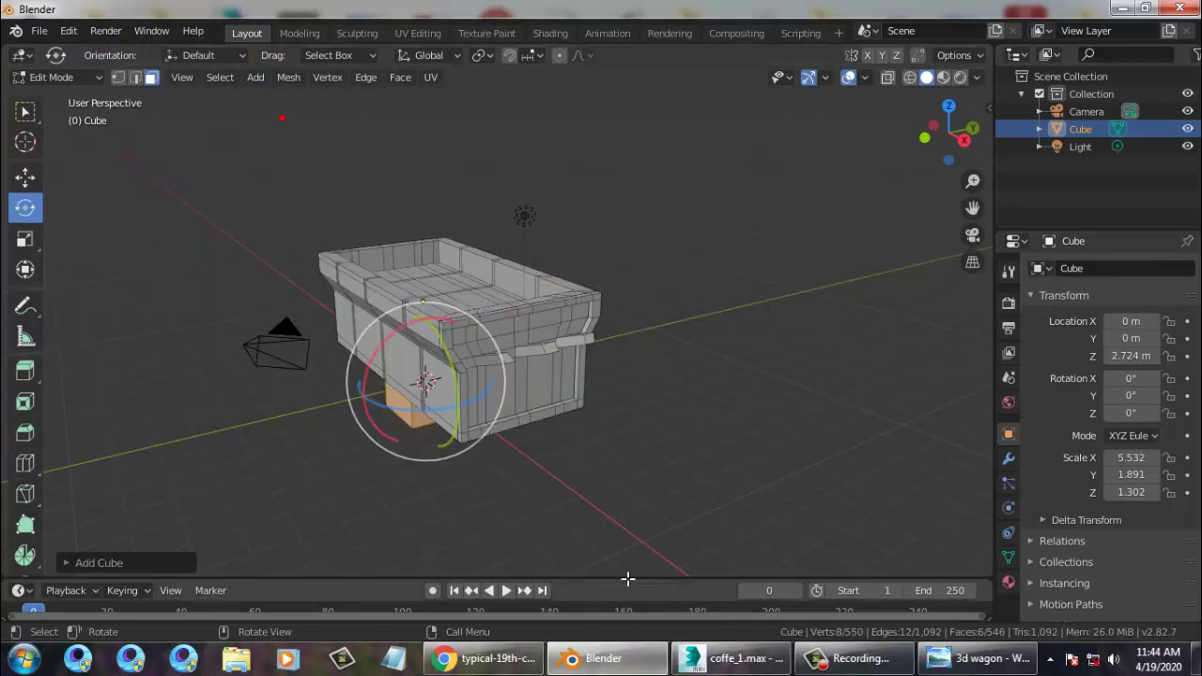
pyautogui.moveTo(488, 433); pyautogui.dragTo(513, 441, button='middle')
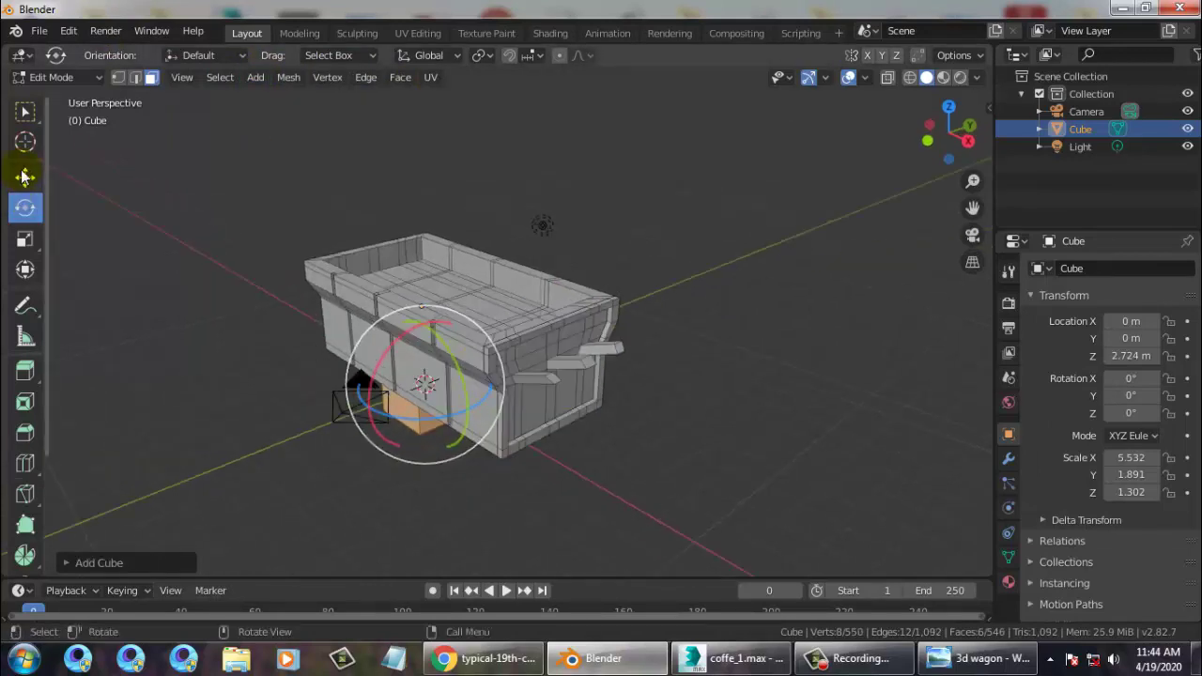
# Move the new cube clear of the wagon body, out in front of its front end.
pyautogui.click(24, 176)
pyautogui.moveTo(473, 415); pyautogui.dragTo(691, 434)
pyautogui.scroll(2, 674, 458)
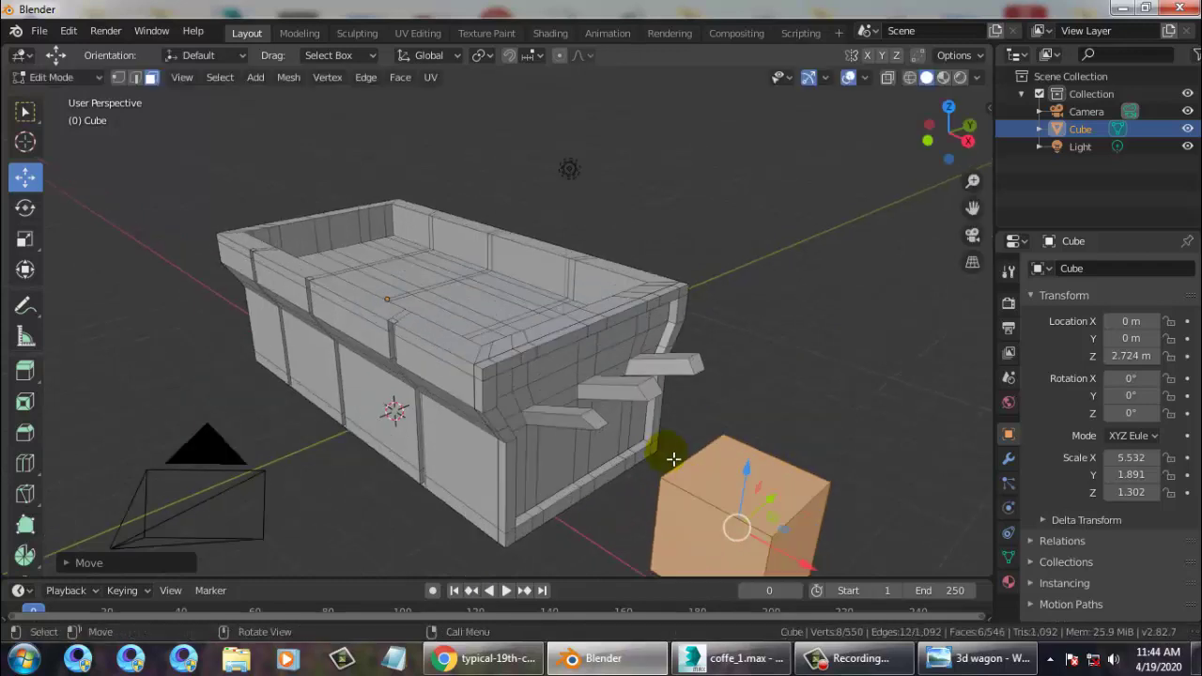
pyautogui.scroll(-1, 763, 468)
pyautogui.moveTo(763, 469); pyautogui.dragTo(731, 455, button='middle')
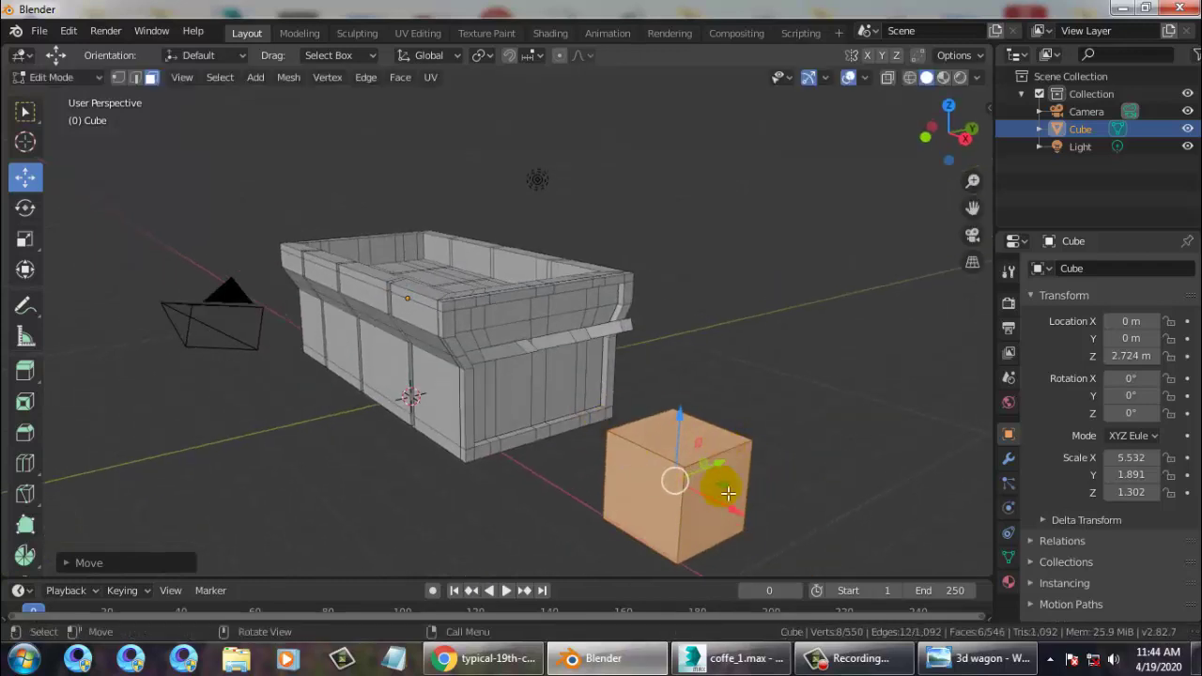
# Scale the cube down along Z and X into a thin board, checking the wagon reference image for its proportions.
pyautogui.click(26, 241)
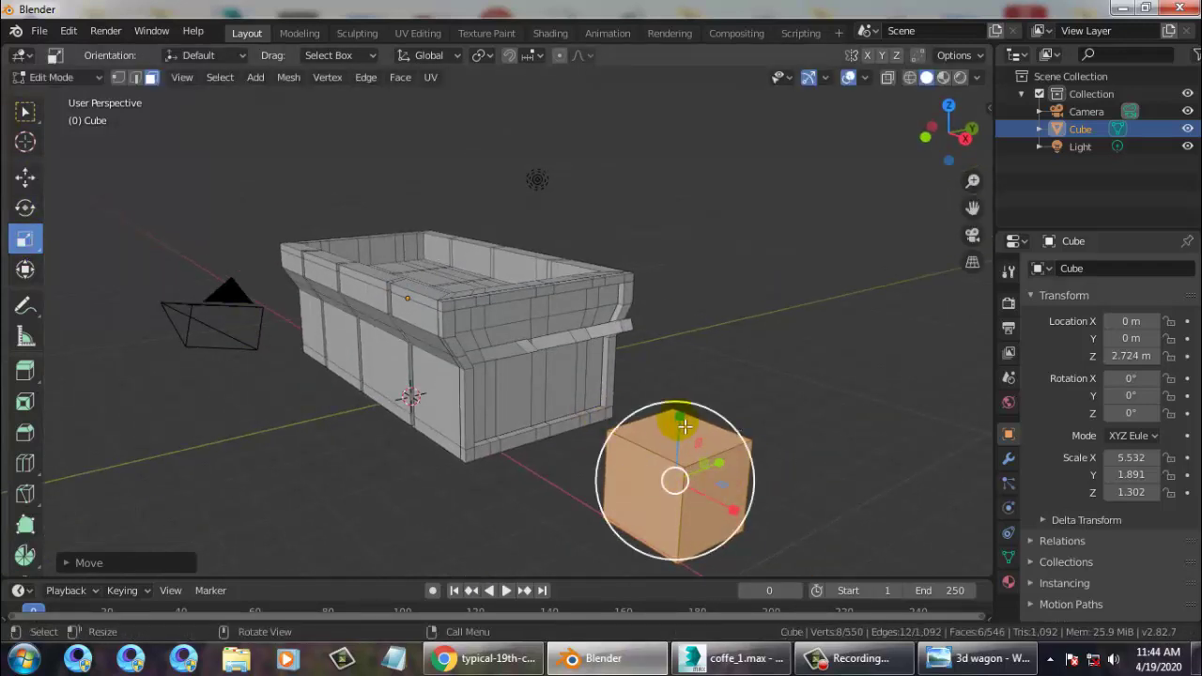
pyautogui.moveTo(680, 418); pyautogui.dragTo(678, 447)
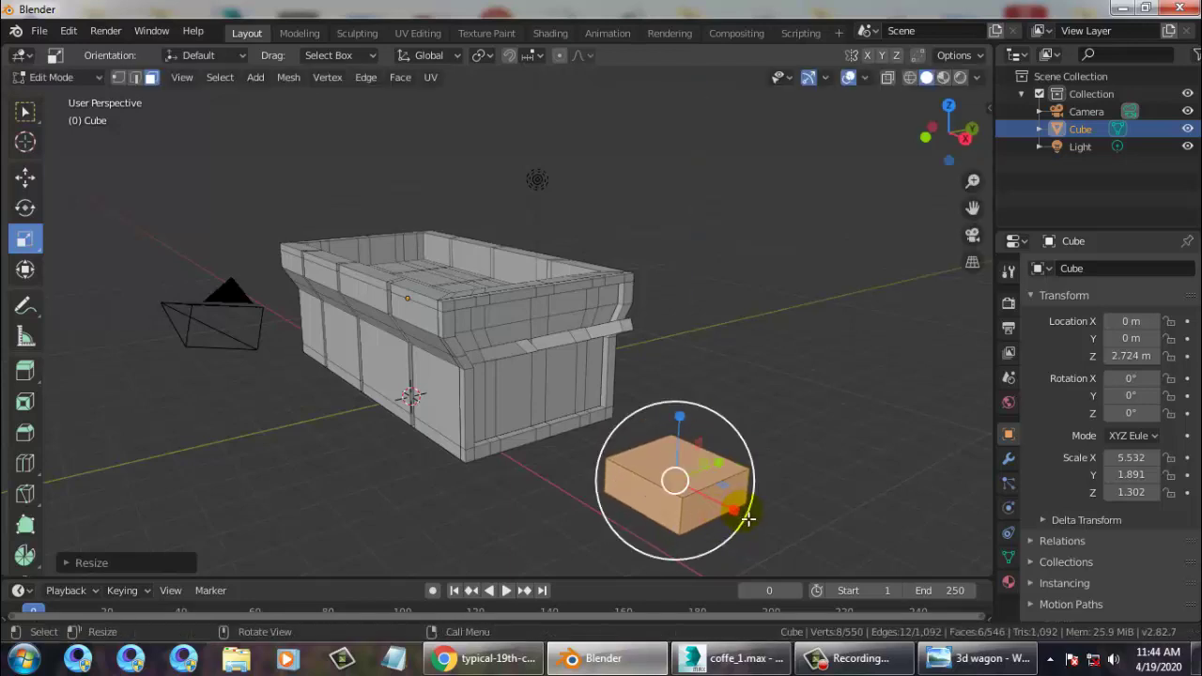
pyautogui.moveTo(731, 513); pyautogui.dragTo(691, 489)
pyautogui.moveTo(682, 425); pyautogui.dragTo(695, 467)
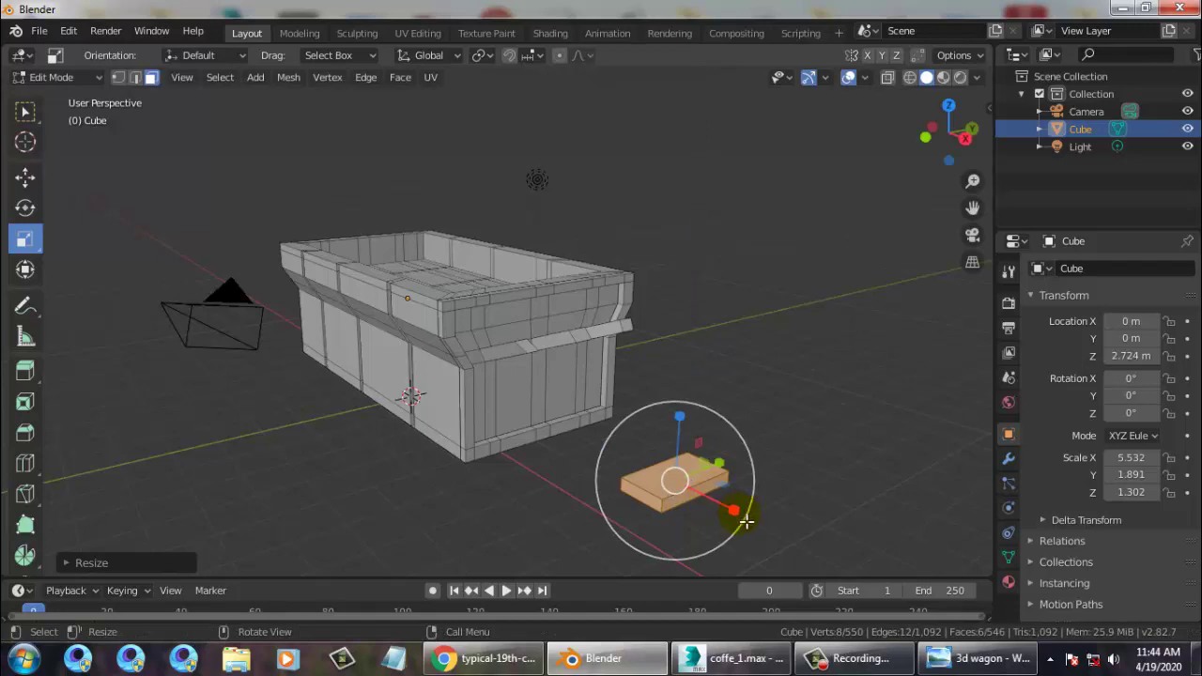
pyautogui.moveTo(745, 522); pyautogui.dragTo(737, 517)
pyautogui.click(977, 659)
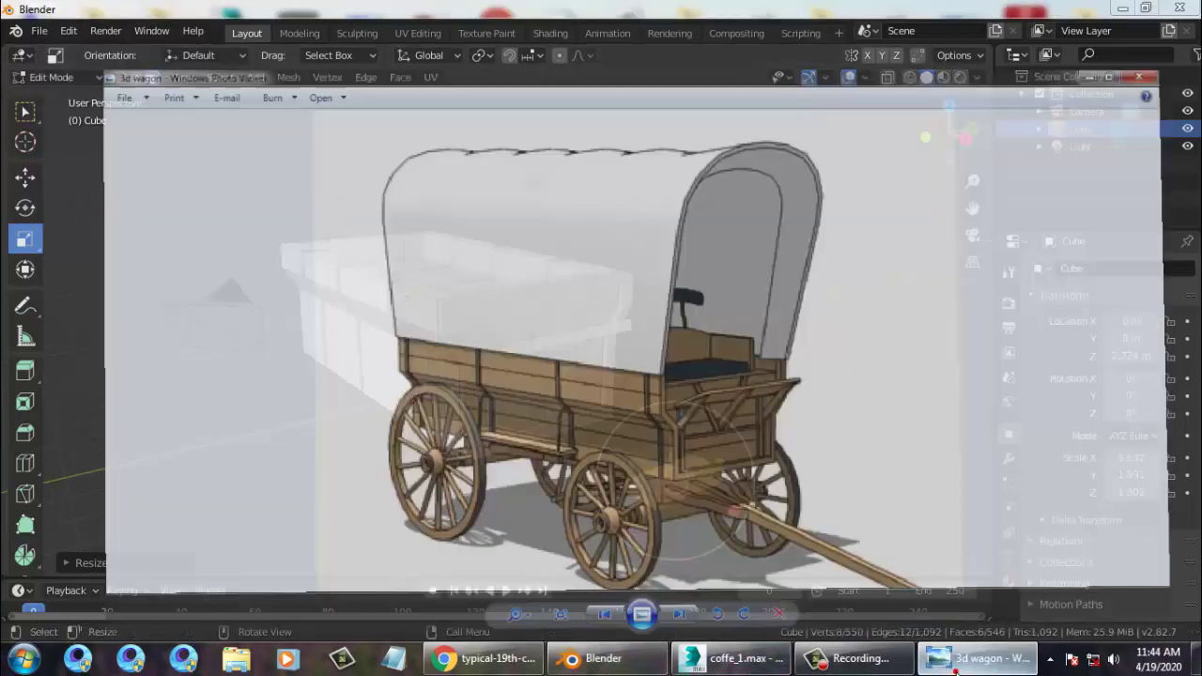
pyautogui.click(949, 662)
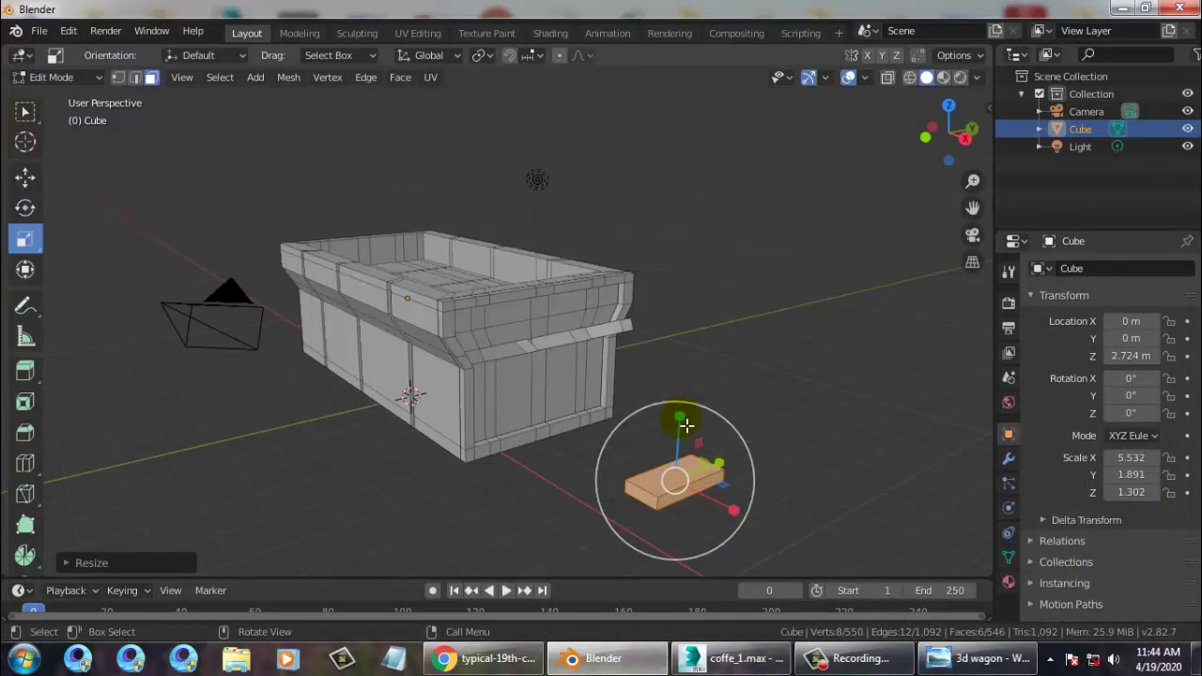
pyautogui.moveTo(684, 421); pyautogui.dragTo(685, 455)
pyautogui.moveTo(693, 413); pyautogui.dragTo(730, 404, button='middle')
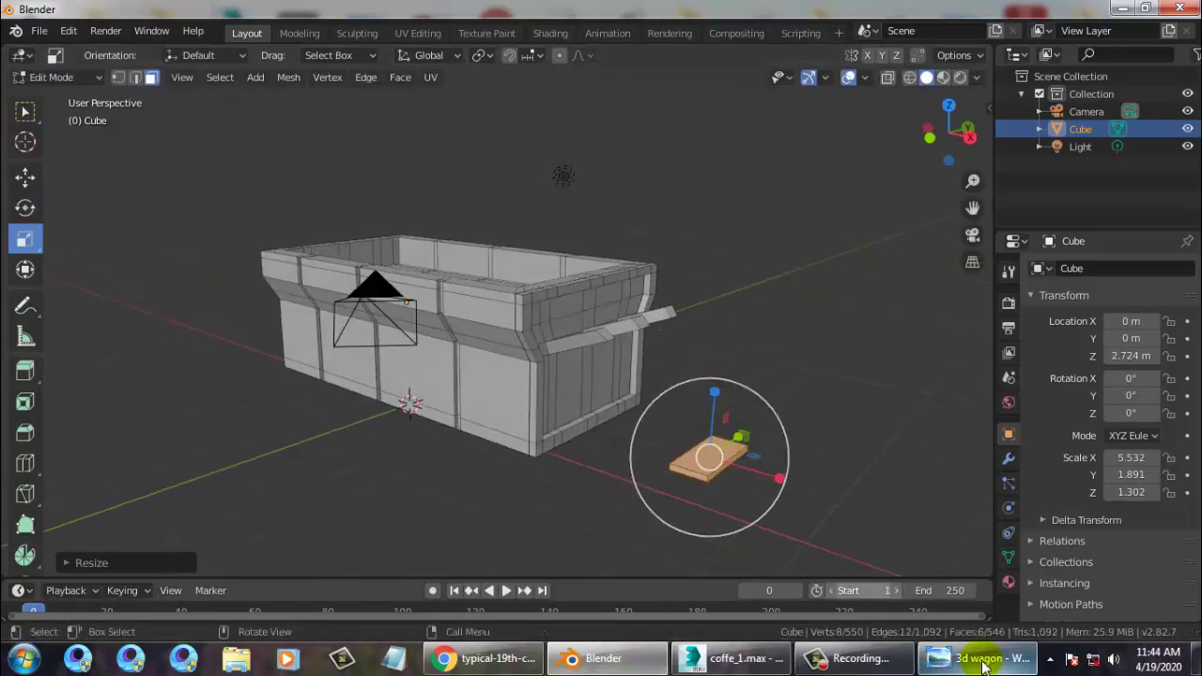
pyautogui.click(984, 662)
pyautogui.click(989, 659)
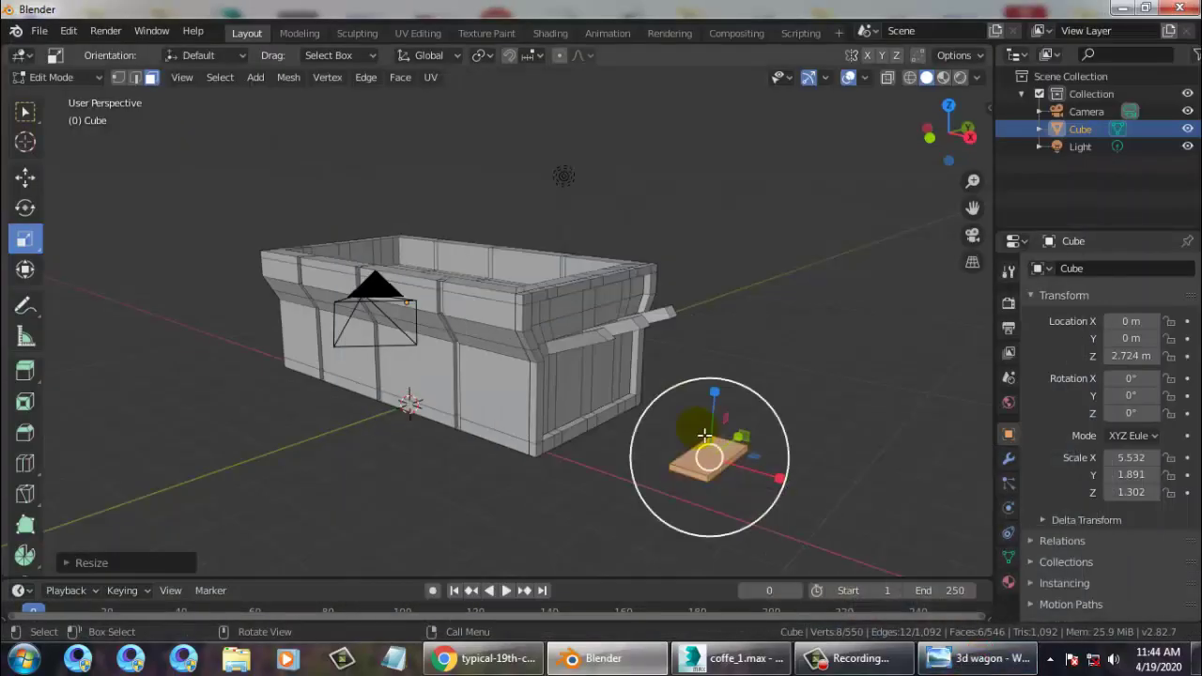
# Raise the board to the height of the support arms and move it along X and Y to their outer ends.
pyautogui.click(25, 179)
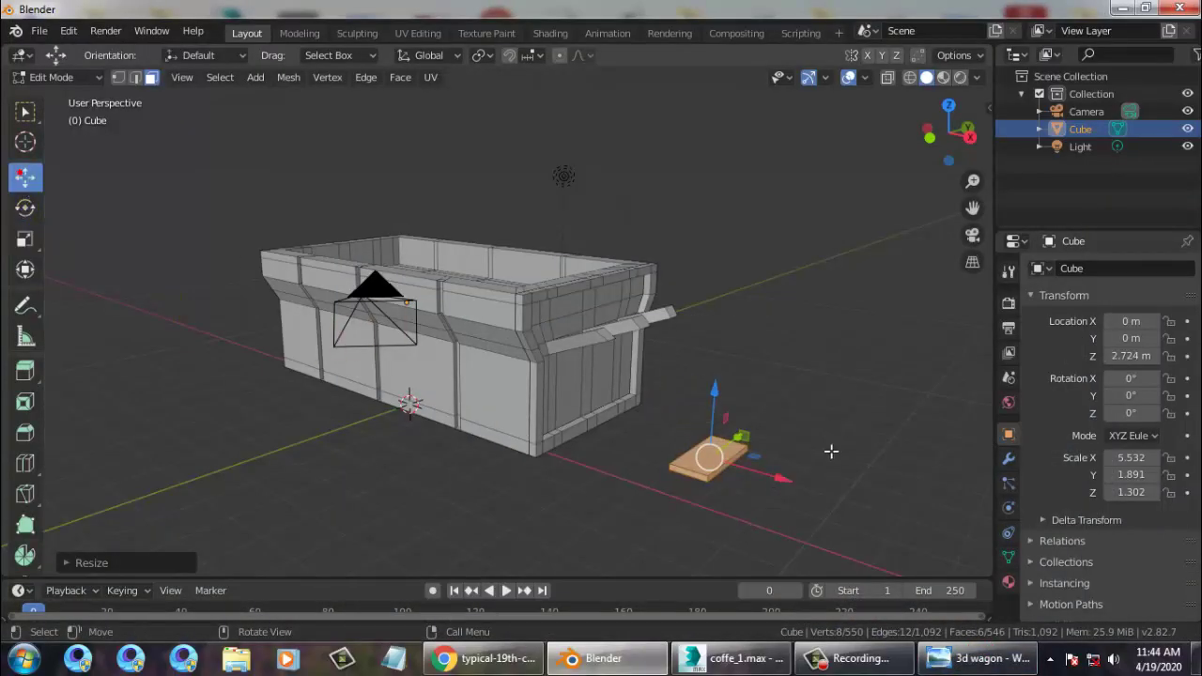
pyautogui.moveTo(731, 394); pyautogui.dragTo(697, 255)
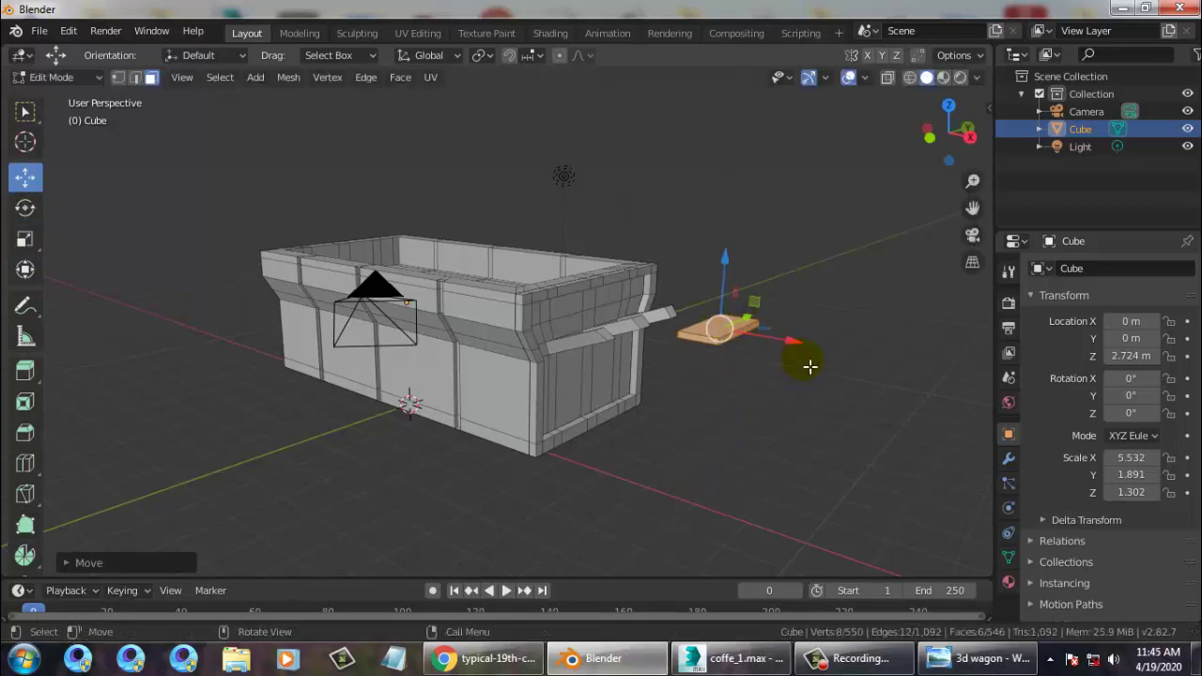
pyautogui.moveTo(797, 348); pyautogui.dragTo(776, 362)
pyautogui.moveTo(776, 362); pyautogui.dragTo(673, 423, button='middle')
pyautogui.moveTo(641, 443); pyautogui.dragTo(500, 455)
pyautogui.moveTo(698, 357); pyautogui.dragTo(774, 333, button='middle')
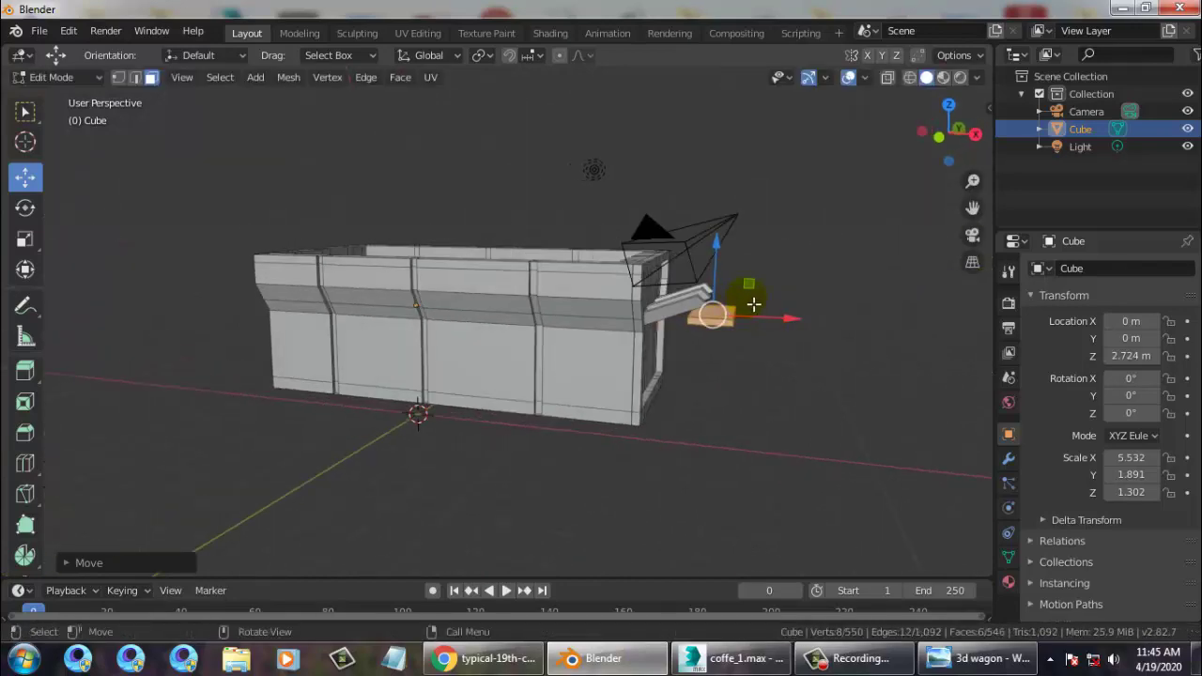
# Enlarge the board along X and lengthen it along Y so it spans the three support arms.
pyautogui.scroll(5, 754, 304)
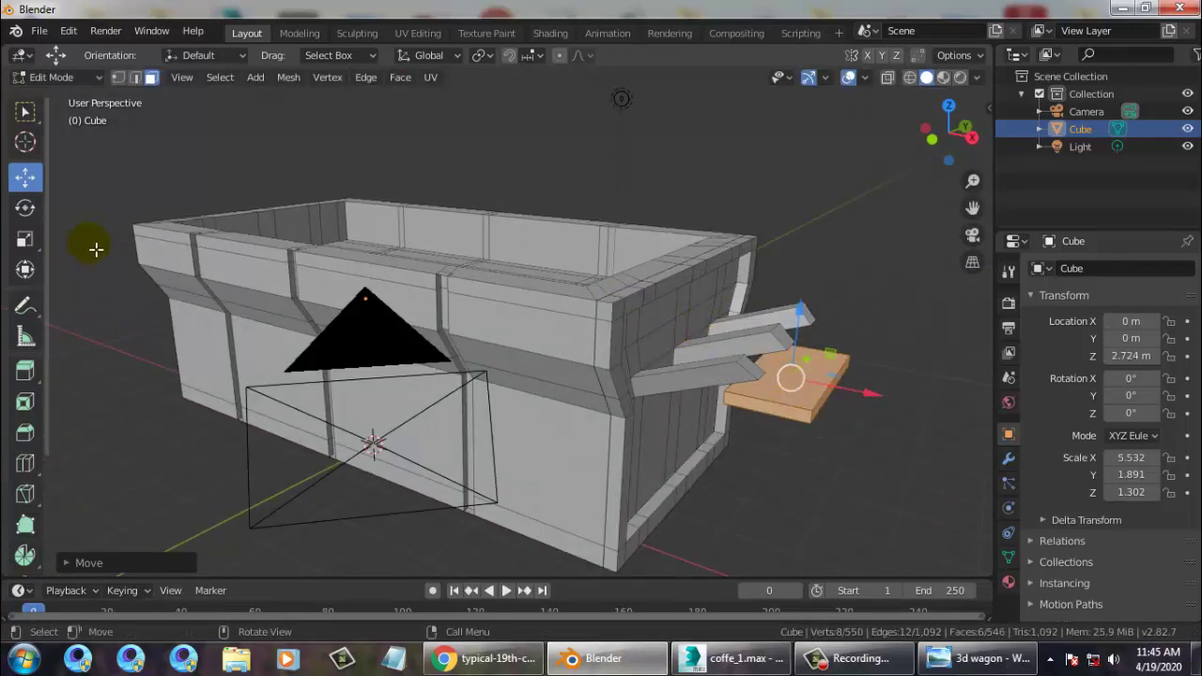
pyautogui.click(25, 239)
pyautogui.moveTo(871, 398); pyautogui.dragTo(902, 404)
pyautogui.moveTo(902, 404); pyautogui.dragTo(685, 397, button='middle')
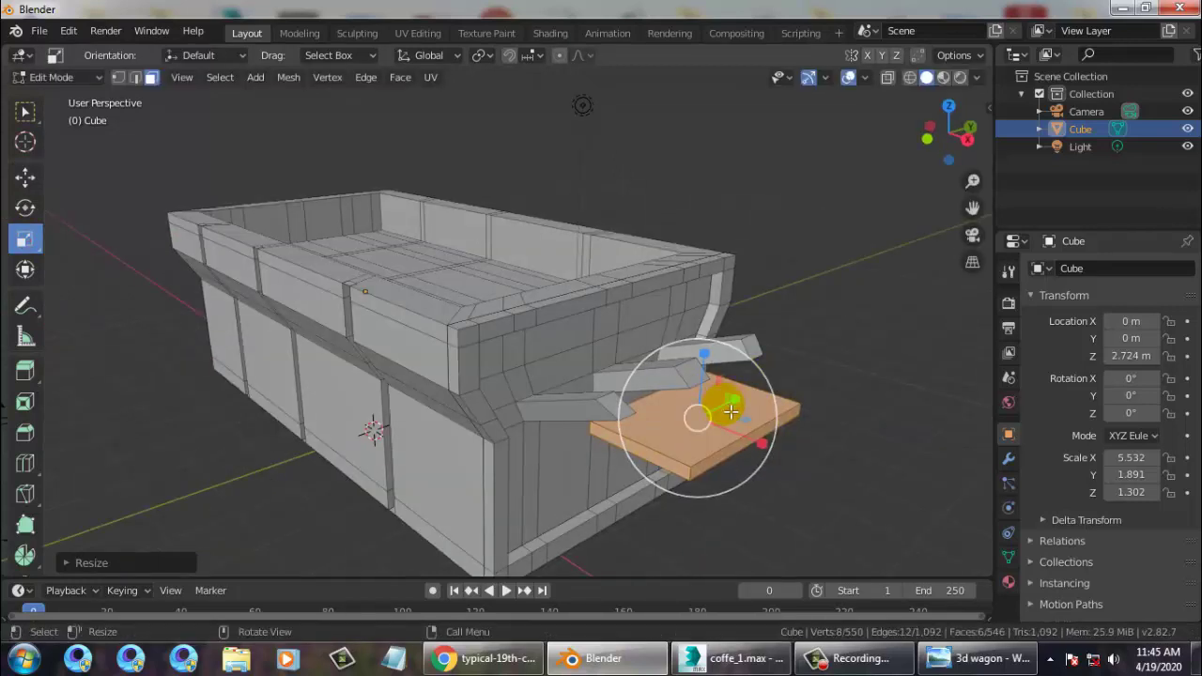
pyautogui.moveTo(740, 408)
pyautogui.mouseDown()
pyautogui.moveTo(779, 386)
pyautogui.moveTo(773, 376)
pyautogui.moveTo(738, 407)
pyautogui.moveTo(770, 397)
pyautogui.moveTo(732, 406)
pyautogui.mouseUp()
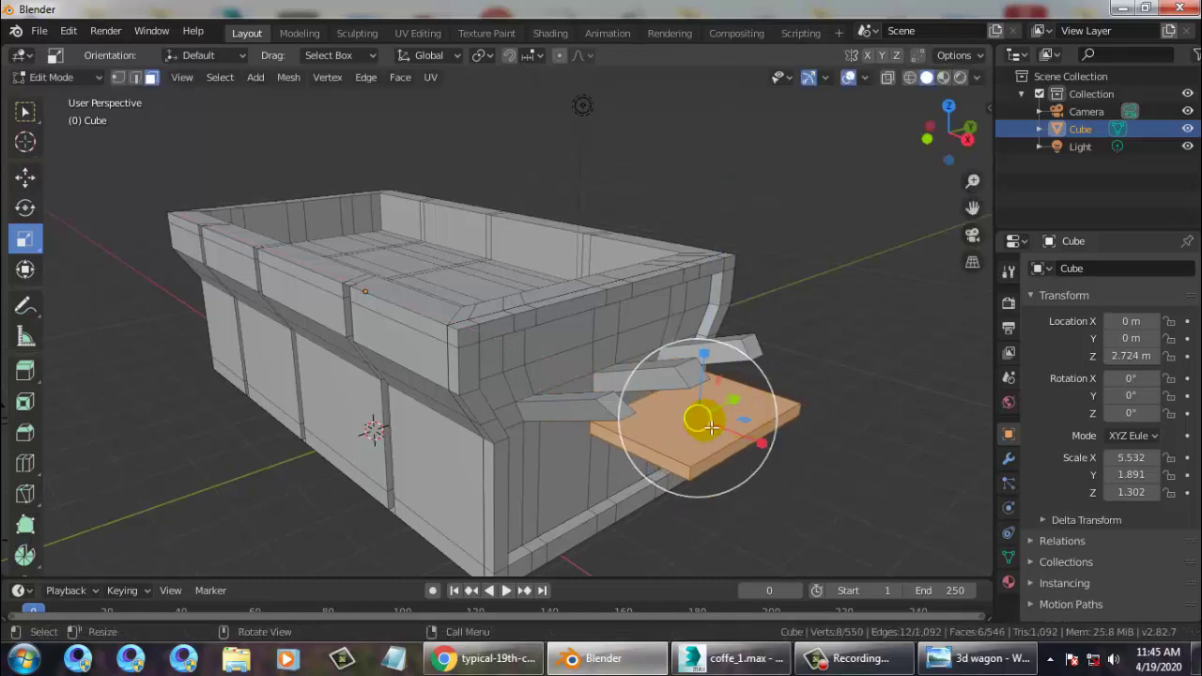
pyautogui.moveTo(733, 406); pyautogui.dragTo(445, 452, button='middle')
pyautogui.moveTo(467, 435); pyautogui.dragTo(508, 406)
pyautogui.moveTo(509, 406); pyautogui.dragTo(798, 298, button='middle')
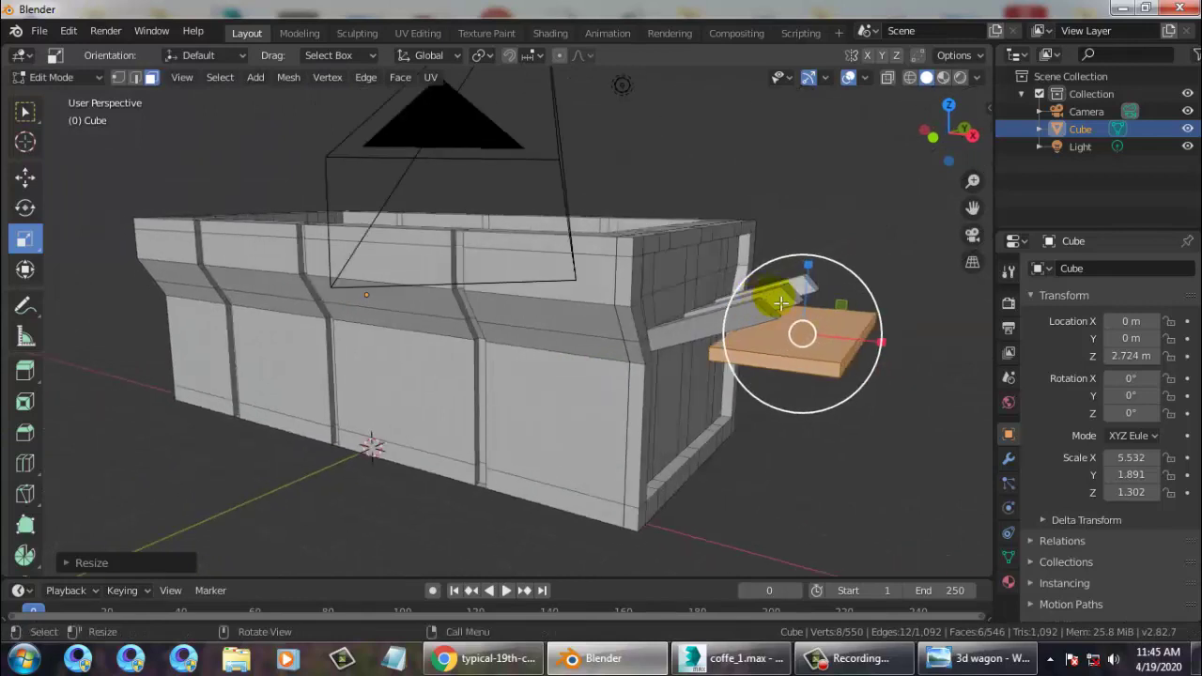
# Raise the board onto the support arms, move it closer to the wagon's front end, and compare it with the reference image.
pyautogui.click(24, 176)
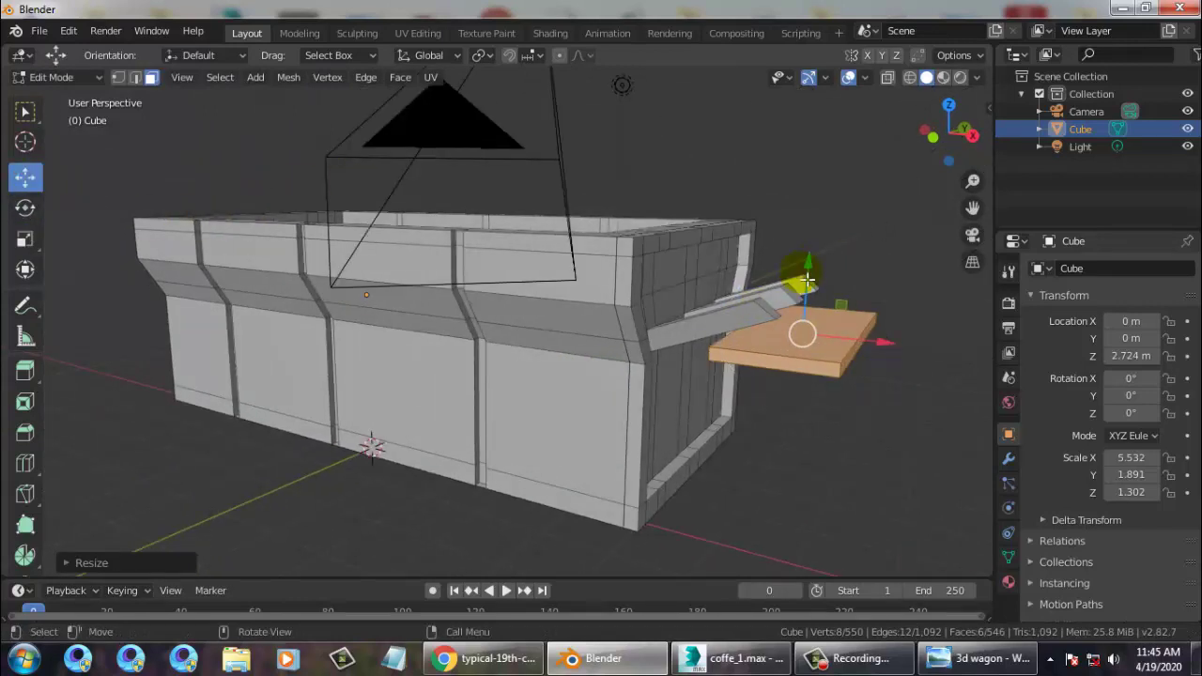
pyautogui.moveTo(806, 273); pyautogui.dragTo(805, 218)
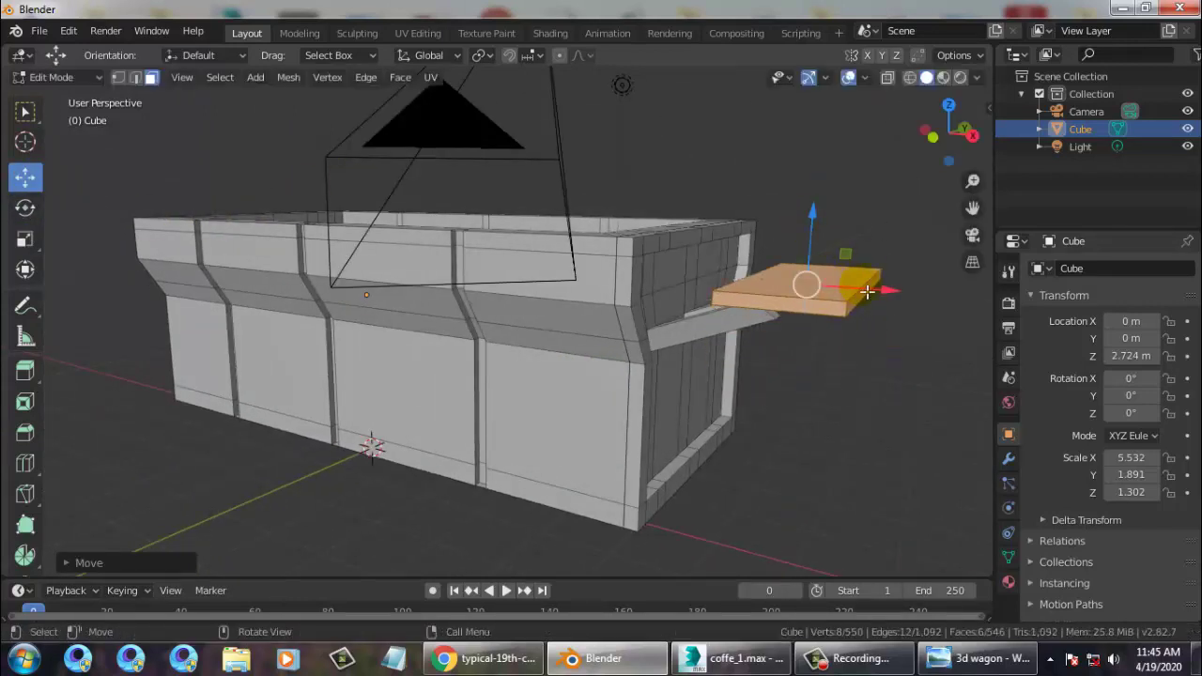
pyautogui.moveTo(867, 292); pyautogui.dragTo(817, 302)
pyautogui.moveTo(877, 309); pyautogui.dragTo(825, 345, button='middle')
pyautogui.moveTo(898, 358); pyautogui.dragTo(866, 306, button='middle')
pyautogui.scroll(-5, 864, 314)
pyautogui.moveTo(638, 329); pyautogui.dragTo(545, 344, button='middle')
pyautogui.scroll(3, 547, 342)
pyautogui.moveTo(700, 329); pyautogui.dragTo(625, 325, button='middle')
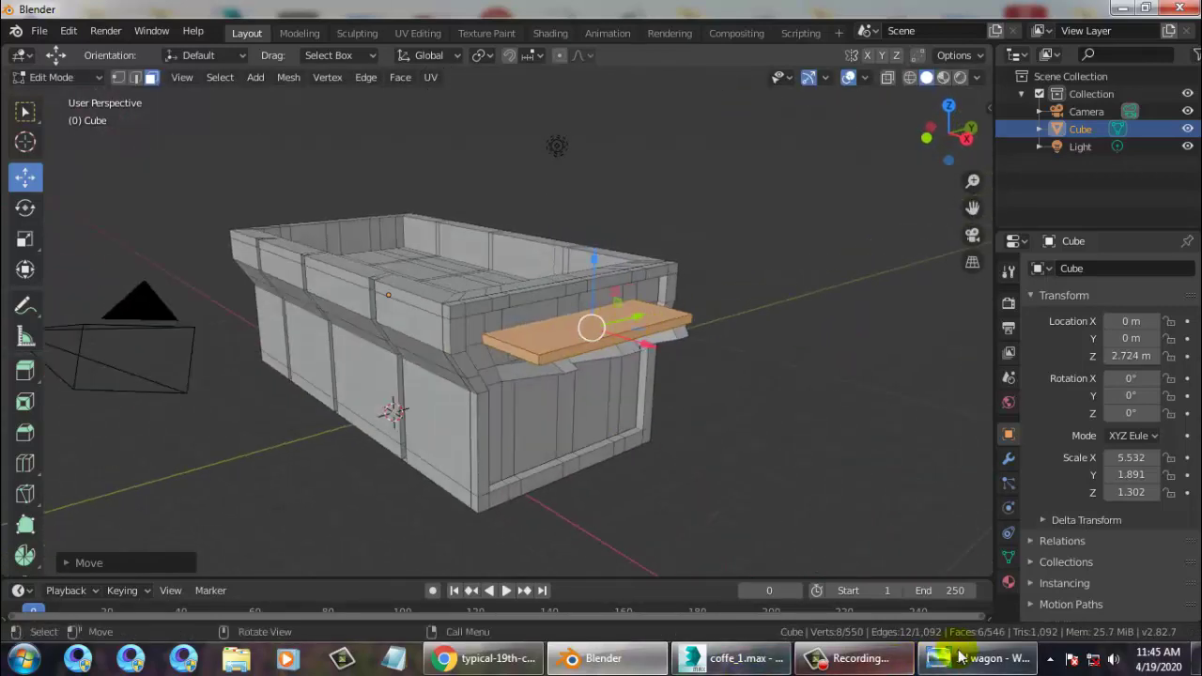
pyautogui.click(1009, 657)
pyautogui.click(1011, 656)
# Select the end faces of the three support arms, then lower them and pull them back beneath the board.
pyautogui.scroll(1, 733, 399)
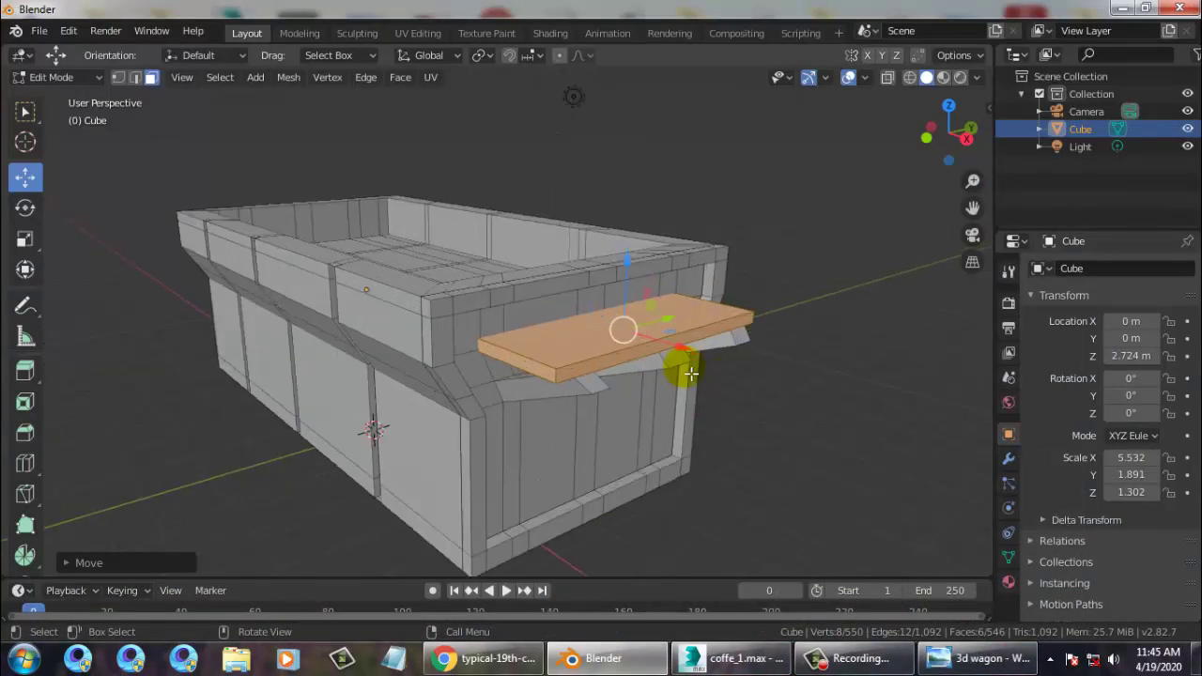
pyautogui.click(552, 401)
pyautogui.moveTo(723, 381); pyautogui.dragTo(771, 360, button='middle')
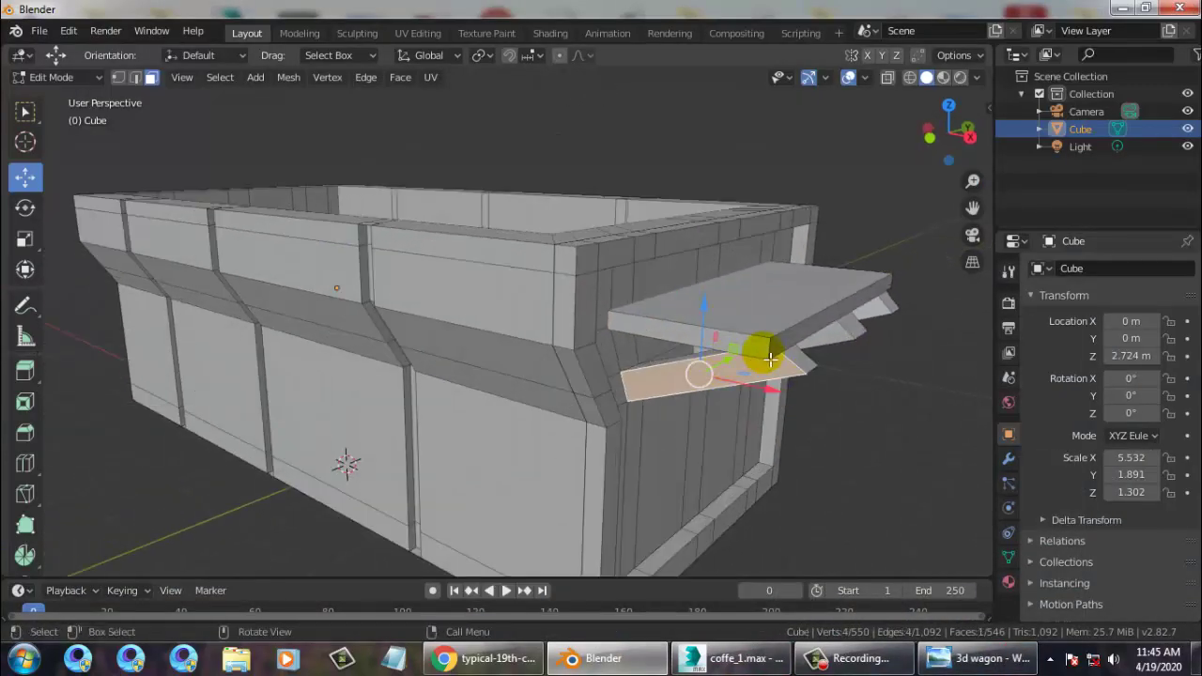
pyautogui.click(808, 365)
pyautogui.keyDown('ctrl'); pyautogui.click(865, 324); pyautogui.keyUp('ctrl')
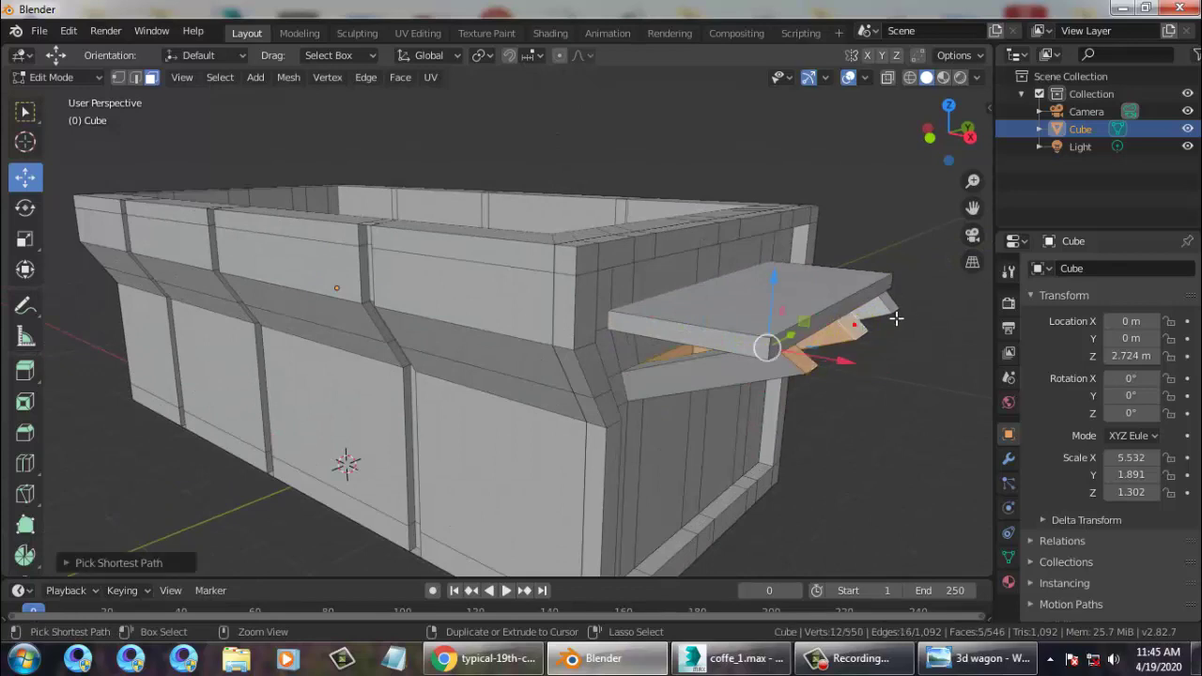
pyautogui.click(891, 308)
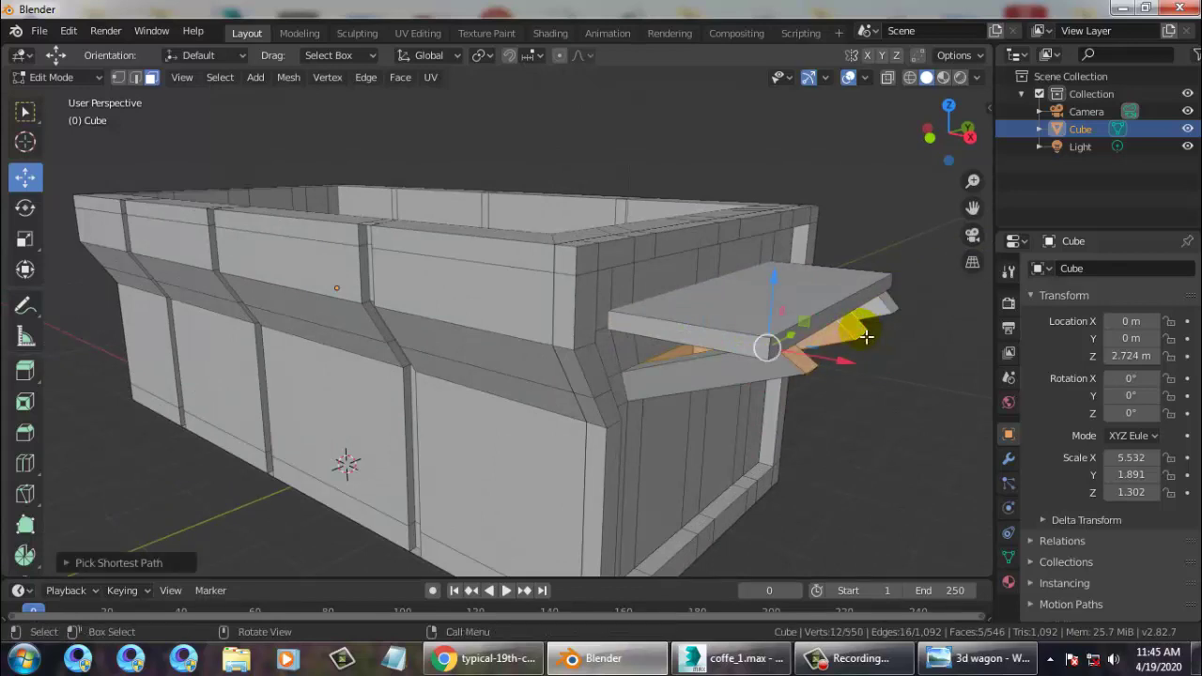
pyautogui.keyDown('shift'); pyautogui.click(806, 360); pyautogui.keyUp('shift')
pyautogui.keyDown('shift'); pyautogui.click(892, 309); pyautogui.keyUp('shift')
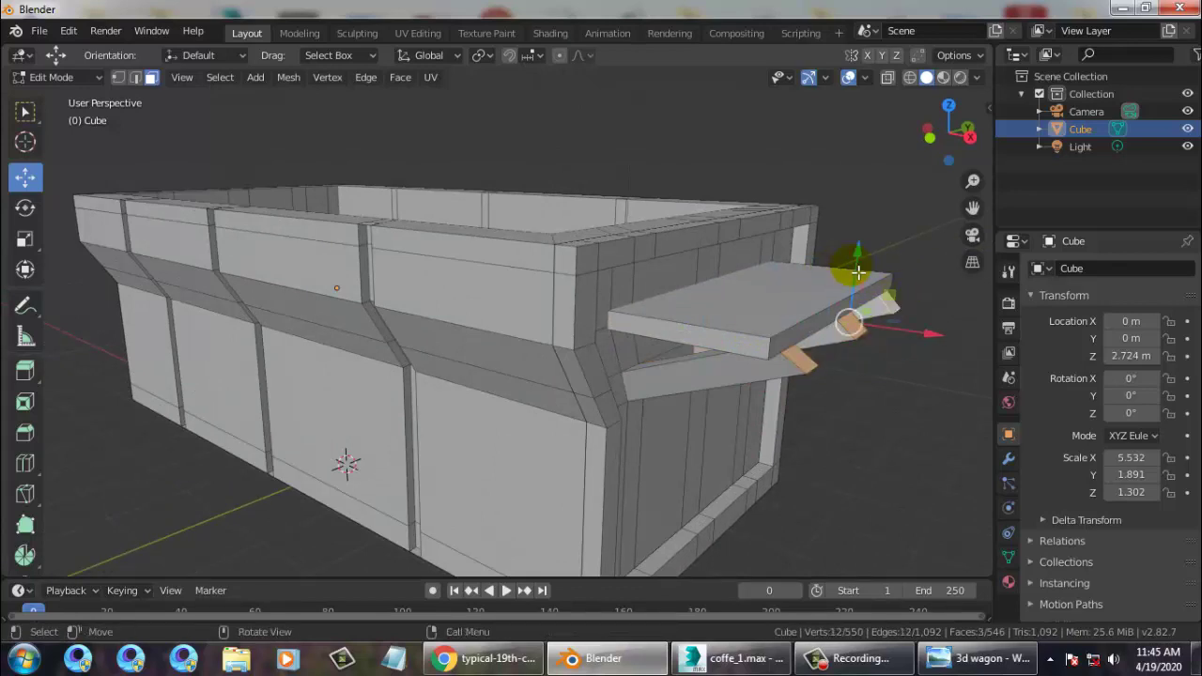
pyautogui.moveTo(856, 270); pyautogui.dragTo(861, 294)
pyautogui.moveTo(924, 371); pyautogui.dragTo(823, 288)
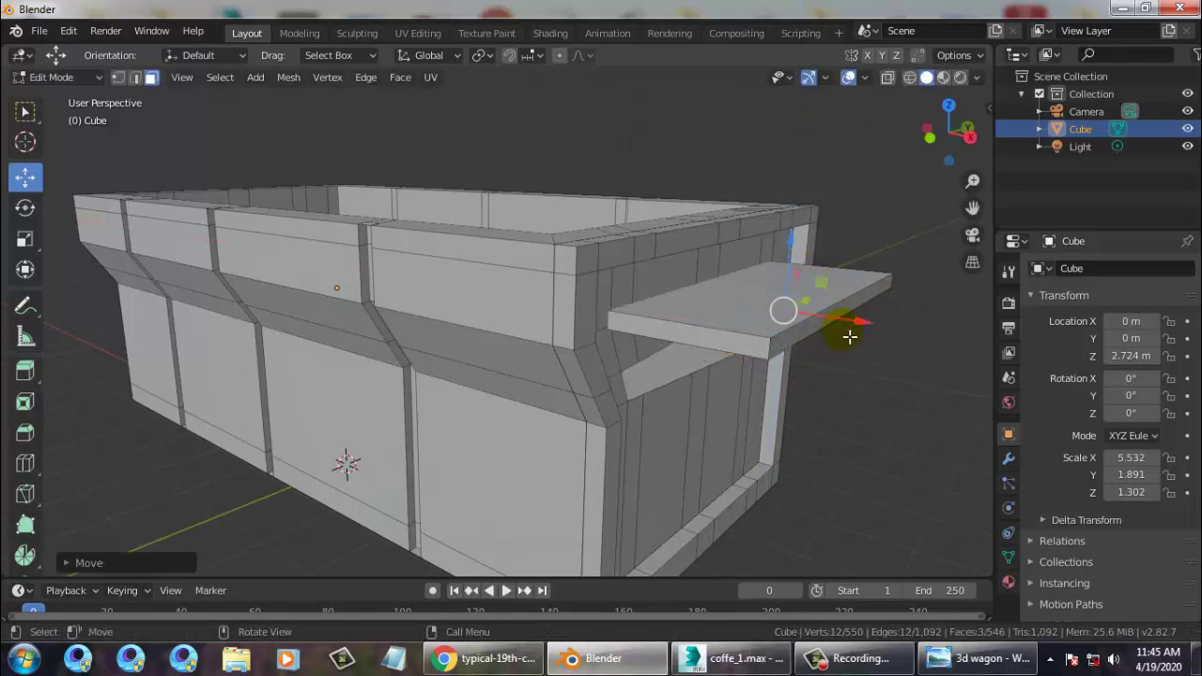
pyautogui.moveTo(849, 330); pyautogui.dragTo(873, 329)
# Compare the footboard and support arms at the wagon's front end with the reference image.
pyautogui.scroll(-5, 841, 345)
pyautogui.moveTo(825, 358); pyautogui.dragTo(741, 341, button='middle')
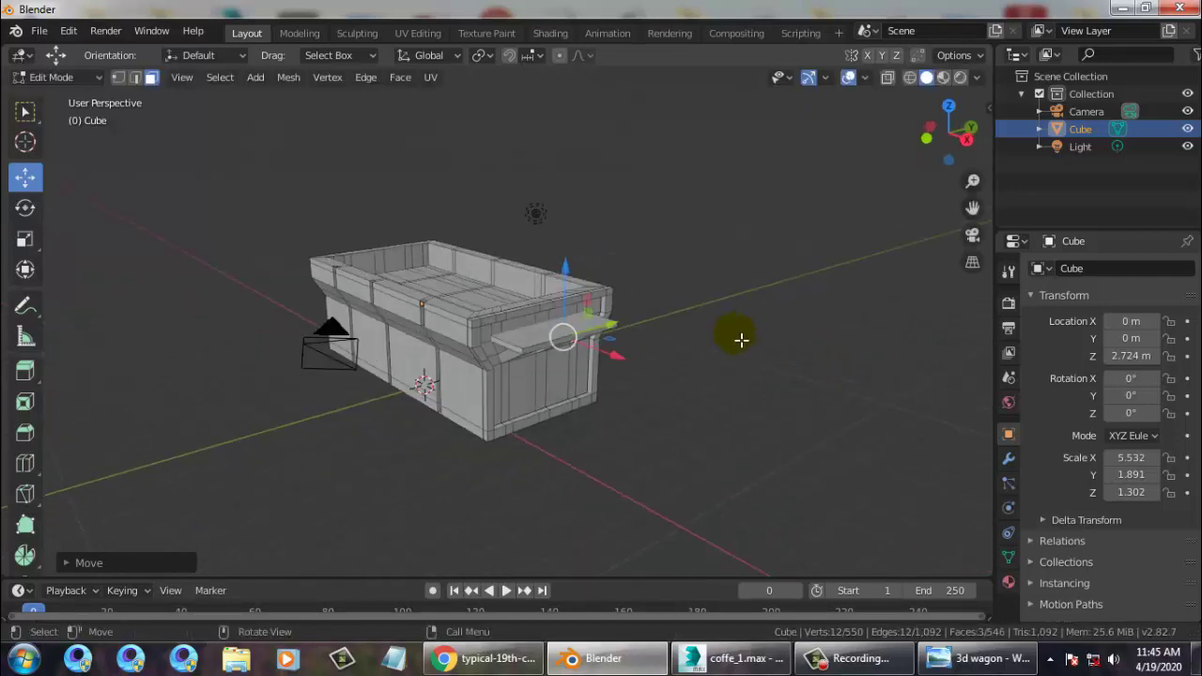
pyautogui.scroll(2, 741, 341)
pyautogui.click(968, 668)
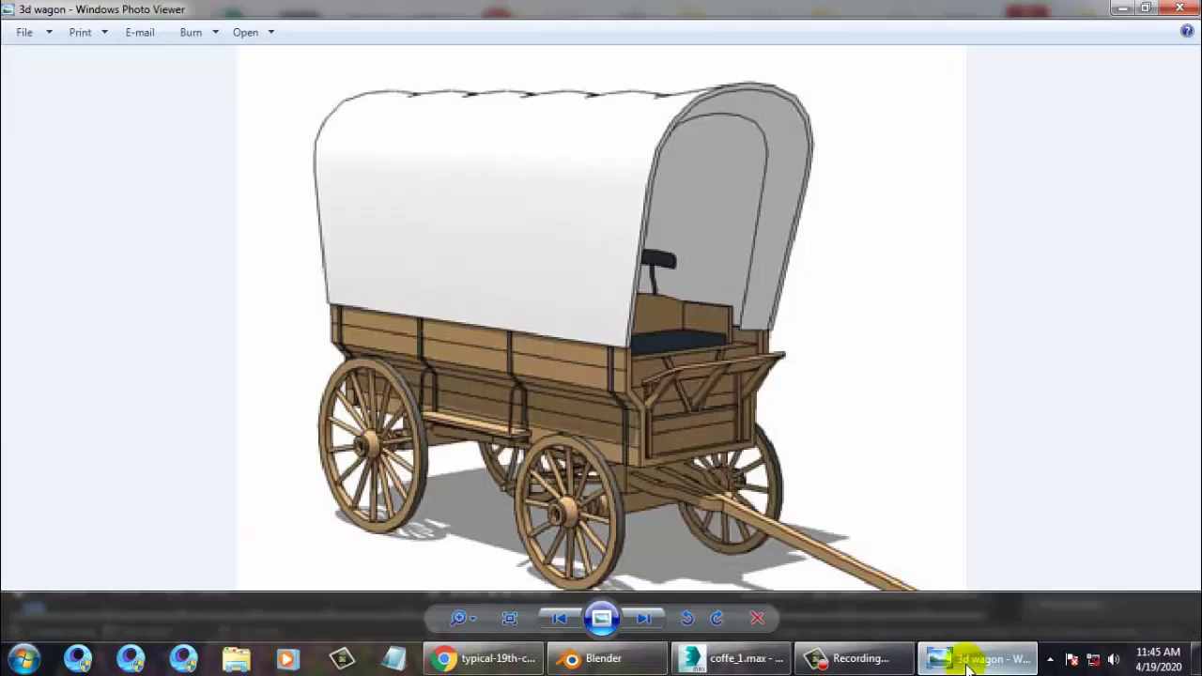
pyautogui.click(968, 668)
pyautogui.scroll(2, 666, 370)
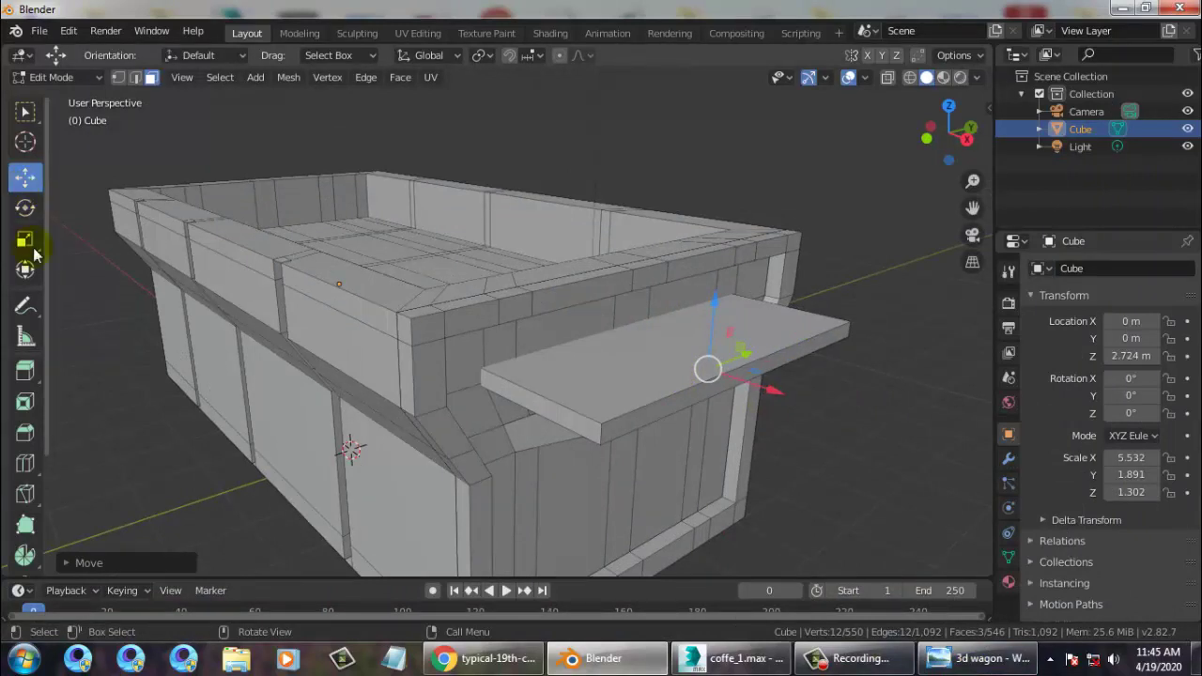
# Test selecting the footboard in Object Mode, then return to Edit Mode and select the board's top face.
pyautogui.click(99, 78)
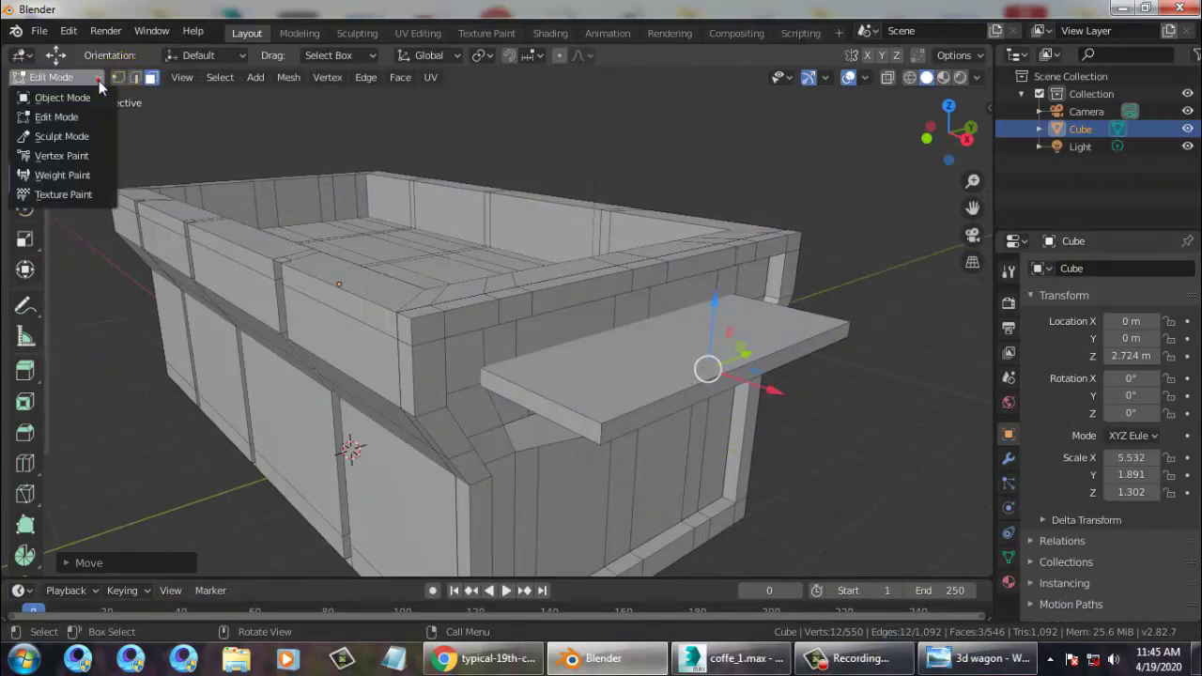
pyautogui.click(58, 98)
pyautogui.hotkey('alt', 'a')
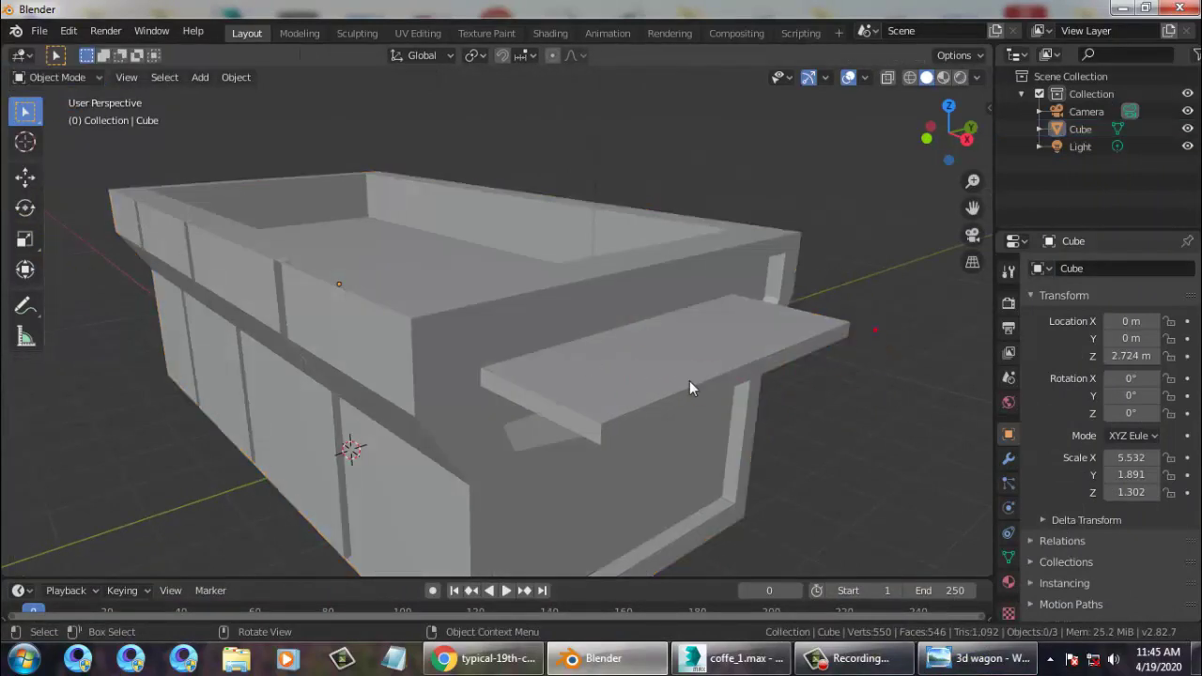
pyautogui.click(689, 380)
pyautogui.click(63, 77)
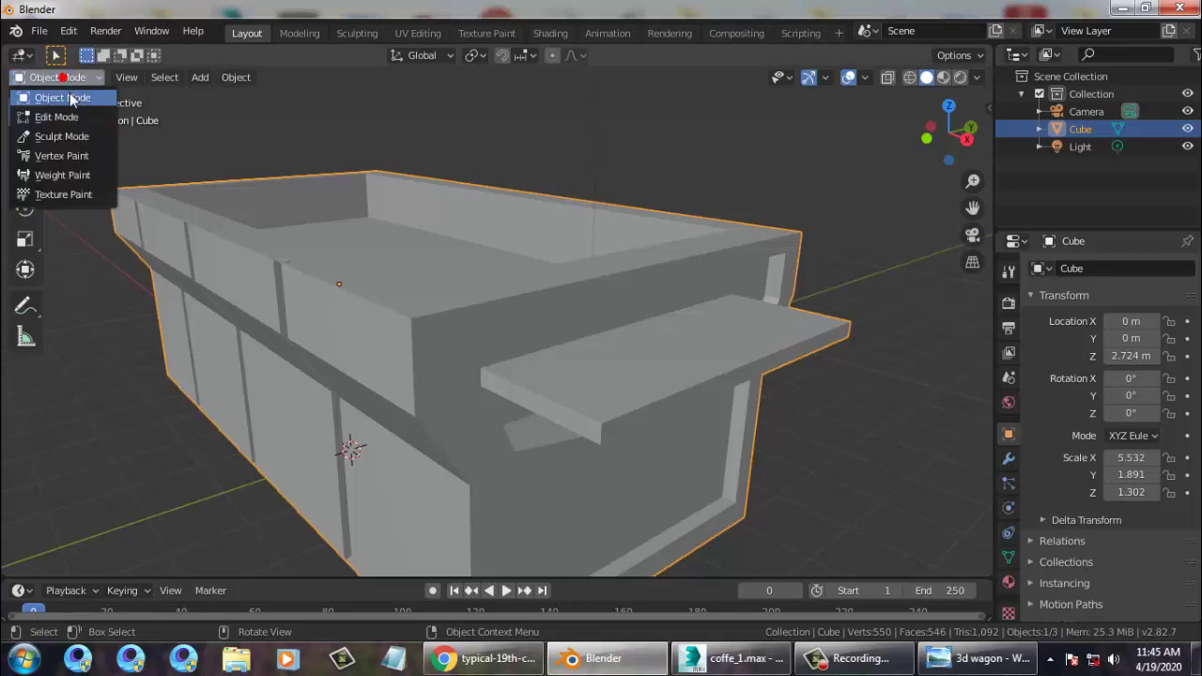
pyautogui.click(57, 116)
pyautogui.click(616, 395)
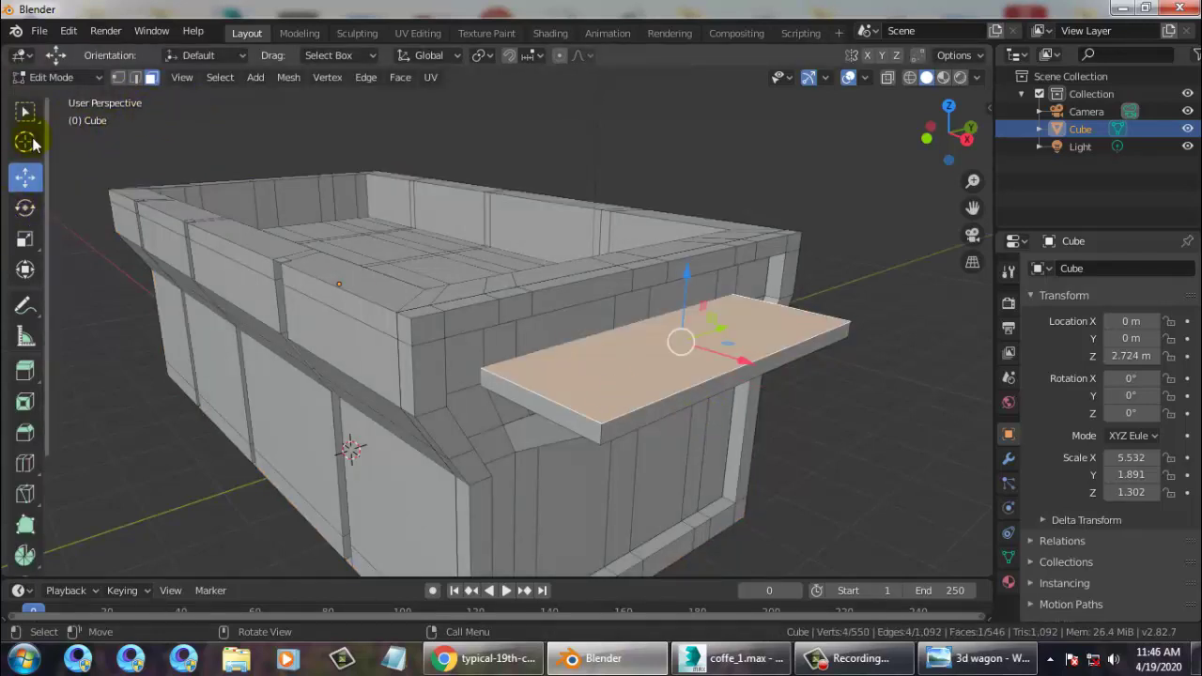
# Switch to Object Mode and reopen the wagon's mesh data for editing from the outliner.
pyautogui.click(52, 77)
pyautogui.click(55, 97)
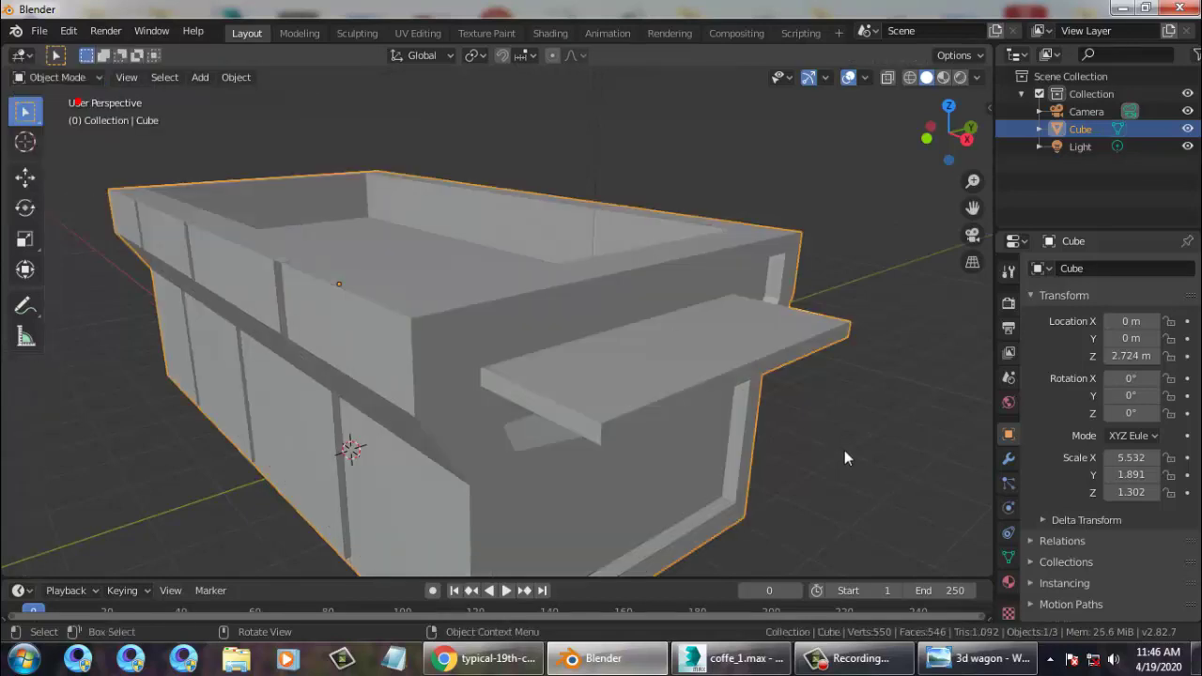
pyautogui.click(721, 335)
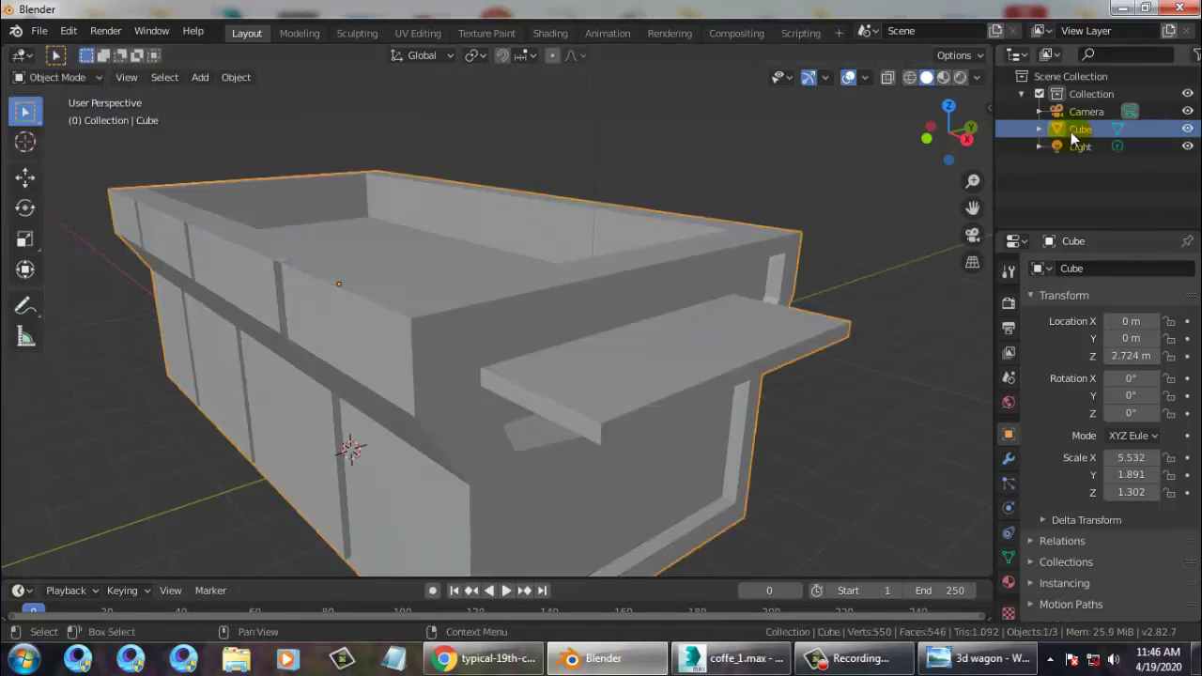
pyautogui.click(1038, 130)
pyautogui.click(1117, 147)
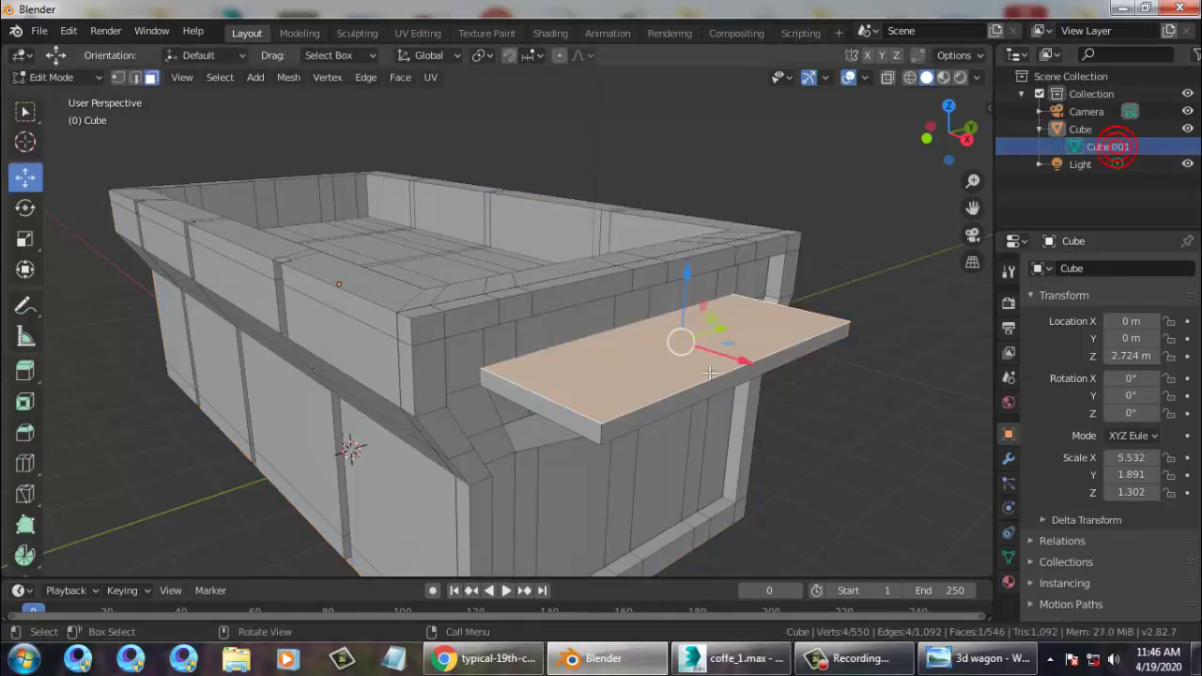
# Select all faces of the footboard at the wagon's front end and rotate it so the board tilts slightly.
pyautogui.click(655, 413)
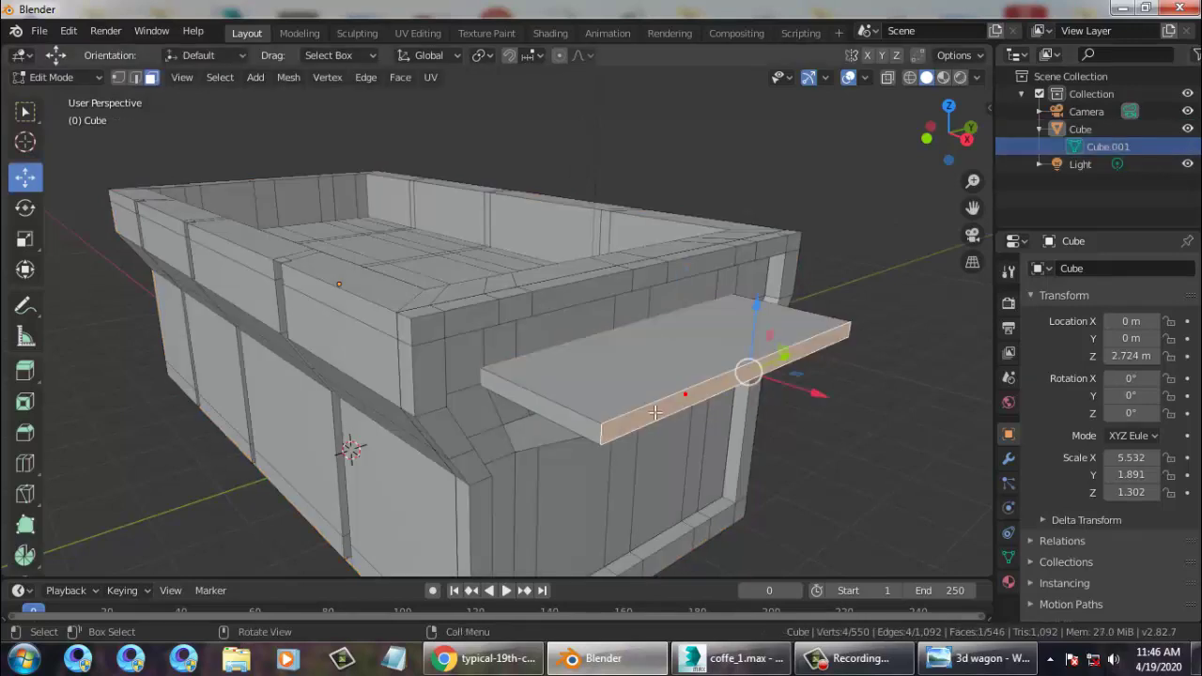
pyautogui.keyDown('ctrl'); pyautogui.click(662, 393); pyautogui.keyUp('ctrl')
pyautogui.keyDown('ctrl'); pyautogui.click(578, 419); pyautogui.keyUp('ctrl')
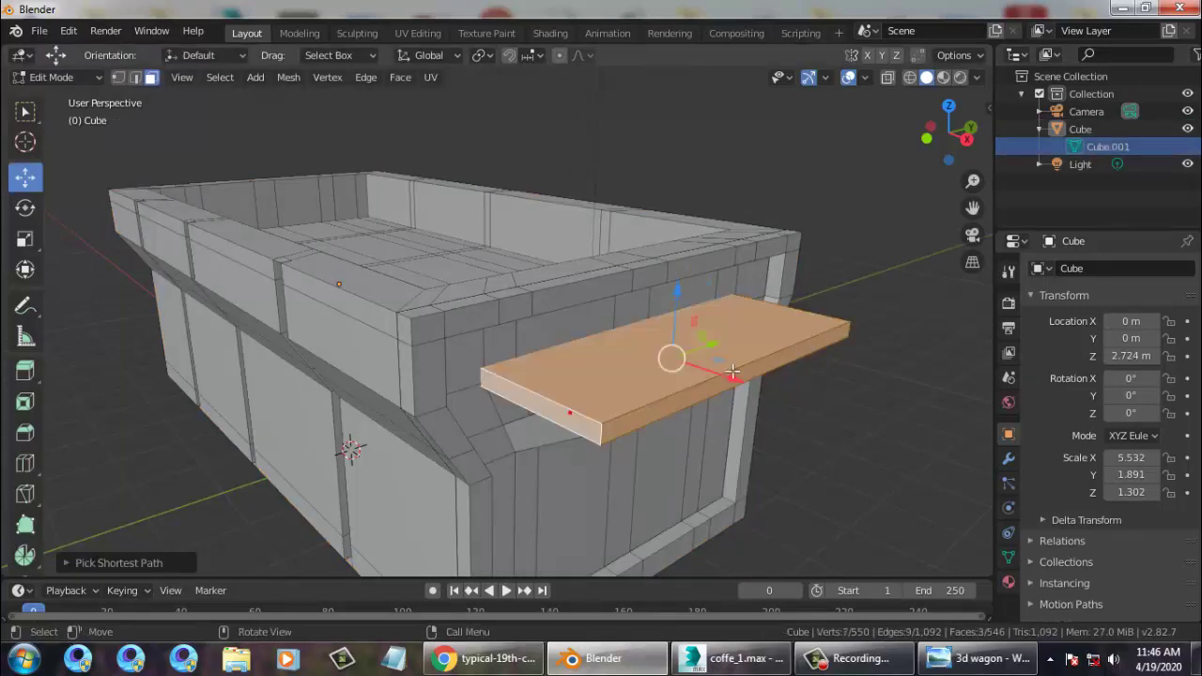
pyautogui.moveTo(575, 421); pyautogui.dragTo(736, 328, button='middle')
pyautogui.keyDown('ctrl'); pyautogui.click(648, 166); pyautogui.keyUp('ctrl')
pyautogui.moveTo(823, 209); pyautogui.dragTo(703, 228, button='middle')
pyautogui.keyDown('ctrl'); pyautogui.click(335, 293); pyautogui.keyUp('ctrl')
pyautogui.moveTo(335, 293); pyautogui.dragTo(464, 295, button='middle')
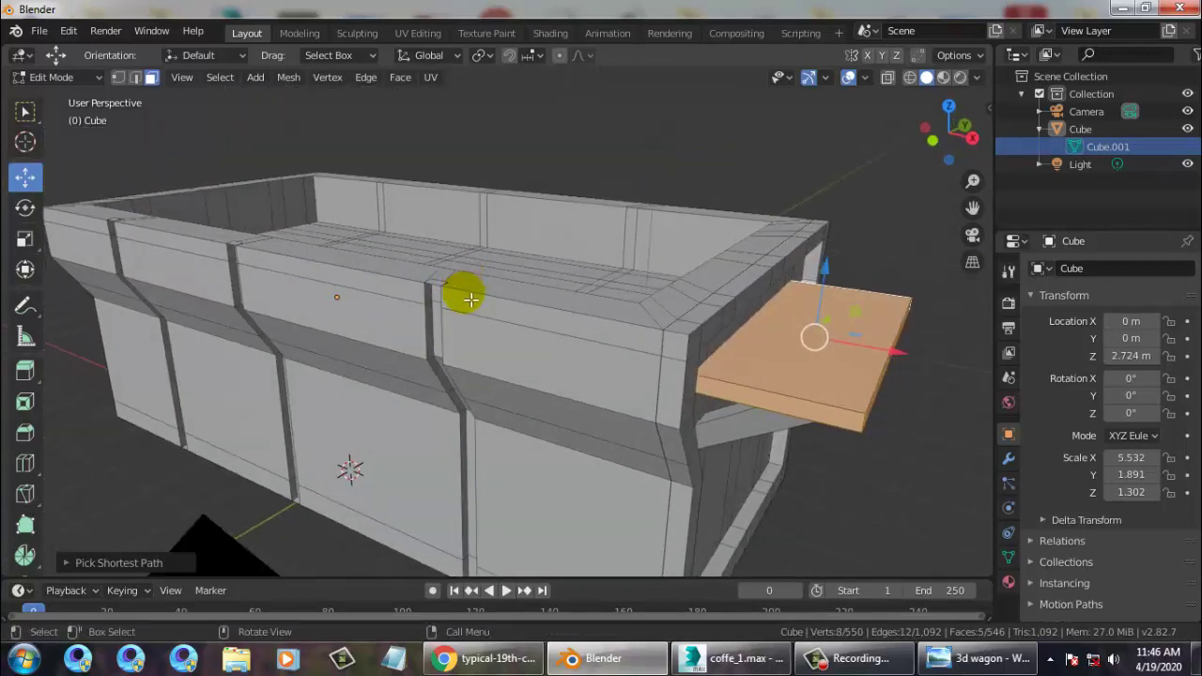
pyautogui.click(26, 207)
pyautogui.moveTo(843, 293)
pyautogui.mouseDown()
pyautogui.moveTo(835, 272)
pyautogui.moveTo(842, 277)
pyautogui.mouseUp()
pyautogui.click(969, 422)
# Select the end faces of the three support arms beneath the footboard.
pyautogui.scroll(-3, 765, 349)
pyautogui.moveTo(653, 328)
pyautogui.mouseDown(button='middle')
pyautogui.moveTo(751, 300)
pyautogui.moveTo(708, 297)
pyautogui.moveTo(725, 298)
pyautogui.moveTo(615, 344)
pyautogui.moveTo(658, 316)
pyautogui.moveTo(649, 339)
pyautogui.moveTo(730, 333)
pyautogui.moveTo(672, 343)
pyautogui.mouseUp(button='middle')
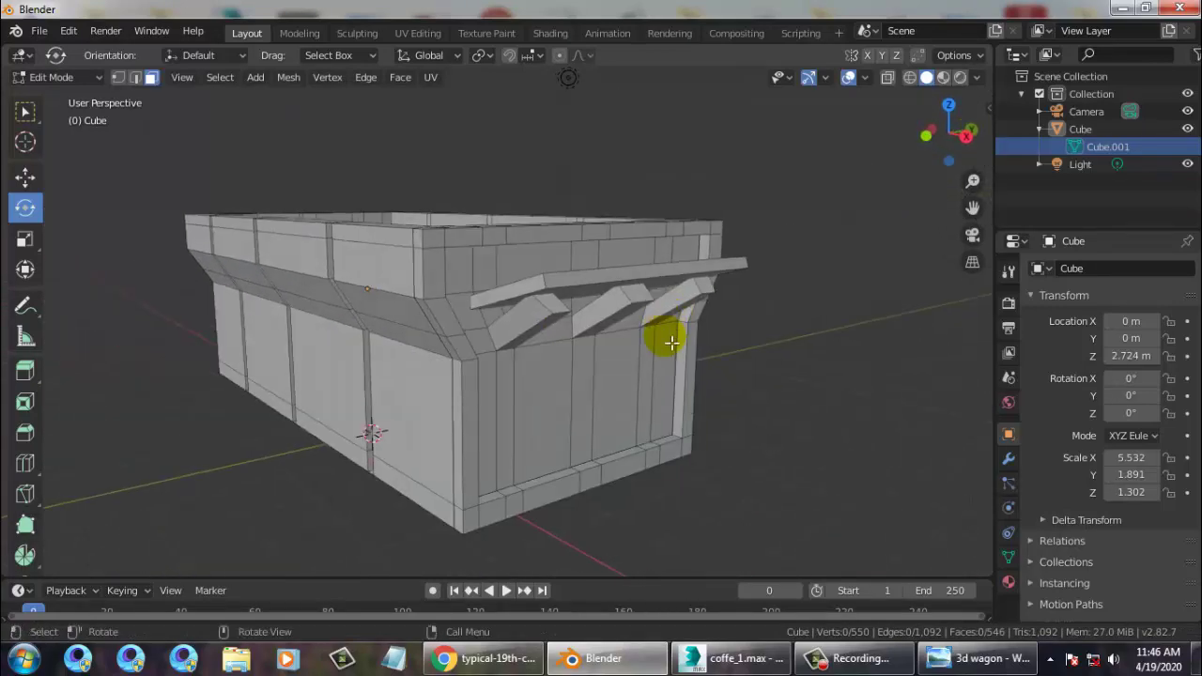
pyautogui.scroll(3, 672, 343)
pyautogui.click(616, 278)
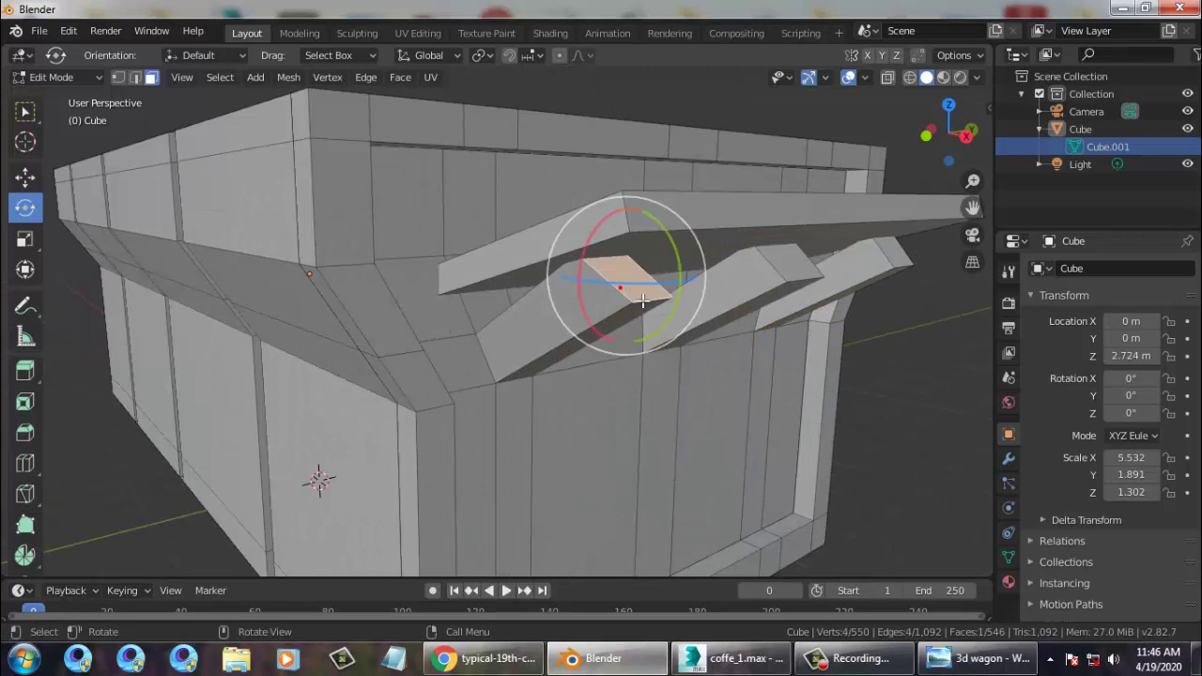
pyautogui.keyDown('shift'); pyautogui.click(798, 273); pyautogui.keyUp('shift')
pyautogui.keyDown('shift'); pyautogui.click(885, 255); pyautogui.keyUp('shift')
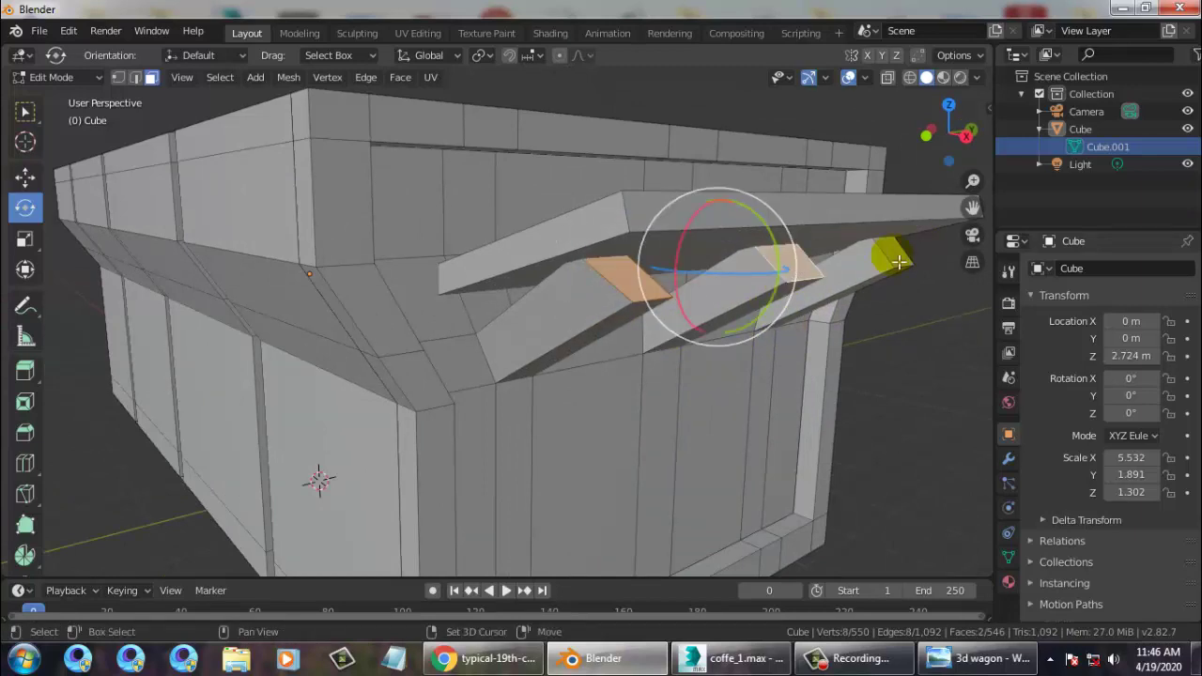
pyautogui.moveTo(804, 279); pyautogui.dragTo(754, 269, button='middle')
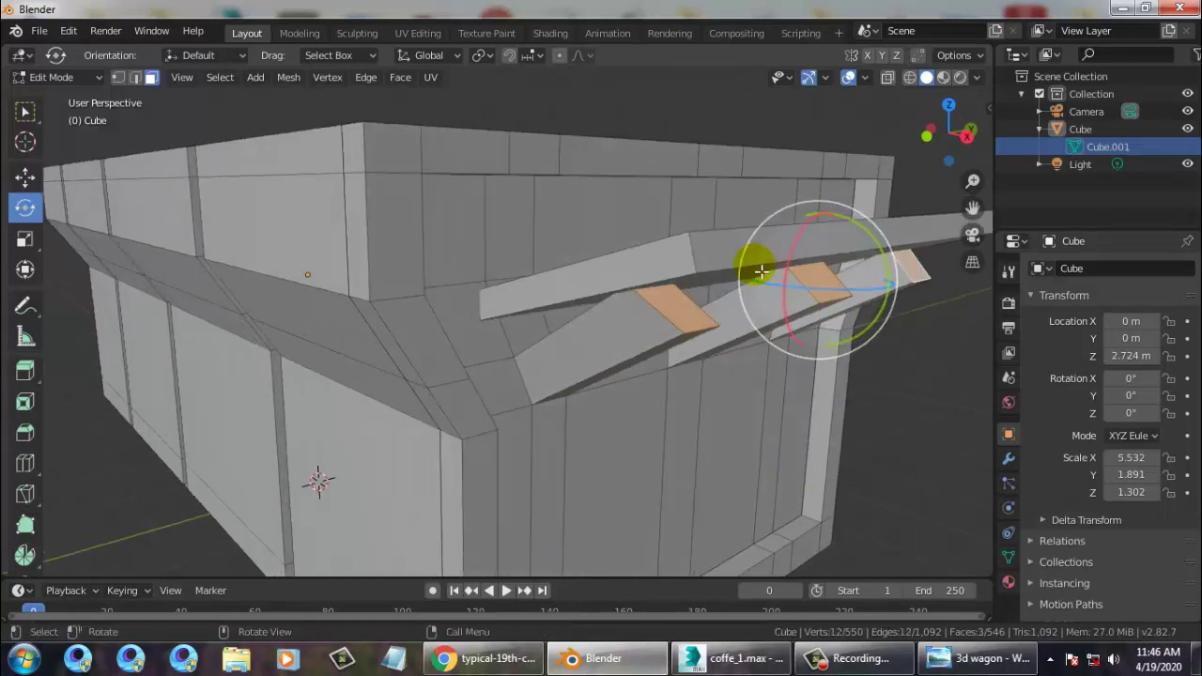
# Add one loop cut across each of the three support arms, near the middle of its length.
pyautogui.hotkey('ctrl', 'r')
pyautogui.click(620, 350)
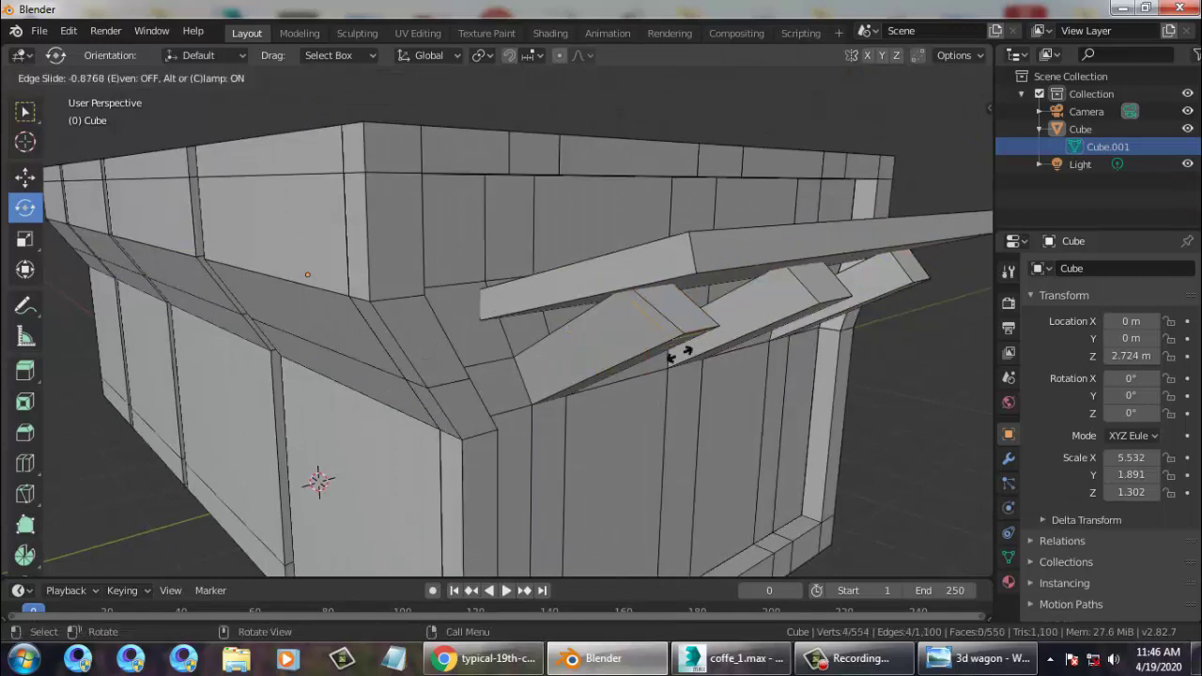
pyautogui.click(641, 357)
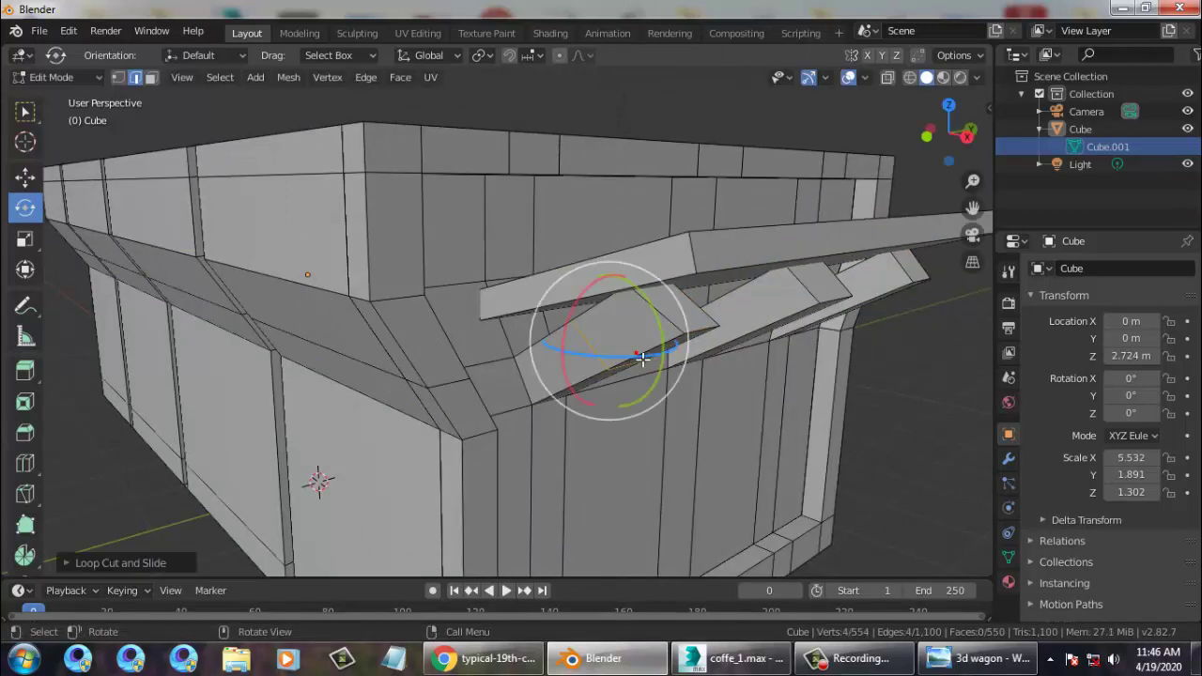
pyautogui.hotkey('ctrl', 'r')
pyautogui.click(765, 328)
pyautogui.click(768, 331)
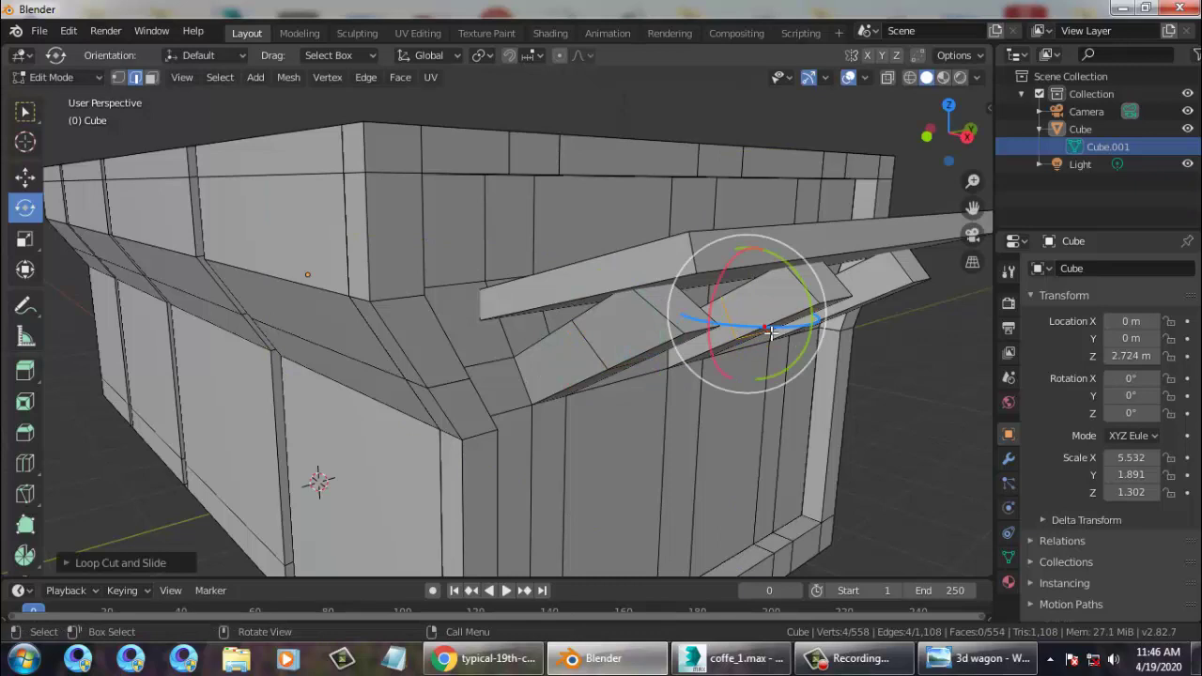
pyautogui.hotkey('ctrl', 'r')
pyautogui.click(877, 306)
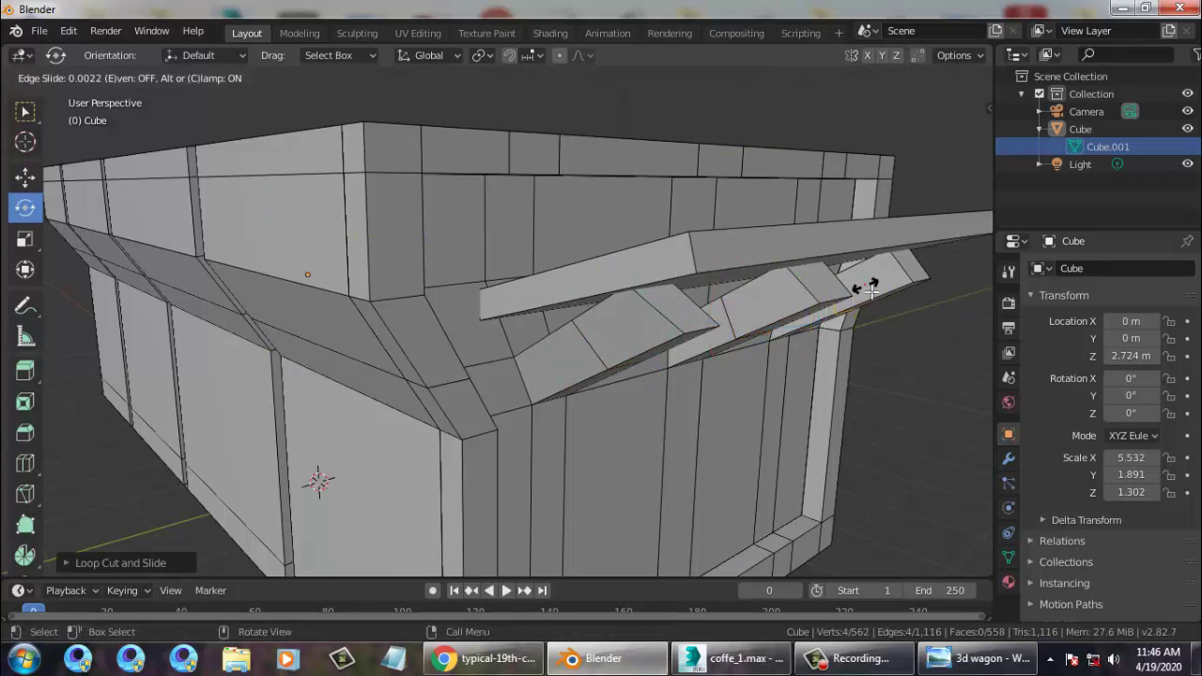
pyautogui.click(866, 286)
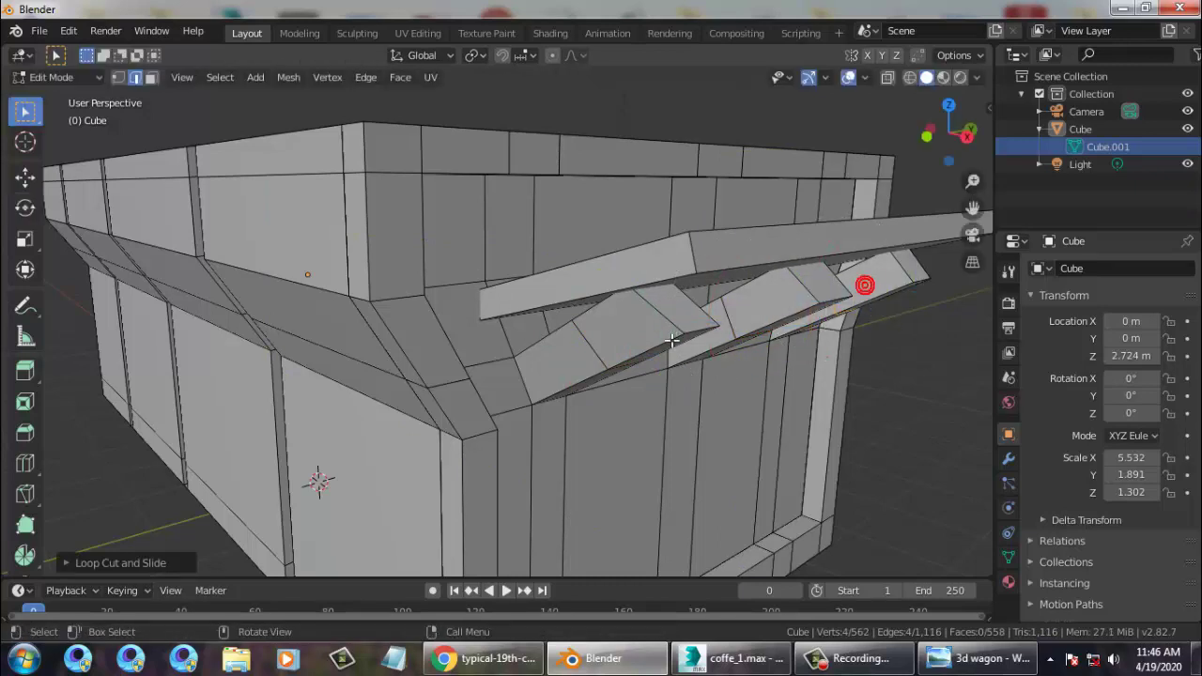
# In face select mode, select the end faces of the three support arms and raise them slightly toward the footboard.
pyautogui.click(151, 79)
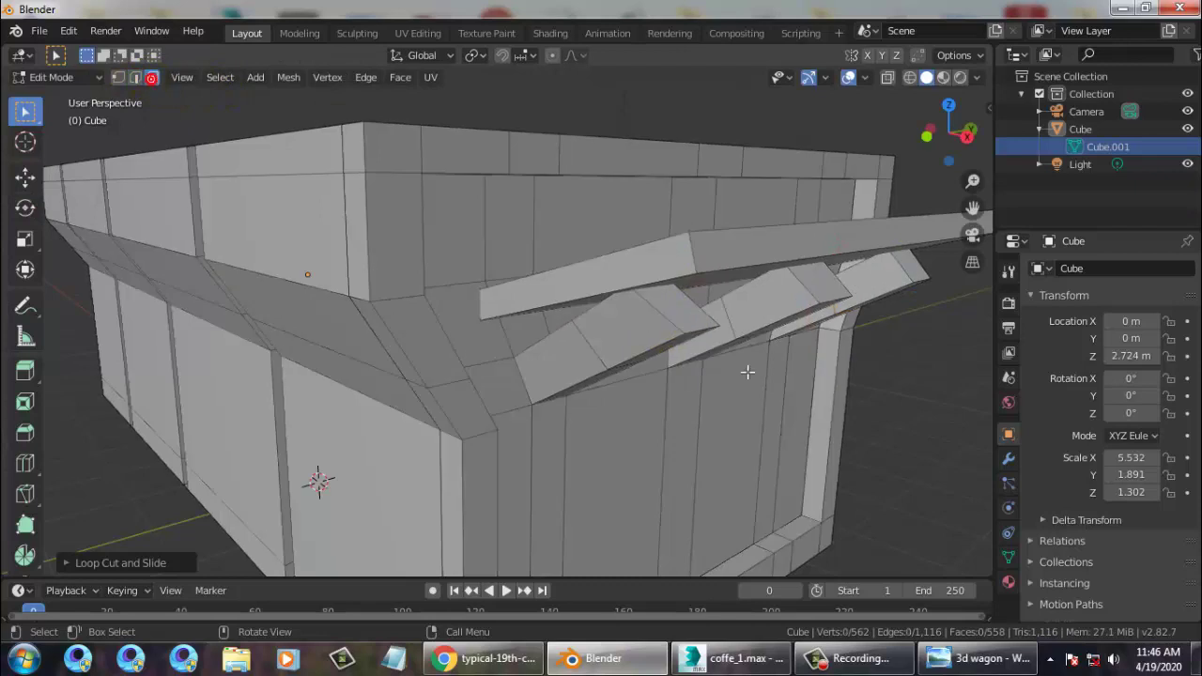
pyautogui.click(678, 310)
pyautogui.keyDown('shift'); pyautogui.click(813, 284); pyautogui.keyUp('shift')
pyautogui.keyDown('shift'); pyautogui.click(917, 270); pyautogui.keyUp('shift')
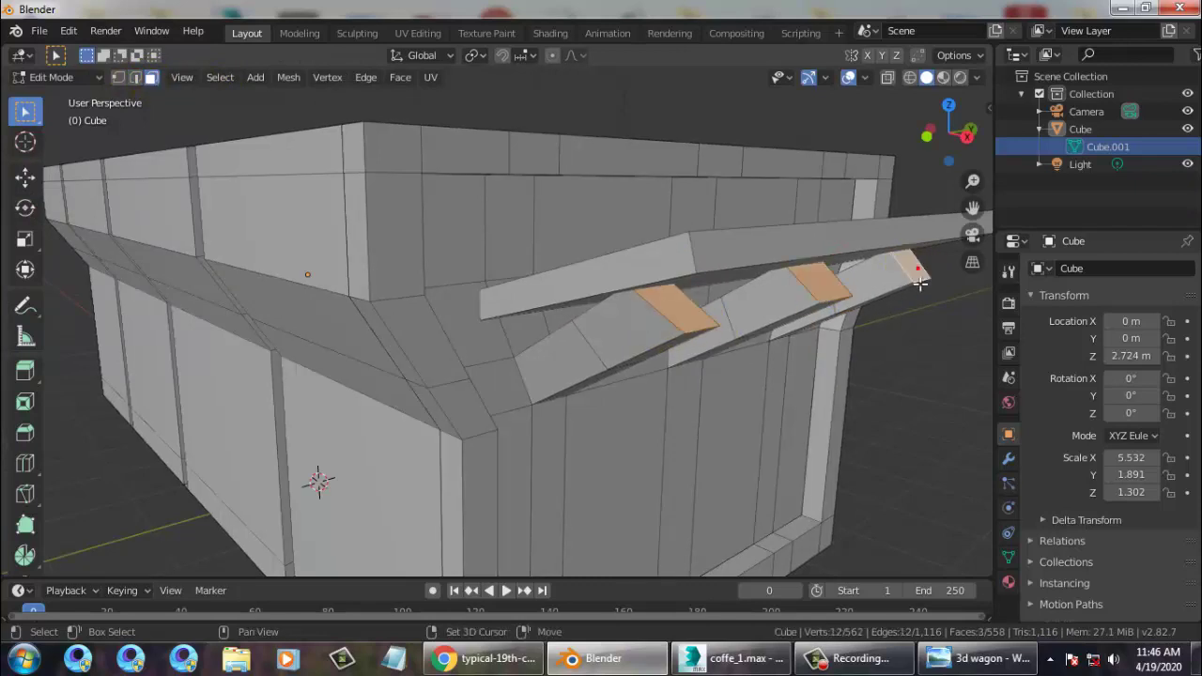
pyautogui.click(29, 176)
pyautogui.moveTo(805, 236); pyautogui.dragTo(838, 219)
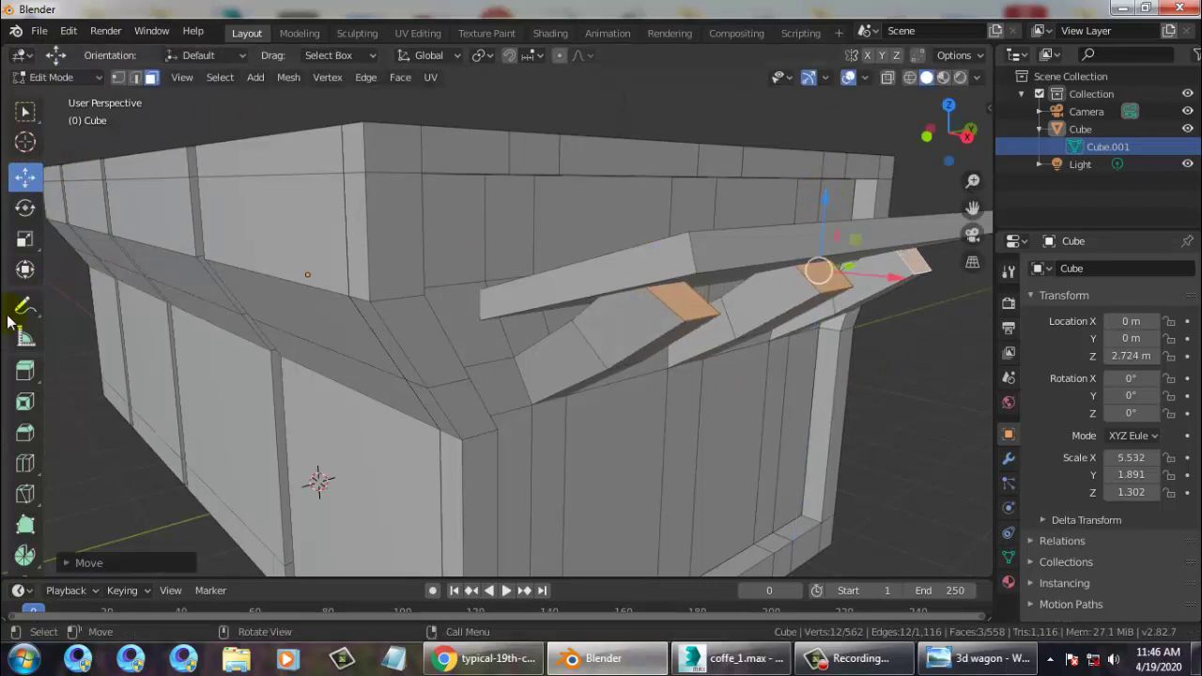
# Try to rotate the end faces of the three support arms together, and undo the rotations.
pyautogui.click(25, 209)
pyautogui.moveTo(883, 237); pyautogui.dragTo(875, 248)
pyautogui.hotkey('ctrl', 'z')
pyautogui.moveTo(724, 389)
pyautogui.mouseDown(button='middle')
pyautogui.moveTo(689, 400)
pyautogui.moveTo(722, 389)
pyautogui.moveTo(712, 392)
pyautogui.mouseUp(button='middle')
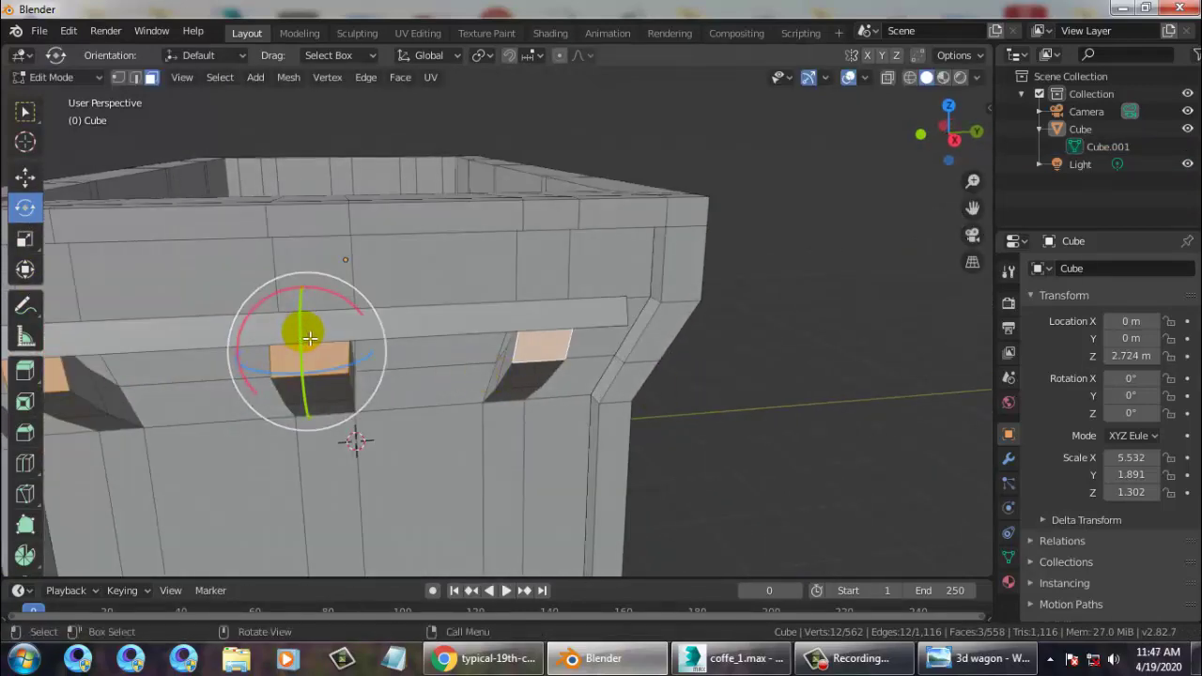
pyautogui.moveTo(310, 338)
pyautogui.mouseDown()
pyautogui.moveTo(313, 286)
pyautogui.moveTo(316, 344)
pyautogui.mouseUp()
pyautogui.hotkey('ctrl', 'z')
# Try rotating only the end face of the far support arm.
pyautogui.click(539, 346)
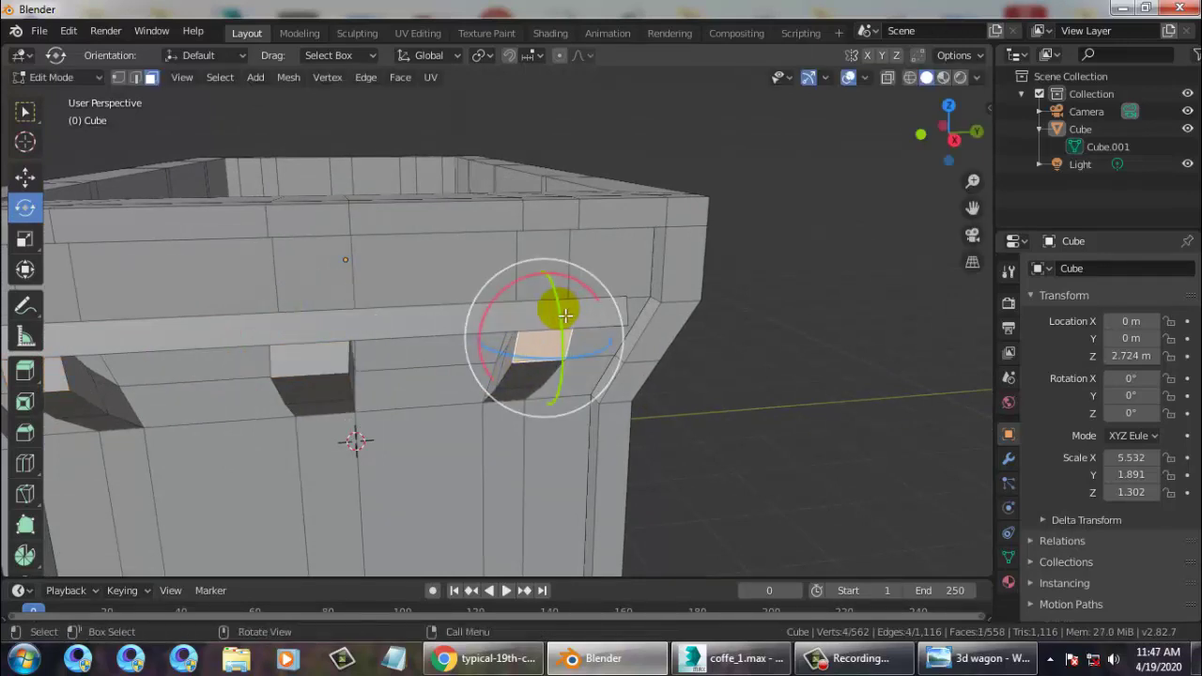
pyautogui.moveTo(564, 315); pyautogui.dragTo(536, 260)
pyautogui.moveTo(526, 156); pyautogui.dragTo(647, 405)
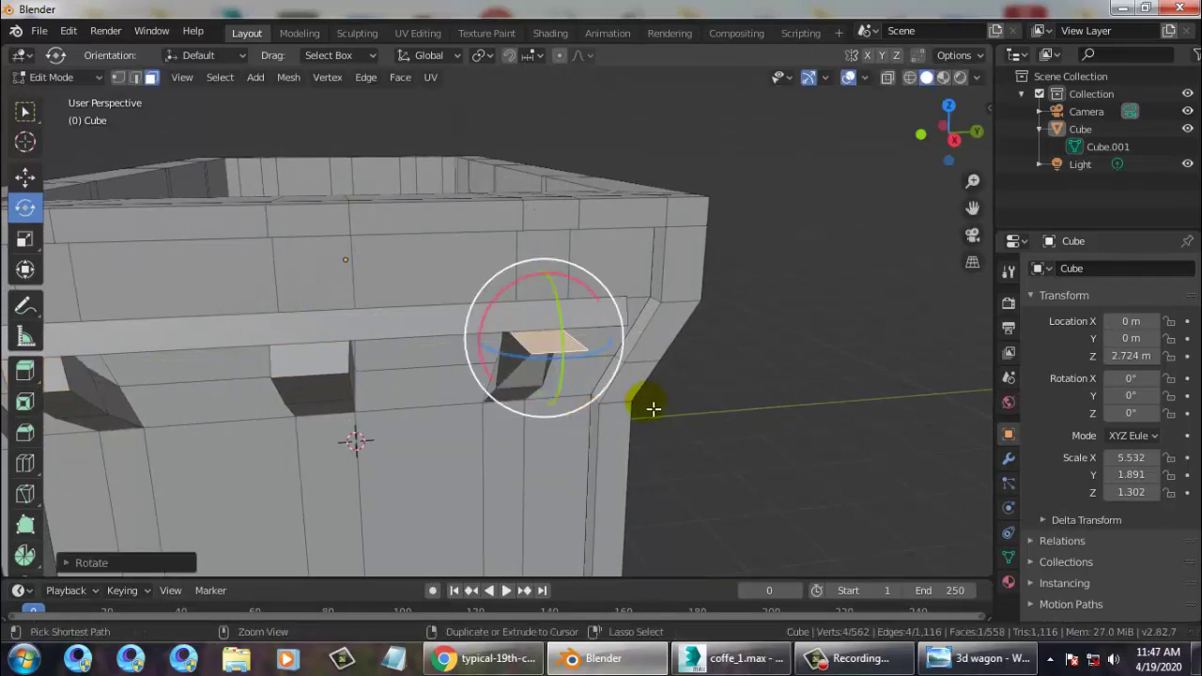
pyautogui.moveTo(647, 405); pyautogui.dragTo(796, 341, button='middle')
pyautogui.press('w')
pyautogui.moveTo(894, 224); pyautogui.dragTo(875, 262, button='middle')
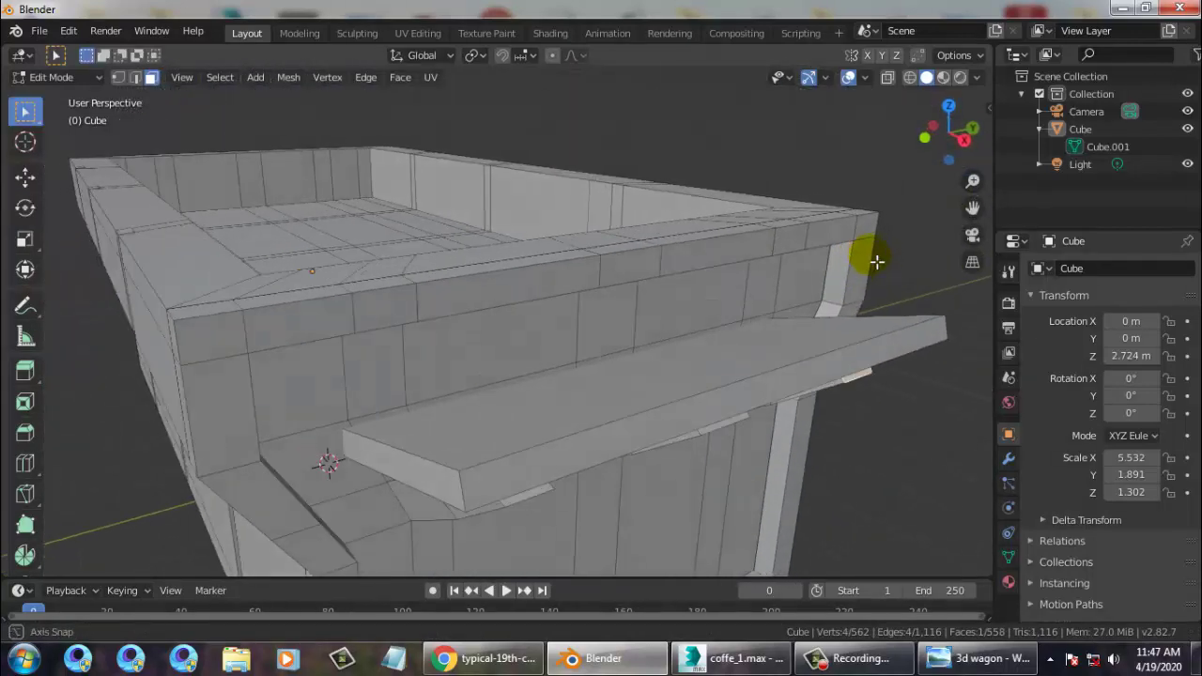
# Move the far support arm's end face slightly downward beneath the footboard.
pyautogui.scroll(-4, 799, 288)
pyautogui.moveTo(587, 368); pyautogui.dragTo(718, 369, button='middle')
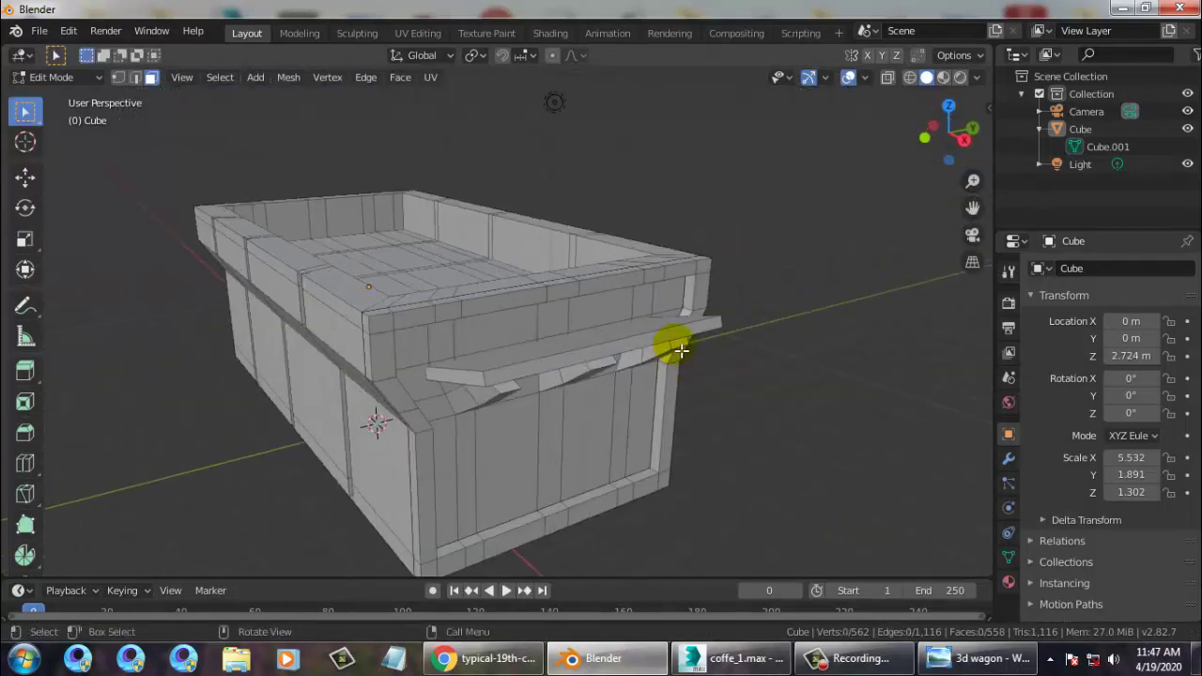
pyautogui.click(25, 177)
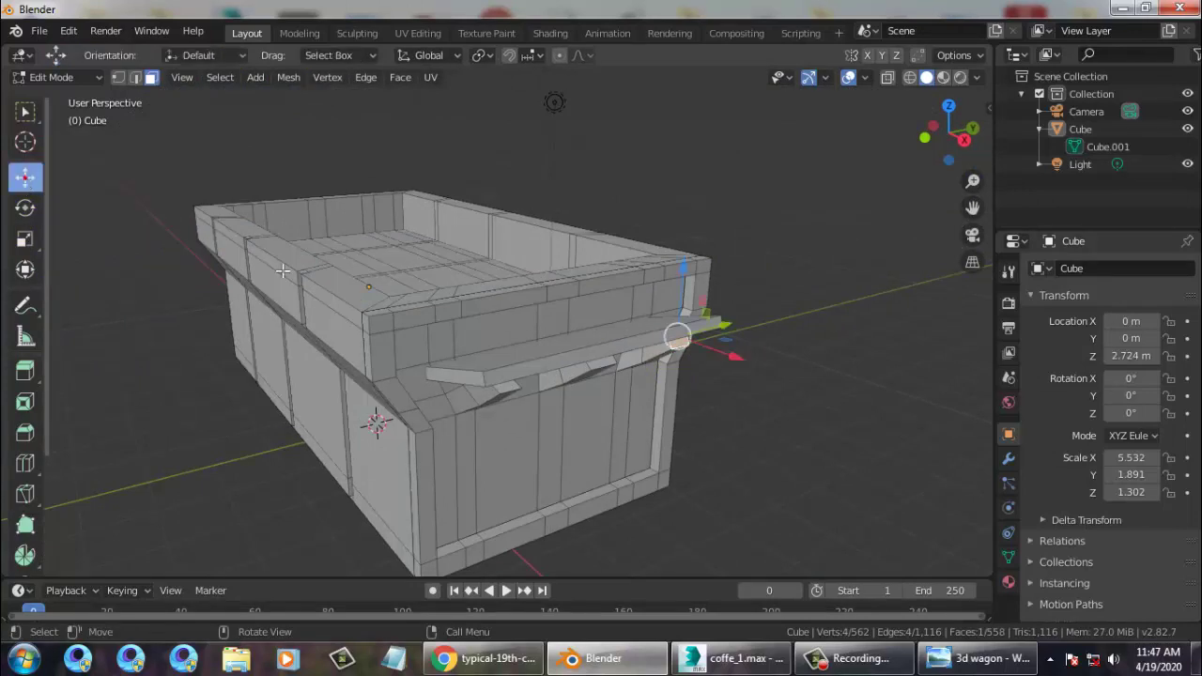
pyautogui.moveTo(692, 274)
pyautogui.mouseDown()
pyautogui.moveTo(688, 242)
pyautogui.moveTo(689, 279)
pyautogui.mouseUp()
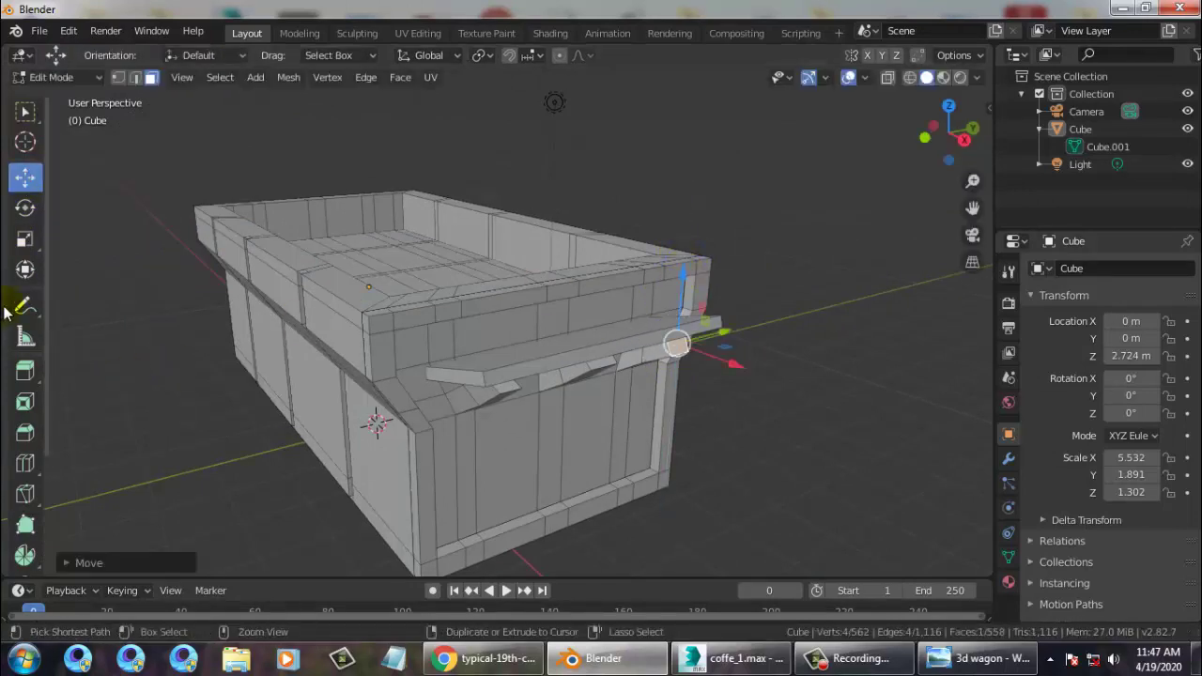
# Try to scale the far support arm's end face, and undo it.
pyautogui.click(25, 238)
pyautogui.moveTo(678, 348); pyautogui.dragTo(687, 348)
pyautogui.hotkey('ctrl', 'z')
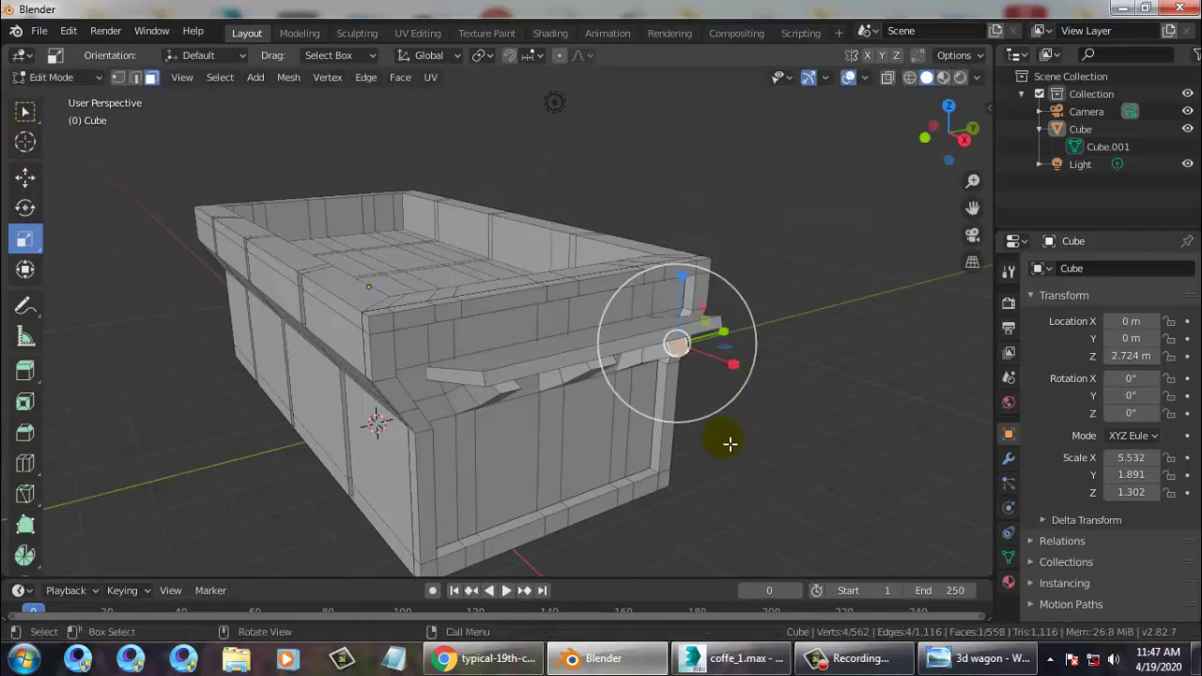
# Compare the wagon body from the side with the 3d wagon reference image to see which part comes next.
pyautogui.scroll(-3, 730, 442)
pyautogui.moveTo(730, 443); pyautogui.dragTo(641, 408, button='middle')
pyautogui.scroll(2, 678, 381)
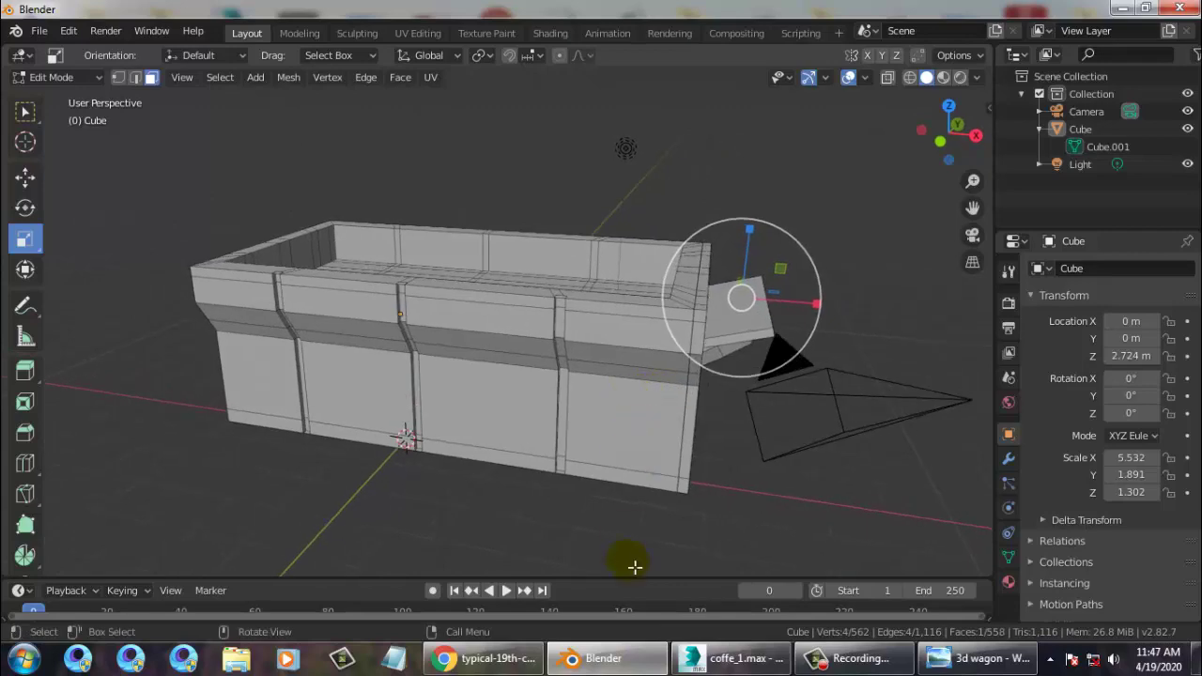
pyautogui.click(1014, 655)
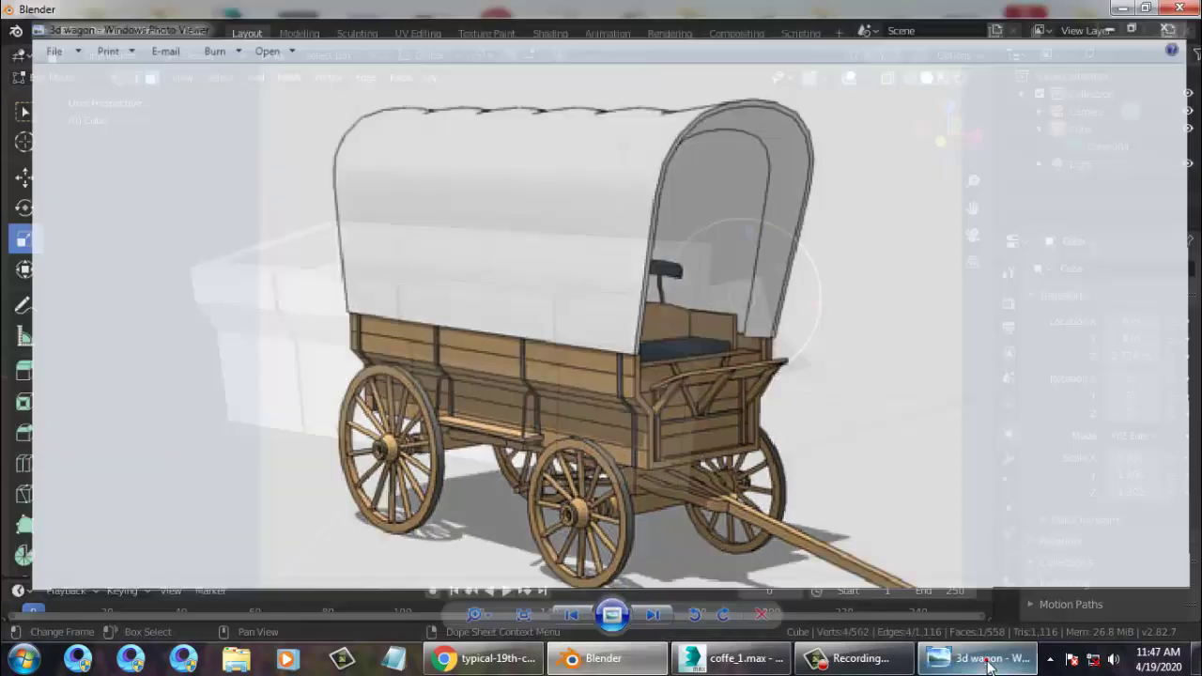
pyautogui.click(982, 658)
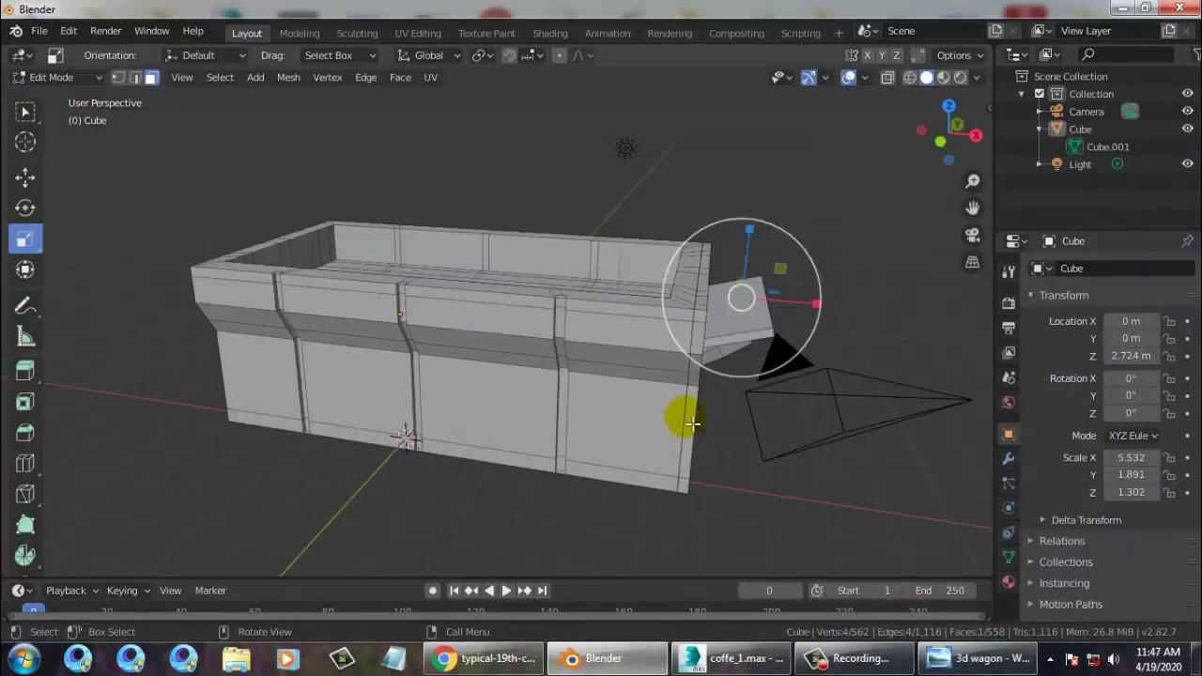
# Add a cube to the wagon mesh and move it along the X axis clear of the front end.
pyautogui.moveTo(692, 424); pyautogui.dragTo(612, 376, button='middle')
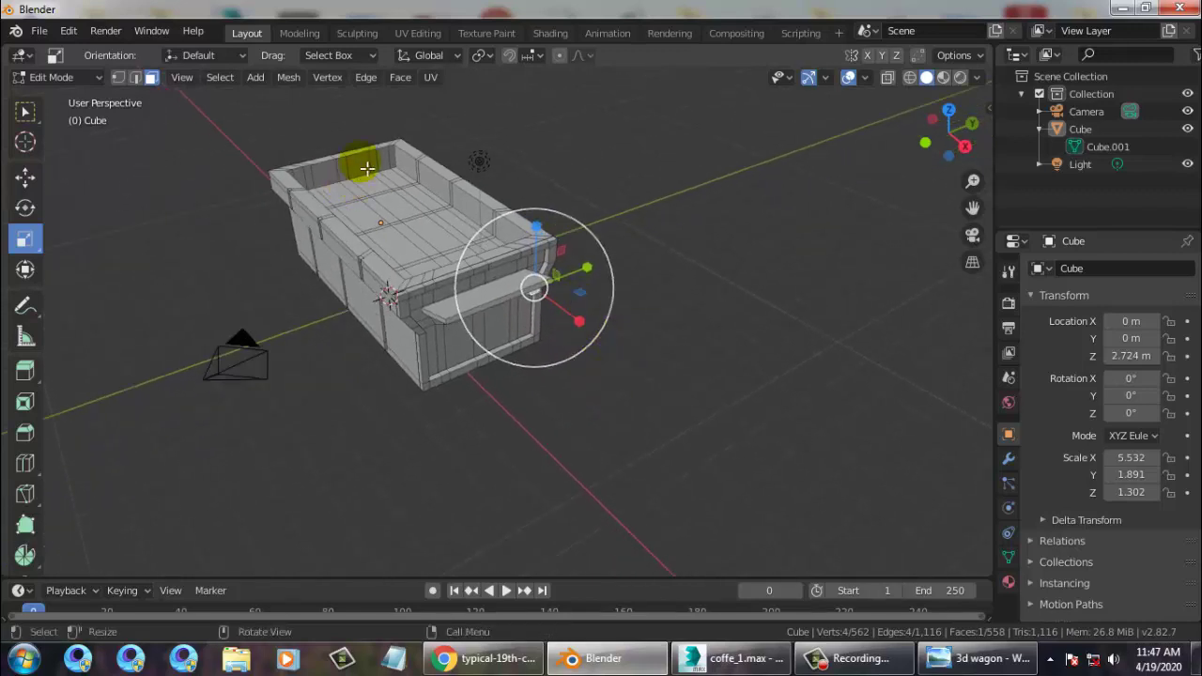
pyautogui.click(252, 78)
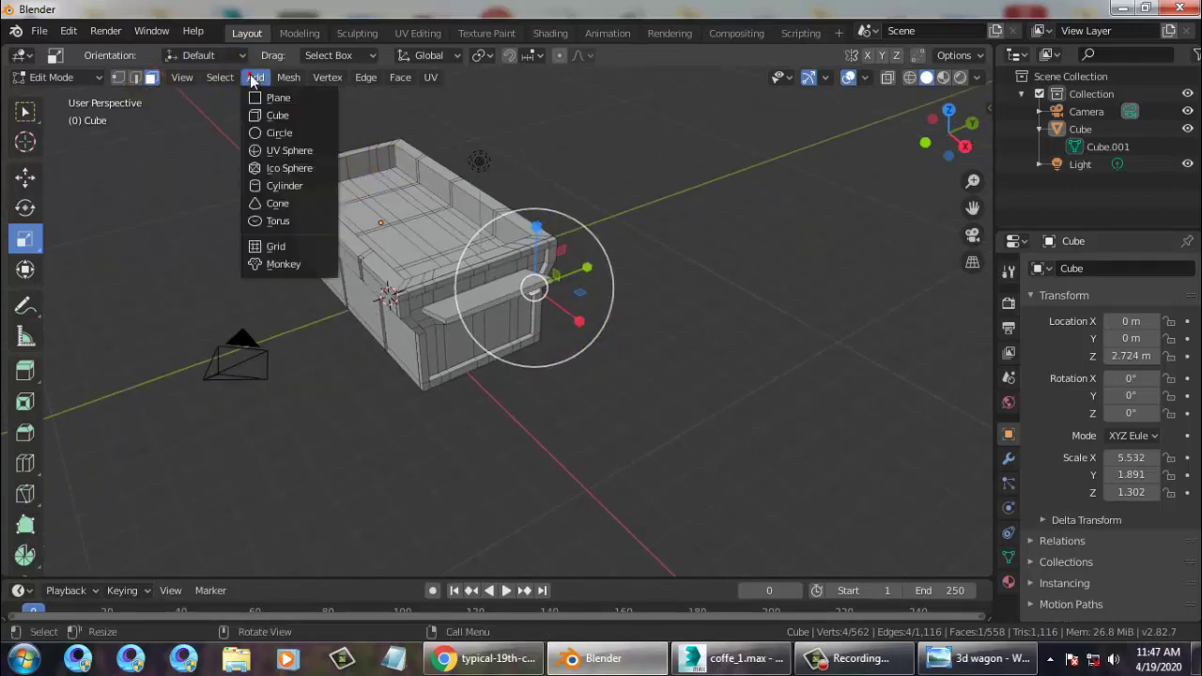
pyautogui.click(297, 121)
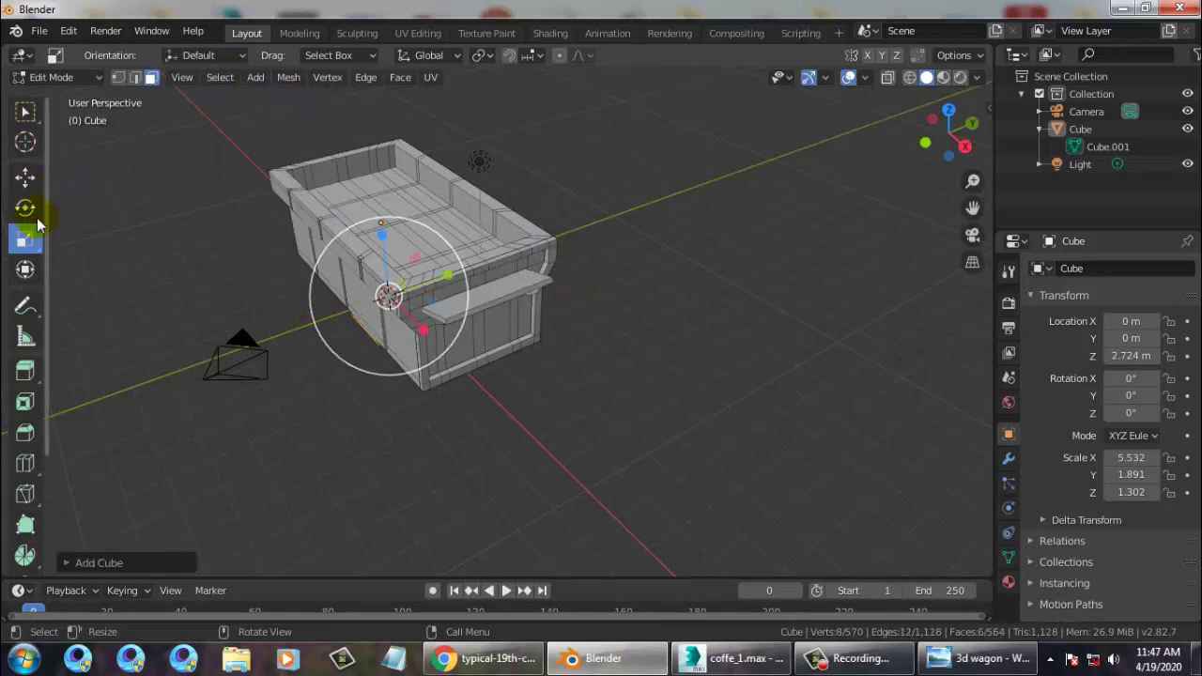
pyautogui.click(28, 180)
pyautogui.moveTo(422, 331); pyautogui.dragTo(609, 468)
pyautogui.moveTo(677, 413); pyautogui.dragTo(665, 396, button='middle')
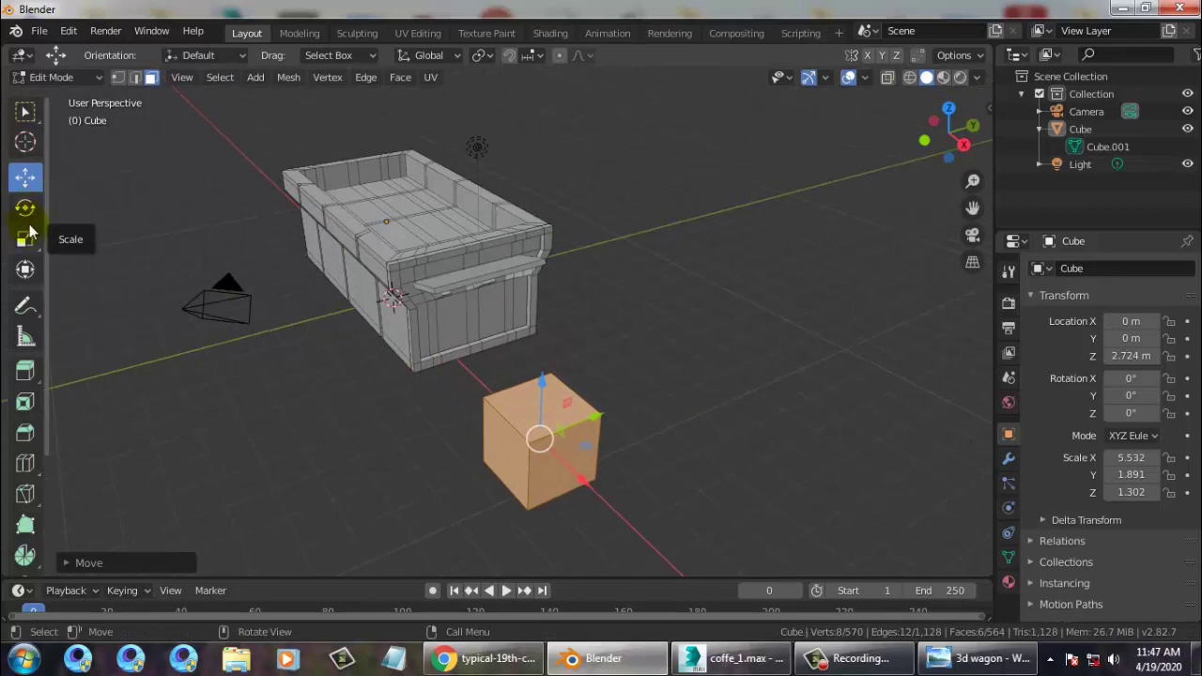
# Scale the new cube into a long, thin beam running across the wagon's width.
pyautogui.click(25, 240)
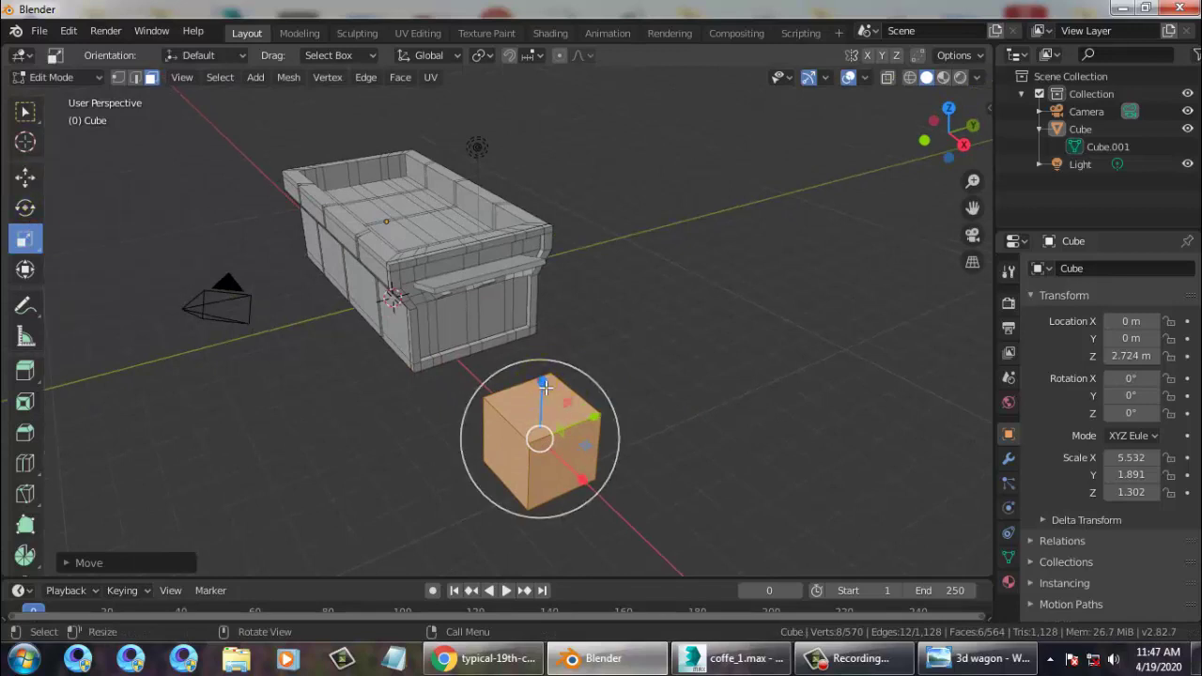
pyautogui.moveTo(540, 395); pyautogui.dragTo(666, 442)
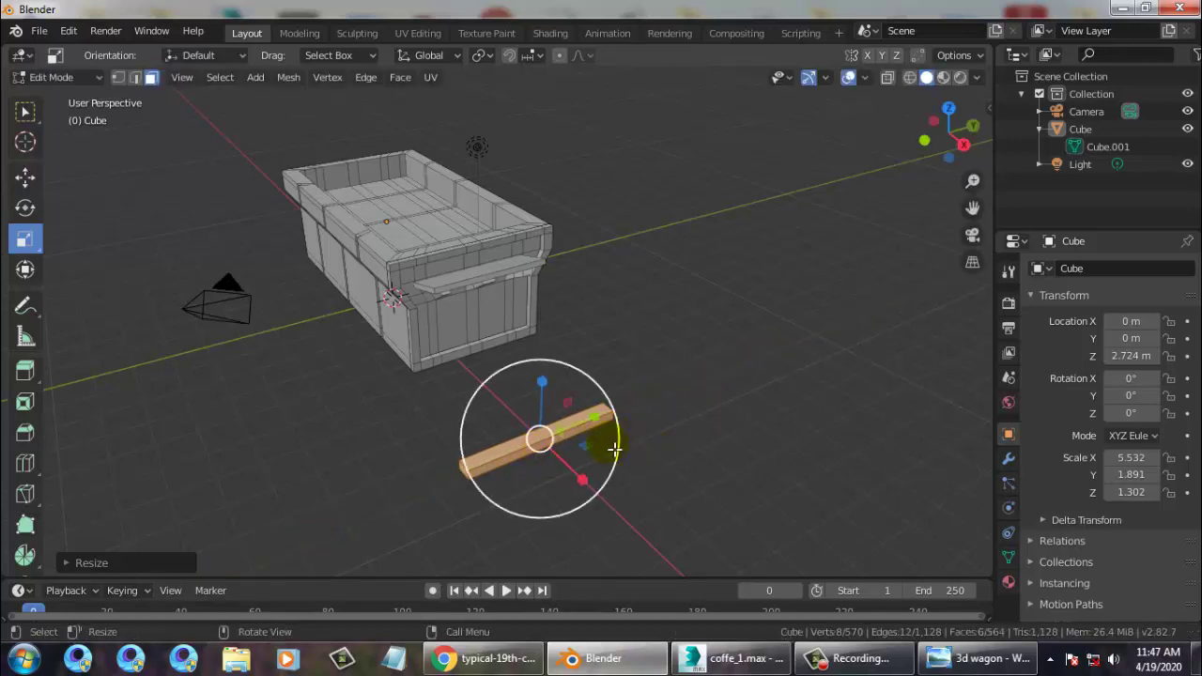
# Move the beam along the X axis until it sits beneath the middle of the wagon body.
pyautogui.click(25, 180)
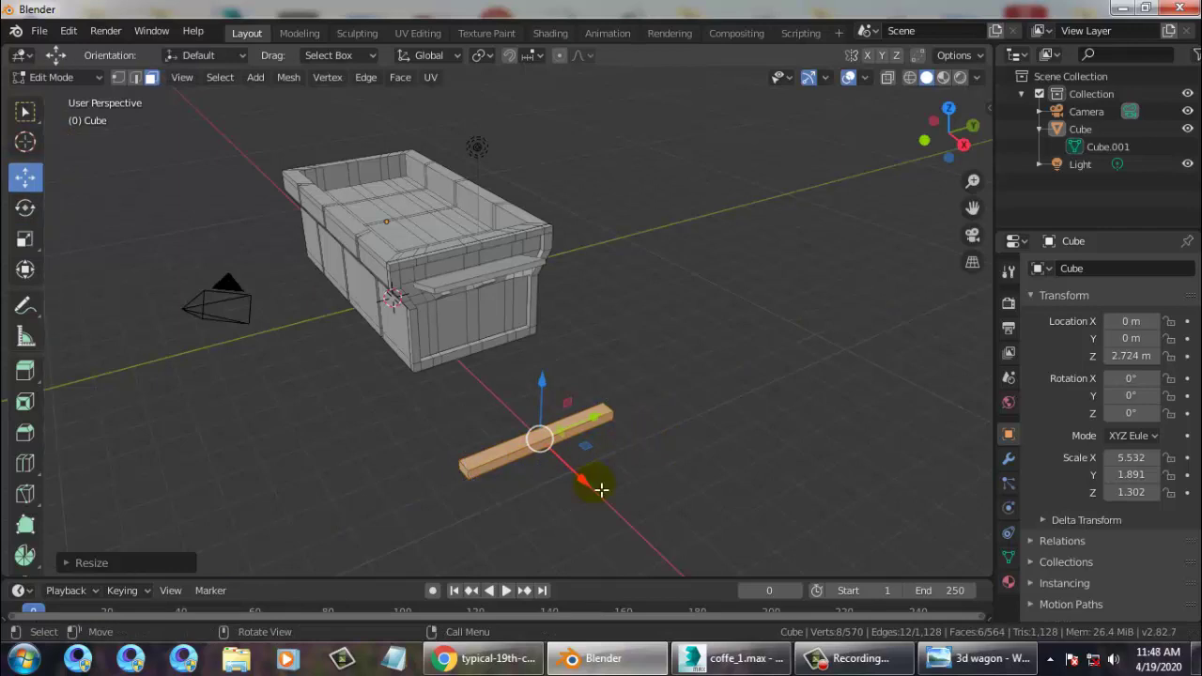
pyautogui.moveTo(583, 485); pyautogui.dragTo(486, 391)
pyautogui.press('KP_7')
pyautogui.scroll(2, 404, 414)
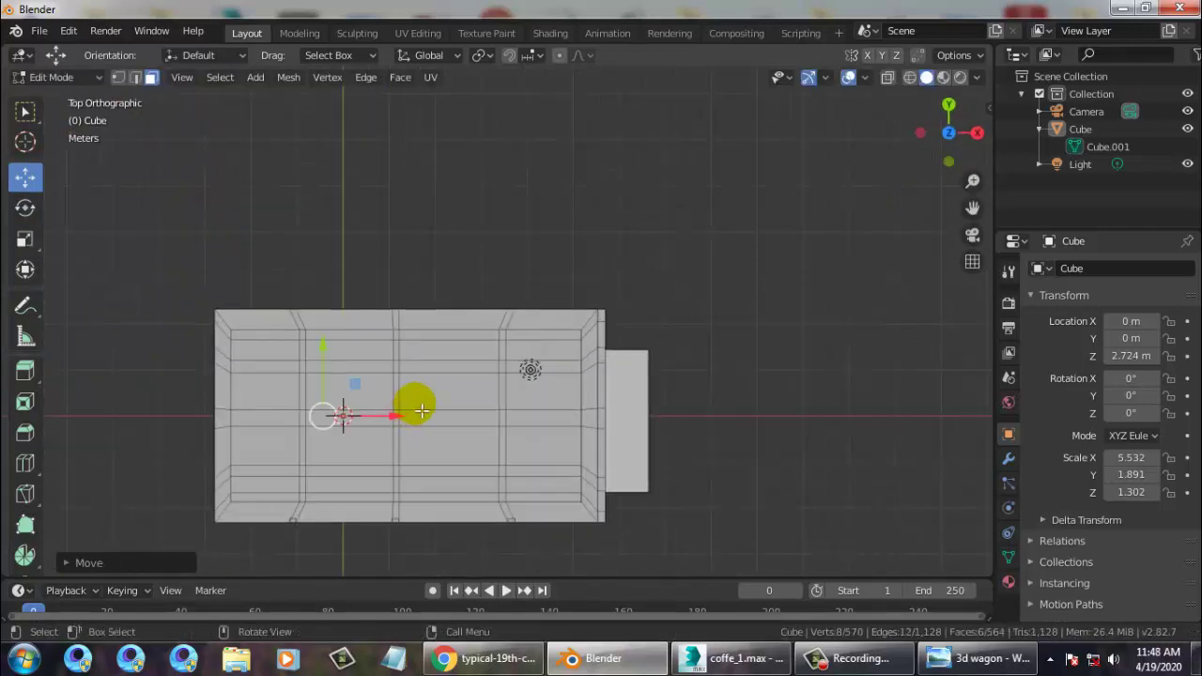
pyautogui.click(910, 78)
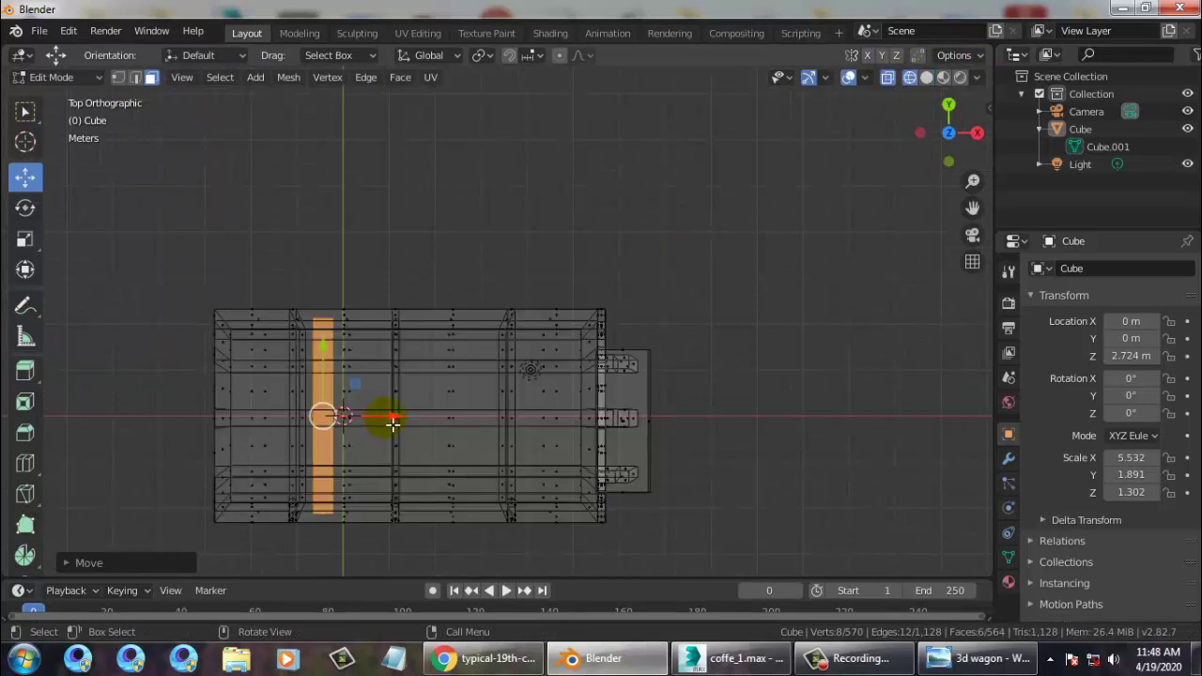
pyautogui.moveTo(383, 428); pyautogui.dragTo(494, 429)
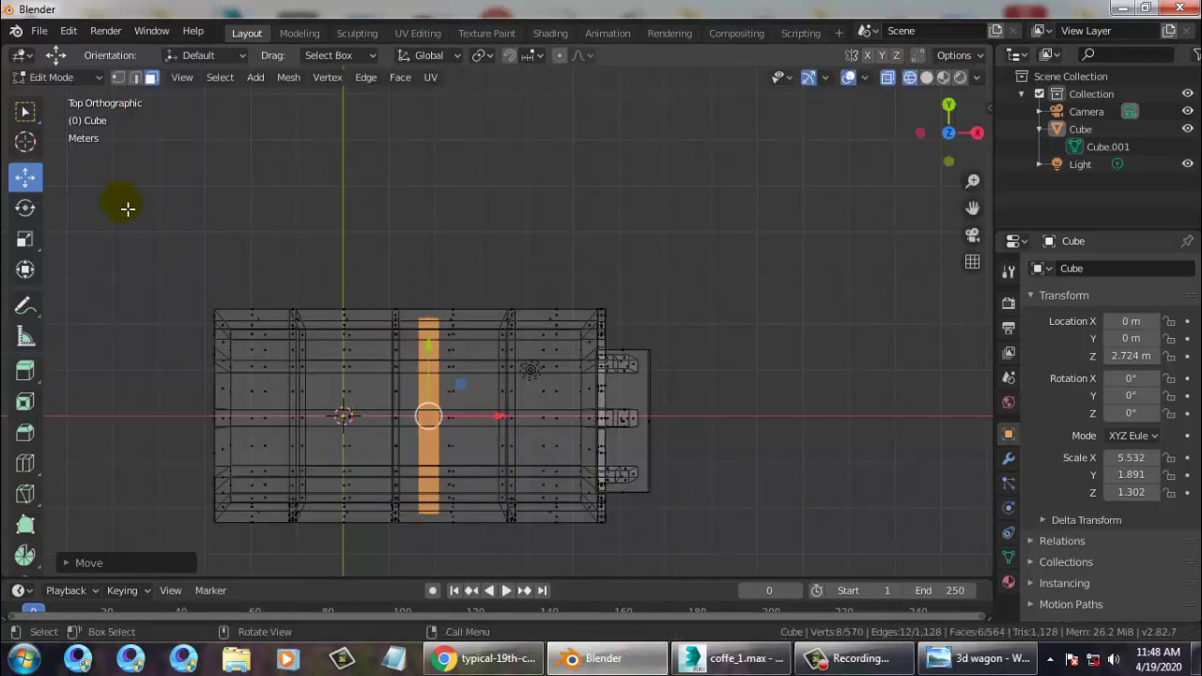
# Stretch the beam along the Y axis so it extends past both sides of the wagon body.
pyautogui.click(23, 242)
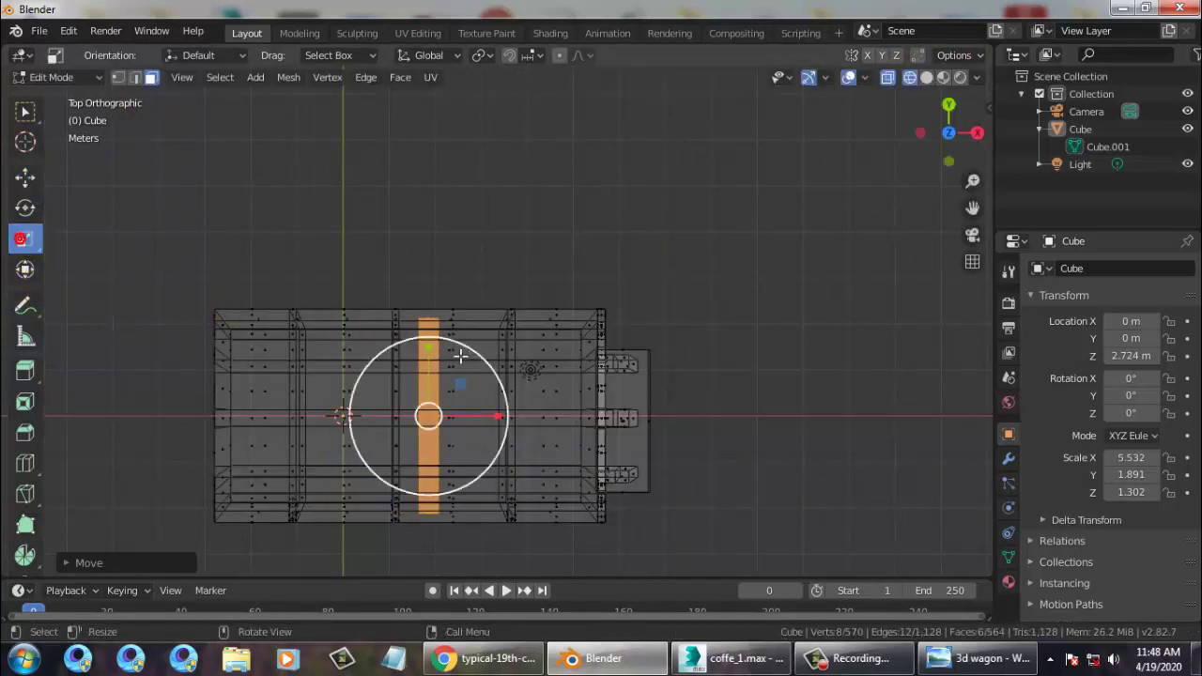
pyautogui.moveTo(434, 348); pyautogui.dragTo(430, 329)
pyautogui.moveTo(770, 258); pyautogui.dragTo(614, 154, button='middle')
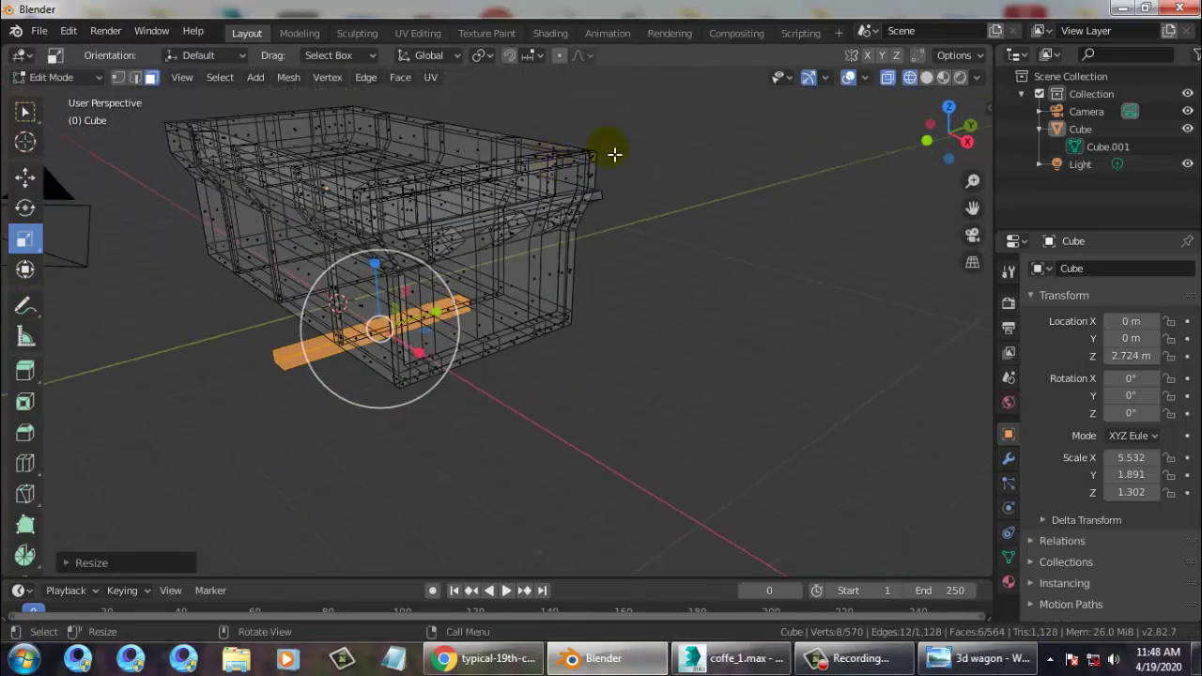
pyautogui.click(926, 78)
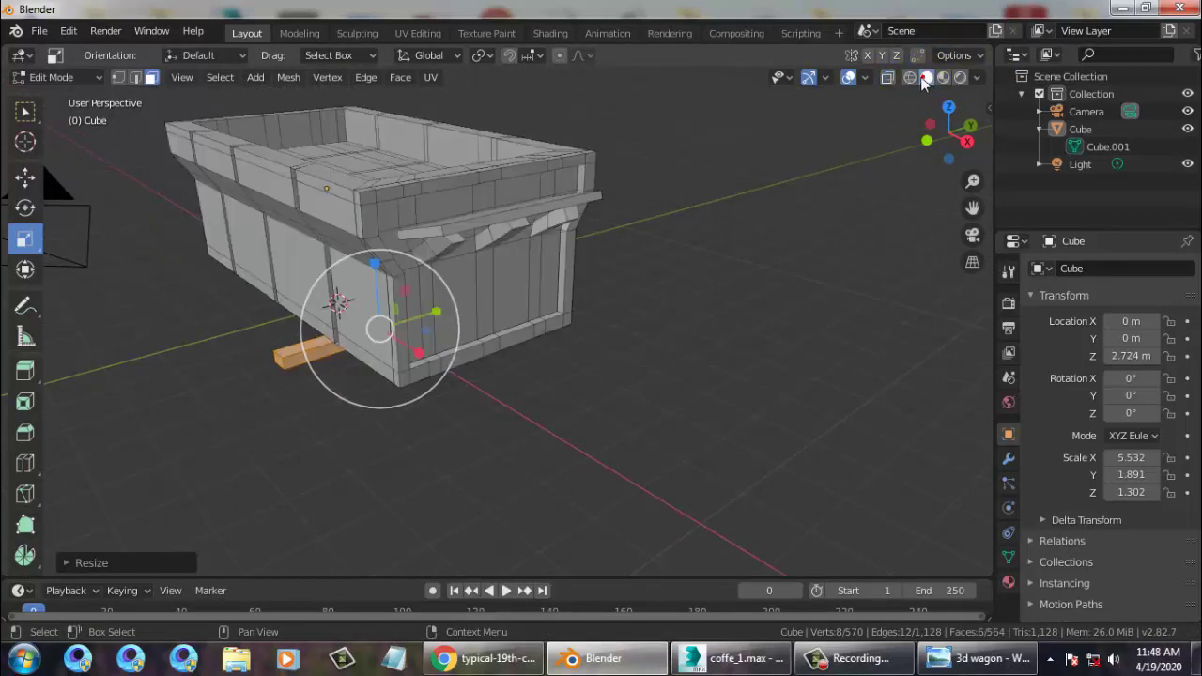
pyautogui.moveTo(601, 264); pyautogui.dragTo(648, 282, button='middle')
# Check in Object Mode whether the beam selects separately from the wagon, and undo the beam's latest moves and scaling.
pyautogui.click(25, 178)
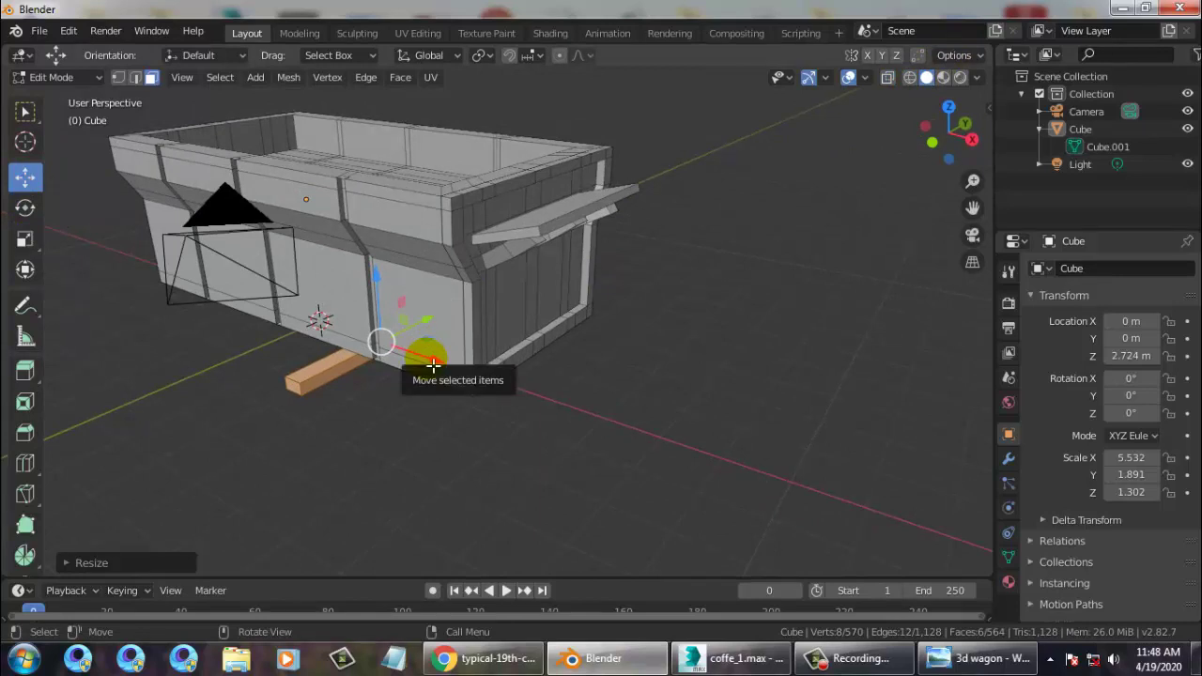
pyautogui.click(55, 77)
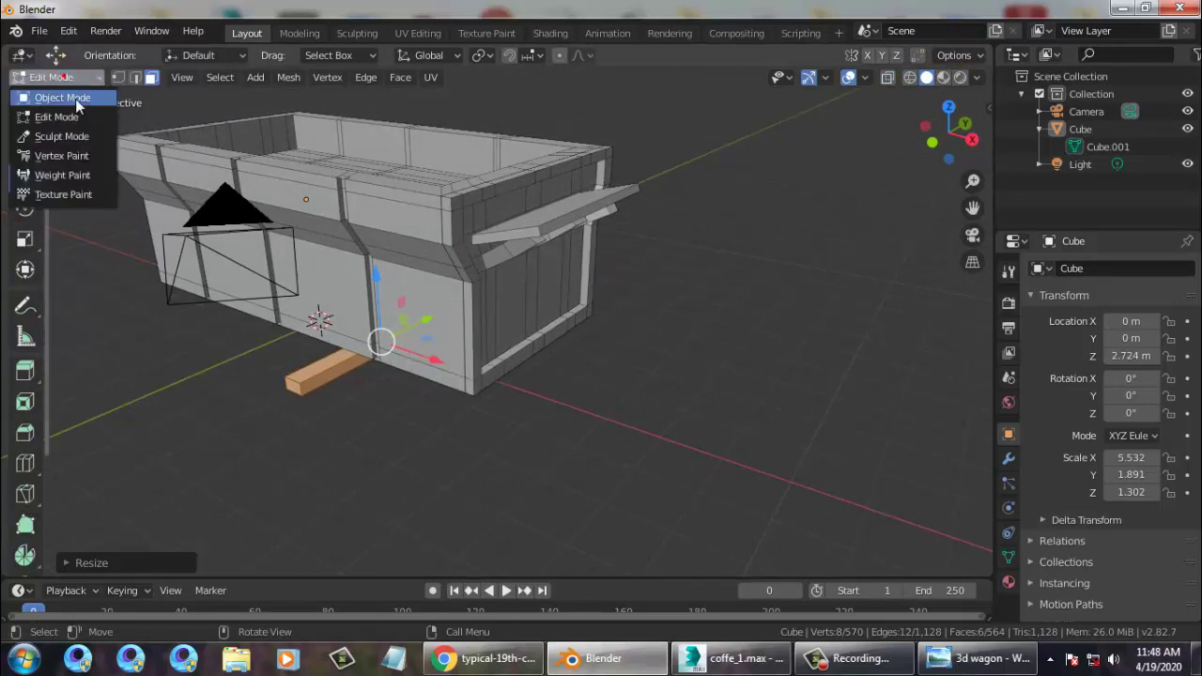
pyautogui.click(80, 98)
pyautogui.click(298, 387)
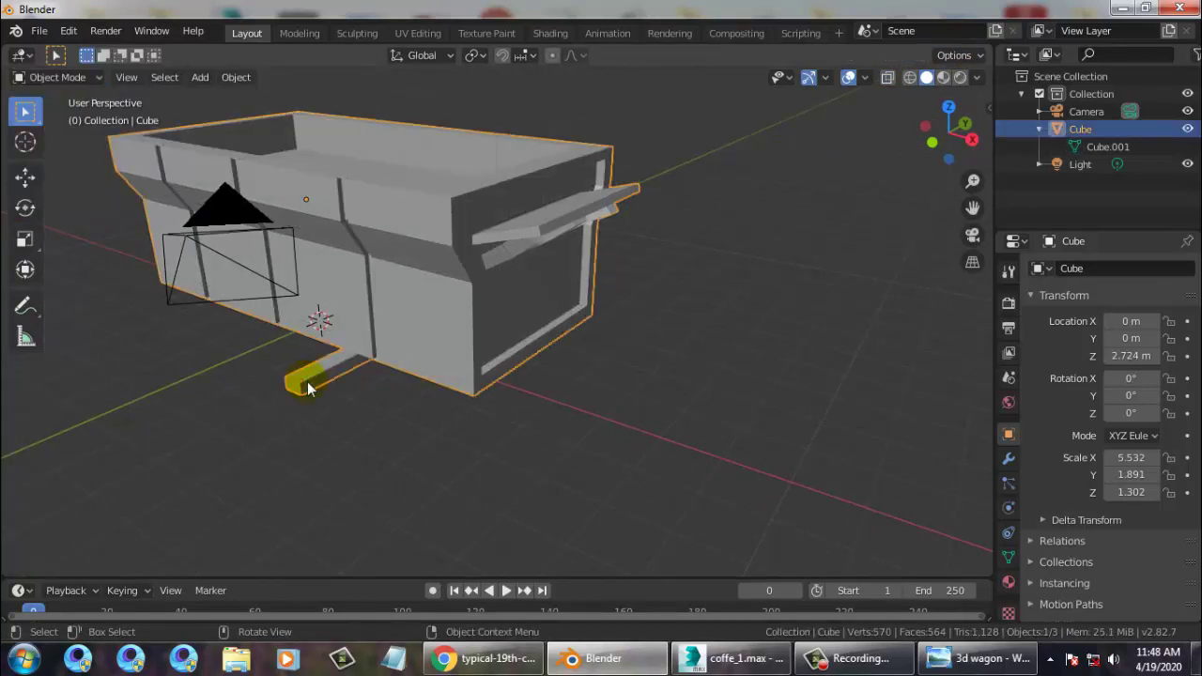
pyautogui.click(343, 484)
pyautogui.hotkey('ctrl', 'z')
pyautogui.hotkey('ctrl', 'z')
pyautogui.hotkey('ctrl', 'z')
pyautogui.hotkey('ctrl', 'z')
pyautogui.hotkey('ctrl', 'z')
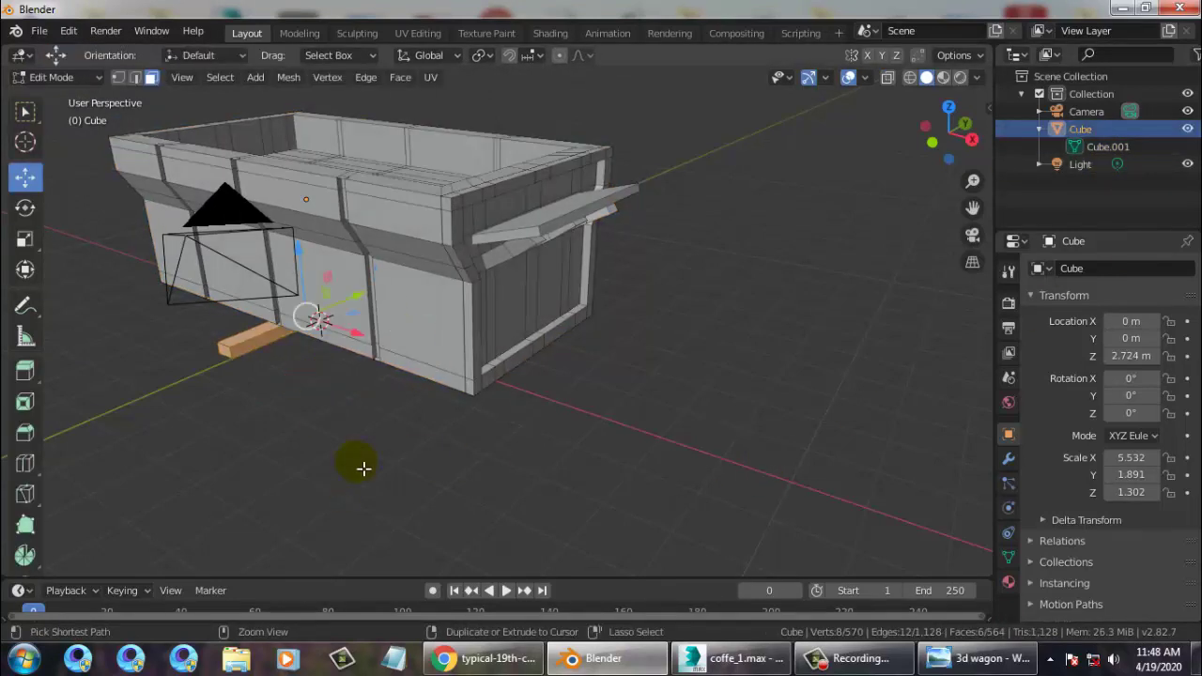
# Try to remove the beam from the wagon mesh by dissolving its faces.
pyautogui.press('x')
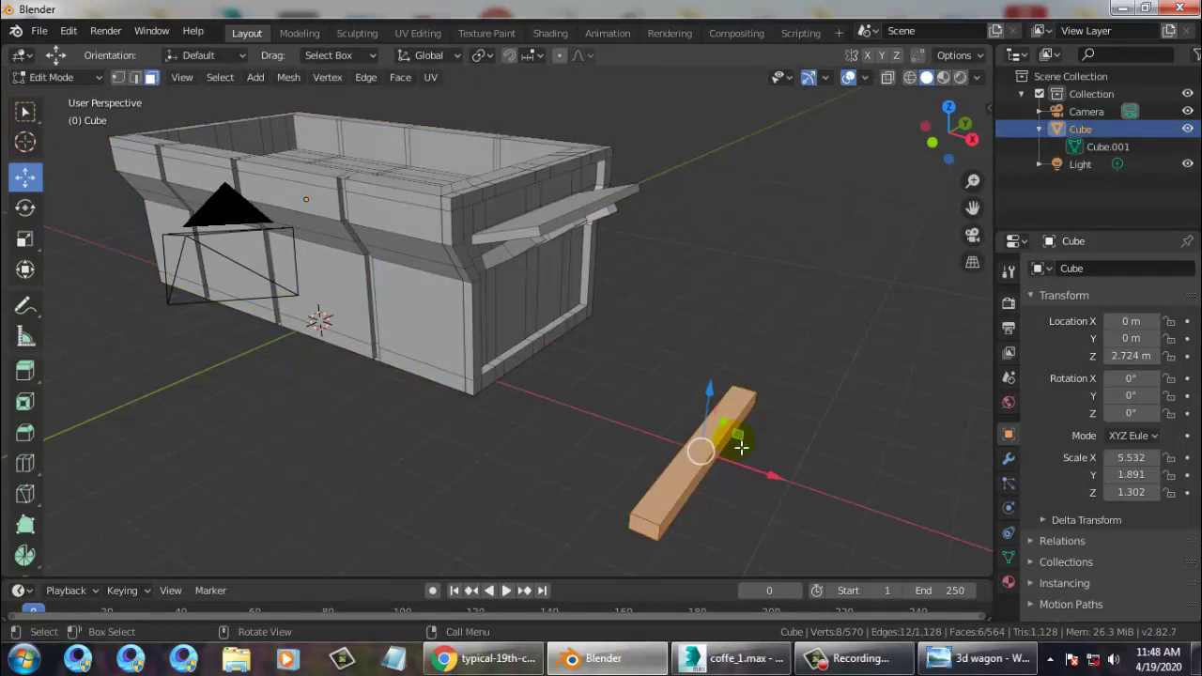
pyautogui.press('x')
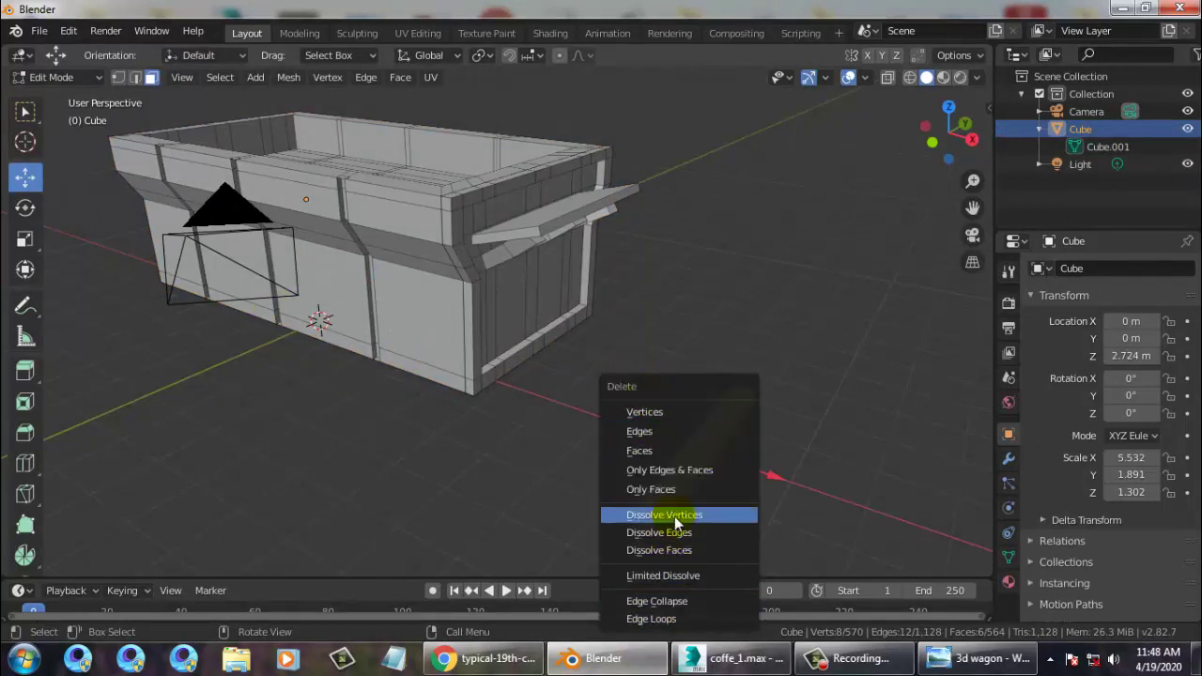
pyautogui.click(679, 553)
pyautogui.press('x')
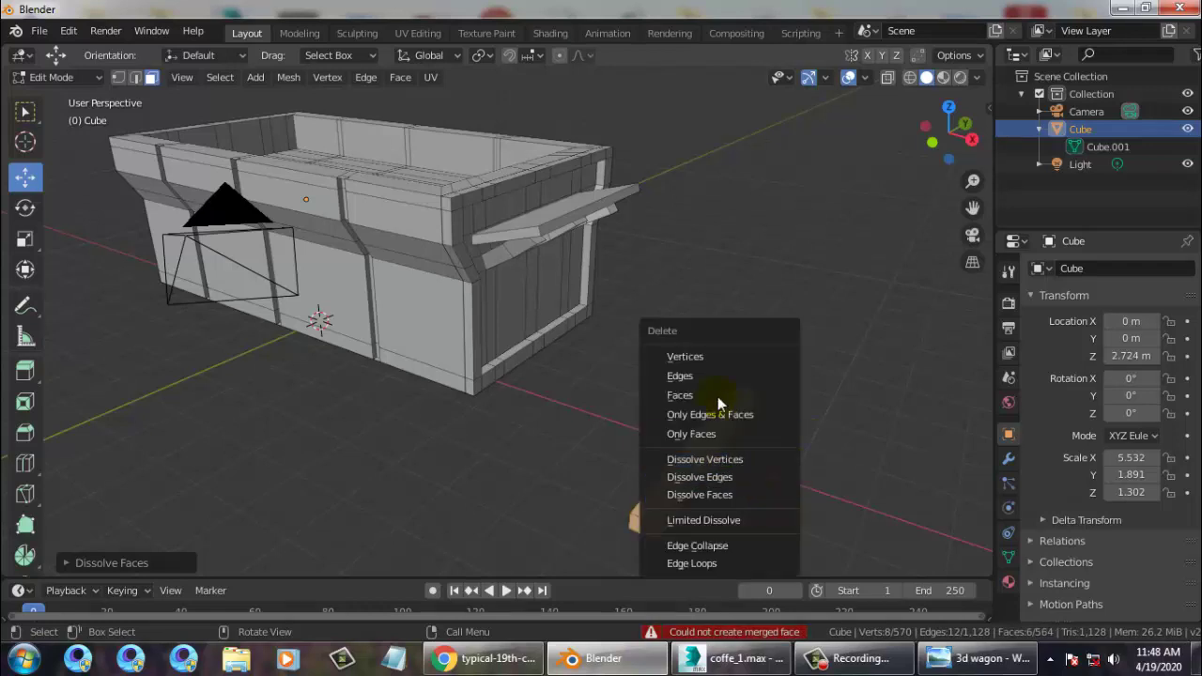
pyautogui.click(783, 408)
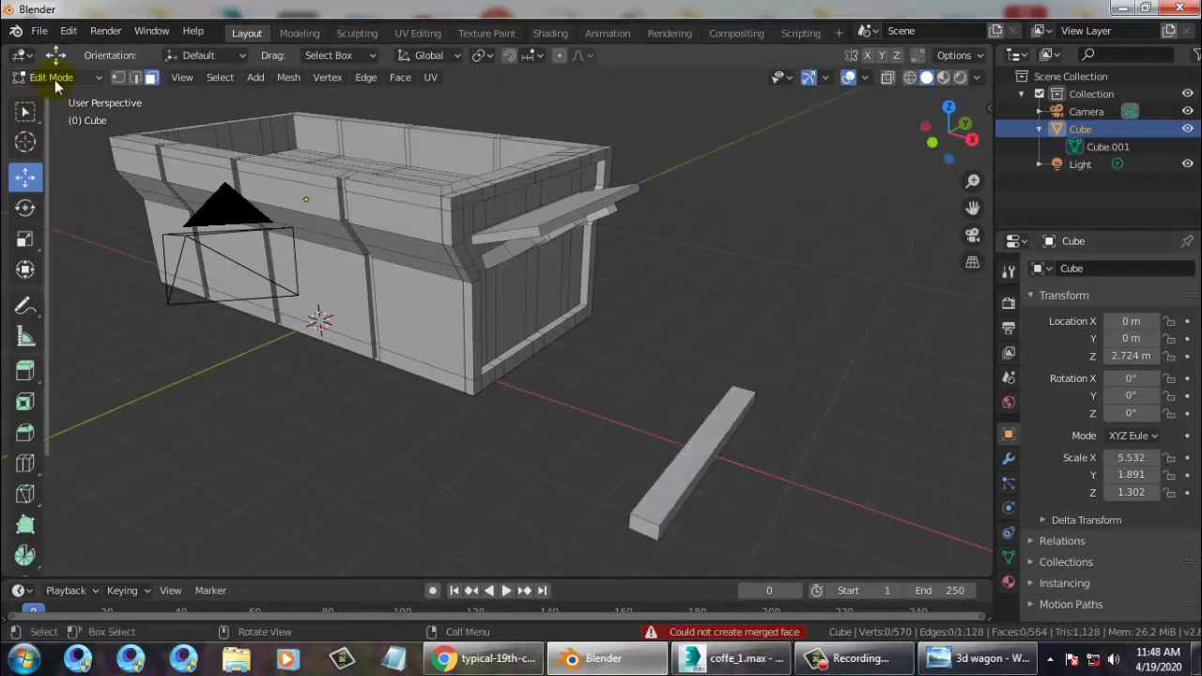
# Try to delete the beam in Object Mode, and restore the deleted wagon object.
pyautogui.click(54, 78)
pyautogui.click(63, 94)
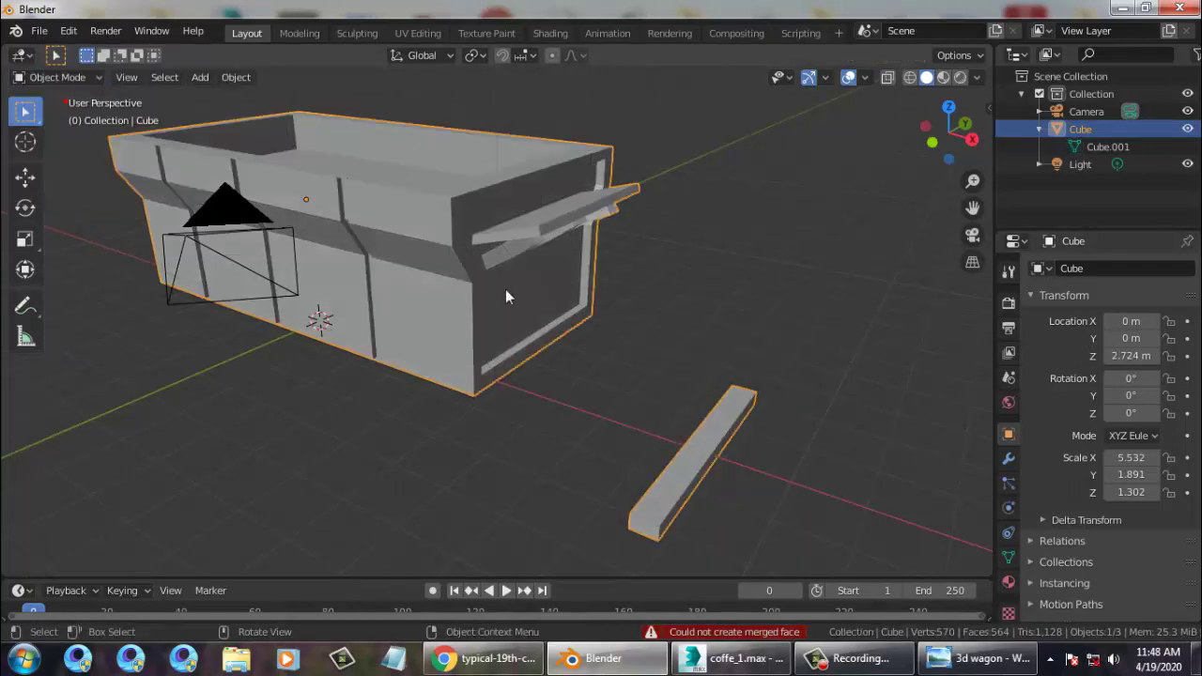
pyautogui.click(720, 428)
pyautogui.press('Delete')
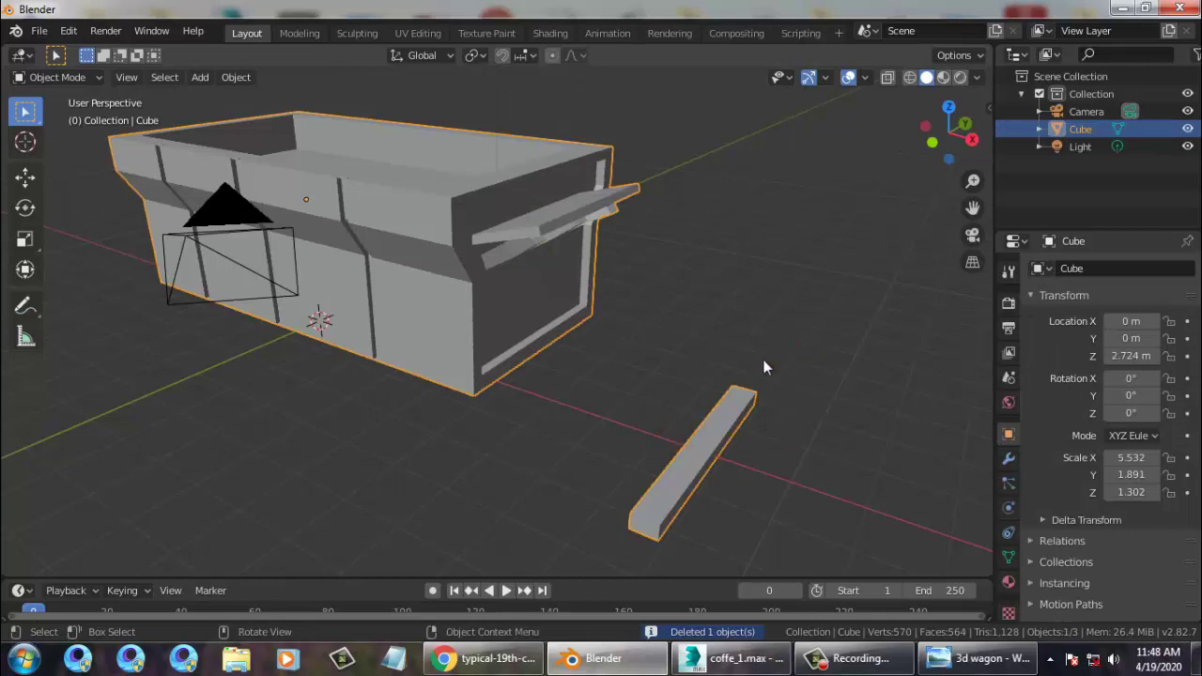
pyautogui.click(761, 365)
pyautogui.click(673, 451)
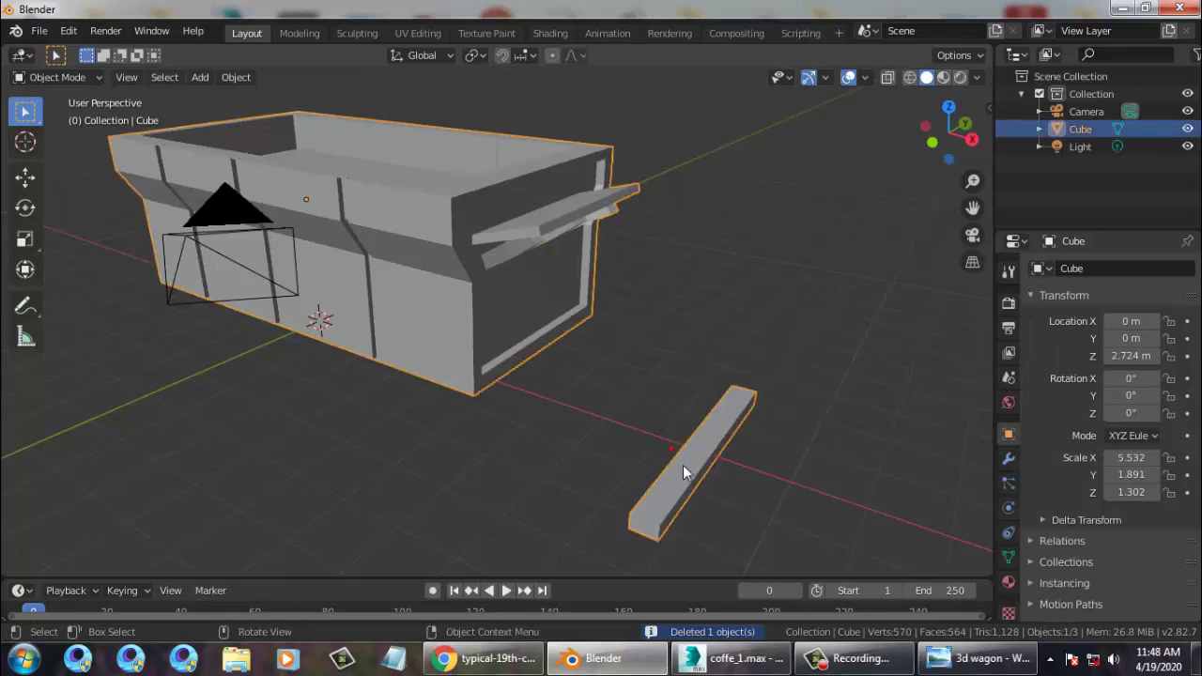
# Return the wagon mesh to Edit Mode and delete all the faces of the beam in front of the wagon.
pyautogui.click(1040, 129)
pyautogui.click(1091, 148)
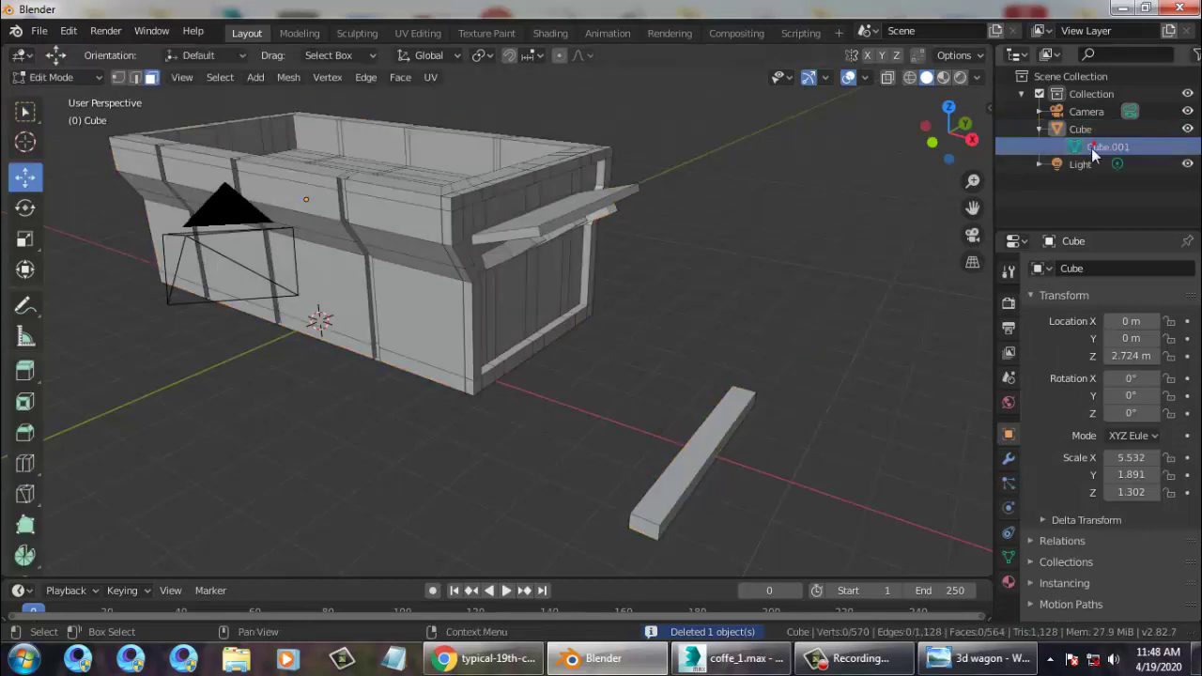
pyautogui.click(697, 444)
pyautogui.press('x')
pyautogui.click(659, 446)
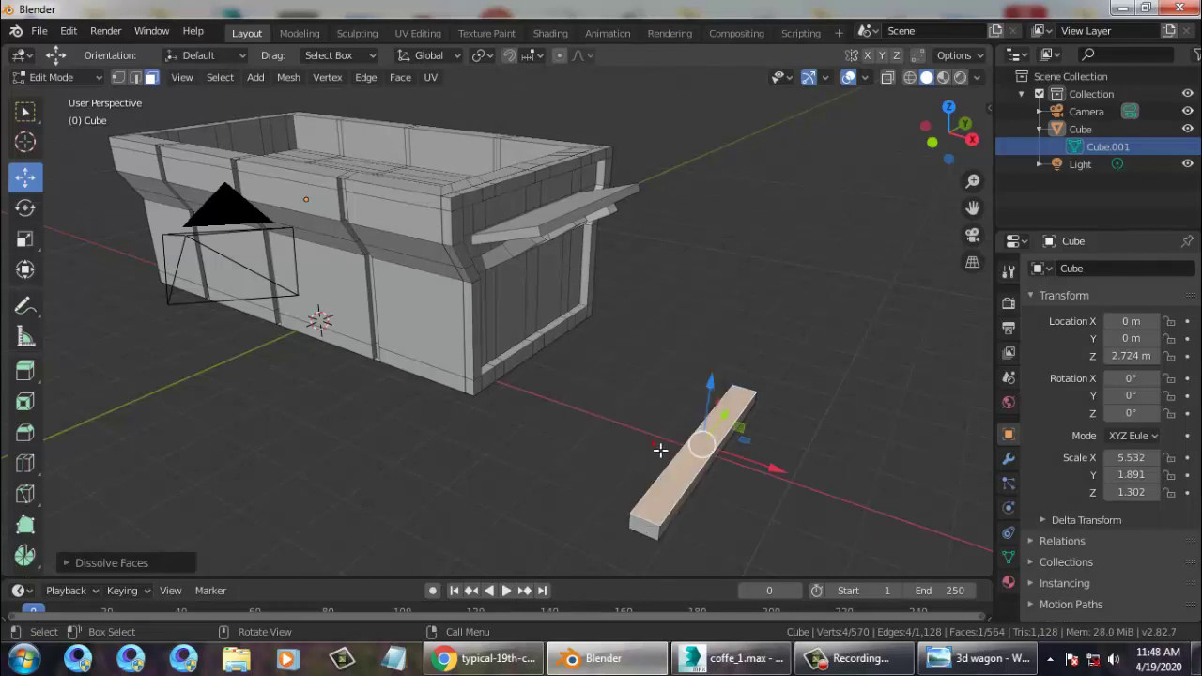
pyautogui.moveTo(584, 324); pyautogui.dragTo(840, 567)
pyautogui.press('x')
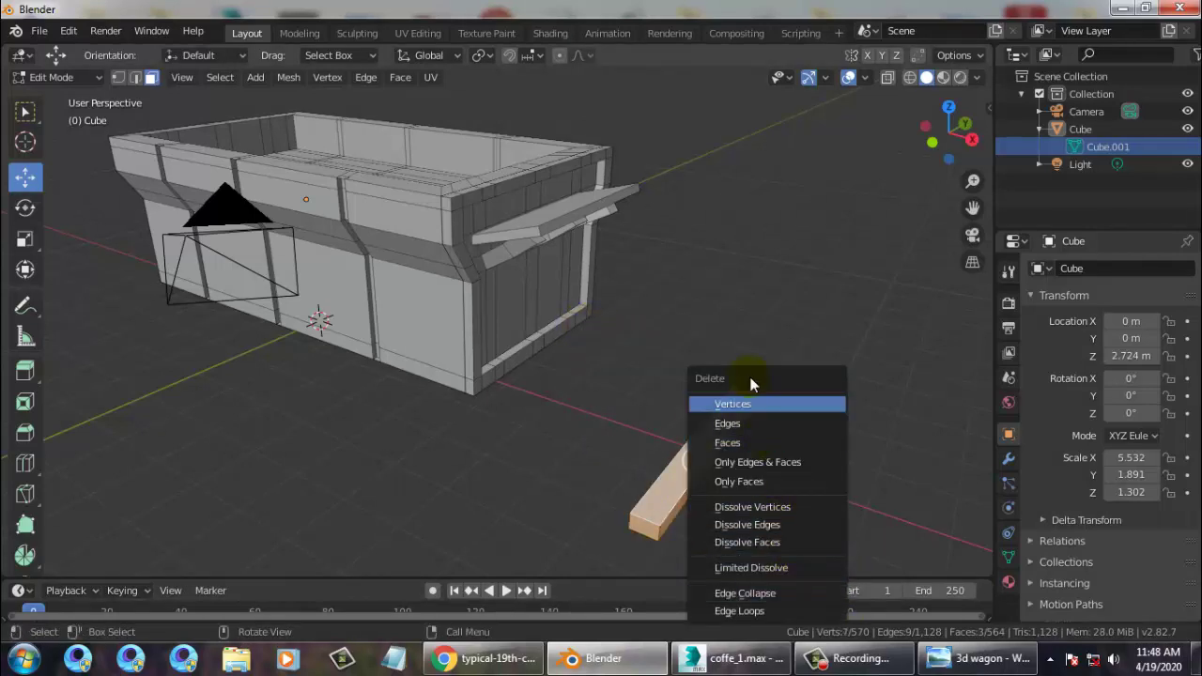
pyautogui.press('x')
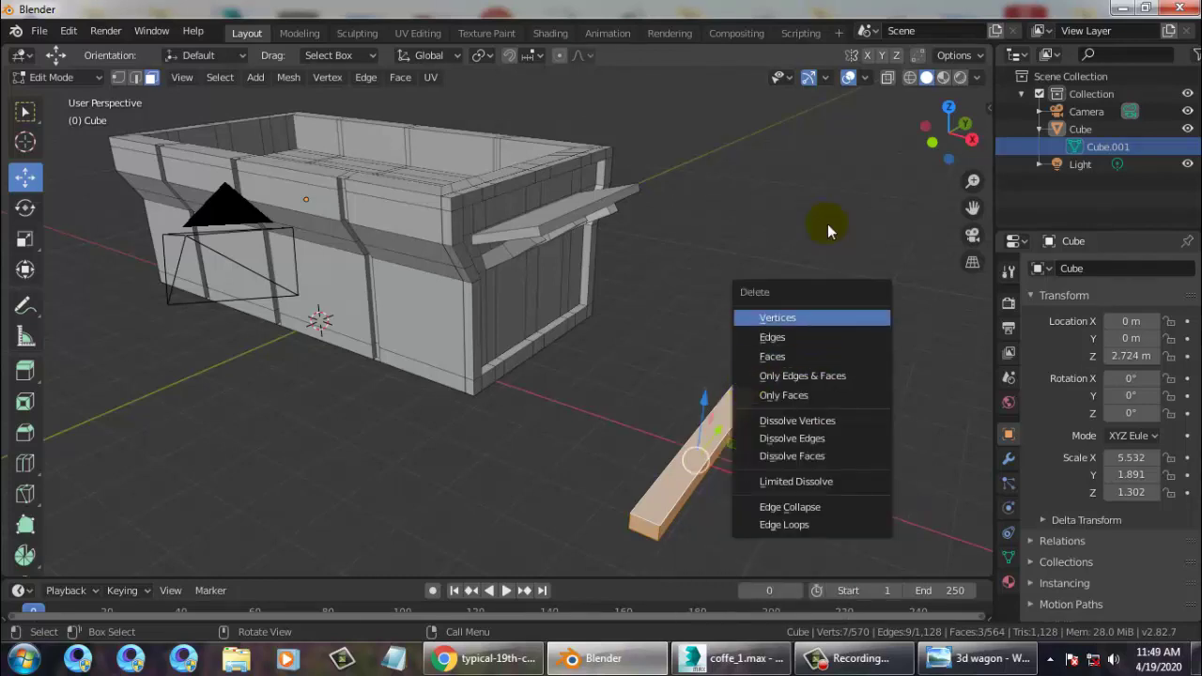
pyautogui.click(801, 358)
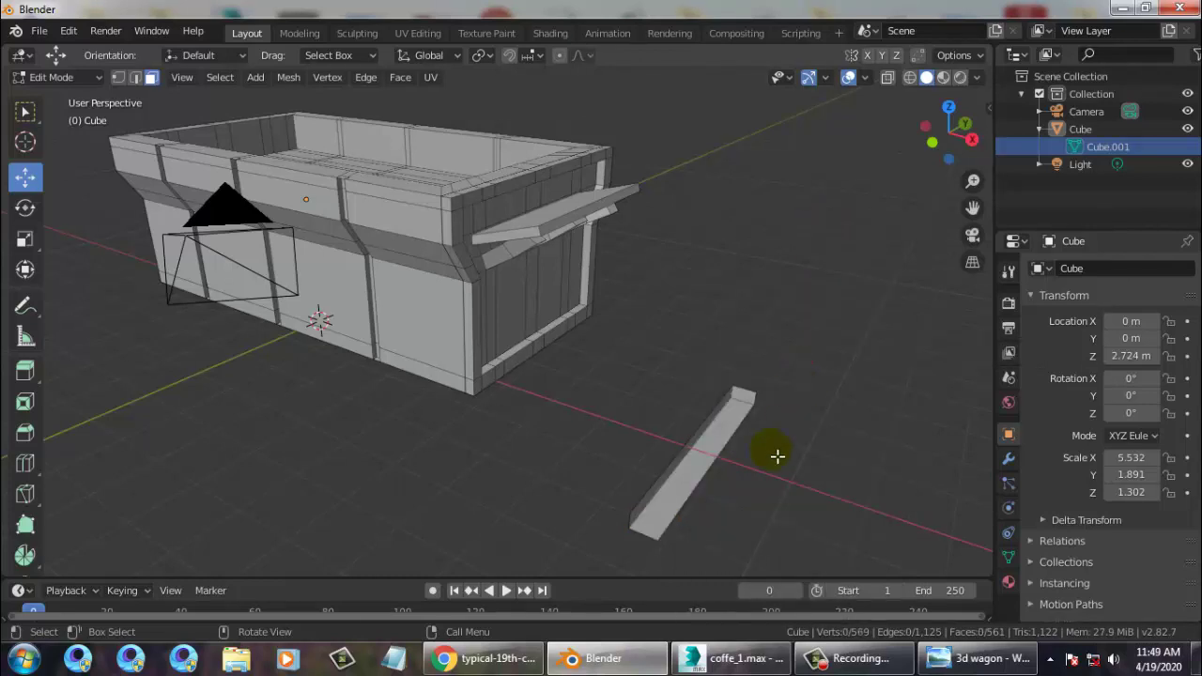
pyautogui.moveTo(603, 356); pyautogui.dragTo(898, 579)
pyautogui.press('x')
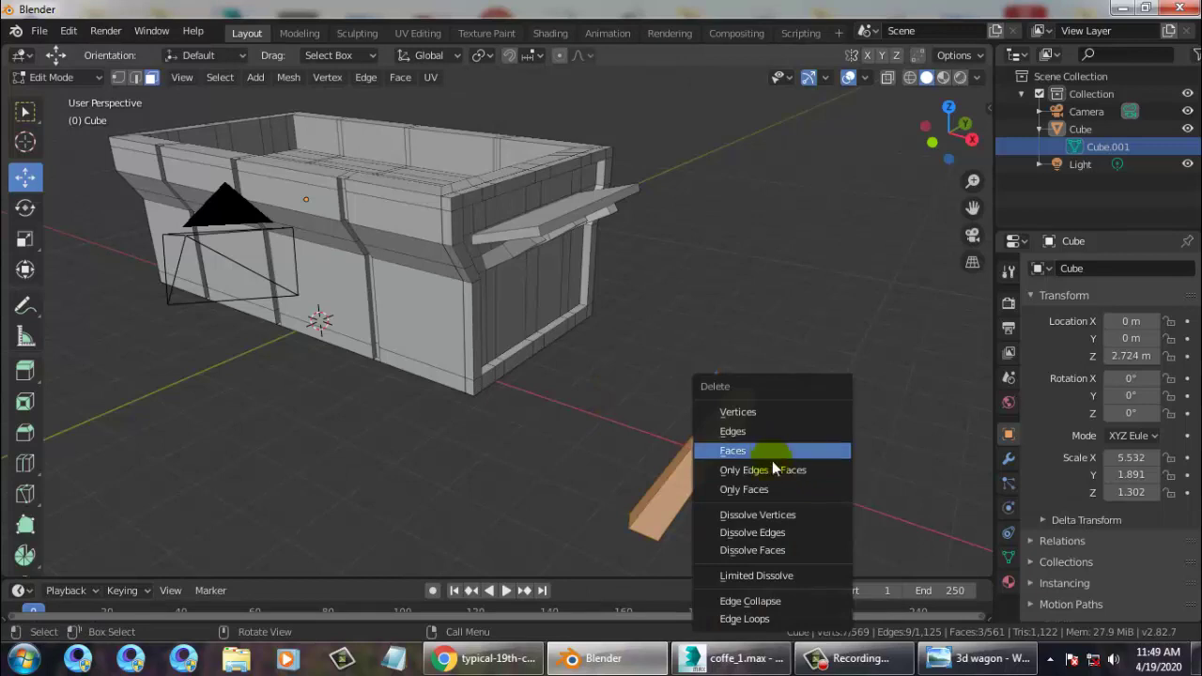
pyautogui.click(769, 451)
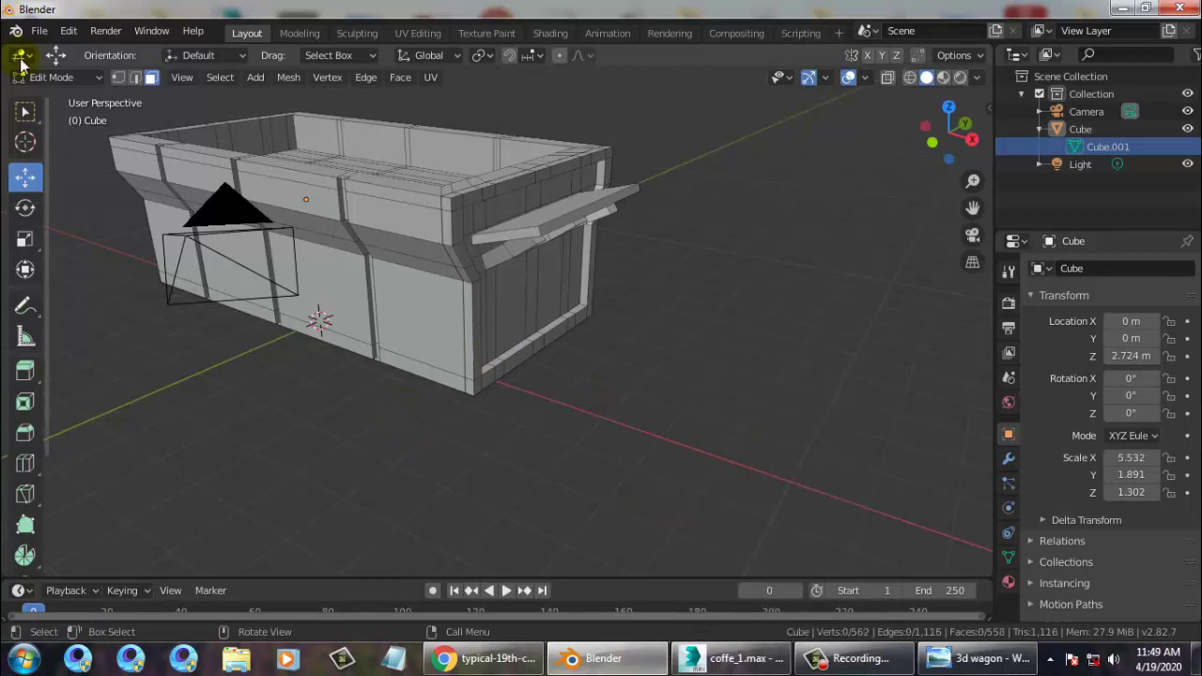
# Add a cube as a separate object in Object Mode and move it along X to about 8 m, clear of the wagon's front.
pyautogui.click(43, 79)
pyautogui.click(50, 97)
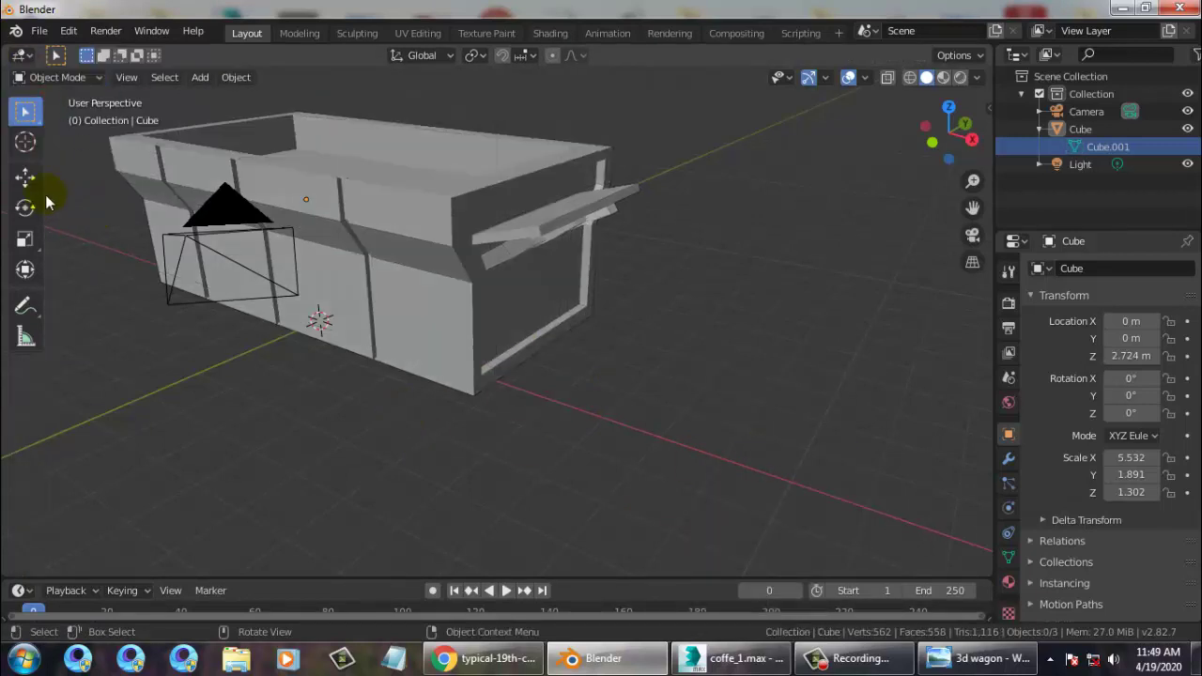
pyautogui.click(200, 77)
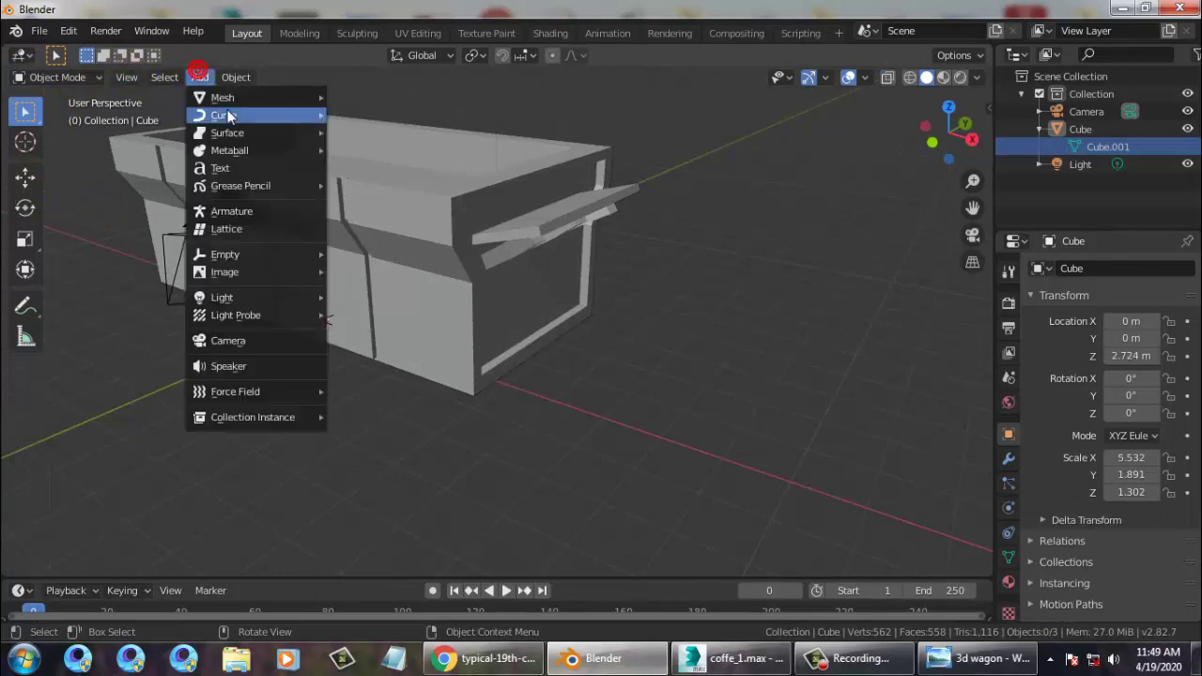
pyautogui.moveTo(282, 98)
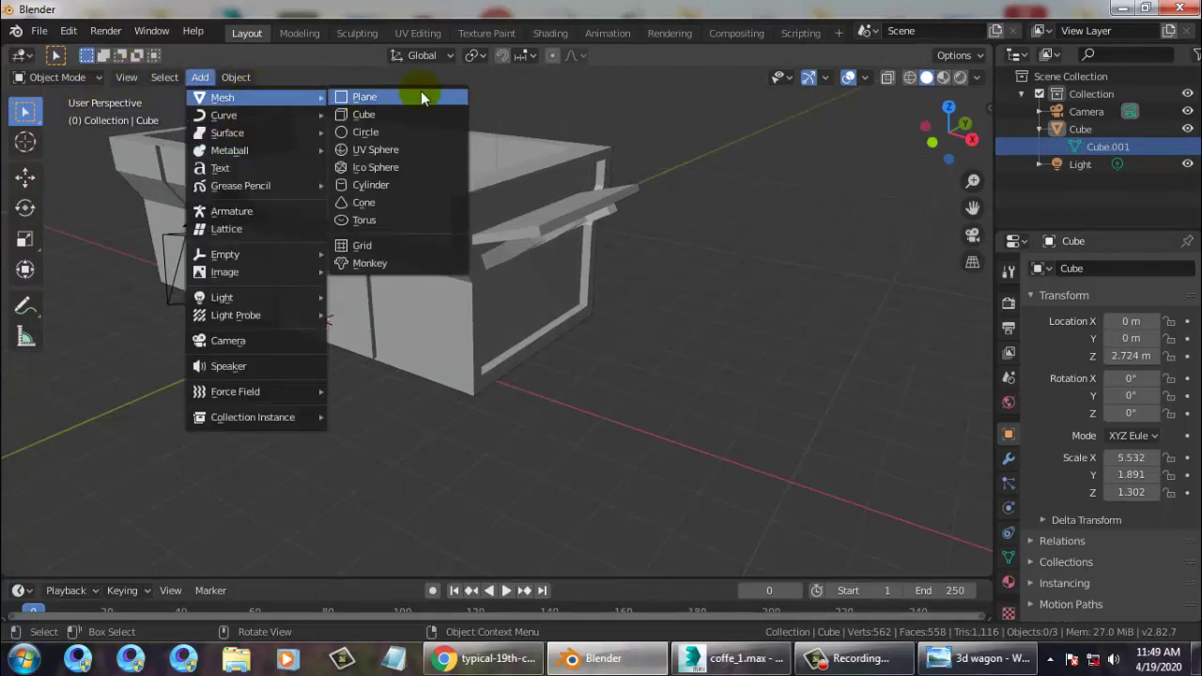
pyautogui.click(412, 113)
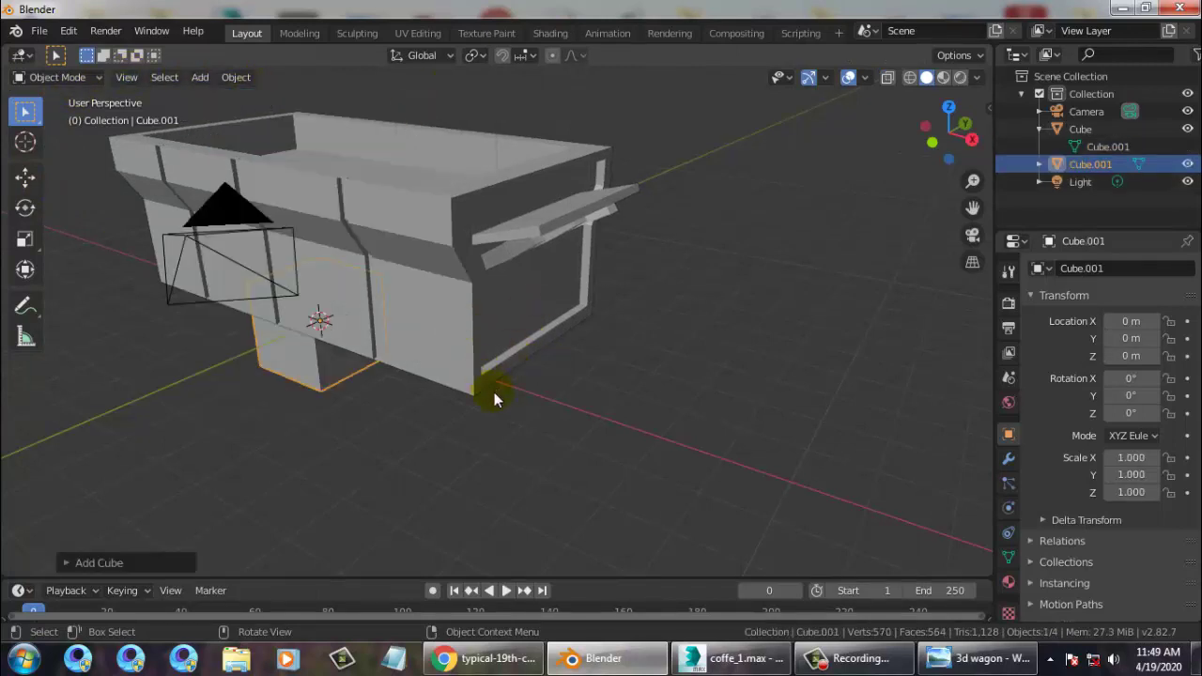
pyautogui.click(25, 176)
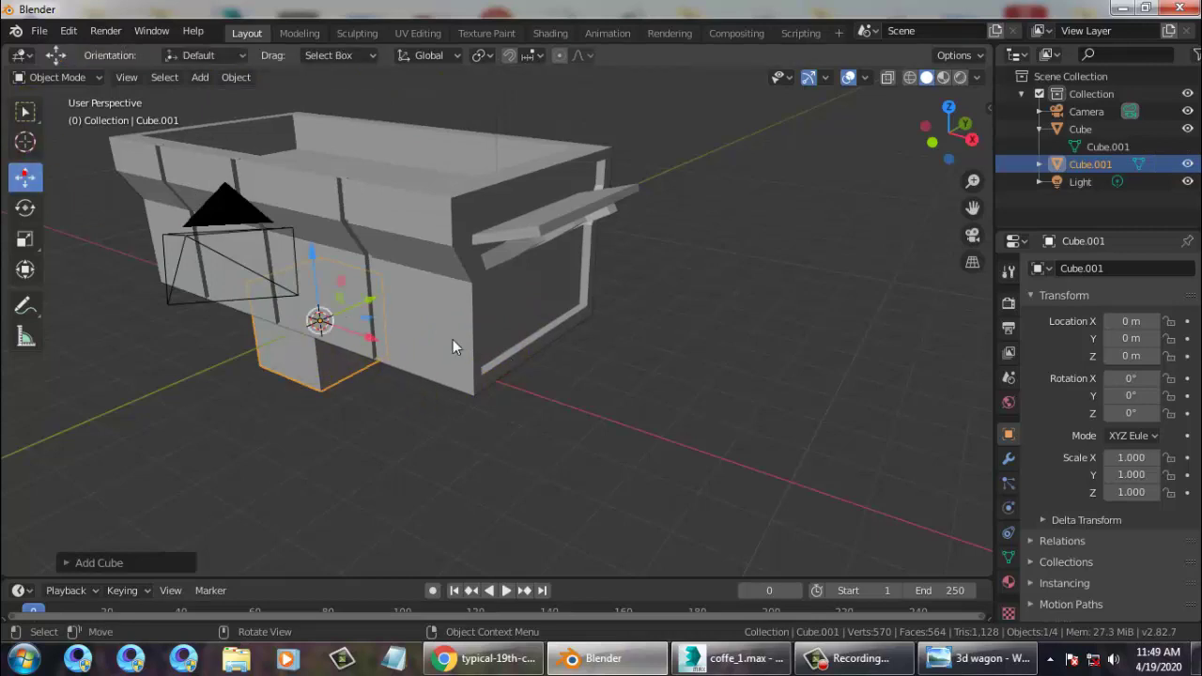
pyautogui.moveTo(369, 346); pyautogui.dragTo(652, 413)
pyautogui.moveTo(652, 413); pyautogui.dragTo(2, 244, button='middle')
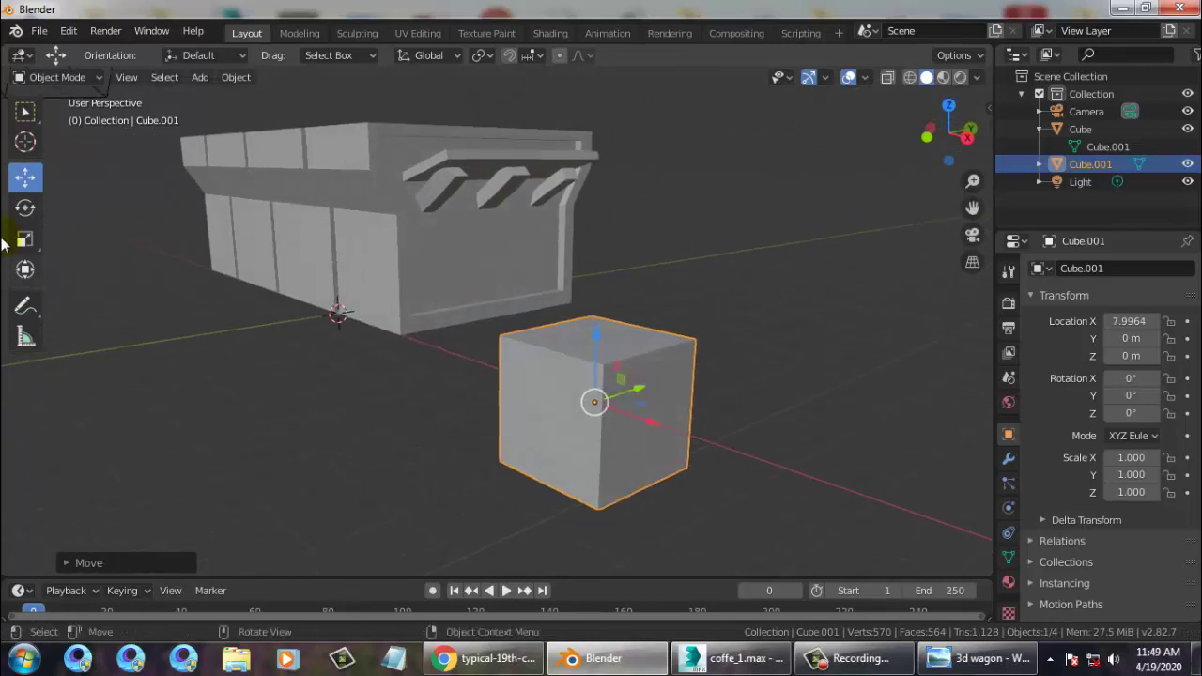
# Scale the cube into a long, thin crosswise beam, about 0.201 in X, 3.355 in Y and -0.144 in Z.
pyautogui.click(25, 242)
pyautogui.click(593, 341)
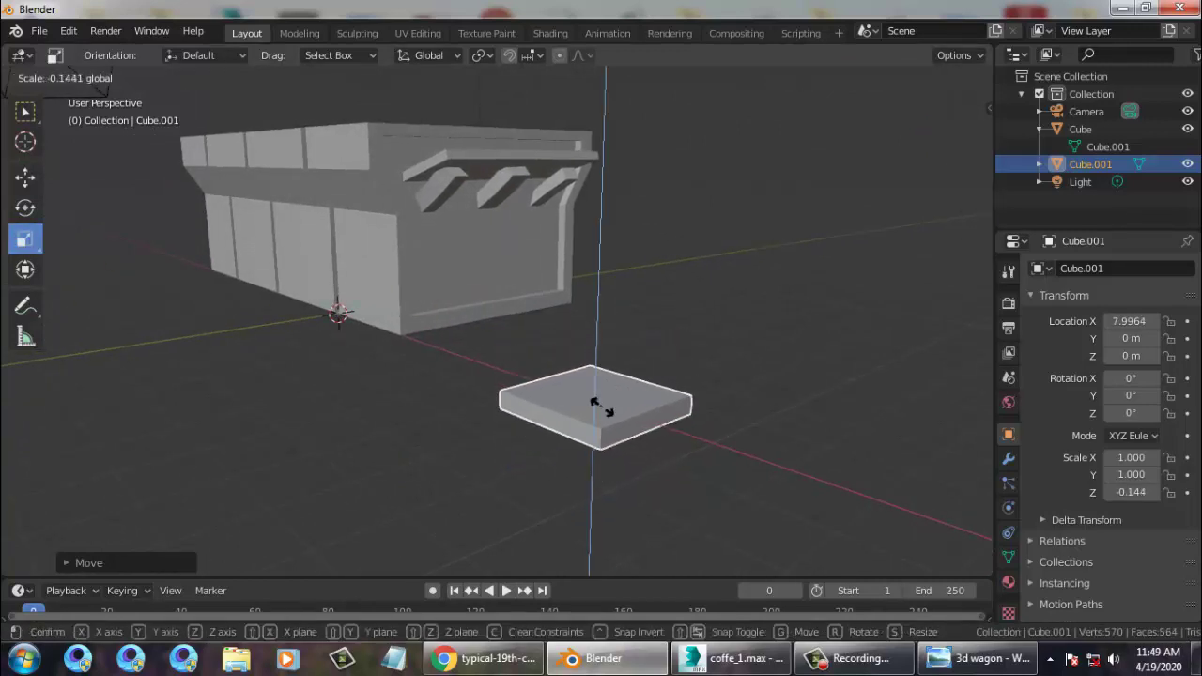
pyautogui.click(644, 451)
pyautogui.moveTo(645, 451); pyautogui.dragTo(704, 492, button='middle')
pyautogui.moveTo(699, 493); pyautogui.dragTo(789, 357)
pyautogui.moveTo(790, 357); pyautogui.dragTo(711, 418, button='middle')
# Show the top view in wireframe and move the beam along X to about 1.82 m, across the middle of the wagon body.
pyautogui.press('KP_7')
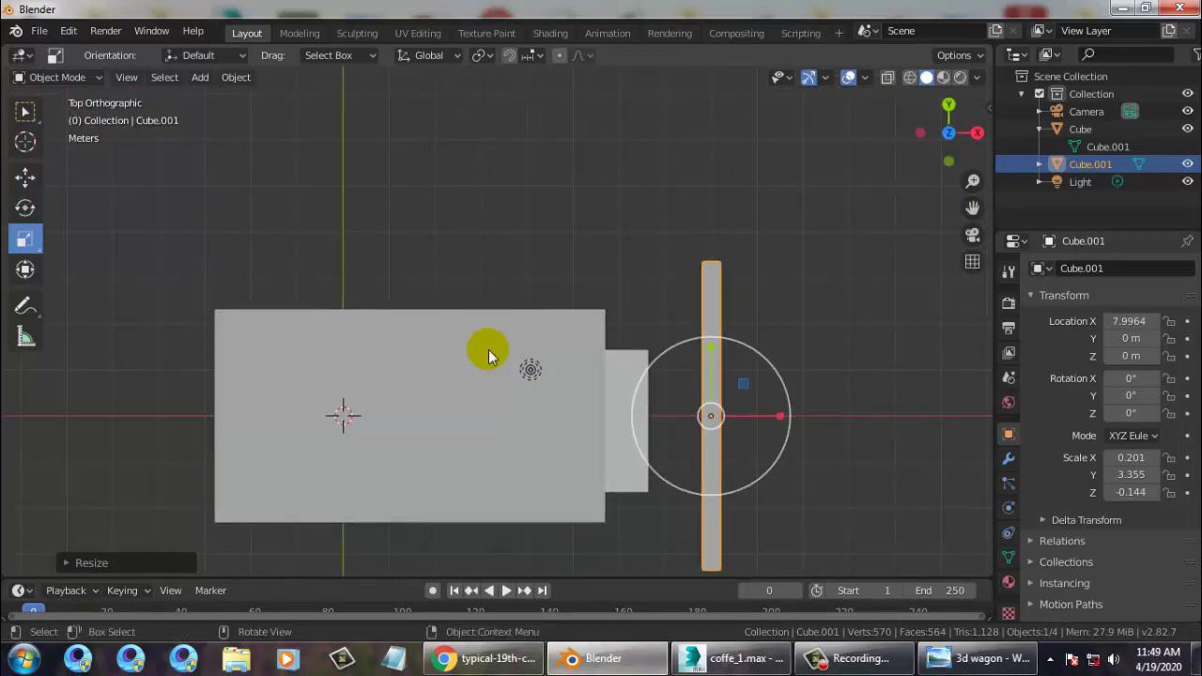
pyautogui.scroll(-2, 490, 349)
pyautogui.scroll(2, 491, 348)
pyautogui.click(910, 77)
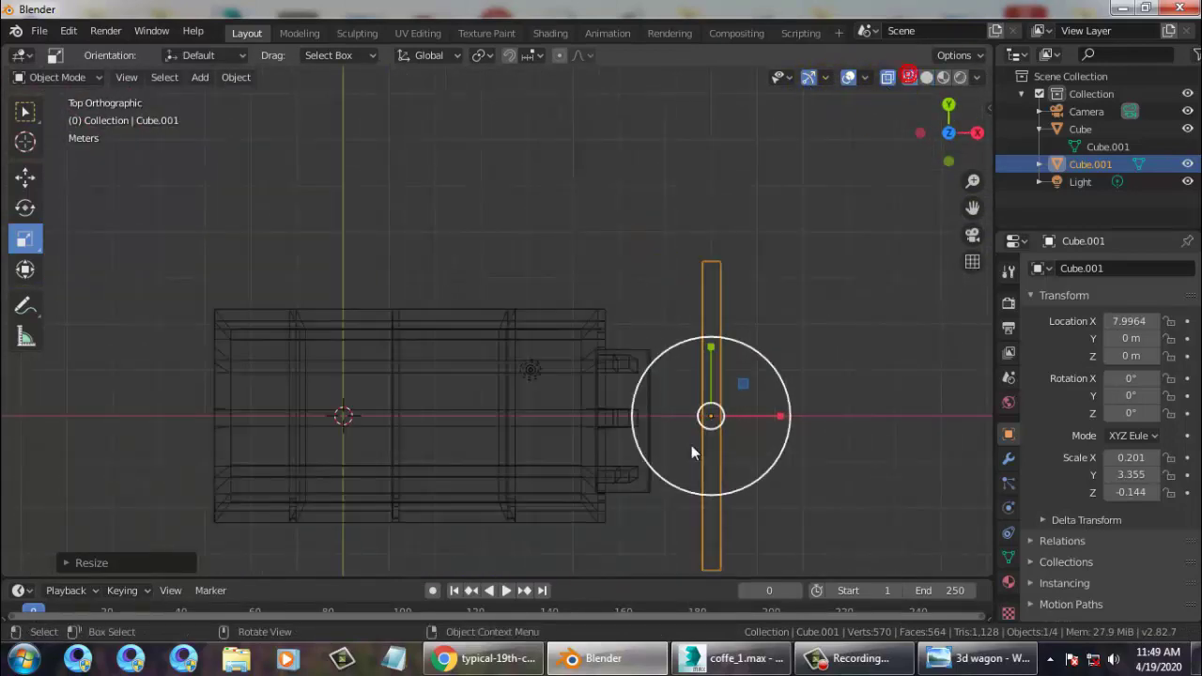
pyautogui.click(38, 179)
pyautogui.moveTo(781, 411); pyautogui.dragTo(512, 406)
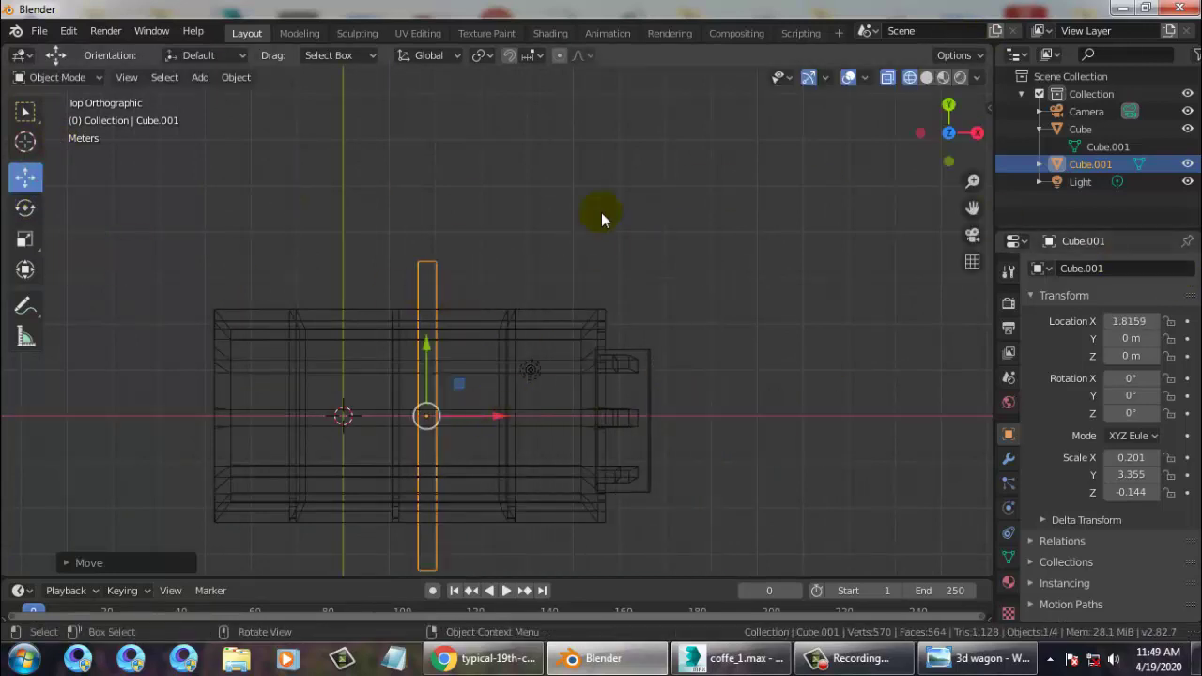
# Shorten the crosswise beam along Y to a scale of about 2.301, roughly the width of the wagon body.
pyautogui.click(24, 238)
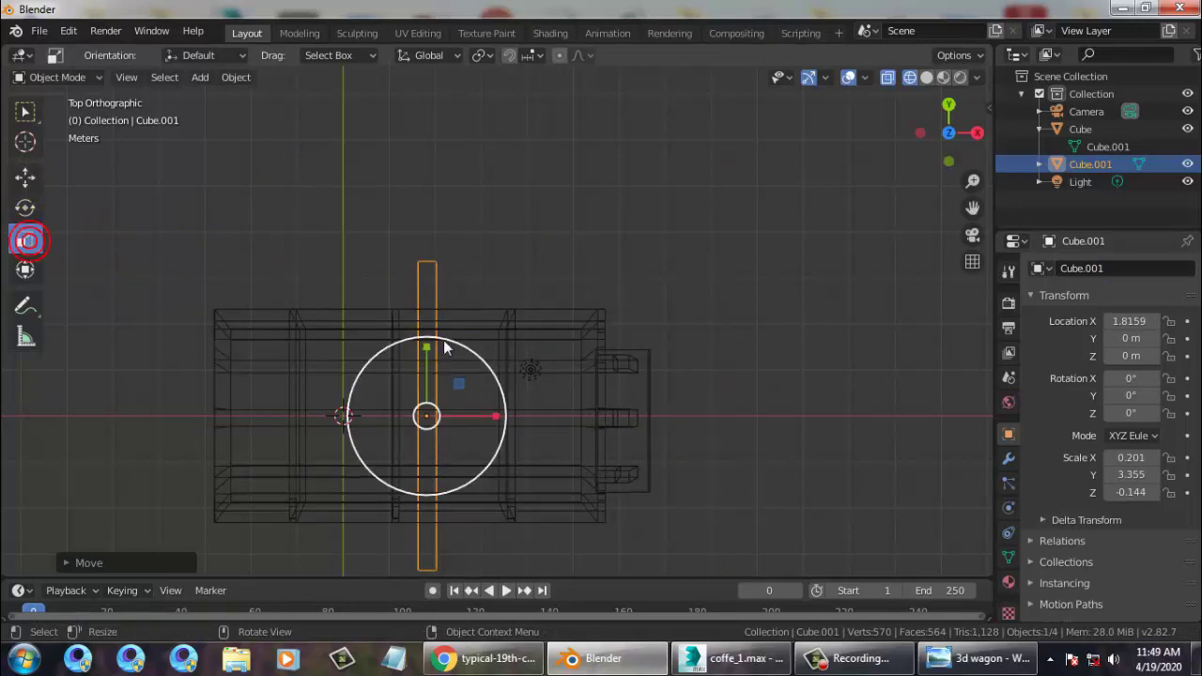
pyautogui.moveTo(429, 343); pyautogui.dragTo(437, 372)
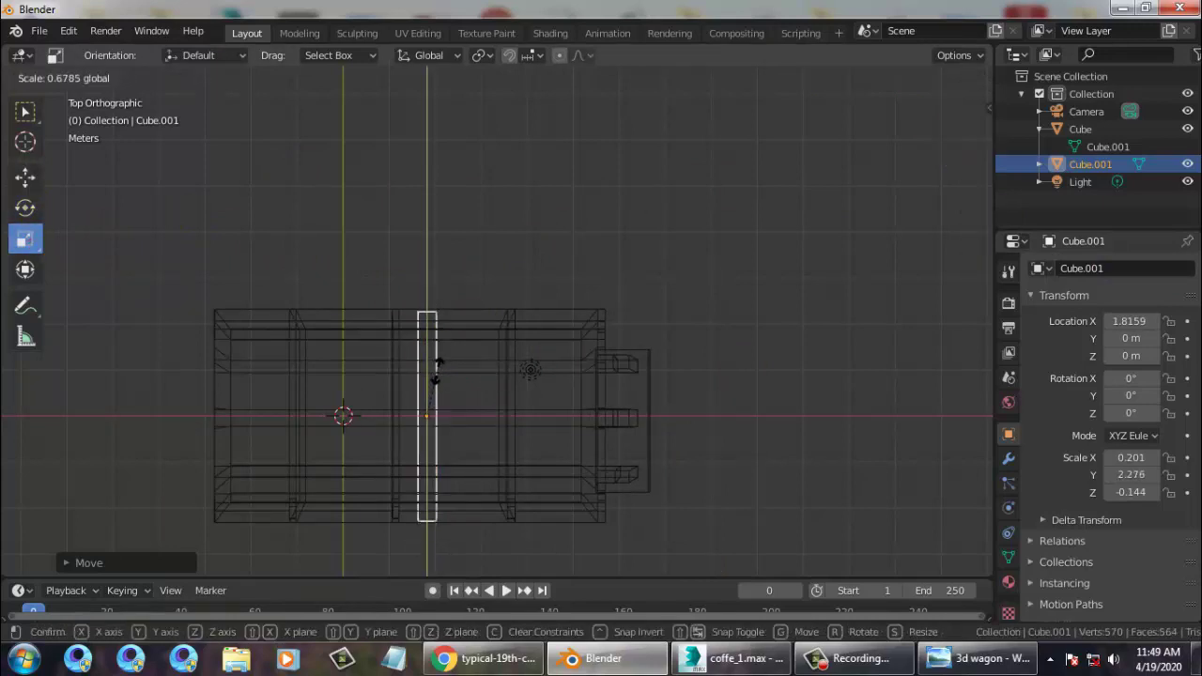
pyautogui.moveTo(436, 371); pyautogui.dragTo(428, 344)
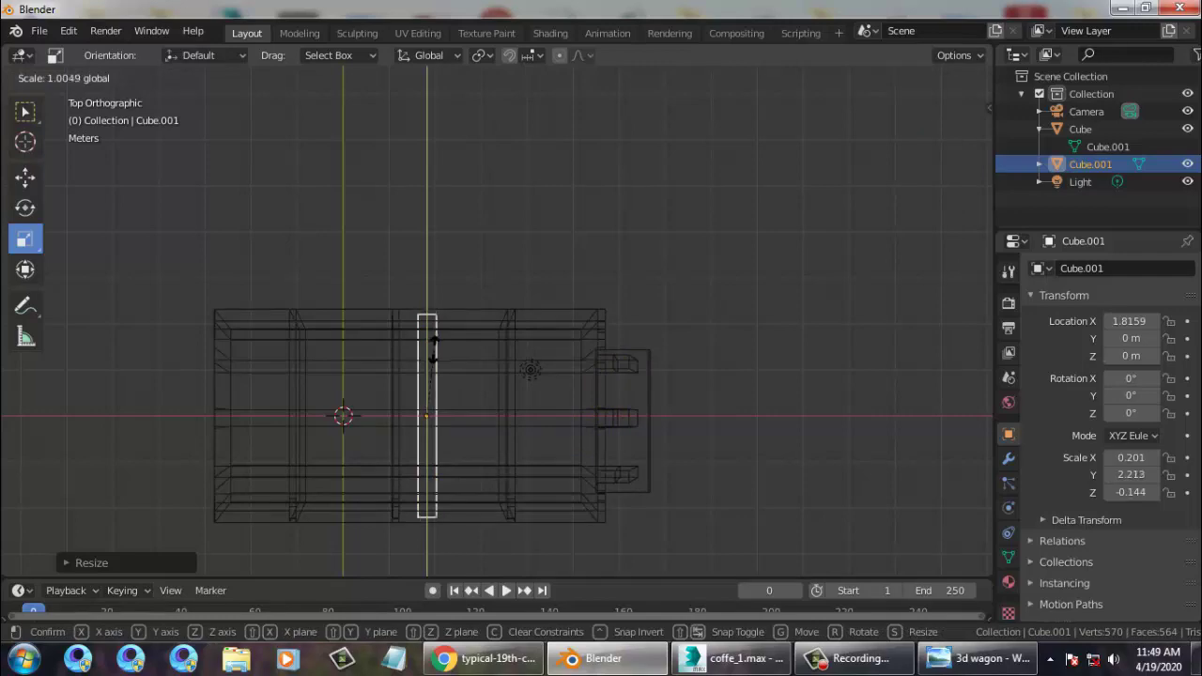
pyautogui.moveTo(433, 348); pyautogui.dragTo(429, 343)
# Show the scene in solid shading and move the beam along X to about 9.48 m, clear of the wagon's front.
pyautogui.moveTo(180, 241)
pyautogui.mouseDown(button='middle')
pyautogui.moveTo(564, 223)
pyautogui.moveTo(542, 156)
pyautogui.moveTo(568, 146)
pyautogui.mouseUp(button='middle')
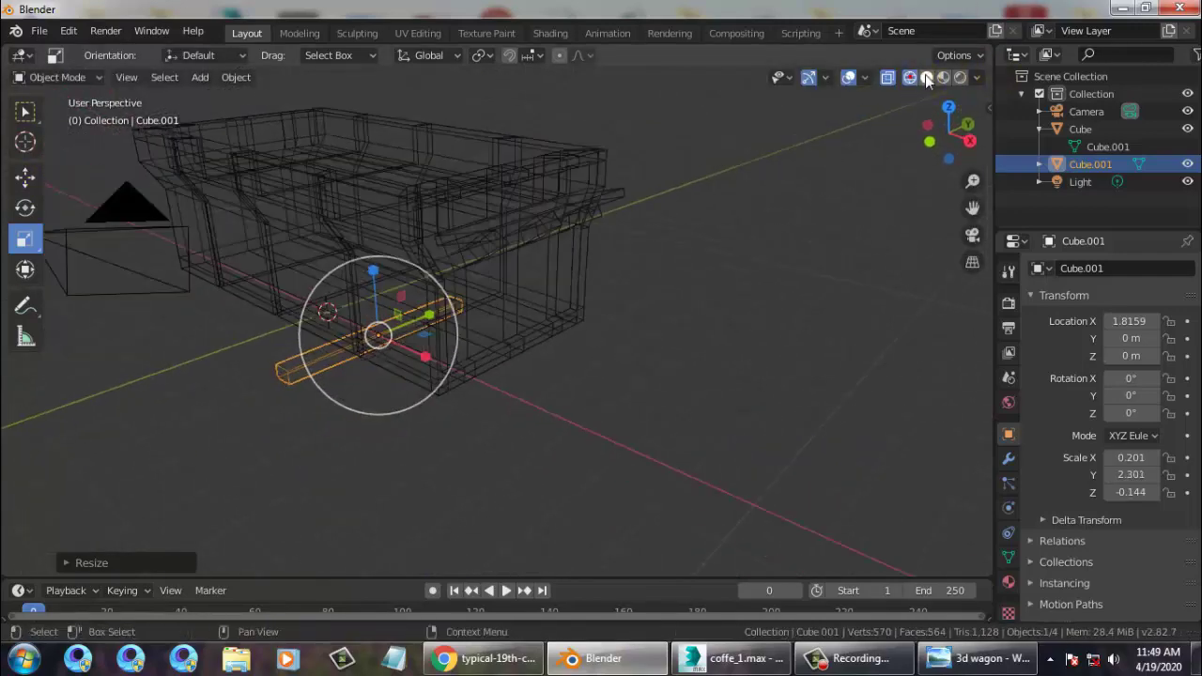
pyautogui.click(927, 77)
pyautogui.moveTo(383, 335); pyautogui.dragTo(35, 135, button='middle')
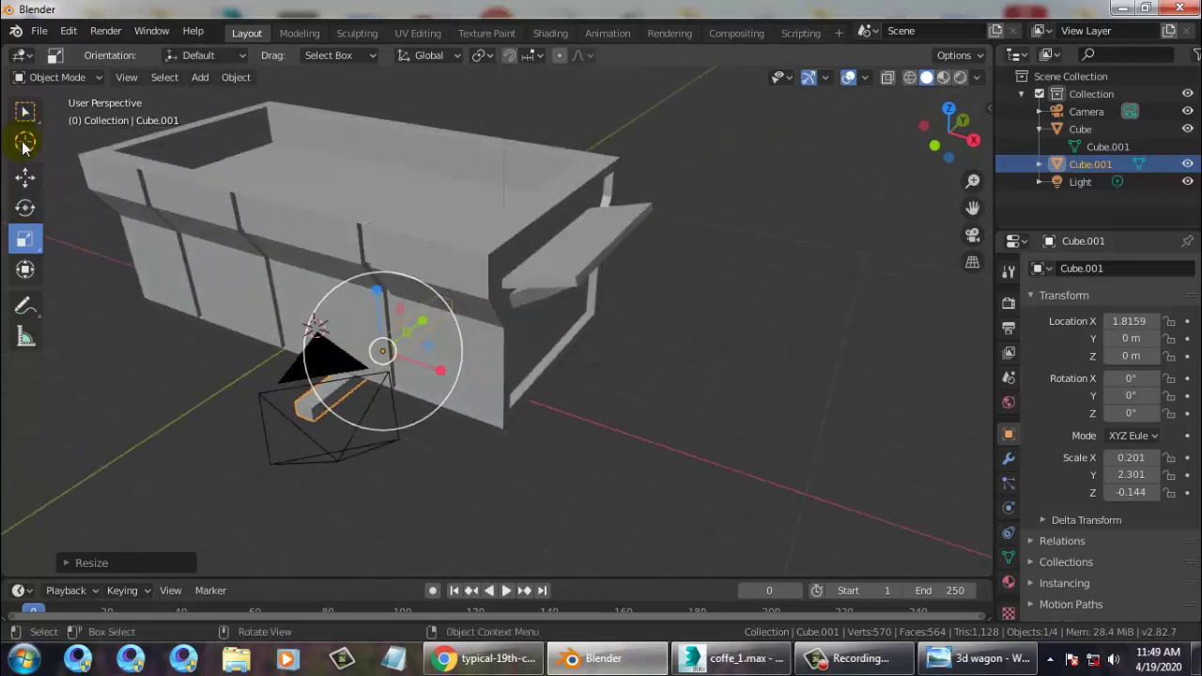
pyautogui.click(24, 177)
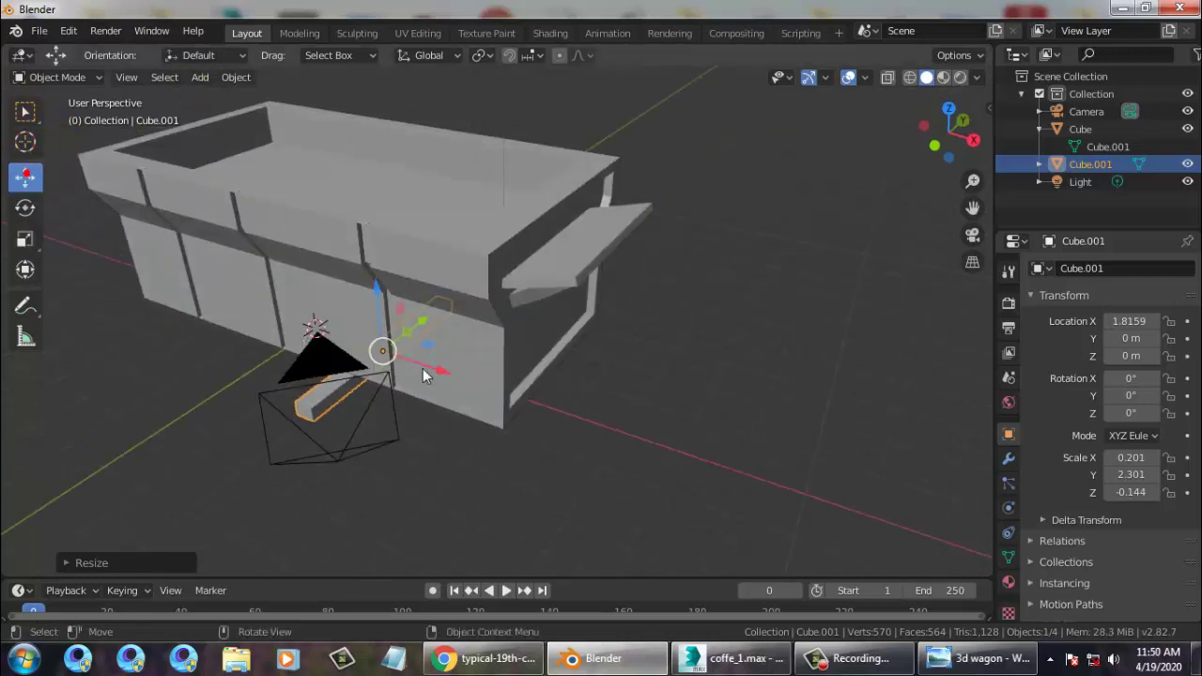
pyautogui.moveTo(437, 376); pyautogui.dragTo(779, 408)
pyautogui.moveTo(779, 407); pyautogui.dragTo(719, 372, button='middle')
pyautogui.keyDown('shift'); pyautogui.moveTo(727, 423); pyautogui.dragTo(711, 287, button='middle'); pyautogui.keyUp('shift')
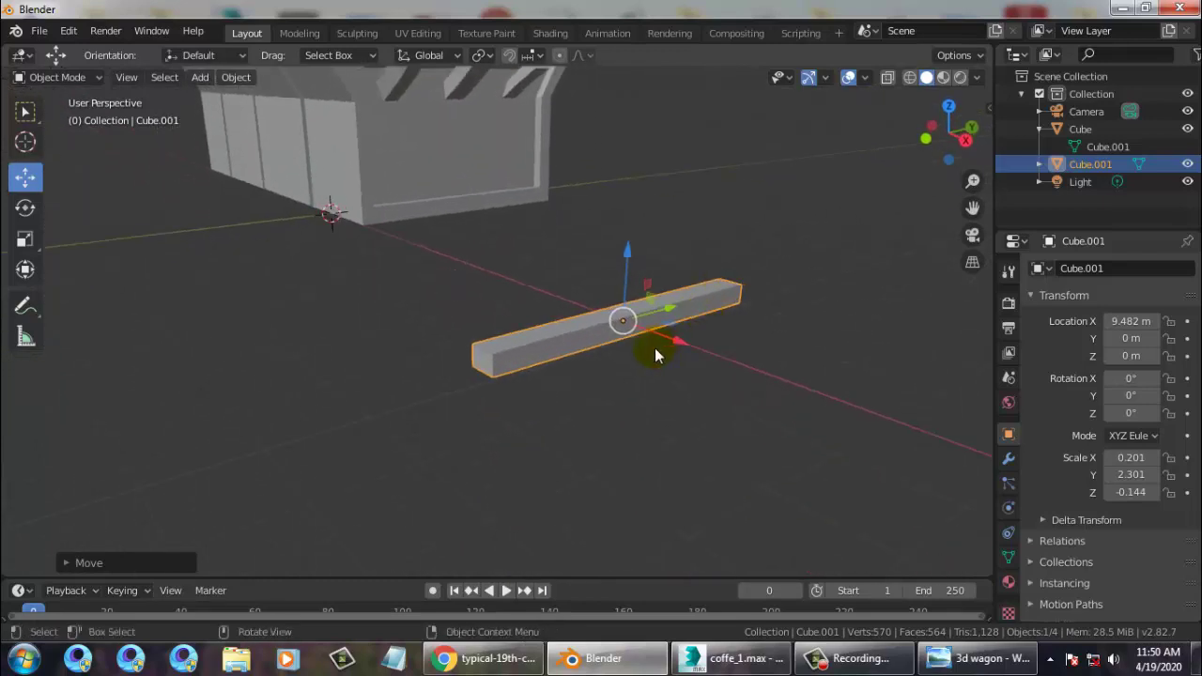
# Enter Edit Mode on the beam and divide its length with 40 crosswise loop cuts.
pyautogui.scroll(1, 653, 349)
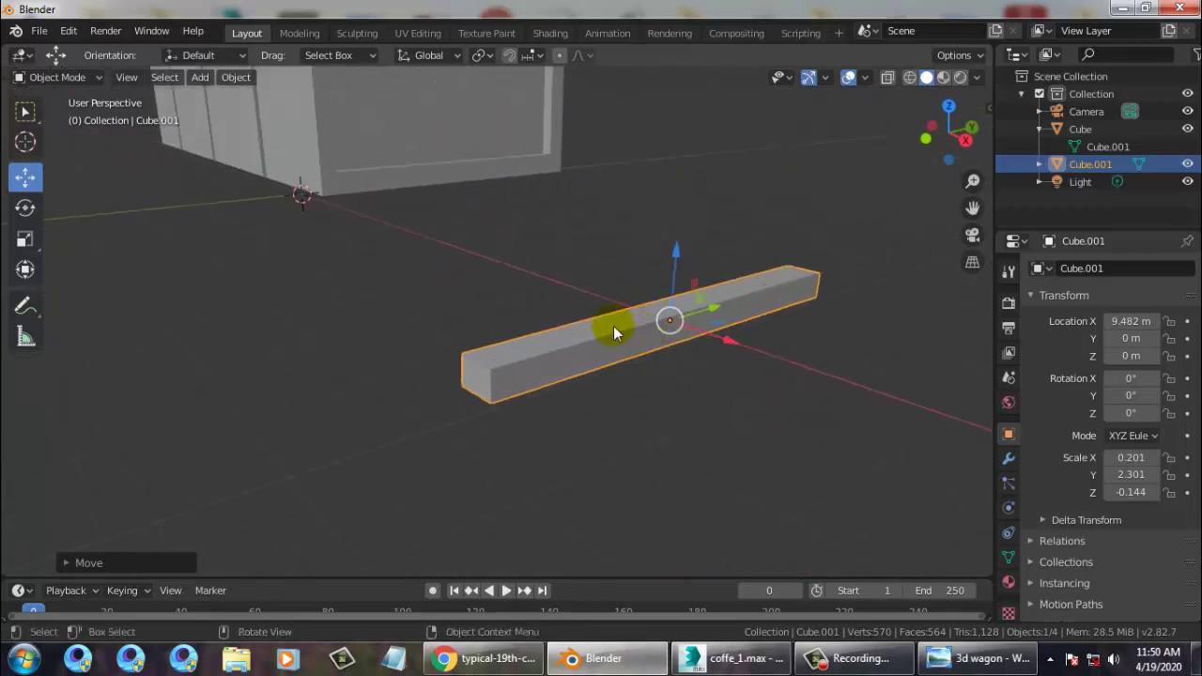
pyautogui.click(56, 77)
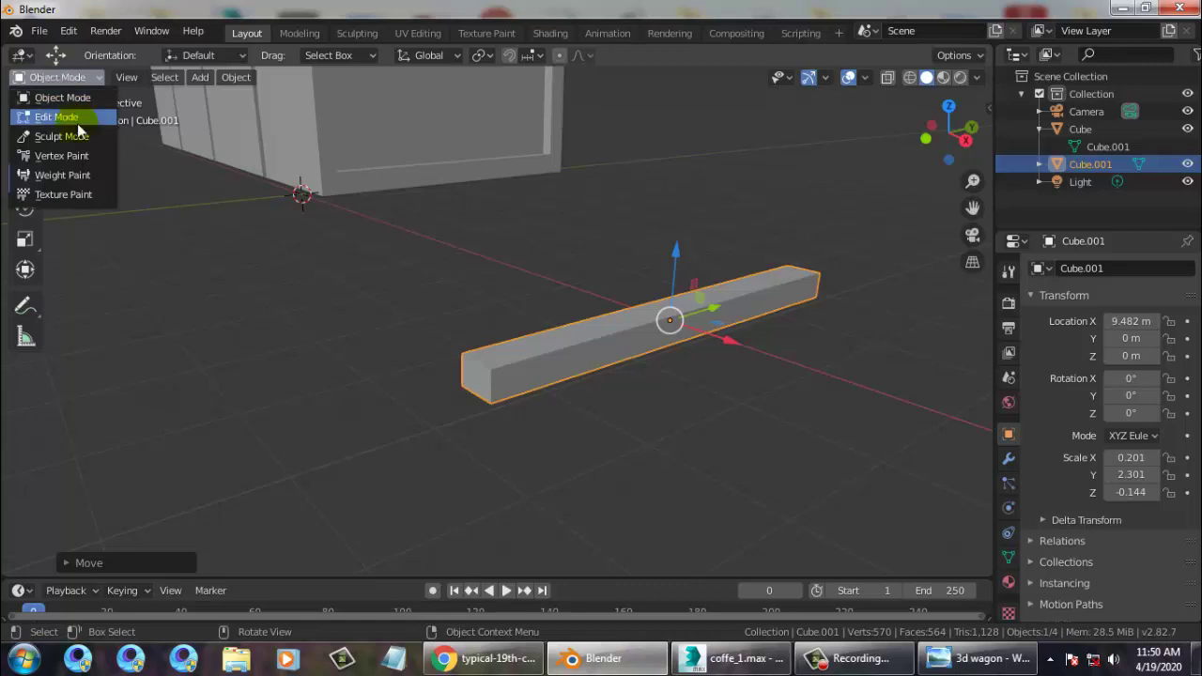
pyautogui.click(77, 120)
pyautogui.hotkey('ctrl', 'r')
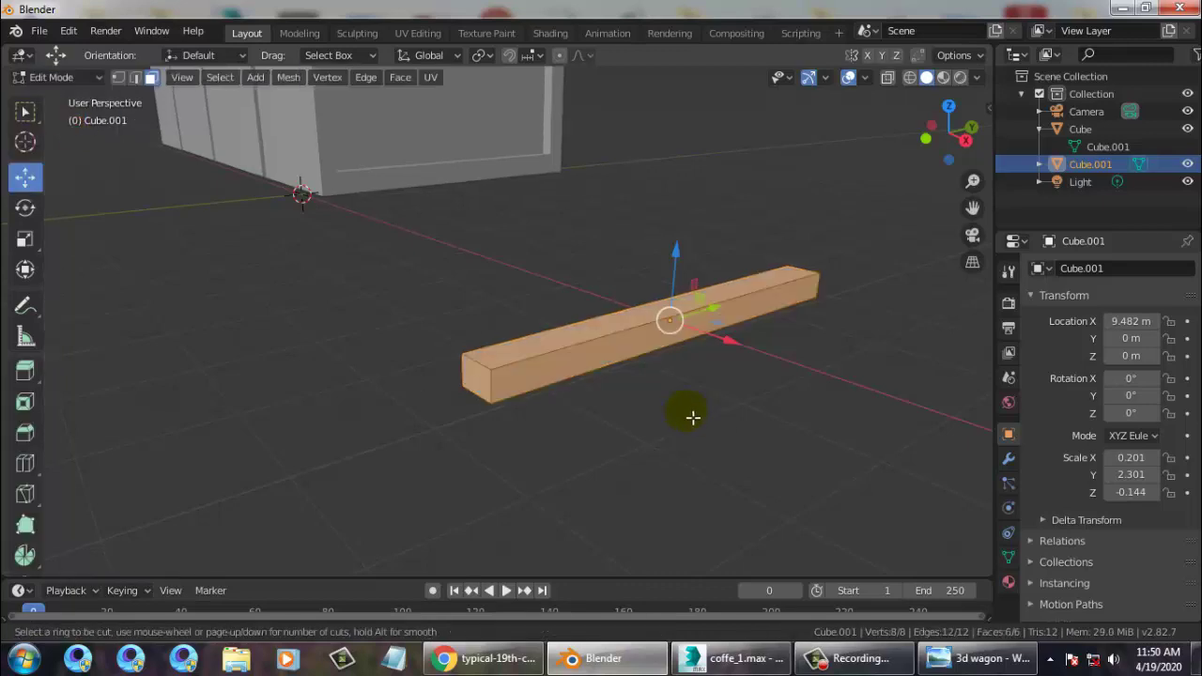
pyautogui.click(608, 332)
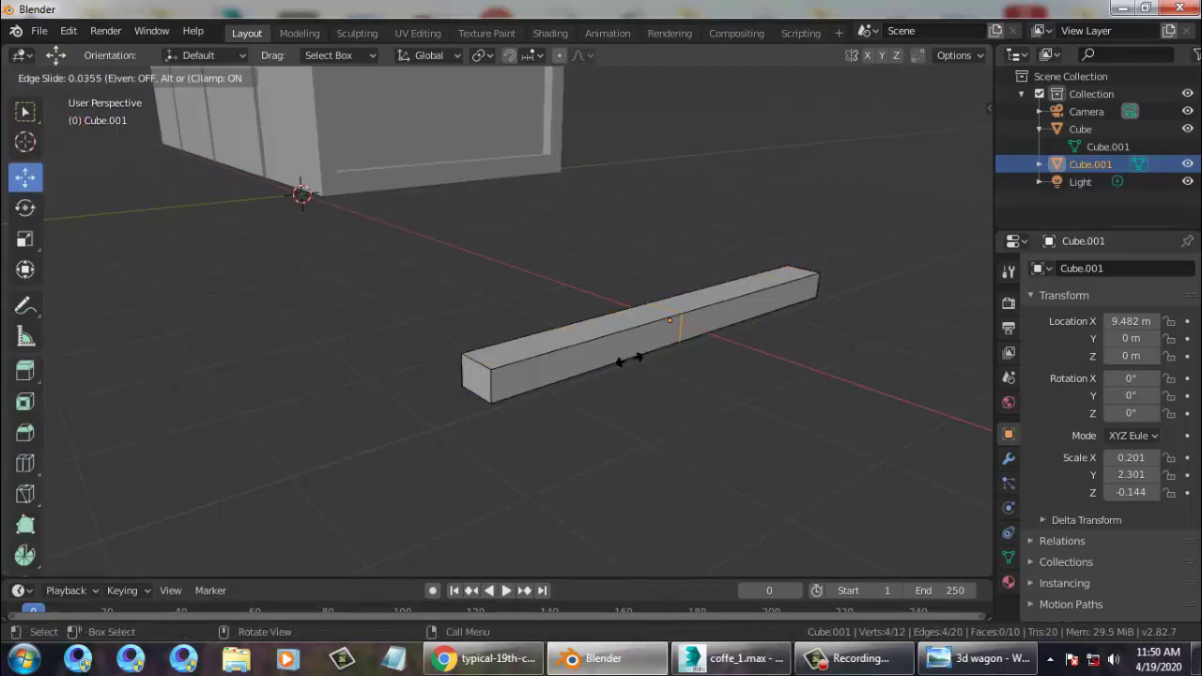
pyautogui.click(628, 355)
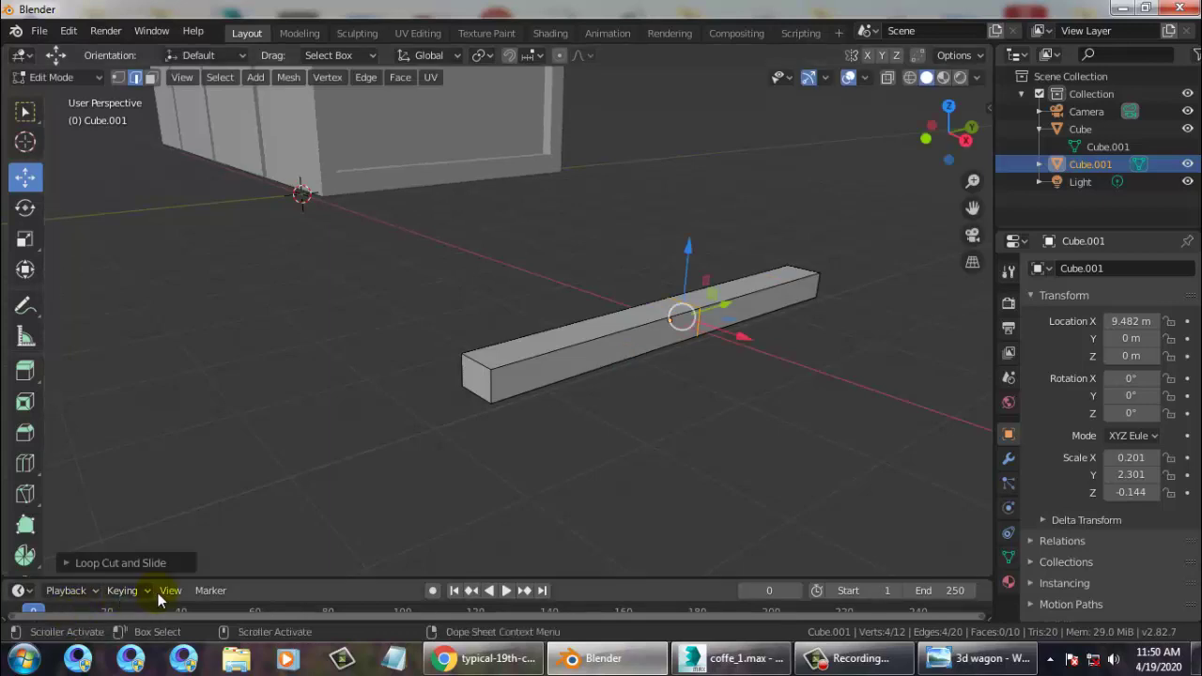
pyautogui.click(65, 564)
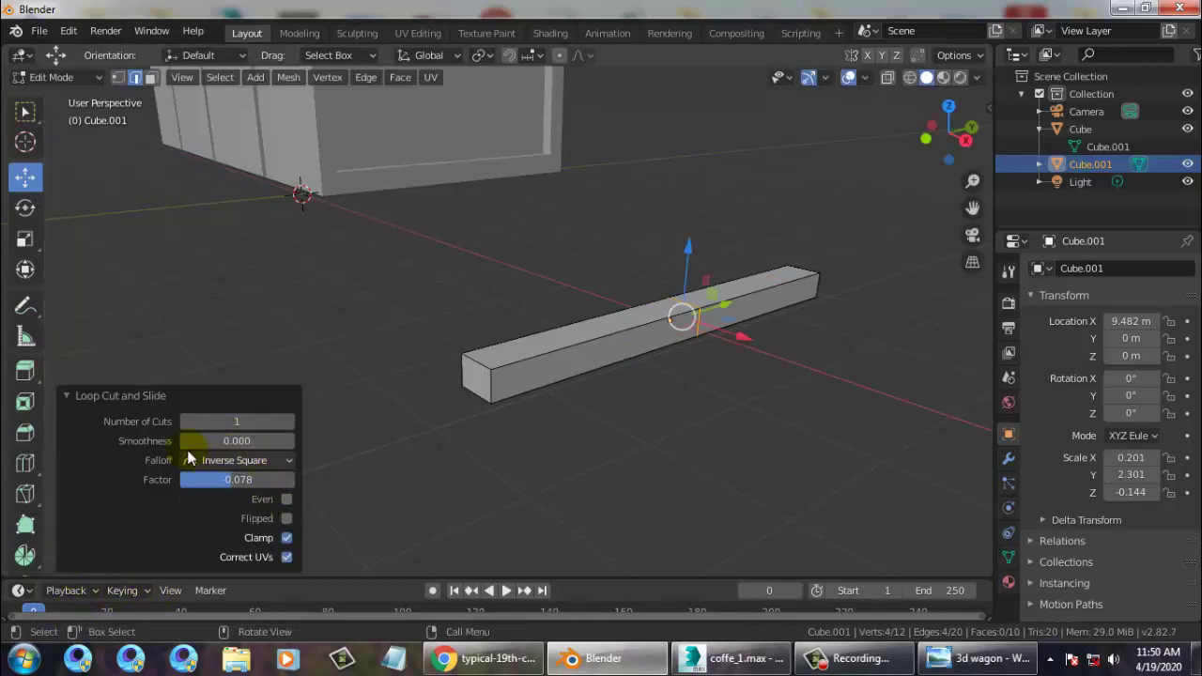
pyautogui.moveTo(228, 424); pyautogui.dragTo(294, 426)
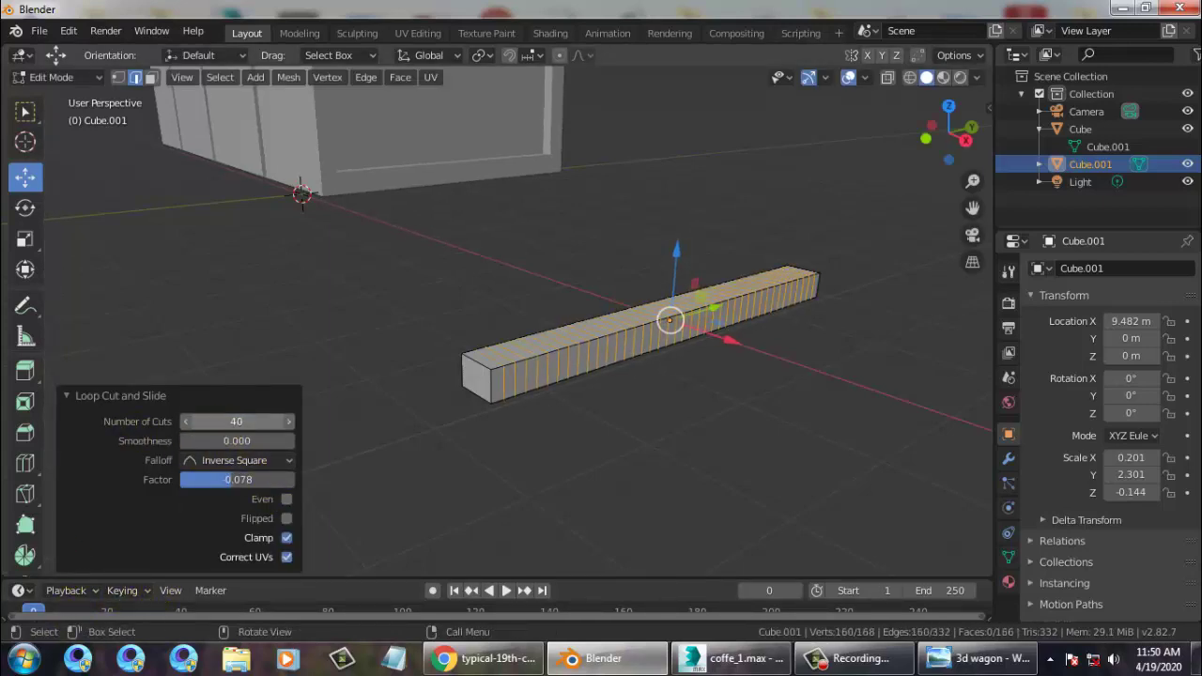
# Divide the beam's width with six evenly spaced lengthwise loop cuts across its top face.
pyautogui.hotkey('ctrl', 'r')
pyautogui.click(474, 360)
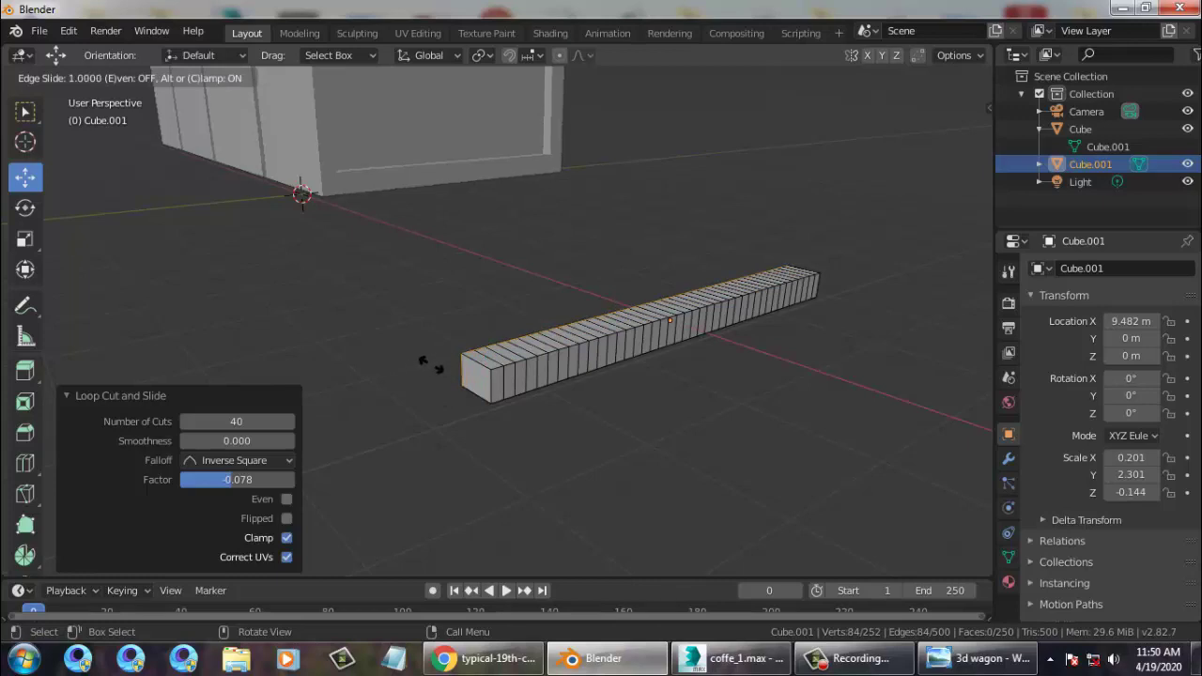
pyautogui.click(462, 361)
pyautogui.click(226, 422)
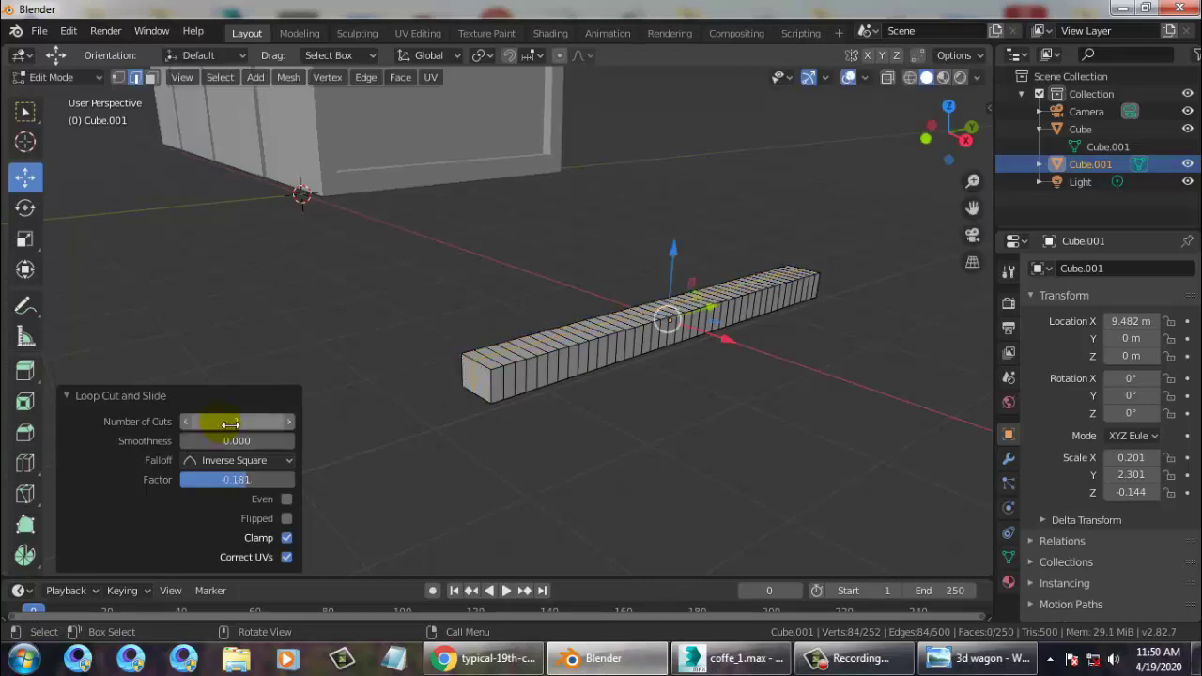
pyautogui.write('7')
pyautogui.press('Return')
pyautogui.moveTo(237, 422)
pyautogui.mouseDown()
pyautogui.moveTo(218, 422)
pyautogui.moveTo(243, 422)
pyautogui.mouseUp()
# Divide the beam's height with four lengthwise loop cuts along its sides.
pyautogui.click(492, 390)
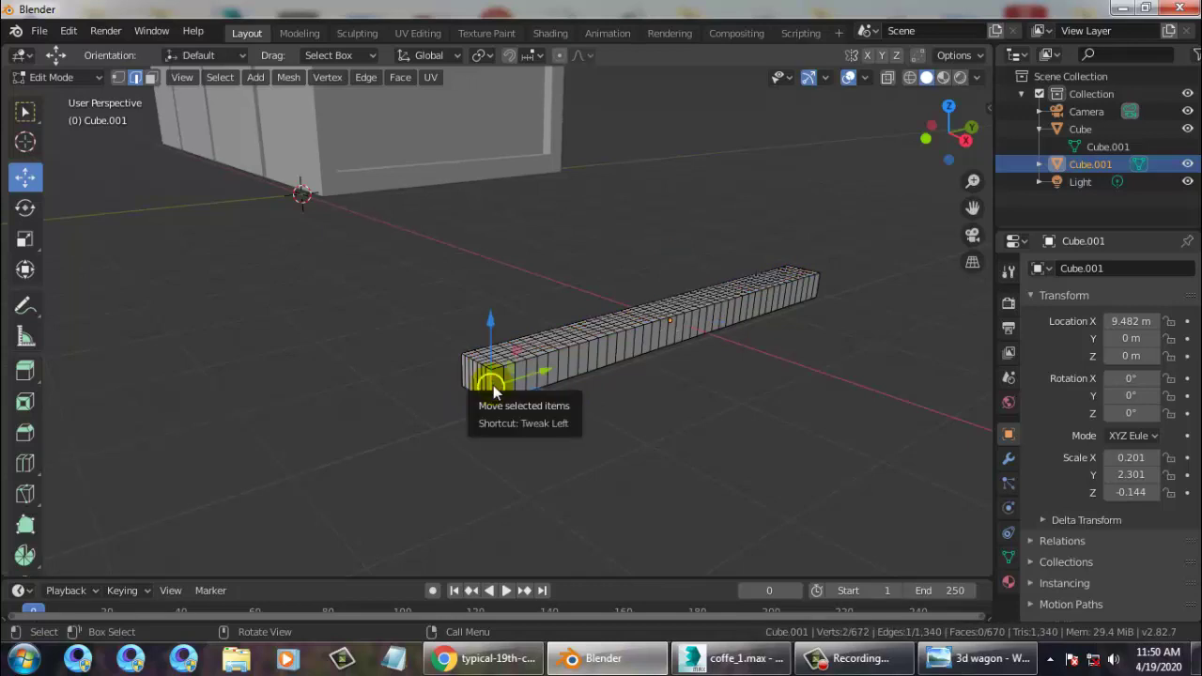
pyautogui.hotkey('ctrl', 'r')
pyautogui.click(493, 385)
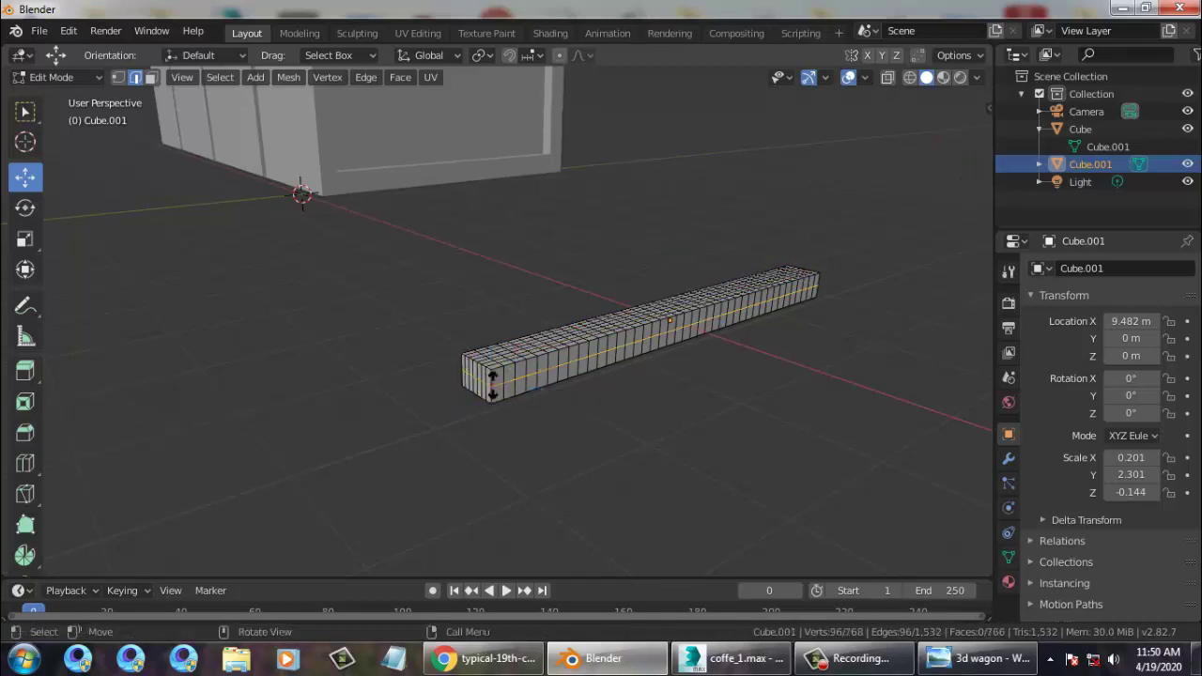
pyautogui.click(495, 377)
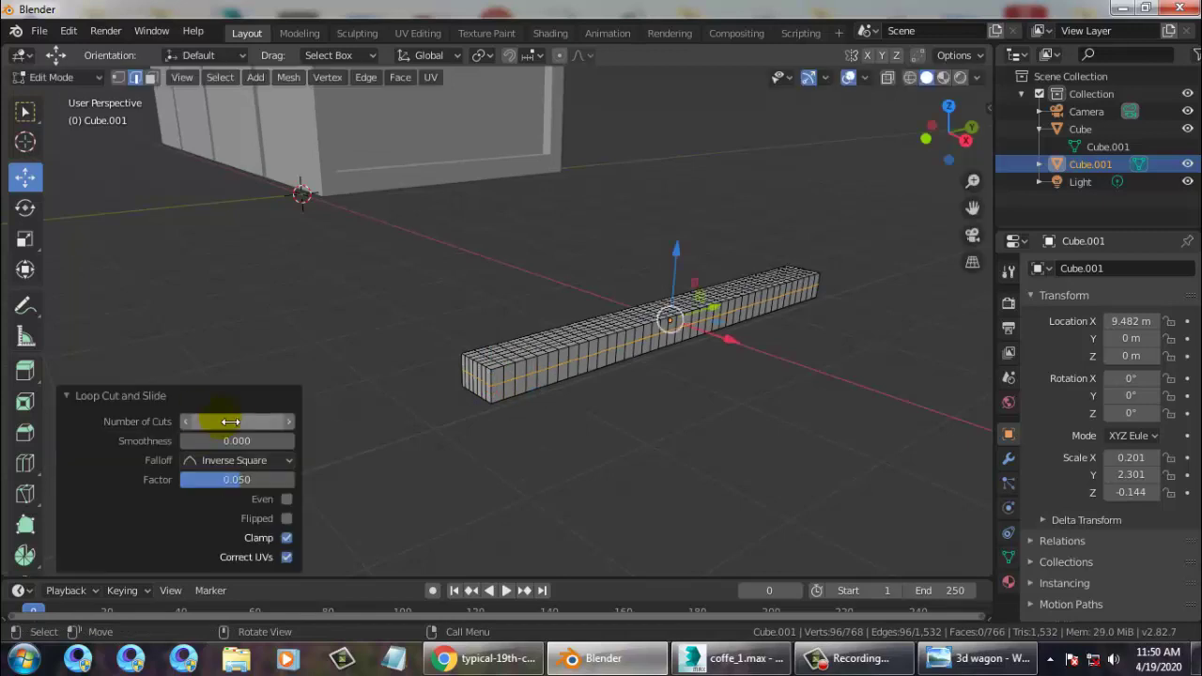
pyautogui.moveTo(230, 421); pyautogui.dragTo(522, 498)
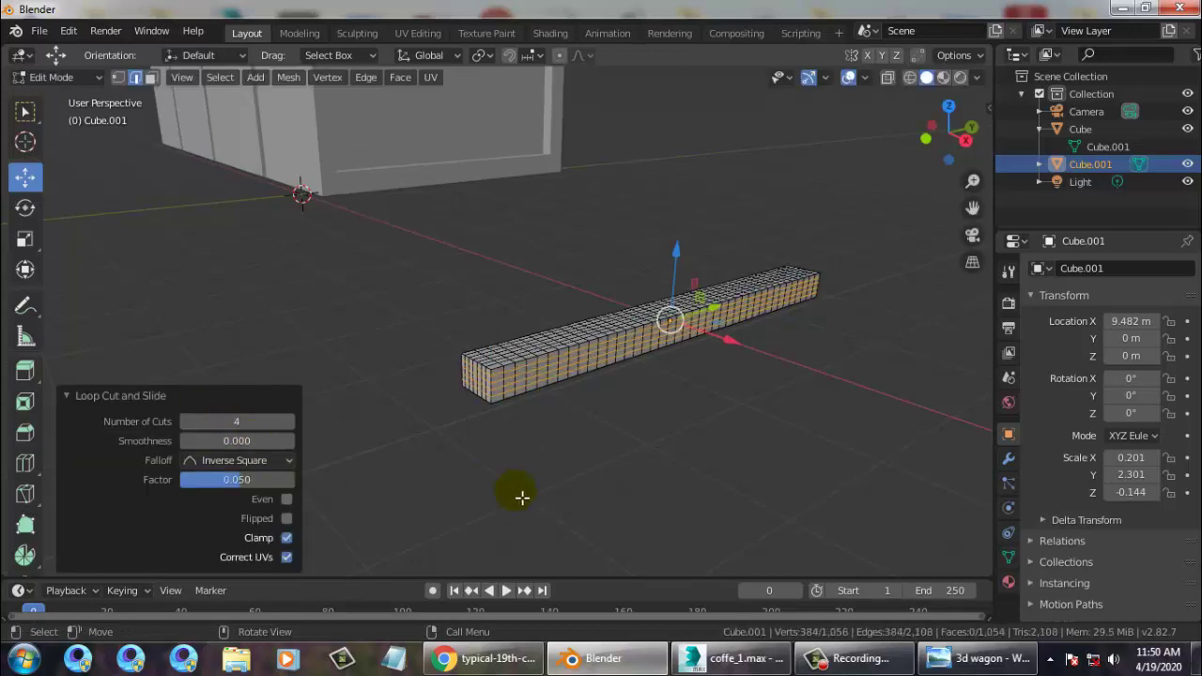
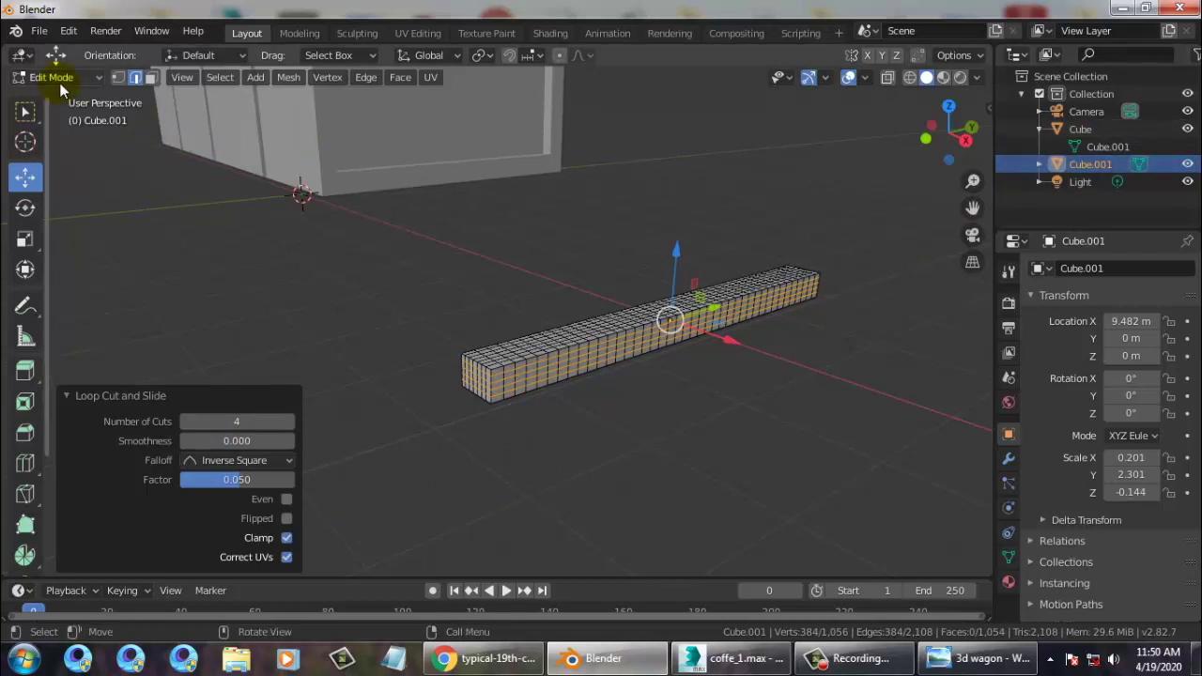
# Clear the beam's edge selection and open the list of mesh primitives to add.
pyautogui.click(533, 281)
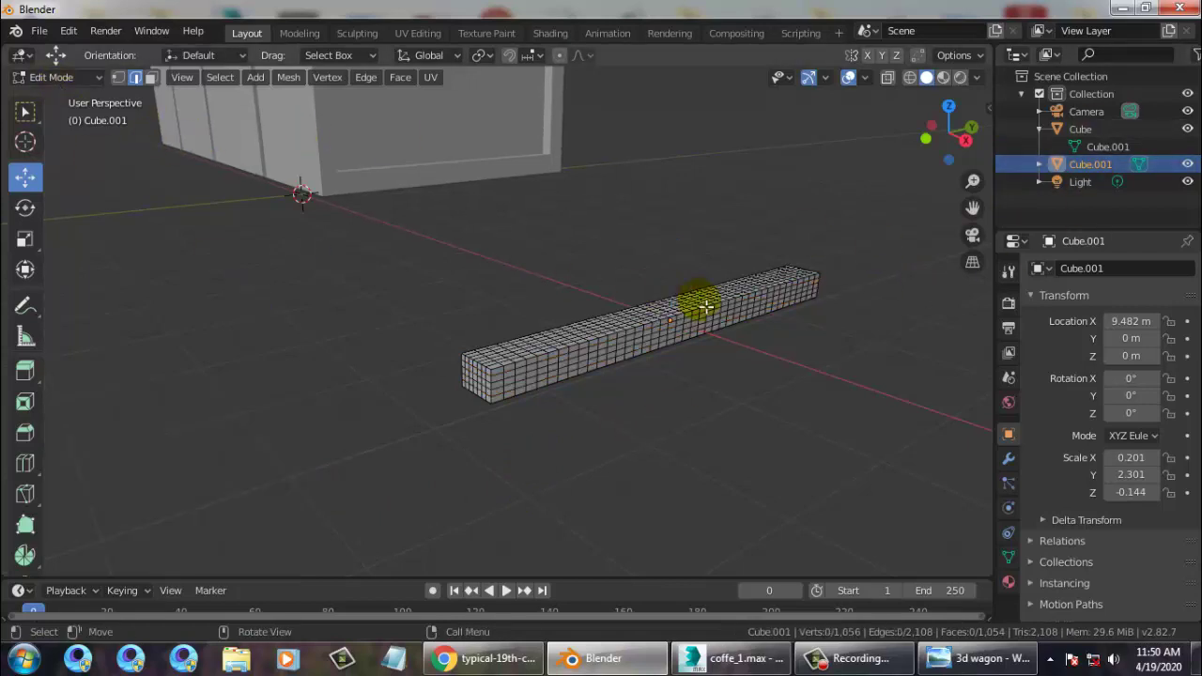
pyautogui.click(254, 79)
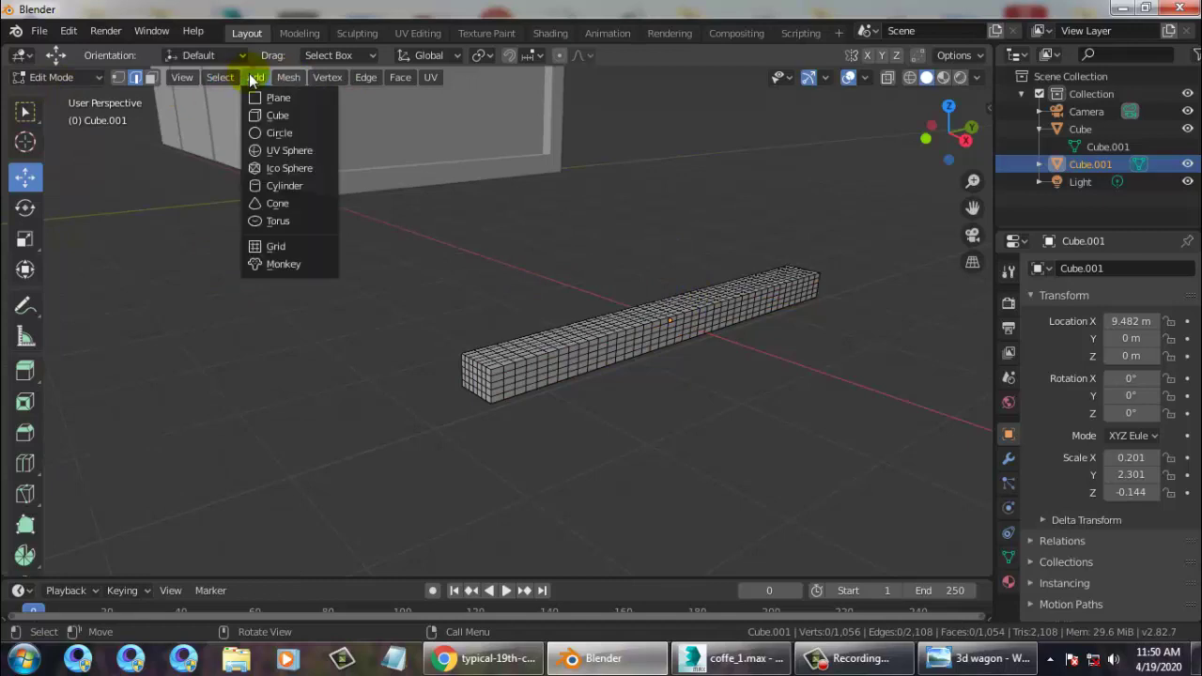
# Return the long bar to Object Mode and add a Plain Axes empty to the scene.
pyautogui.click(52, 77)
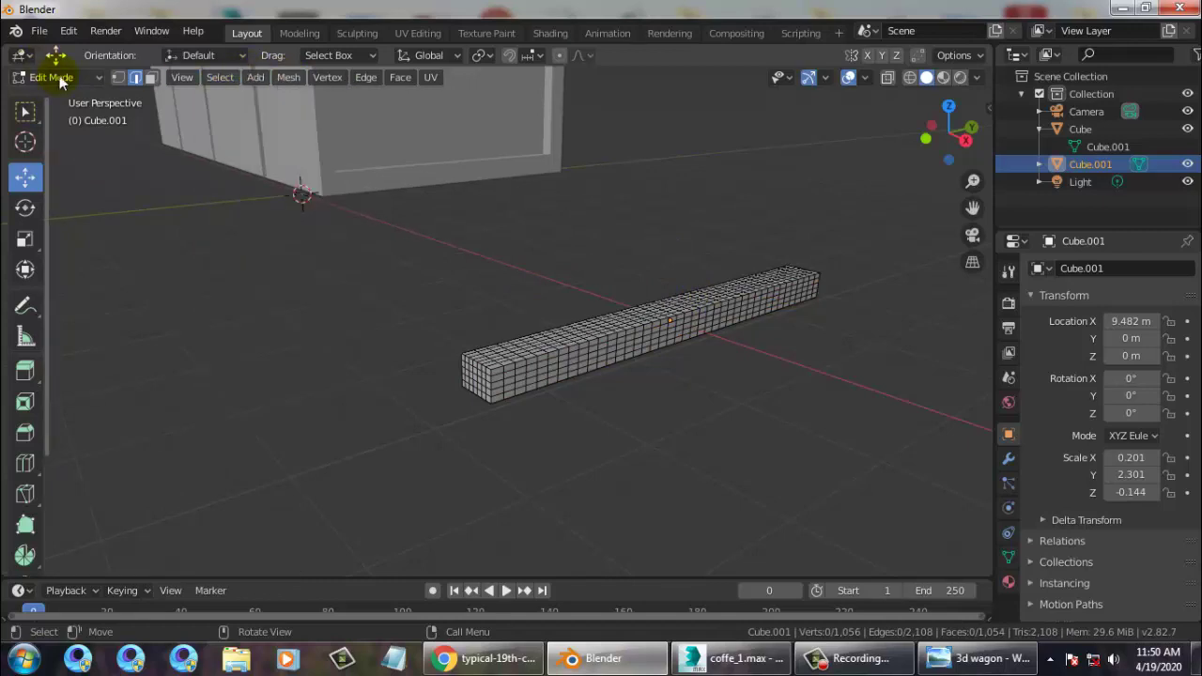
pyautogui.click(52, 77)
pyautogui.click(56, 96)
pyautogui.click(192, 80)
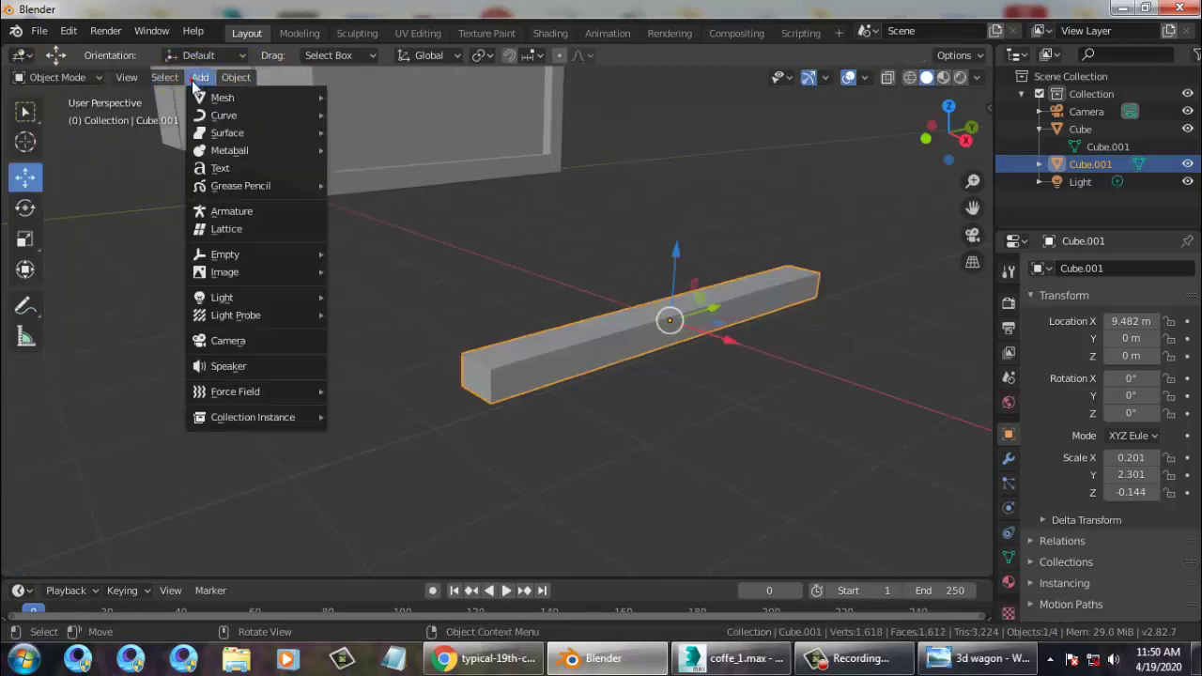
pyautogui.moveTo(269, 258)
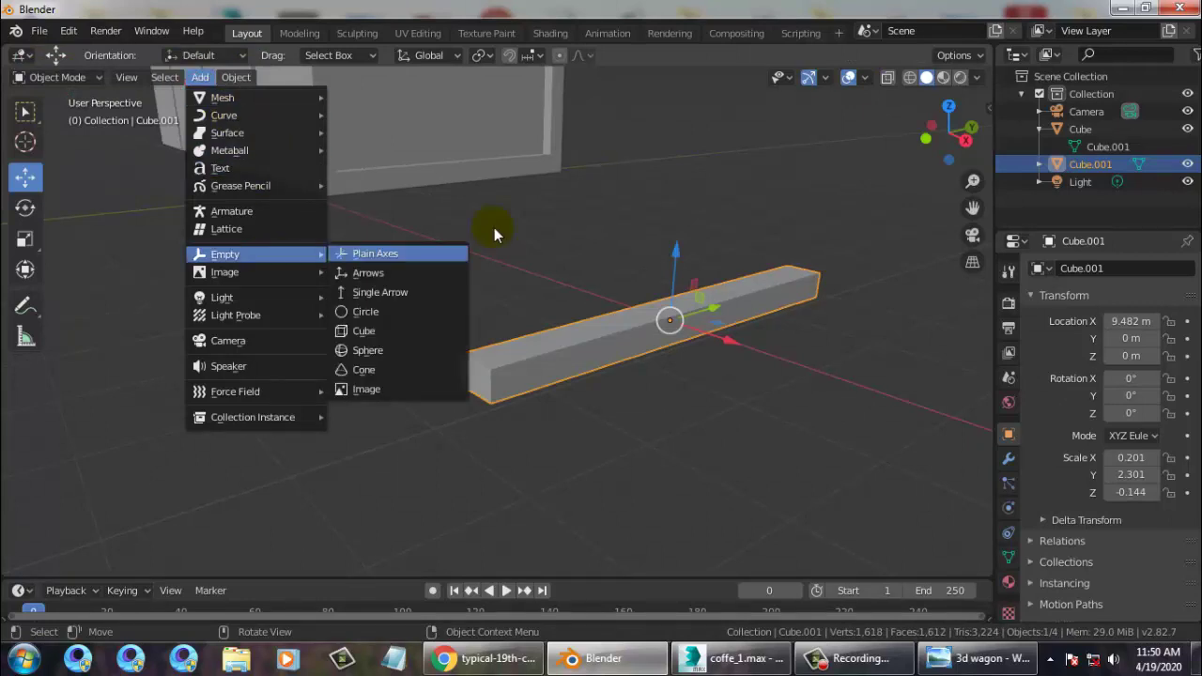
pyautogui.click(427, 254)
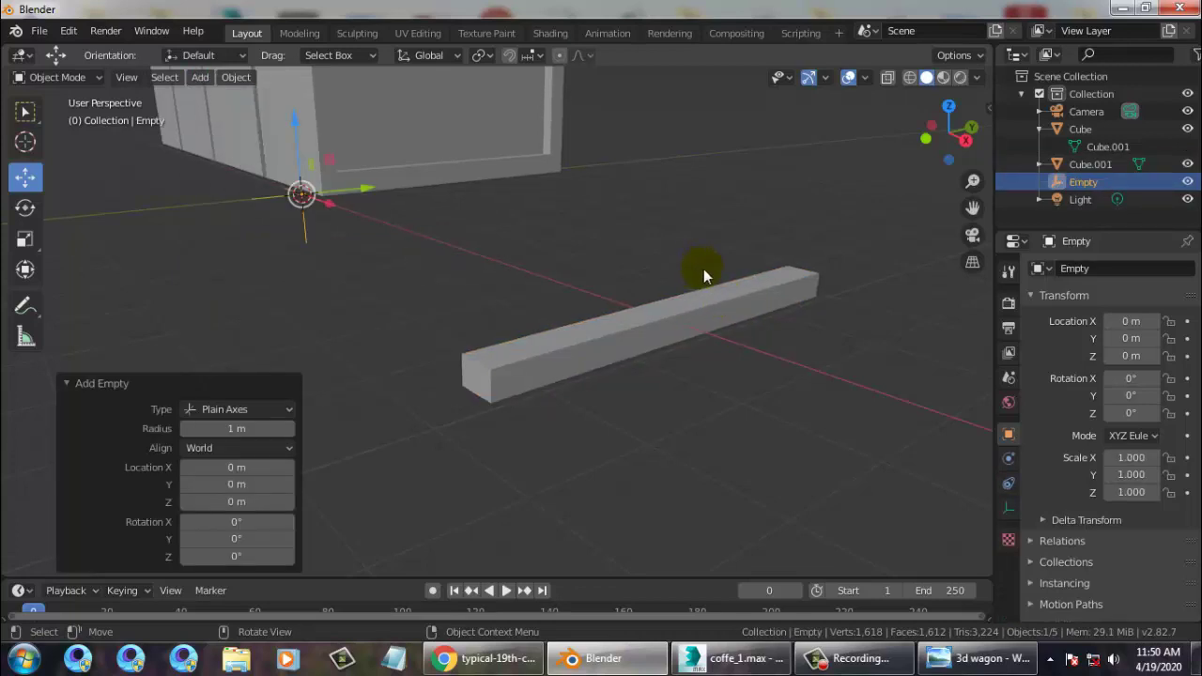
# Try a Surface Deform modifier on the long bar and undo it.
pyautogui.click(845, 434)
pyautogui.click(677, 332)
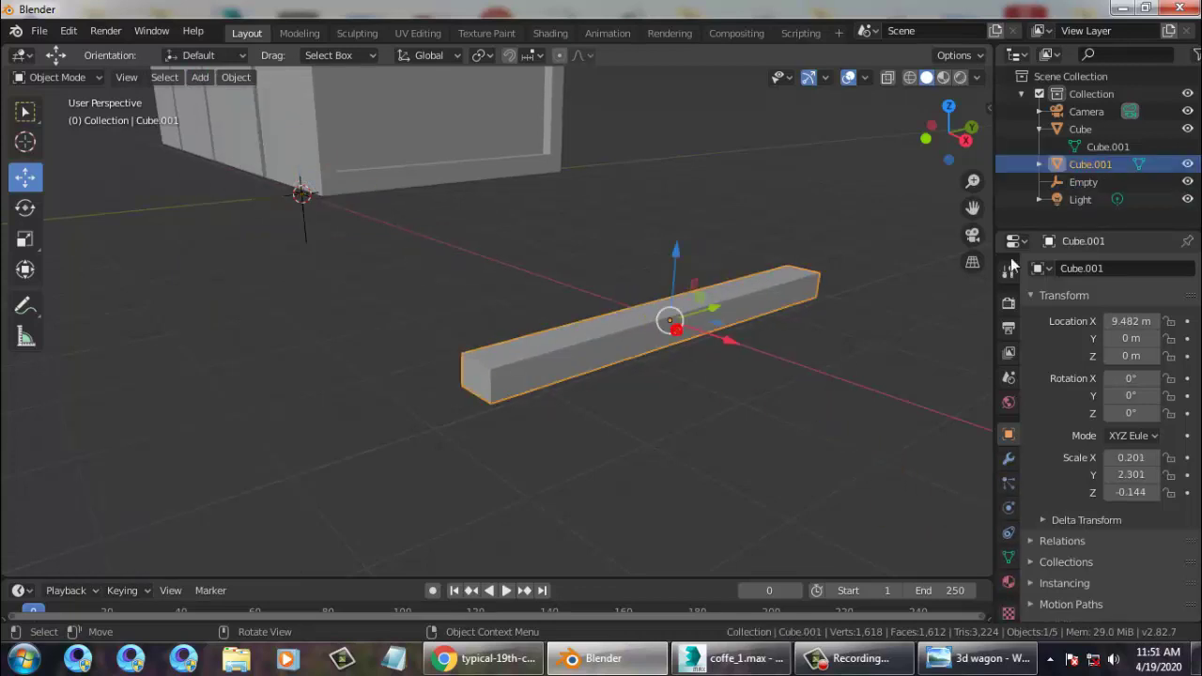
pyautogui.click(630, 320)
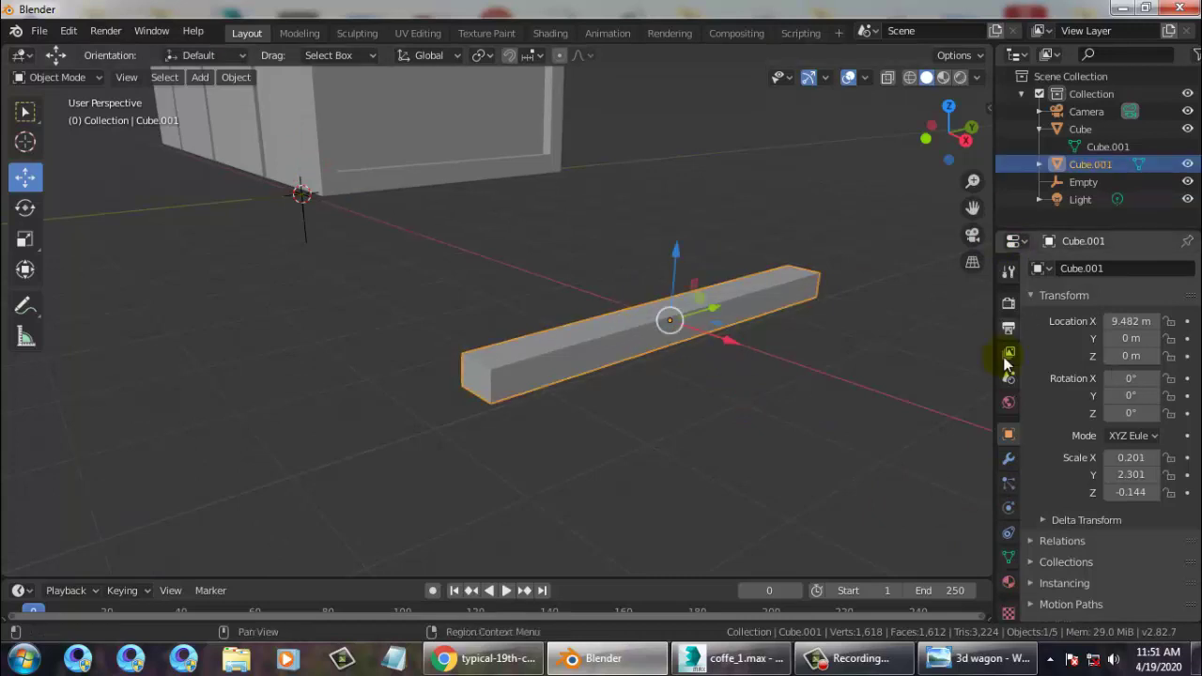
pyautogui.click(1008, 458)
pyautogui.click(1142, 269)
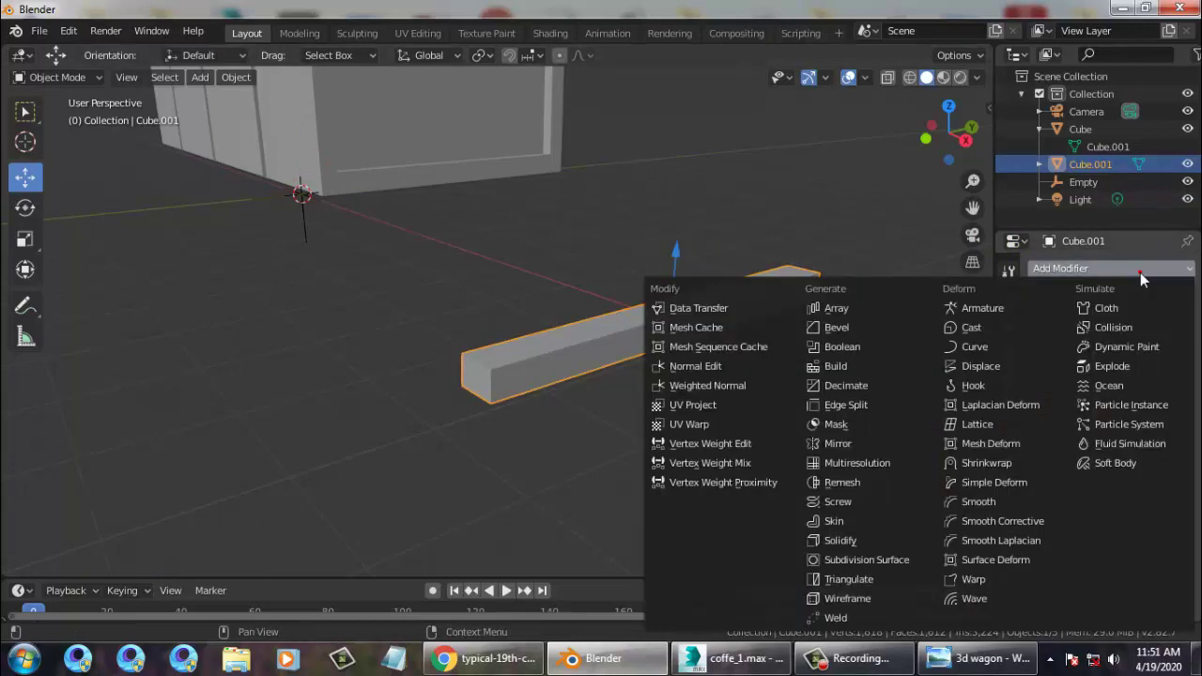
pyautogui.click(1004, 561)
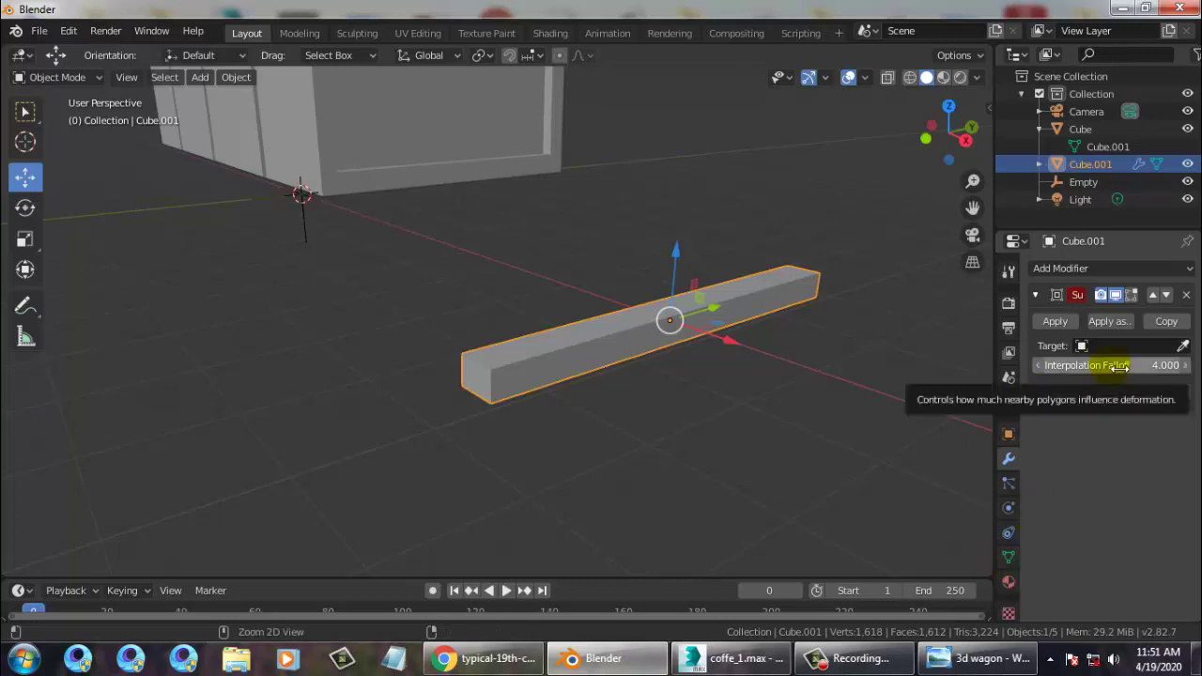
pyautogui.hotkey('ctrl', 'z')
# Add a Simple Deform modifier to the long bar, using the Empty as its axis and origin object.
pyautogui.click(806, 428)
pyautogui.click(696, 342)
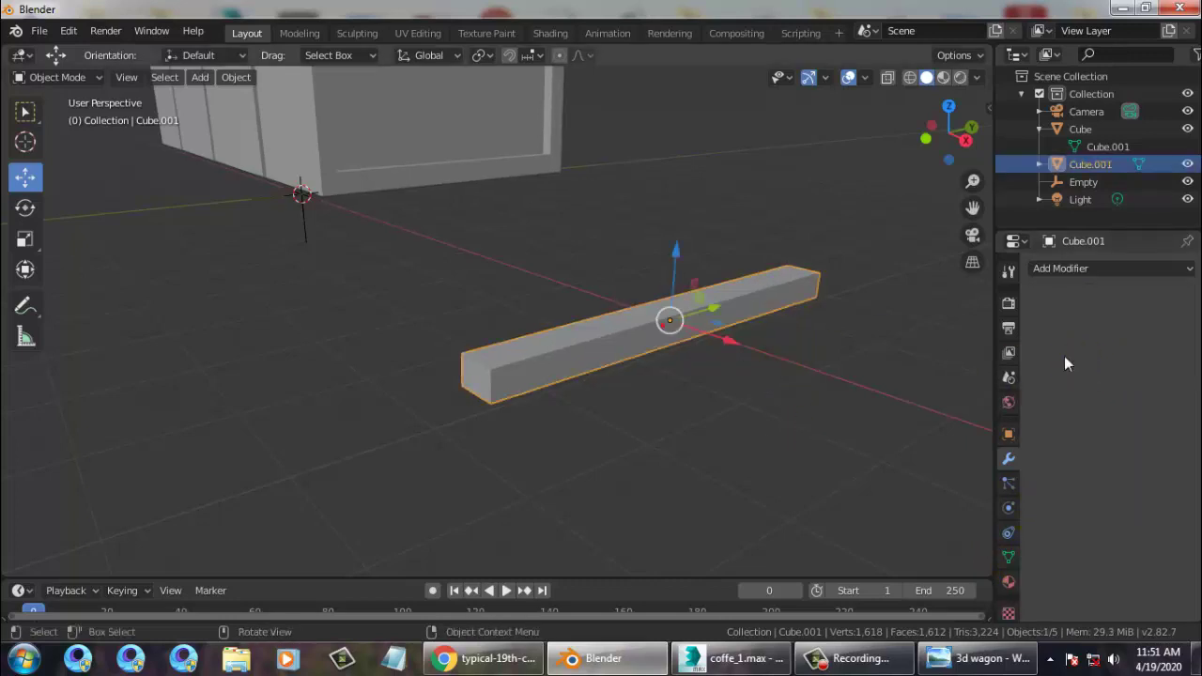
pyautogui.click(1080, 268)
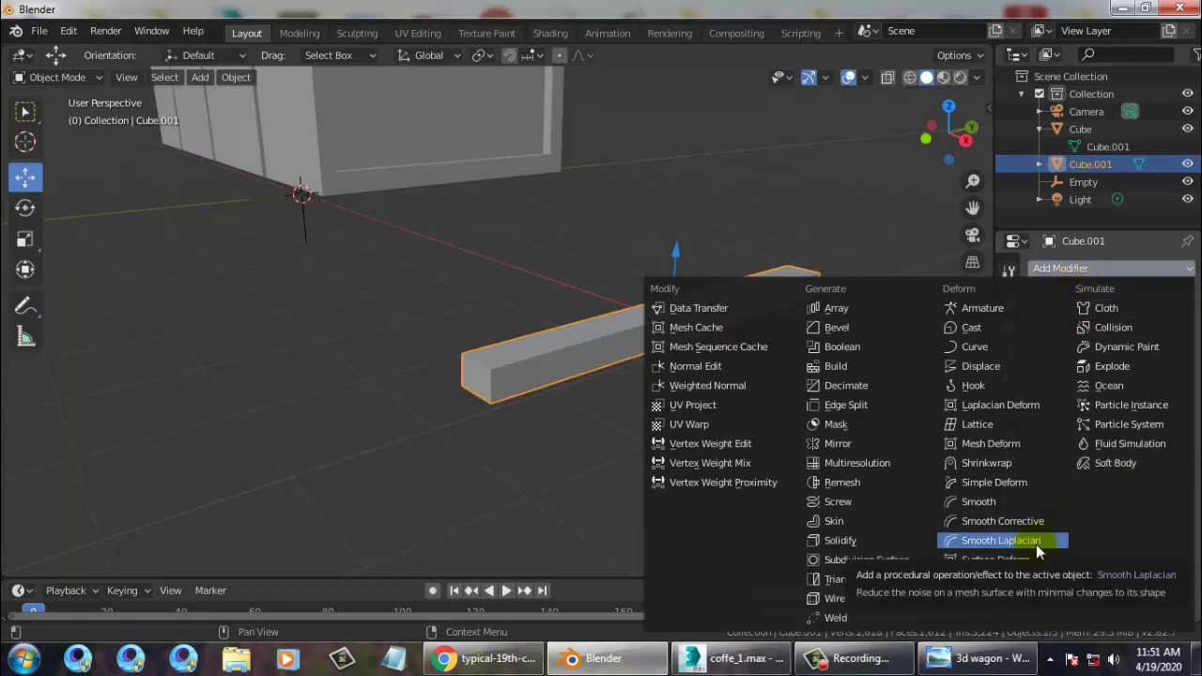
pyautogui.click(1018, 484)
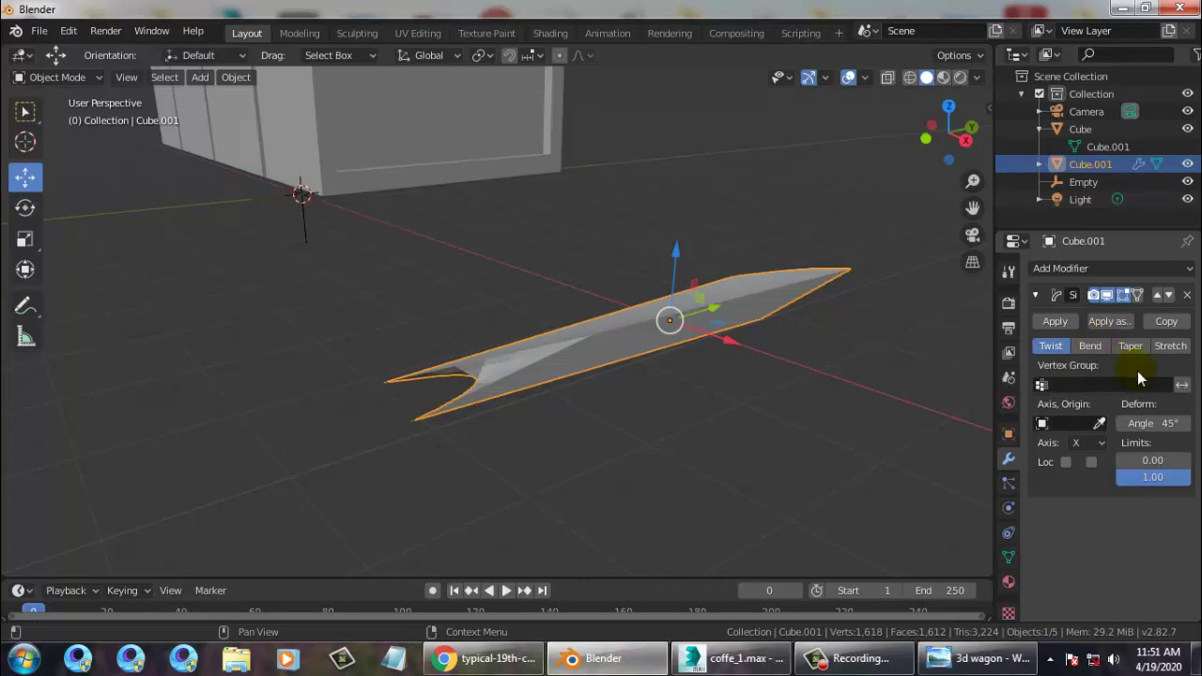
pyautogui.click(1074, 425)
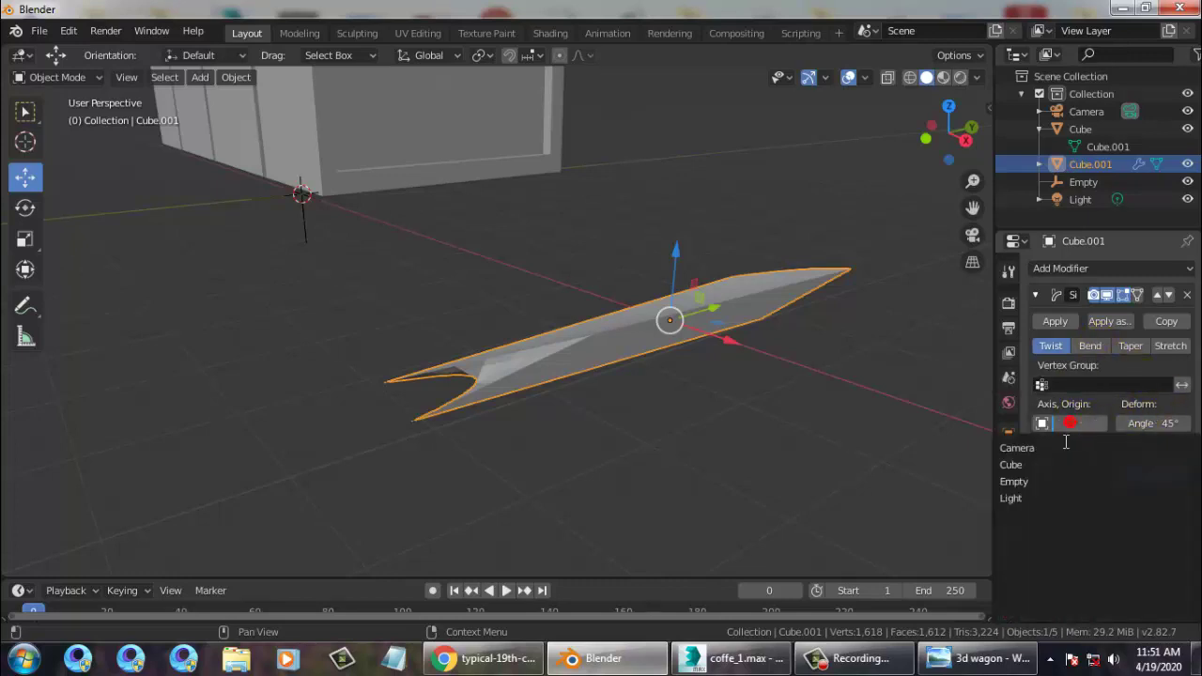
pyautogui.click(1028, 485)
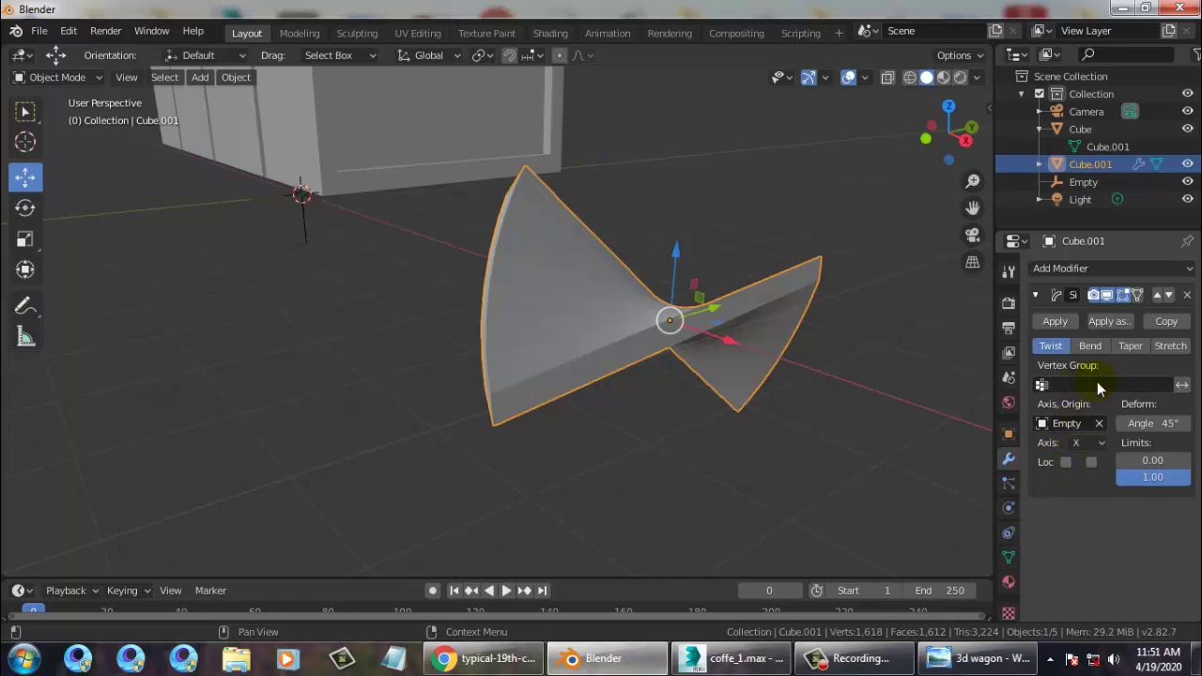
# Switch the Simple Deform modifier to Bend and try the Z and Y axes on the bar.
pyautogui.click(1091, 347)
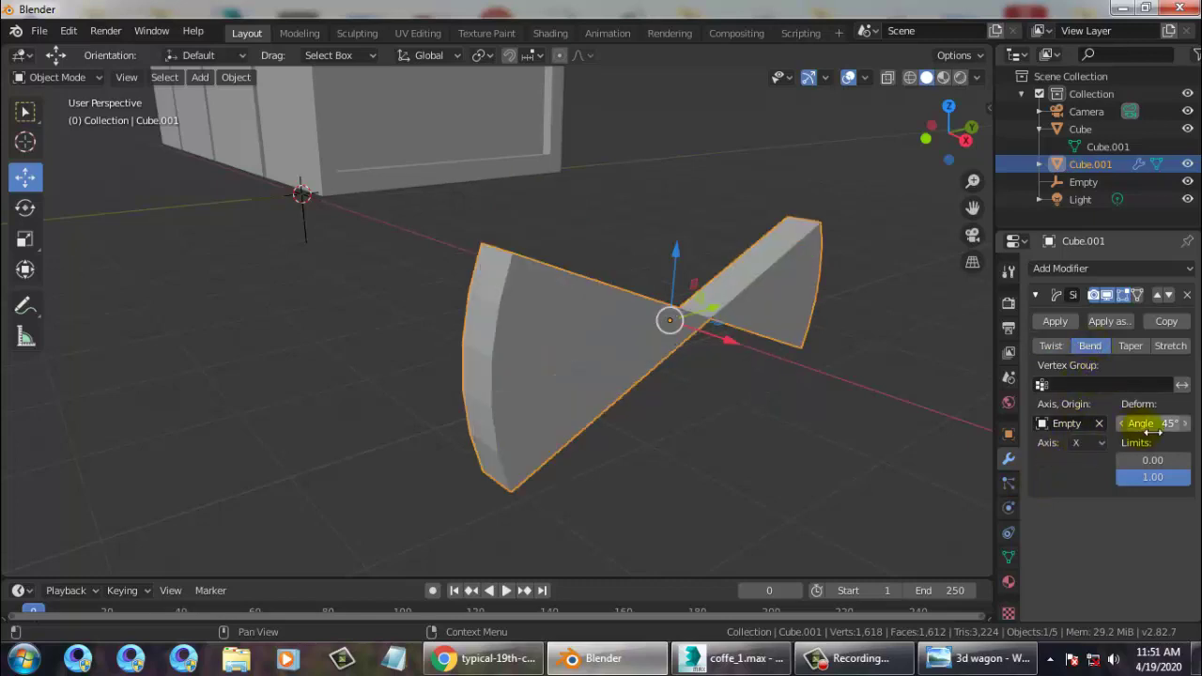
pyautogui.click(1105, 442)
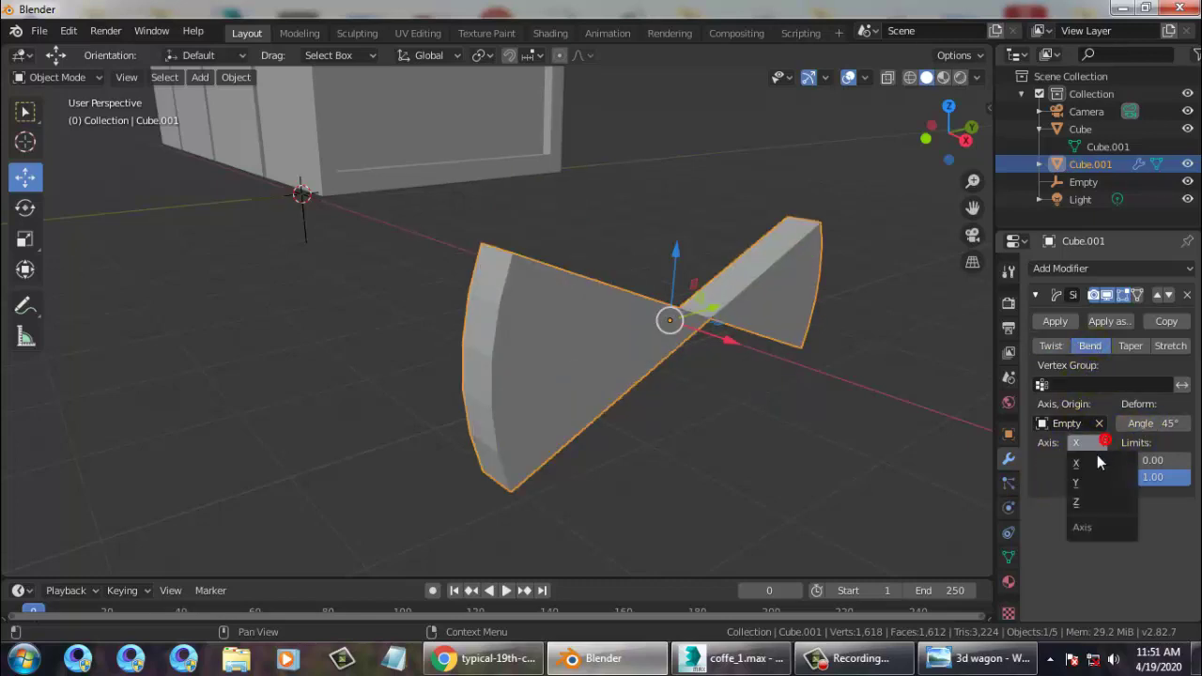
pyautogui.click(1097, 501)
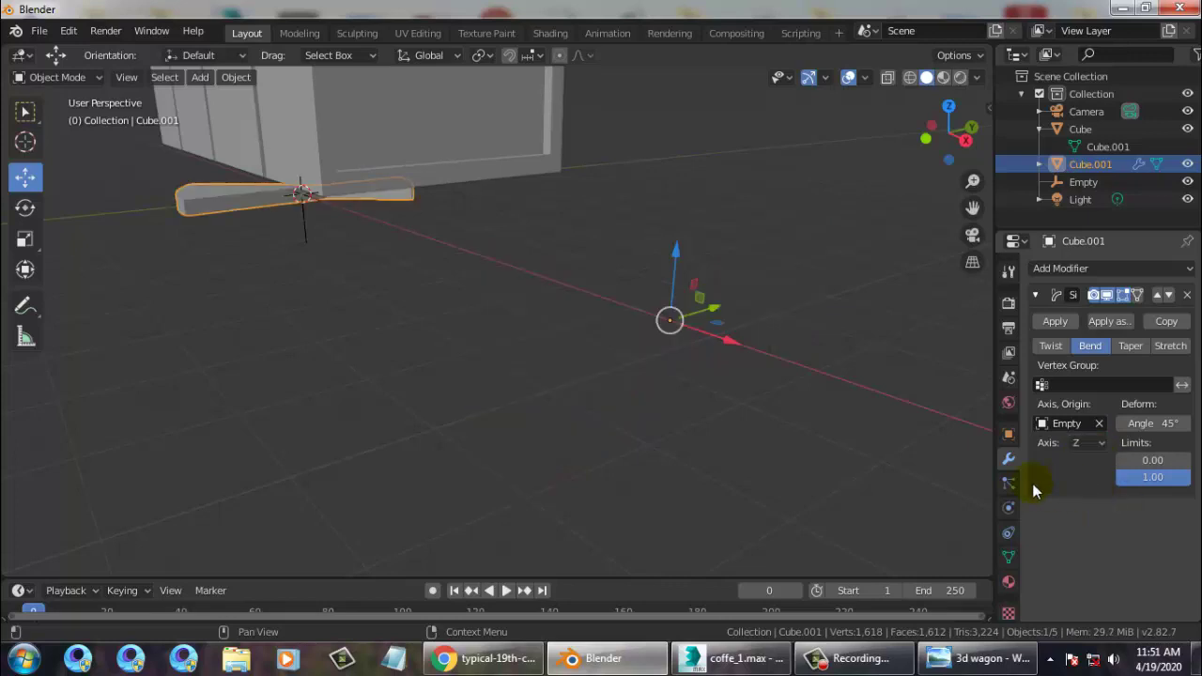
pyautogui.click(1095, 441)
pyautogui.click(1090, 484)
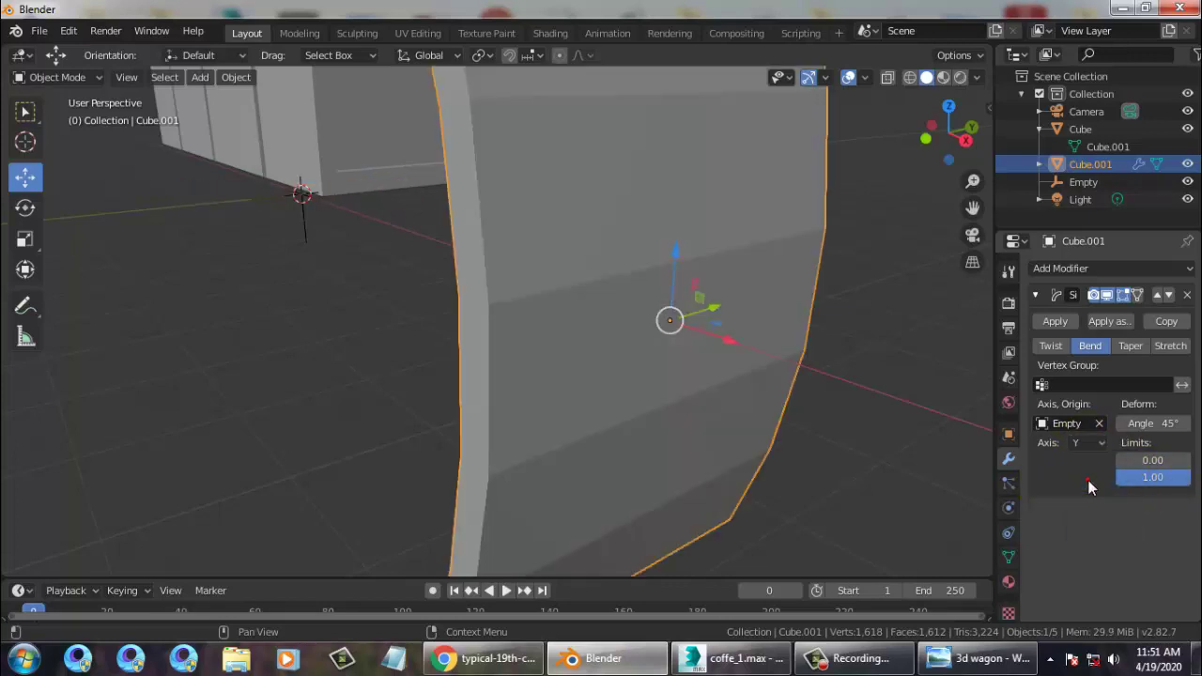
pyautogui.scroll(-6, 763, 392)
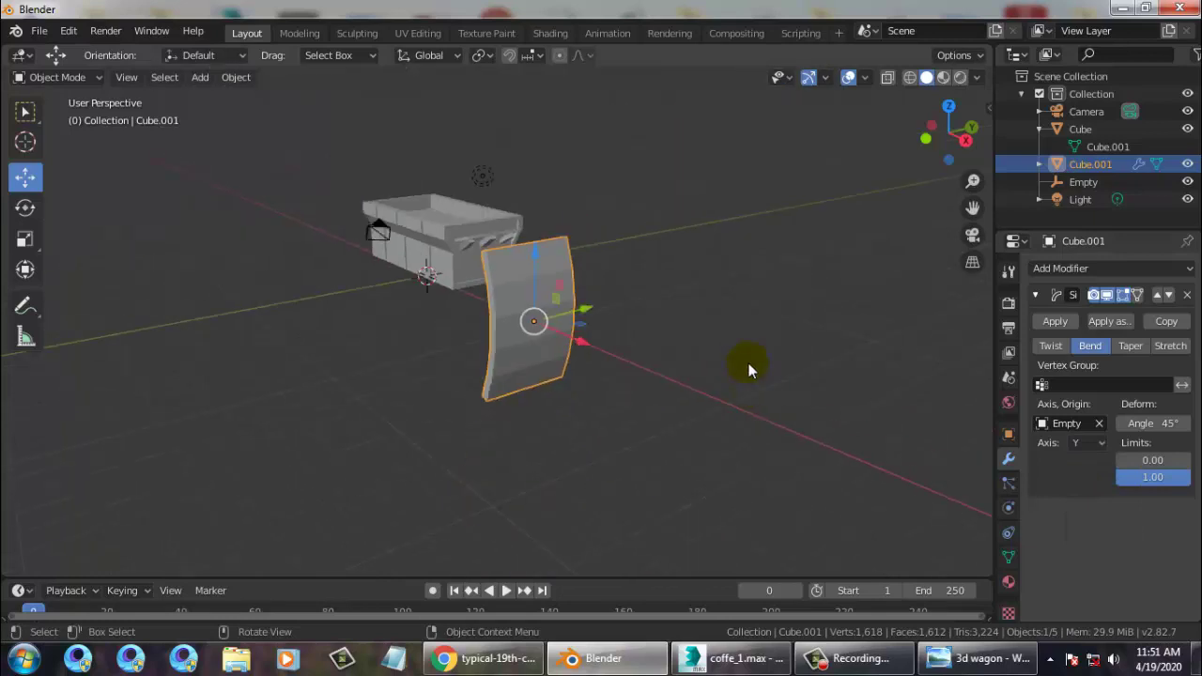
pyautogui.moveTo(625, 331); pyautogui.dragTo(685, 339, button='middle')
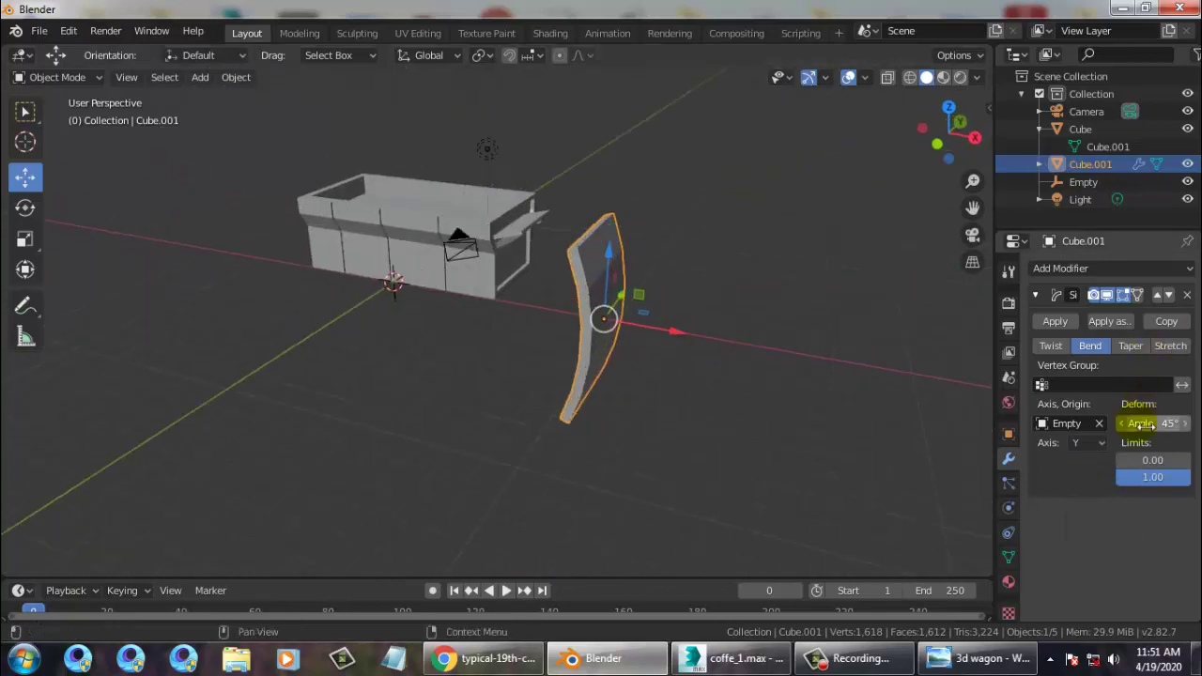
# Raise the bar's bend angle to 79.5° and keep Y as the bend axis.
pyautogui.moveTo(1138, 424); pyautogui.dragTo(1070, 471)
pyautogui.click(1101, 447)
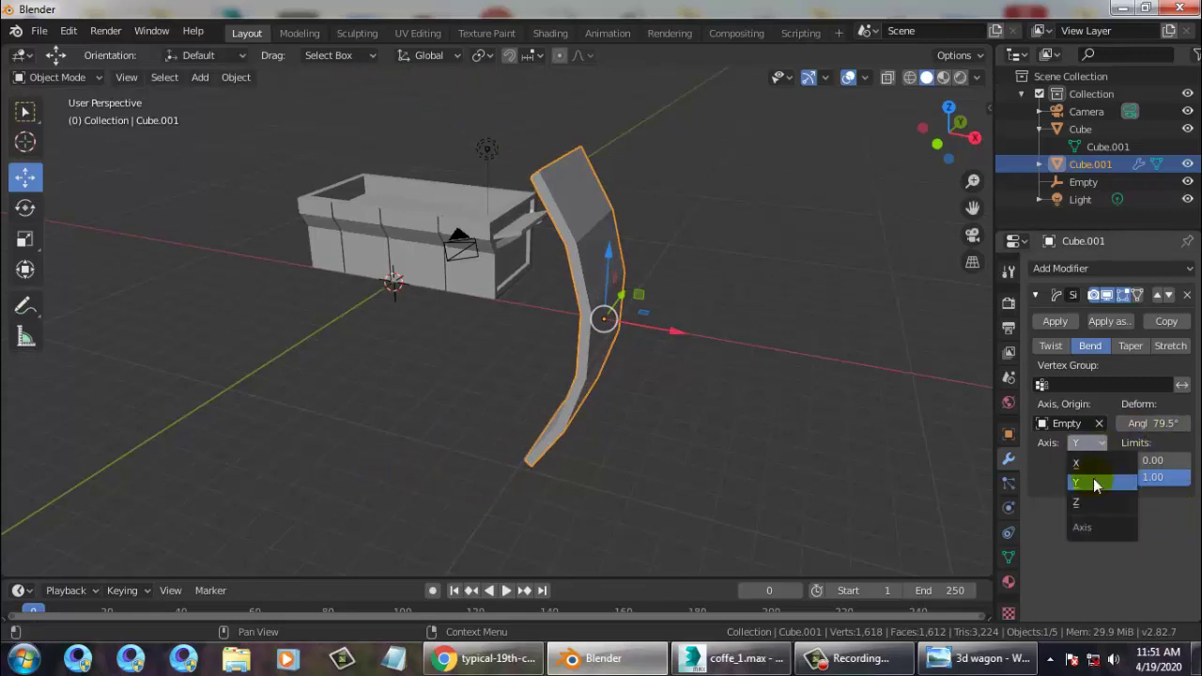
pyautogui.click(1094, 479)
# Change the bend axis to X and reduce the bend angle to 4.4°.
pyautogui.click(1100, 446)
pyautogui.click(1078, 462)
pyautogui.moveTo(657, 404); pyautogui.dragTo(695, 427, button='middle')
pyautogui.moveTo(1154, 425); pyautogui.dragTo(1102, 426)
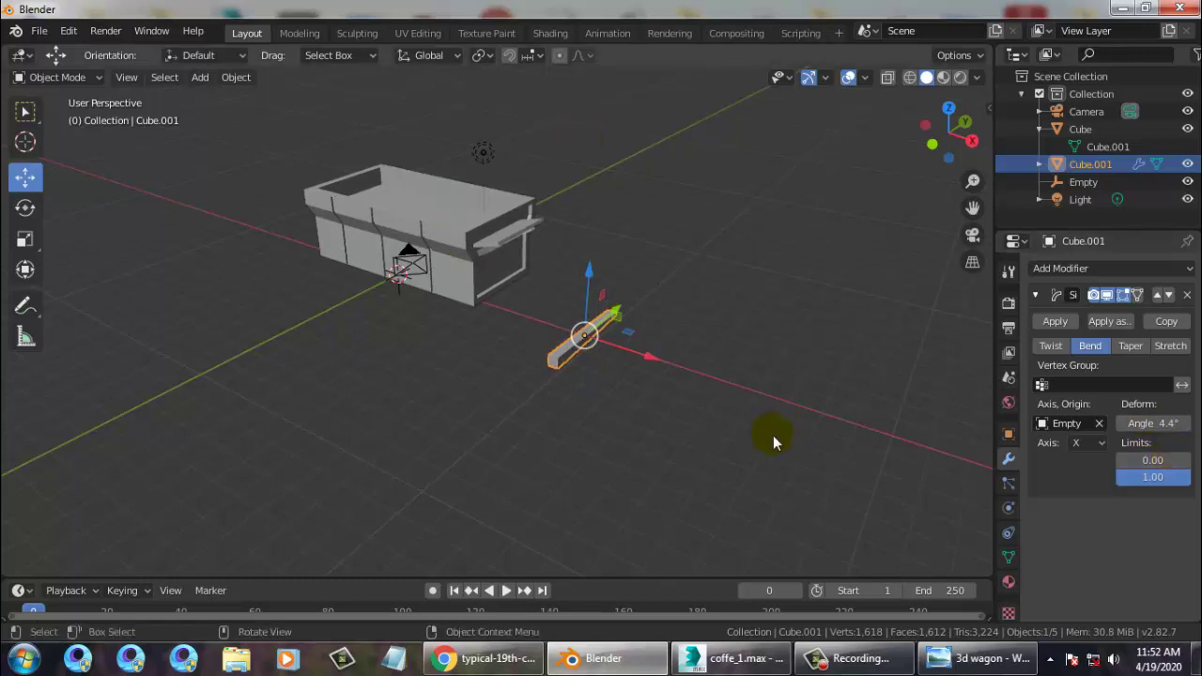
# Try bending the bar about the Y axis at 53° and about the Z axis at 54.5°.
pyautogui.click(1099, 444)
pyautogui.click(1091, 481)
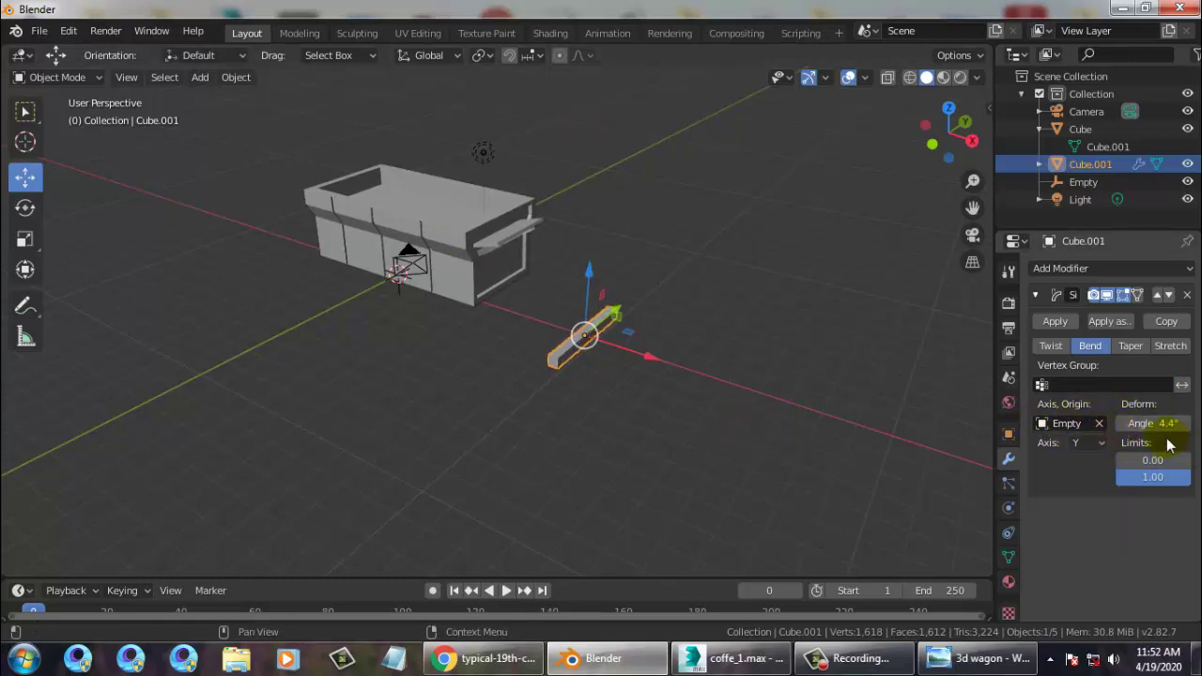
pyautogui.moveTo(1154, 422)
pyautogui.mouseDown()
pyautogui.moveTo(1179, 423)
pyautogui.moveTo(1154, 422)
pyautogui.mouseUp()
pyautogui.click(1098, 443)
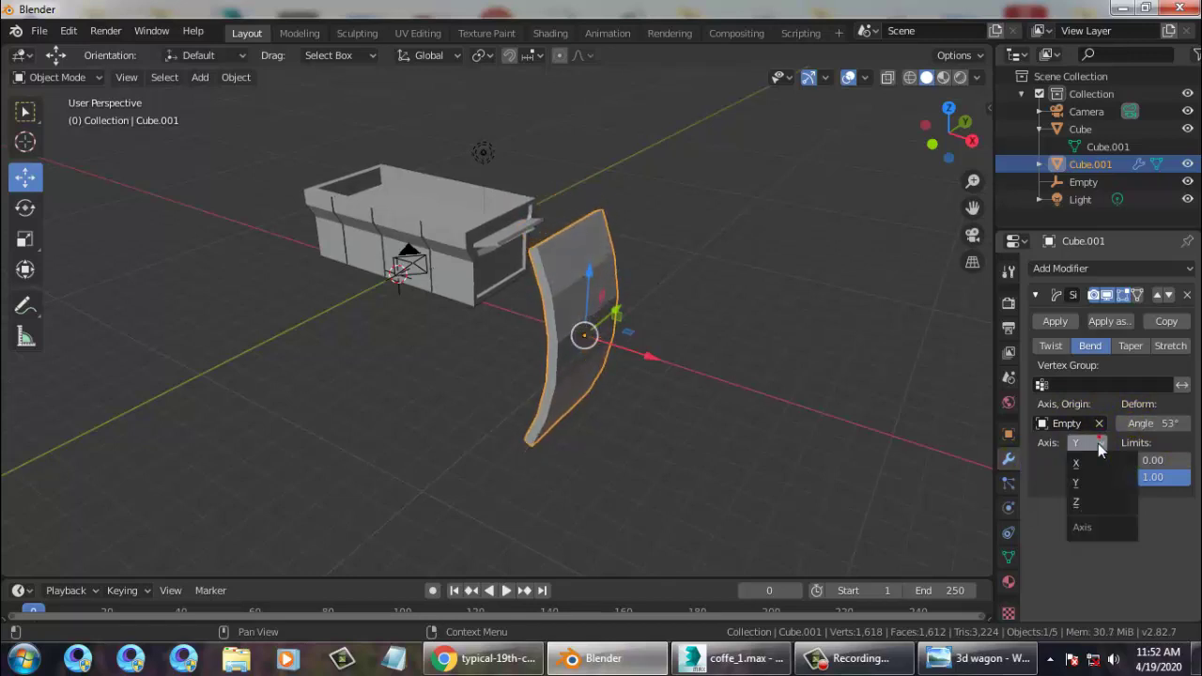
pyautogui.click(1091, 506)
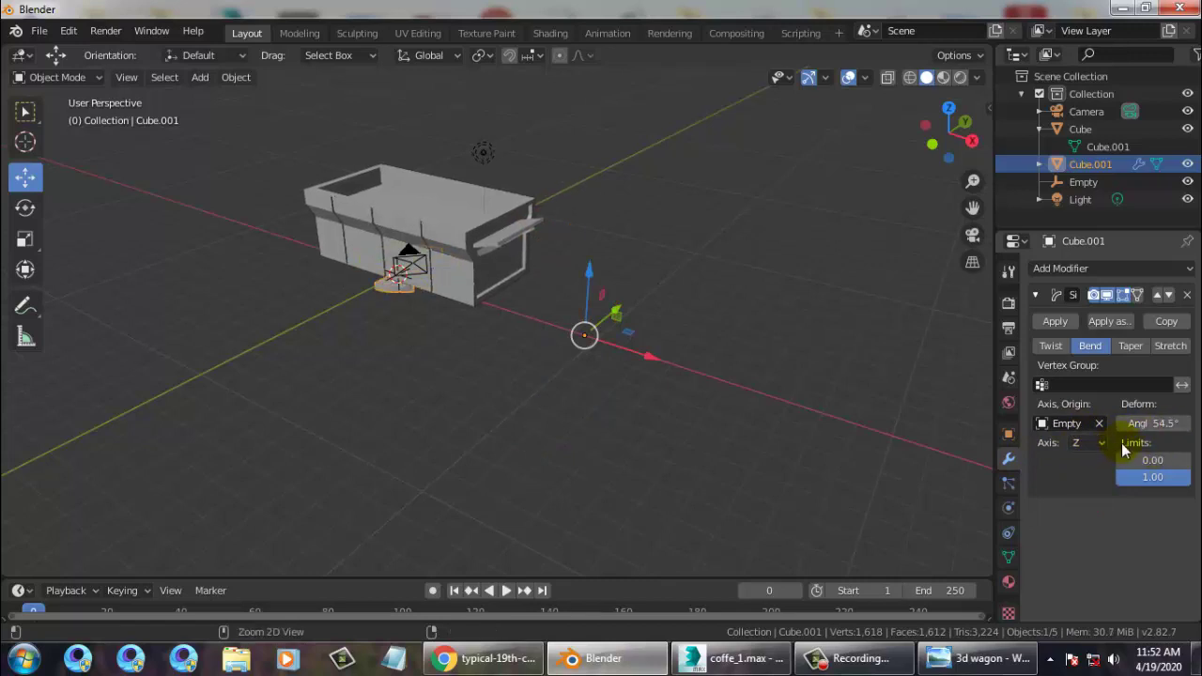
# Undo the last bend axis and angle changes, and place the 3D cursor at the middle of the bar.
pyautogui.hotkey('ctrl', 'z')
pyautogui.hotkey('ctrl', 'z')
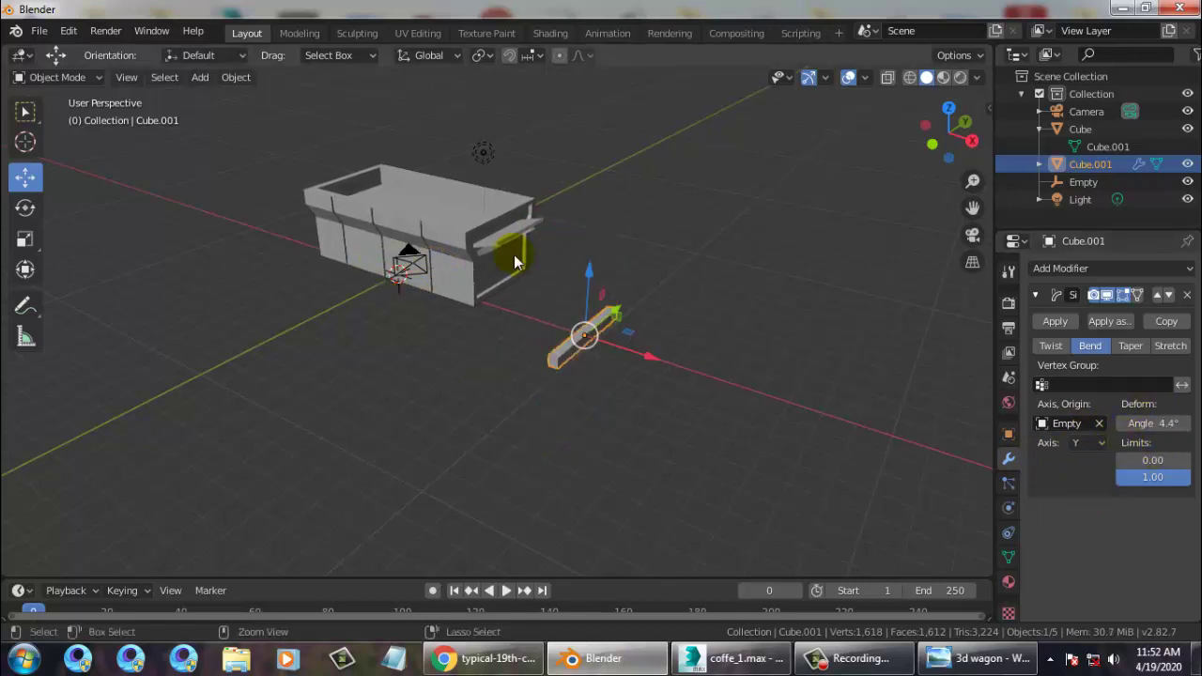
pyautogui.click(25, 141)
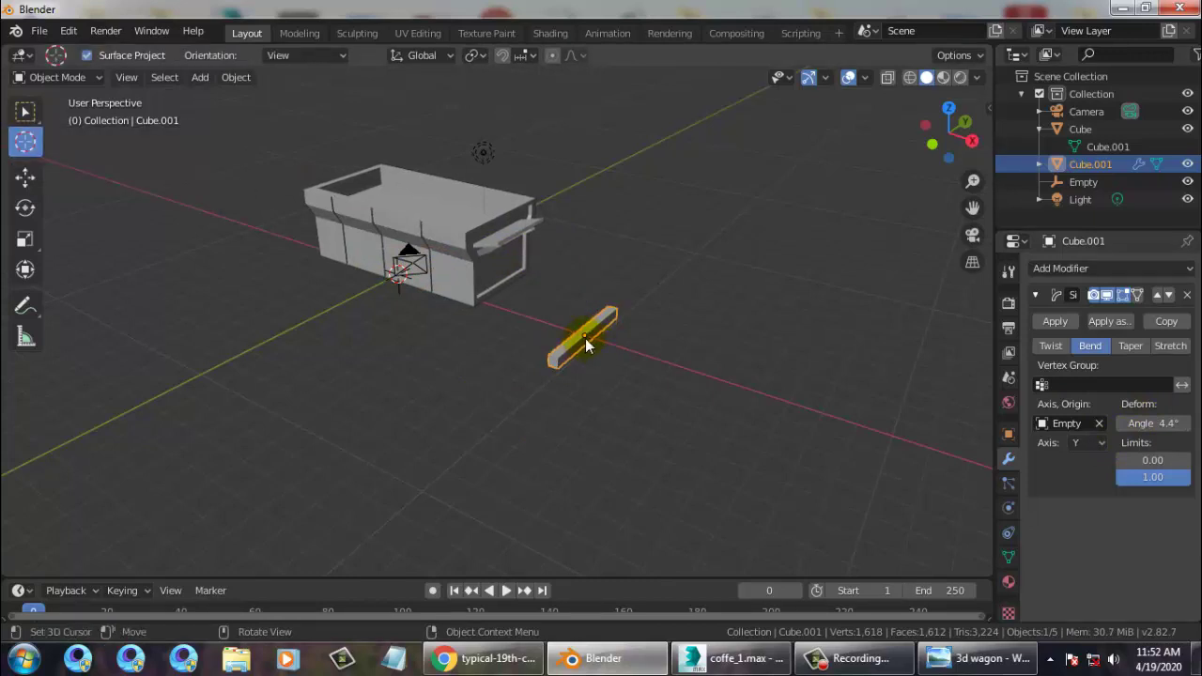
# Bend the bar about the Y axis with the angle set to 200°.
pyautogui.click(1094, 443)
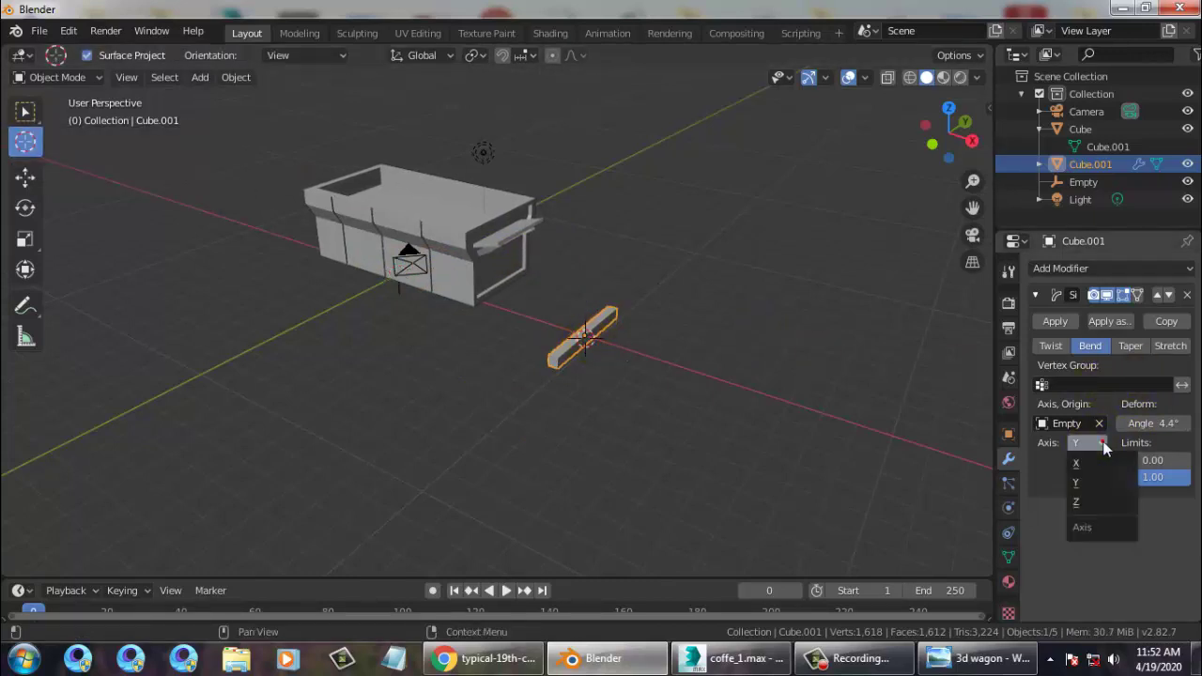
pyautogui.click(1094, 483)
pyautogui.moveTo(1141, 423); pyautogui.dragTo(1120, 446)
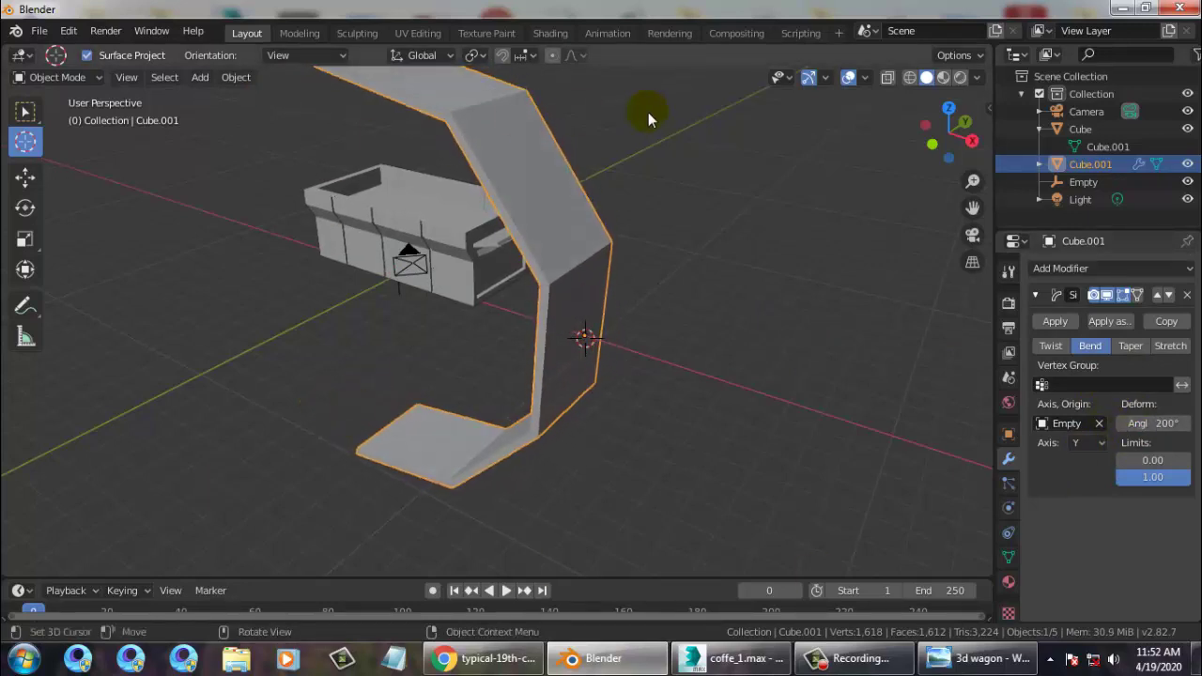
pyautogui.moveTo(649, 112); pyautogui.dragTo(596, 188, button='middle')
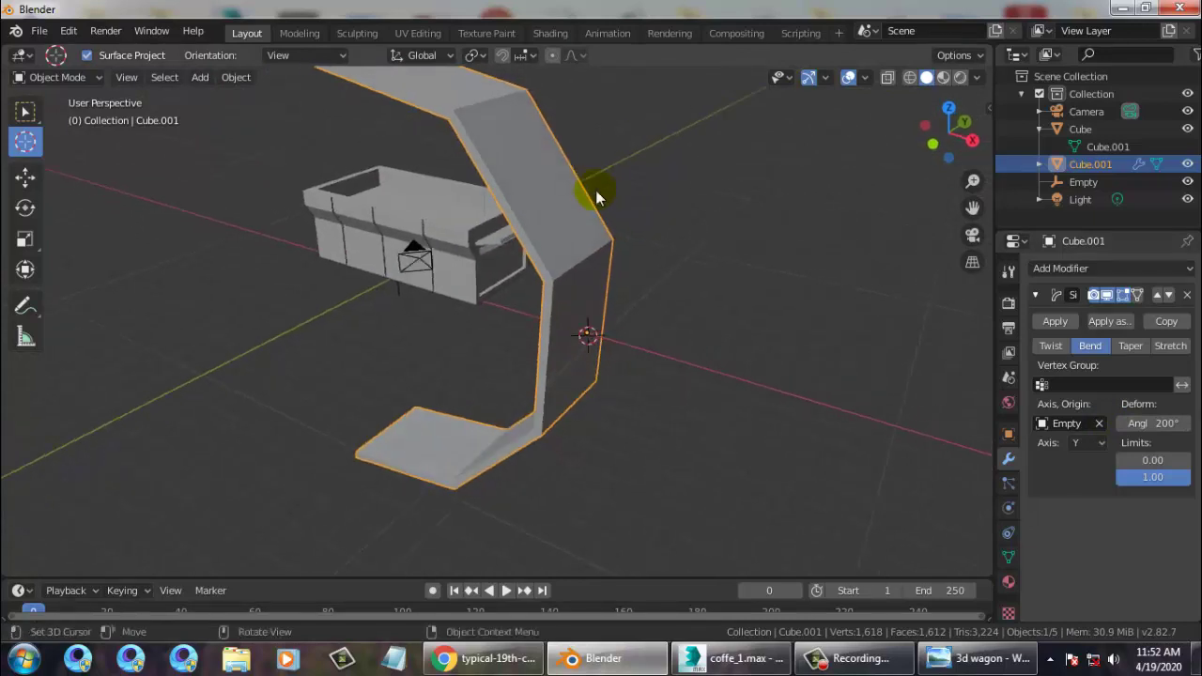
# Delete the bent bar from the scene.
pyautogui.click(26, 177)
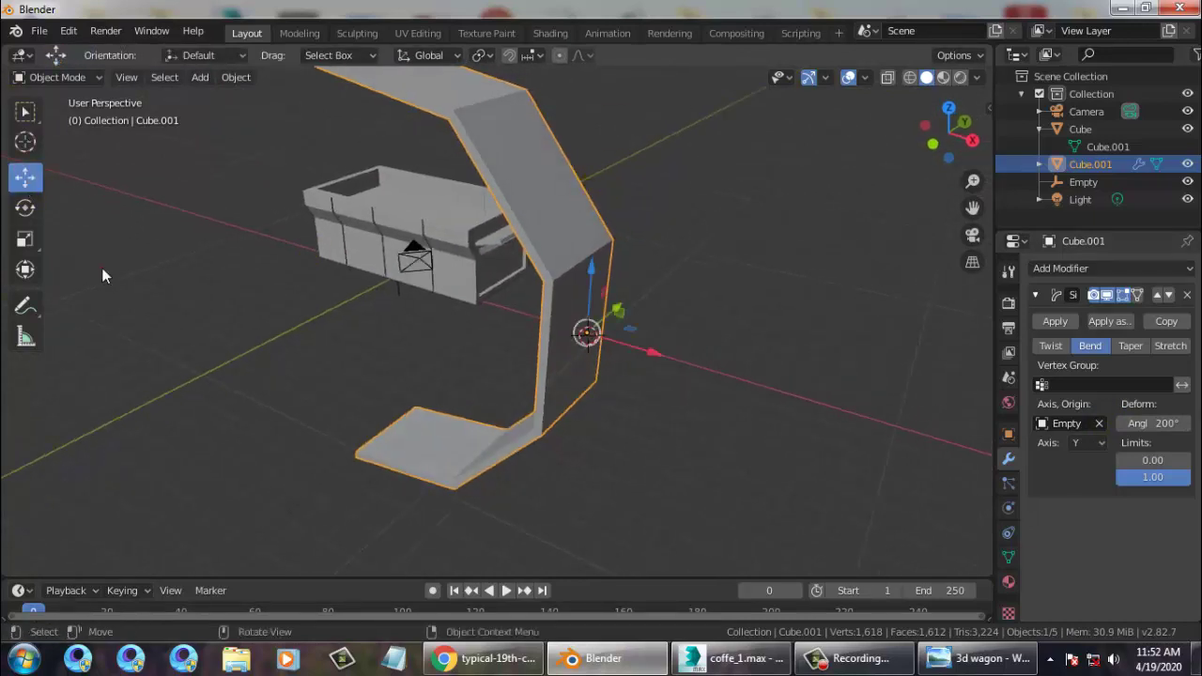
pyautogui.click(102, 268)
pyautogui.click(606, 239)
pyautogui.press('Delete')
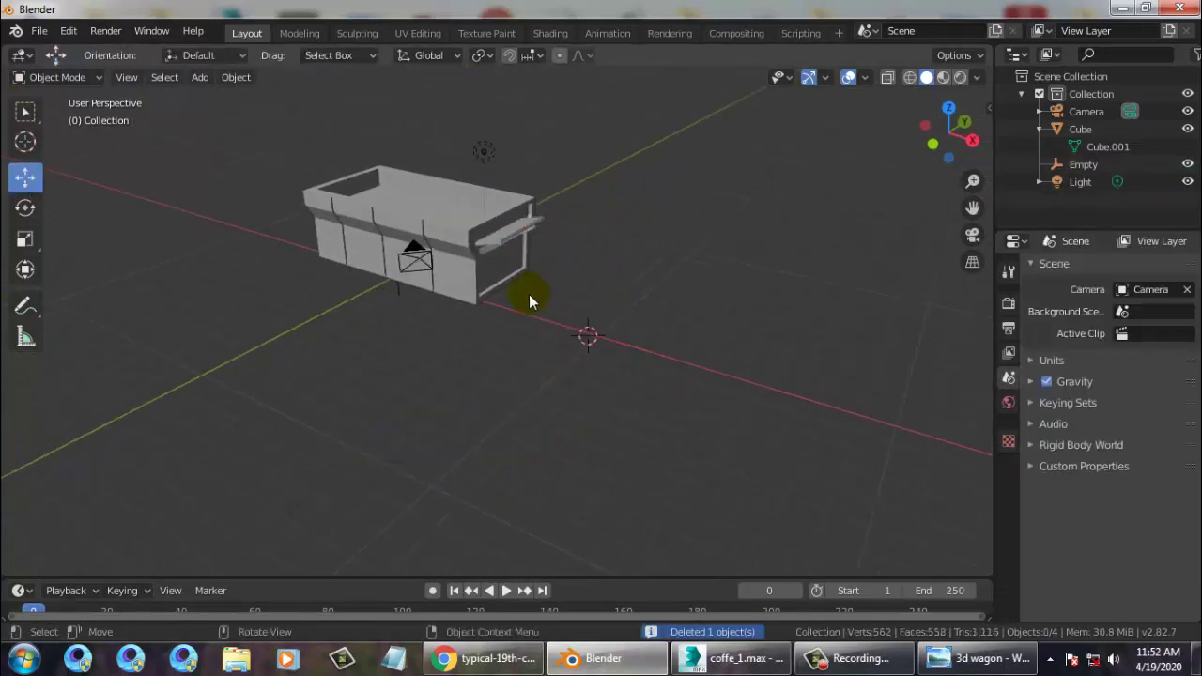
# Add a new cube mesh at the 3D cursor in front of the wagon body.
pyautogui.moveTo(529, 294); pyautogui.dragTo(504, 281, button='middle')
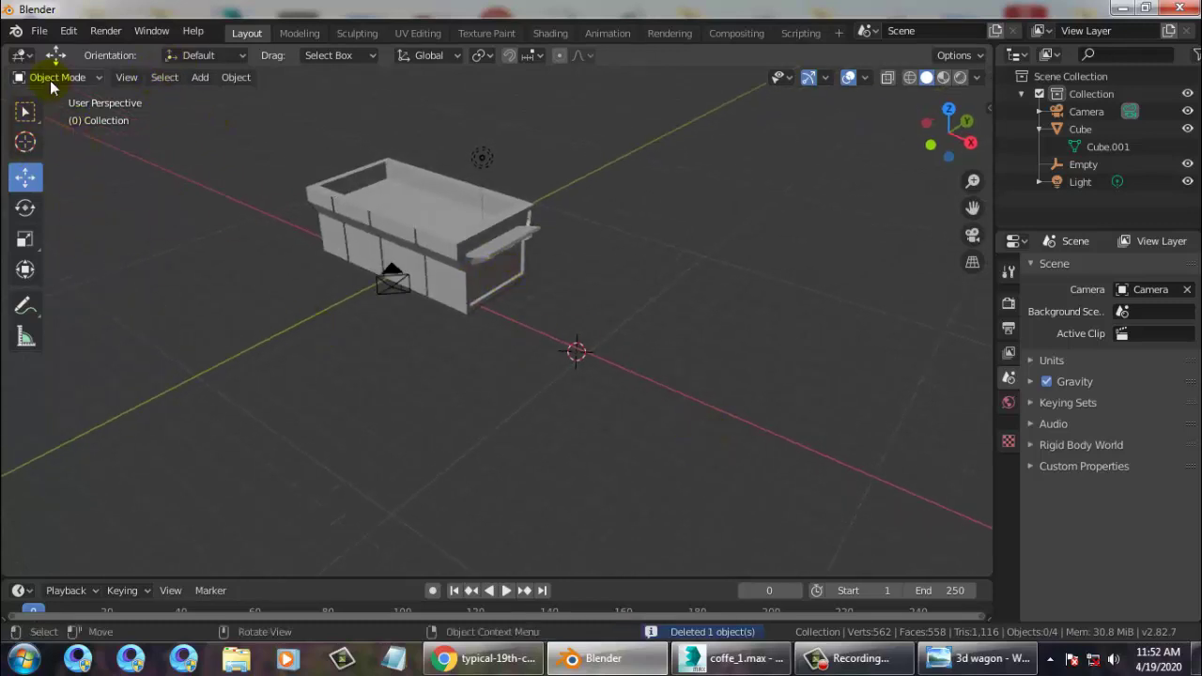
pyautogui.click(205, 79)
pyautogui.moveTo(245, 98)
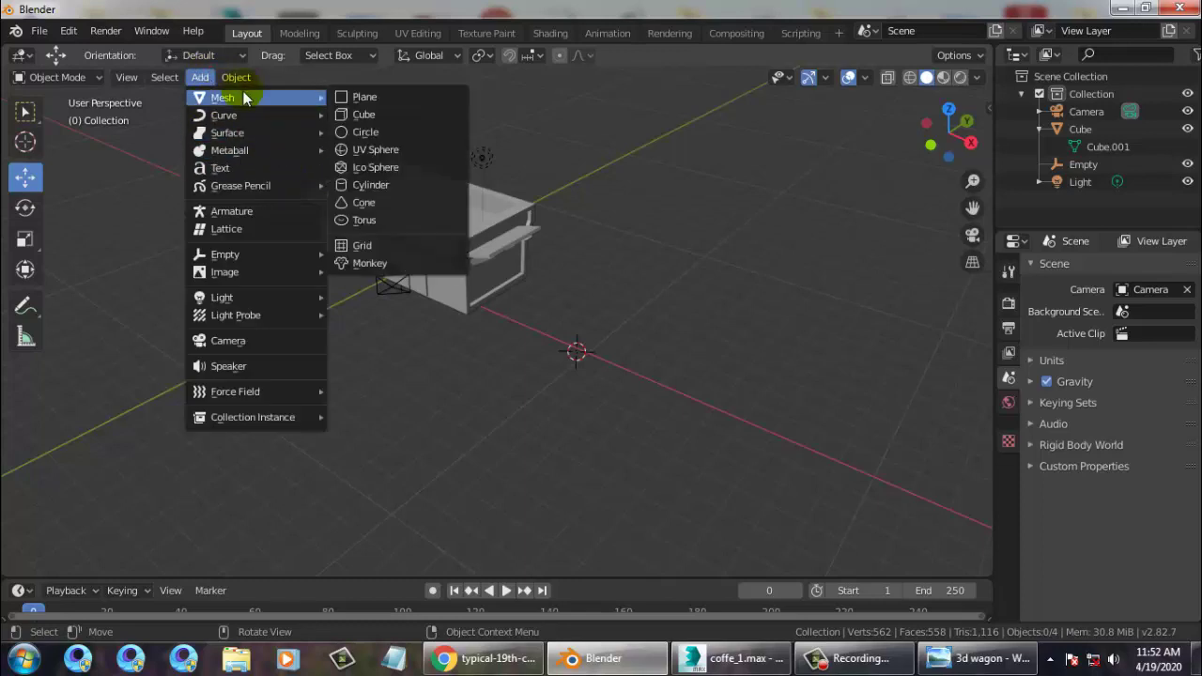
pyautogui.click(378, 114)
pyautogui.scroll(4, 609, 375)
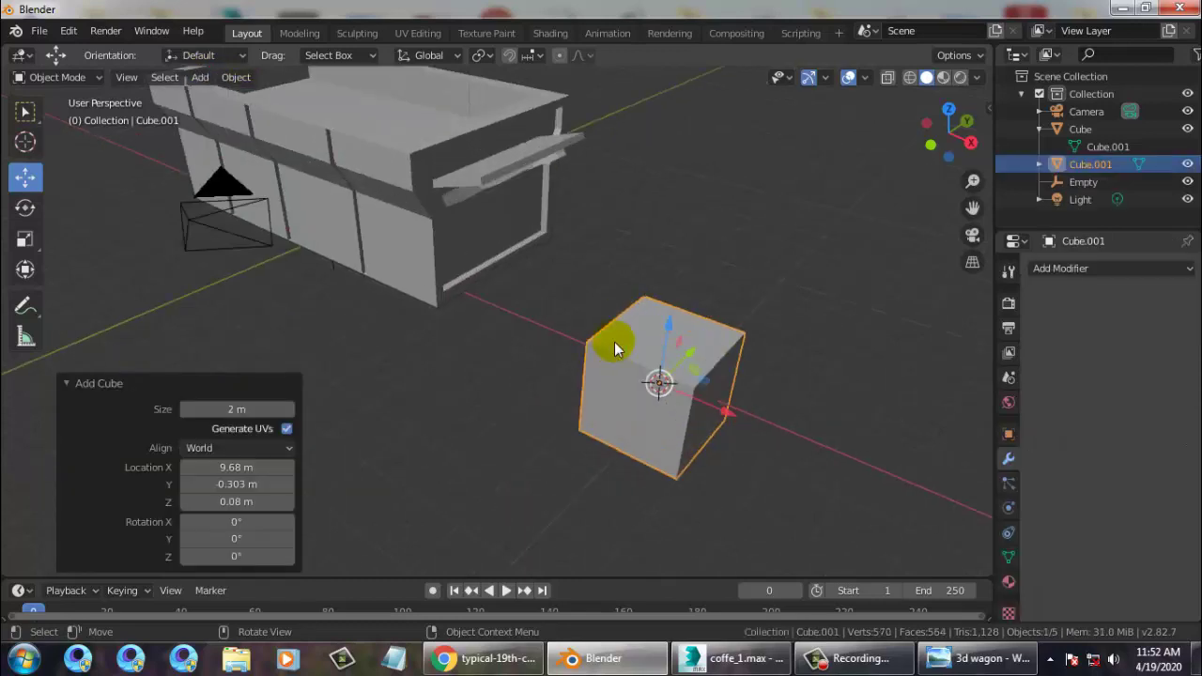
pyautogui.moveTo(612, 341); pyautogui.dragTo(566, 319, button='middle')
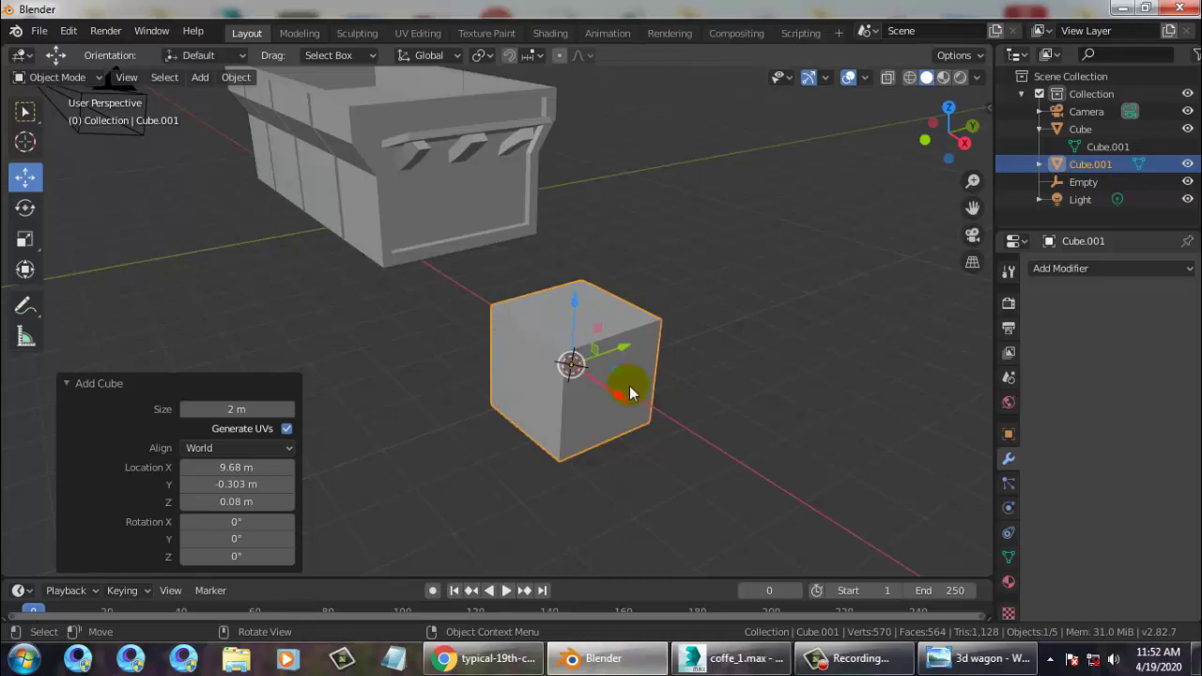
# Stretch the new cube along the X axis into a long bar, scaling it to about 6 times its length.
pyautogui.click(26, 240)
pyautogui.moveTo(624, 349); pyautogui.dragTo(909, 327)
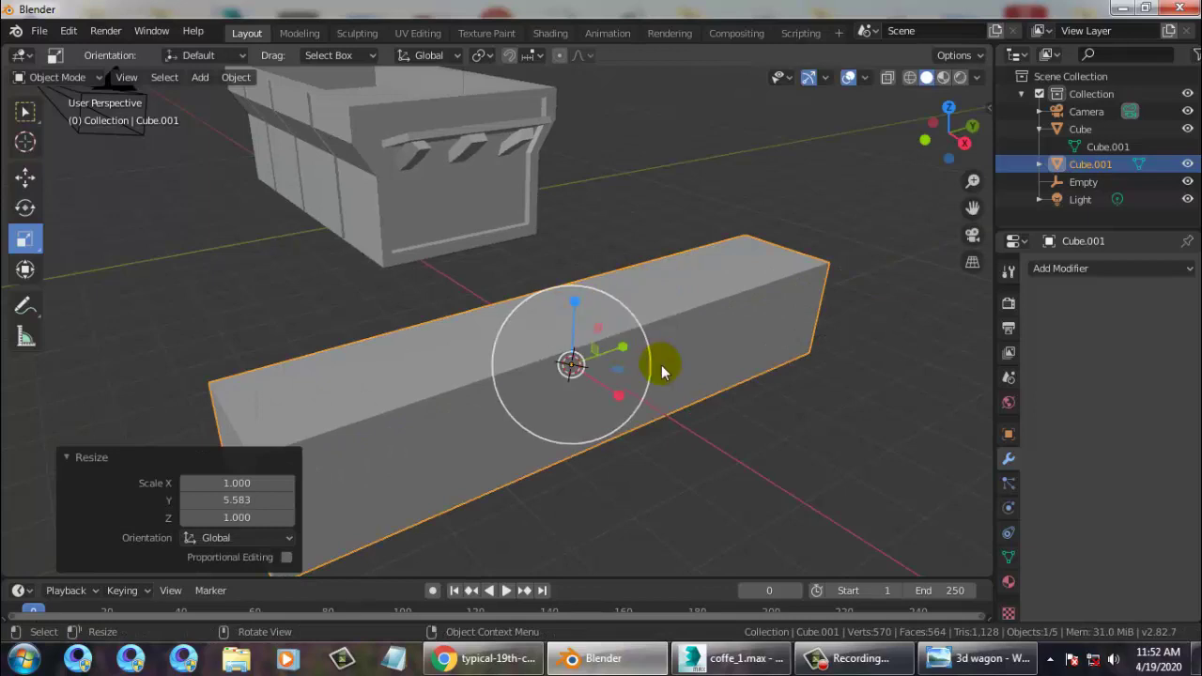
pyautogui.hotkey('ctrl', 'z')
pyautogui.moveTo(599, 318)
pyautogui.mouseDown(button='middle')
pyautogui.moveTo(814, 329)
pyautogui.moveTo(759, 344)
pyautogui.moveTo(786, 370)
pyautogui.moveTo(733, 279)
pyautogui.moveTo(625, 327)
pyautogui.moveTo(585, 328)
pyautogui.mouseUp(button='middle')
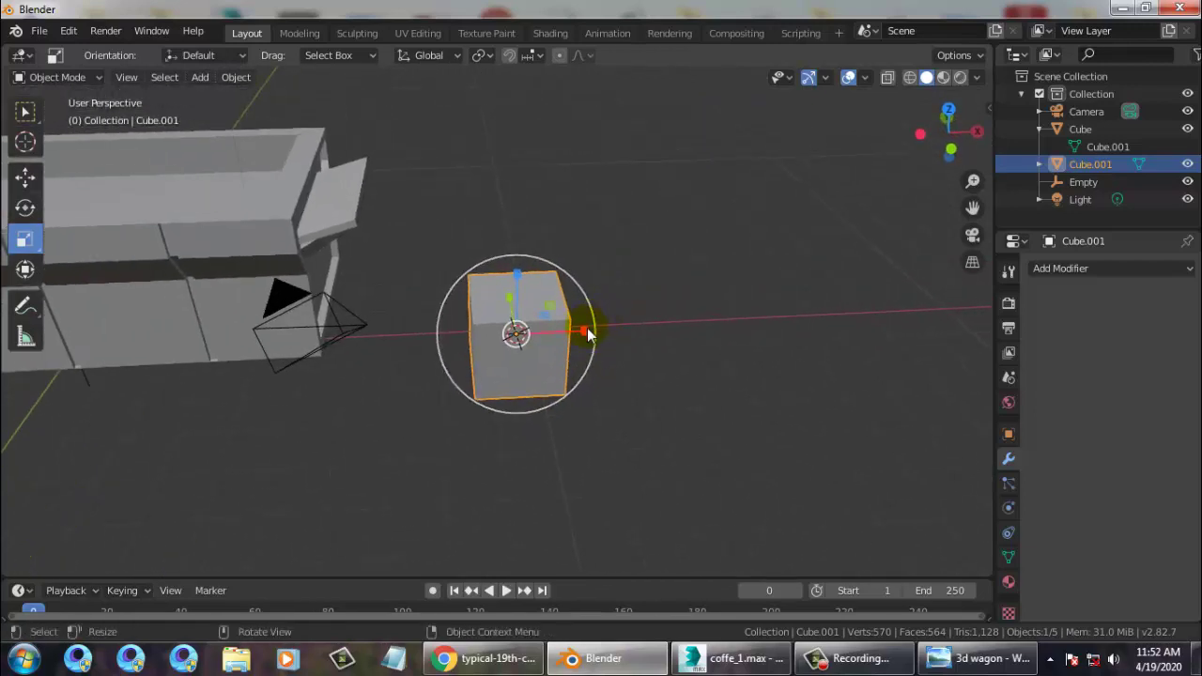
pyautogui.moveTo(585, 329); pyautogui.dragTo(723, 342)
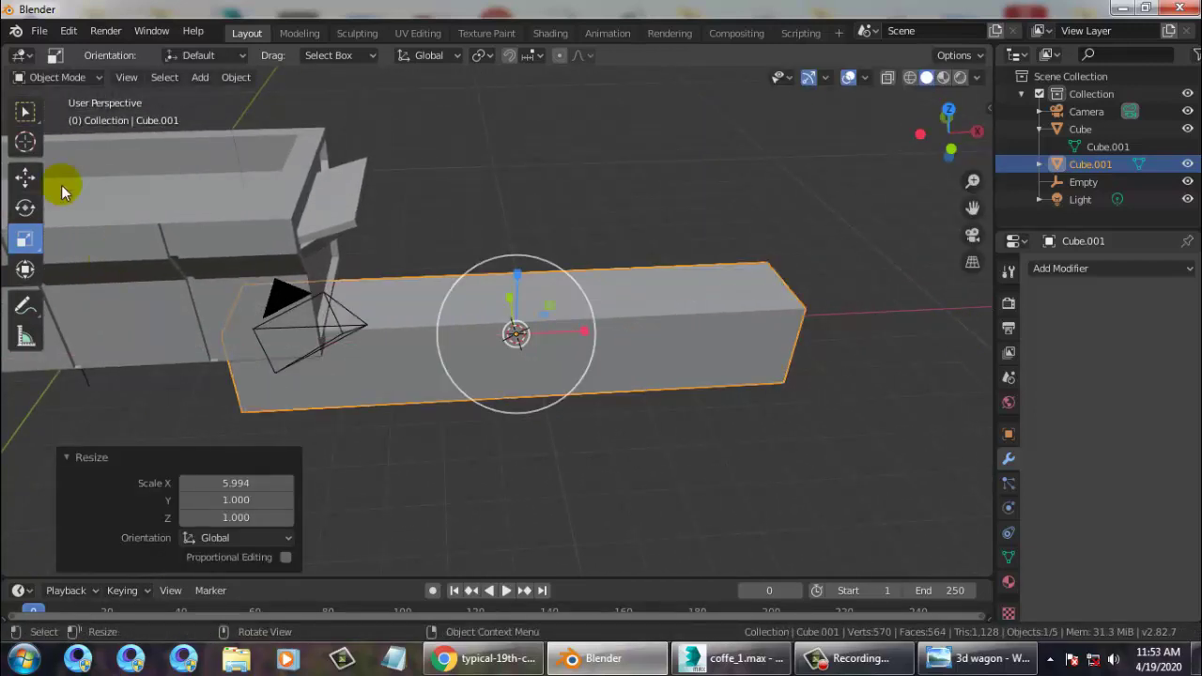
# Move the bar about 5.46 m along the X axis, away from the wagon body.
pyautogui.click(27, 177)
pyautogui.moveTo(579, 329); pyautogui.dragTo(829, 342)
pyautogui.moveTo(650, 295); pyautogui.dragTo(671, 278, button='middle')
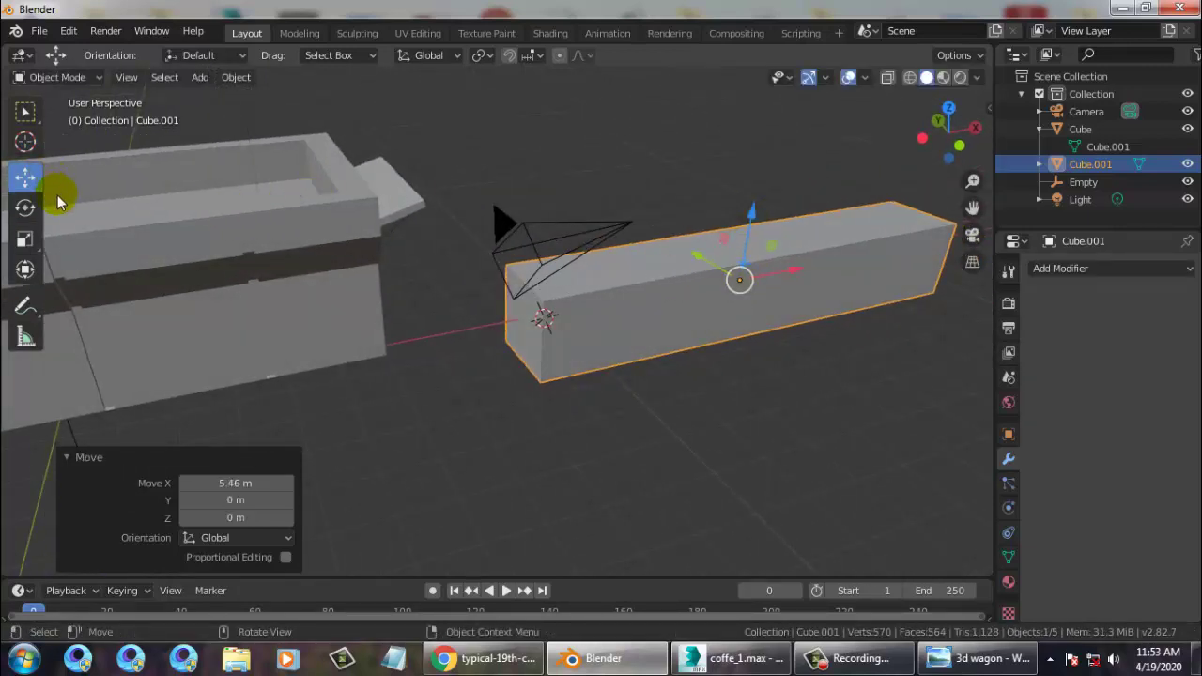
# Thin the bar by reducing its height and scaling its width along Y to about 0.325.
pyautogui.click(25, 240)
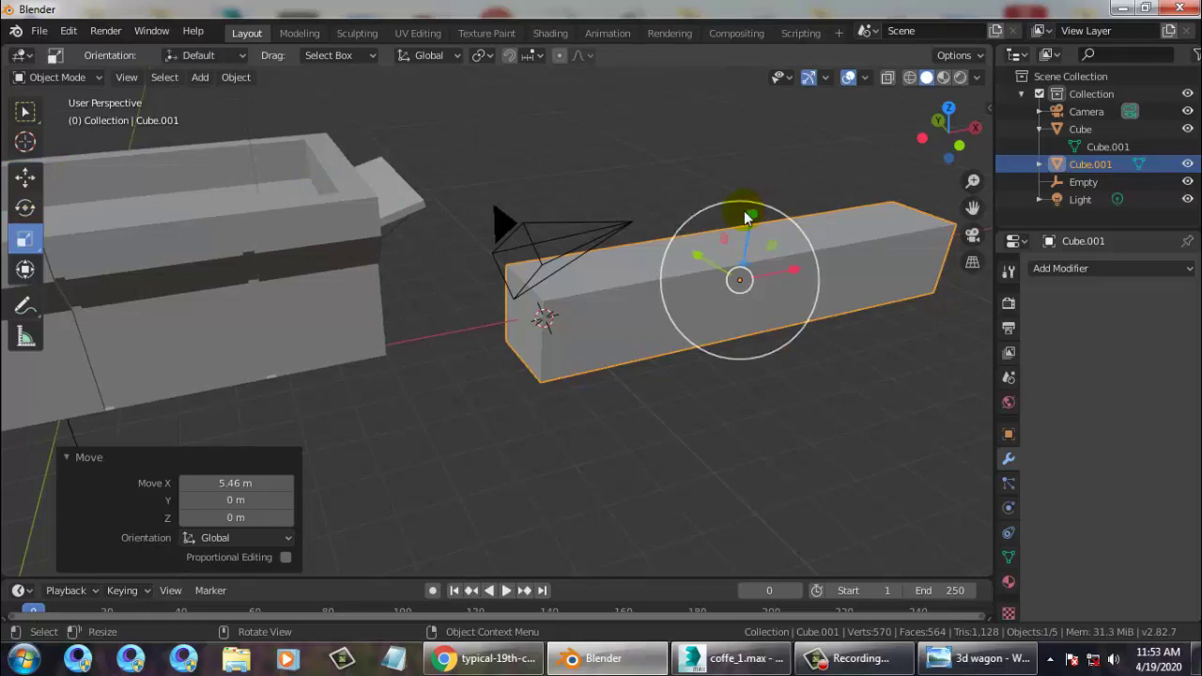
pyautogui.moveTo(752, 215); pyautogui.dragTo(712, 278)
pyautogui.scroll(4, 710, 278)
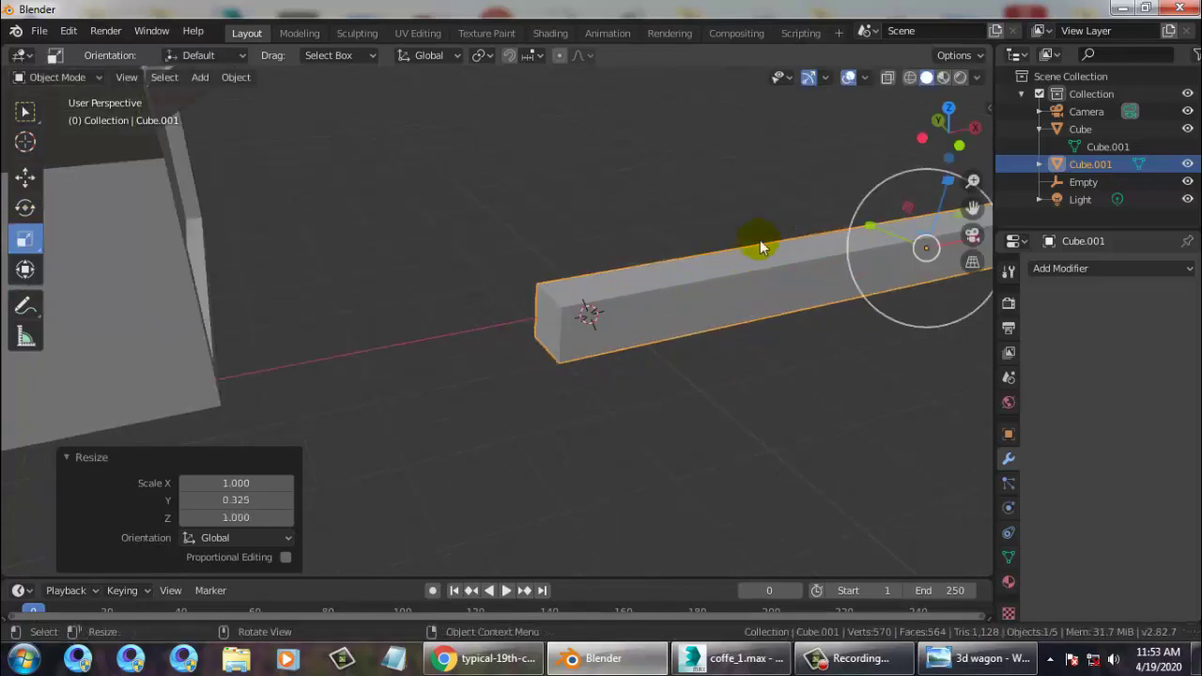
pyautogui.moveTo(761, 242); pyautogui.dragTo(397, 285, button='middle')
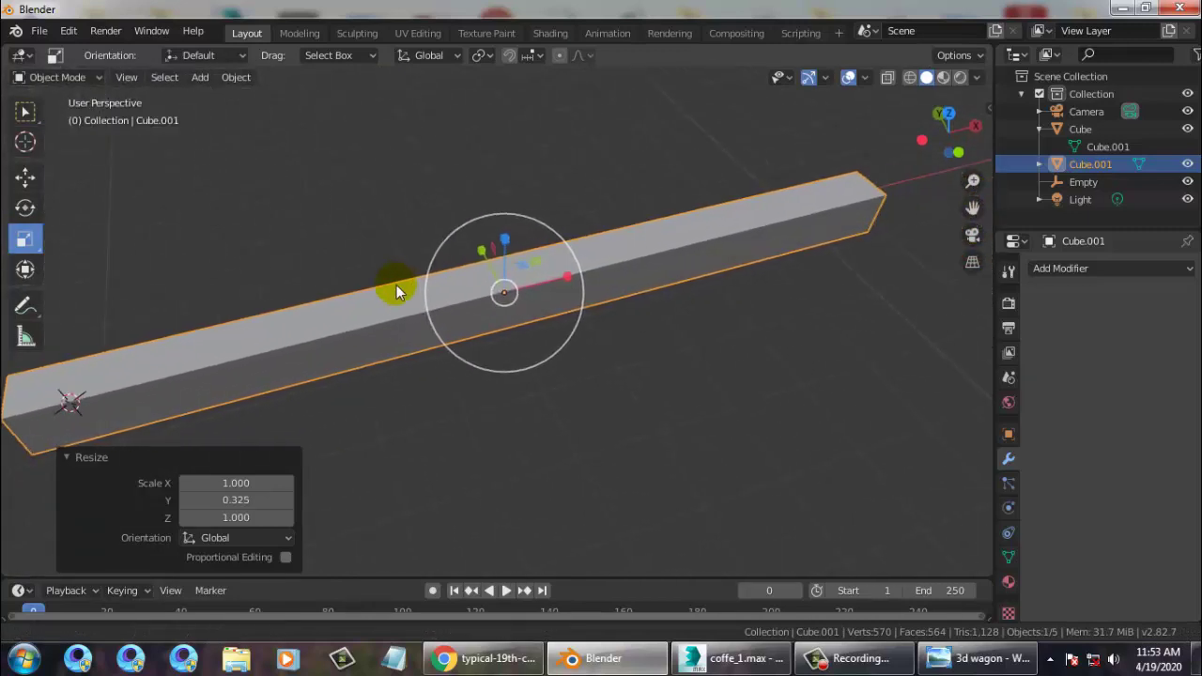
# Subdivide the whole bar five times with one cut each in Edit Mode, and return to Object Mode.
pyautogui.click(244, 80)
pyautogui.moveTo(203, 80)
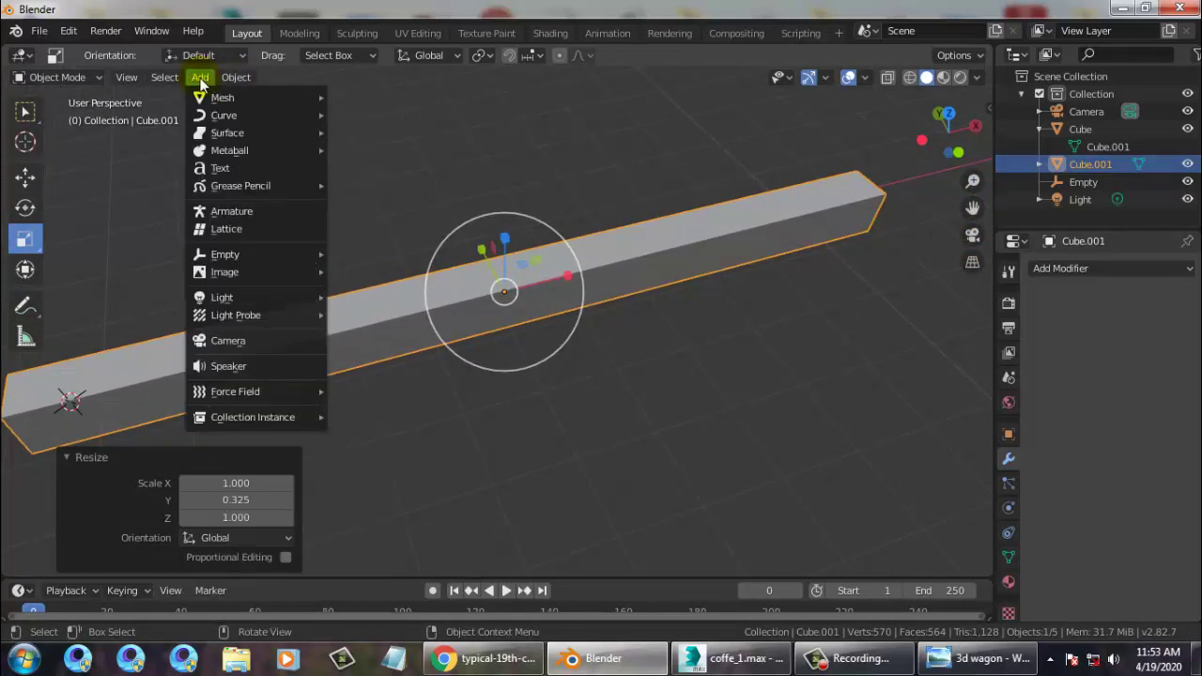
pyautogui.click(58, 77)
pyautogui.click(81, 118)
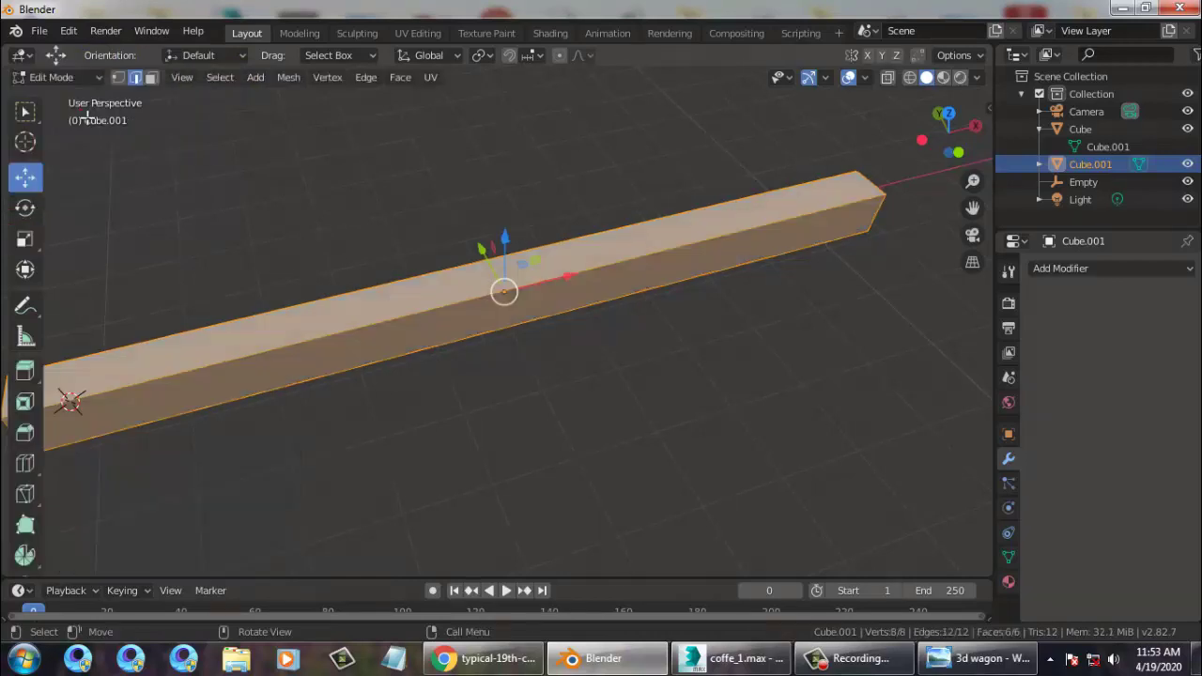
pyautogui.click(354, 75)
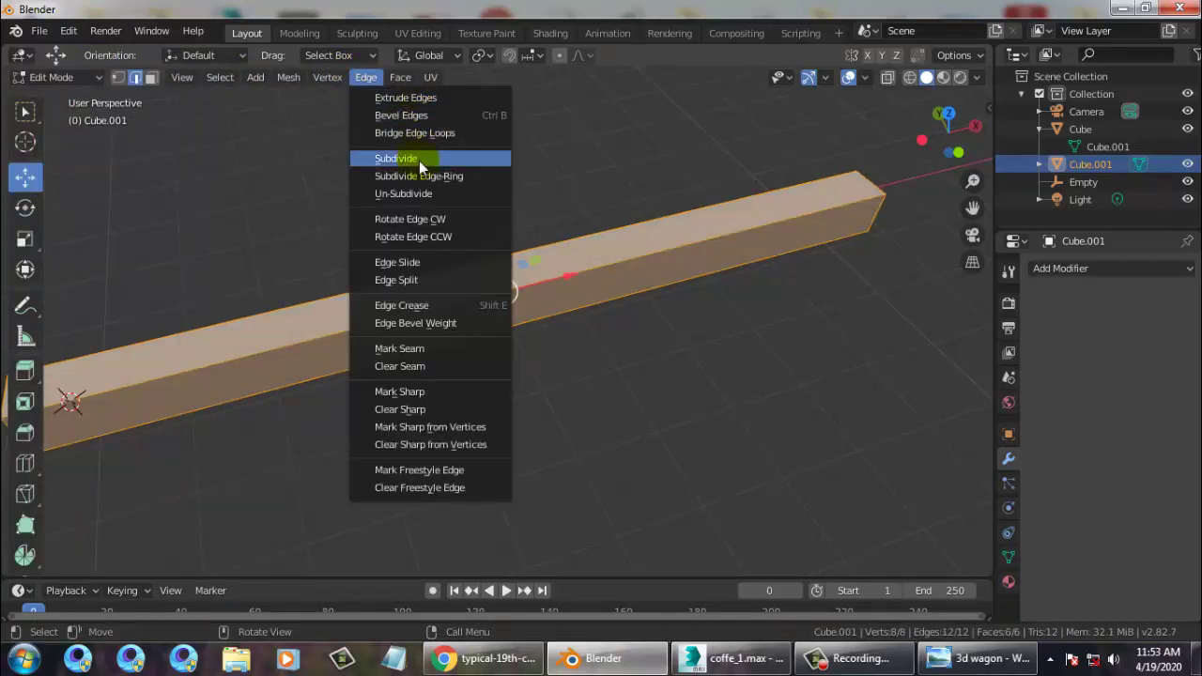
pyautogui.click(419, 160)
pyautogui.click(365, 77)
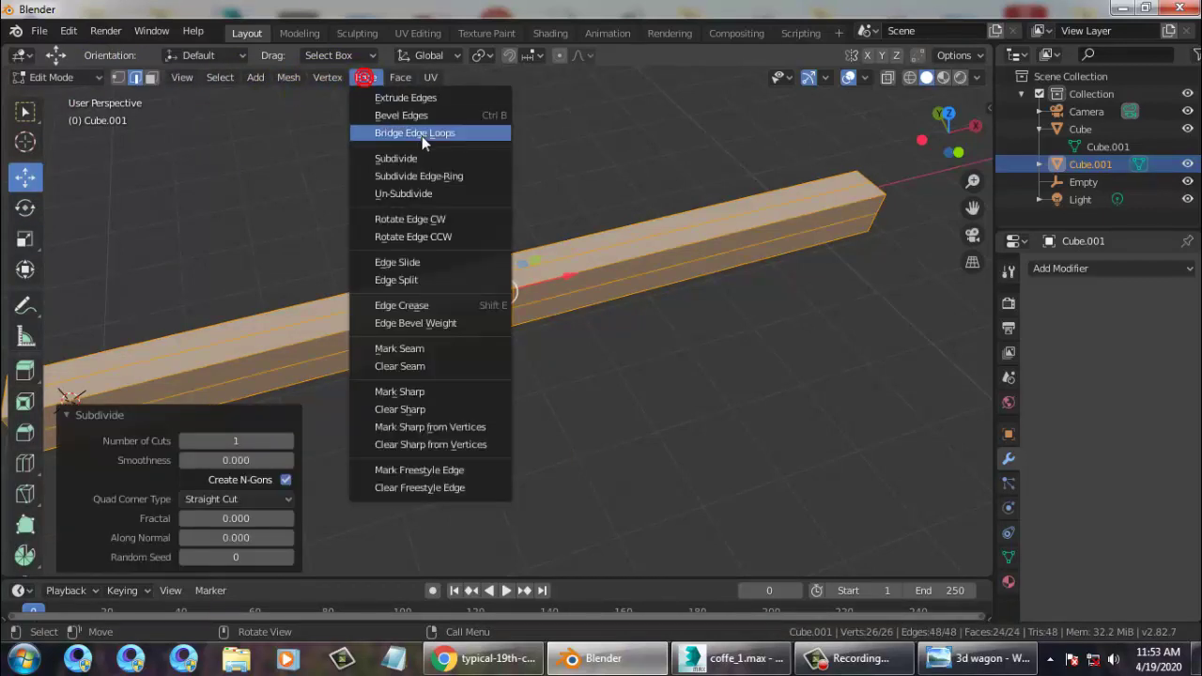
pyautogui.click(395, 158)
pyautogui.click(368, 77)
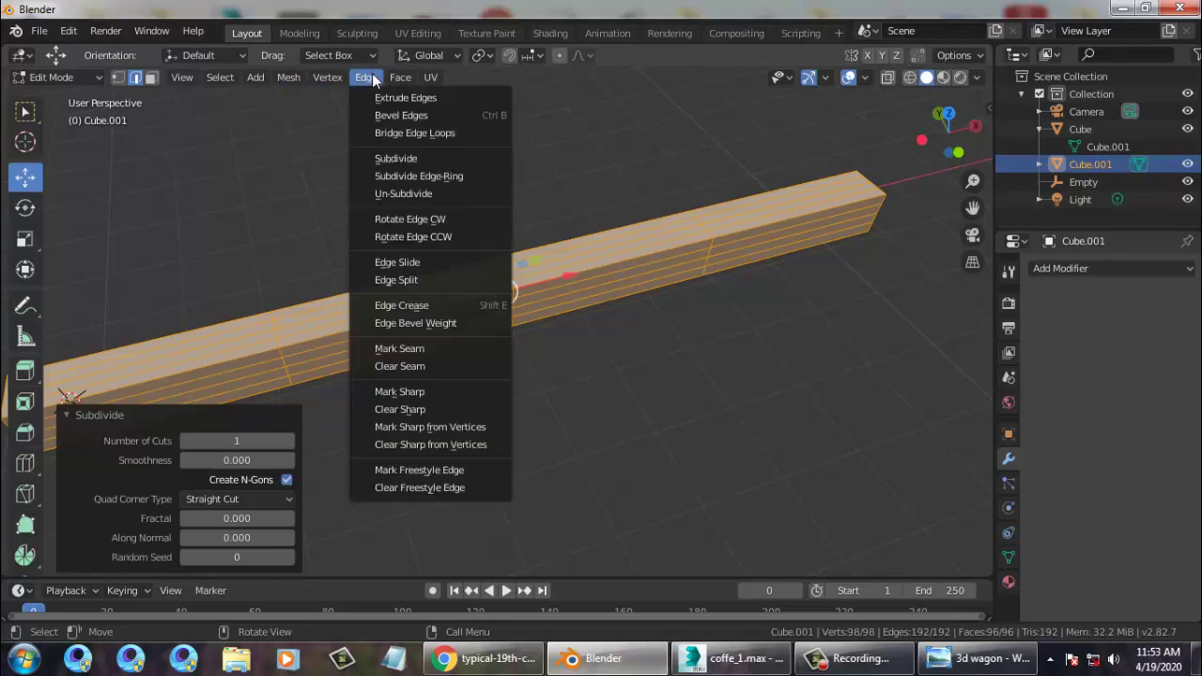
pyautogui.click(417, 161)
pyautogui.click(366, 79)
pyautogui.click(397, 158)
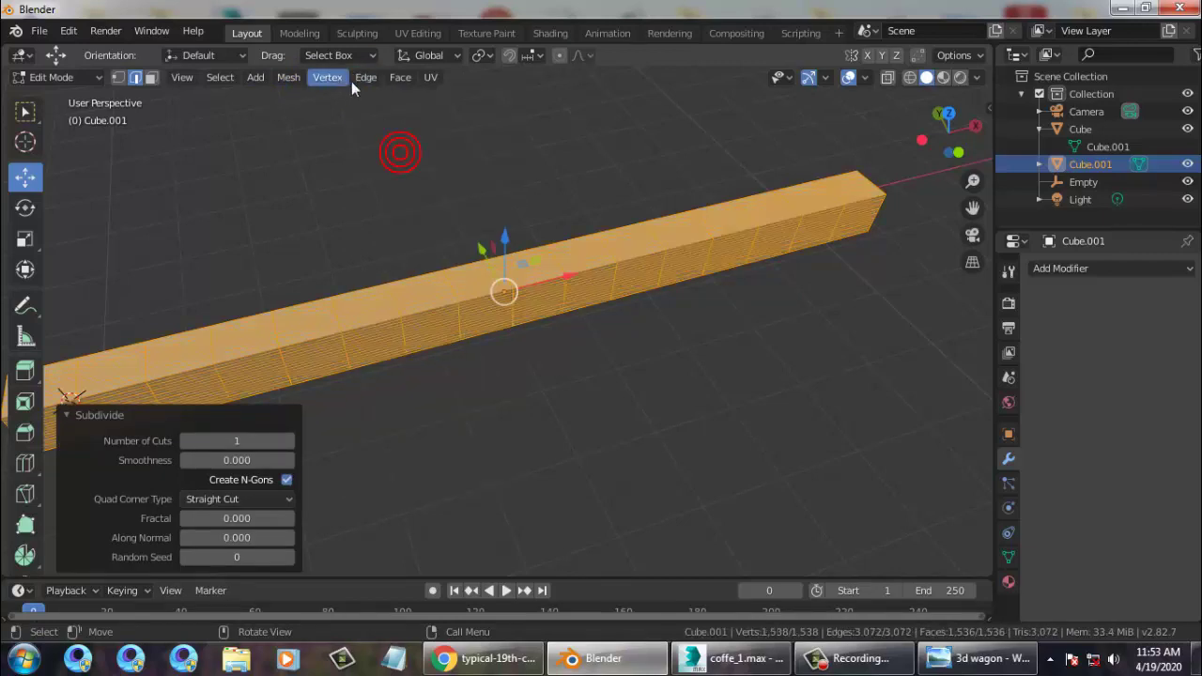
pyautogui.click(356, 79)
pyautogui.click(427, 160)
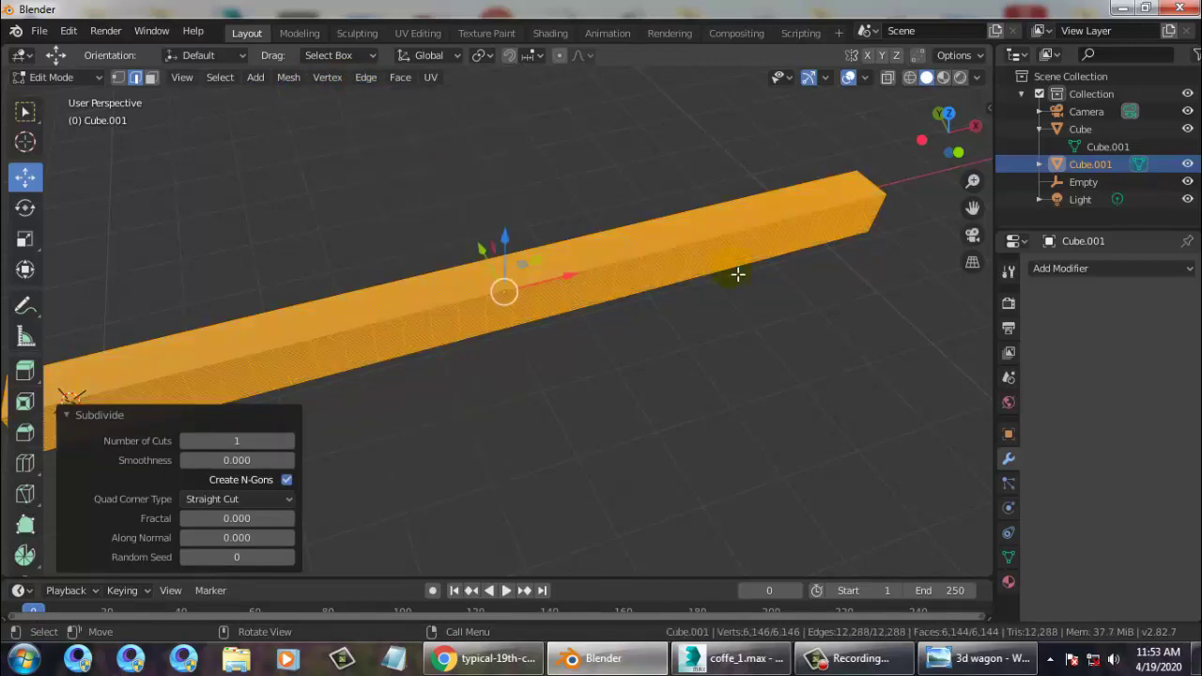
pyautogui.moveTo(738, 272)
pyautogui.mouseDown(button='middle')
pyautogui.moveTo(800, 236)
pyautogui.moveTo(623, 268)
pyautogui.moveTo(646, 272)
pyautogui.mouseUp(button='middle')
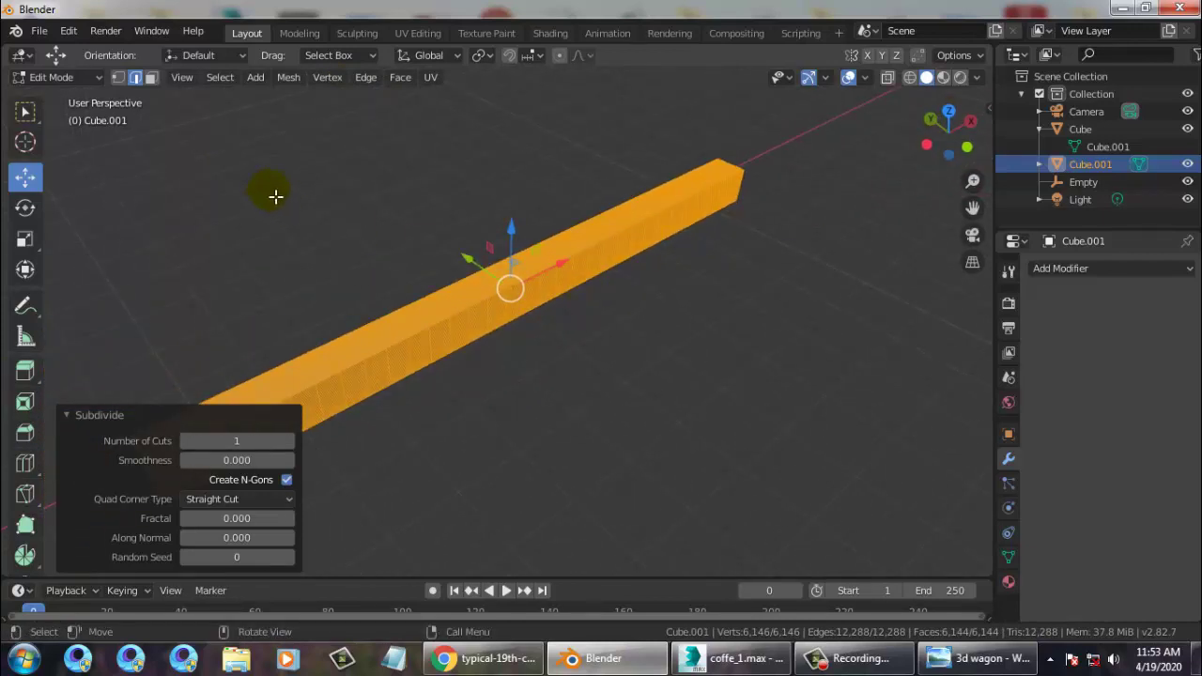
pyautogui.click(55, 77)
pyautogui.click(62, 98)
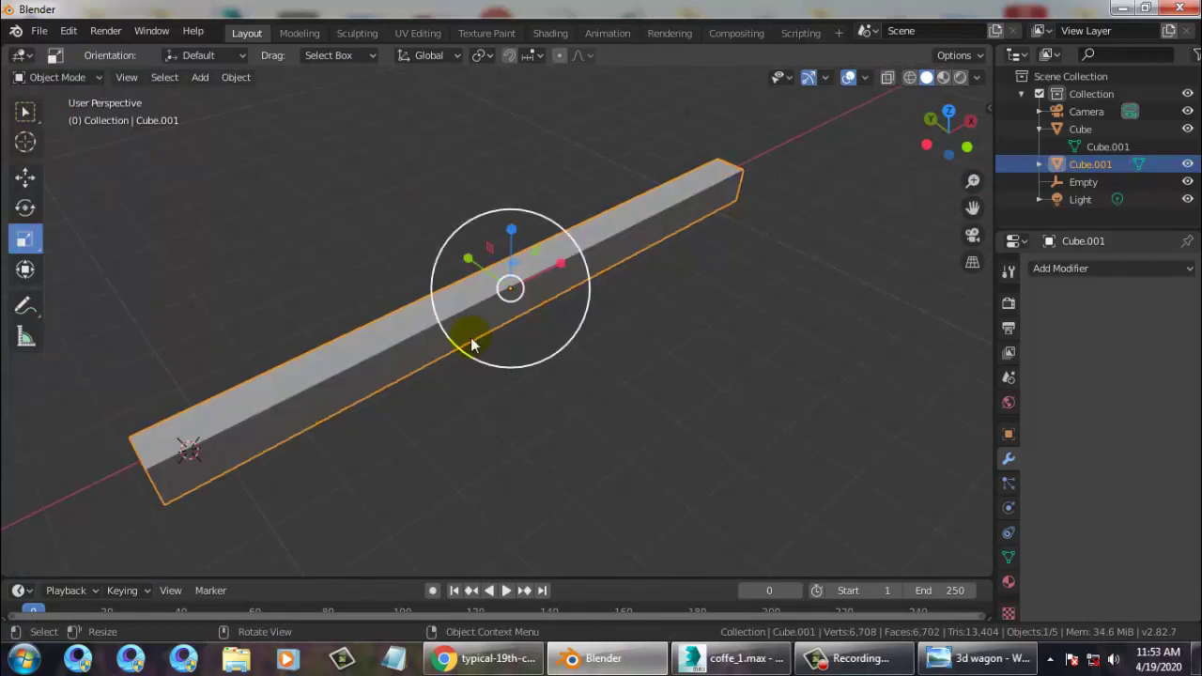
# Add a Plain Axes empty at the 3D cursor near the wagon-side end of the bar.
pyautogui.click(25, 180)
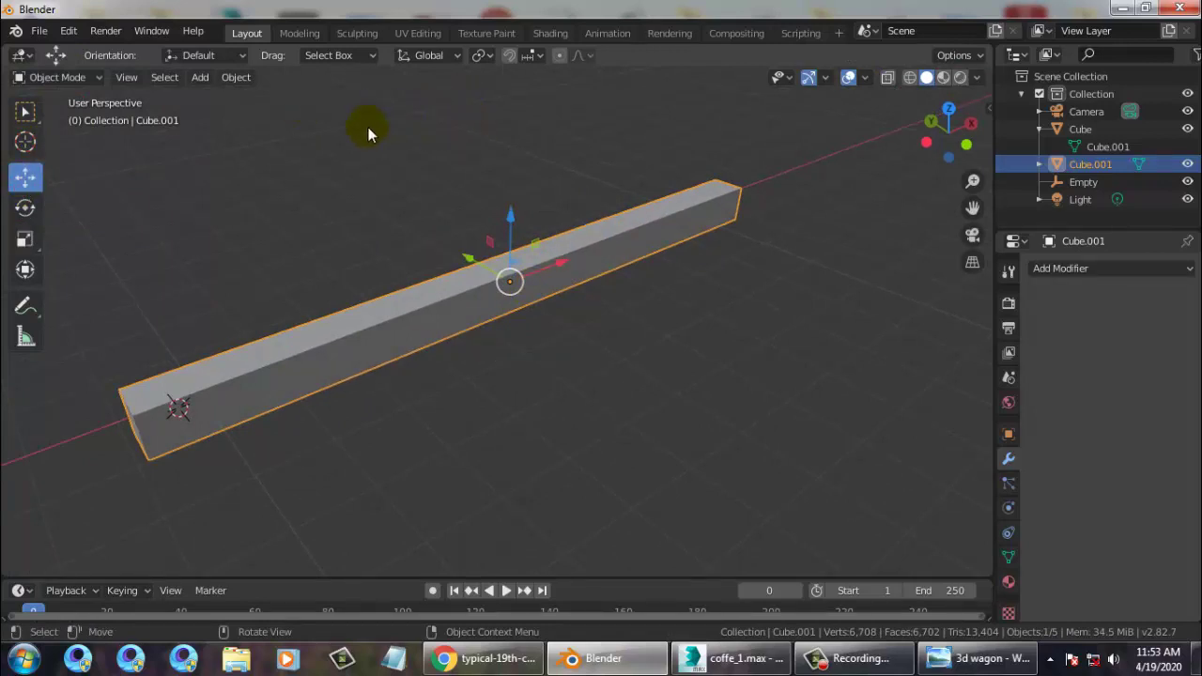
pyautogui.click(200, 79)
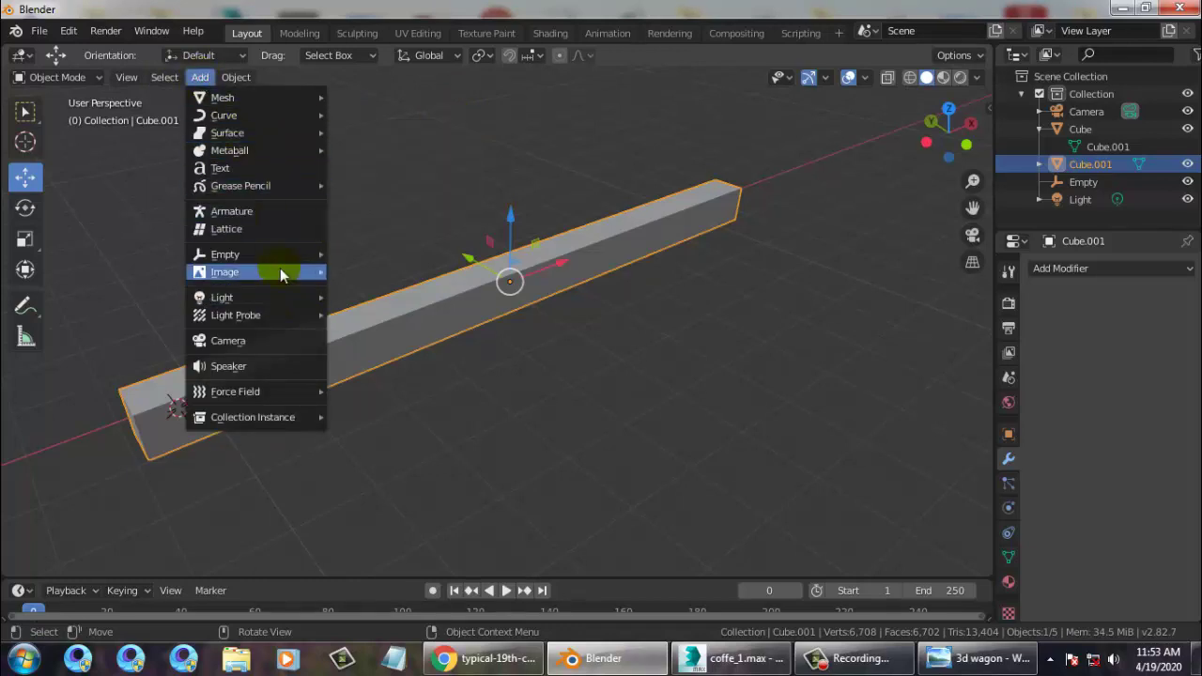
pyautogui.moveTo(308, 256)
pyautogui.click(419, 259)
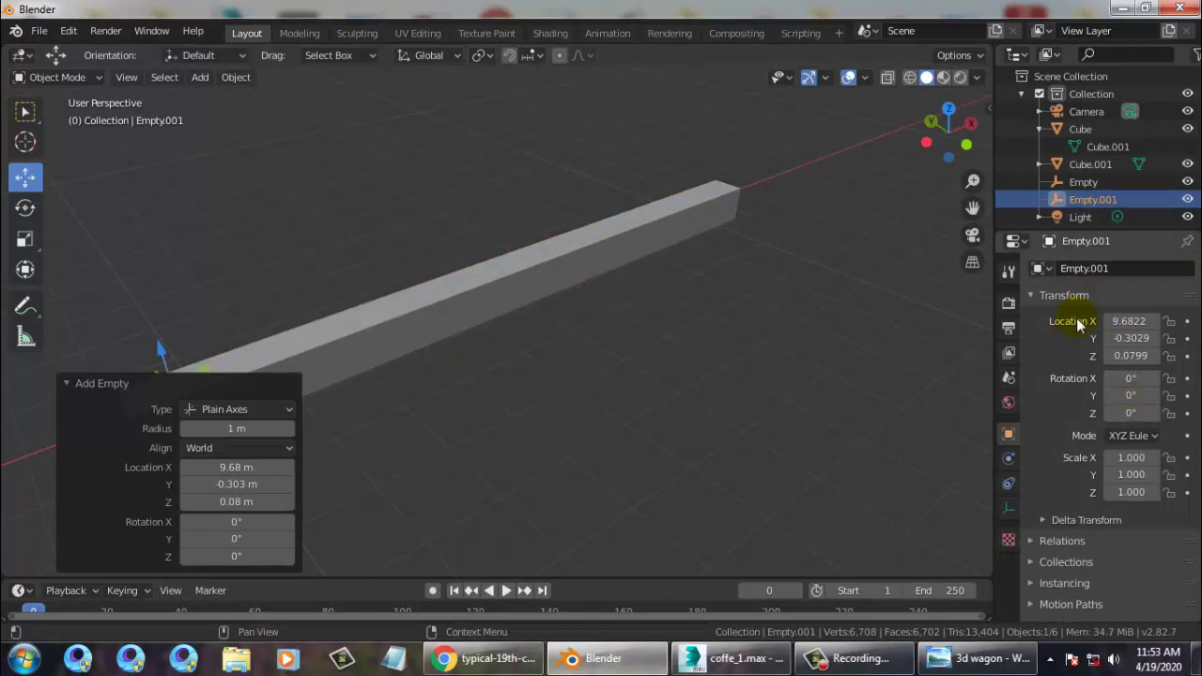
# Add a Simple Deform modifier to the bar and use the empty as its axis origin.
pyautogui.click(429, 299)
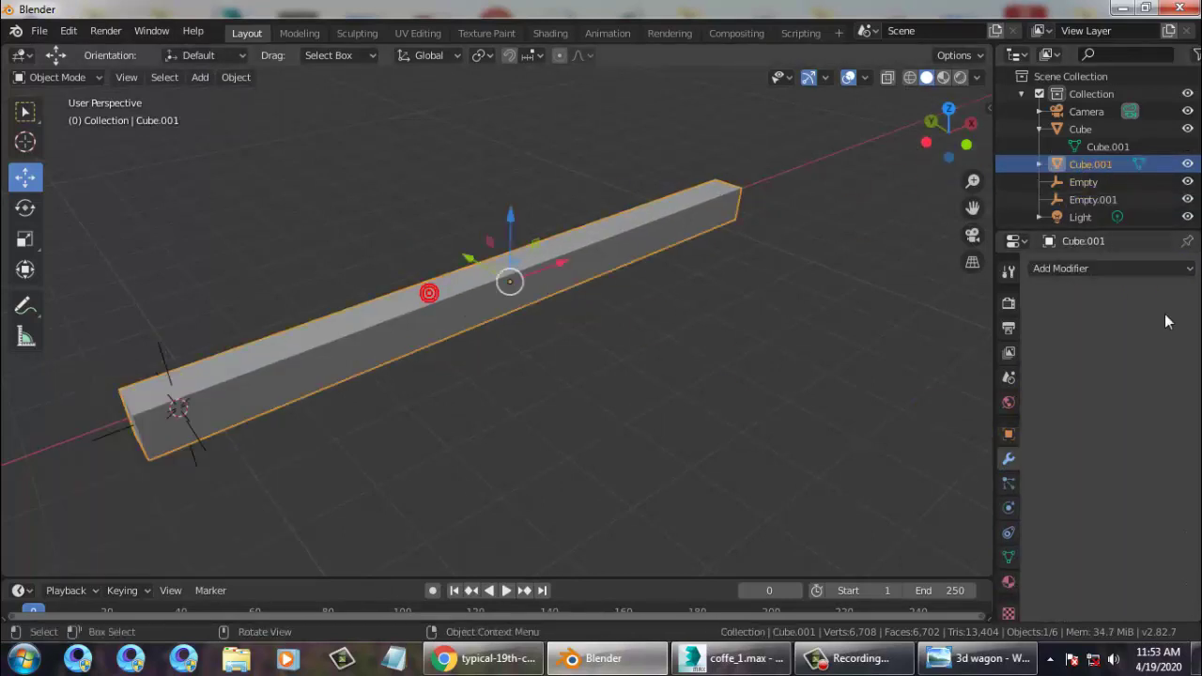
pyautogui.click(1106, 269)
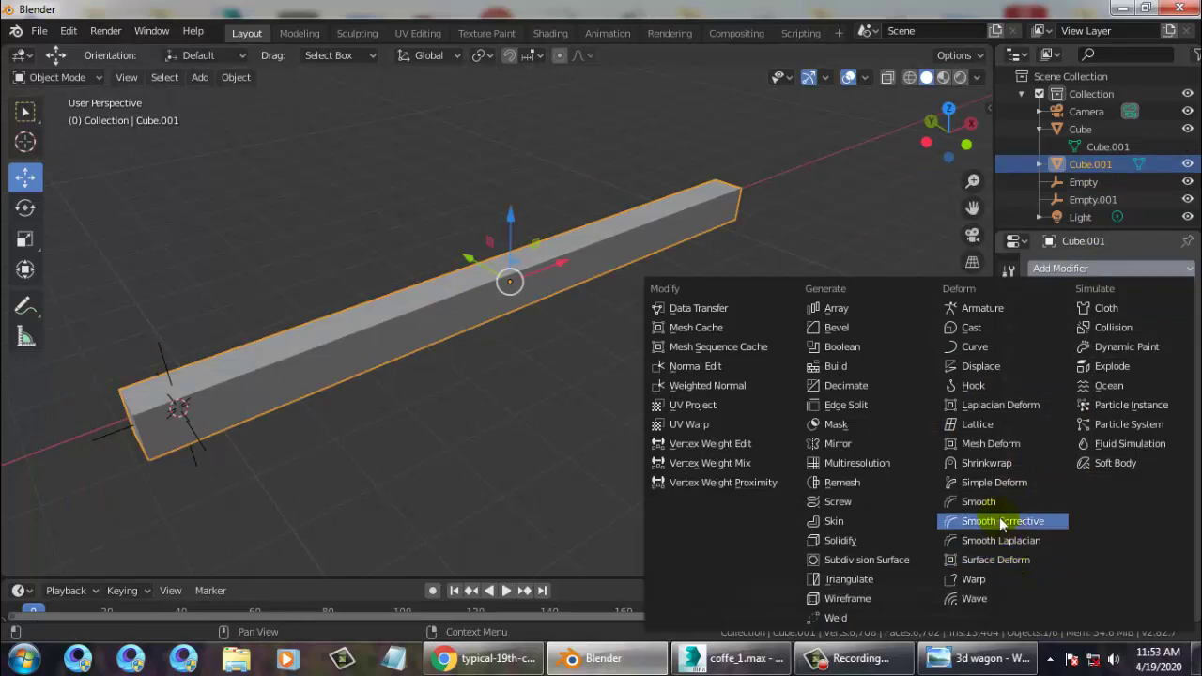
pyautogui.click(998, 482)
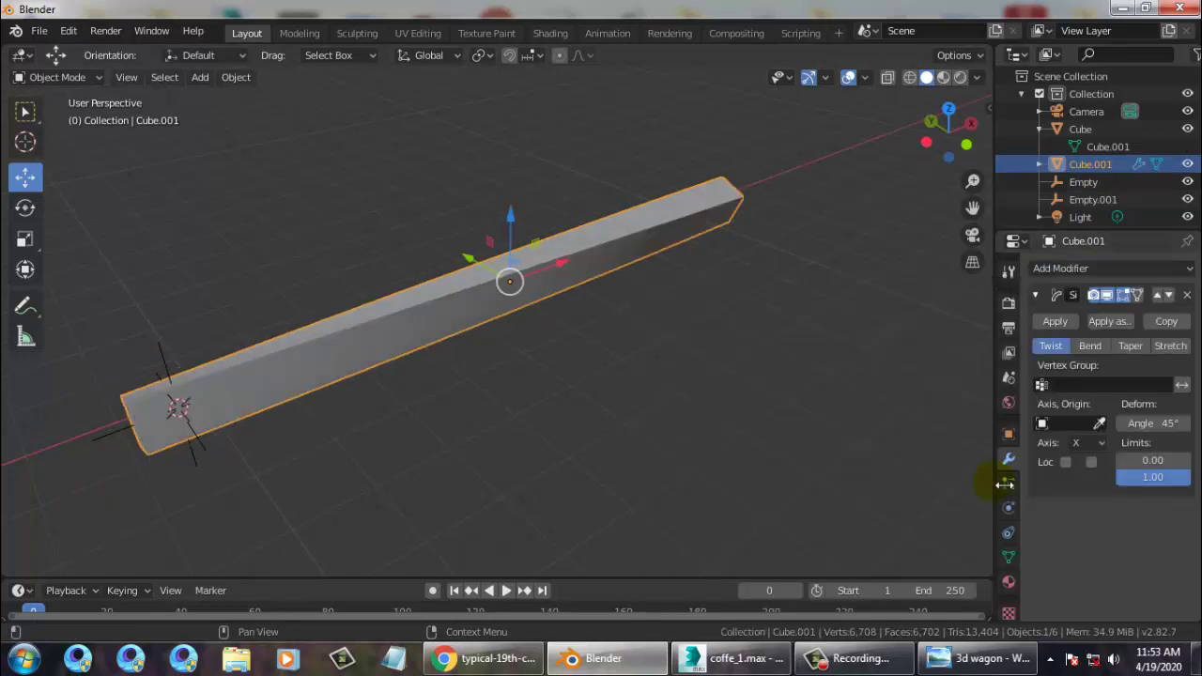
pyautogui.click(1080, 424)
pyautogui.click(1047, 505)
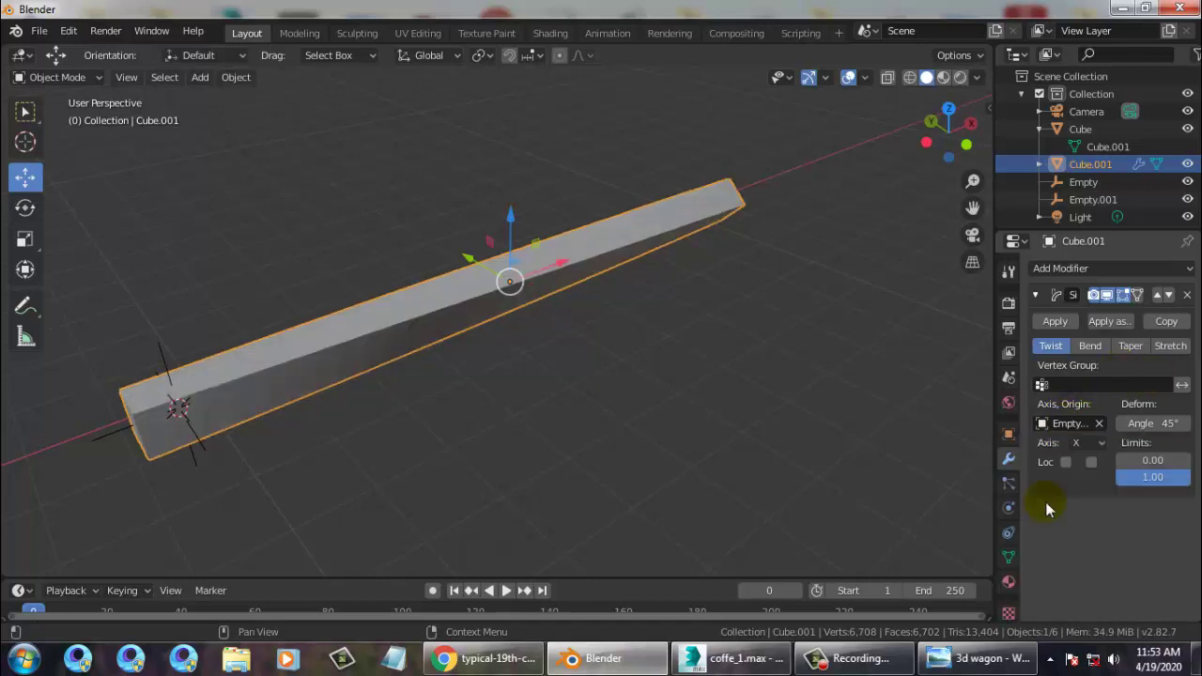
# Switch the bar's Simple Deform modifier to Bend and try the Y and X axes, settling on Z.
pyautogui.click(1092, 348)
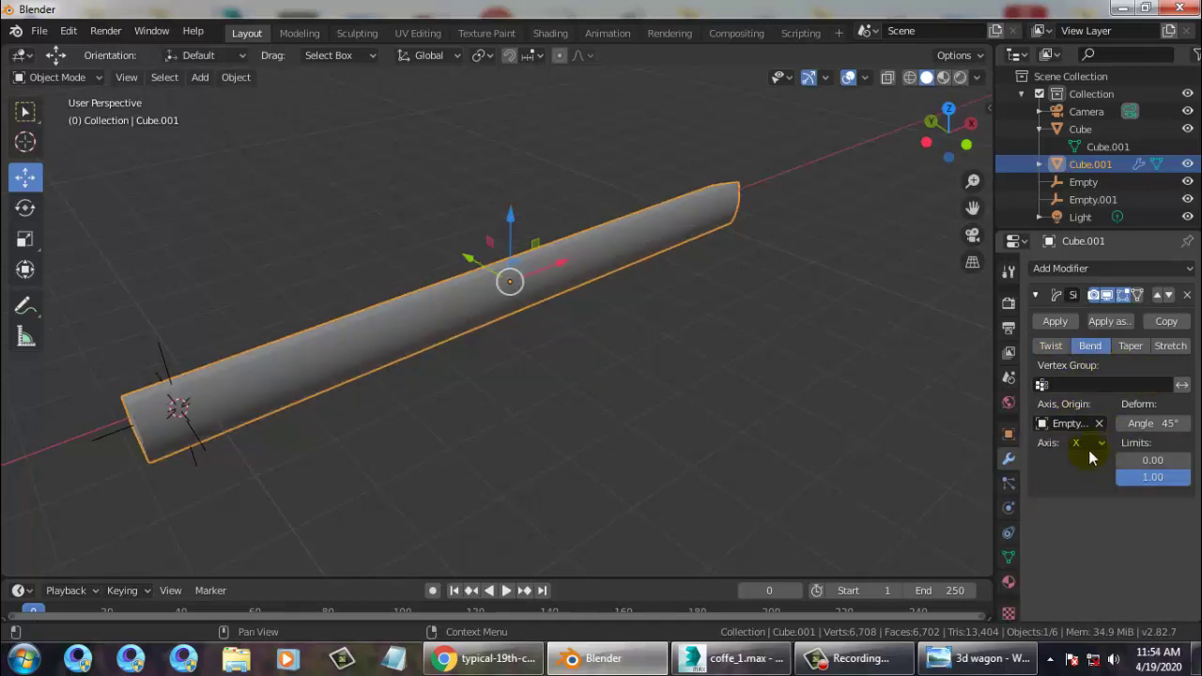
pyautogui.click(1099, 444)
pyautogui.click(1080, 482)
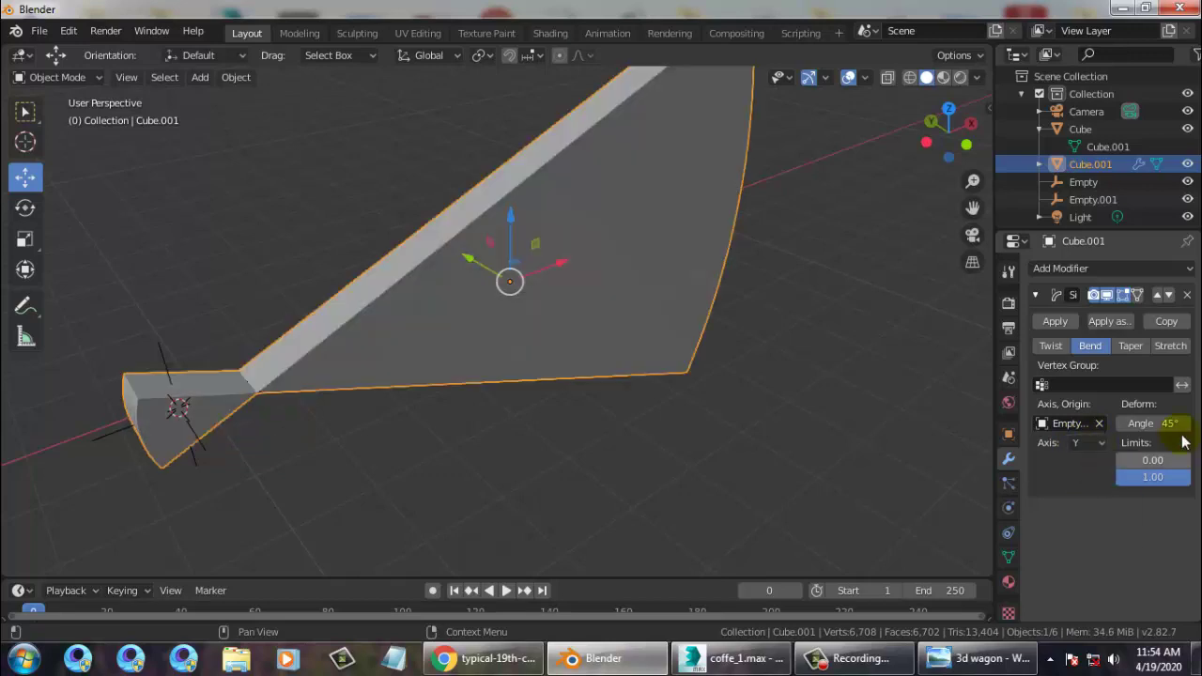
pyautogui.click(1105, 444)
pyautogui.click(1099, 465)
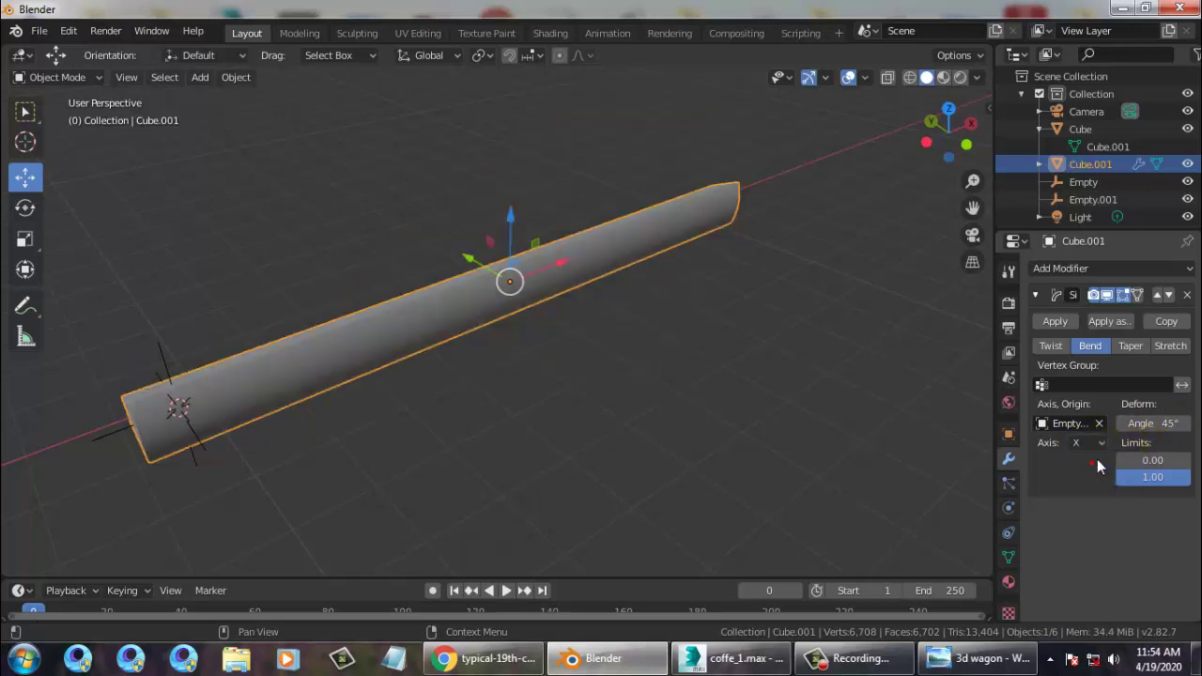
pyautogui.click(1100, 451)
pyautogui.click(1085, 507)
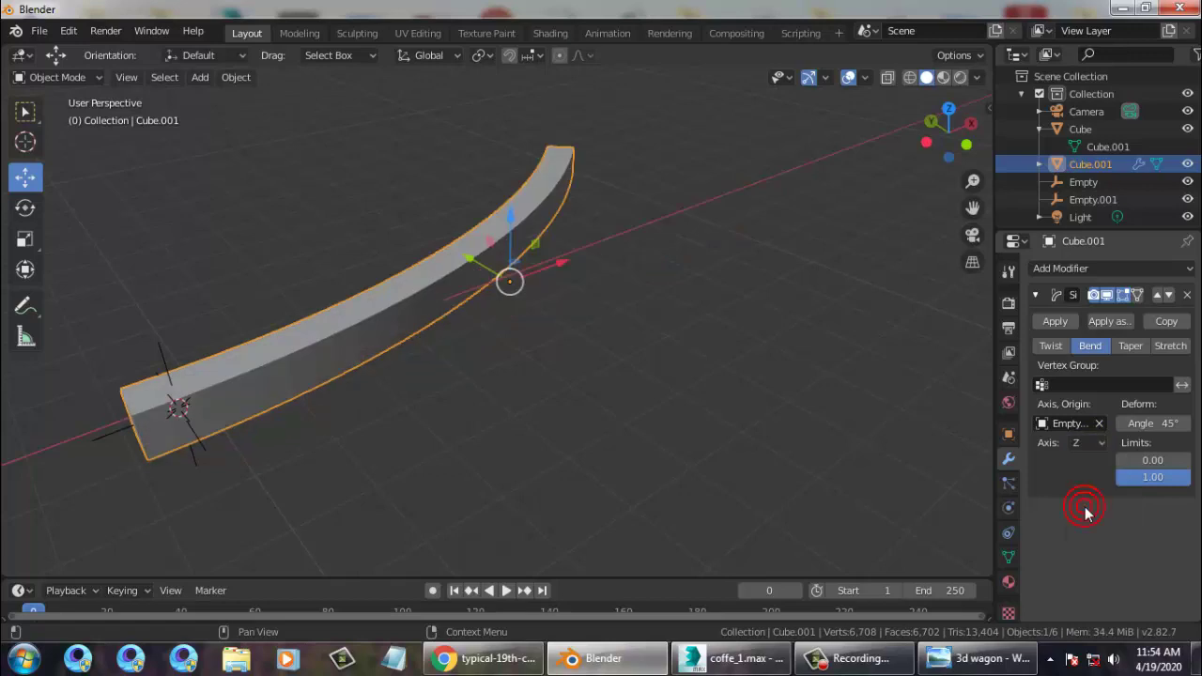
# Increase the bend angle until the bar curves into a half ring, settling on 194°.
pyautogui.moveTo(1142, 425)
pyautogui.mouseDown()
pyautogui.moveTo(1201, 424)
pyautogui.moveTo(1161, 424)
pyautogui.mouseUp()
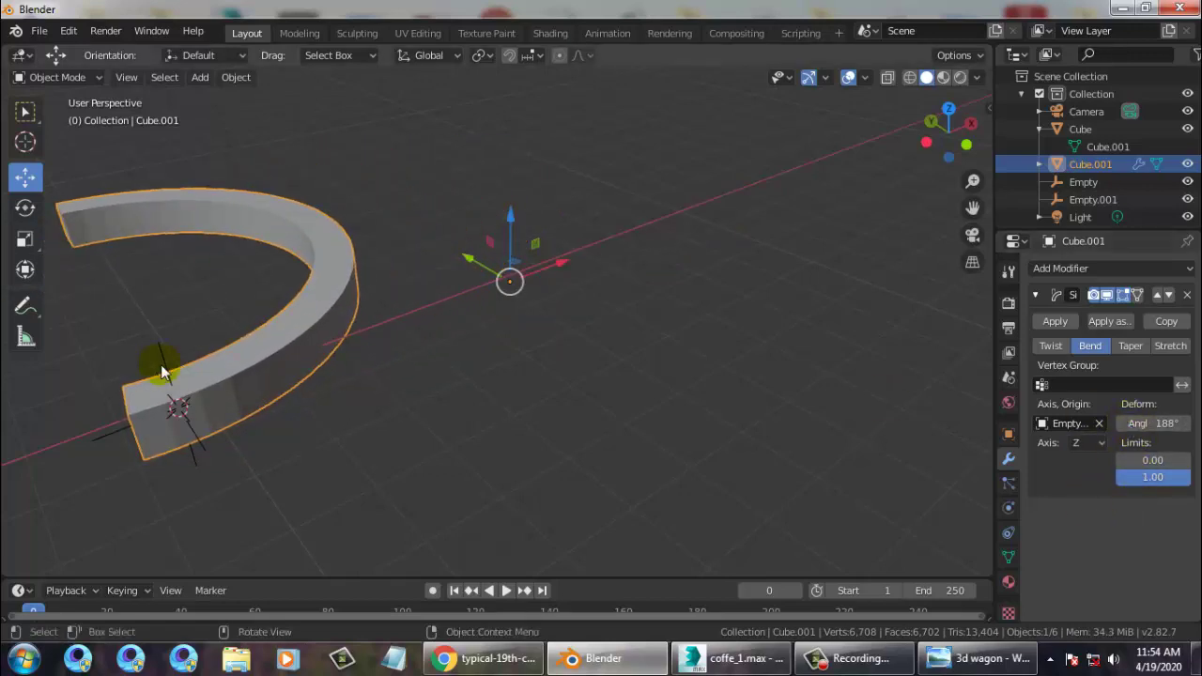
pyautogui.scroll(-6, 500, 370)
pyautogui.moveTo(500, 369); pyautogui.dragTo(460, 311, button='middle')
pyautogui.scroll(3, 460, 312)
pyautogui.moveTo(460, 271); pyautogui.dragTo(494, 273, button='middle')
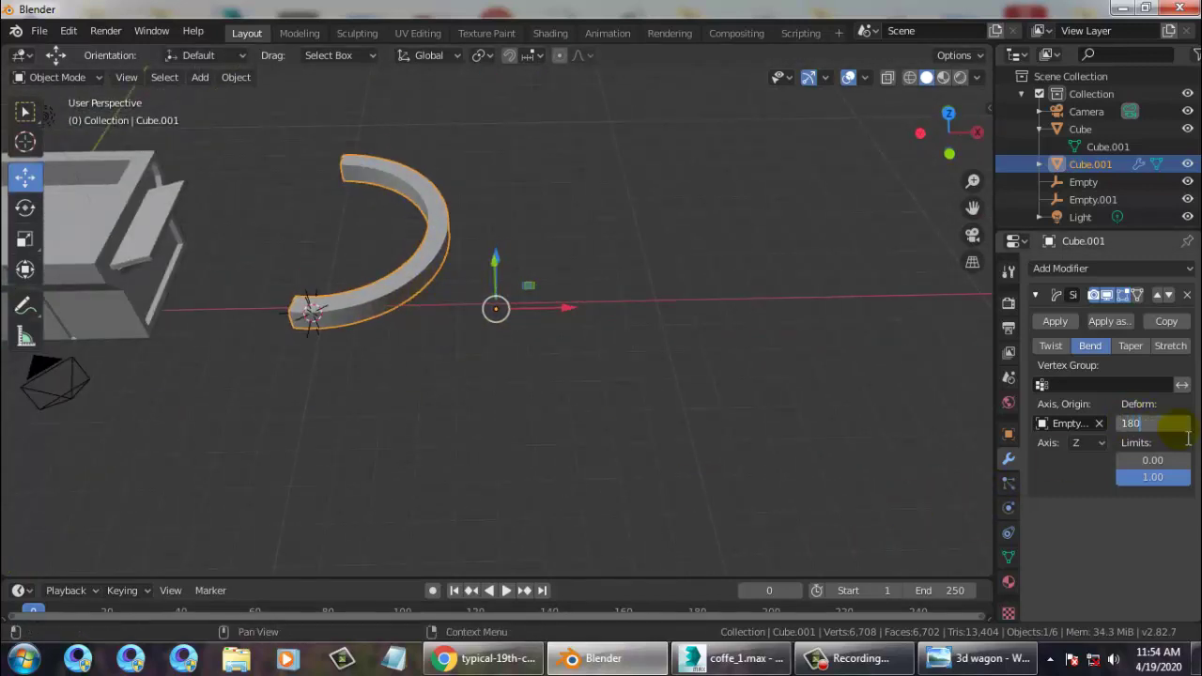
pyautogui.press('Return')
pyautogui.moveTo(497, 261); pyautogui.dragTo(601, 242, button='middle')
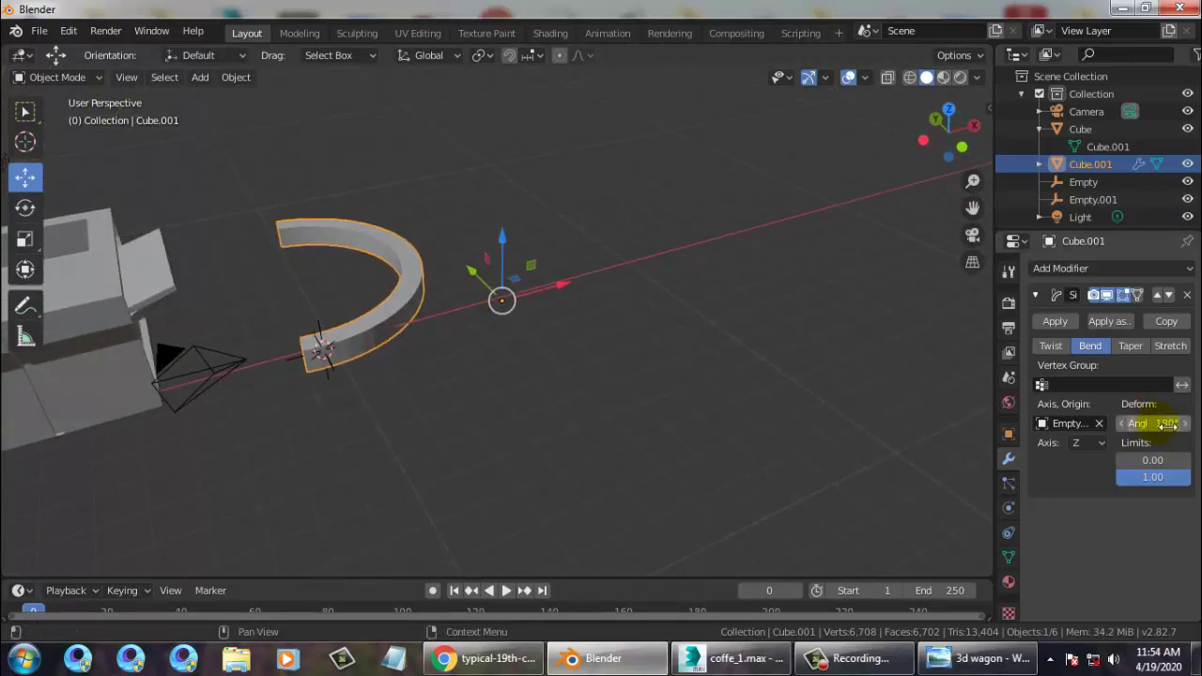
pyautogui.moveTo(1153, 425); pyautogui.dragTo(1174, 424)
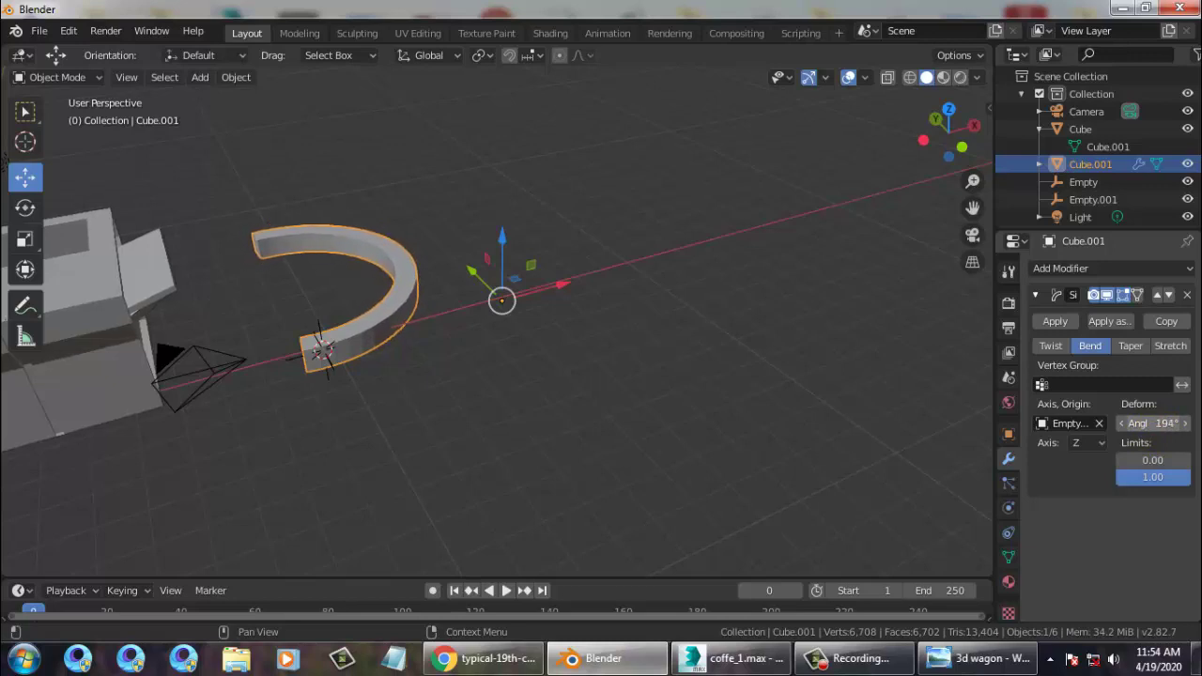
pyautogui.moveTo(621, 390); pyautogui.dragTo(702, 340, button='middle')
pyautogui.click(29, 216)
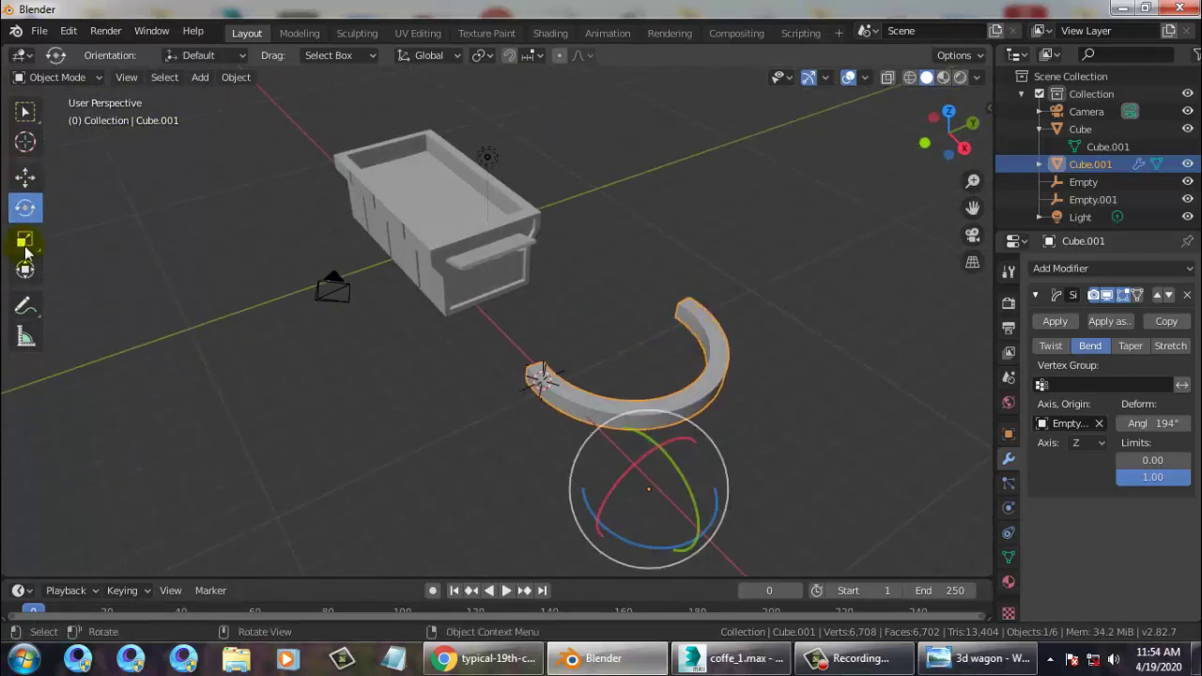
pyautogui.click(25, 248)
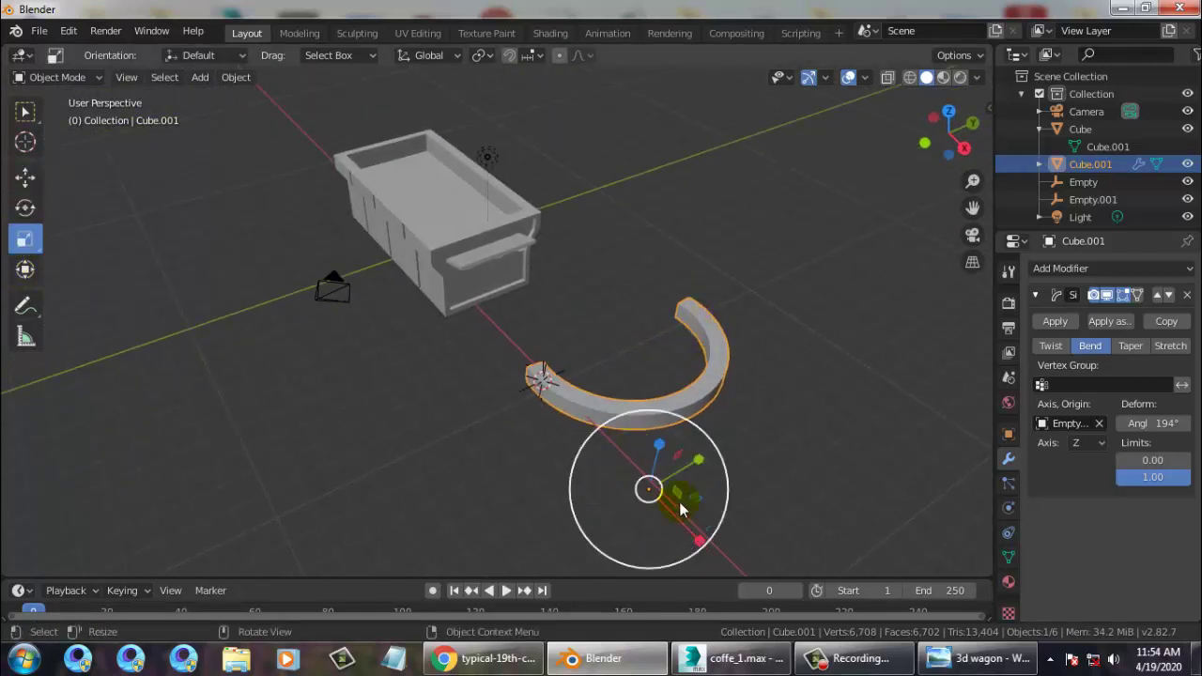
pyautogui.moveTo(648, 503); pyautogui.dragTo(673, 463)
pyautogui.hotkey('ctrl', 'z')
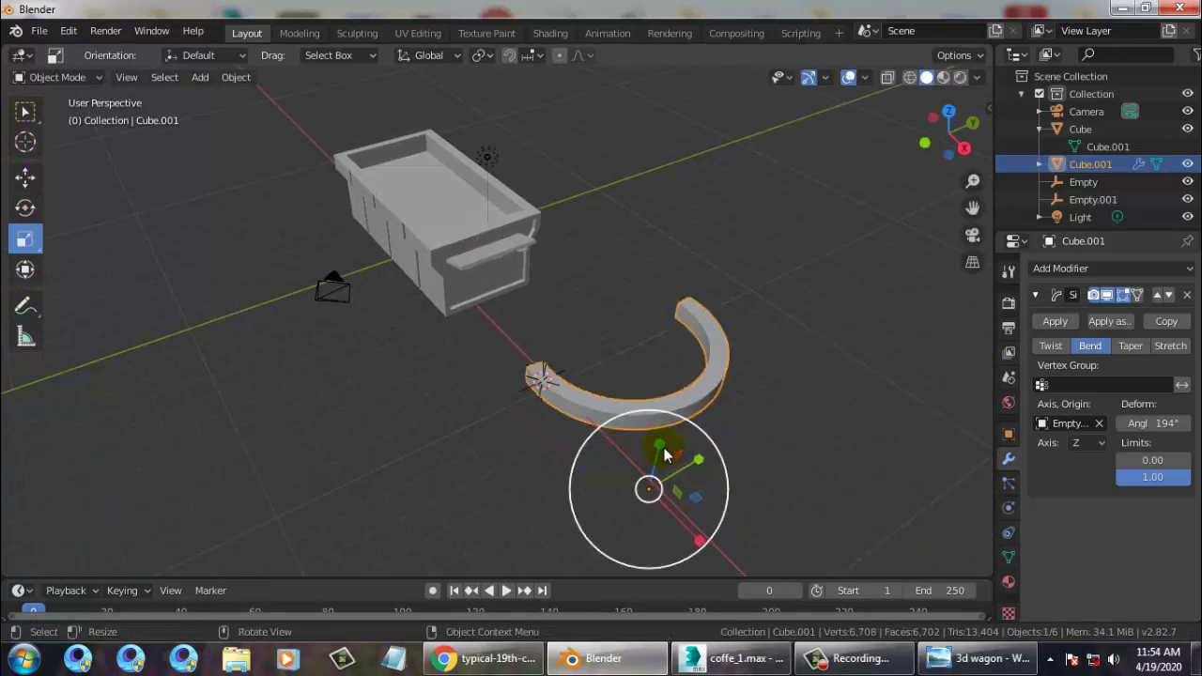
# Rotate the bent bar about -18.7° around the global Y axis.
pyautogui.click(26, 209)
pyautogui.moveTo(677, 463); pyautogui.dragTo(819, 448)
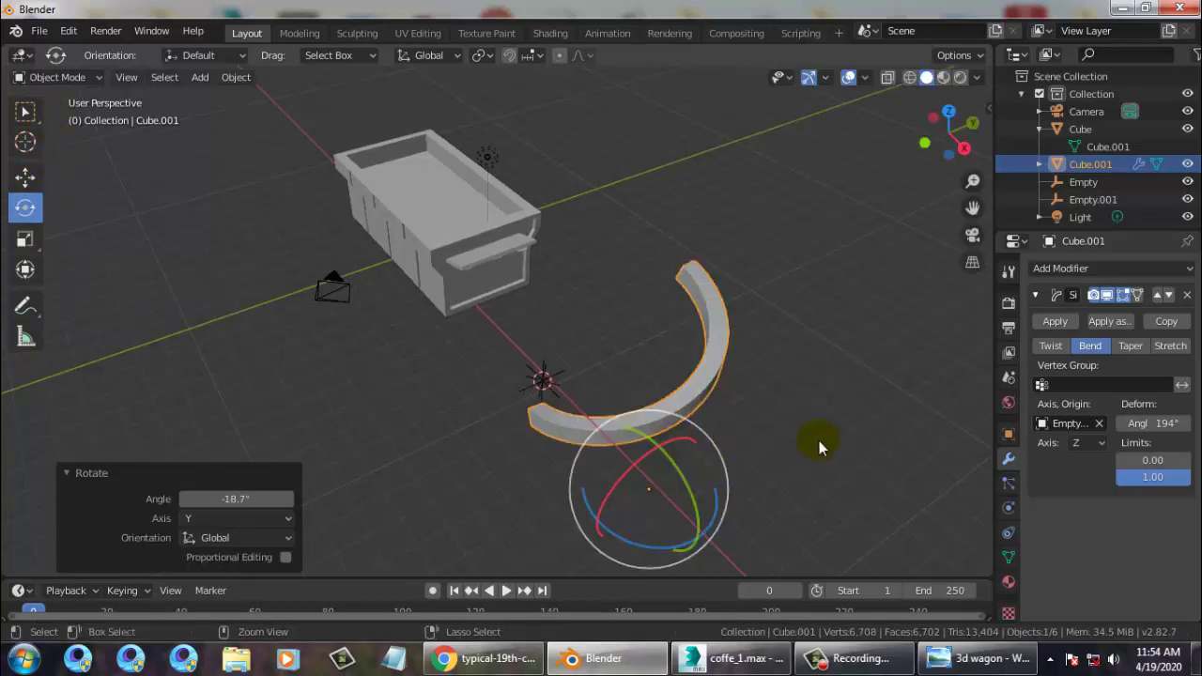
# Undo the bent bar's last rotation and try rotating the empty around the Y axis instead.
pyautogui.hotkey('ctrl', 'z')
pyautogui.click(1087, 183)
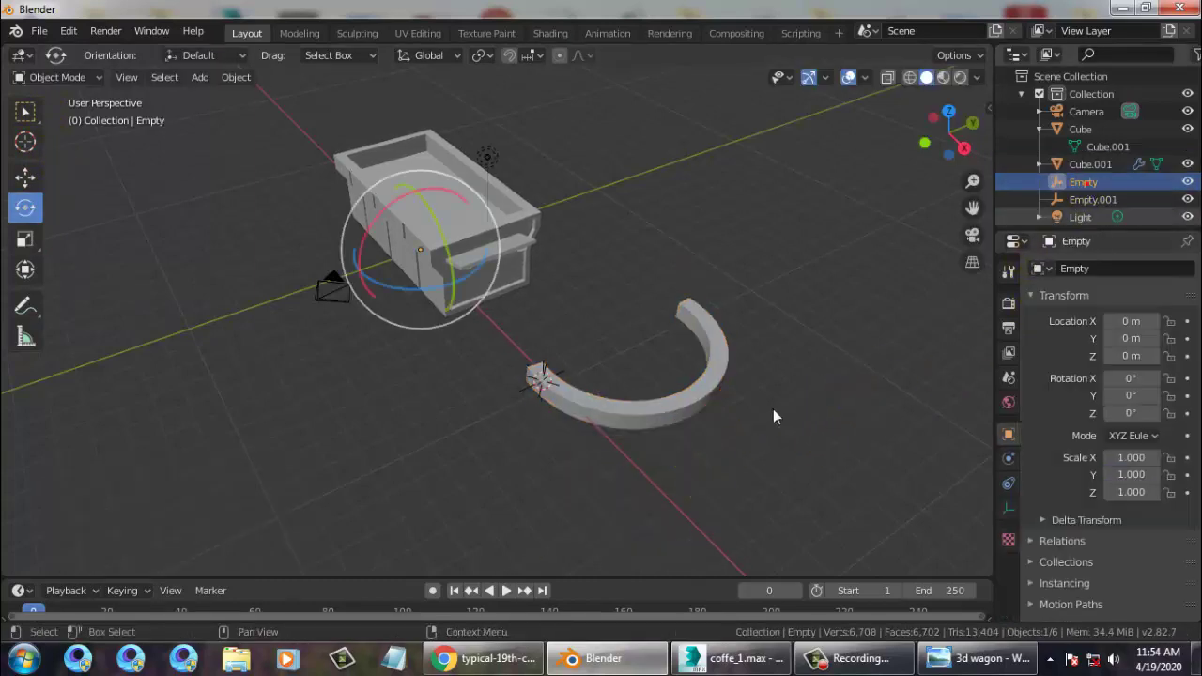
pyautogui.moveTo(446, 237); pyautogui.dragTo(432, 216)
pyautogui.hotkey('ctrl', 'z')
# Try rotating the bent bar around the Y axis and by its Z rotation value, undoing the changes.
pyautogui.click(658, 411)
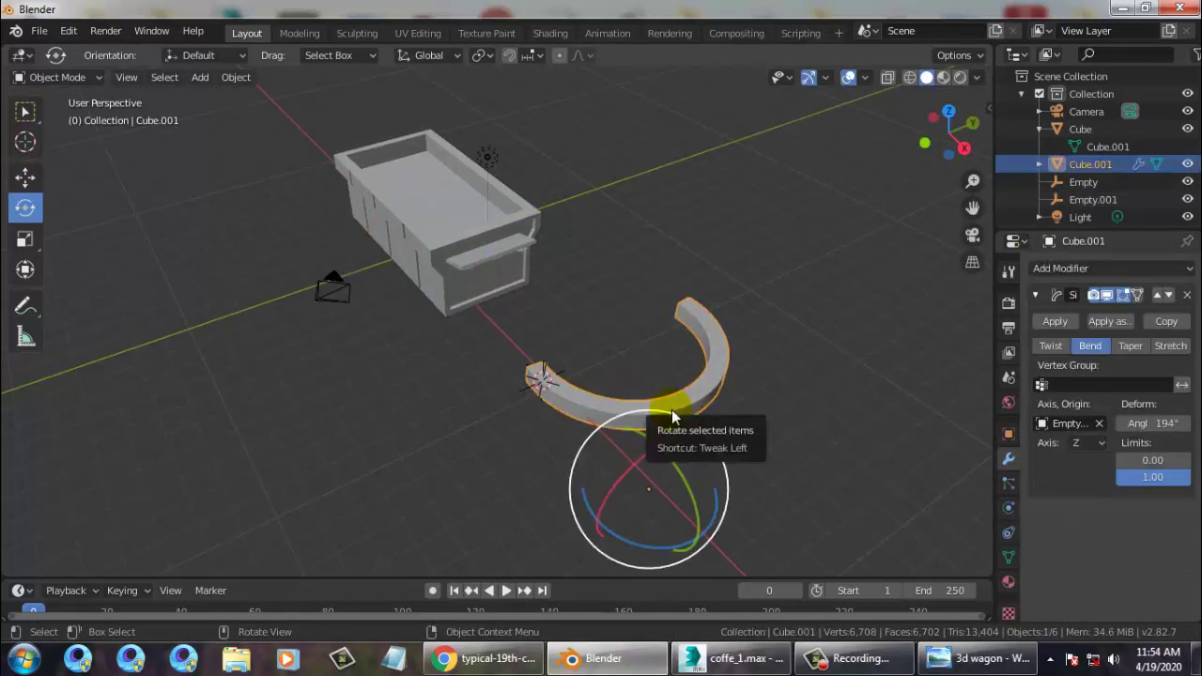
pyautogui.moveTo(693, 481); pyautogui.dragTo(678, 461)
pyautogui.moveTo(741, 383); pyautogui.dragTo(803, 386, button='middle')
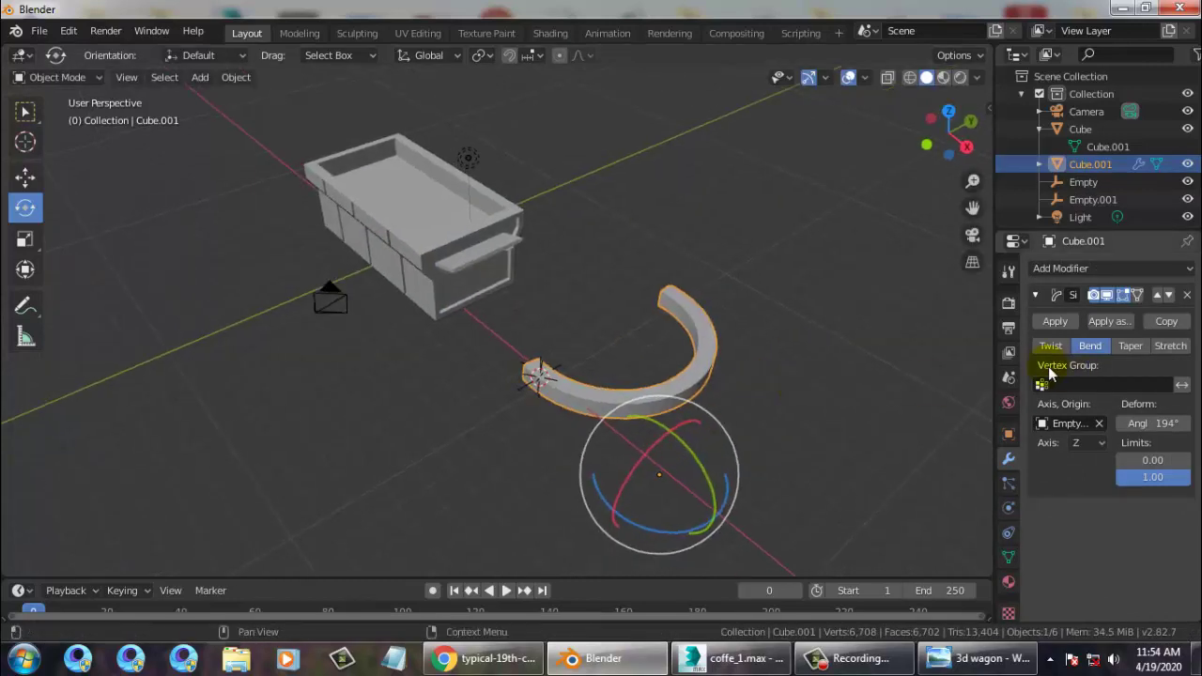
pyautogui.click(986, 108)
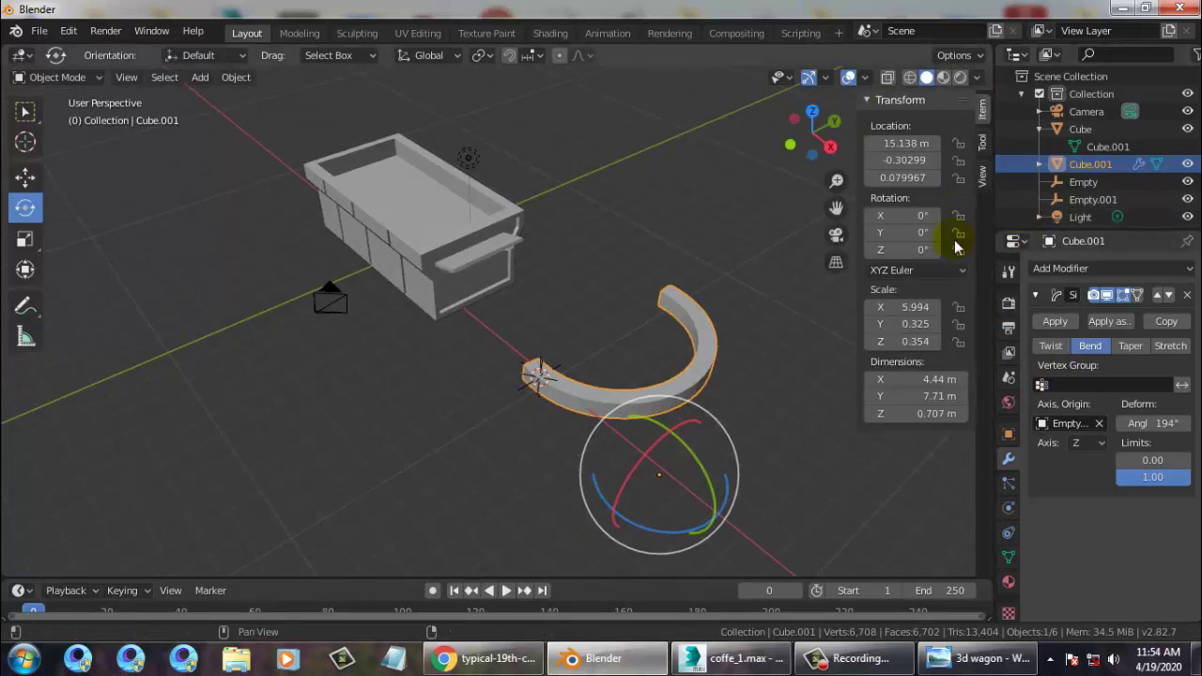
pyautogui.moveTo(916, 232); pyautogui.dragTo(869, 250)
pyautogui.hotkey('ctrl', 'z')
pyautogui.hotkey('ctrl', 'z')
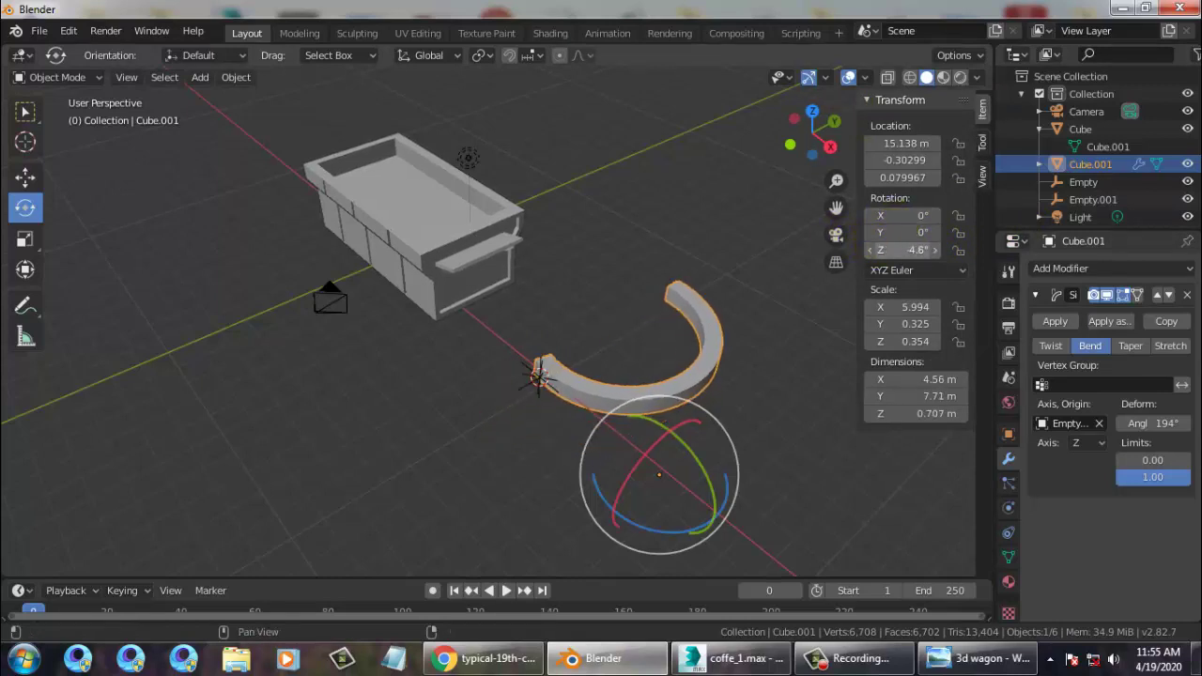
pyautogui.hotkey('ctrl', 'z')
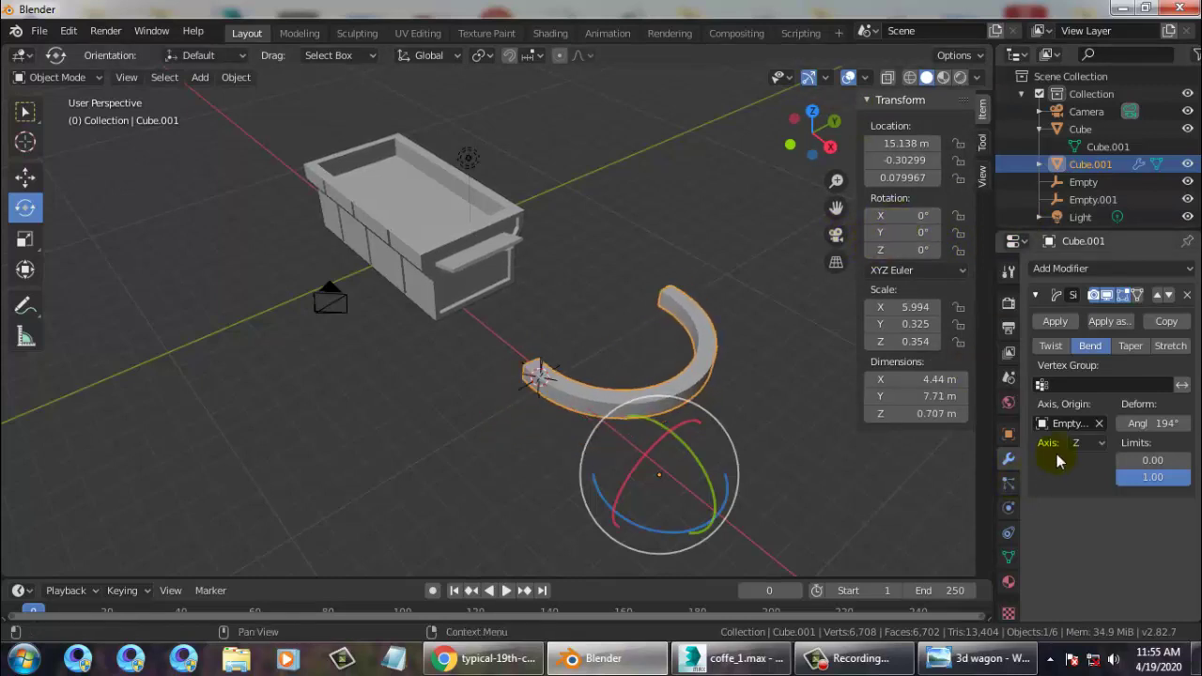
# Try clearing the bend's origin object and rotating the bar 7.12° around Y, undoing both.
pyautogui.click(1100, 423)
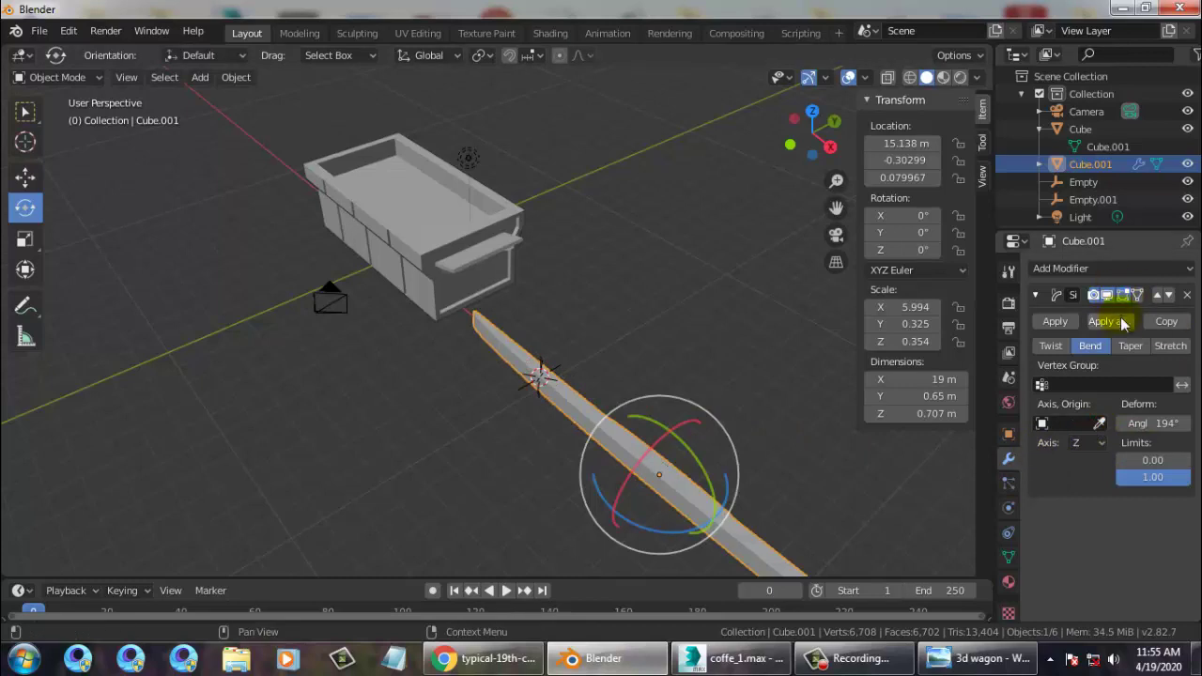
pyautogui.hotkey('ctrl', 'z')
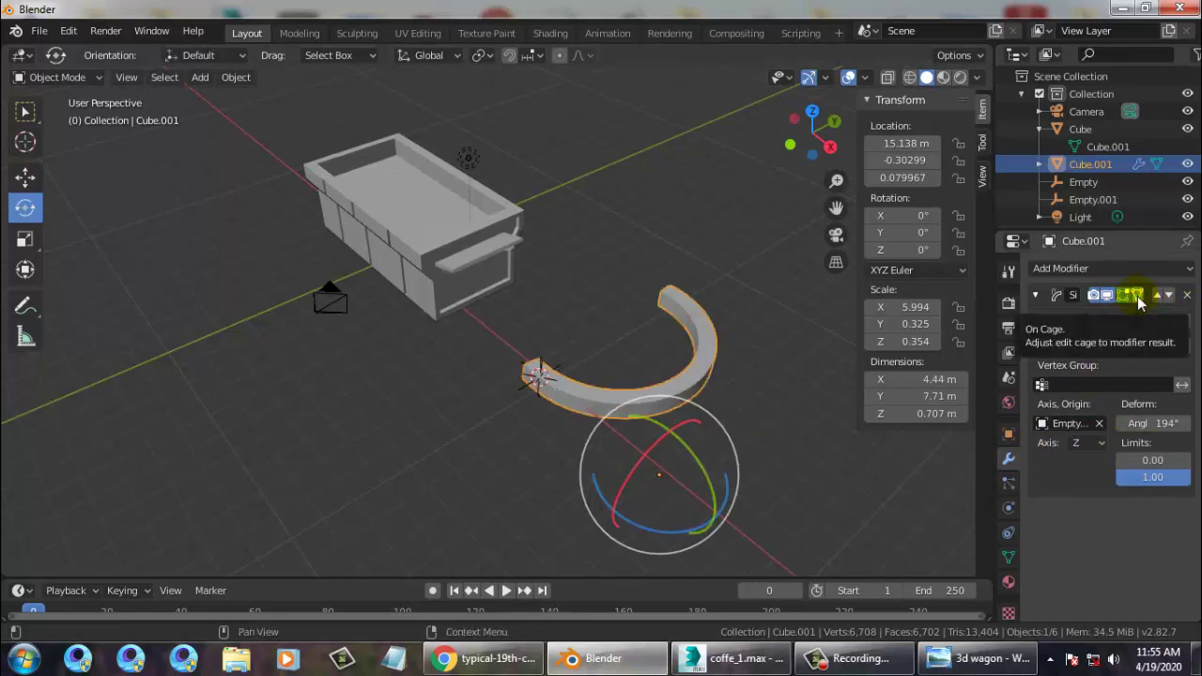
pyautogui.moveTo(679, 452); pyautogui.dragTo(692, 427)
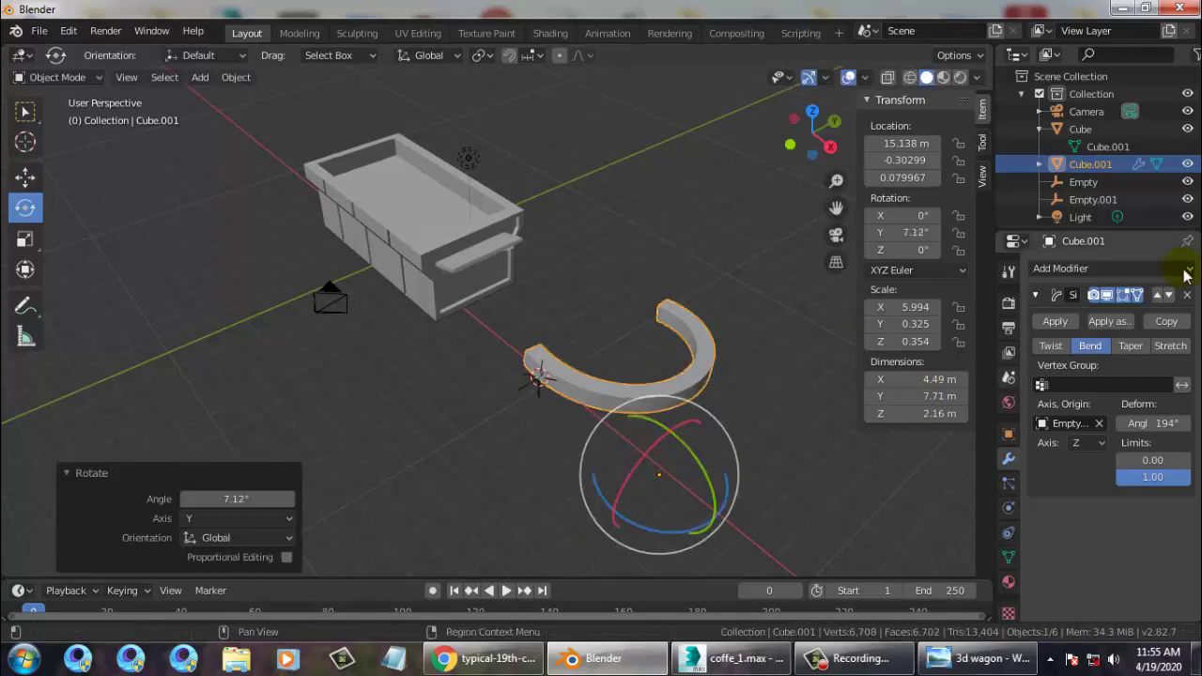
pyautogui.hotkey('ctrl', 'z')
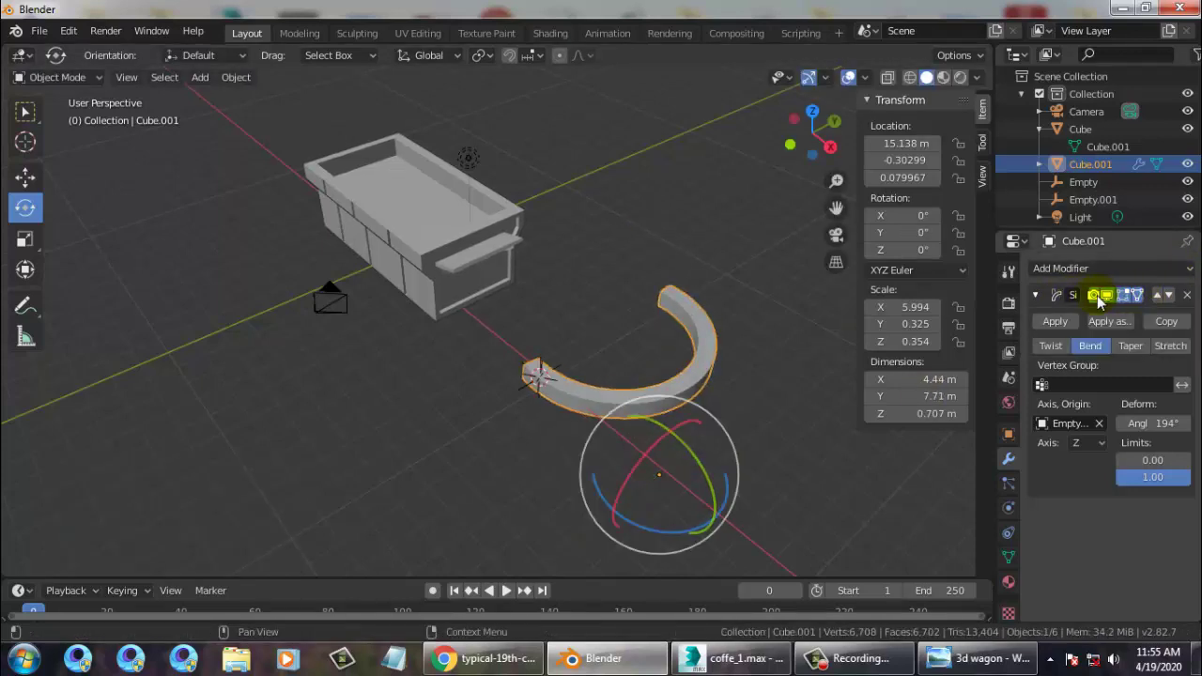
# Apply the Simple Deform modifier and rotate the bent bar to -90° around Y so it stands as an arch.
pyautogui.click(1054, 322)
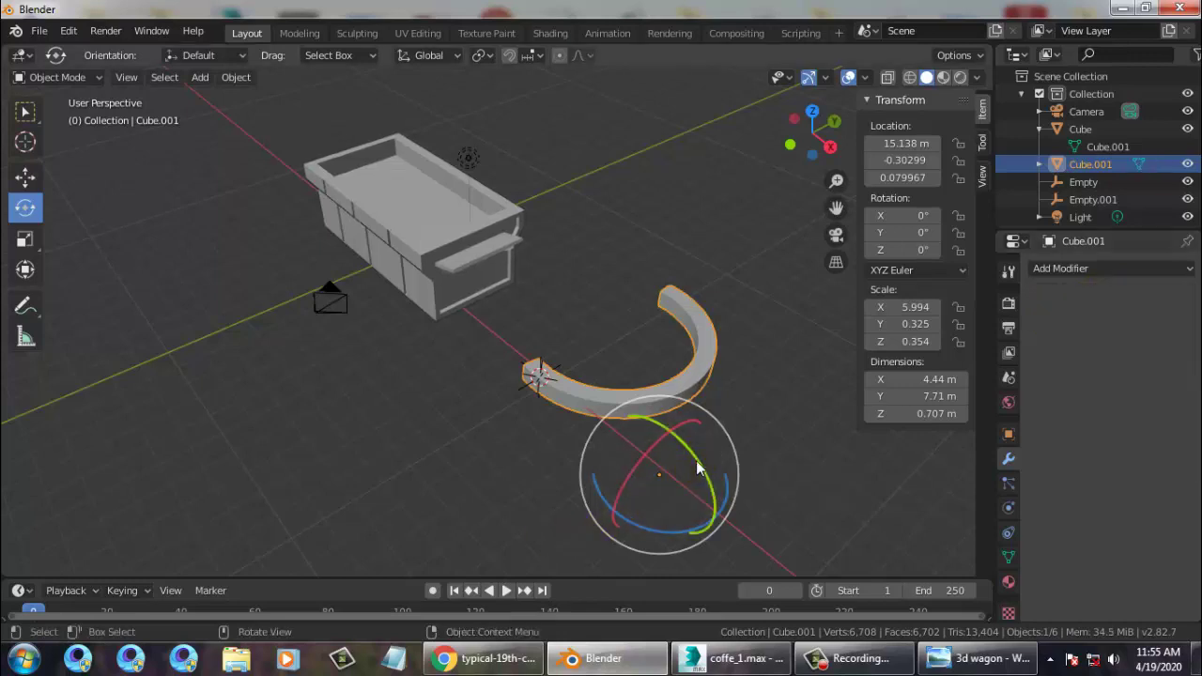
pyautogui.moveTo(696, 461); pyautogui.dragTo(633, 358)
pyautogui.click(592, 319)
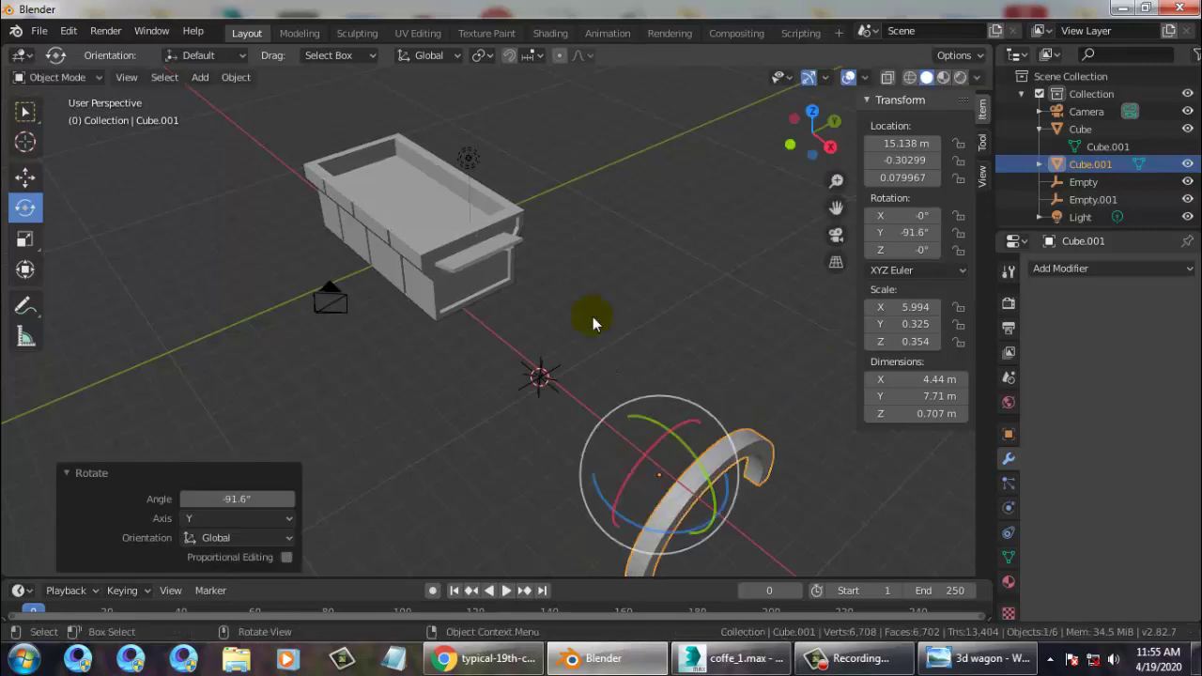
pyautogui.moveTo(709, 470); pyautogui.dragTo(799, 351, button='middle')
pyautogui.moveTo(746, 397); pyautogui.dragTo(751, 387)
pyautogui.moveTo(752, 387); pyautogui.dragTo(614, 430, button='middle')
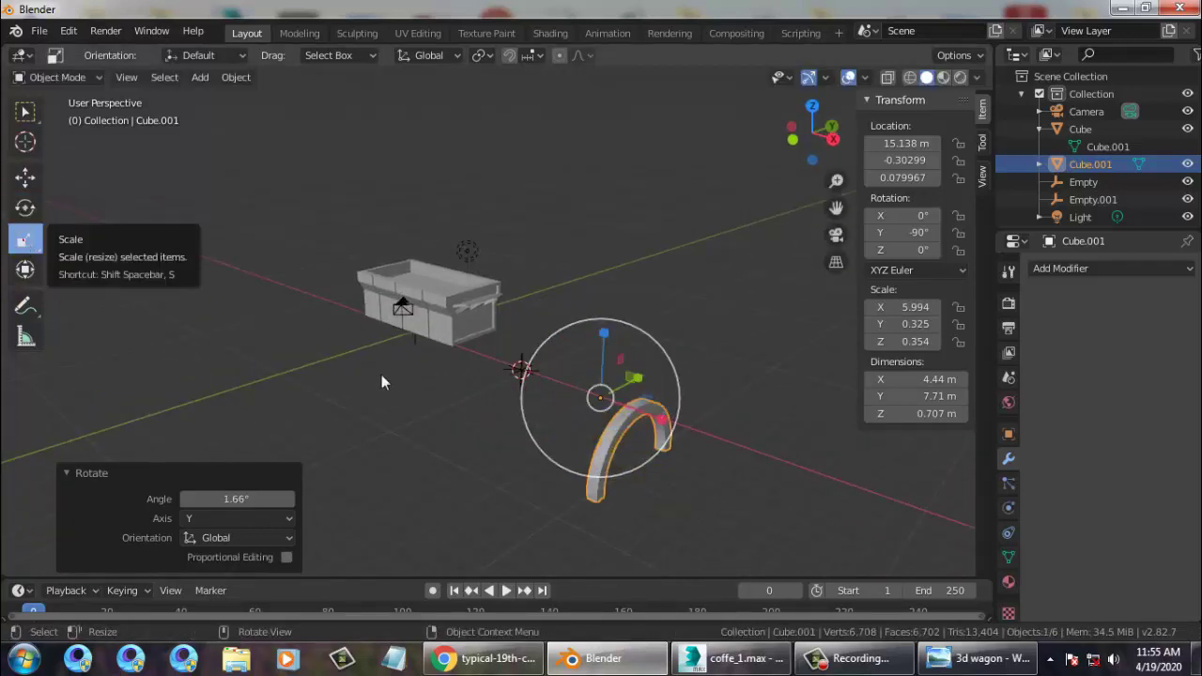
# Try scaling the arch along Z, undo it, and place the 3D cursor inside the arch opening.
pyautogui.moveTo(602, 372); pyautogui.dragTo(609, 417)
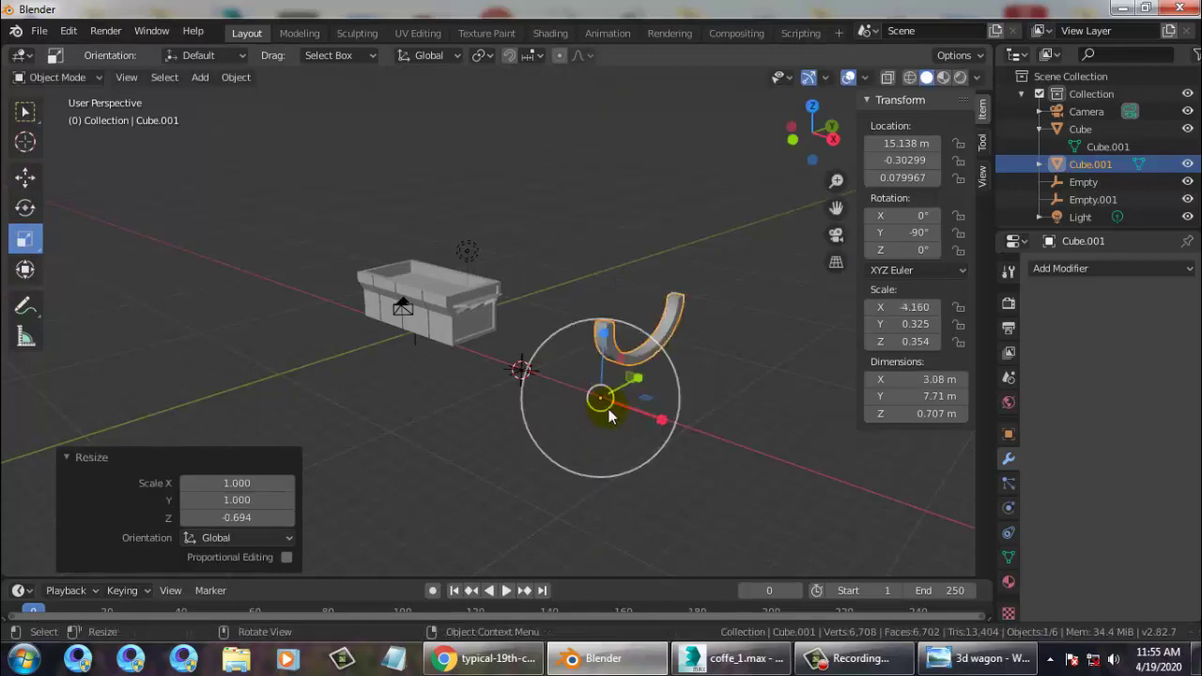
pyautogui.hotkey('ctrl', 'z')
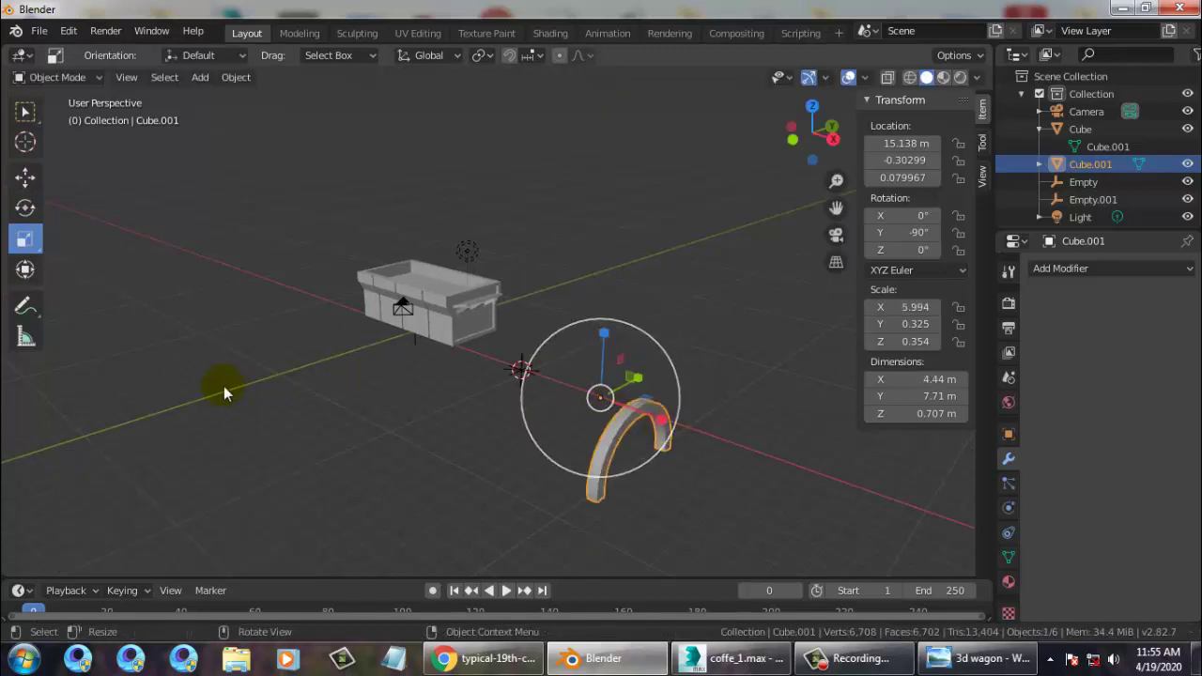
pyautogui.click(25, 142)
pyautogui.moveTo(620, 428); pyautogui.dragTo(641, 434)
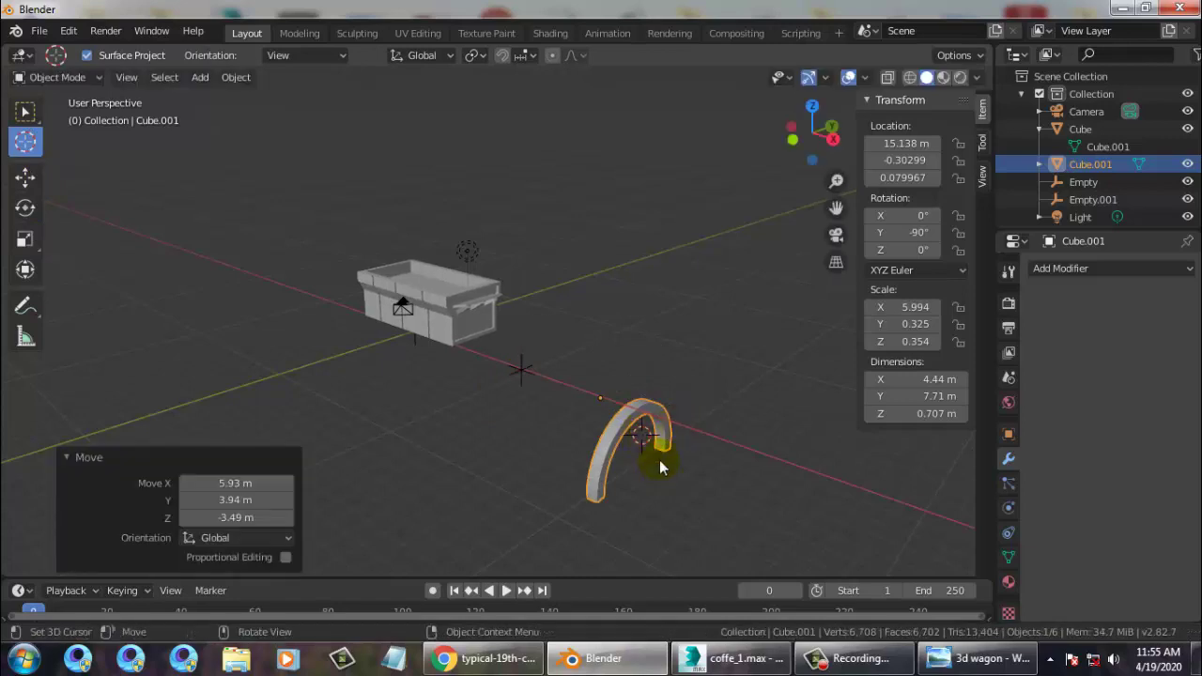
pyautogui.moveTo(877, 424); pyautogui.dragTo(607, 435, button='middle')
# Move the arch up 7.45 m and along X to about -2.29 m, at the wagon's far end.
pyautogui.click(25, 177)
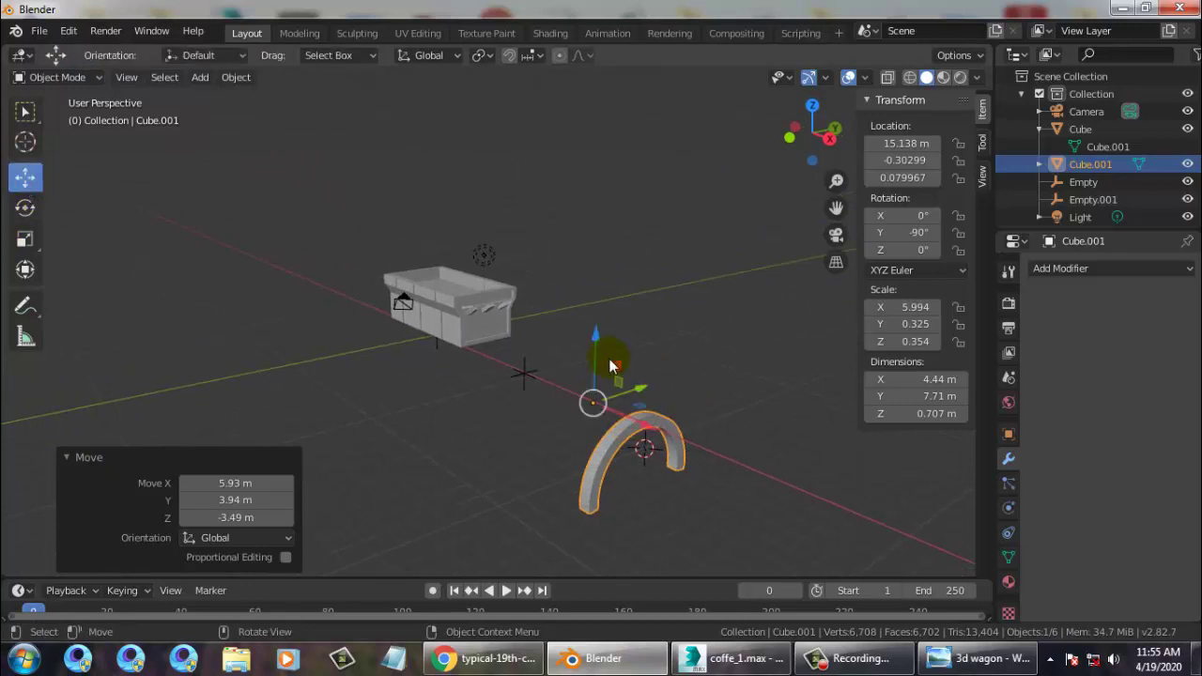
pyautogui.moveTo(602, 341); pyautogui.dragTo(613, 197)
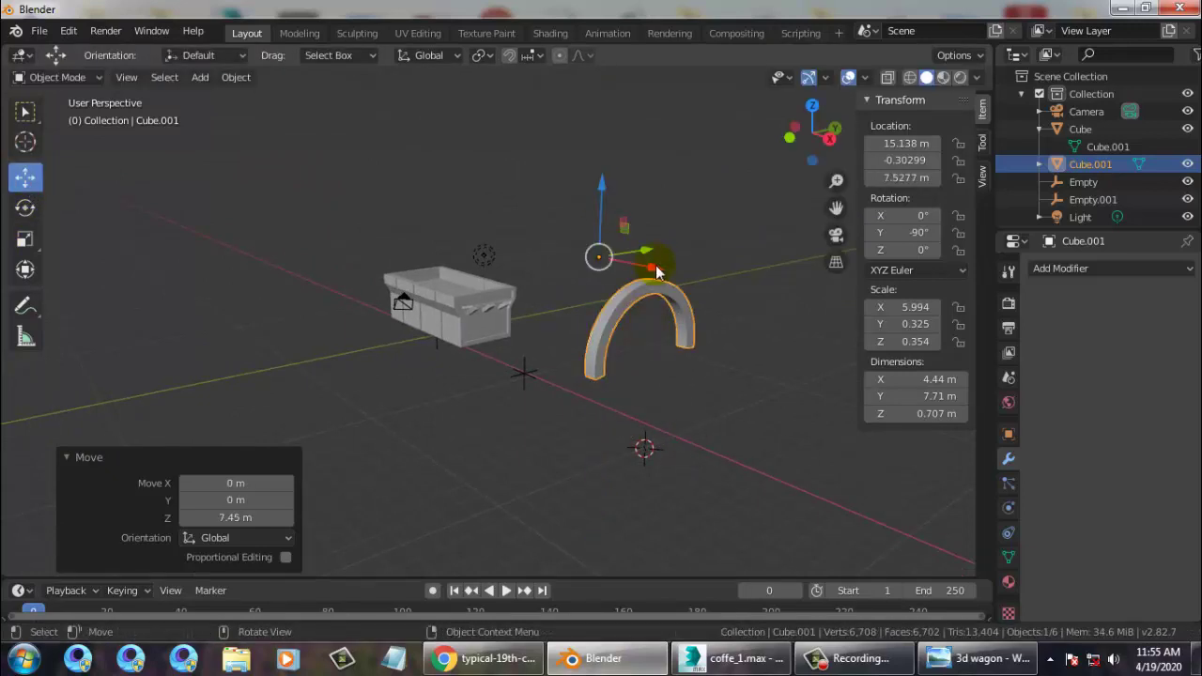
pyautogui.moveTo(660, 274); pyautogui.dragTo(522, 319)
pyautogui.moveTo(522, 319); pyautogui.dragTo(293, 286, button='middle')
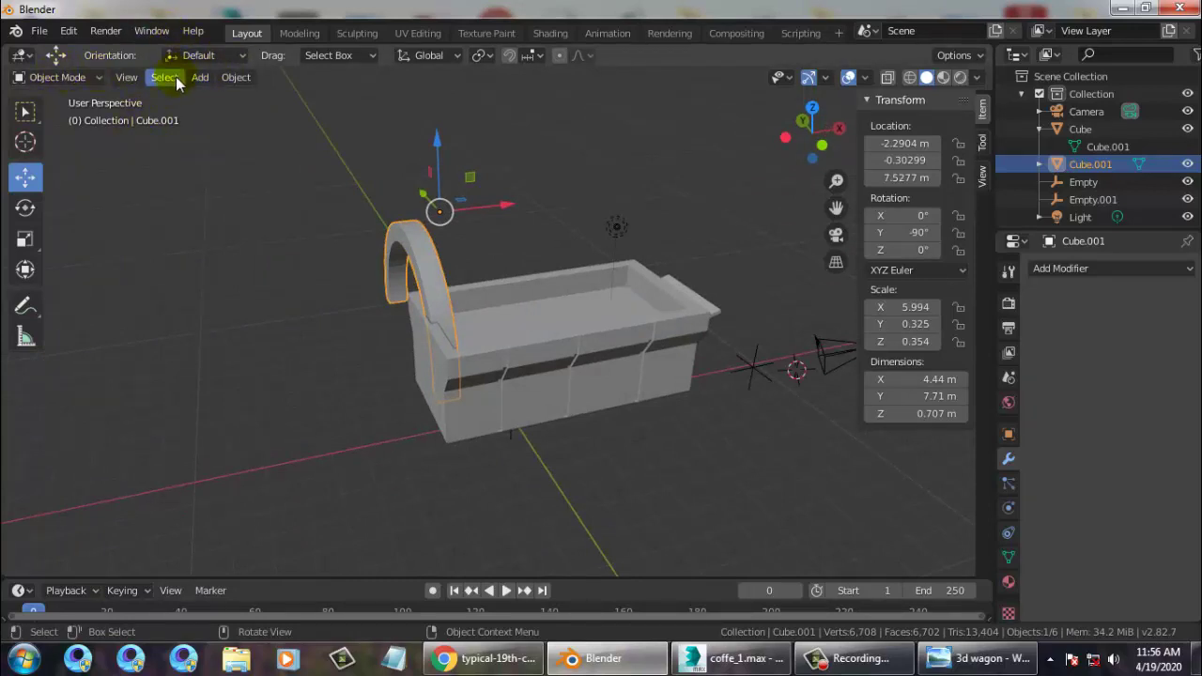
# Place the 3D cursor on the upper part of the arch.
pyautogui.click(127, 76)
pyautogui.moveTo(165, 82)
pyautogui.click(25, 141)
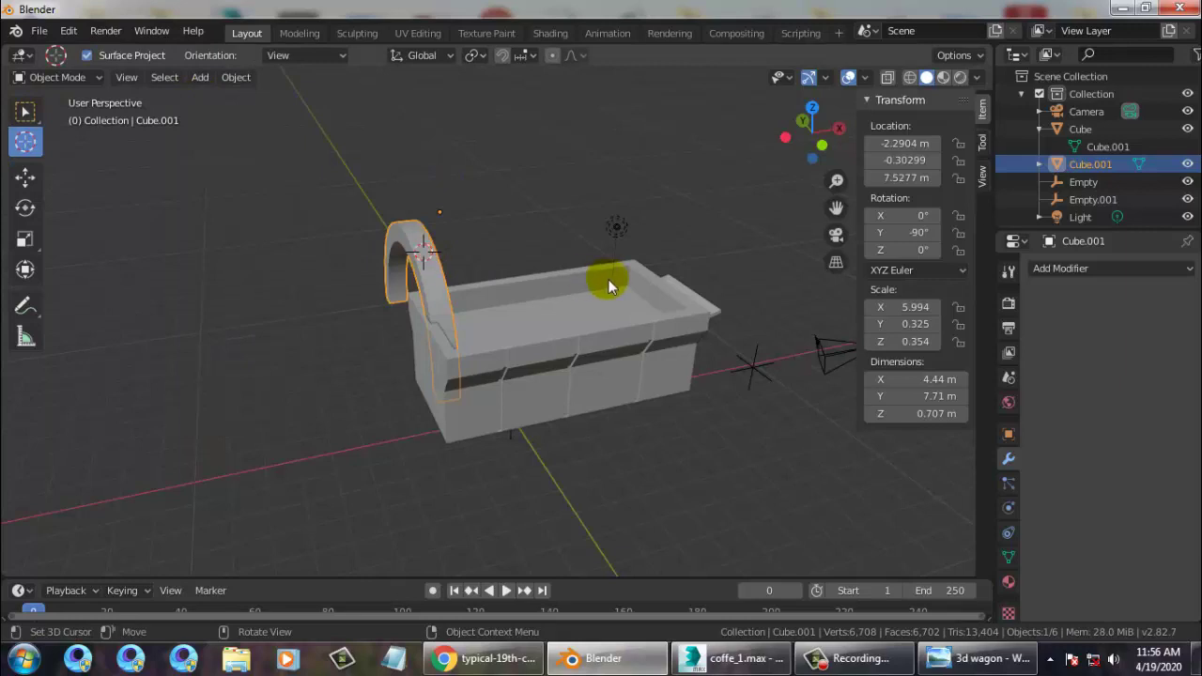
pyautogui.moveTo(684, 254); pyautogui.dragTo(696, 218, button='middle')
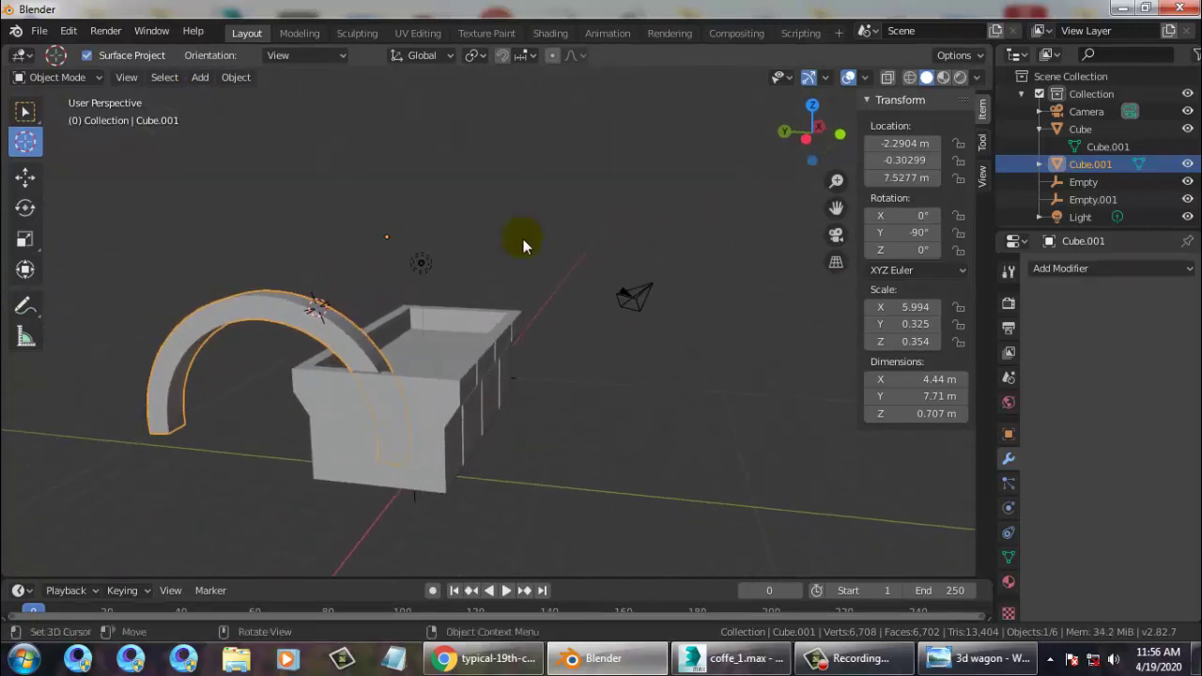
# Scale the arch by 10.5 along the global X axis to stretch it into a long vaulted cover.
pyautogui.click(25, 240)
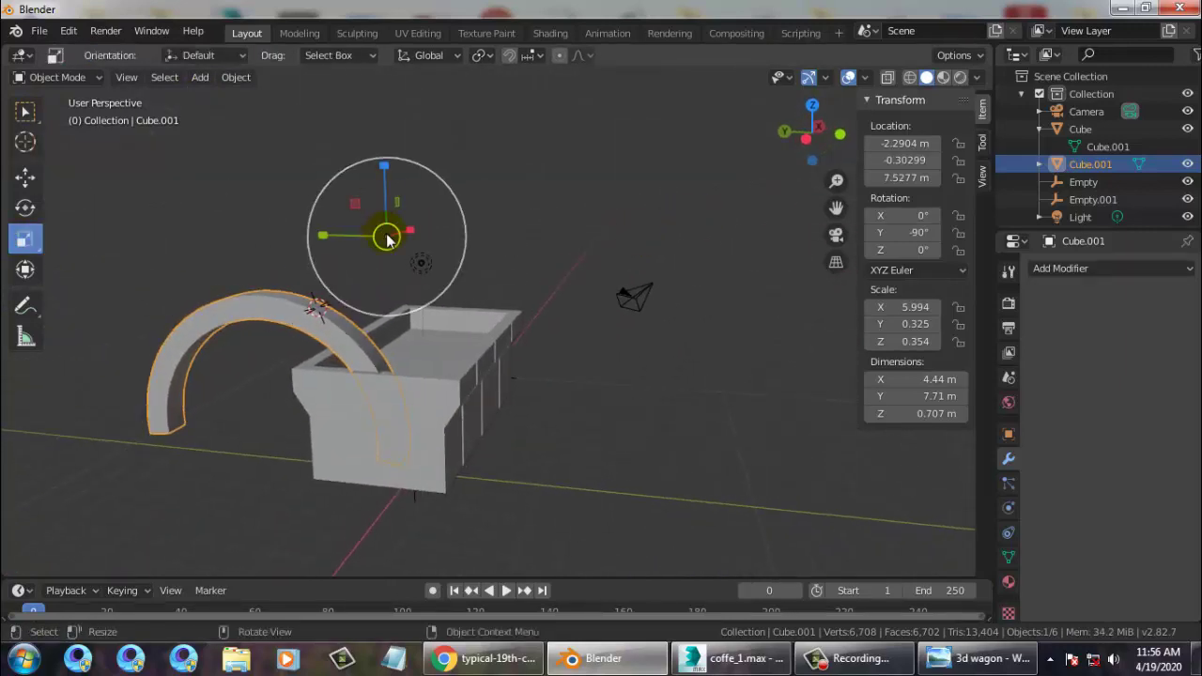
pyautogui.moveTo(390, 236); pyautogui.dragTo(419, 261)
pyautogui.moveTo(553, 318); pyautogui.dragTo(564, 293, button='middle')
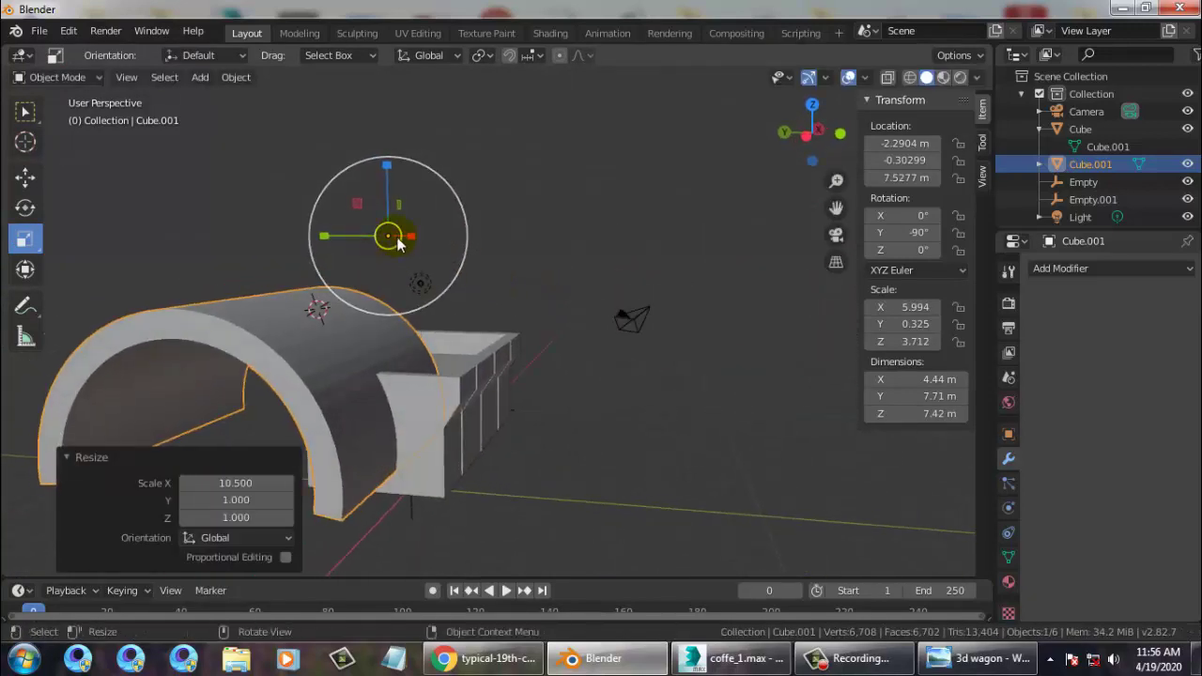
pyautogui.moveTo(391, 236); pyautogui.dragTo(387, 243)
pyautogui.hotkey('ctrl', 'z')
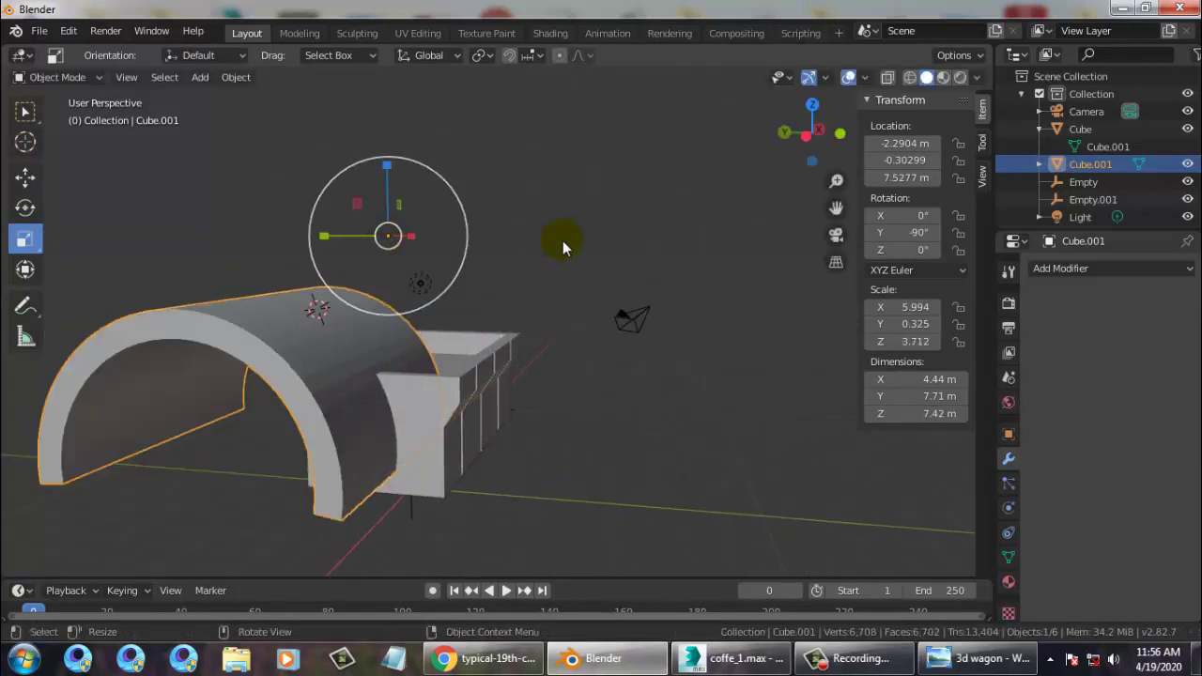
pyautogui.moveTo(563, 240); pyautogui.dragTo(291, 227, button='middle')
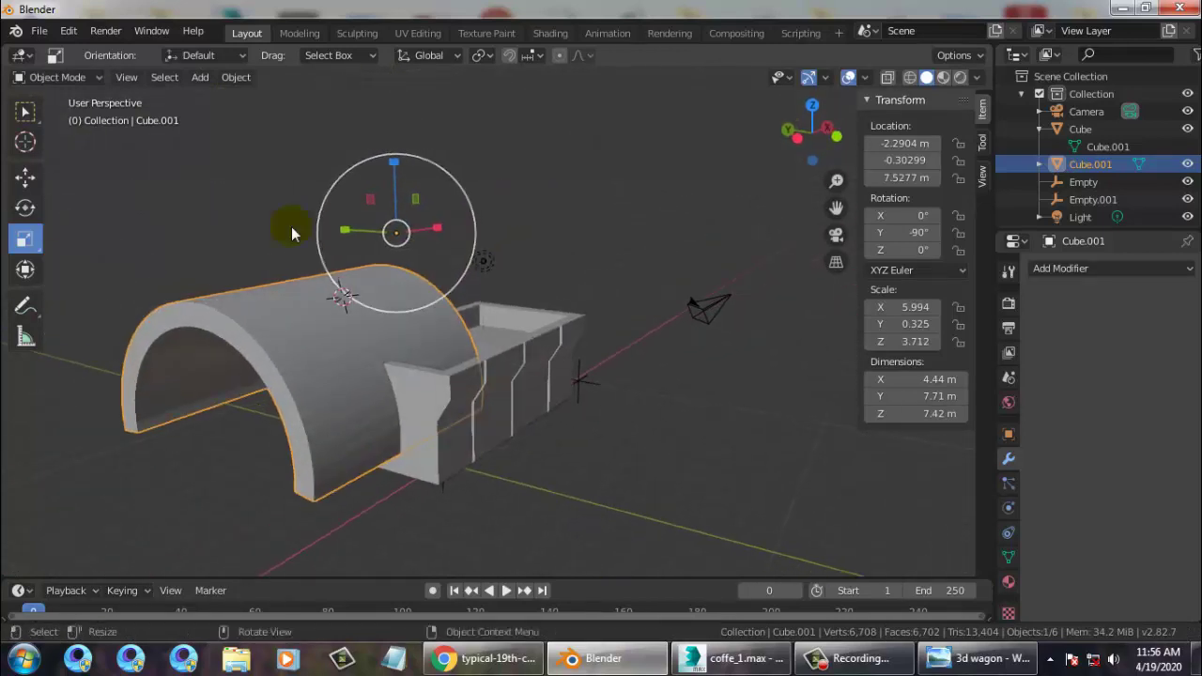
# Move the vaulted cover -2.83 m along Y so it straddles the wagon body.
pyautogui.click(26, 177)
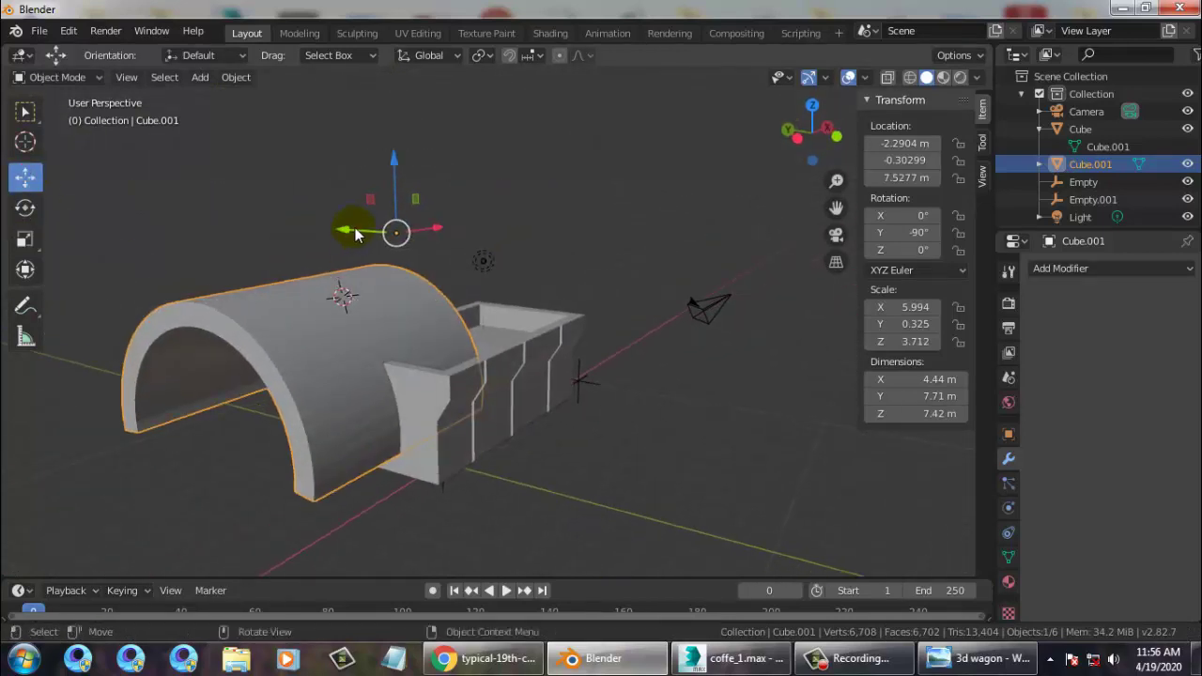
pyautogui.moveTo(343, 225); pyautogui.dragTo(497, 235)
pyautogui.moveTo(497, 234); pyautogui.dragTo(417, 287, button='middle')
# Try scaling the vaulted cover uniformly and undo the change.
pyautogui.click(26, 240)
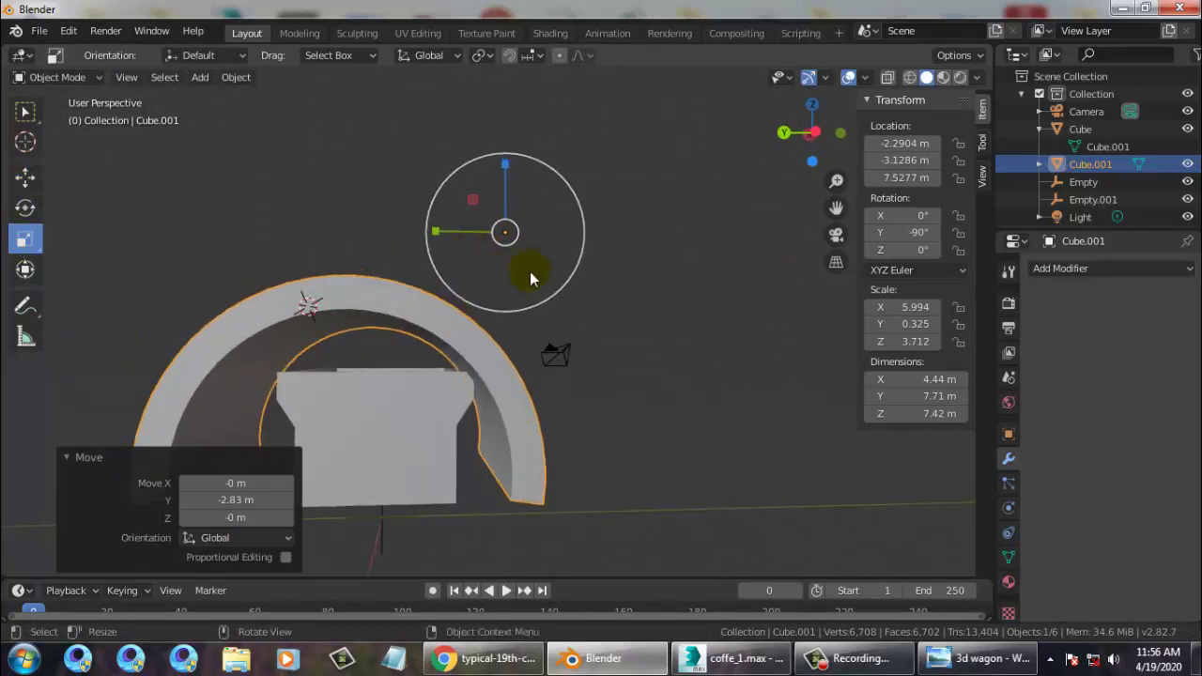
pyautogui.moveTo(505, 235)
pyautogui.mouseDown()
pyautogui.moveTo(523, 263)
pyautogui.moveTo(456, 217)
pyautogui.moveTo(484, 239)
pyautogui.mouseUp()
pyautogui.hotkey('ctrl', 'z')
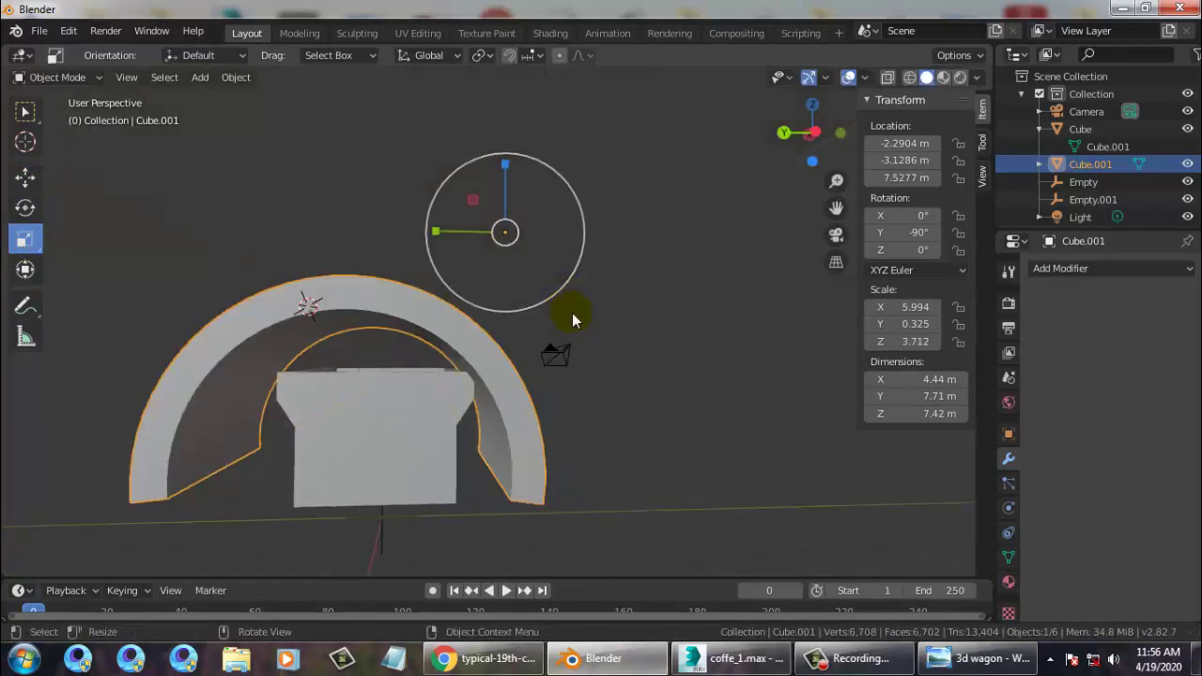
pyautogui.scroll(-1, 594, 323)
pyautogui.moveTo(549, 352); pyautogui.dragTo(472, 399, button='middle')
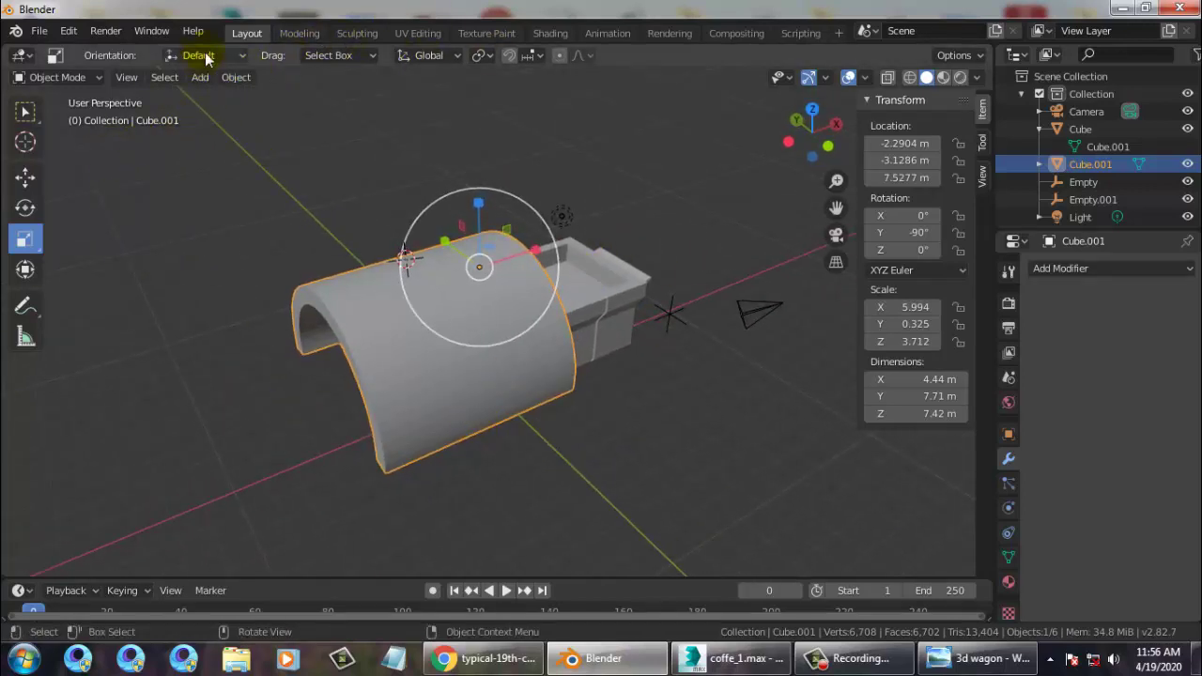
# Try parenting the vaulted cover with the Object parent option.
pyautogui.click(210, 79)
pyautogui.moveTo(233, 78)
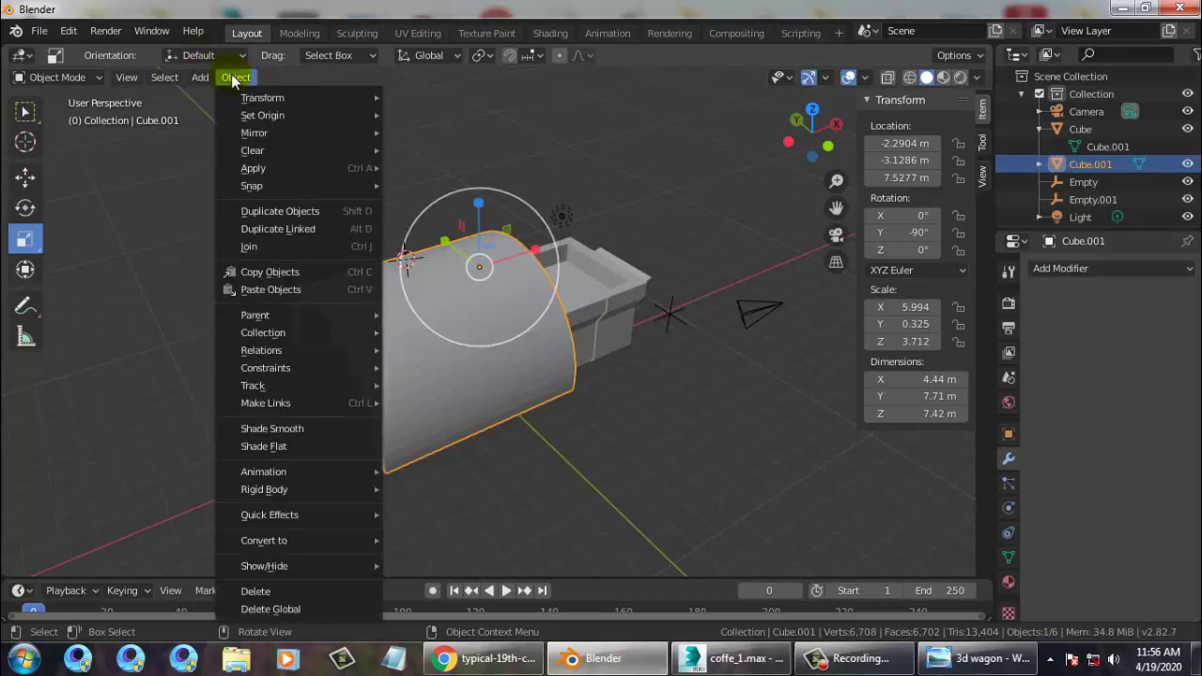
pyautogui.moveTo(308, 312)
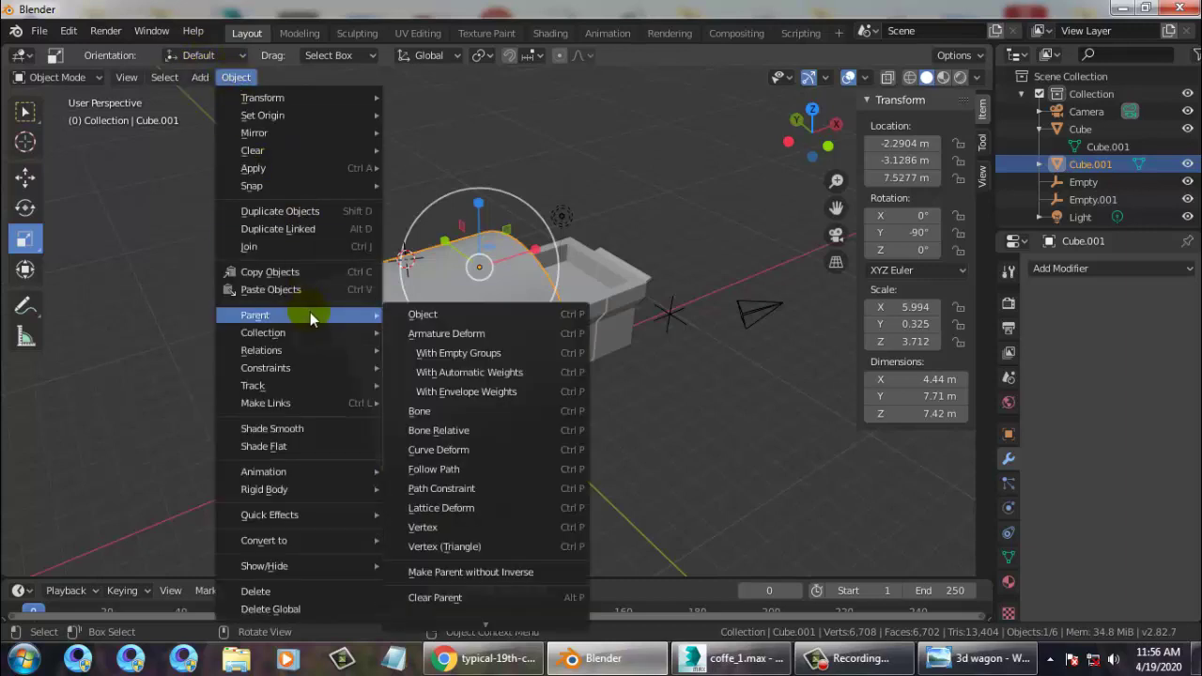
pyautogui.click(527, 315)
# Scale the vaulted cover down in width and height to about 3.91 m by 2.33 m, with a length of about 7.83 m.
pyautogui.moveTo(483, 267); pyautogui.dragTo(456, 252)
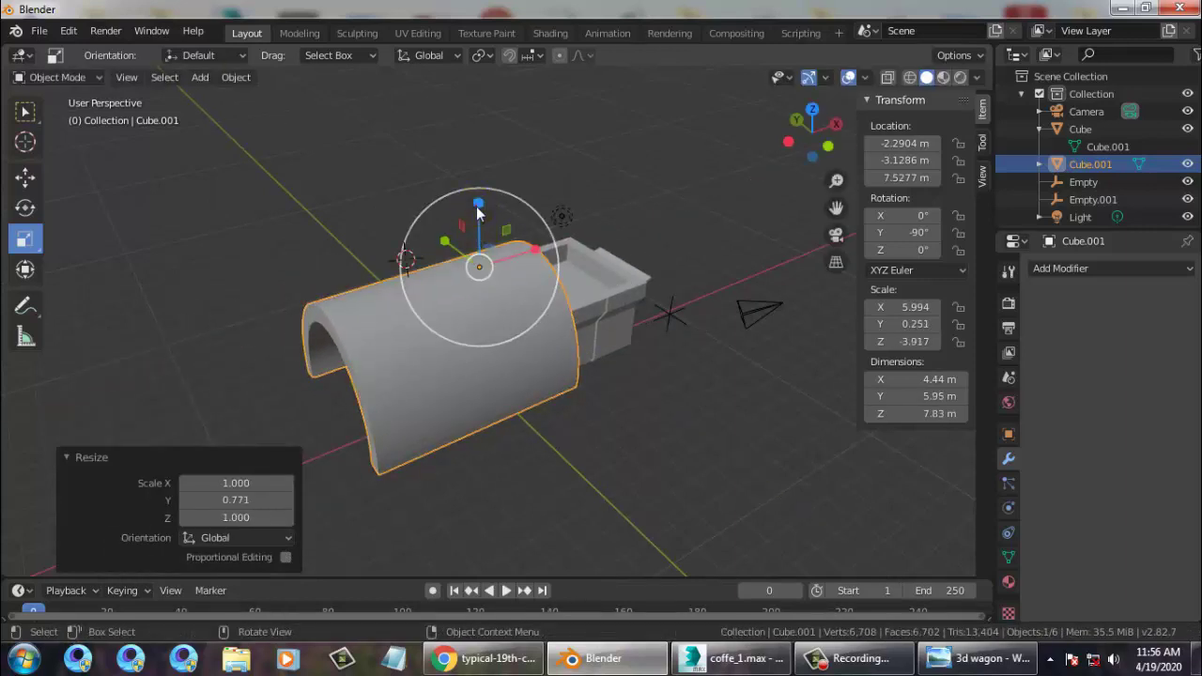
pyautogui.moveTo(476, 206)
pyautogui.mouseDown()
pyautogui.moveTo(481, 230)
pyautogui.moveTo(489, 218)
pyautogui.mouseUp()
pyautogui.moveTo(489, 218); pyautogui.dragTo(446, 263, button='middle')
pyautogui.moveTo(434, 258); pyautogui.dragTo(459, 258)
pyautogui.moveTo(508, 195); pyautogui.dragTo(511, 216)
pyautogui.press('w')
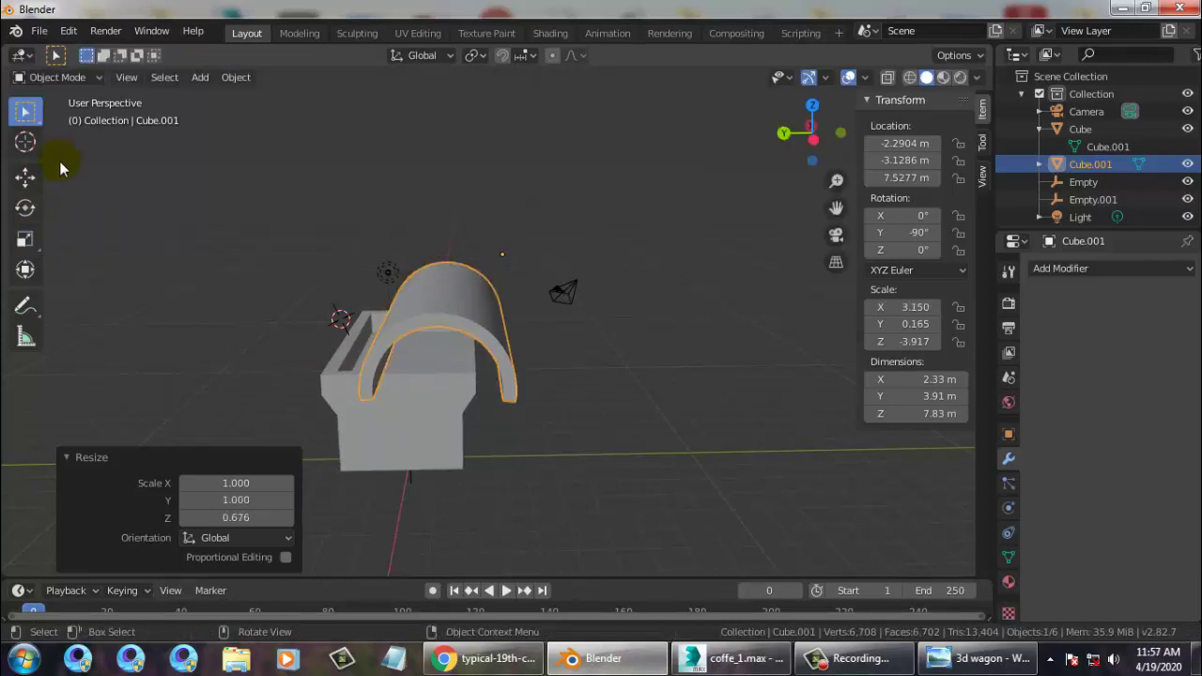
# Move the cover 1.14 m along Y and along X to about 1.46 m, over the wagon bed.
pyautogui.click(28, 179)
pyautogui.moveTo(435, 251); pyautogui.dragTo(397, 250)
pyautogui.moveTo(397, 250); pyautogui.dragTo(501, 273, button='middle')
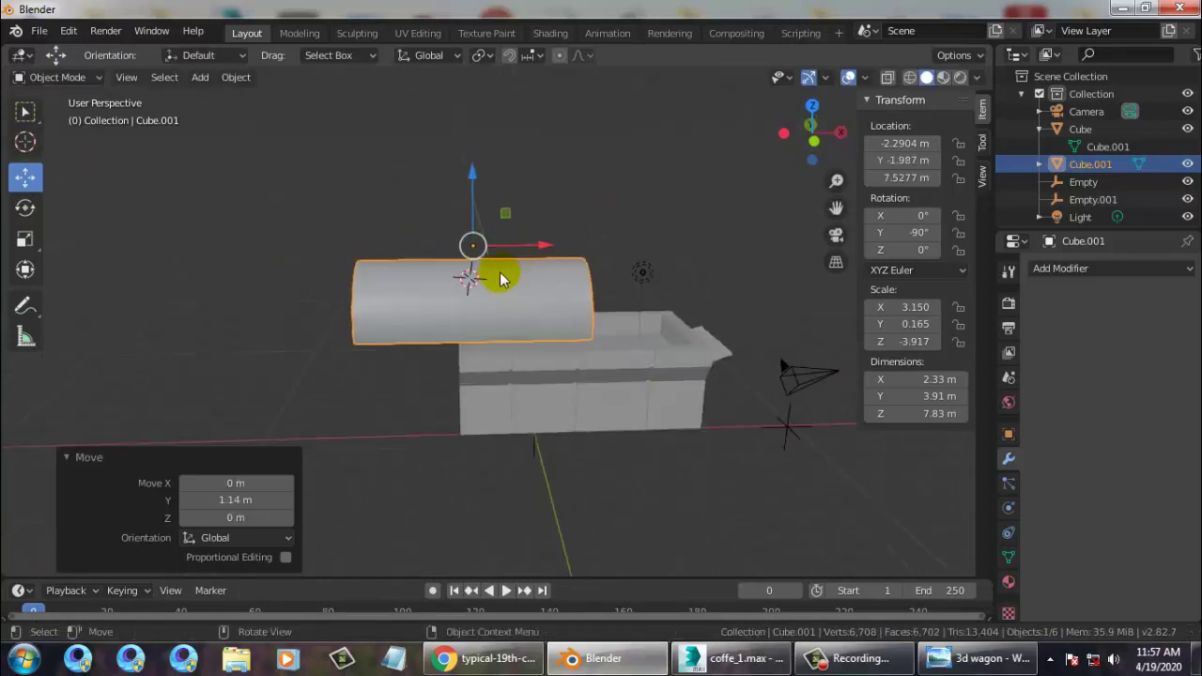
pyautogui.moveTo(538, 254); pyautogui.dragTo(662, 266)
pyautogui.moveTo(662, 266); pyautogui.dragTo(430, 194, button='middle')
pyautogui.scroll(5, 536, 321)
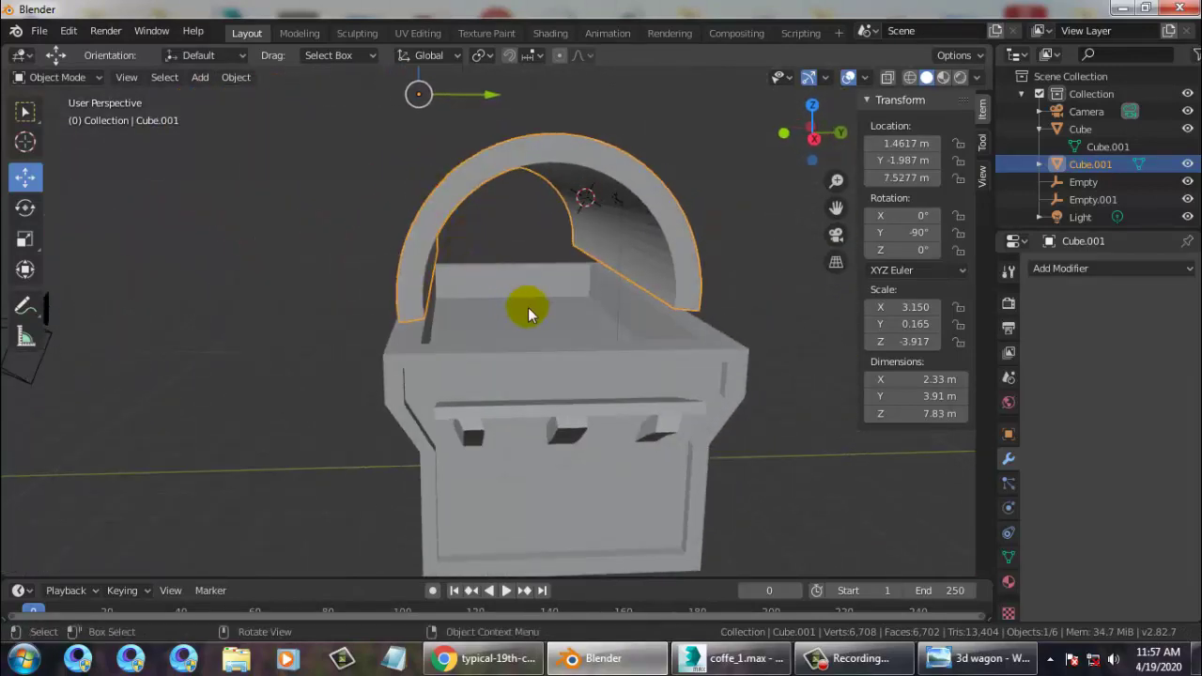
# Examine how the arched cover sits over the wagon body from several angles, ending with a straight view of the wagon's end.
pyautogui.moveTo(529, 311); pyautogui.dragTo(577, 287, button='middle')
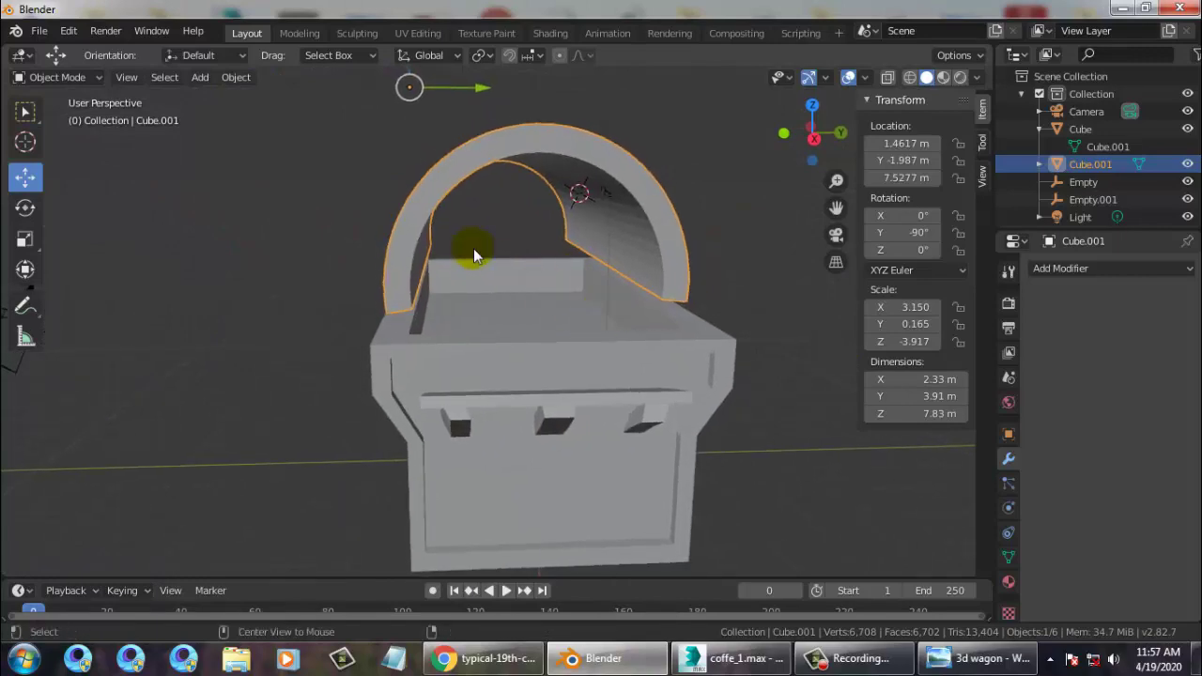
pyautogui.moveTo(659, 440); pyautogui.dragTo(563, 348, button='middle')
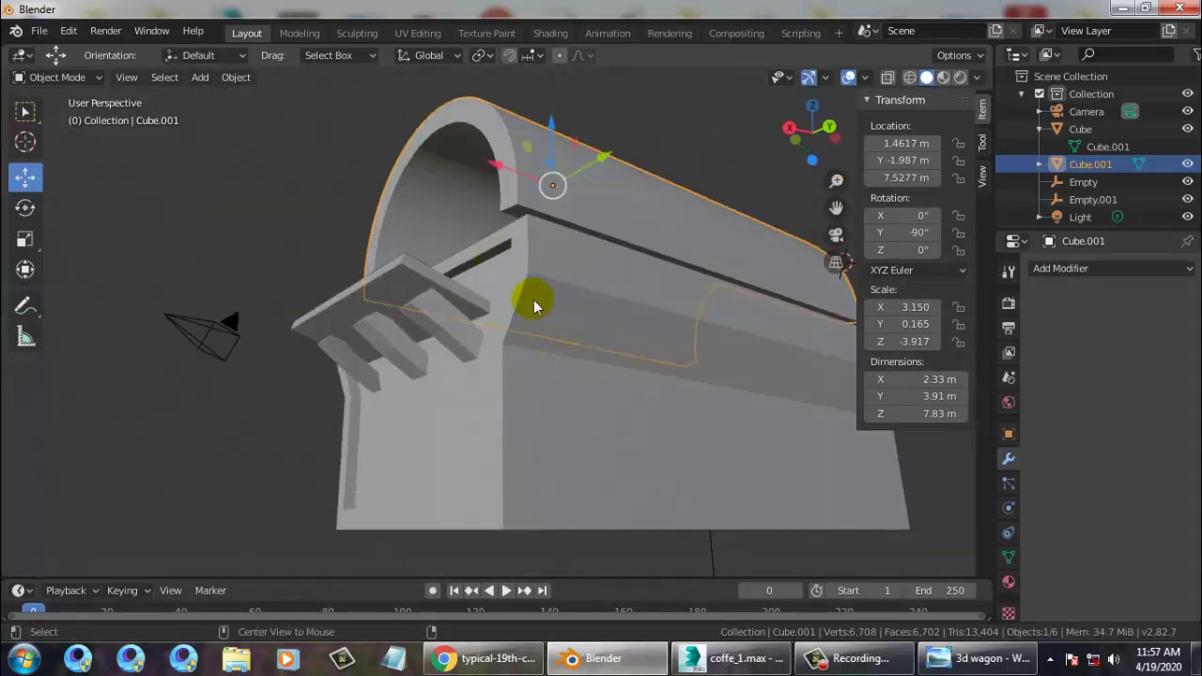
pyautogui.keyDown('alt'); pyautogui.moveTo(631, 209); pyautogui.dragTo(848, 333, button='middle'); pyautogui.keyUp('alt')
pyautogui.keyDown('alt'); pyautogui.moveTo(451, 290); pyautogui.dragTo(311, 164, button='middle'); pyautogui.keyUp('alt')
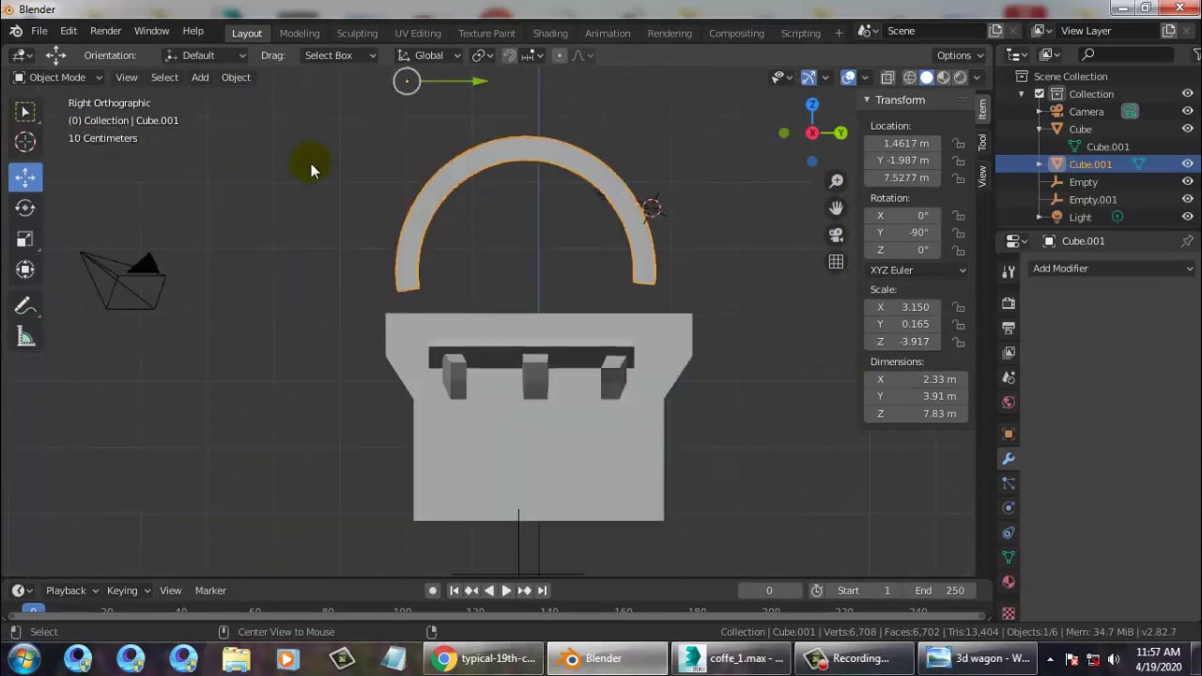
pyautogui.scroll(2, 495, 192)
pyautogui.scroll(-2, 591, 205)
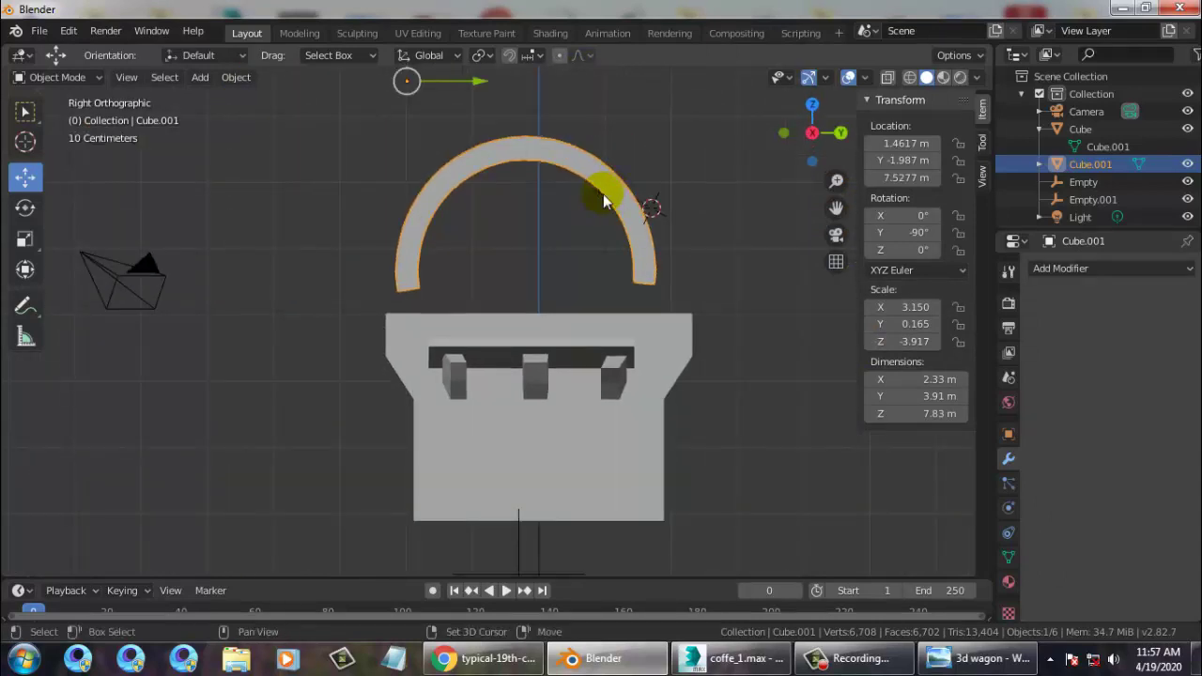
pyautogui.keyDown('shift'); pyautogui.moveTo(598, 152); pyautogui.dragTo(572, 231, button='middle'); pyautogui.keyUp('shift')
pyautogui.click(548, 263)
pyautogui.click(551, 250)
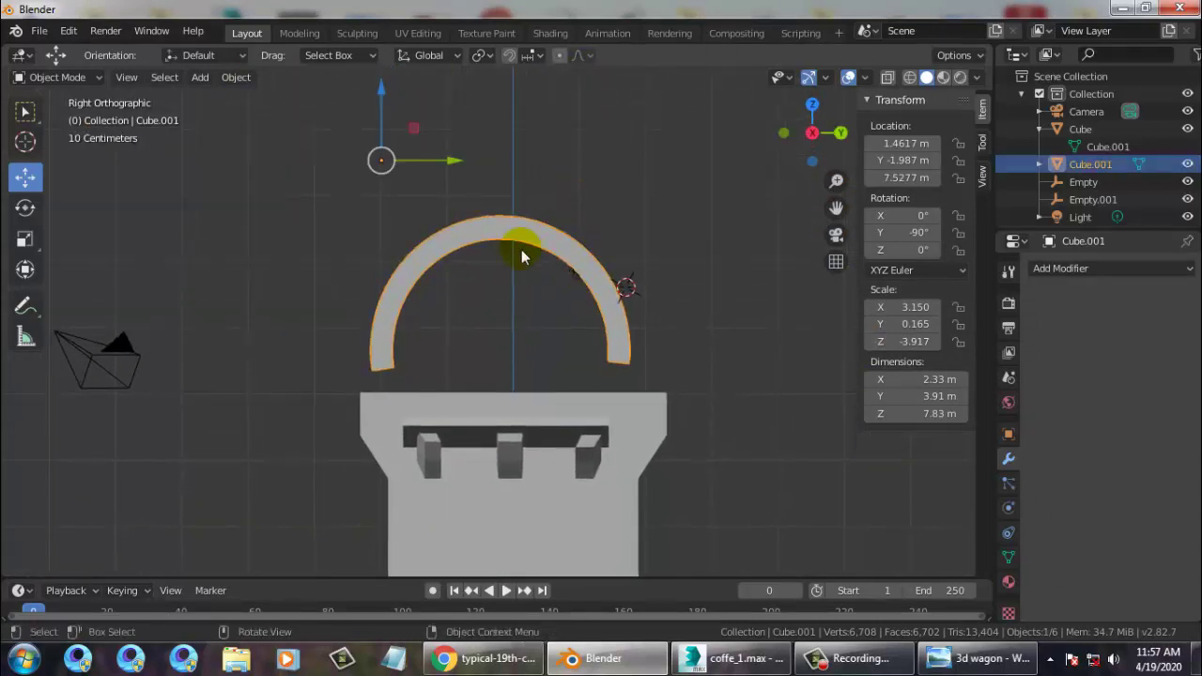
# Try moving the arched cover freely in the orthographic view and undo the move.
pyautogui.rightClick(1071, 167)
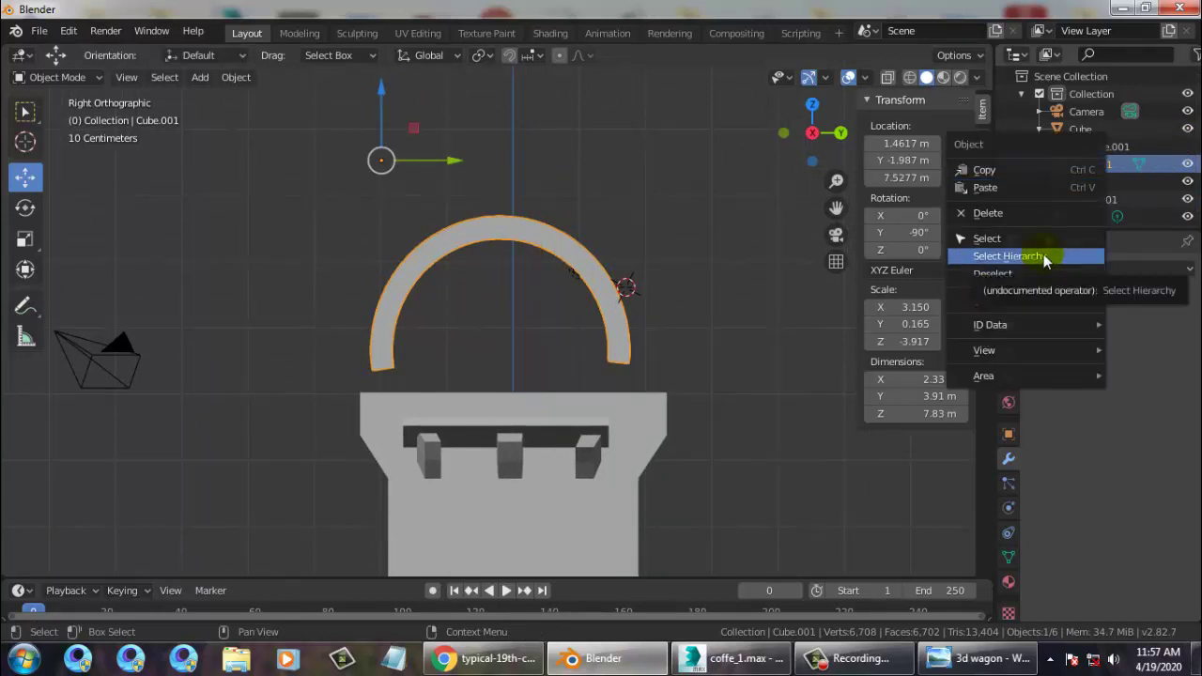
pyautogui.click(468, 158)
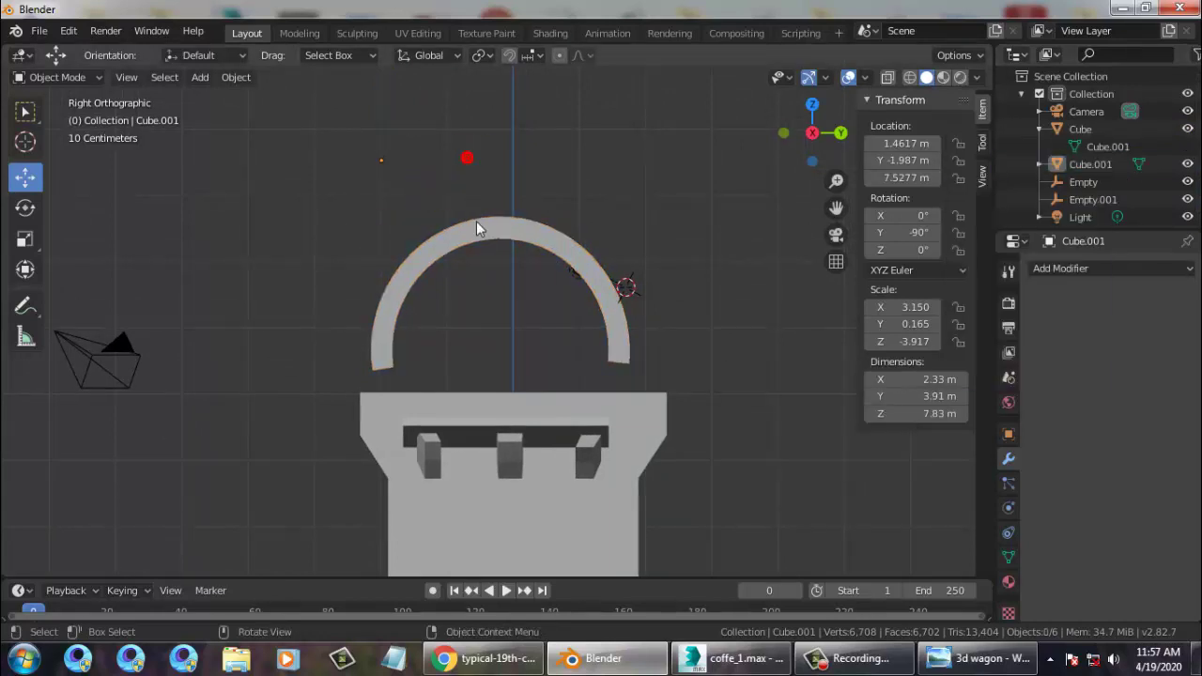
pyautogui.click(476, 221)
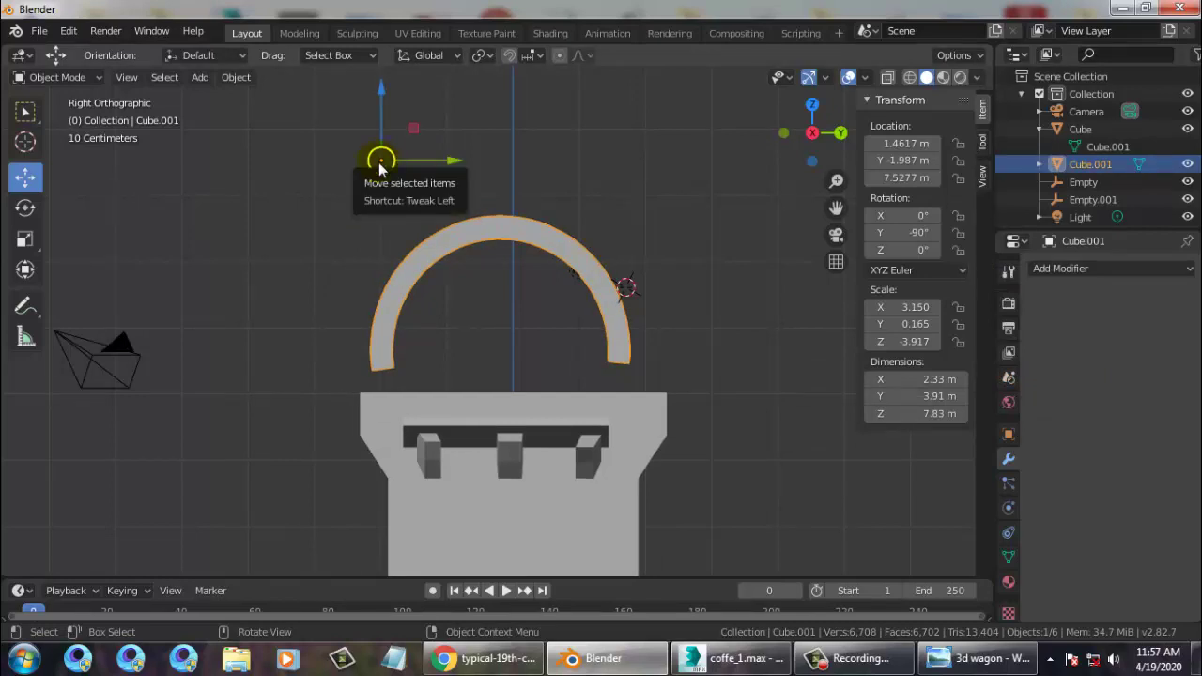
pyautogui.moveTo(380, 165); pyautogui.dragTo(397, 188)
pyautogui.hotkey('ctrl', 'z')
# Place the 3D cursor inside the arch and move the cover 0.252 m along Y and -0.279 m along Z.
pyautogui.click(25, 141)
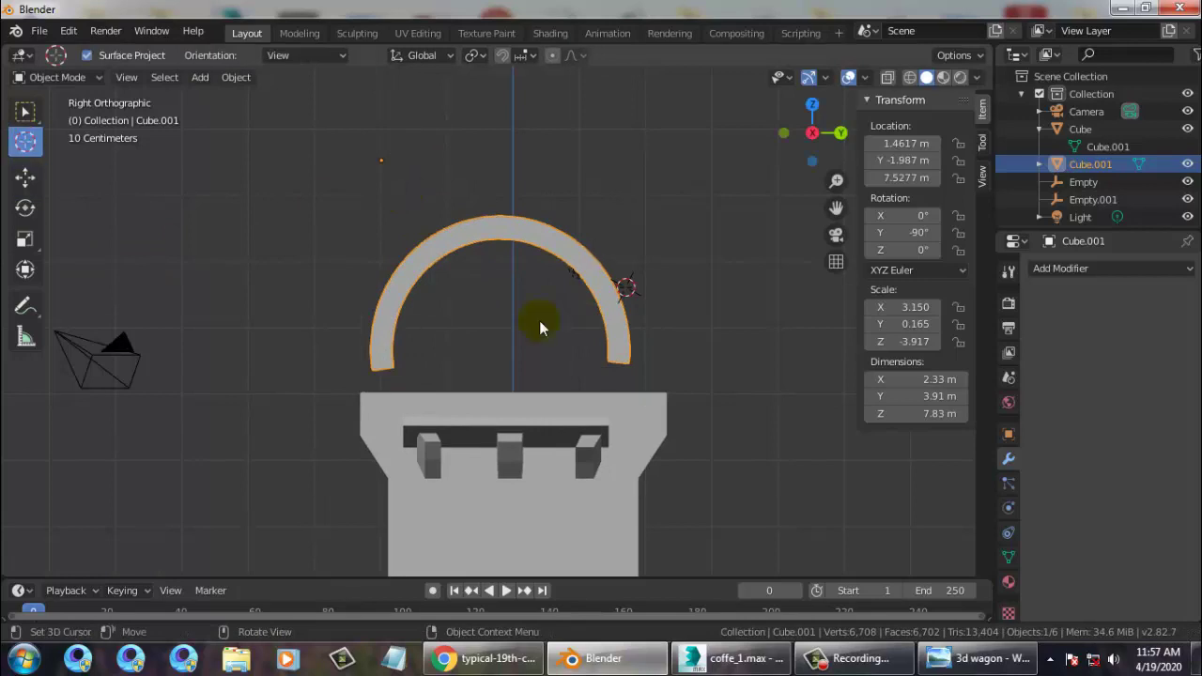
pyautogui.click(26, 177)
pyautogui.moveTo(380, 162); pyautogui.dragTo(397, 179)
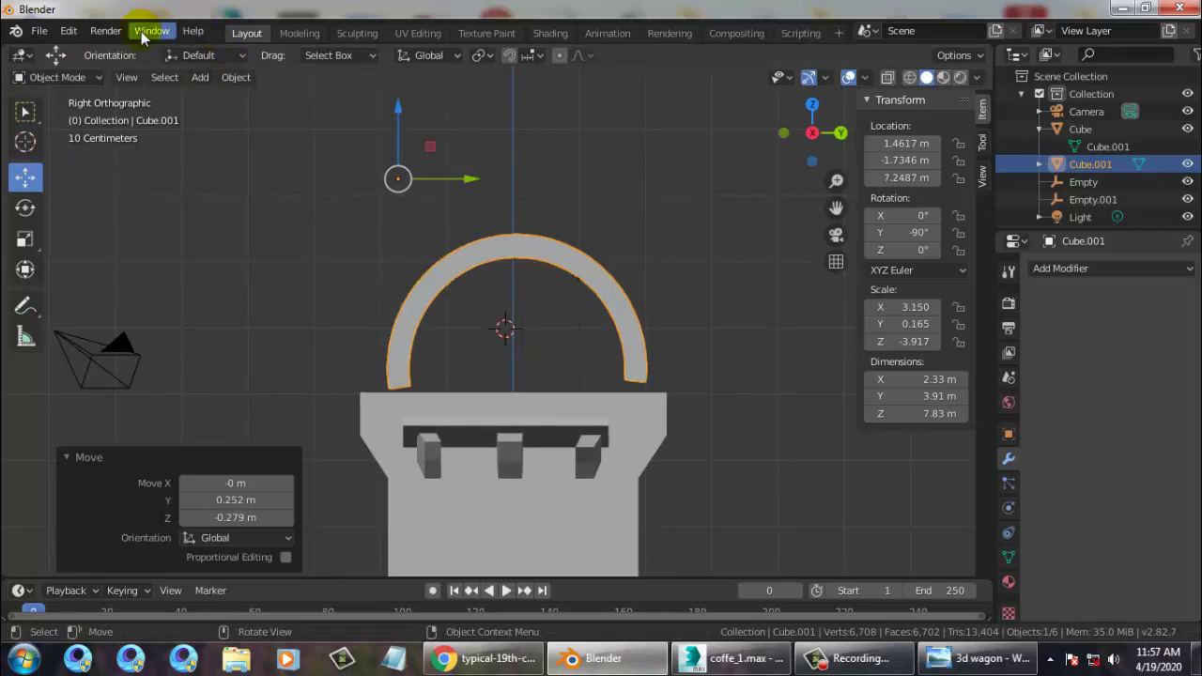
# Look through the object commands and try the Object parent option on the arched cover again.
pyautogui.click(234, 79)
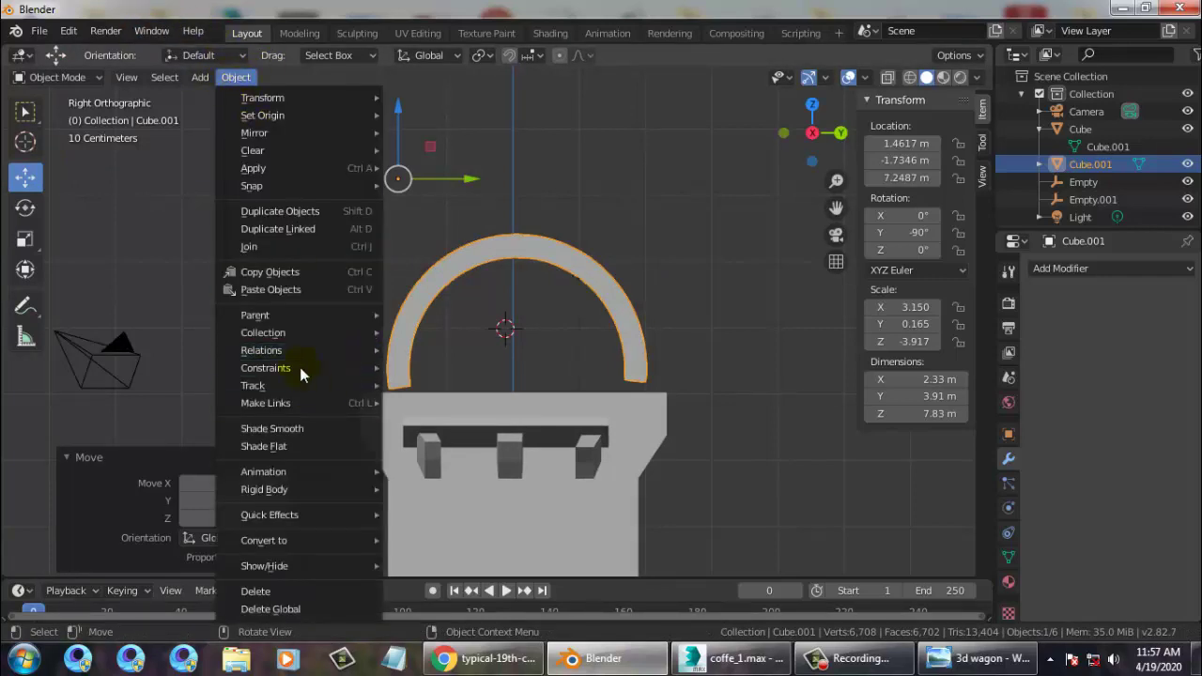
pyautogui.moveTo(299, 366)
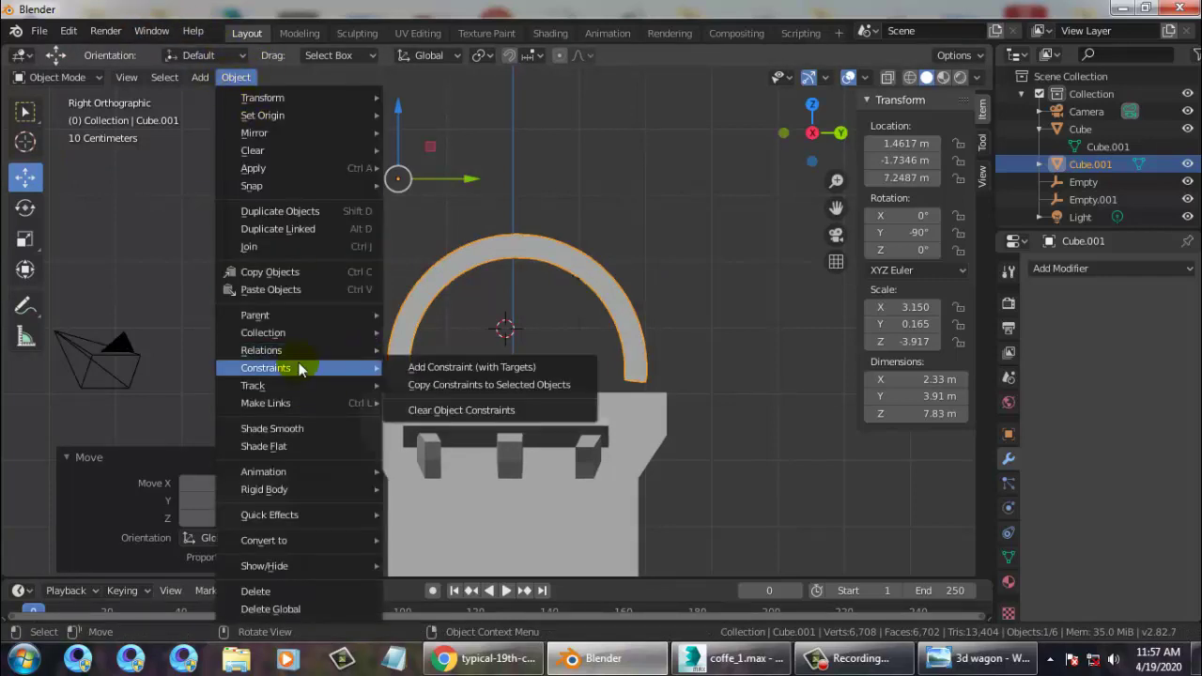
pyautogui.moveTo(337, 536)
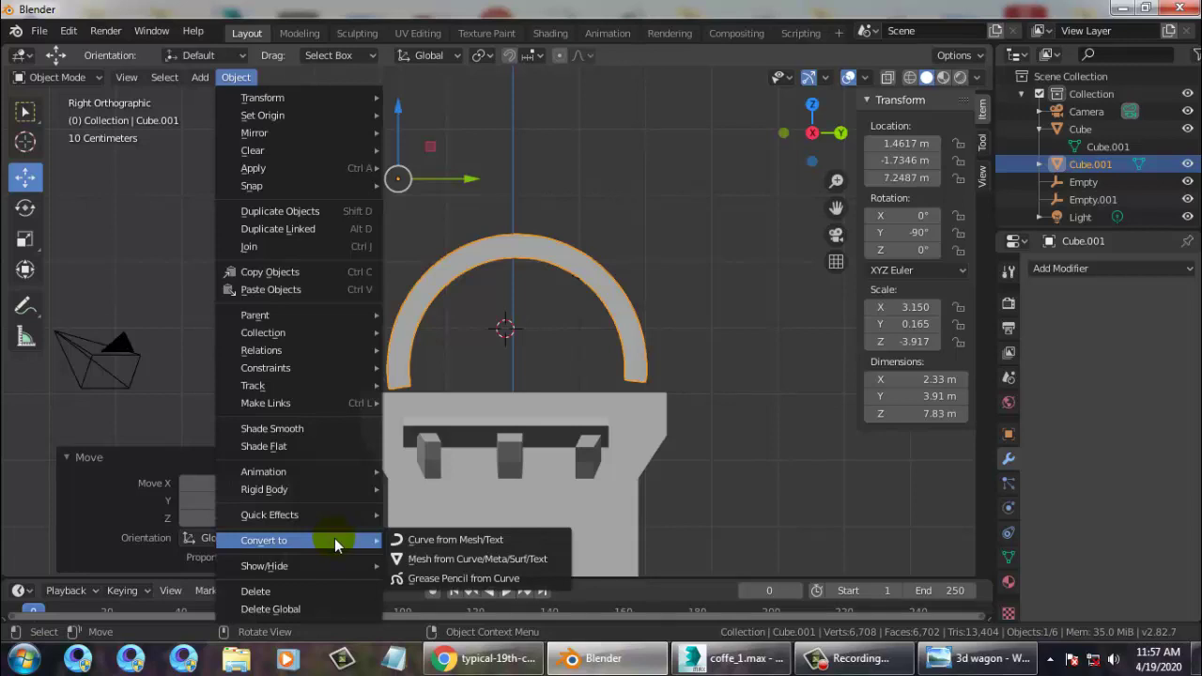
pyautogui.moveTo(329, 320)
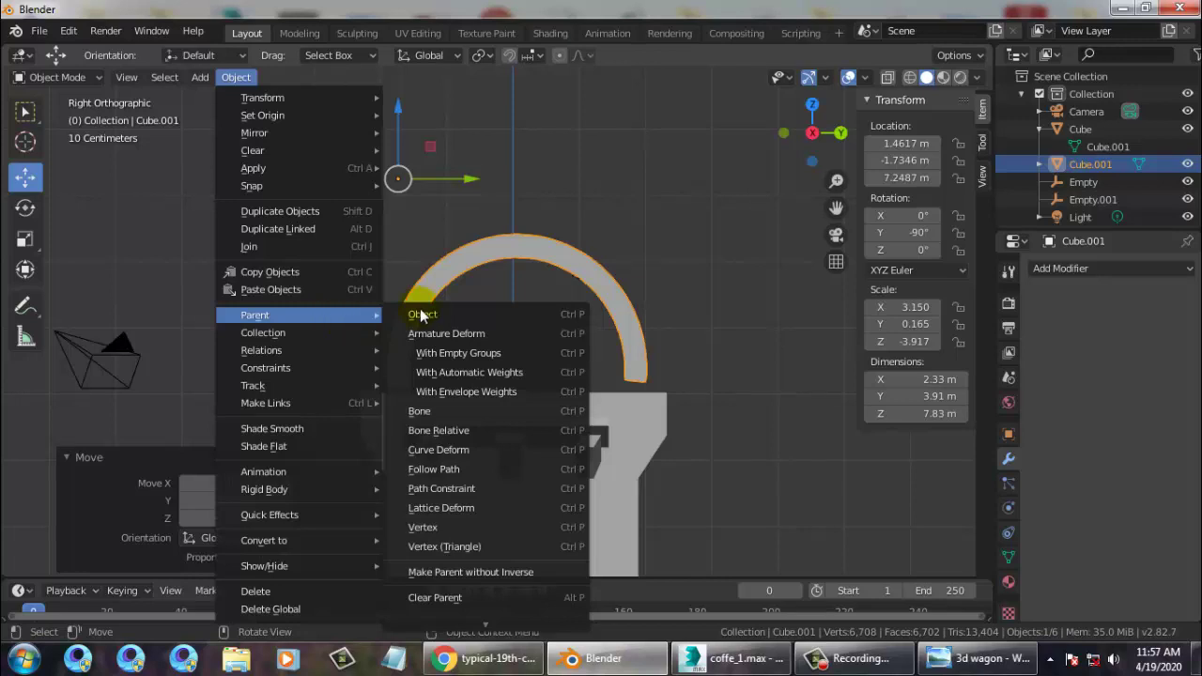
pyautogui.click(460, 314)
pyautogui.click(497, 278)
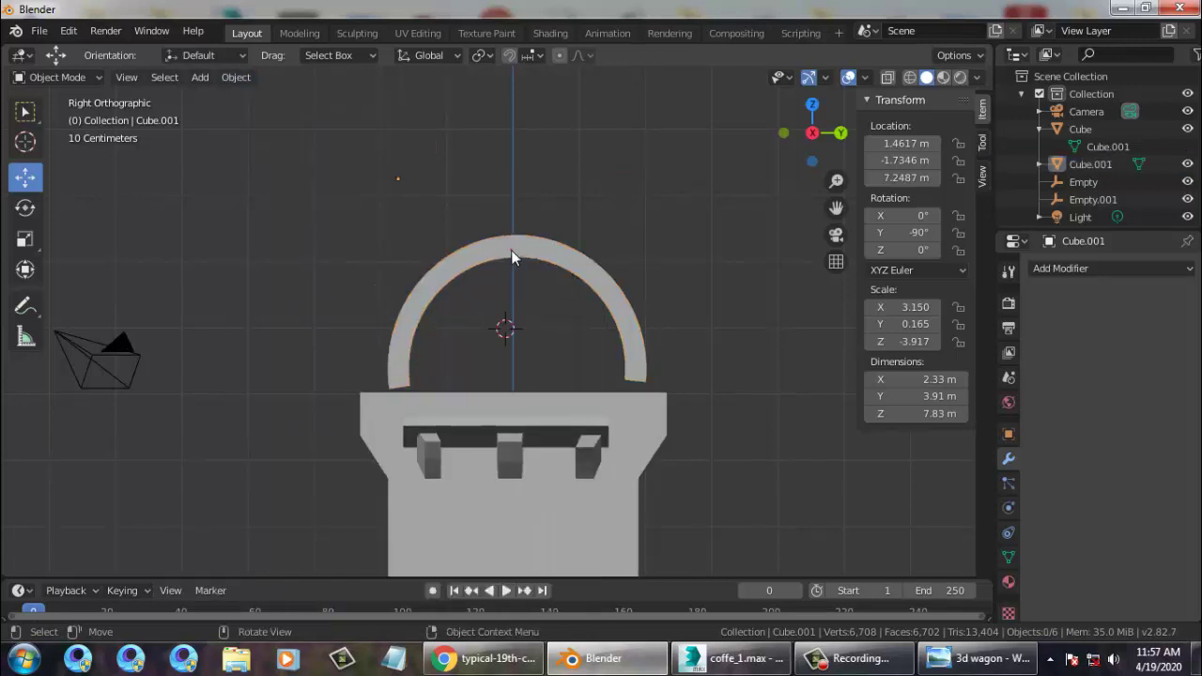
pyautogui.click(511, 250)
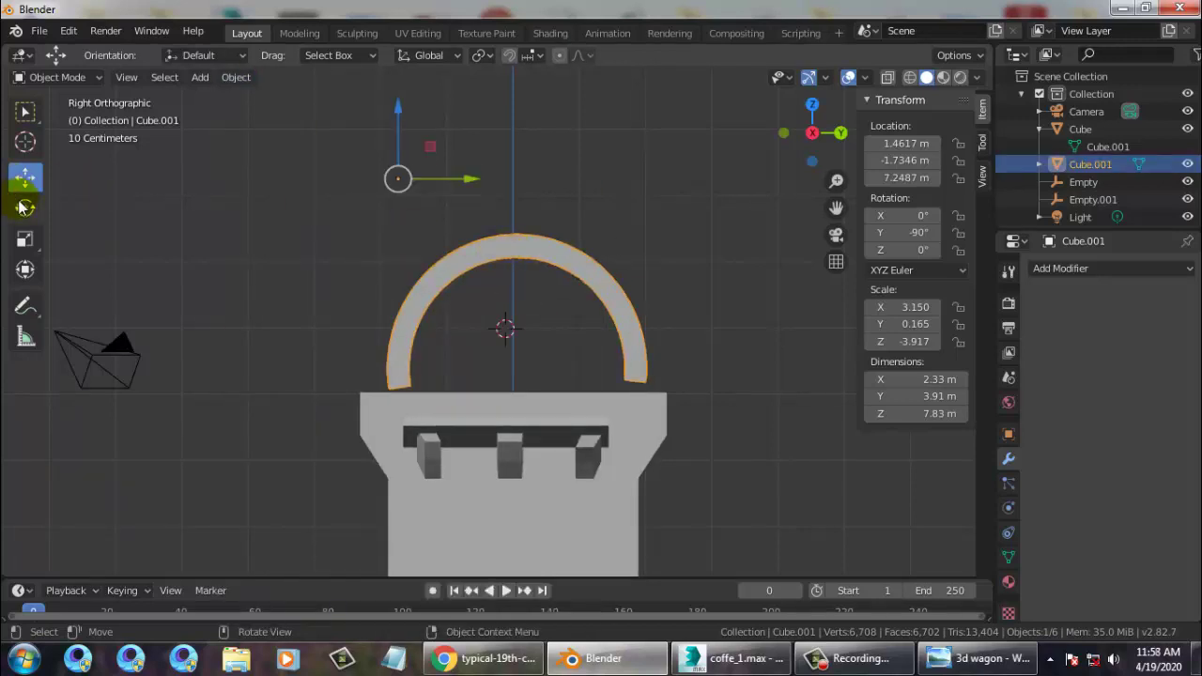
# Try stretching the cover along Y by 1.197 in Object Mode and undo the transforms.
pyautogui.click(26, 240)
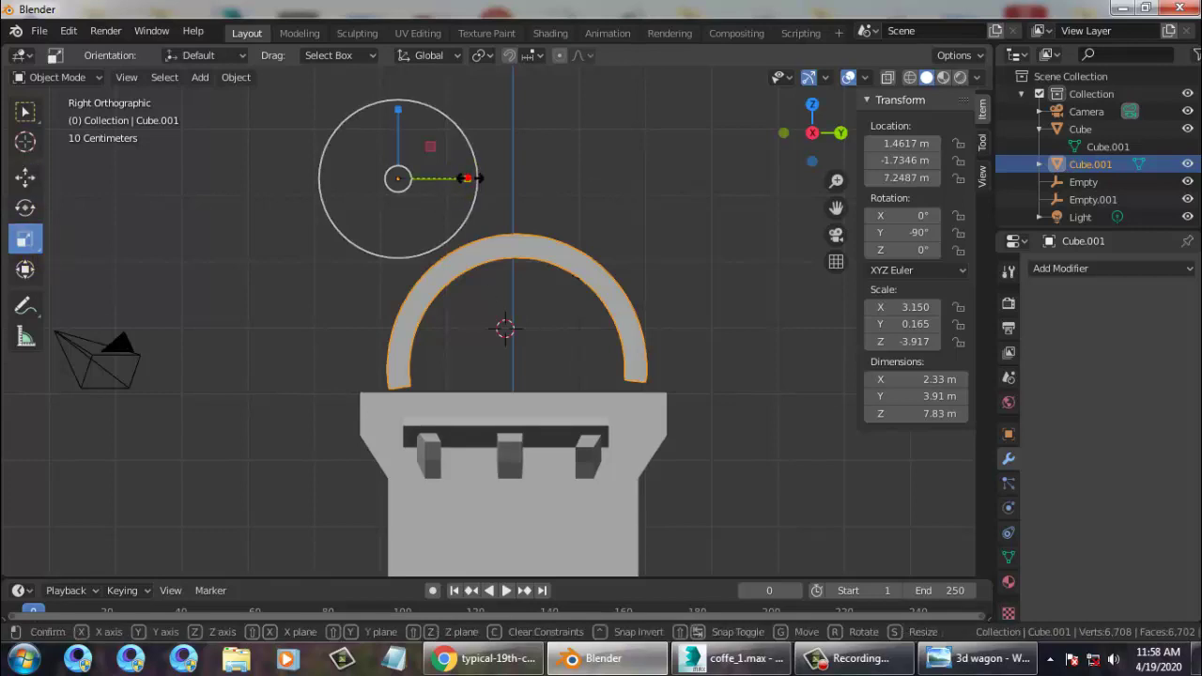
pyautogui.moveTo(470, 179); pyautogui.dragTo(486, 179)
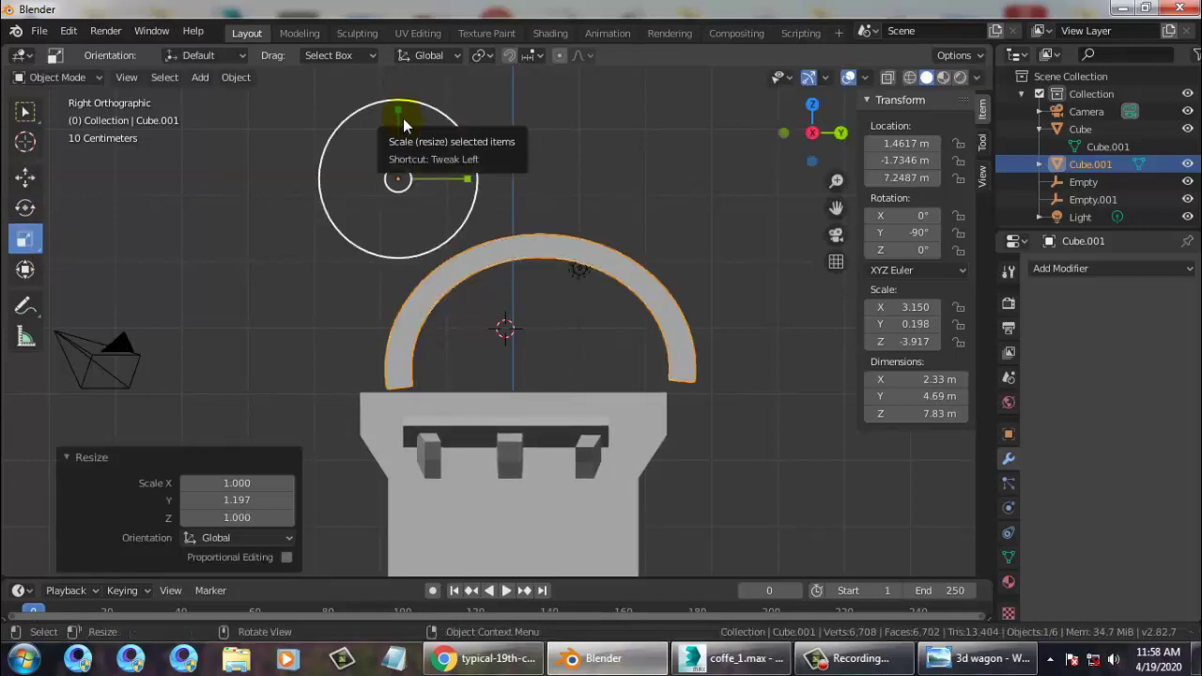
pyautogui.moveTo(389, 108); pyautogui.dragTo(406, 113)
pyautogui.hotkey('ctrl', 'z')
pyautogui.hotkey('ctrl', 'z')
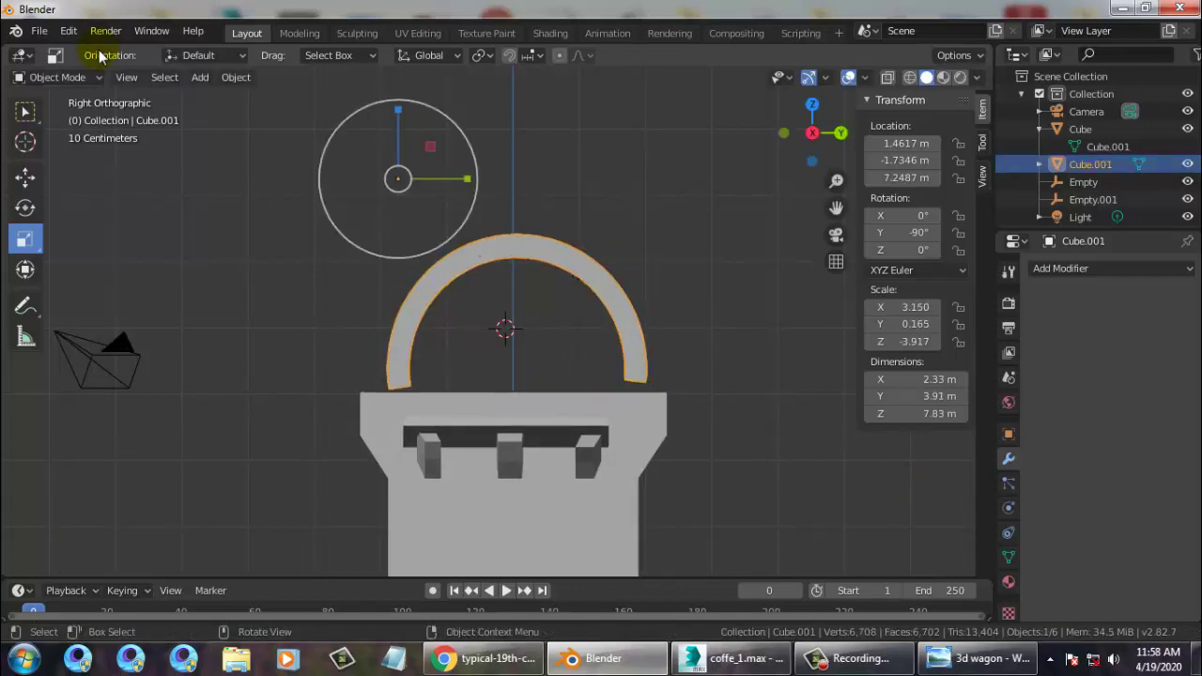
# In Edit Mode, raise the cover's whole mesh 0.12 m along Z and rotate it 0.398° to level its ends.
pyautogui.click(58, 77)
pyautogui.click(62, 117)
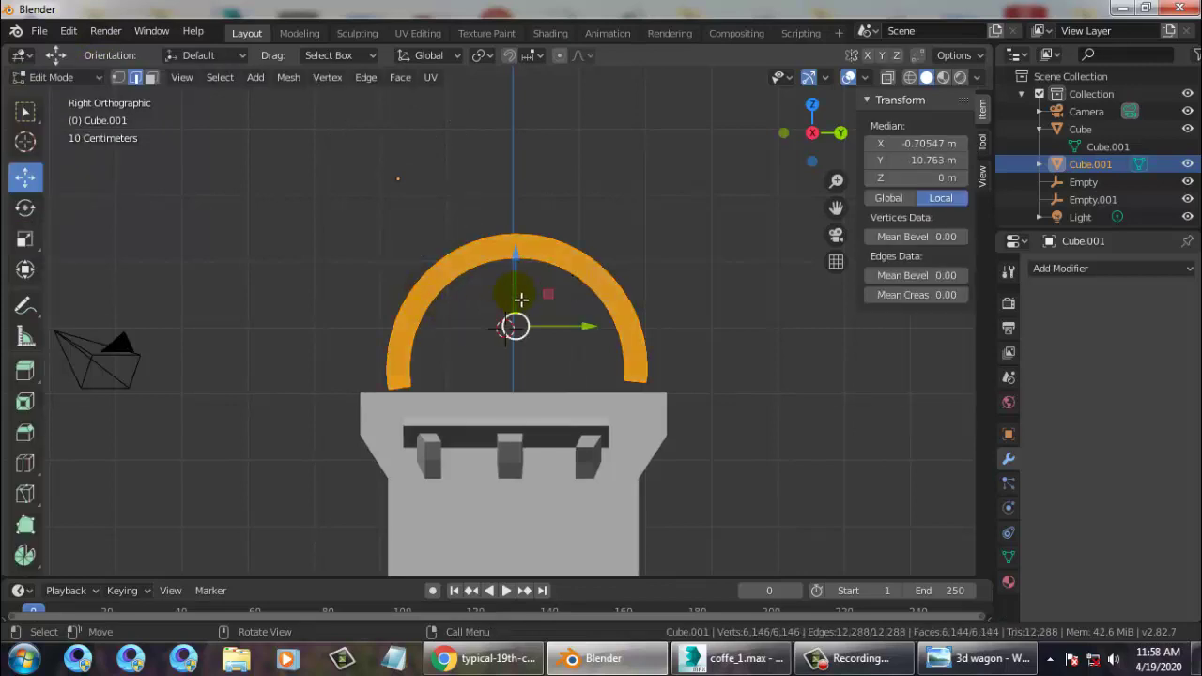
pyautogui.moveTo(519, 259); pyautogui.dragTo(548, 350)
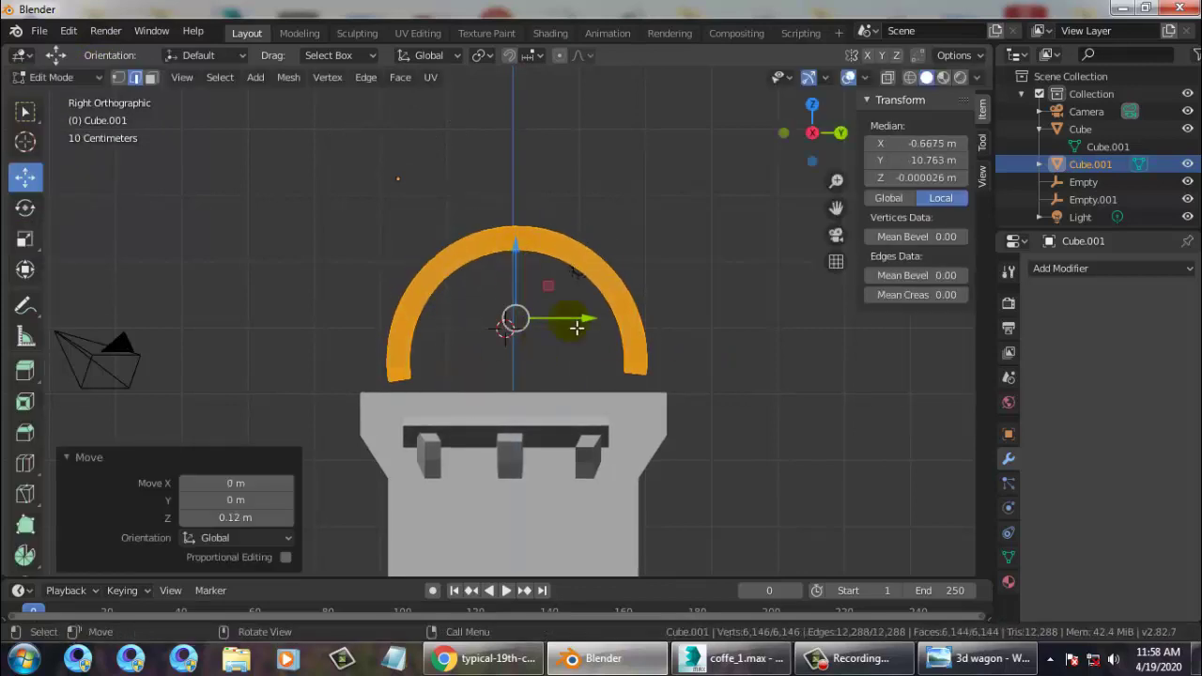
pyautogui.click(25, 208)
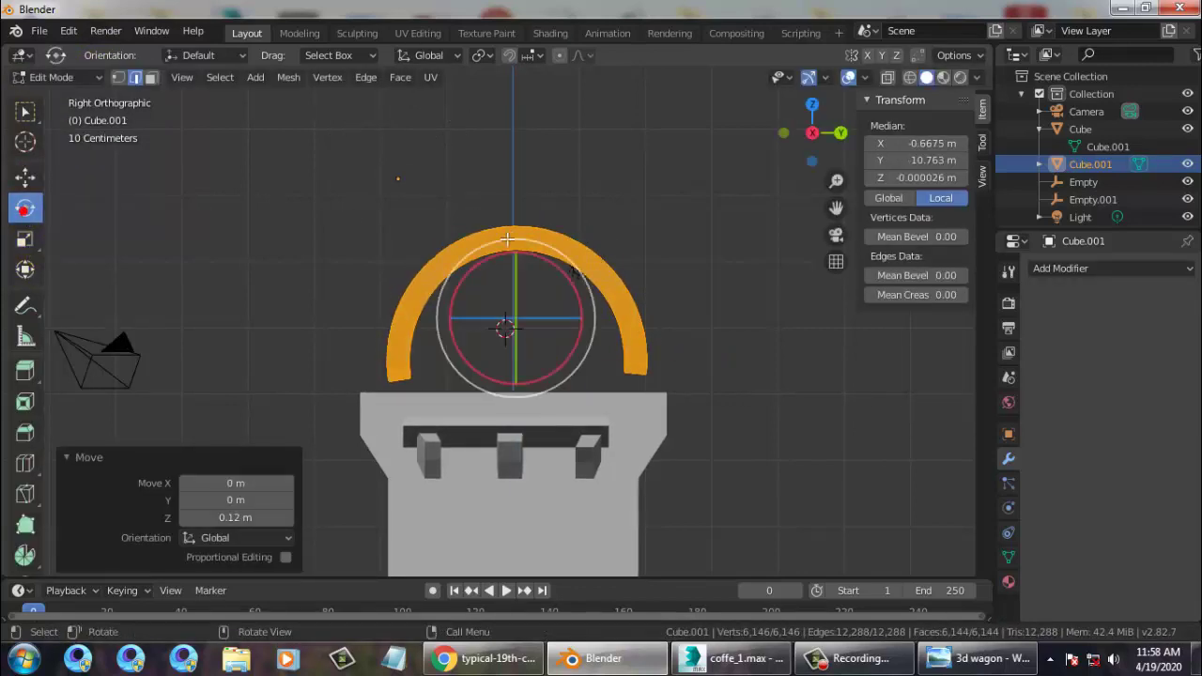
pyautogui.moveTo(571, 265); pyautogui.dragTo(573, 262)
# Scale the cover's mesh uniformly by 1.208 and stretch it by 1.226 along Z.
pyautogui.click(25, 238)
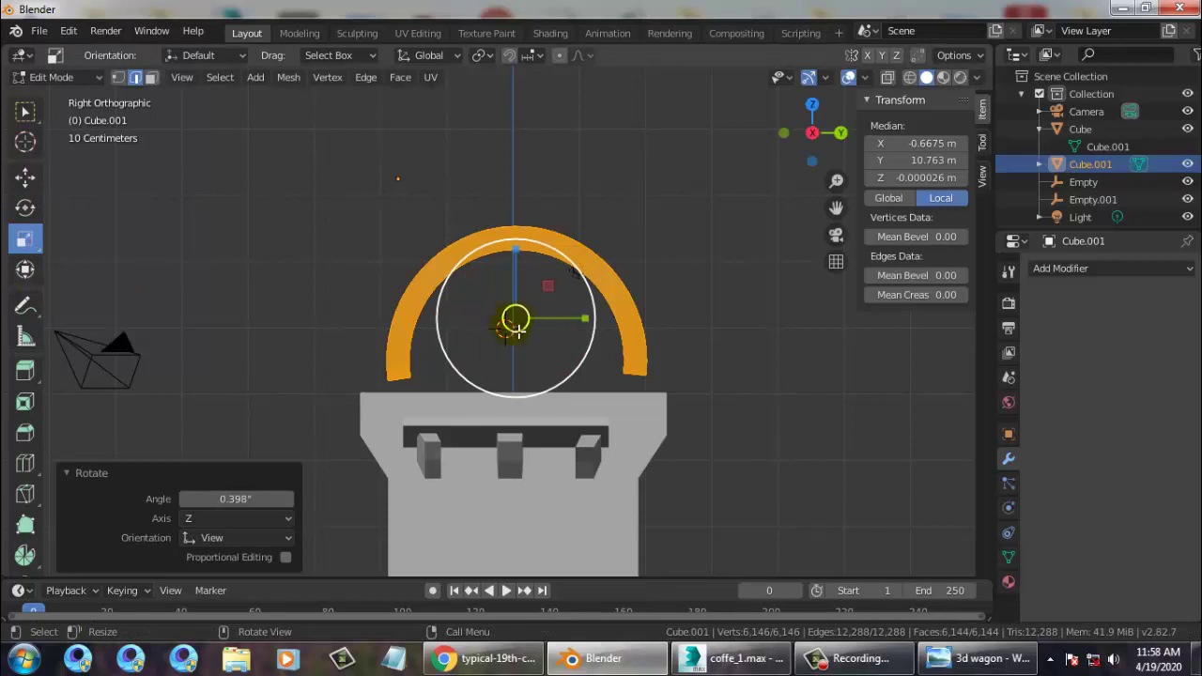
pyautogui.moveTo(517, 331)
pyautogui.mouseDown()
pyautogui.moveTo(530, 343)
pyautogui.moveTo(502, 318)
pyautogui.moveTo(510, 326)
pyautogui.mouseUp()
pyautogui.hotkey('ctrl', 'z')
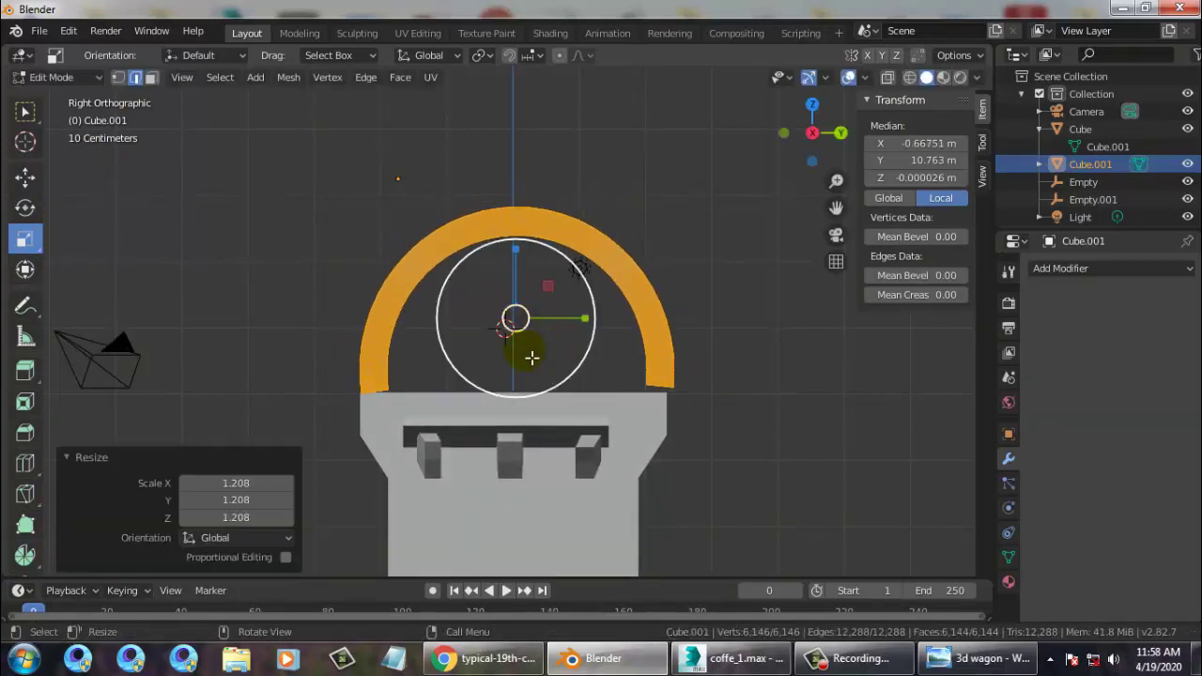
pyautogui.moveTo(515, 250); pyautogui.dragTo(515, 229)
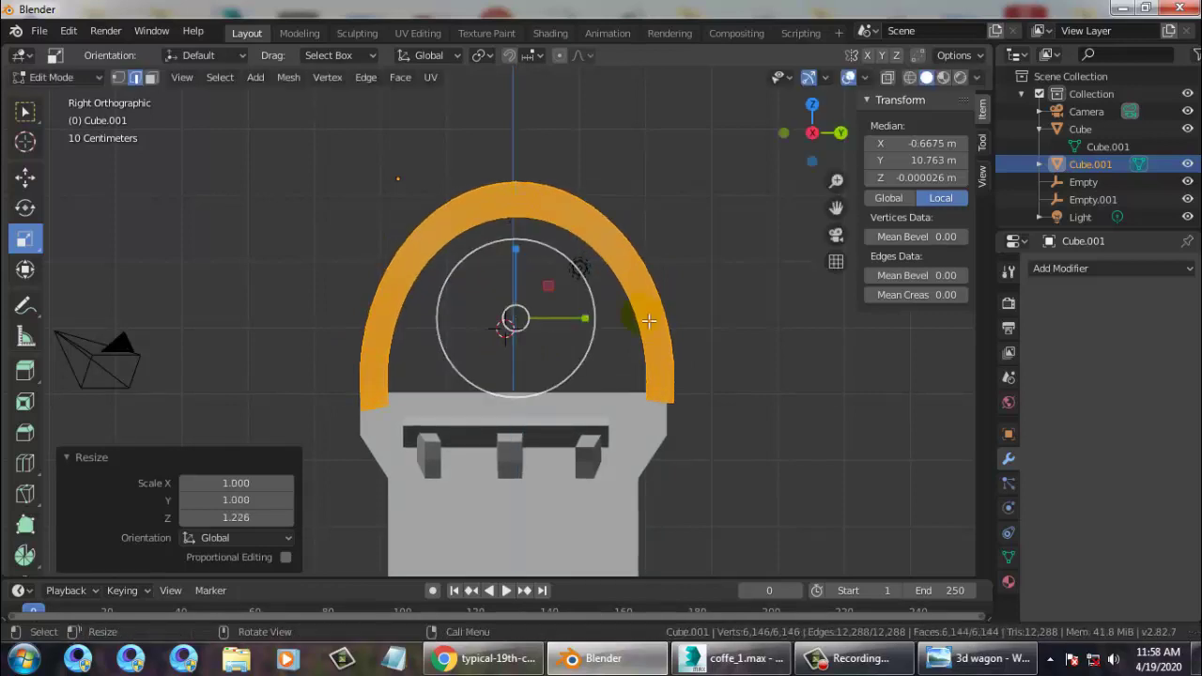
# Shrink the cover's mesh uniformly to about 0.96 and widen it by 1.037 along Y to match the wagon body.
pyautogui.press('s')
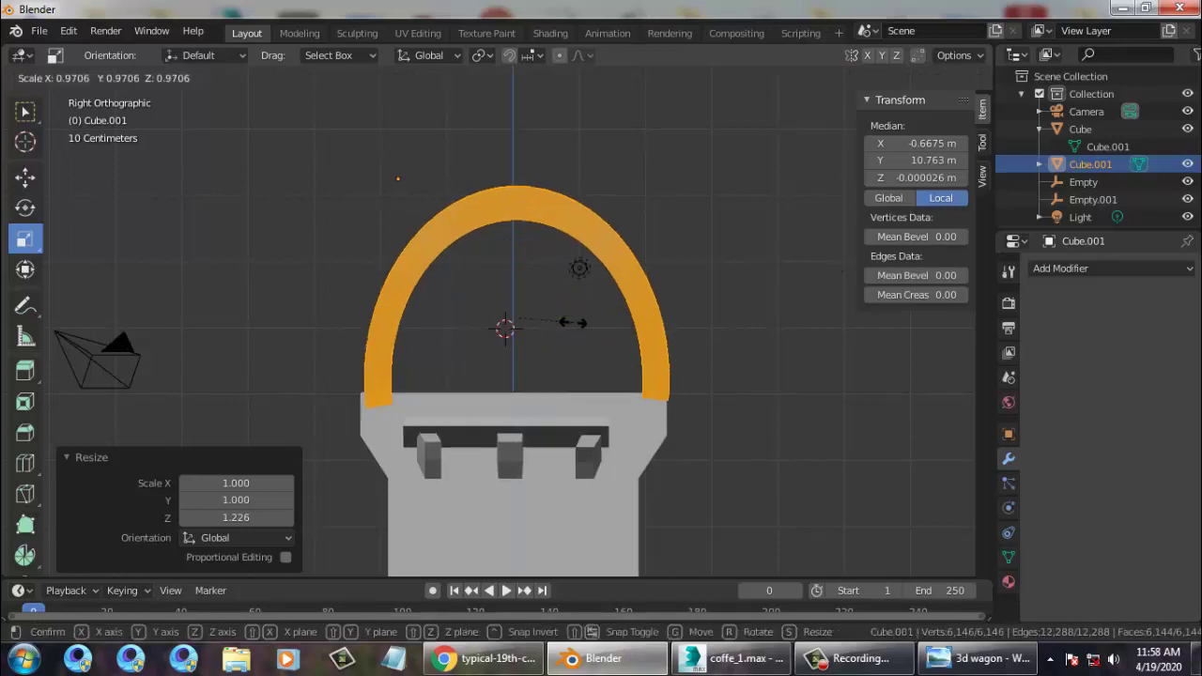
pyautogui.click(568, 326)
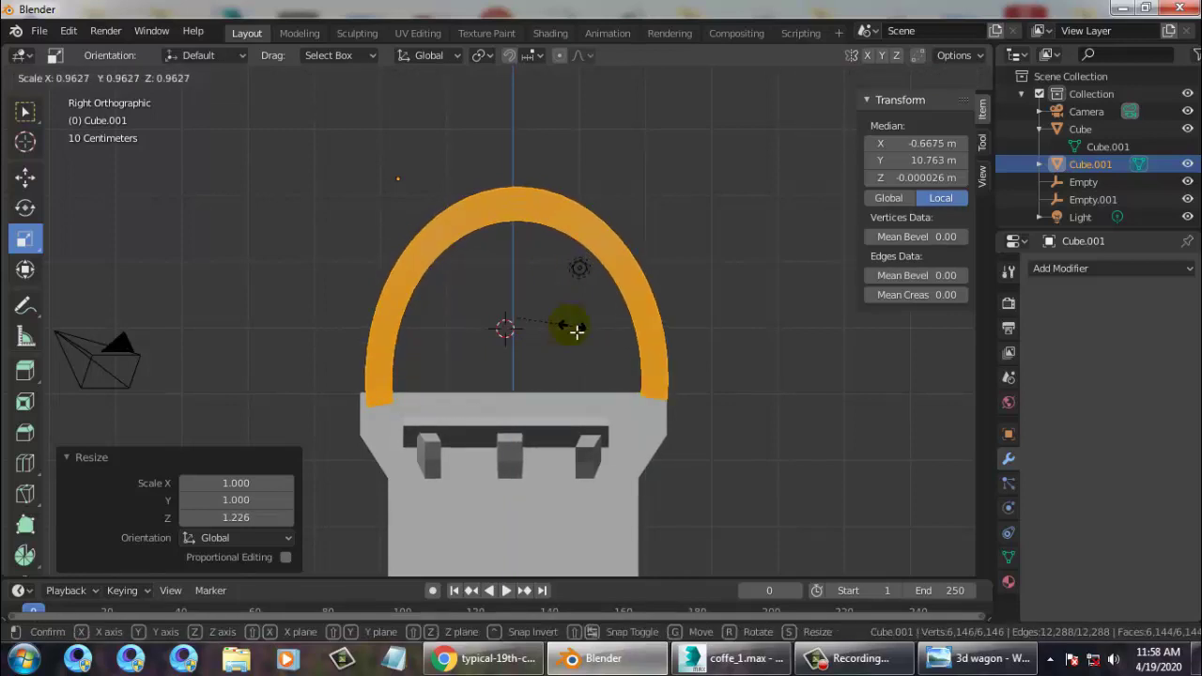
pyautogui.moveTo(589, 322); pyautogui.dragTo(592, 323)
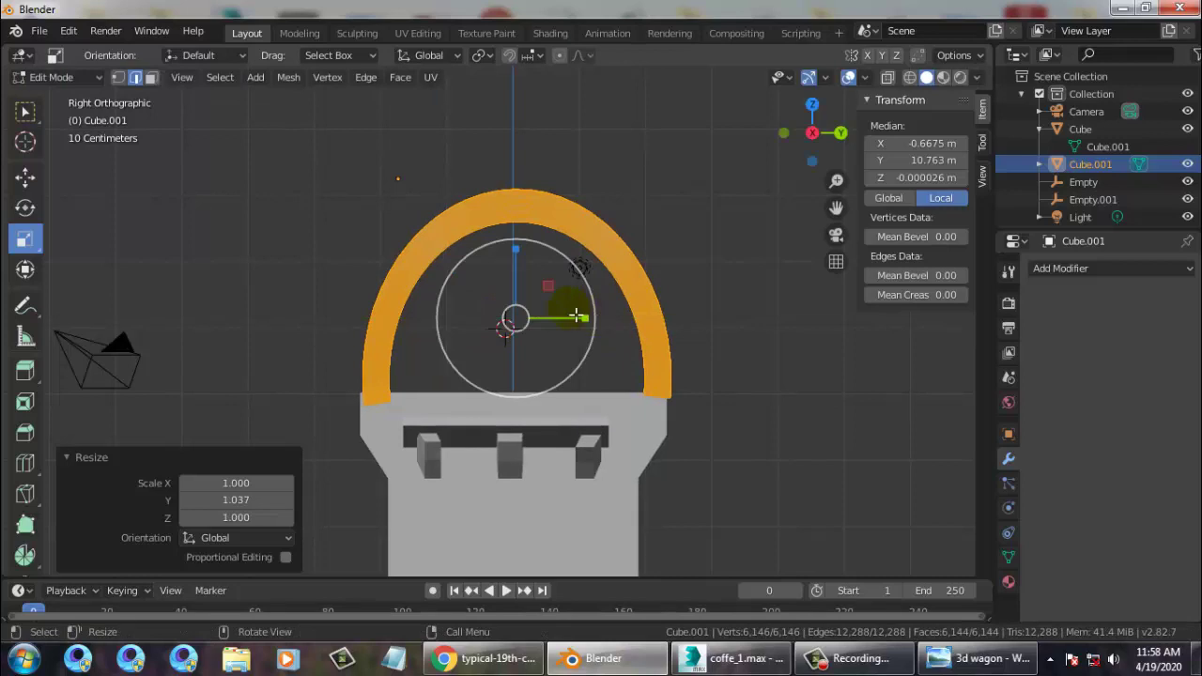
# Lower the cover's mesh slightly onto the wagon body and shift it -0.0797 m along Y.
pyautogui.click(26, 178)
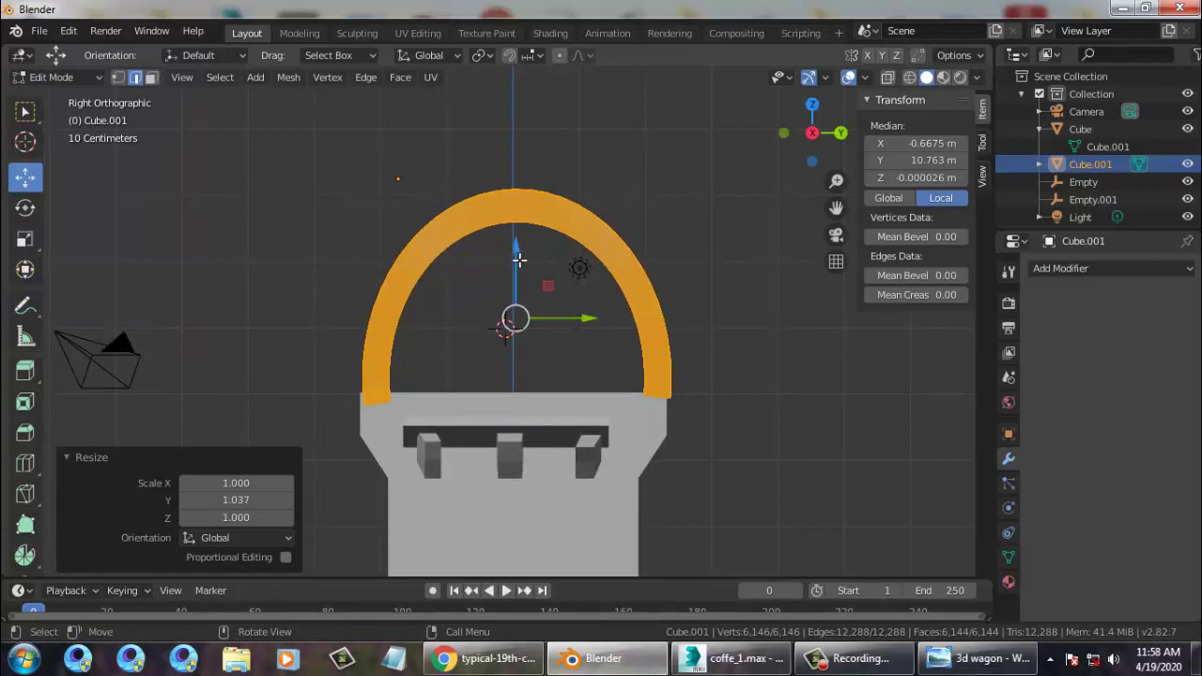
pyautogui.moveTo(519, 260); pyautogui.dragTo(584, 329)
pyautogui.moveTo(416, 290); pyautogui.dragTo(656, 373, button='middle')
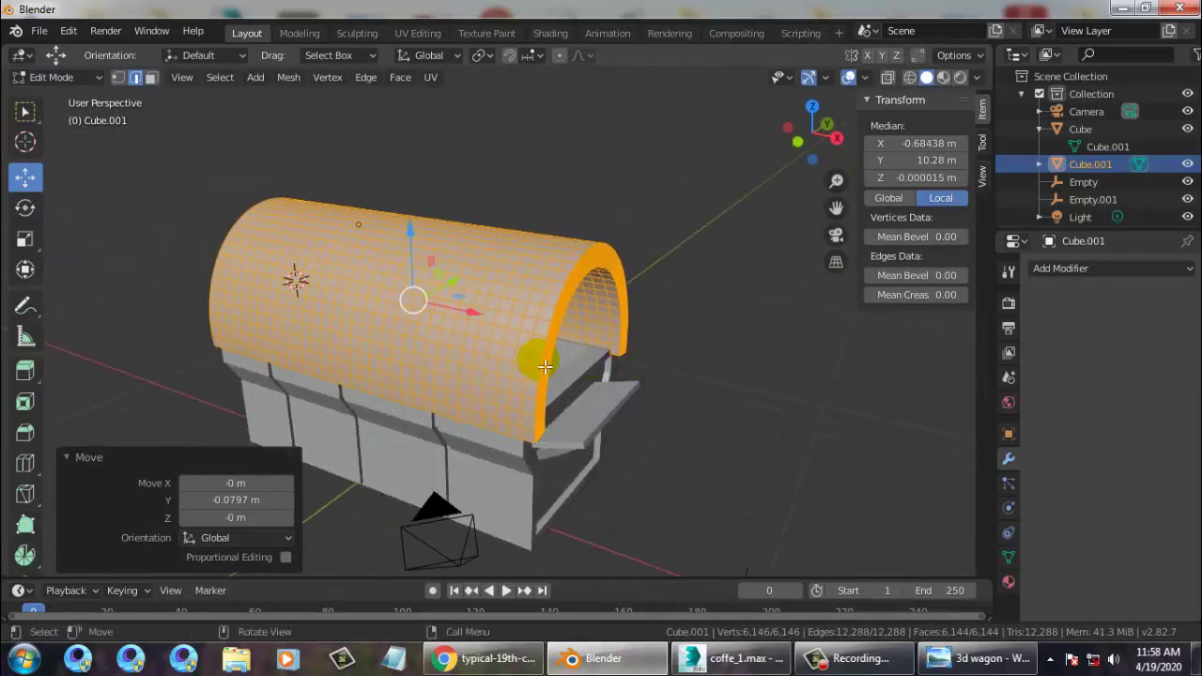
# Shorten the cover's mesh along X by a scale of 0.918 to match the wagon body's length.
pyautogui.click(23, 242)
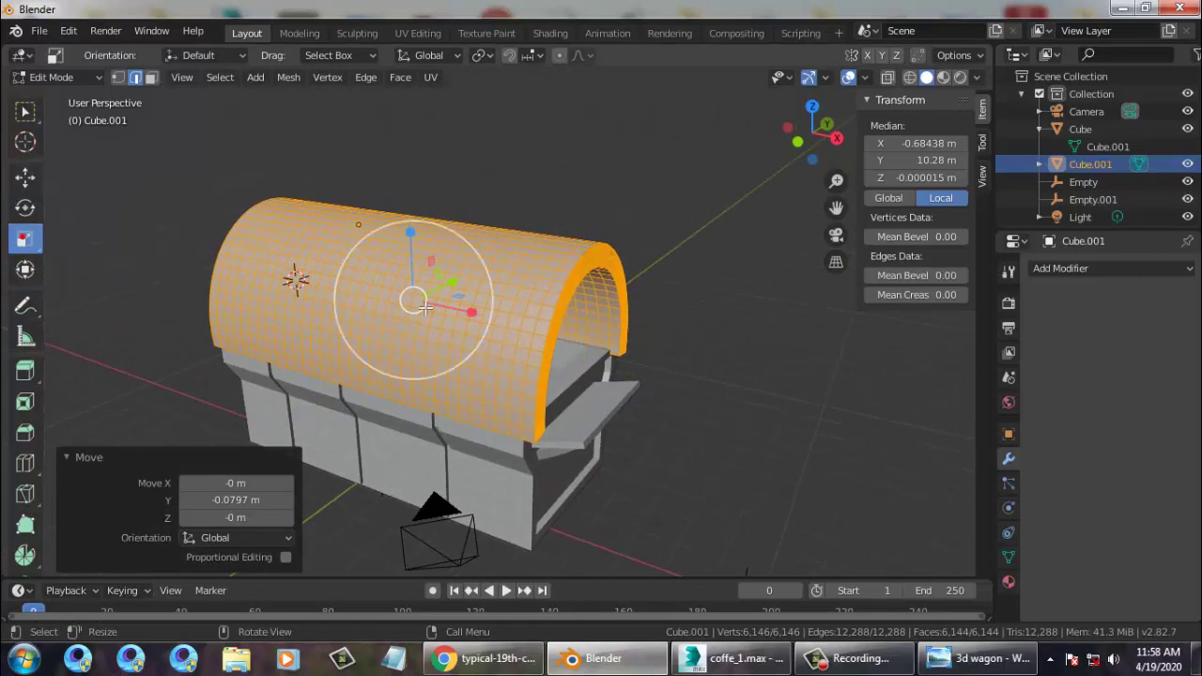
pyautogui.moveTo(473, 307); pyautogui.dragTo(464, 307)
pyautogui.scroll(-5, 535, 323)
pyautogui.moveTo(532, 325); pyautogui.dragTo(464, 301, button='middle')
pyautogui.scroll(4, 564, 523)
pyautogui.click(977, 659)
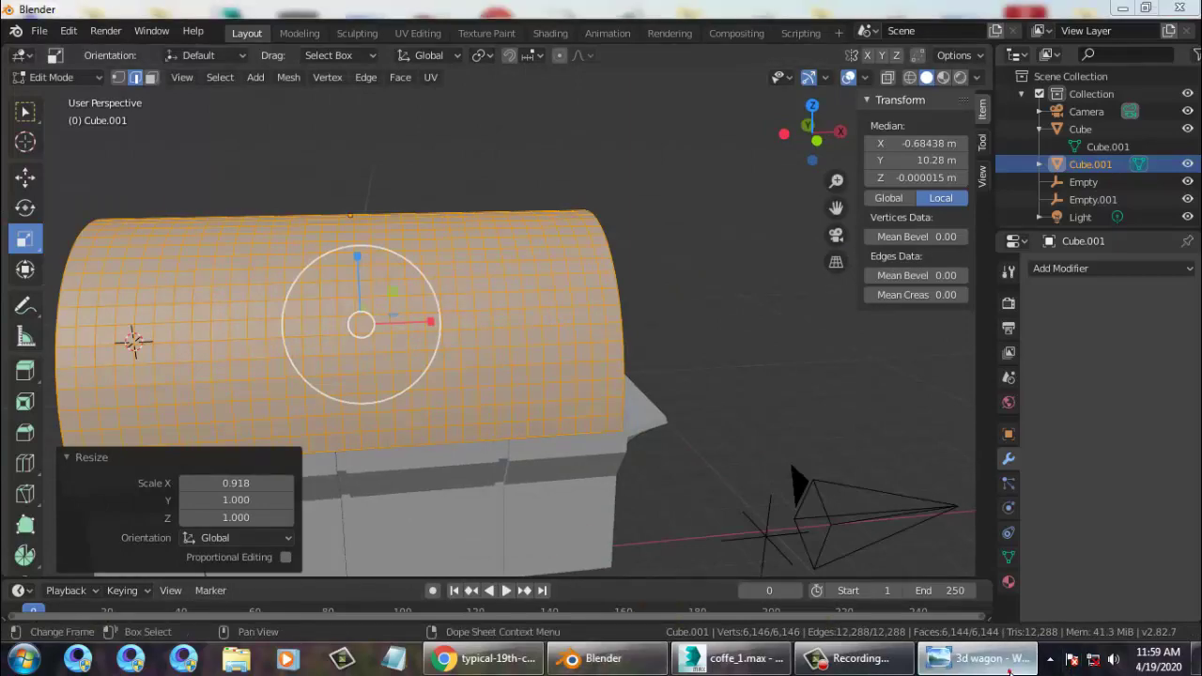
pyautogui.click(977, 658)
# Select a one-face-wide strip up one side of the cover, from the body seam nearest the projecting seat towards the ridge.
pyautogui.moveTo(620, 259)
pyautogui.mouseDown(button='middle')
pyautogui.moveTo(583, 242)
pyautogui.moveTo(560, 264)
pyautogui.moveTo(612, 257)
pyautogui.mouseUp(button='middle')
pyautogui.click(715, 183)
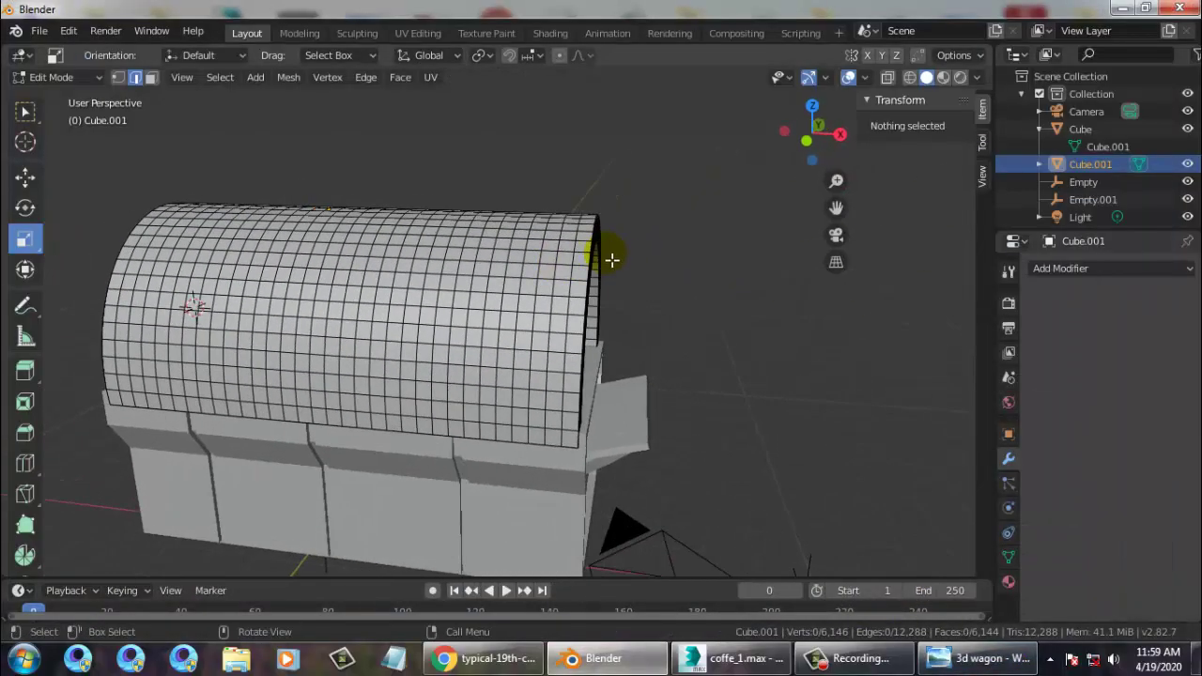
pyautogui.scroll(3, 410, 269)
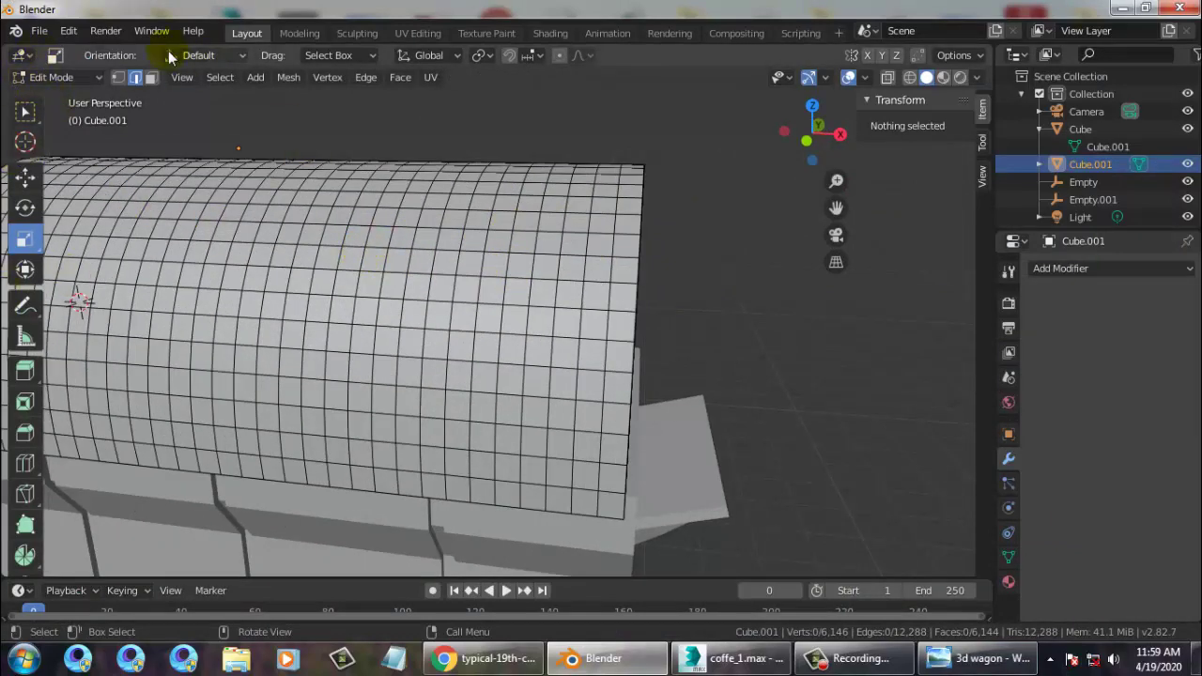
pyautogui.click(150, 79)
pyautogui.click(435, 498)
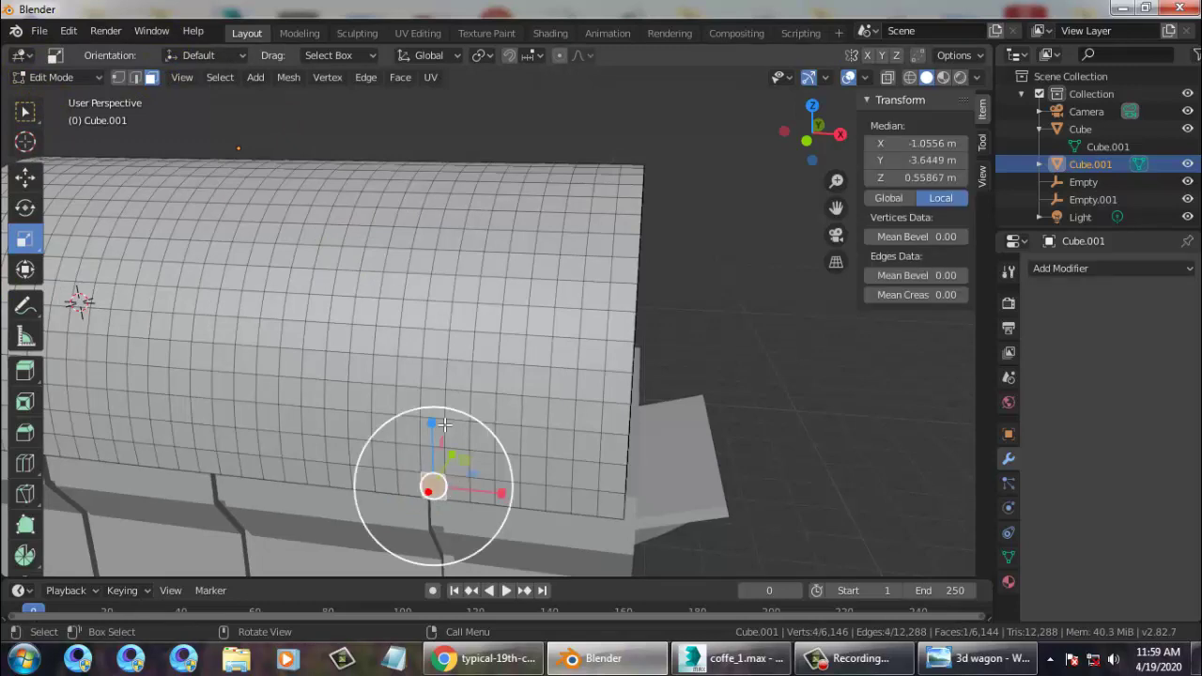
pyautogui.keyDown('shift'); pyautogui.click(444, 293); pyautogui.keyUp('shift')
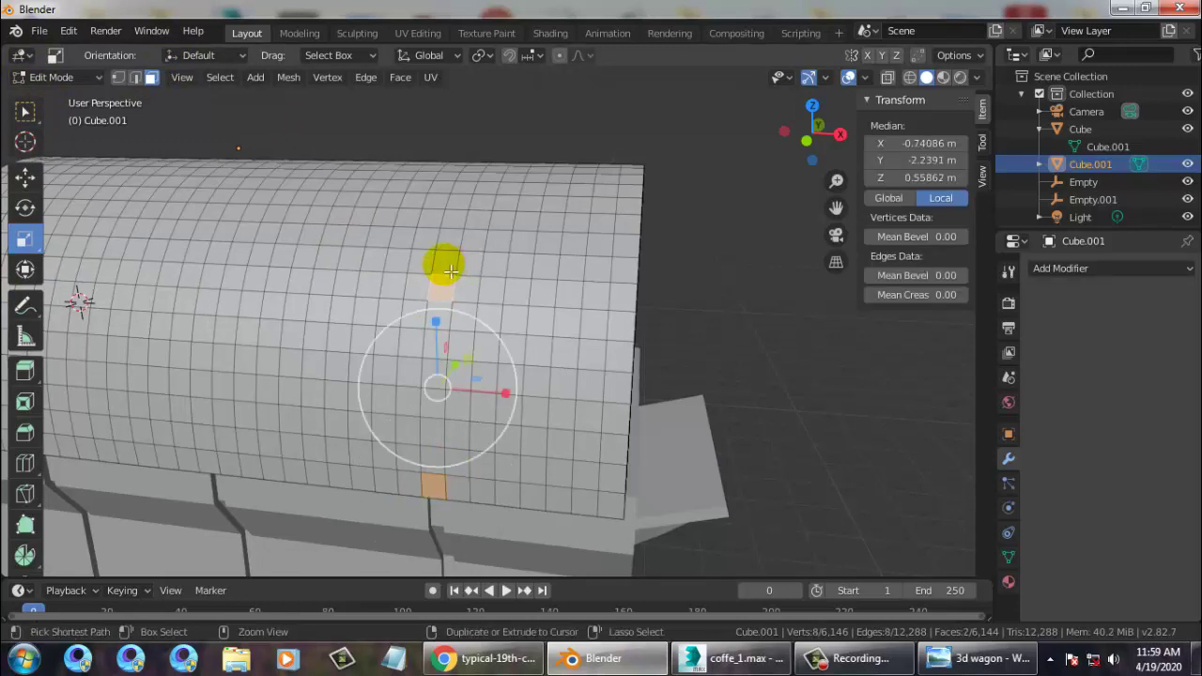
pyautogui.keyDown('ctrl'); pyautogui.click(445, 267); pyautogui.keyUp('ctrl')
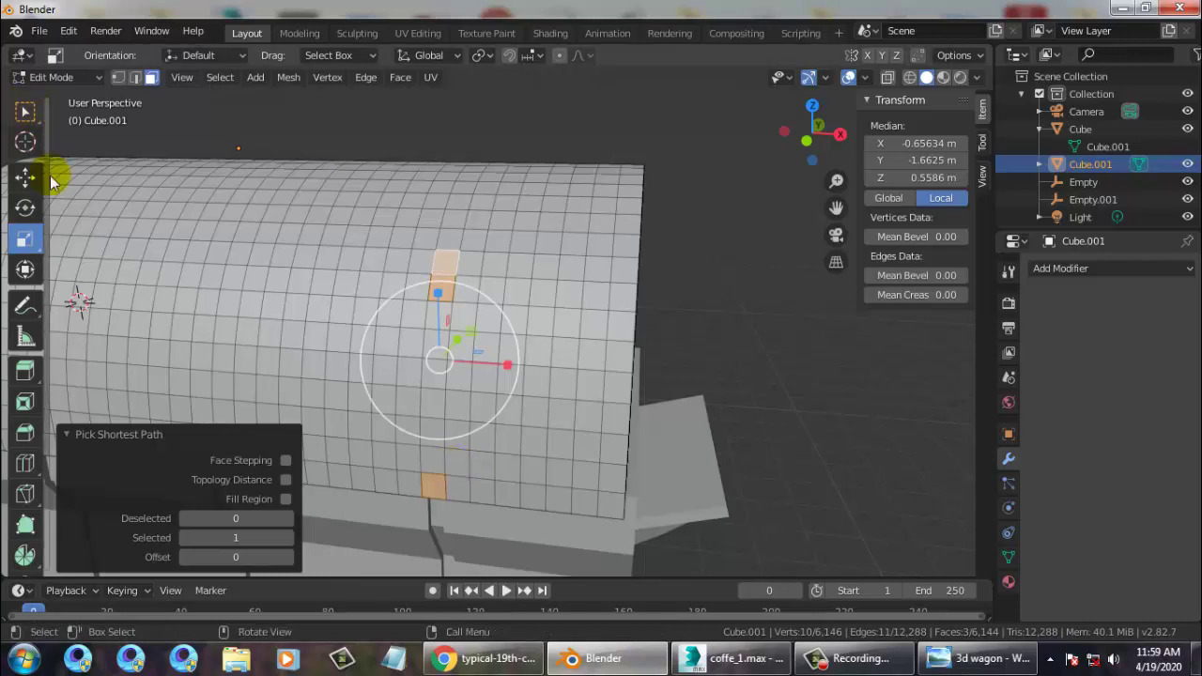
pyautogui.click(21, 179)
pyautogui.keyDown('ctrl'); pyautogui.click(432, 433); pyautogui.keyUp('ctrl')
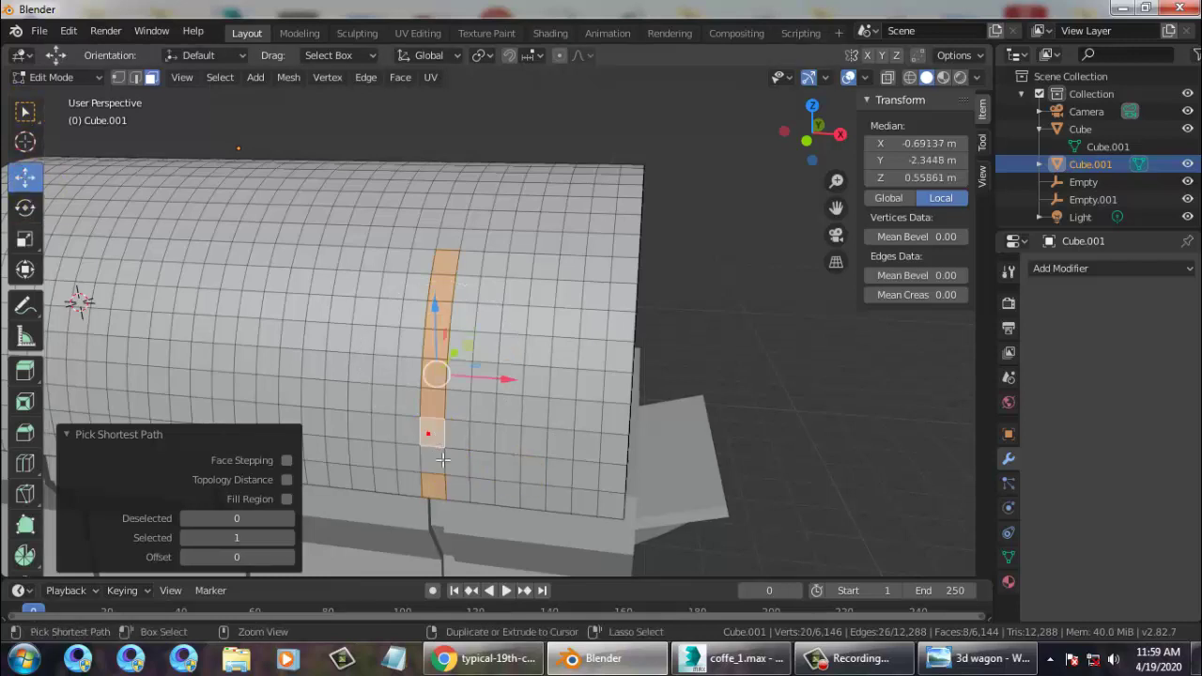
pyautogui.keyDown('ctrl'); pyautogui.click(469, 188); pyautogui.keyUp('ctrl')
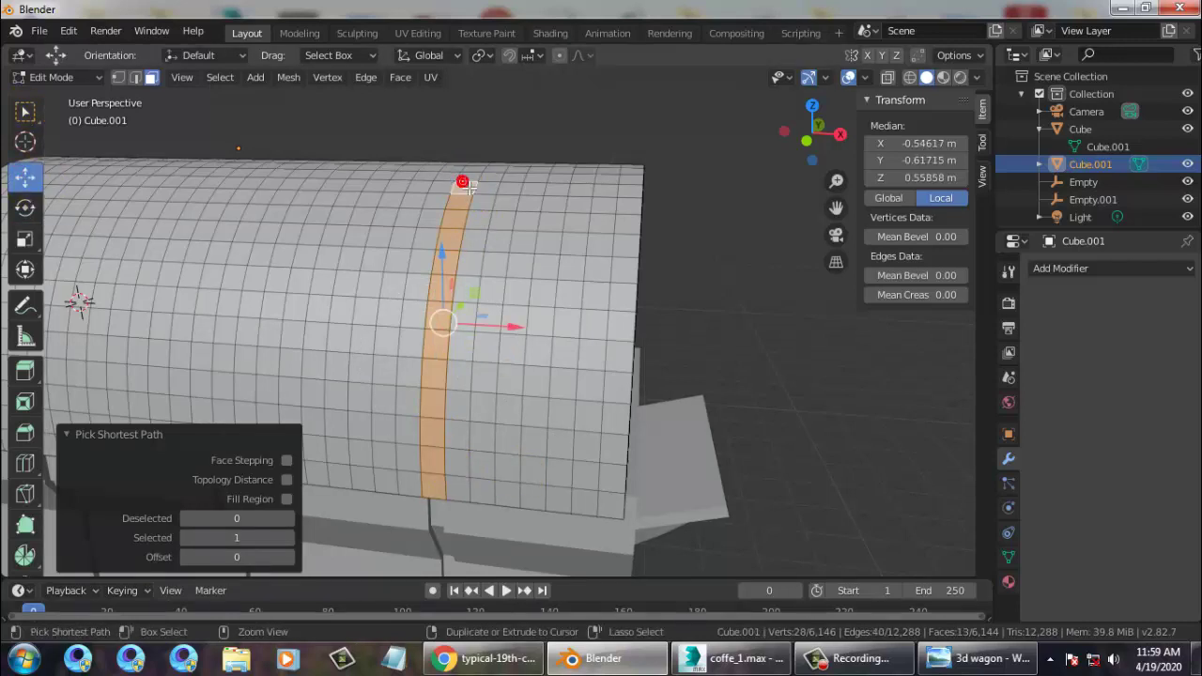
# Extend the selected face strip over the cover's ridge and down the opposite side to its lower edge.
pyautogui.moveTo(611, 247); pyautogui.dragTo(476, 305, button='middle')
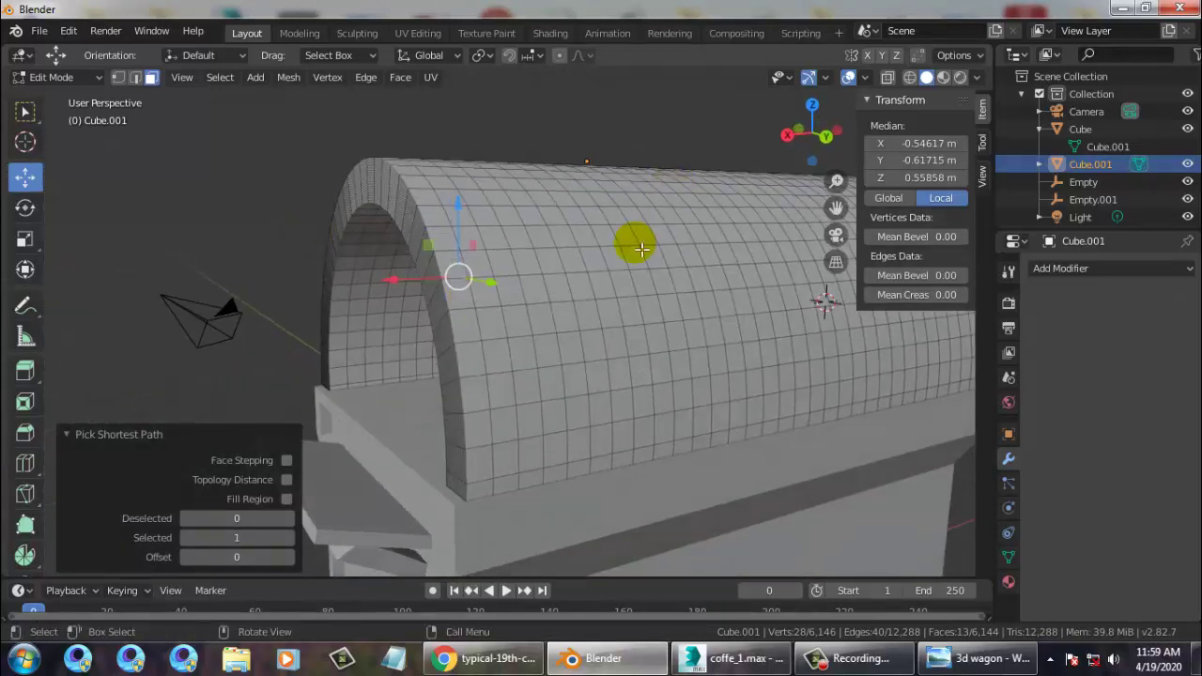
pyautogui.moveTo(636, 244); pyautogui.dragTo(574, 301, button='middle')
pyautogui.keyDown('ctrl'); pyautogui.click(547, 432); pyautogui.keyUp('ctrl')
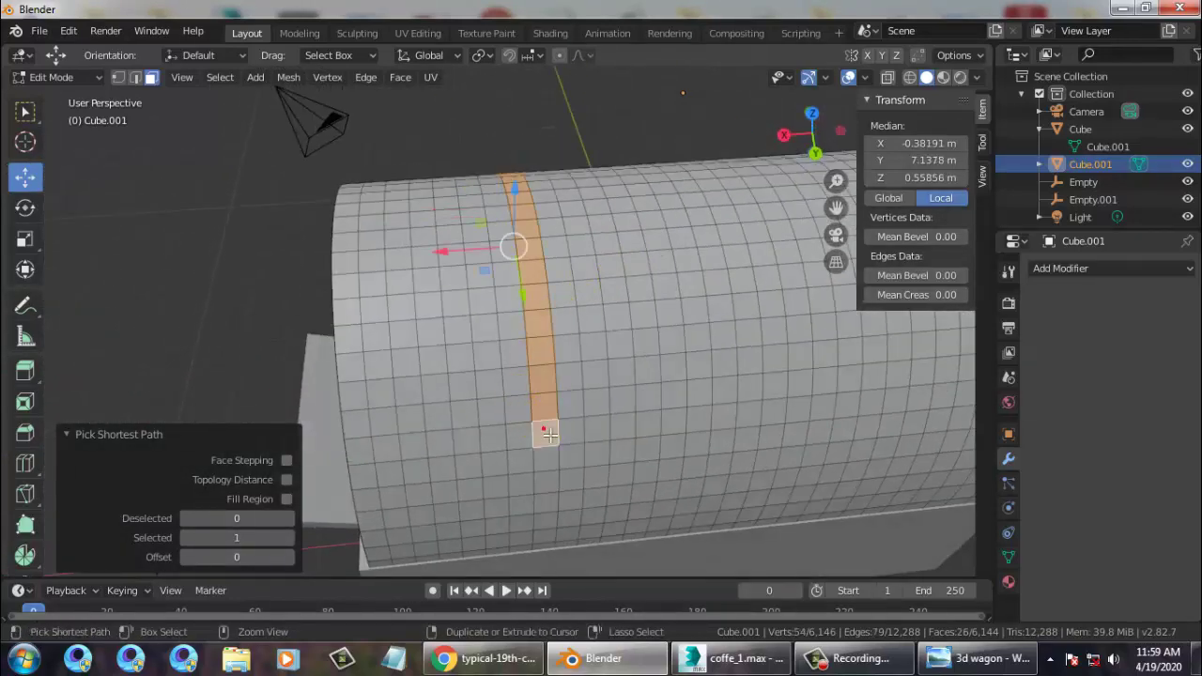
pyautogui.keyDown('ctrl'); pyautogui.click(550, 548); pyautogui.keyUp('ctrl')
pyautogui.moveTo(602, 310); pyautogui.dragTo(550, 497, button='middle')
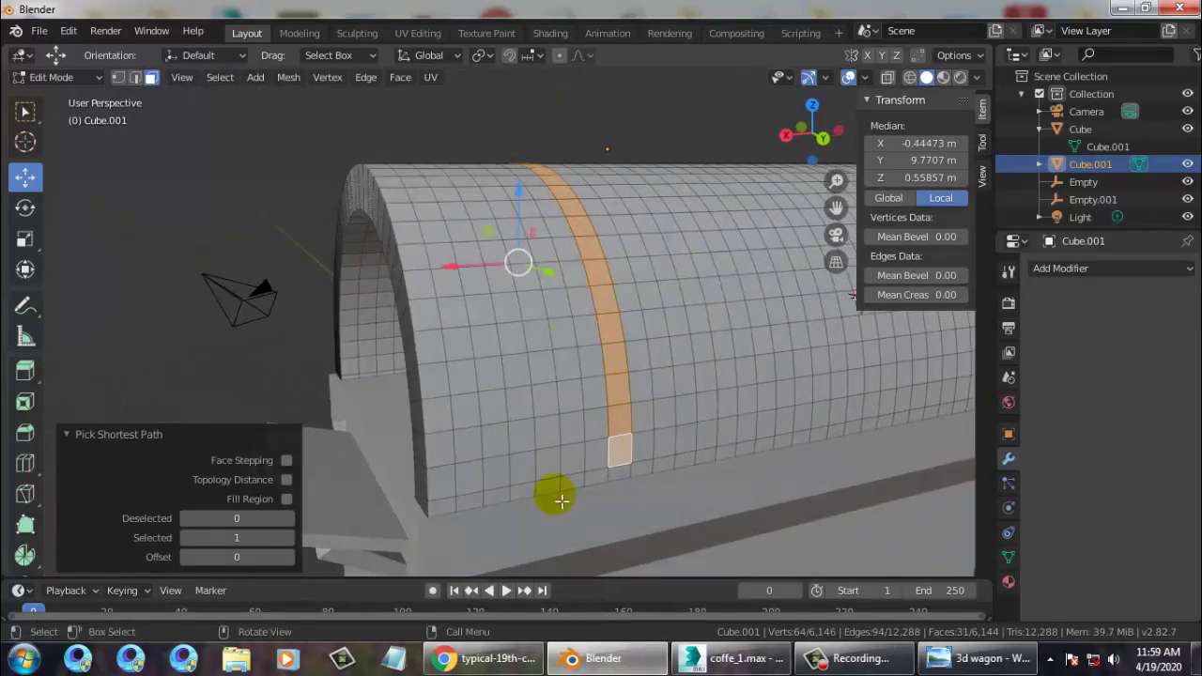
pyautogui.keyDown('ctrl'); pyautogui.click(623, 476); pyautogui.keyUp('ctrl')
pyautogui.moveTo(617, 469); pyautogui.dragTo(611, 252, button='middle')
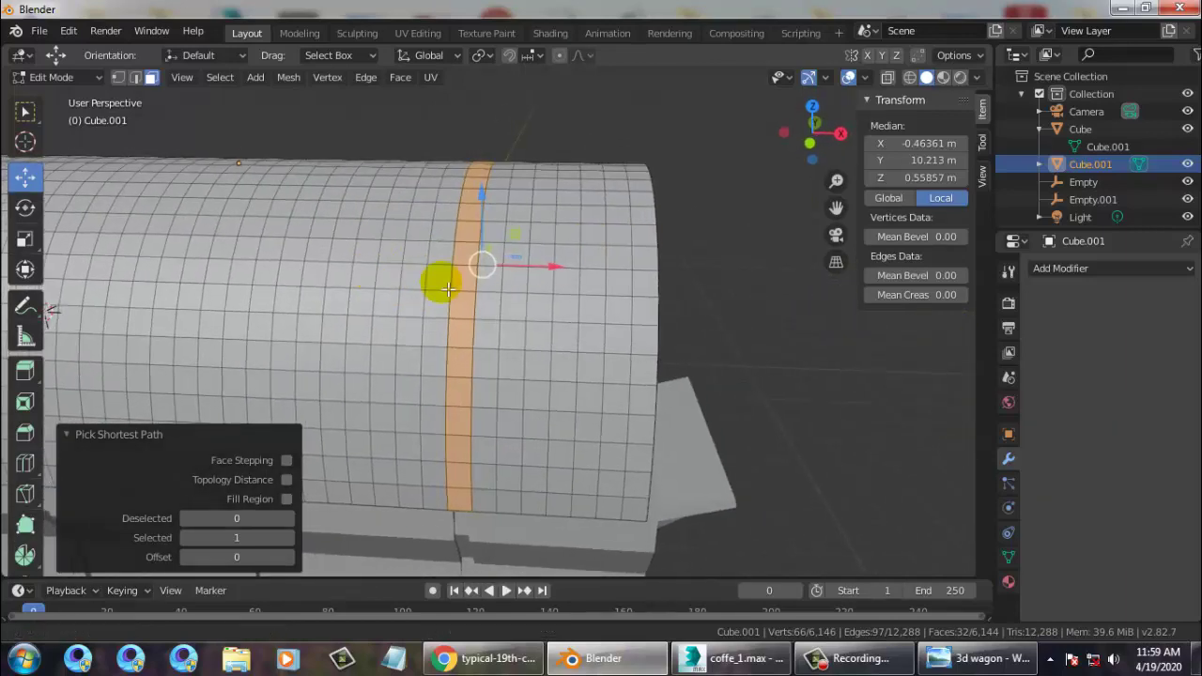
# Add a second full-arch strip of faces to the selection, aligned with the wagon body's middle seam.
pyautogui.moveTo(437, 276); pyautogui.dragTo(498, 416, button='middle')
pyautogui.keyDown('ctrl'); pyautogui.click(485, 473); pyautogui.keyUp('ctrl')
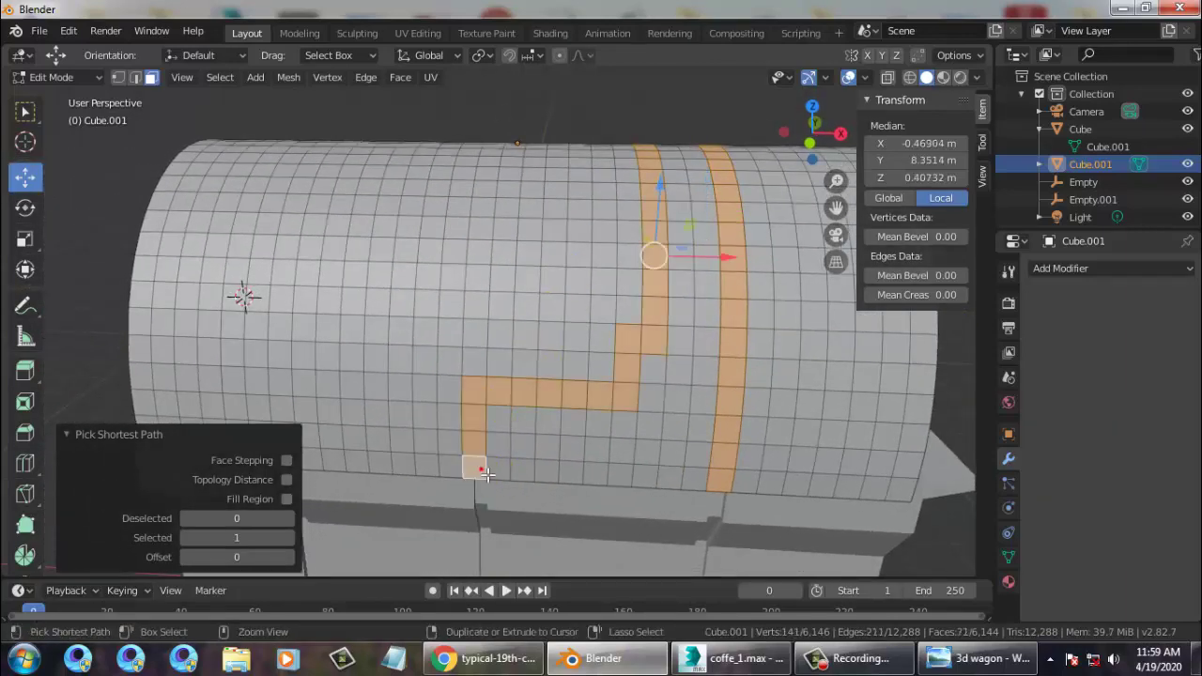
pyautogui.hotkey('ctrl', 'z')
pyautogui.keyDown('shift'); pyautogui.click(478, 469); pyautogui.keyUp('shift')
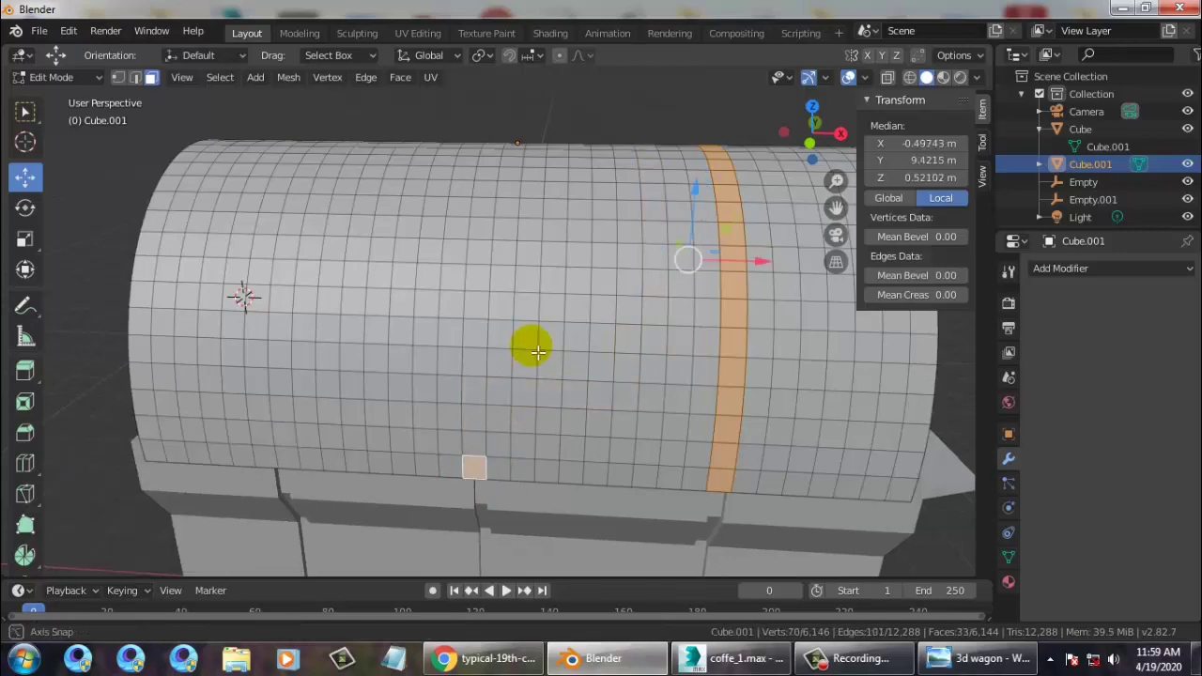
pyautogui.moveTo(534, 344); pyautogui.dragTo(502, 284, button='middle')
pyautogui.keyDown('ctrl'); pyautogui.click(494, 204); pyautogui.keyUp('ctrl')
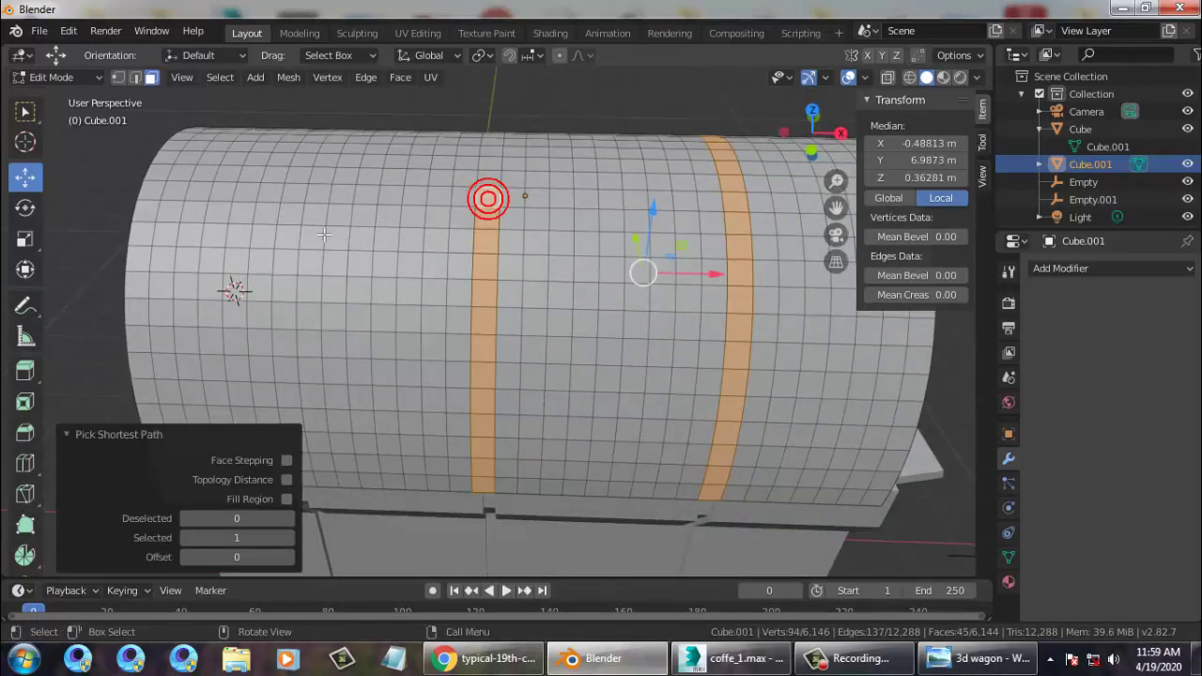
pyautogui.moveTo(491, 196); pyautogui.dragTo(472, 260, button='middle')
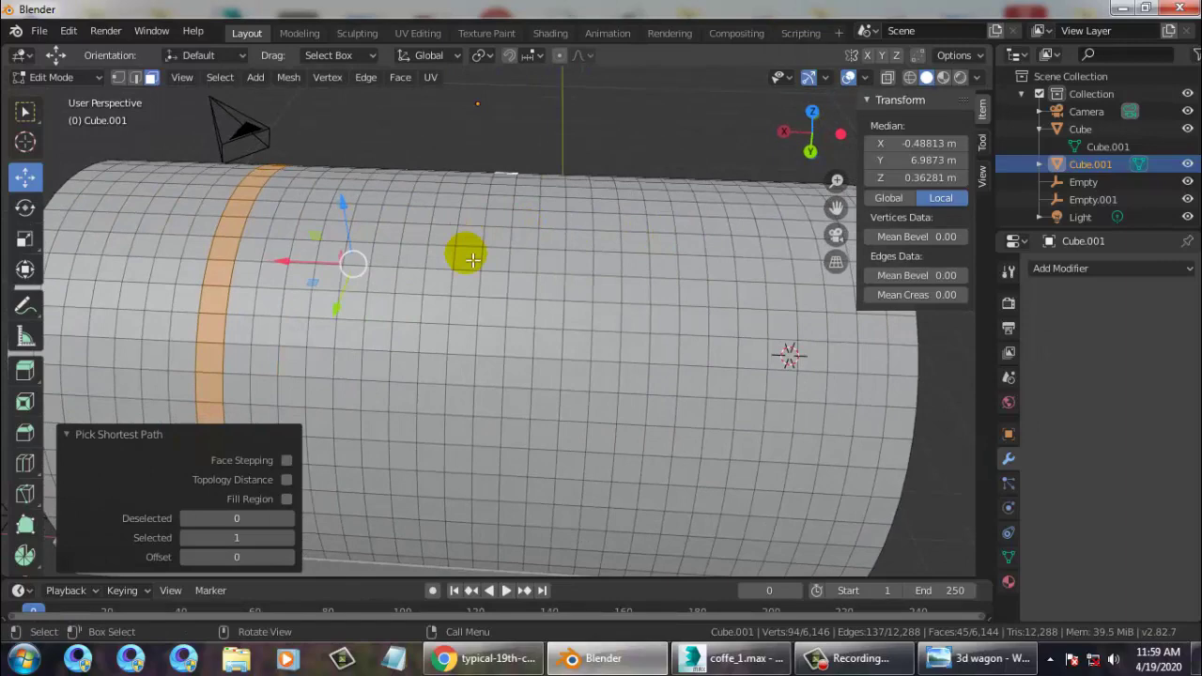
pyautogui.keyDown('ctrl'); pyautogui.click(494, 452); pyautogui.keyUp('ctrl')
pyautogui.moveTo(493, 452); pyautogui.dragTo(602, 408, button='middle')
pyautogui.keyDown('ctrl'); pyautogui.click(502, 489); pyautogui.keyUp('ctrl')
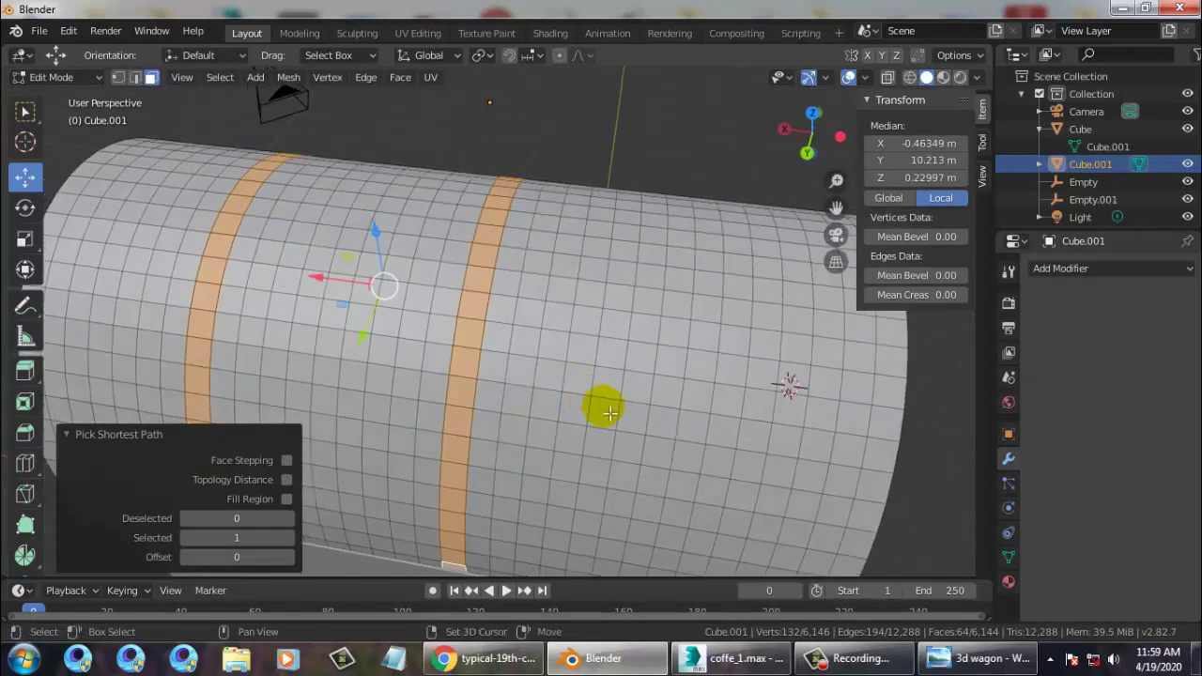
# Add a third full-arch strip of faces to the selection, aligned with the remaining seam of the wagon body.
pyautogui.keyDown('shift'); pyautogui.click(707, 365); pyautogui.keyUp('shift')
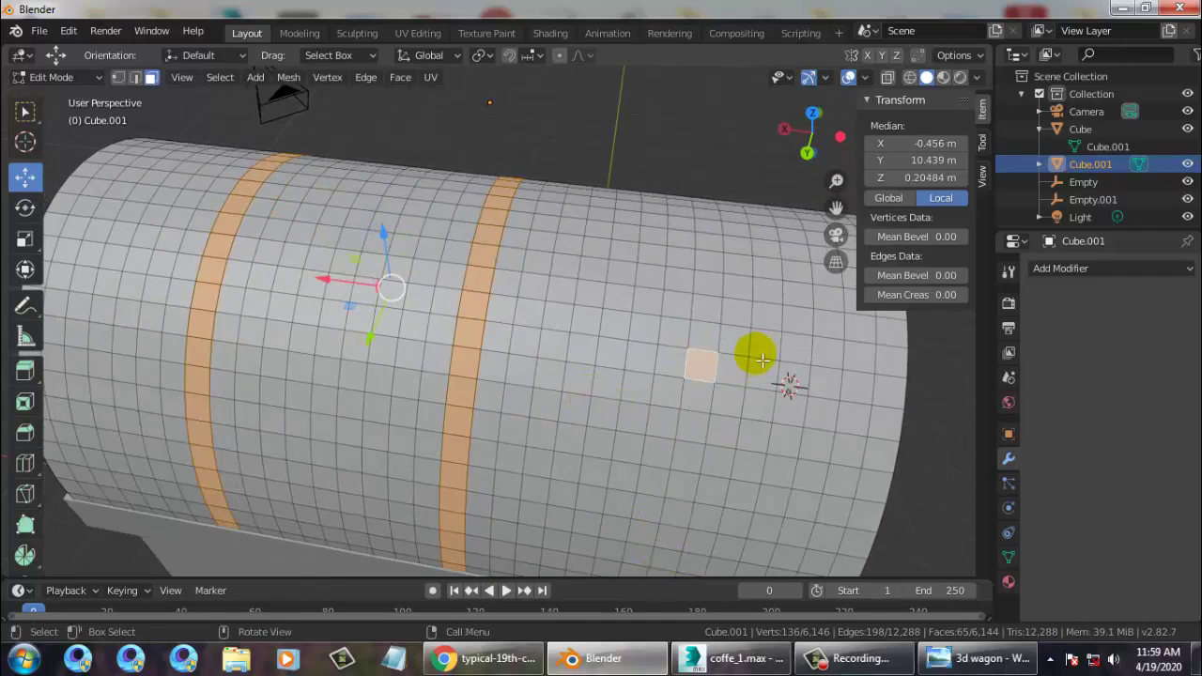
pyautogui.moveTo(757, 348); pyautogui.dragTo(365, 432, button='middle')
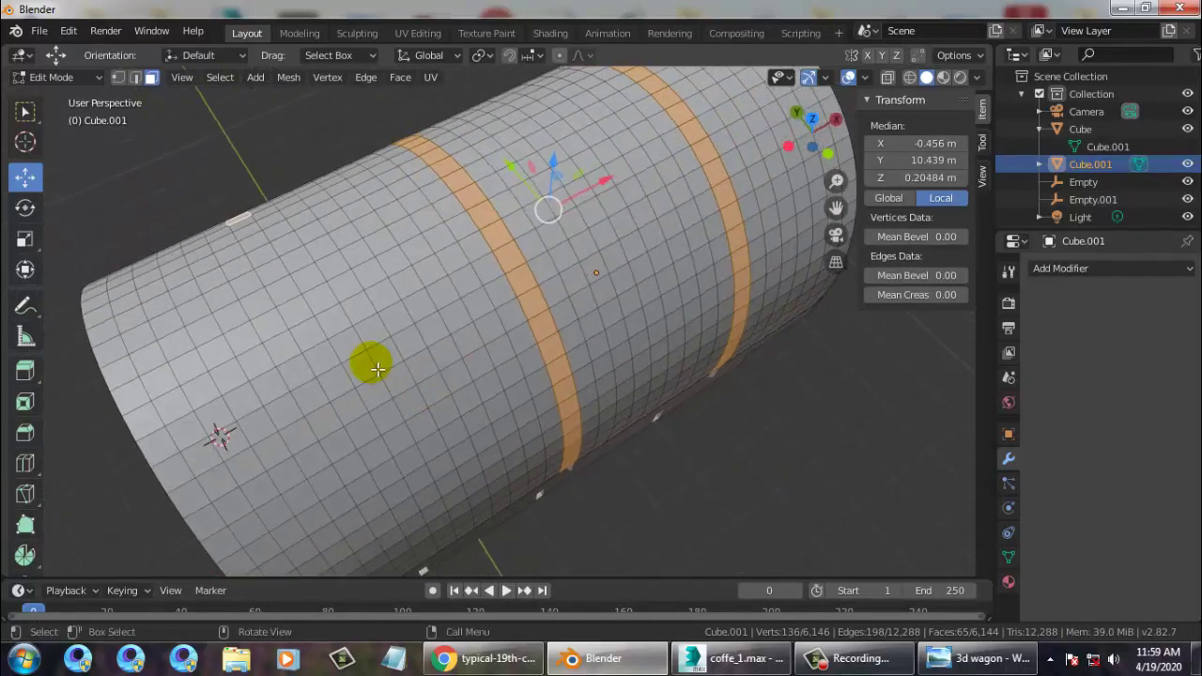
pyautogui.keyDown('ctrl'); pyautogui.click(363, 435); pyautogui.keyUp('ctrl')
pyautogui.moveTo(478, 380); pyautogui.dragTo(322, 523, button='middle')
pyautogui.keyDown('ctrl'); pyautogui.click(348, 483); pyautogui.keyUp('ctrl')
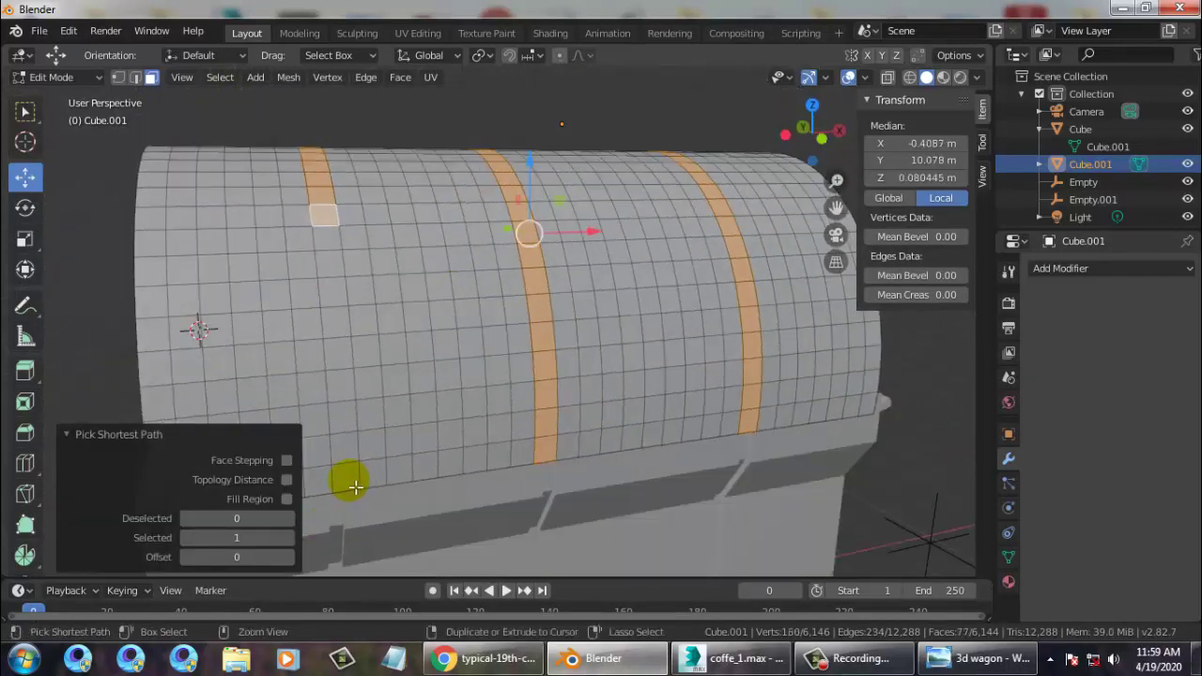
pyautogui.moveTo(391, 293); pyautogui.dragTo(666, 348, button='middle')
pyautogui.scroll(2, 642, 362)
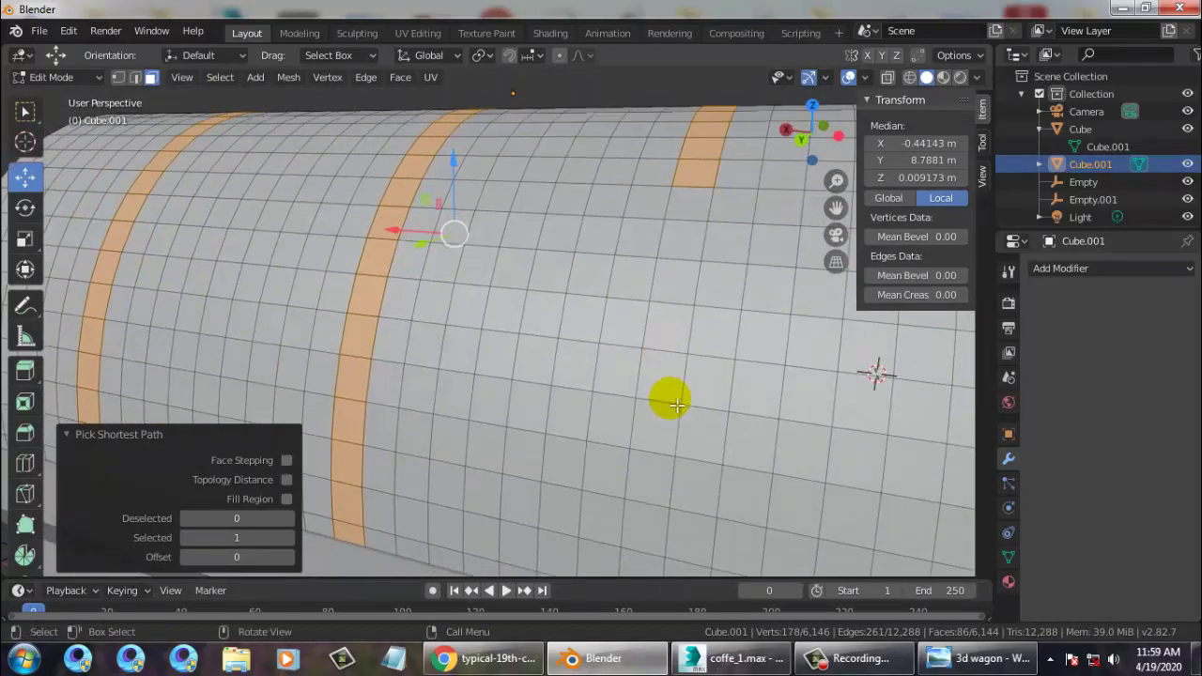
pyautogui.scroll(-3, 669, 399)
pyautogui.moveTo(572, 483); pyautogui.dragTo(311, 376, button='middle')
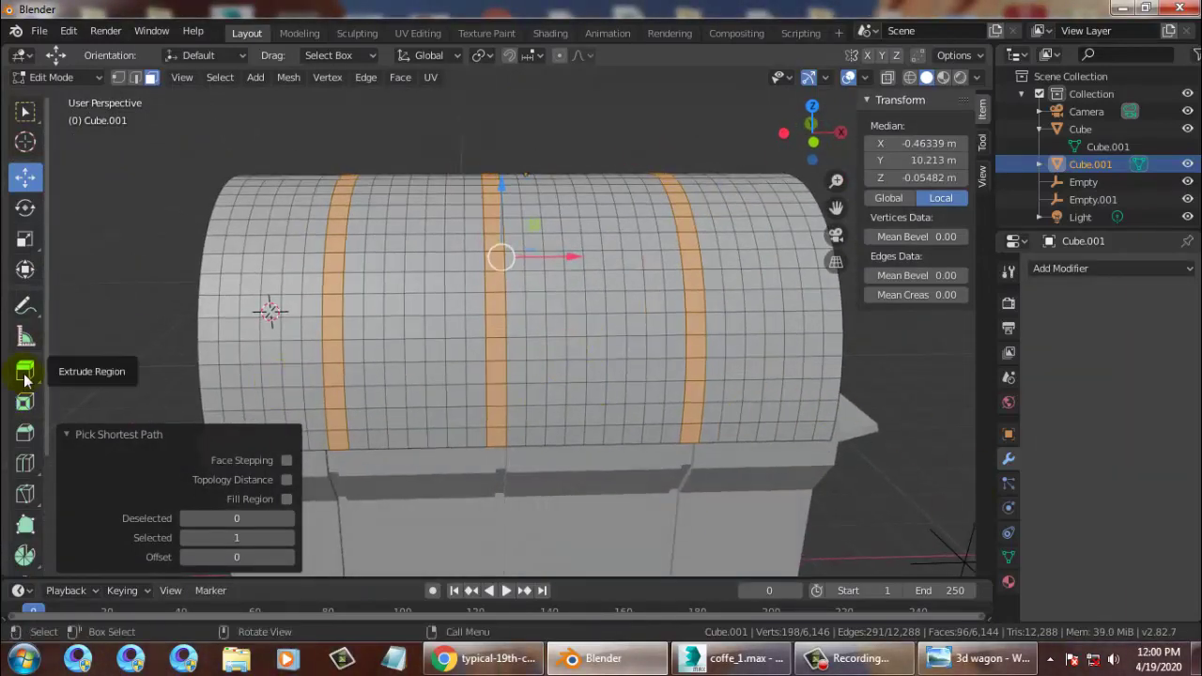
# Try to bevel the three selected face strips with an offset of 0.0045 m.
pyautogui.click(26, 432)
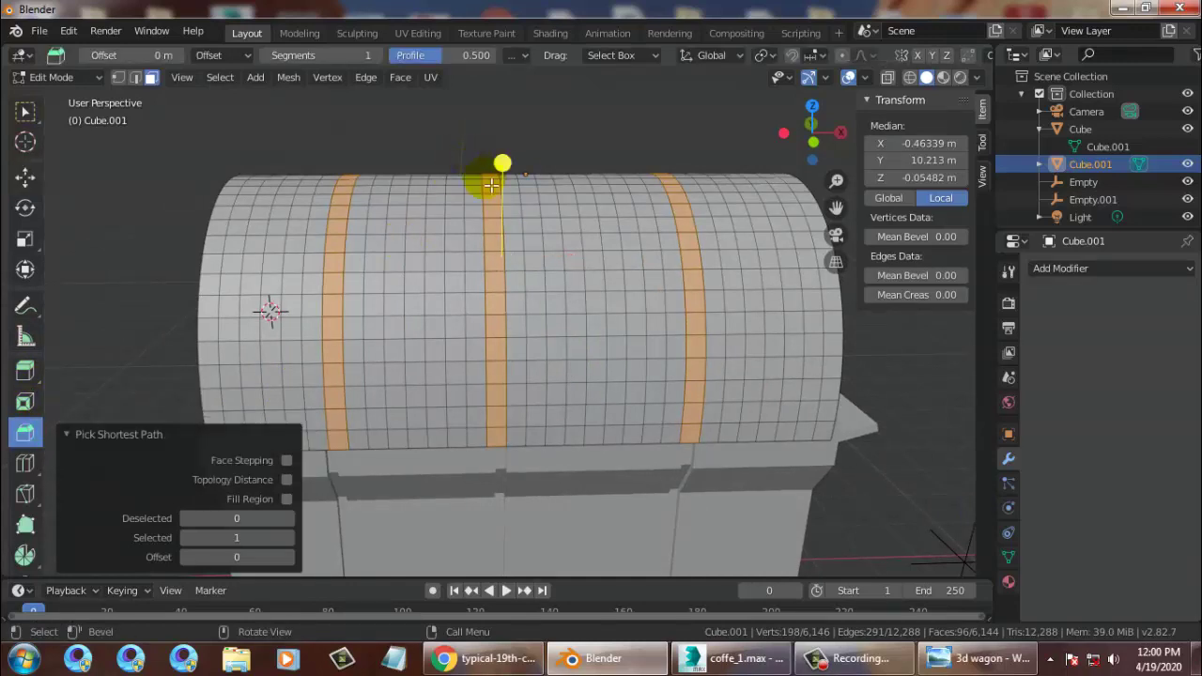
pyautogui.moveTo(507, 173); pyautogui.dragTo(523, 242)
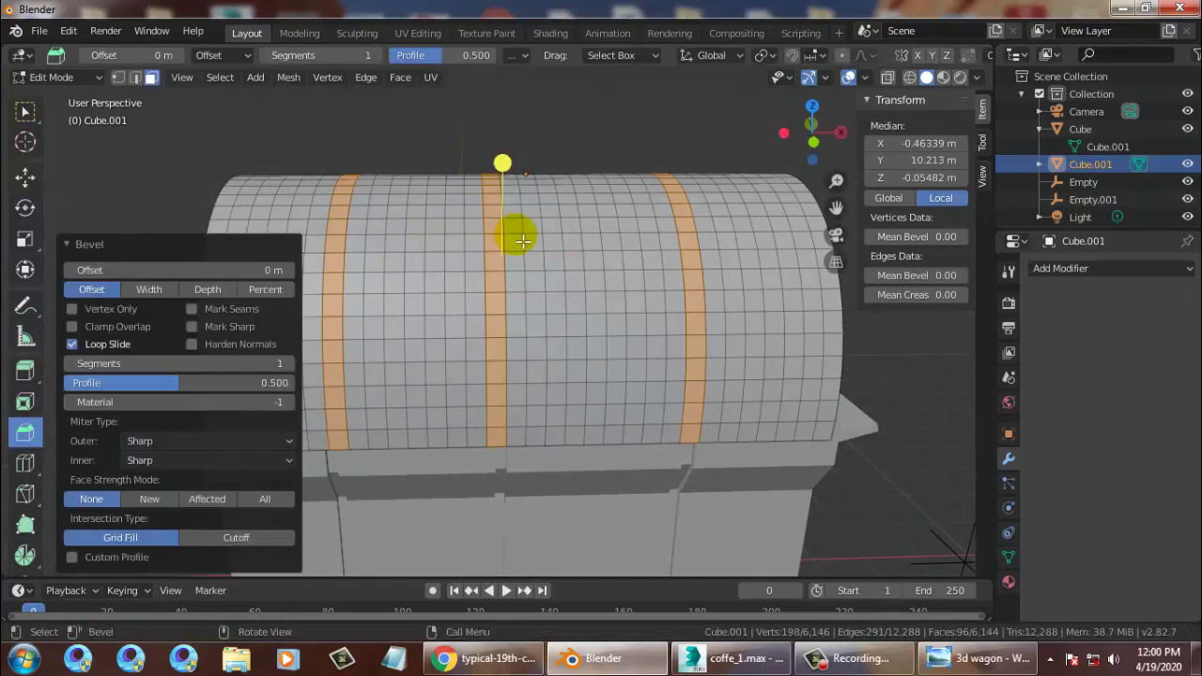
pyautogui.moveTo(511, 166); pyautogui.dragTo(493, 222)
pyautogui.moveTo(504, 166)
pyautogui.mouseDown()
pyautogui.moveTo(510, 101)
pyautogui.moveTo(518, 169)
pyautogui.moveTo(504, 166)
pyautogui.mouseUp()
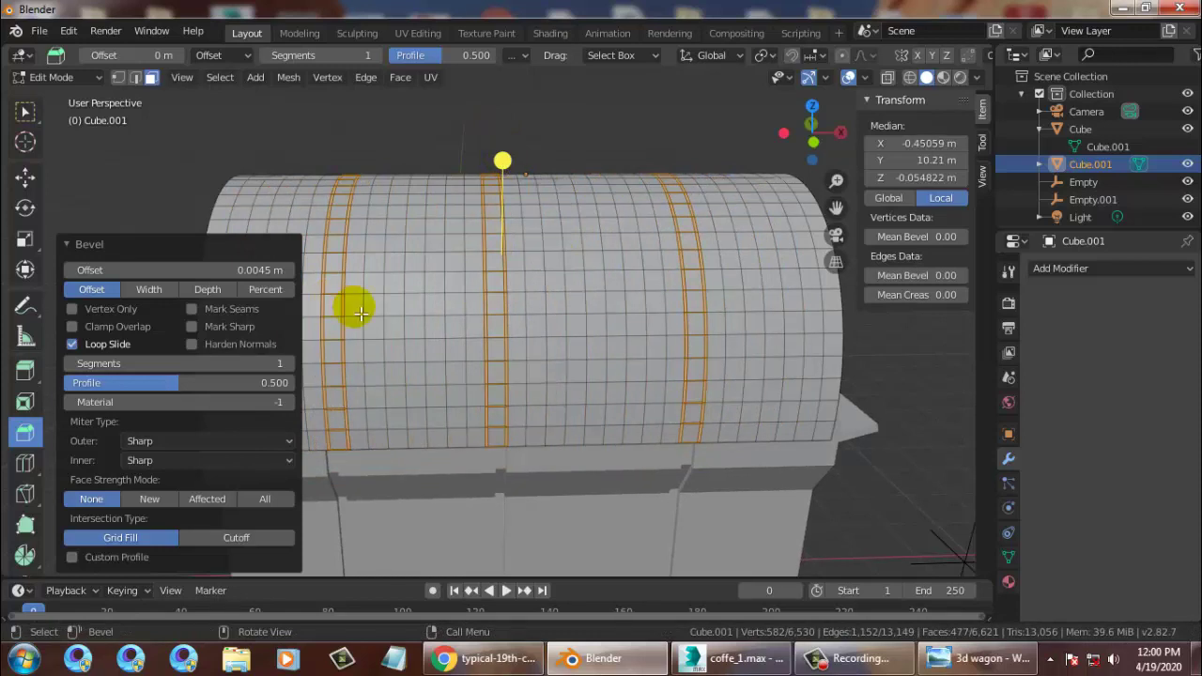
pyautogui.hotkey('ctrl', 'z')
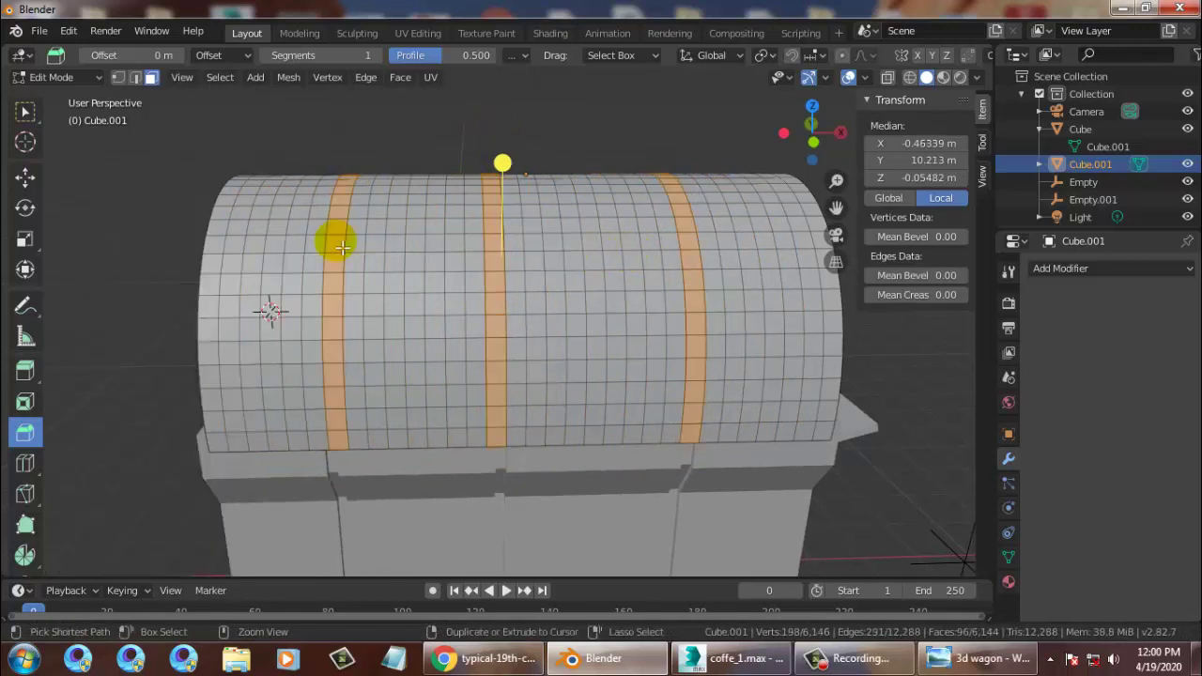
# Extrude the three selected face strips along their normals with an offset of -0.0268 m to form raised bands.
pyautogui.click(25, 369)
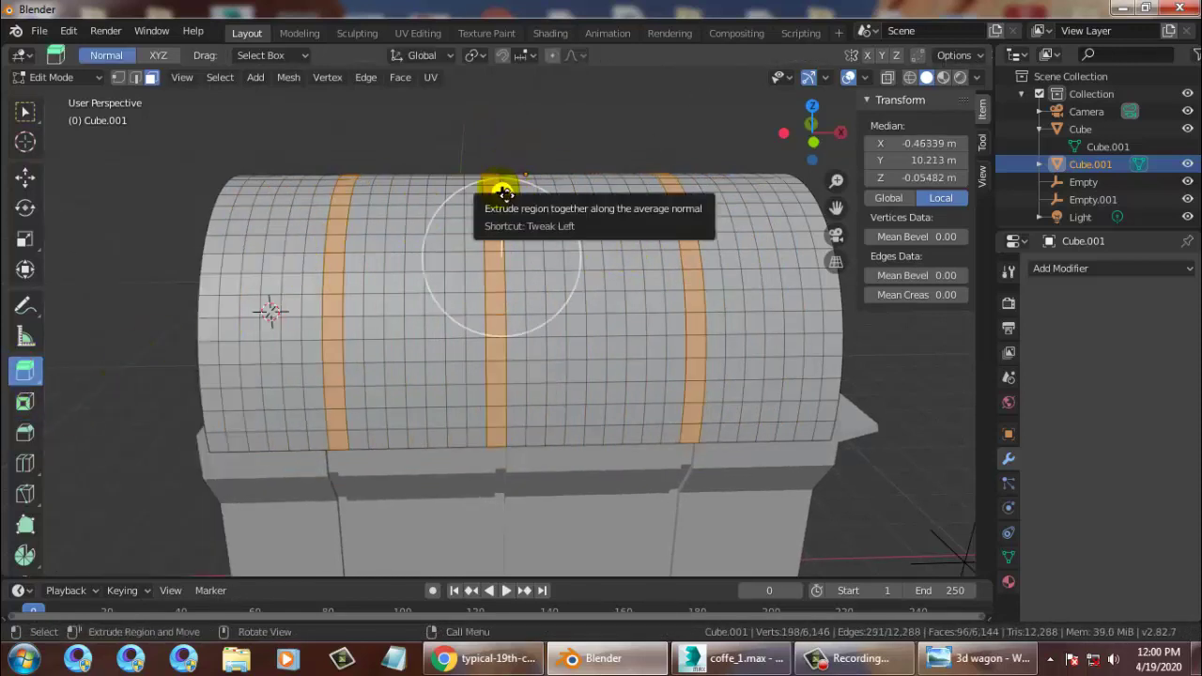
pyautogui.moveTo(22, 376); pyautogui.dragTo(137, 410)
pyautogui.moveTo(486, 169)
pyautogui.mouseDown(button='middle')
pyautogui.moveTo(571, 174)
pyautogui.moveTo(499, 172)
pyautogui.mouseUp(button='middle')
pyautogui.moveTo(498, 172)
pyautogui.mouseDown()
pyautogui.moveTo(491, 150)
pyautogui.moveTo(499, 165)
pyautogui.mouseUp()
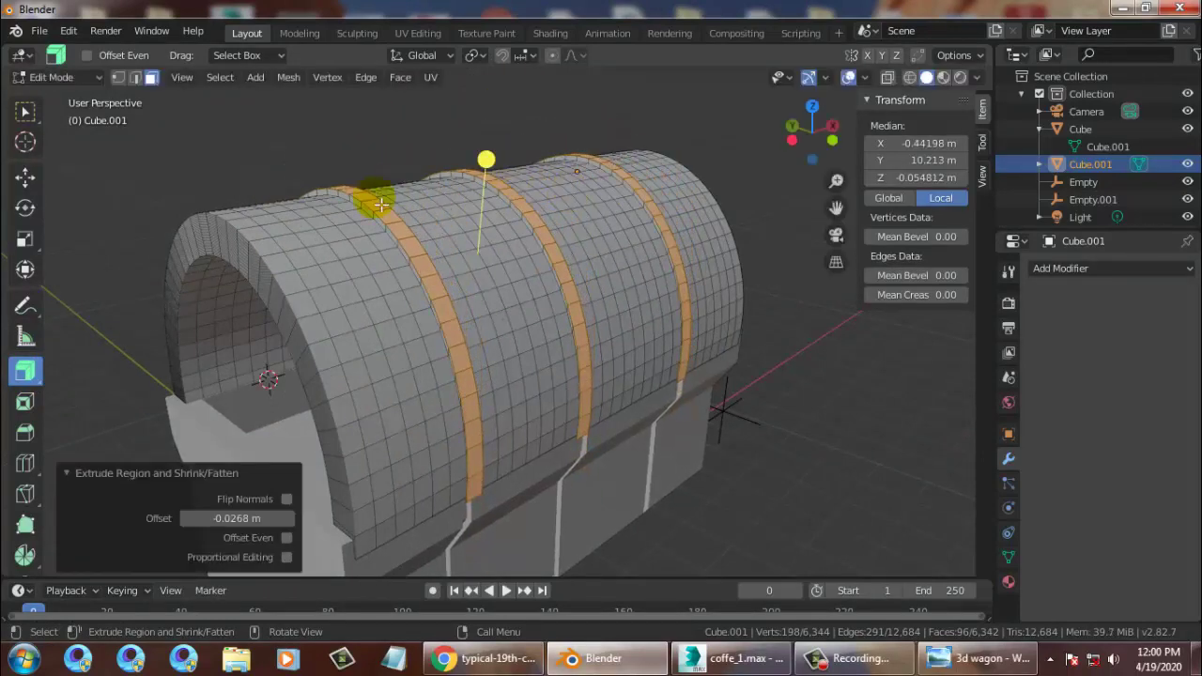
# Switch to edge selection and select the outer edge loop around the front opening of the arched cover.
pyautogui.moveTo(376, 196); pyautogui.dragTo(593, 254, button='middle')
pyautogui.moveTo(510, 236)
pyautogui.mouseDown(button='middle')
pyautogui.moveTo(652, 244)
pyautogui.moveTo(611, 225)
pyautogui.moveTo(636, 280)
pyautogui.moveTo(698, 287)
pyautogui.moveTo(526, 240)
pyautogui.mouseUp(button='middle')
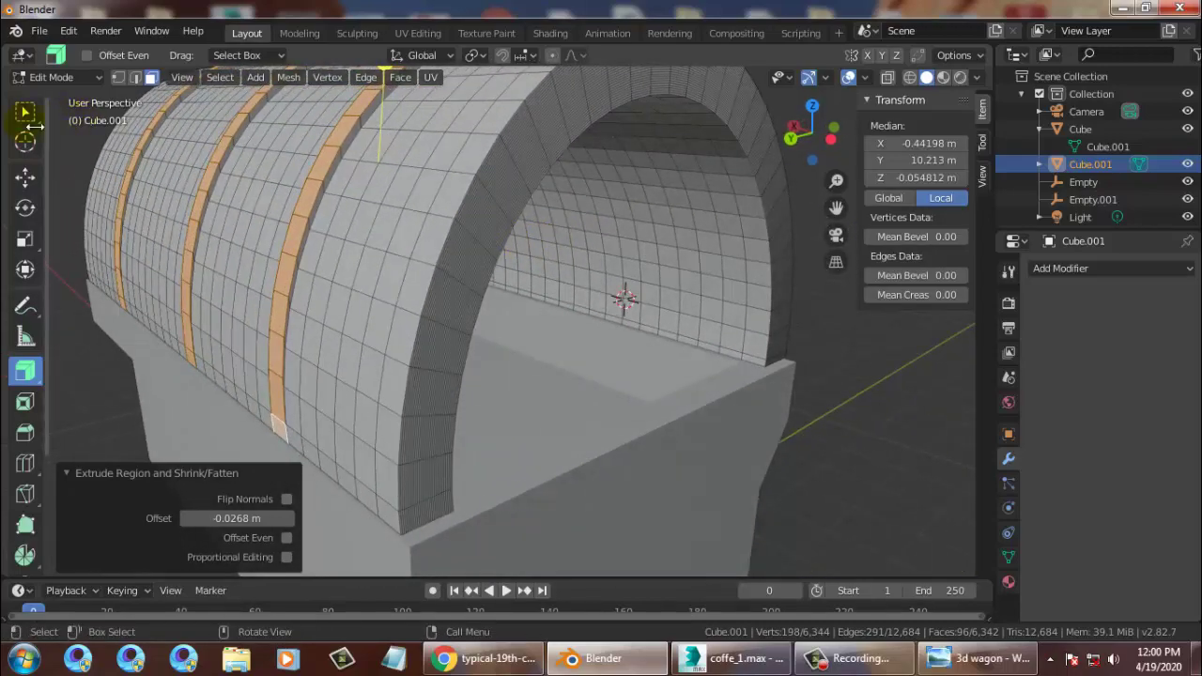
pyautogui.click(134, 77)
pyautogui.click(398, 522)
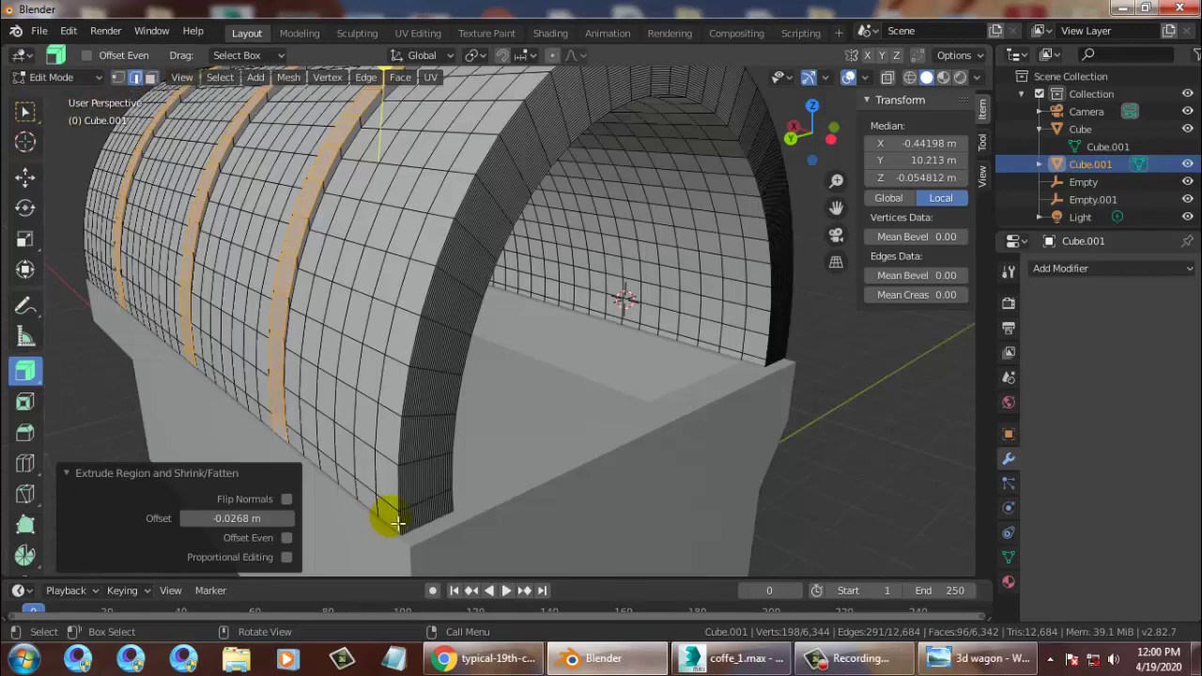
pyautogui.keyDown('alt'); pyautogui.click(431, 302); pyautogui.keyUp('alt')
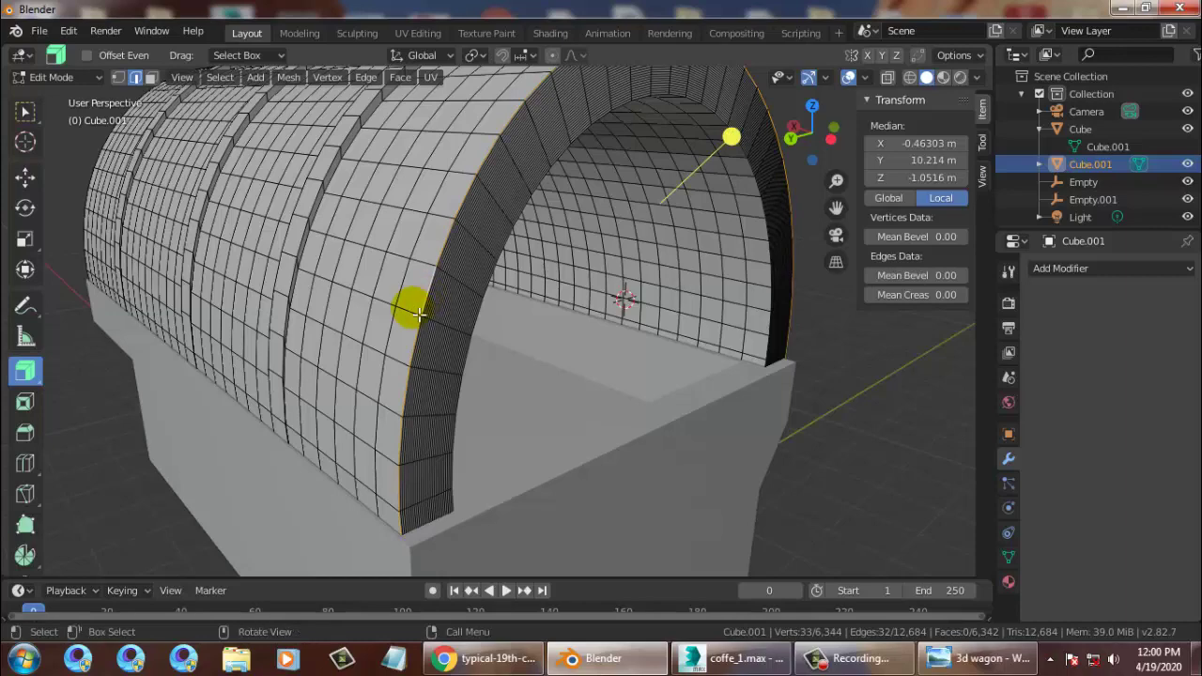
pyautogui.scroll(2, 456, 373)
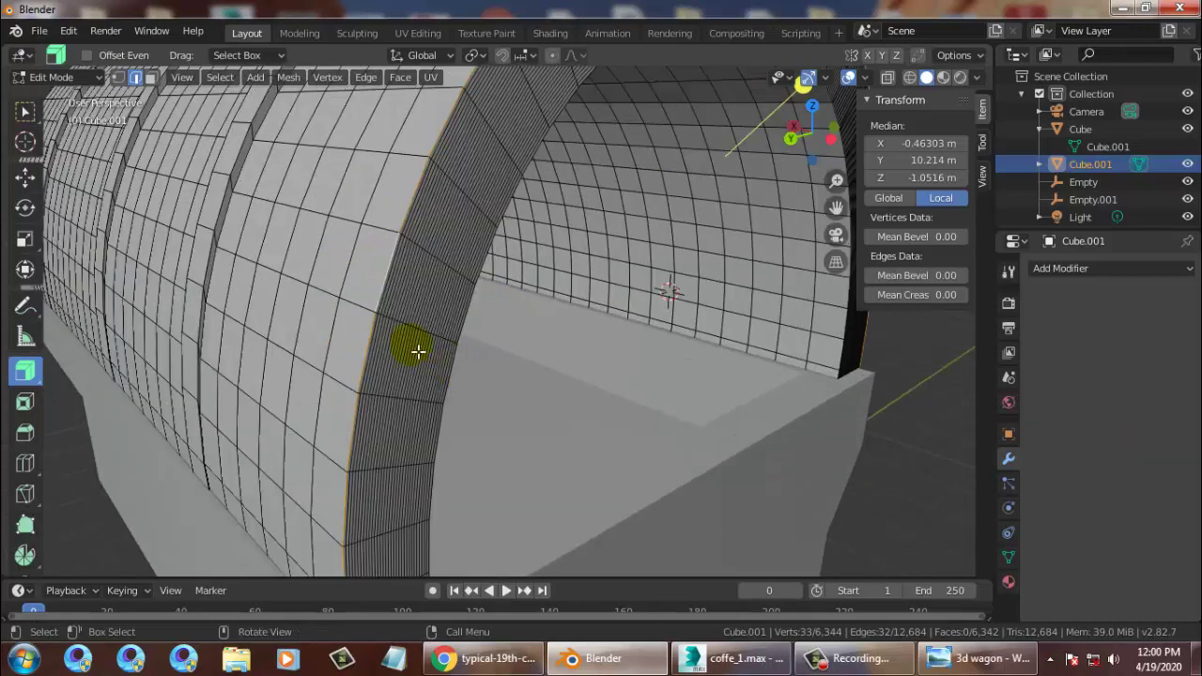
pyautogui.scroll(-1, 287, 279)
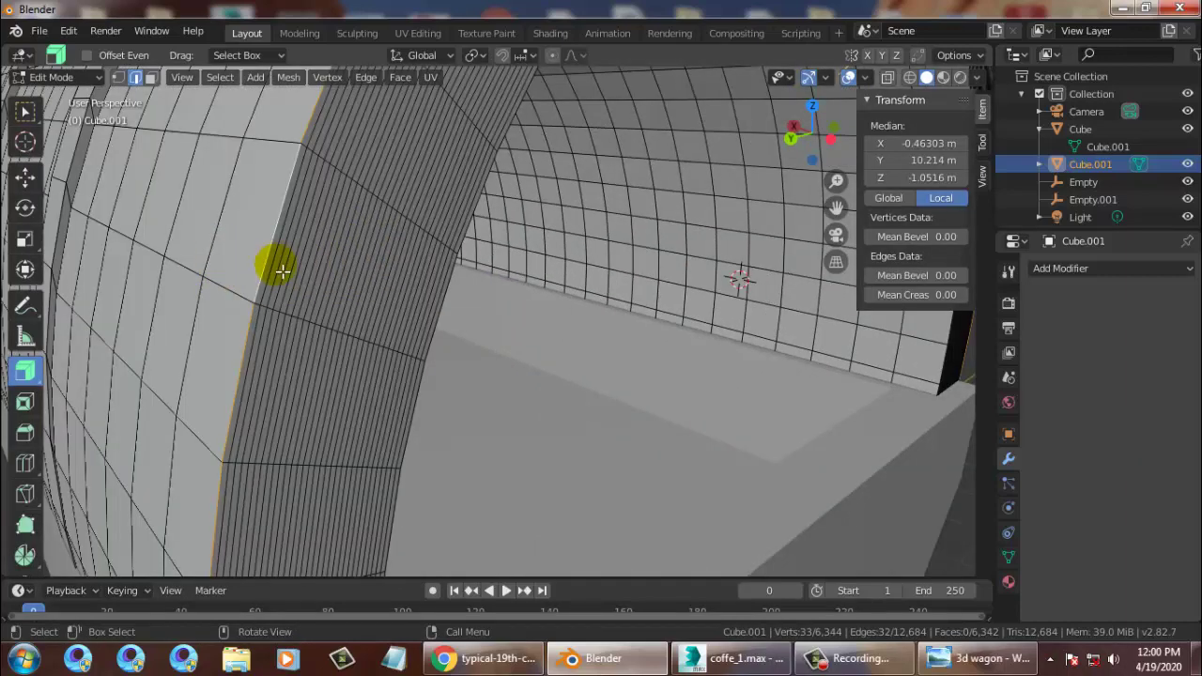
# Try to delete the first edge loop inside the outer rim of the cover's front face.
pyautogui.click(327, 240)
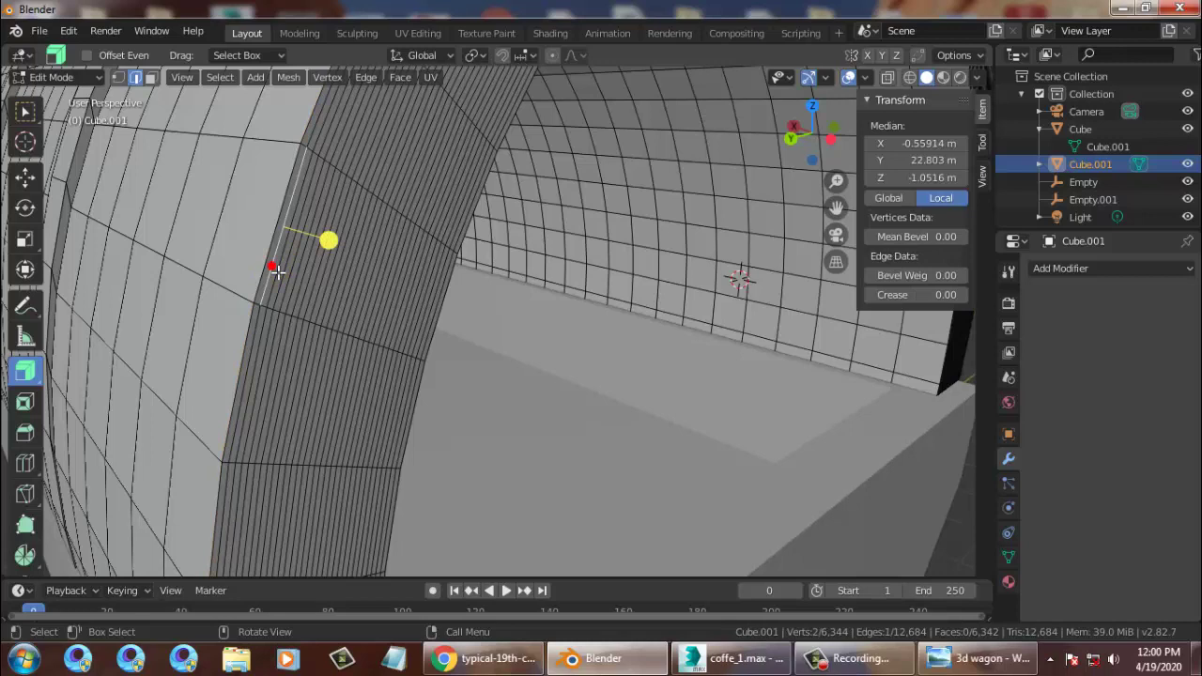
pyautogui.keyDown('alt'); pyautogui.click(259, 328); pyautogui.keyUp('alt')
pyautogui.click(257, 327)
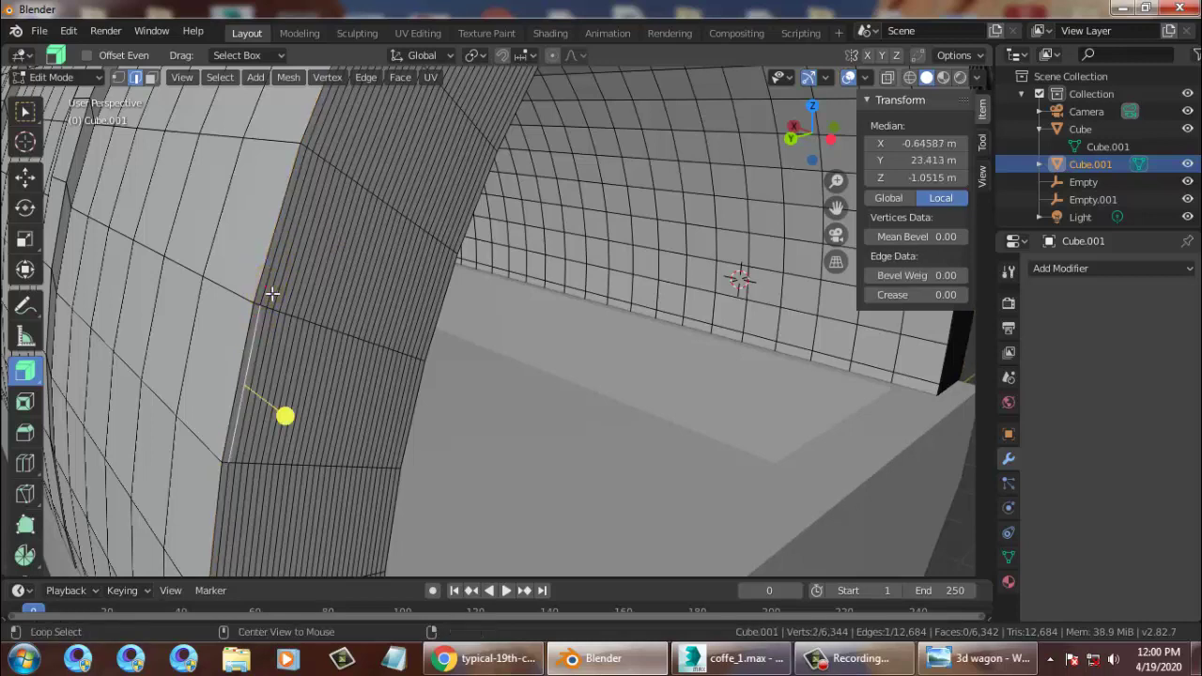
pyautogui.keyDown('alt'); pyautogui.click(271, 292); pyautogui.keyUp('alt')
pyautogui.rightClick(266, 294)
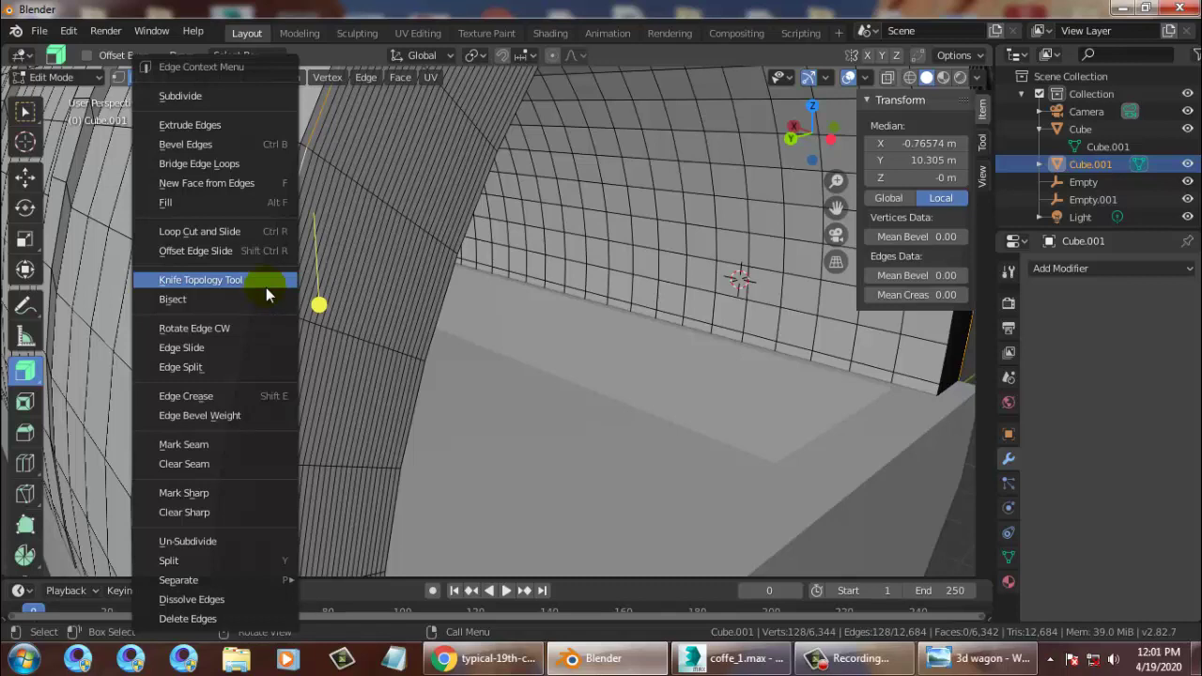
pyautogui.click(187, 619)
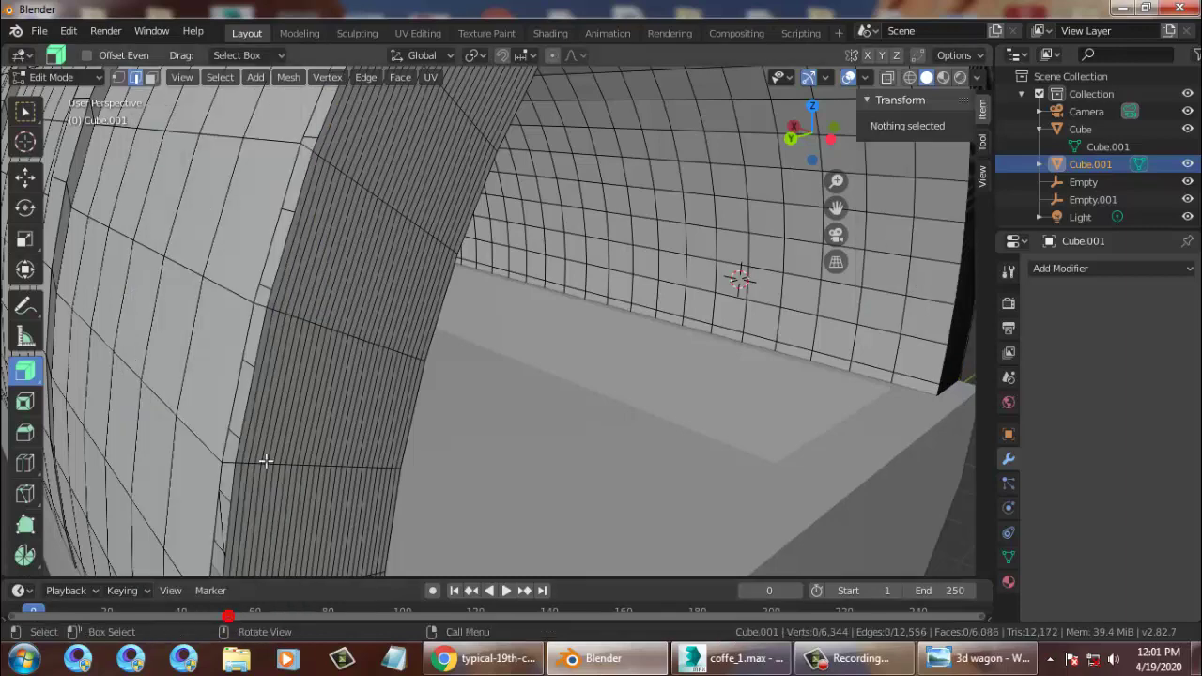
pyautogui.hotkey('ctrl', 'z')
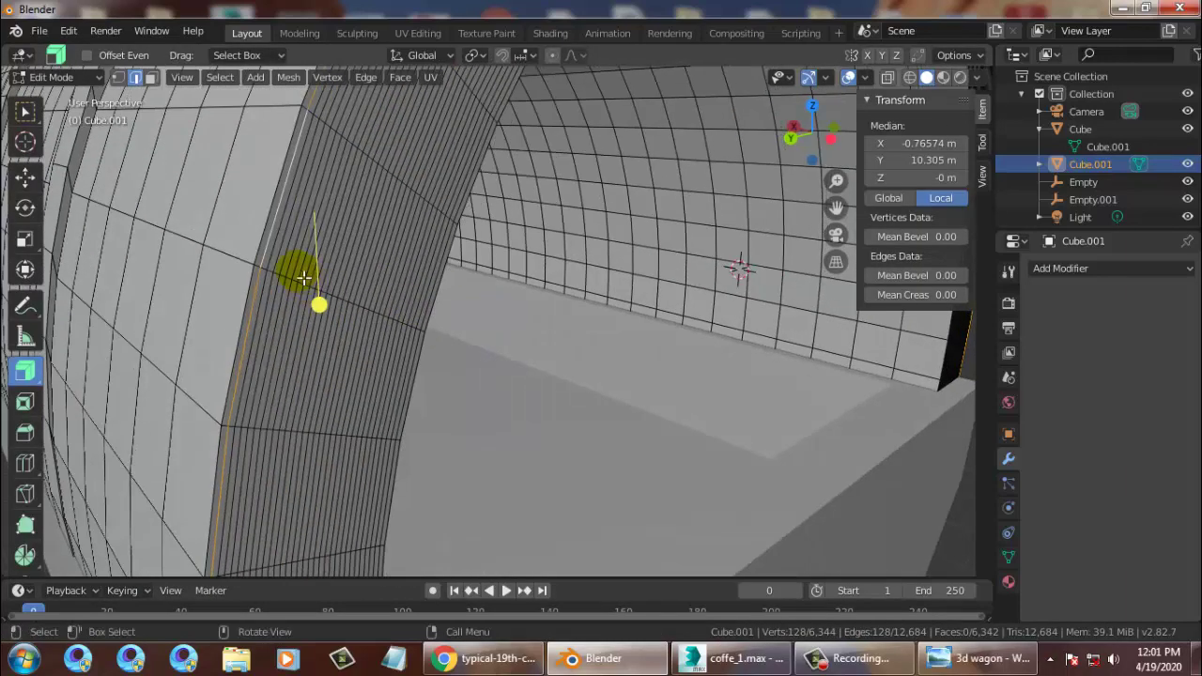
# Try to delete an edge loop several rows in from the outer rim on the cover's front face.
pyautogui.click(304, 277)
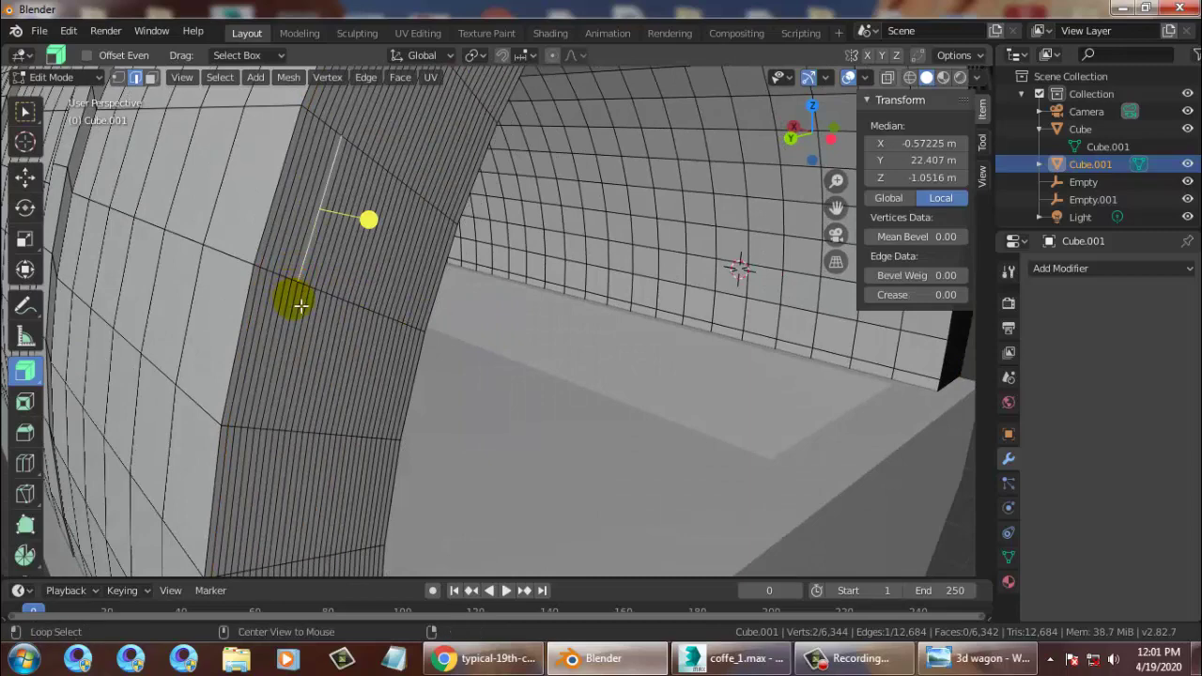
pyautogui.keyDown('alt'); pyautogui.click(301, 305); pyautogui.keyUp('alt')
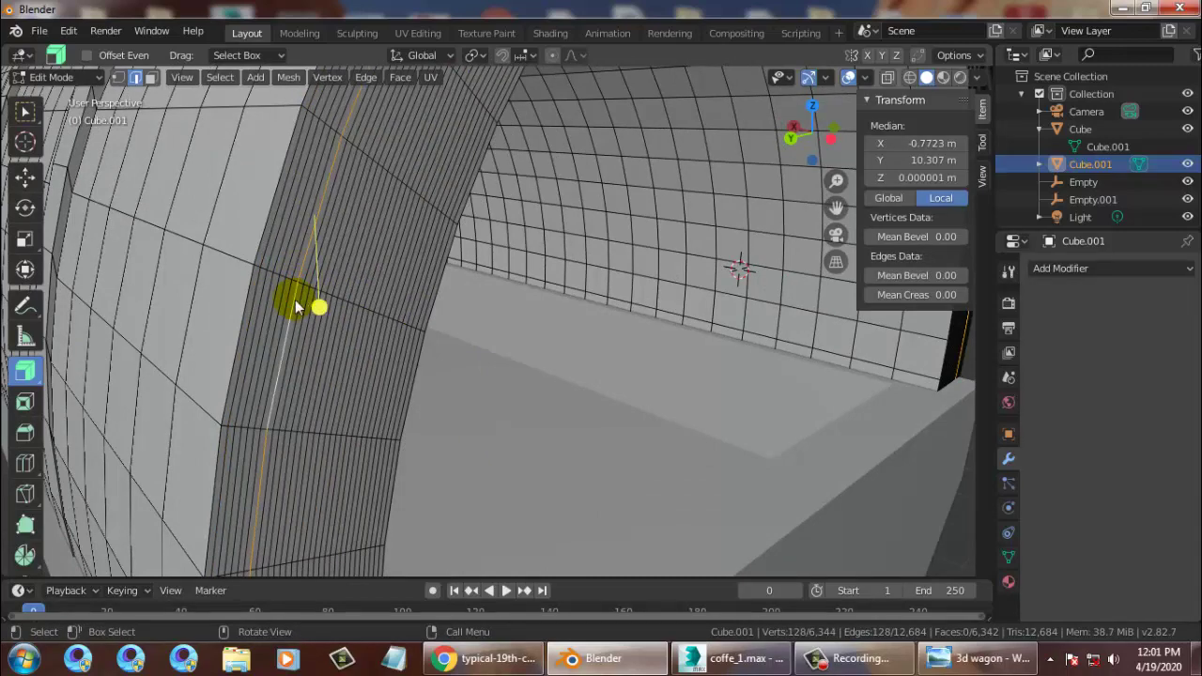
pyautogui.press('x')
pyautogui.click(263, 279)
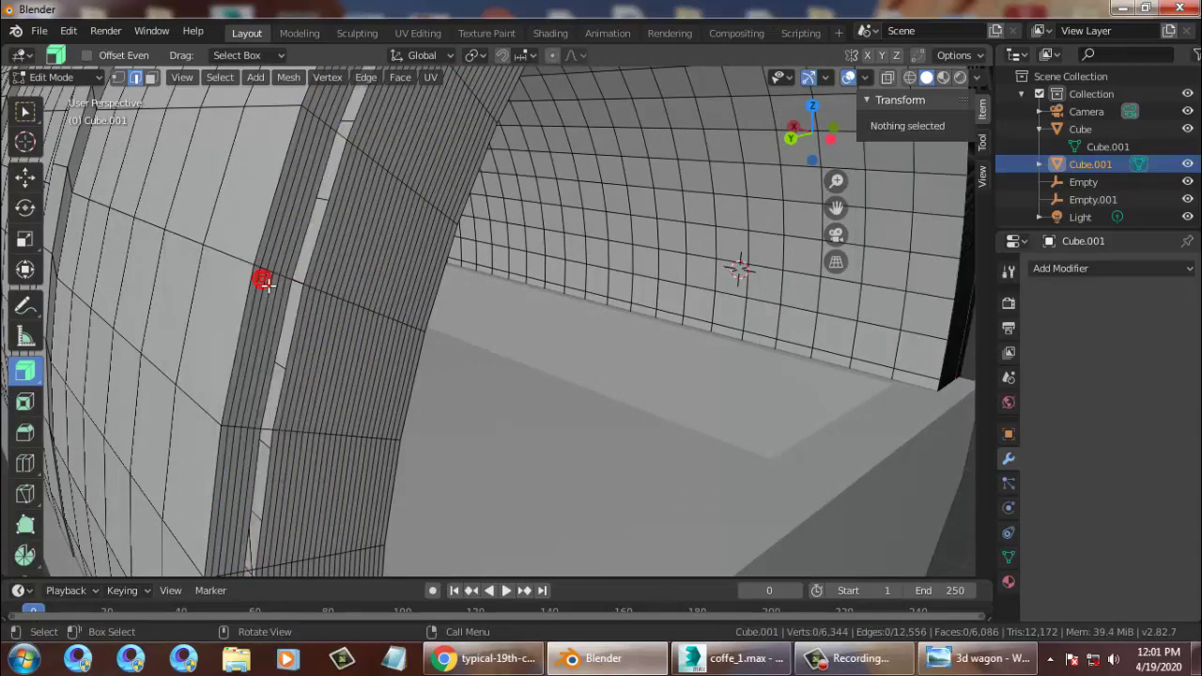
pyautogui.moveTo(332, 295); pyautogui.dragTo(420, 269, button='middle')
pyautogui.hotkey('ctrl', 'z')
# Dissolve the fourth edge loop in from the outer rim on the cover's front face.
pyautogui.click(409, 268)
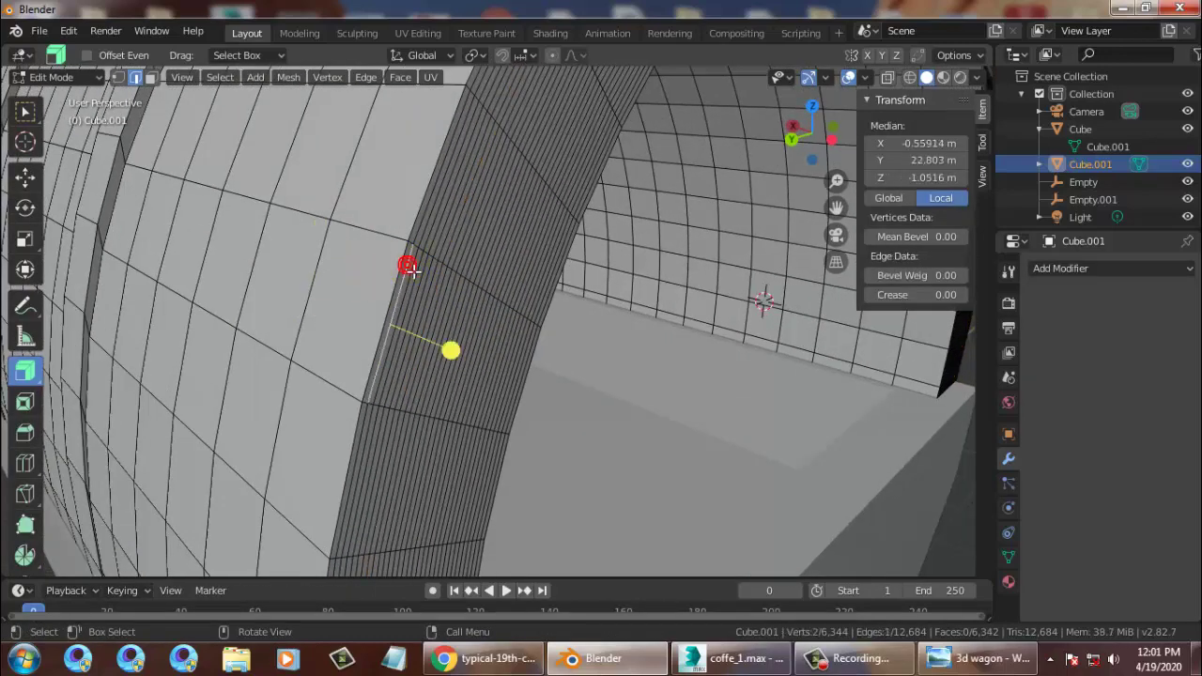
pyautogui.keyDown('alt'); pyautogui.click(439, 251); pyautogui.keyUp('alt')
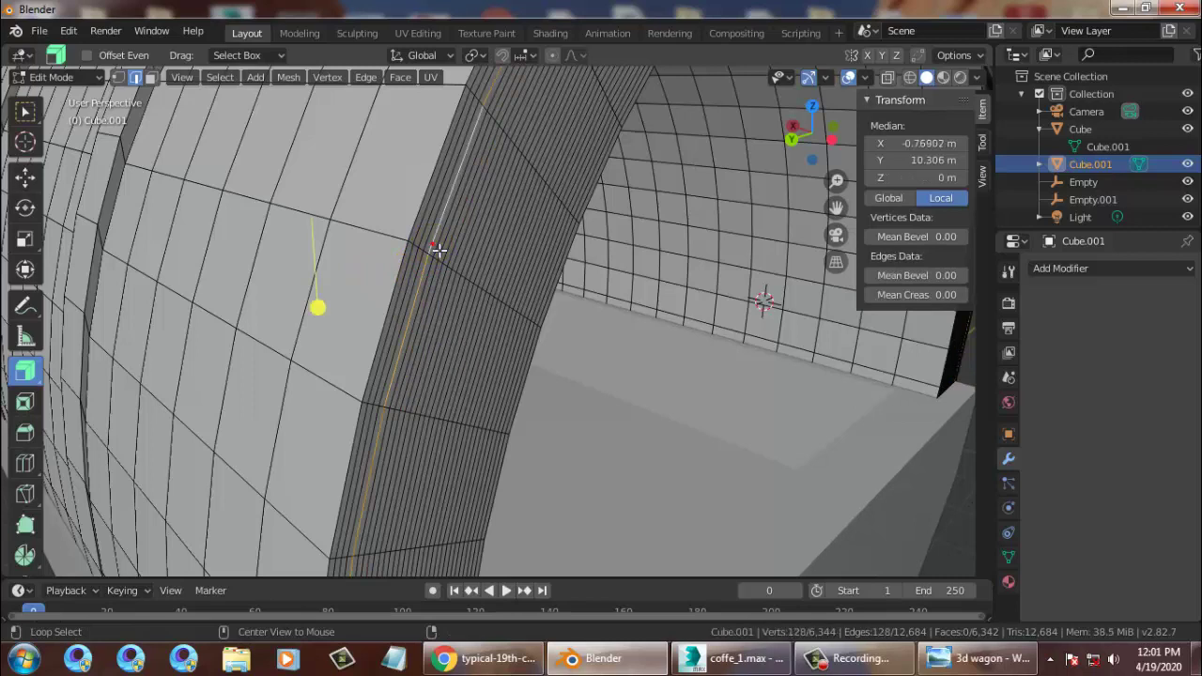
pyautogui.hotkey('ctrl', 'e')
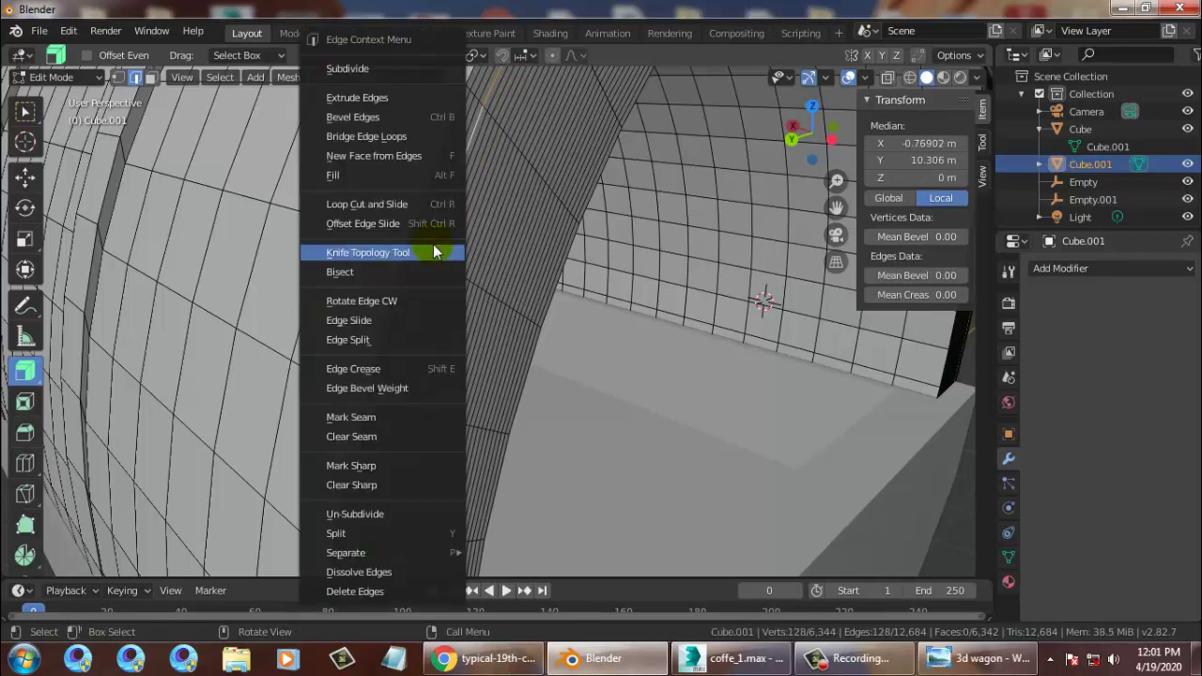
pyautogui.click(434, 252)
pyautogui.press('x')
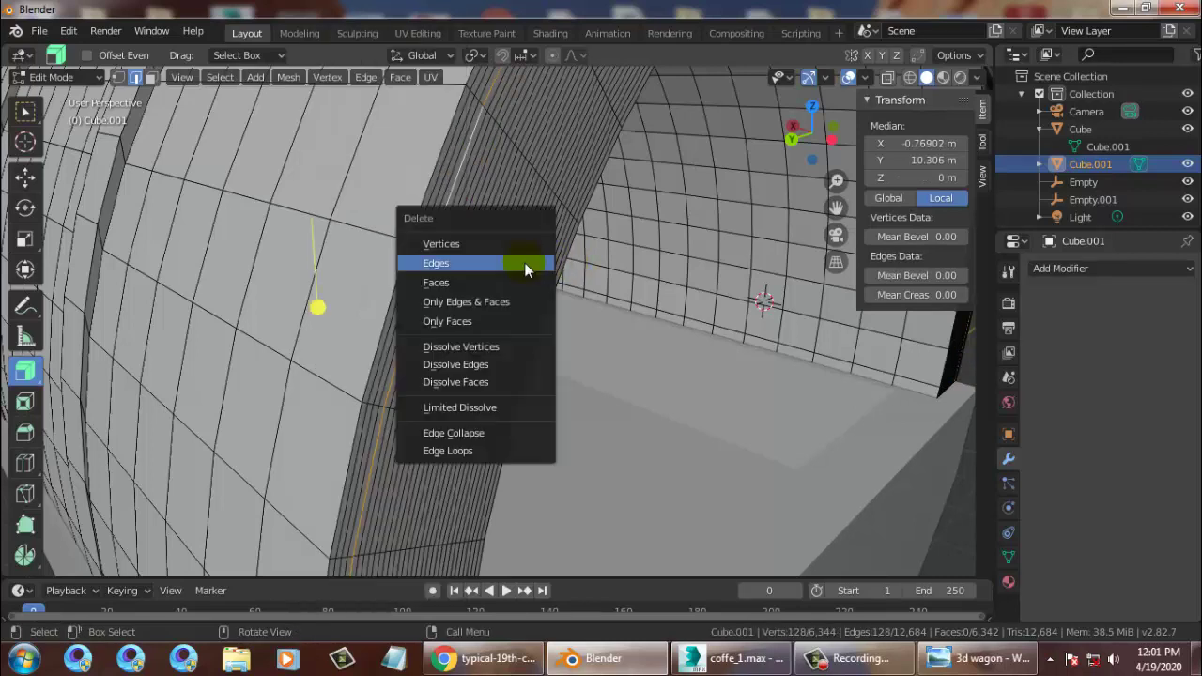
pyautogui.click(487, 365)
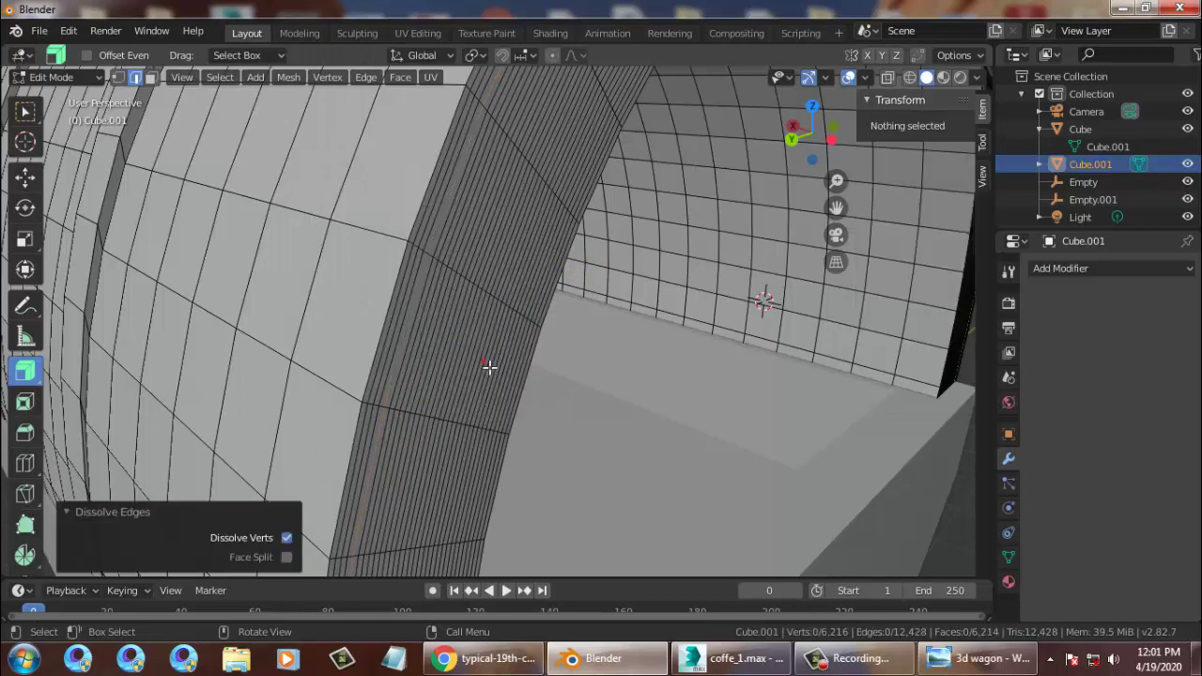
# Dissolve the third edge loop in from the outer rim on the cover's front face.
pyautogui.click(440, 228)
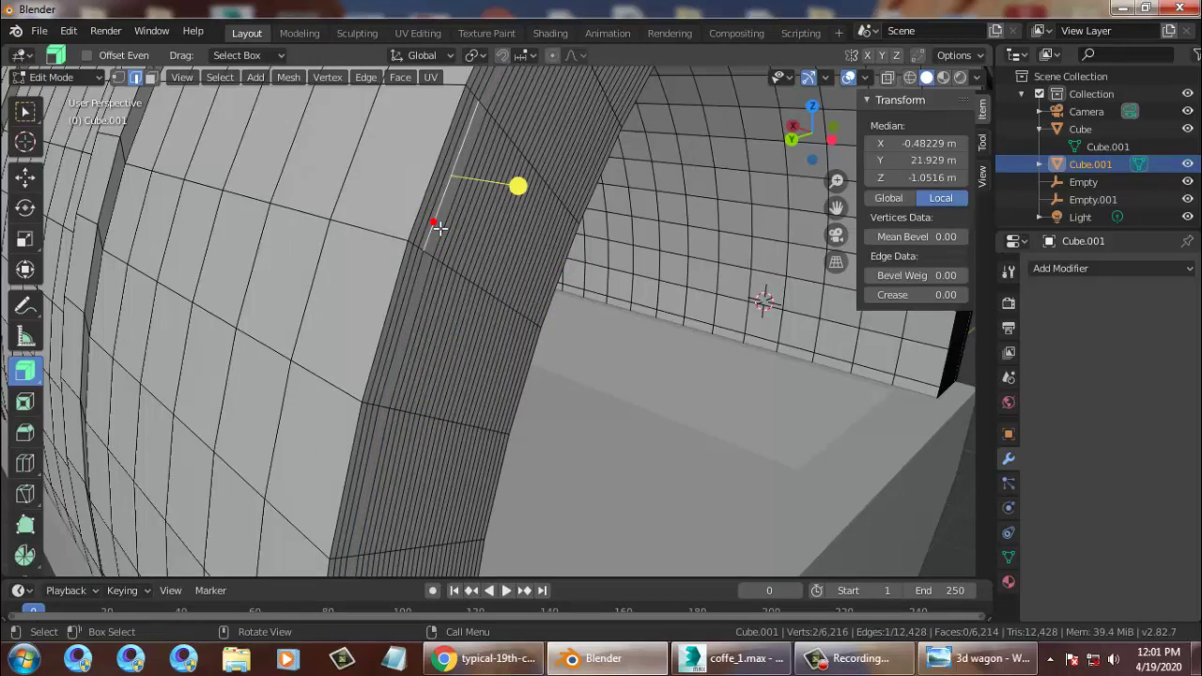
pyautogui.keyDown('alt'); pyautogui.click(426, 277); pyautogui.keyUp('alt')
pyautogui.press('x')
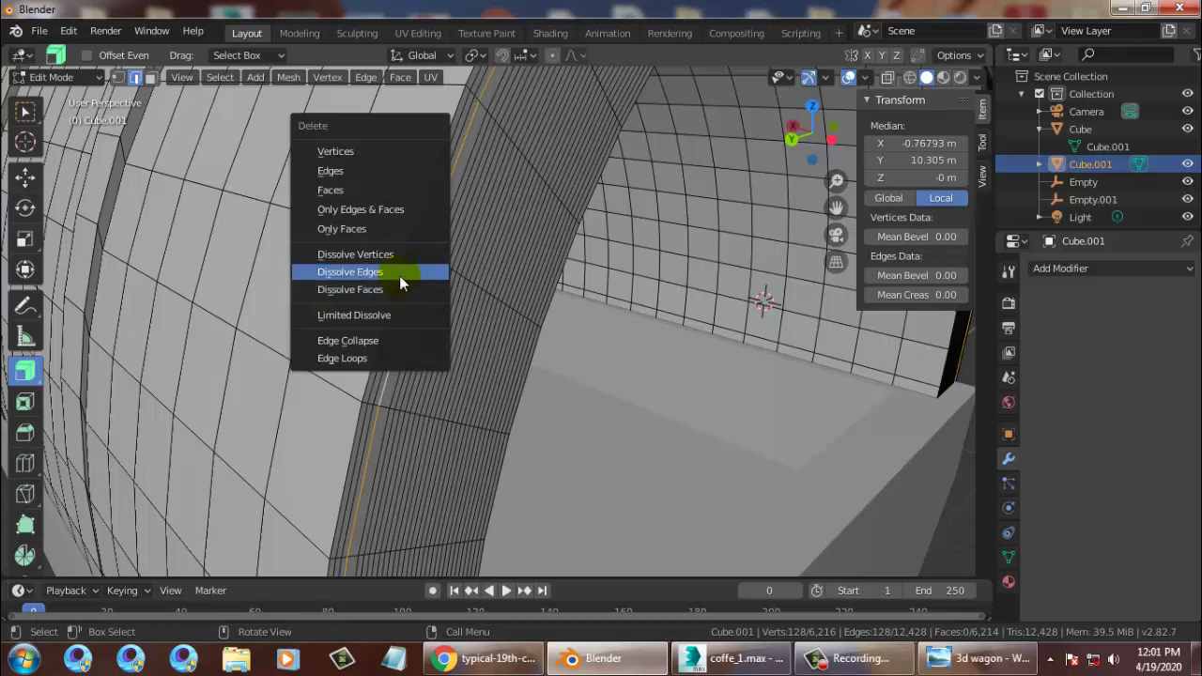
pyautogui.click(400, 274)
# Try to dissolve a single edge segment near the outer rim of the cover's front face.
pyautogui.click(429, 235)
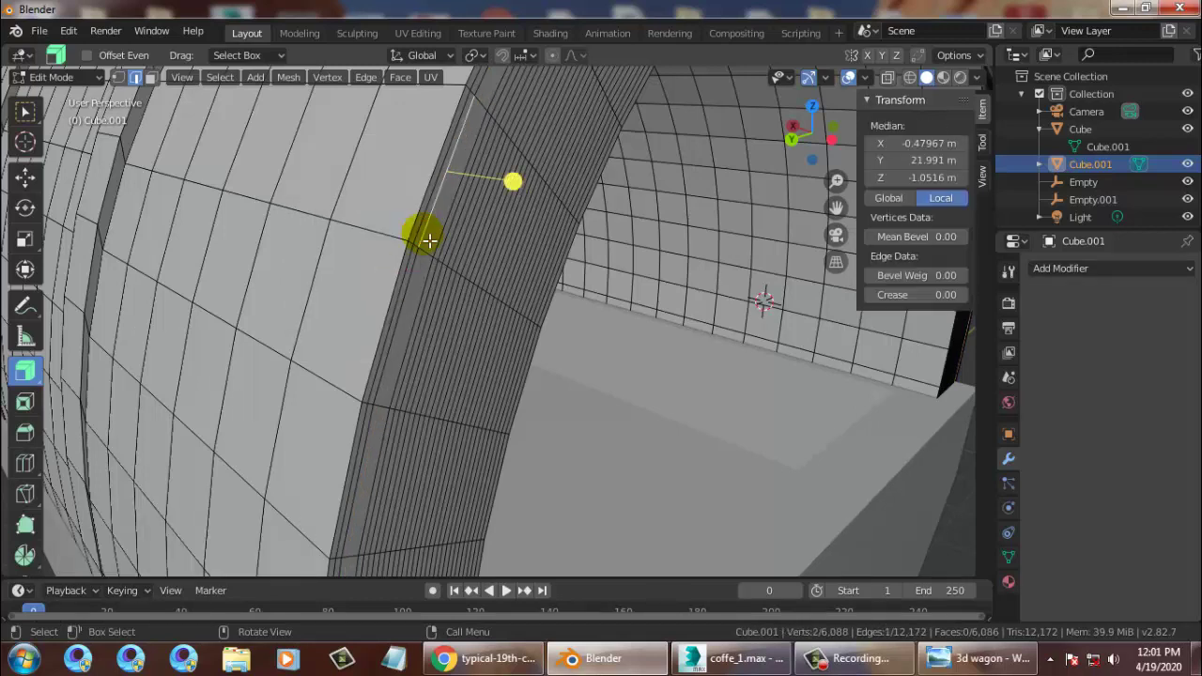
pyautogui.press('x')
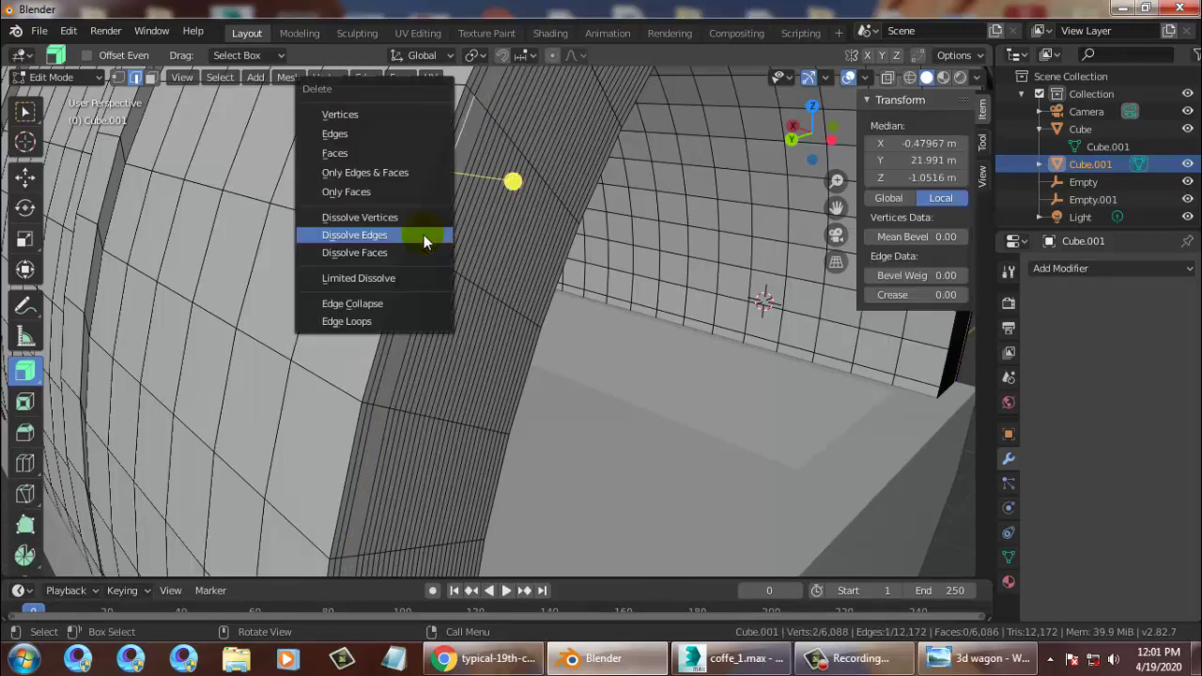
pyautogui.click(402, 241)
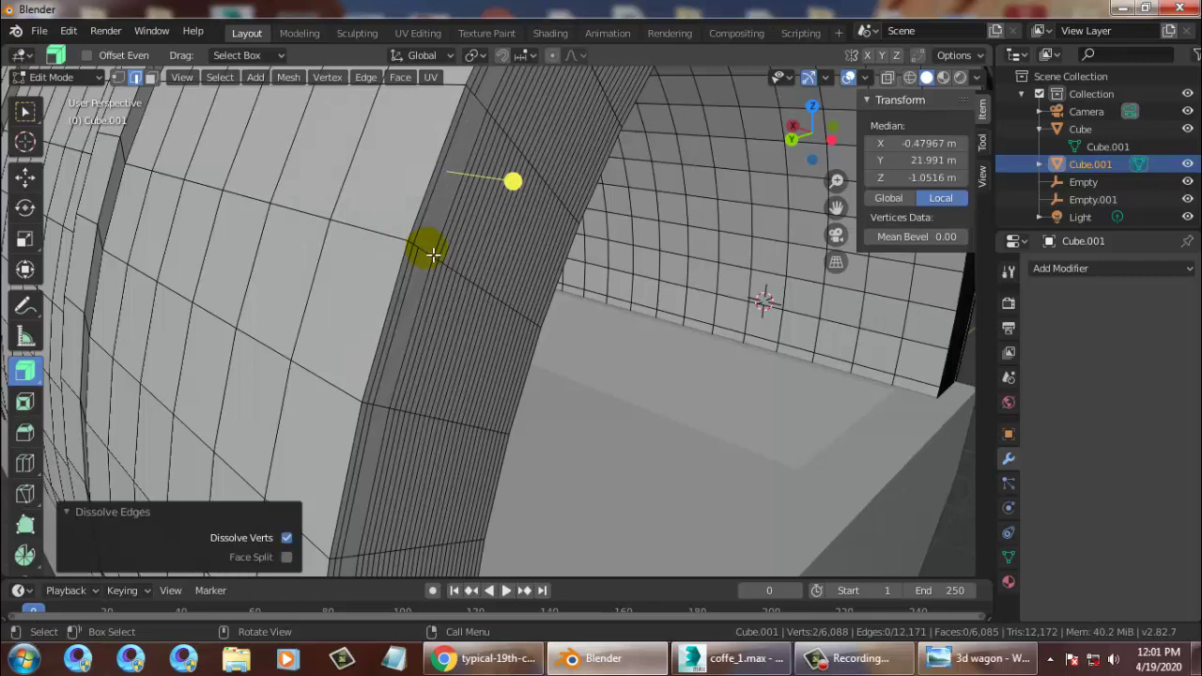
# Dissolve the two remaining edge loops closest to the outer rim on the cover's front face.
pyautogui.keyDown('alt'); pyautogui.click(419, 267); pyautogui.keyUp('alt')
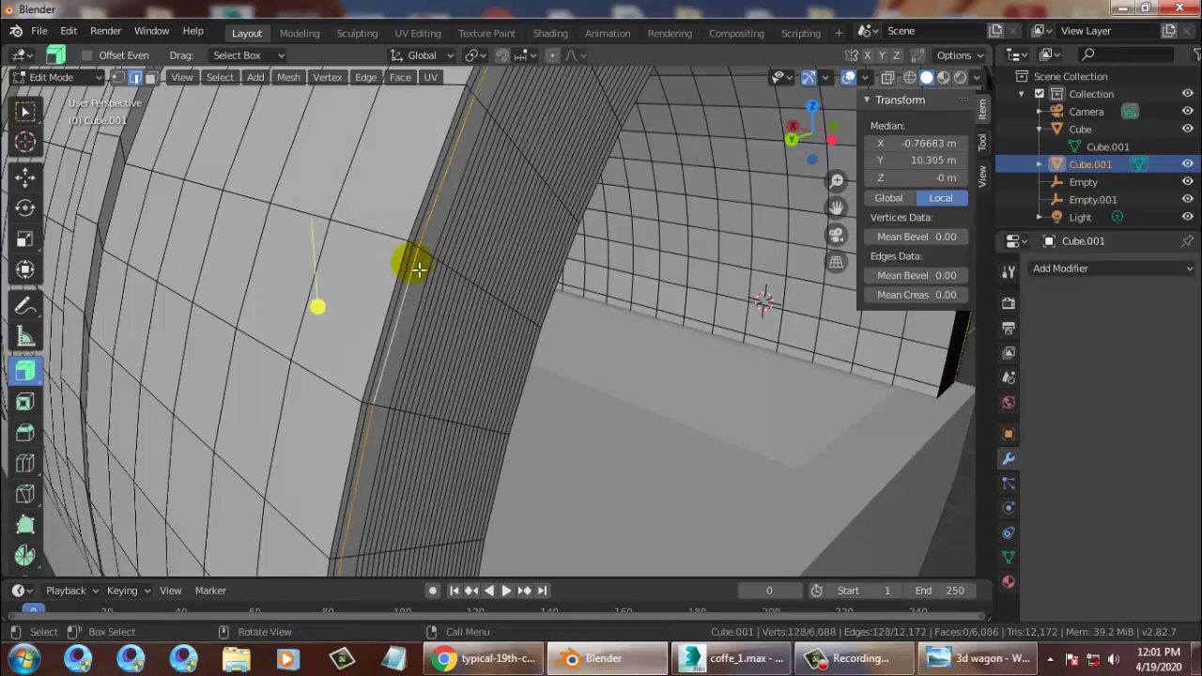
pyautogui.press('x')
pyautogui.click(372, 264)
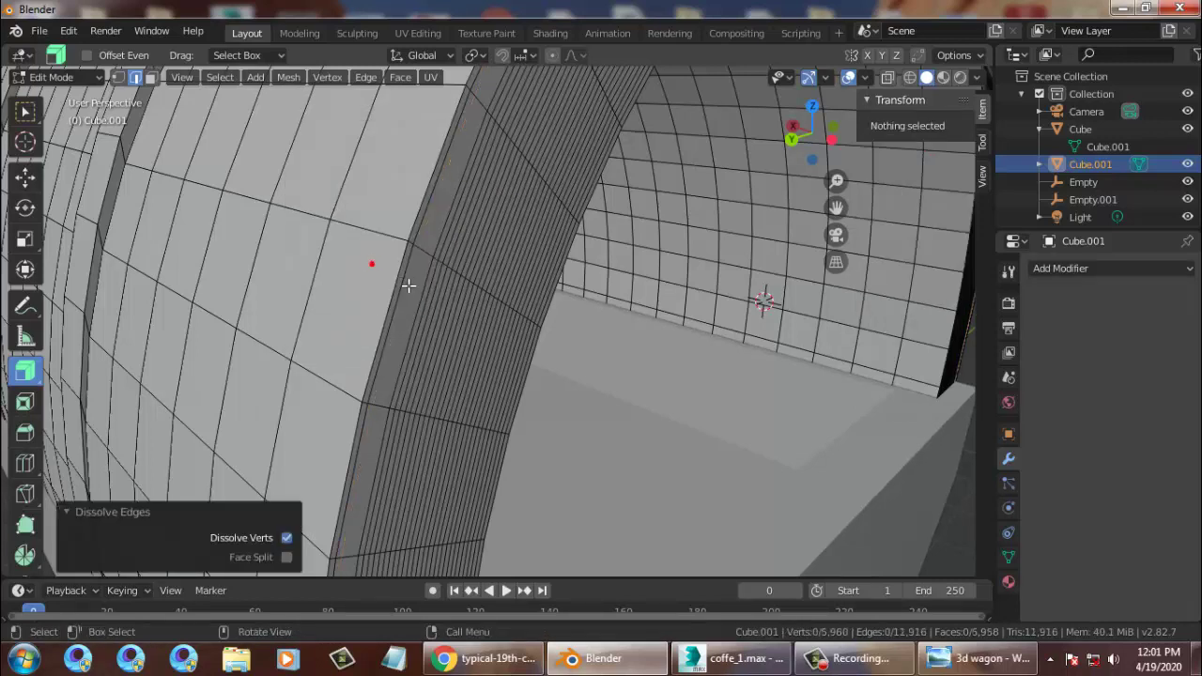
pyautogui.keyDown('alt'); pyautogui.click(405, 286); pyautogui.keyUp('alt')
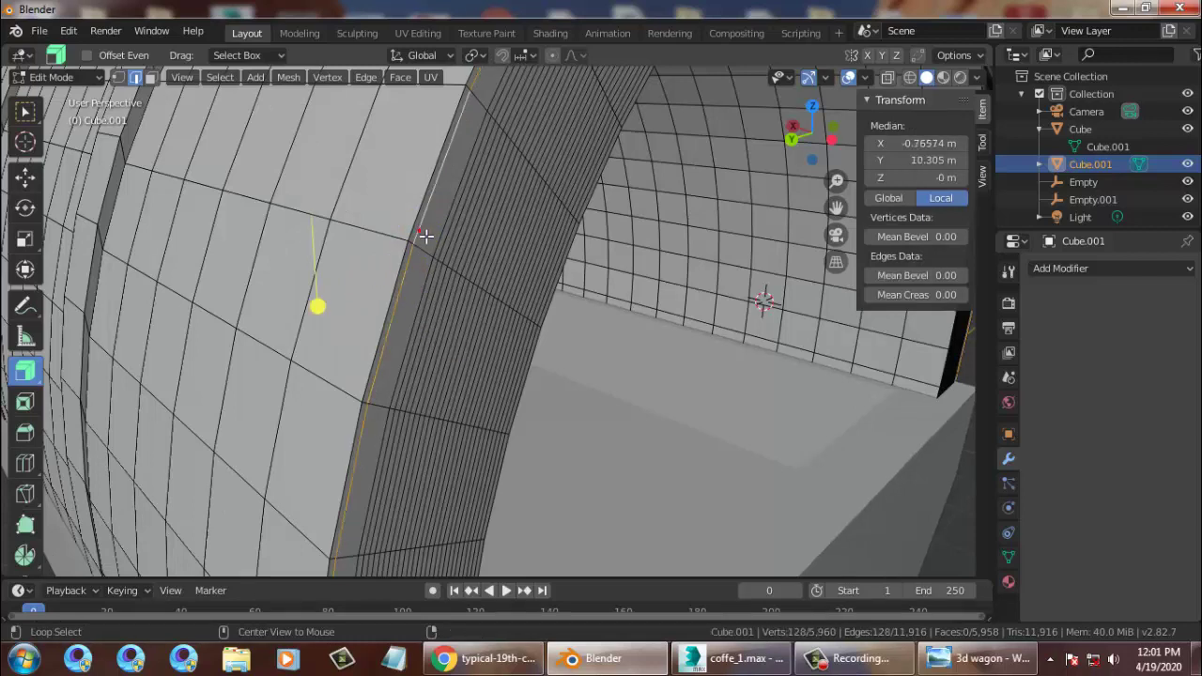
pyautogui.press('x')
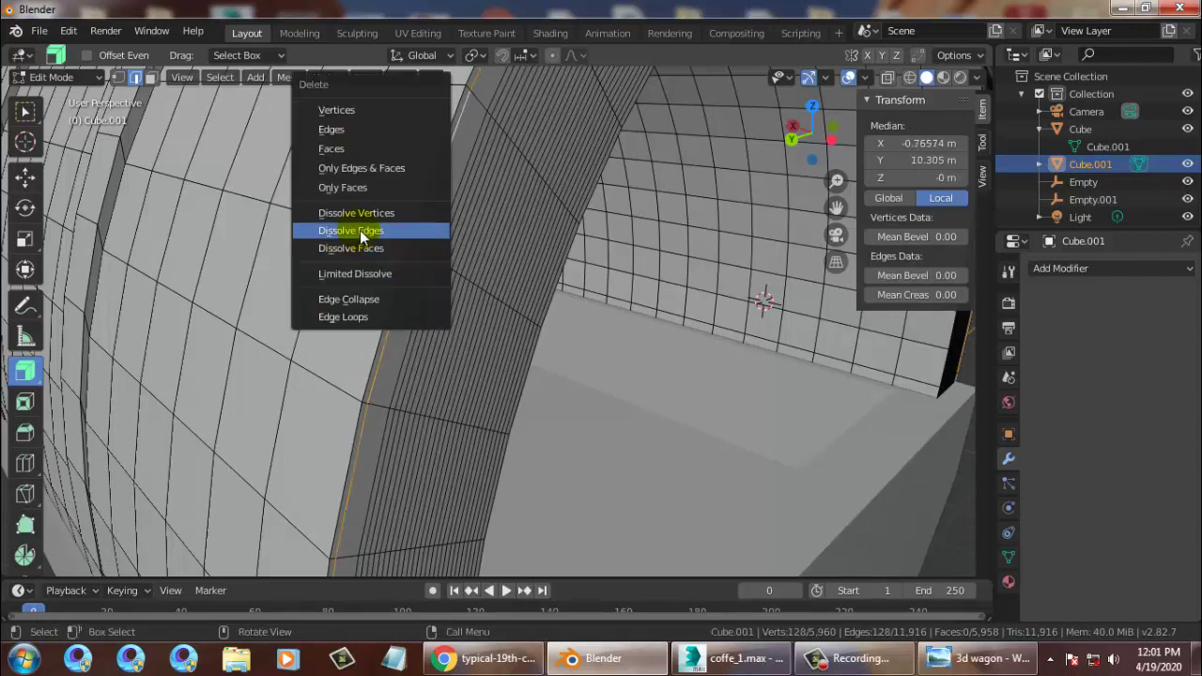
pyautogui.click(359, 230)
# Try to bevel the outer edge loop around the cover's front opening.
pyautogui.keyDown('alt'); pyautogui.click(410, 221); pyautogui.keyUp('alt')
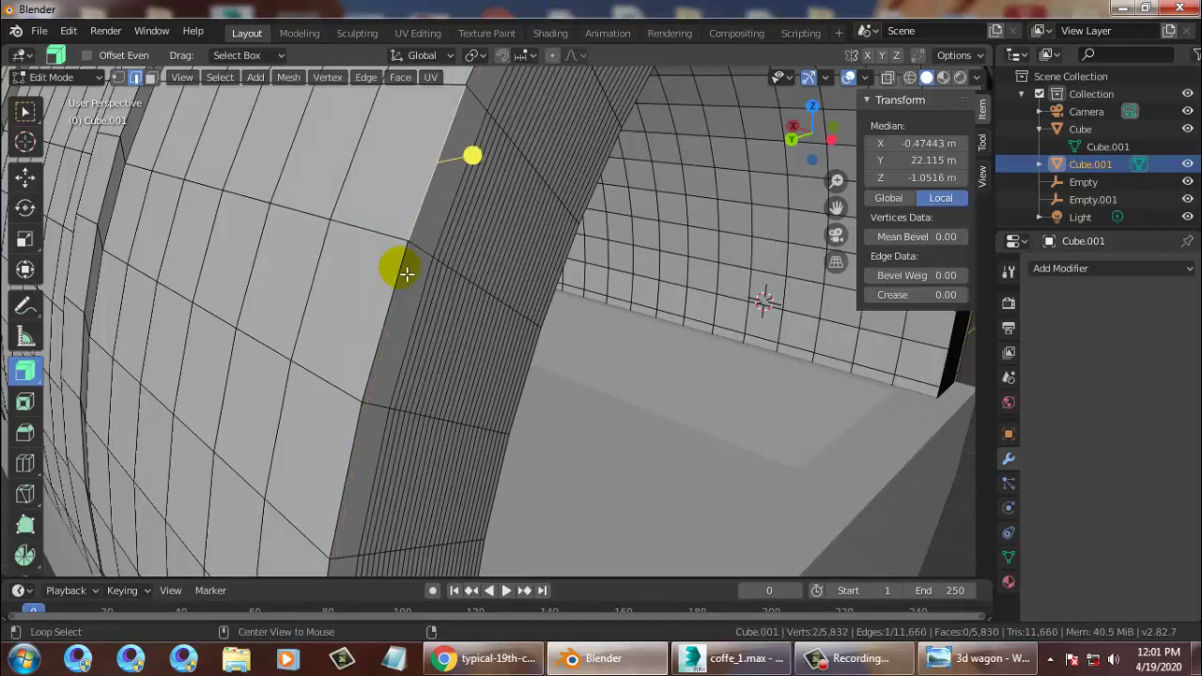
pyautogui.keyDown('alt'); pyautogui.click(406, 273); pyautogui.keyUp('alt')
pyautogui.scroll(-5, 432, 246)
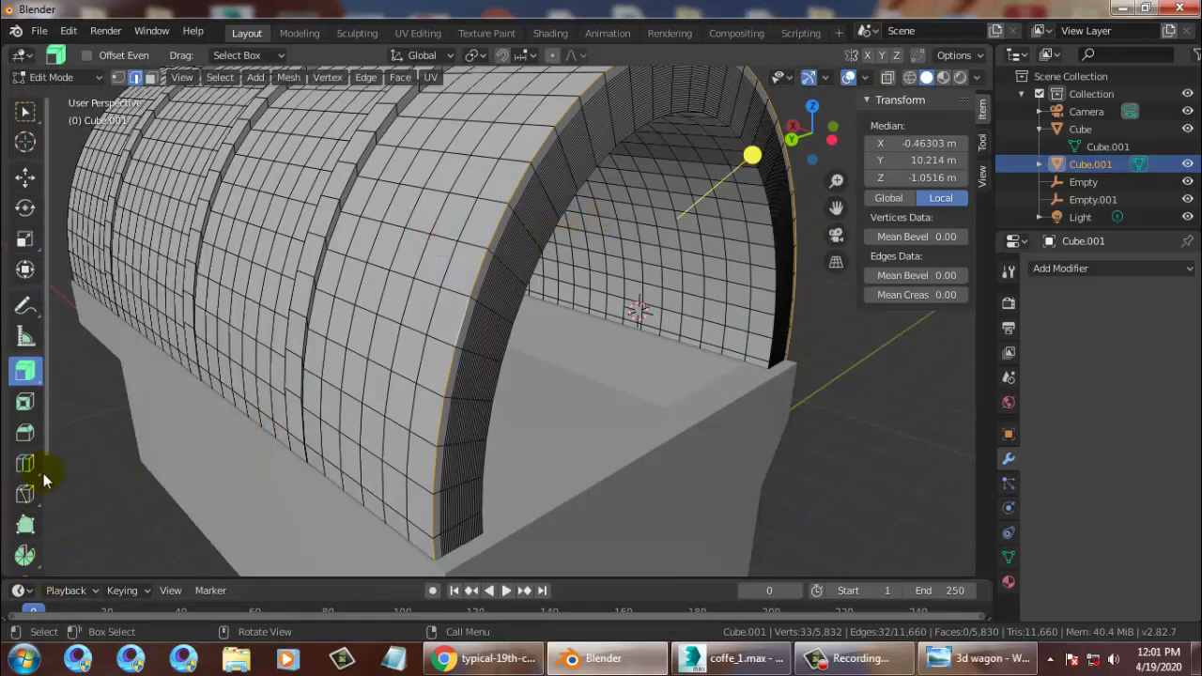
pyautogui.click(24, 434)
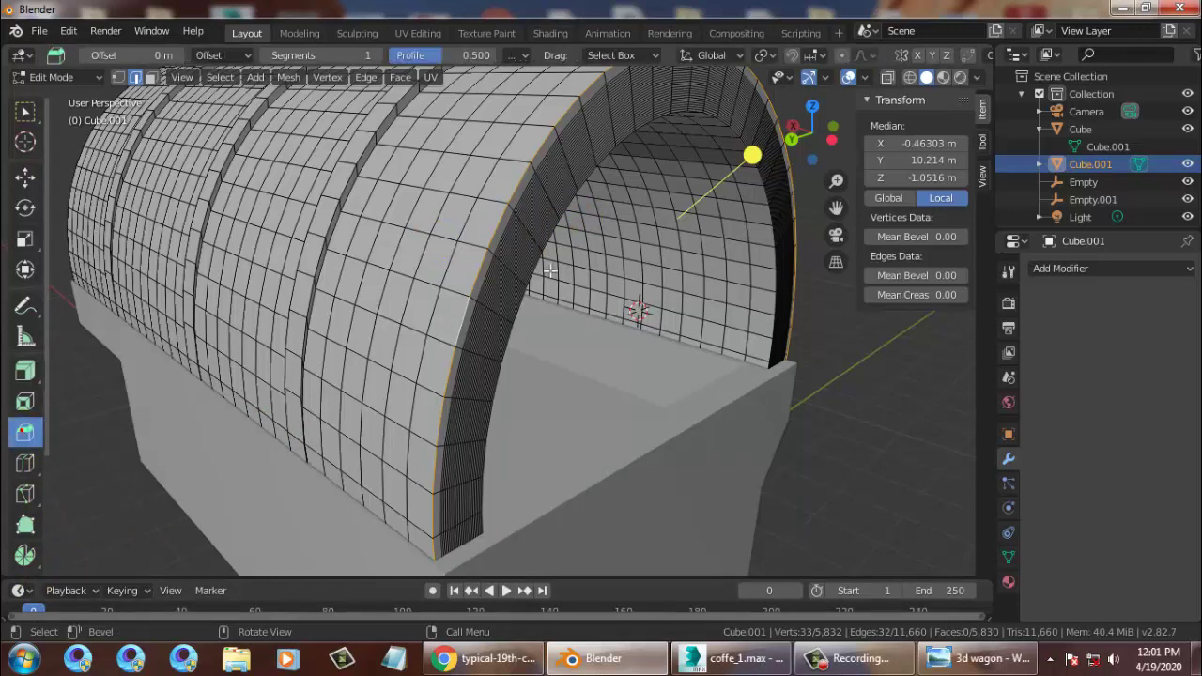
pyautogui.moveTo(768, 172)
pyautogui.mouseDown()
pyautogui.moveTo(802, 207)
pyautogui.moveTo(757, 188)
pyautogui.mouseUp()
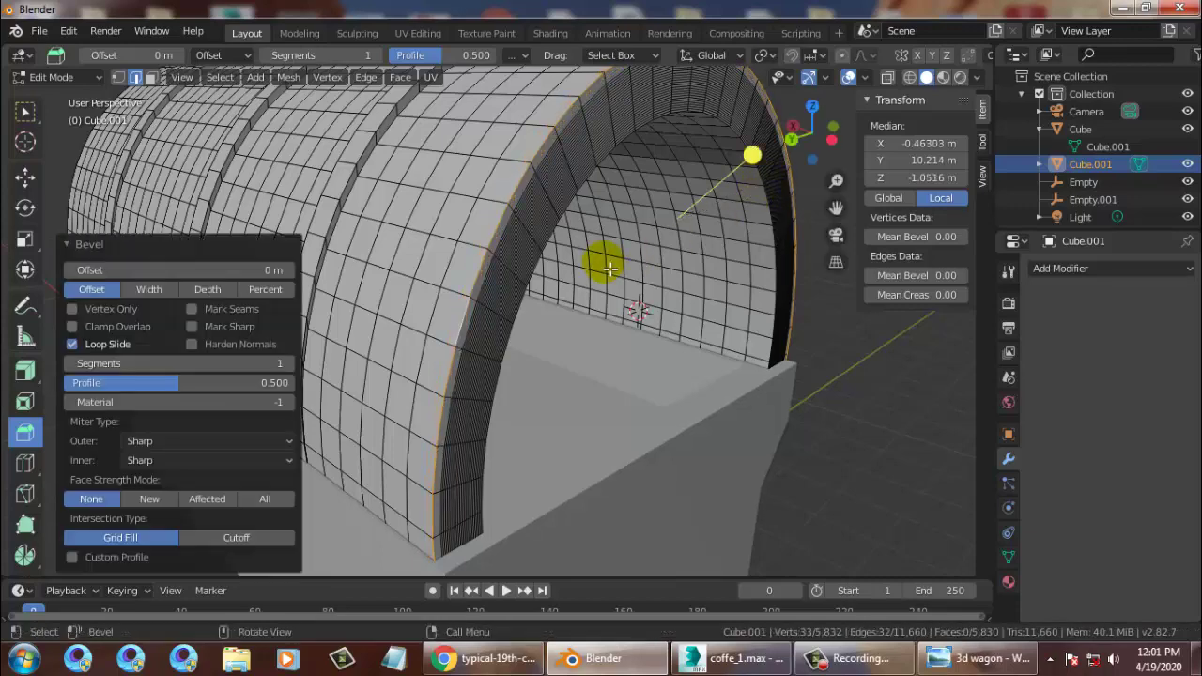
pyautogui.hotkey('ctrl', 'z')
# Leave the Bevel tool for the selection tool and clear the edge selection on the cover.
pyautogui.press('w')
pyautogui.click(871, 410)
pyautogui.scroll(2, 507, 346)
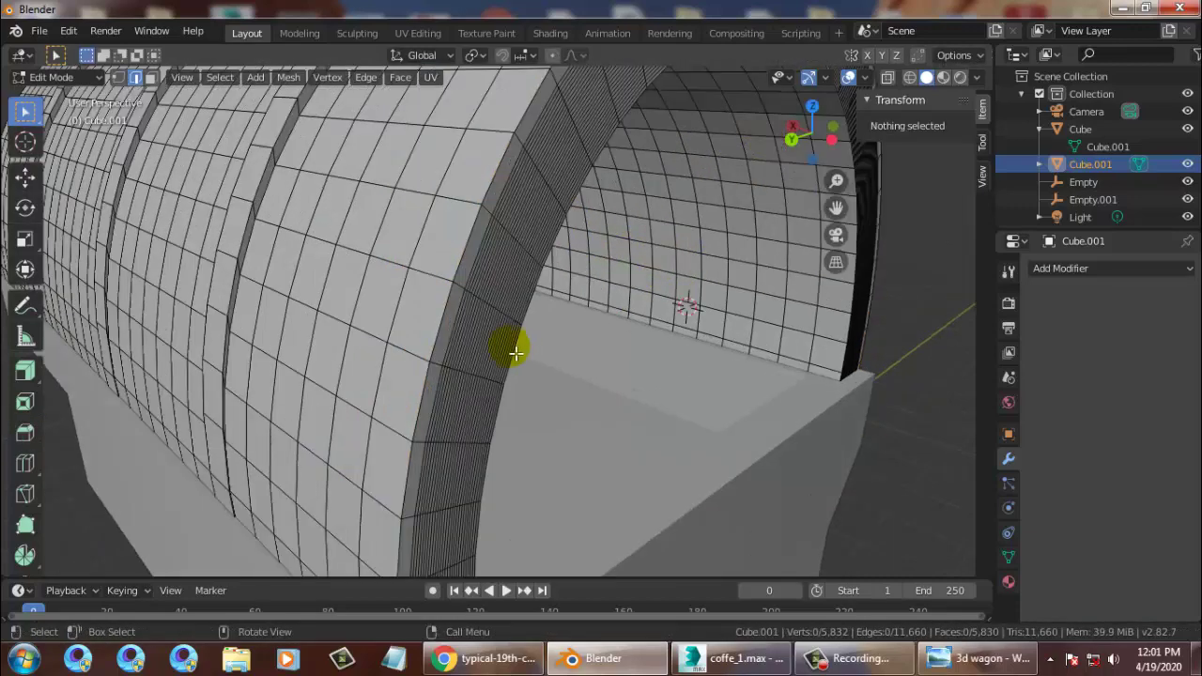
pyautogui.click(430, 316)
pyautogui.scroll(2, 437, 323)
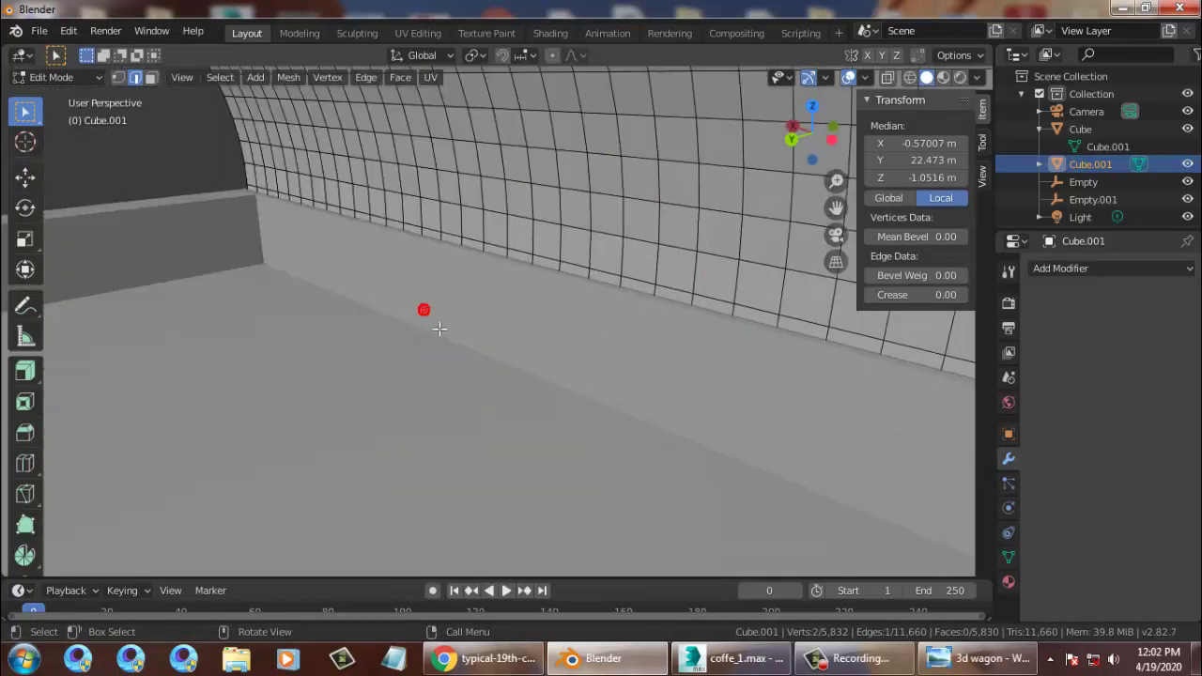
pyautogui.scroll(-1, 437, 322)
pyautogui.keyDown('shift'); pyautogui.click(146, 320); pyautogui.keyUp('shift')
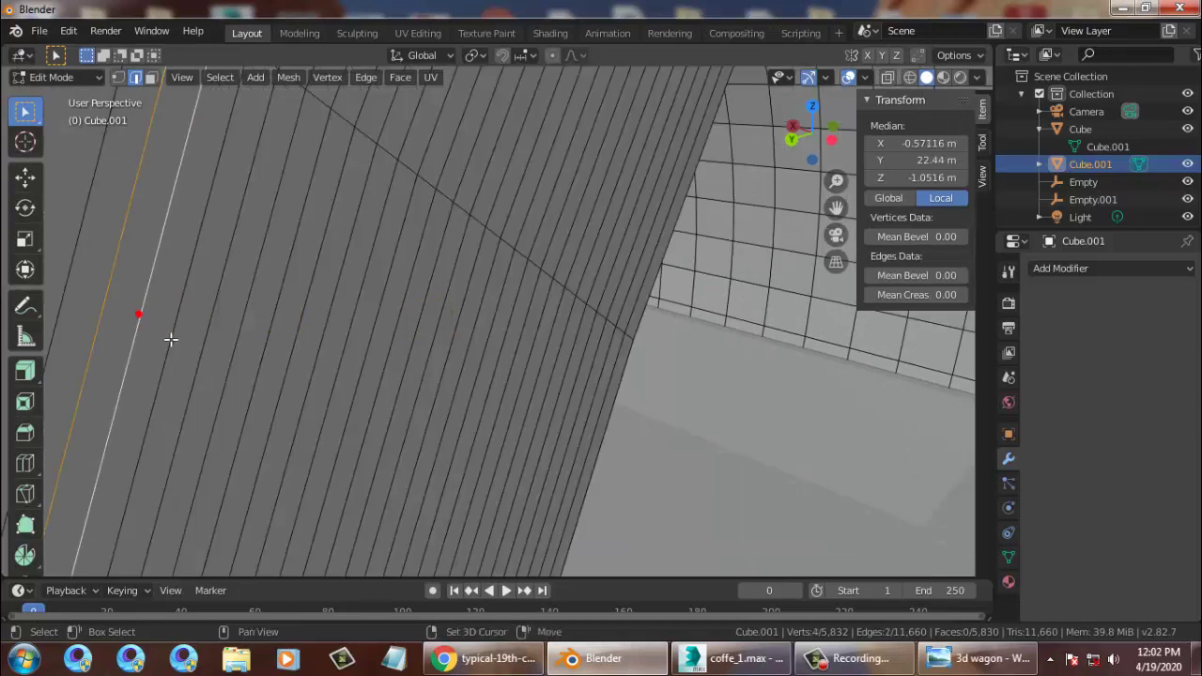
pyautogui.keyDown('shift'); pyautogui.click(177, 339); pyautogui.keyUp('shift')
pyautogui.keyDown('shift'); pyautogui.click(205, 365); pyautogui.keyUp('shift')
pyautogui.keyDown('shift'); pyautogui.click(230, 374); pyautogui.keyUp('shift')
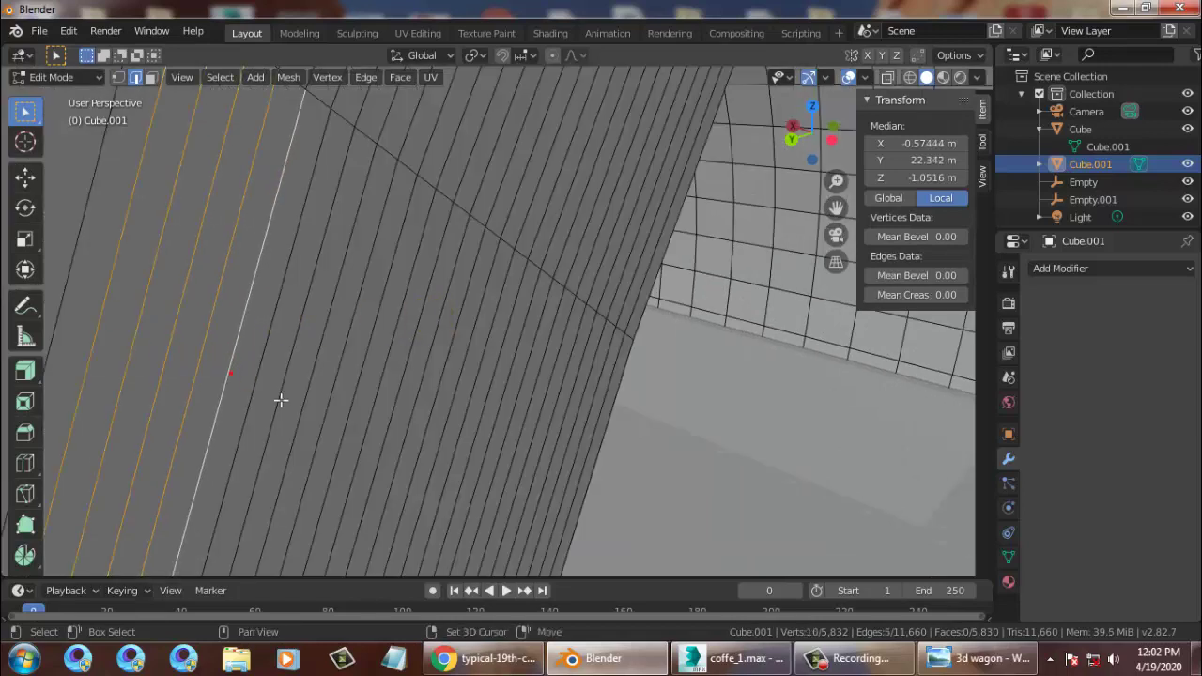
pyautogui.keyDown('shift'); pyautogui.click(259, 392); pyautogui.keyUp('shift')
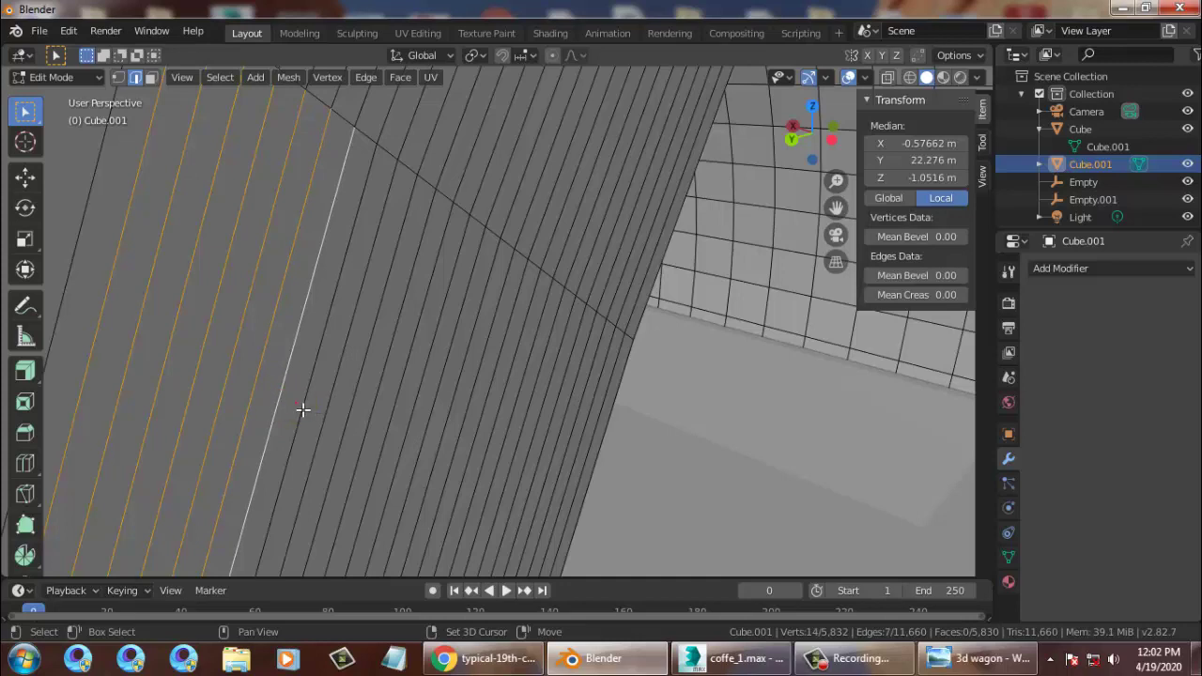
pyautogui.keyDown('shift'); pyautogui.click(296, 404); pyautogui.keyUp('shift')
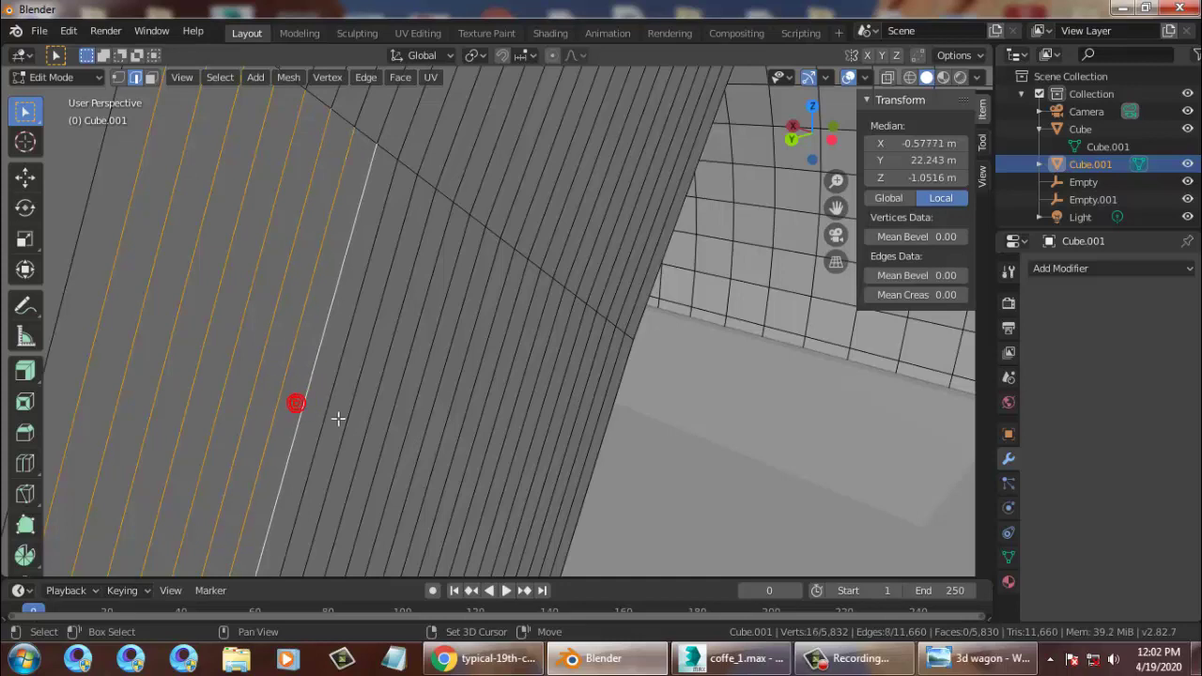
# Dissolve the fifteen edge loops closest to the outer rim on the cover's front face, keeping the dense band near the inner rim.
pyautogui.keyDown('alt'); pyautogui.click(407, 148); pyautogui.keyUp('alt')
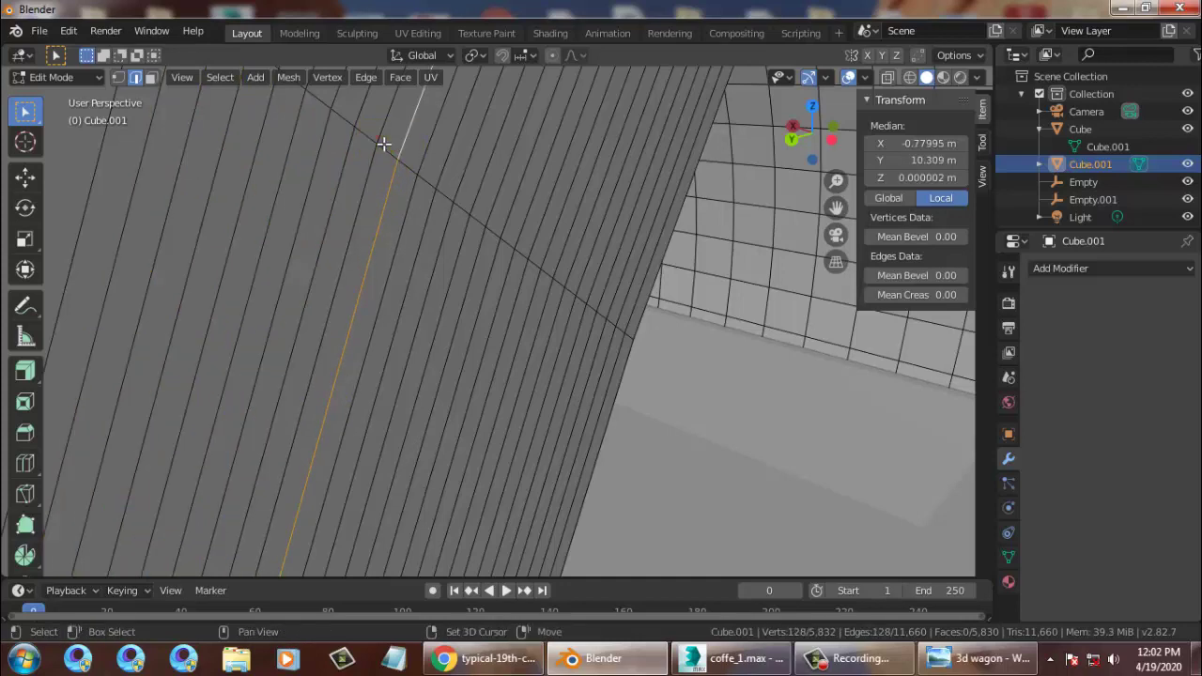
pyautogui.keyDown('shift'); pyautogui.click(372, 156); pyautogui.keyUp('shift')
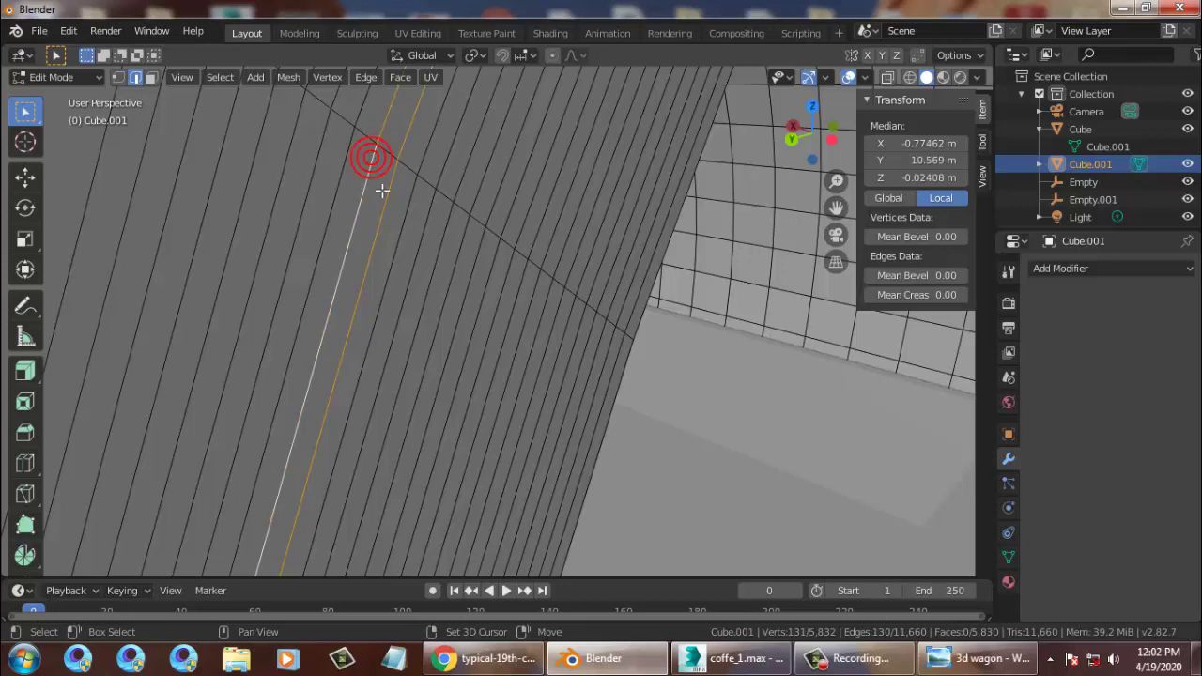
pyautogui.keyDown('shift'); pyautogui.click(365, 125); pyautogui.keyUp('shift')
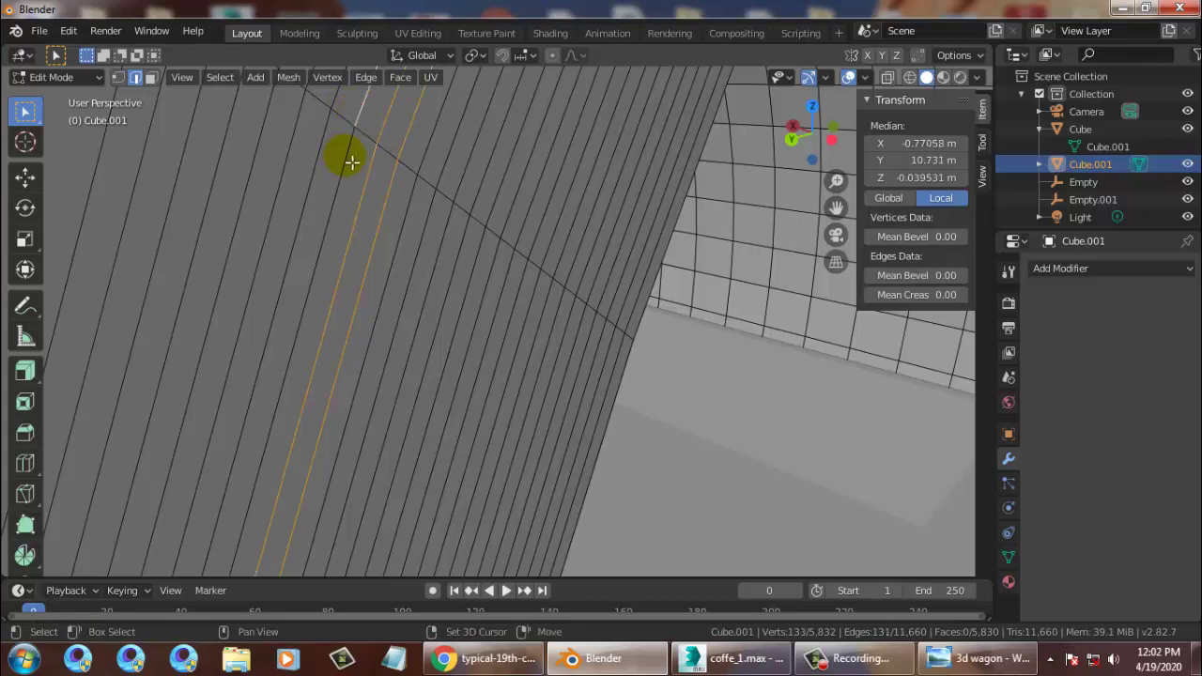
pyautogui.keyDown('alt'); pyautogui.keyDown('shift'); pyautogui.click(352, 162); pyautogui.keyUp('shift'); pyautogui.keyUp('alt')
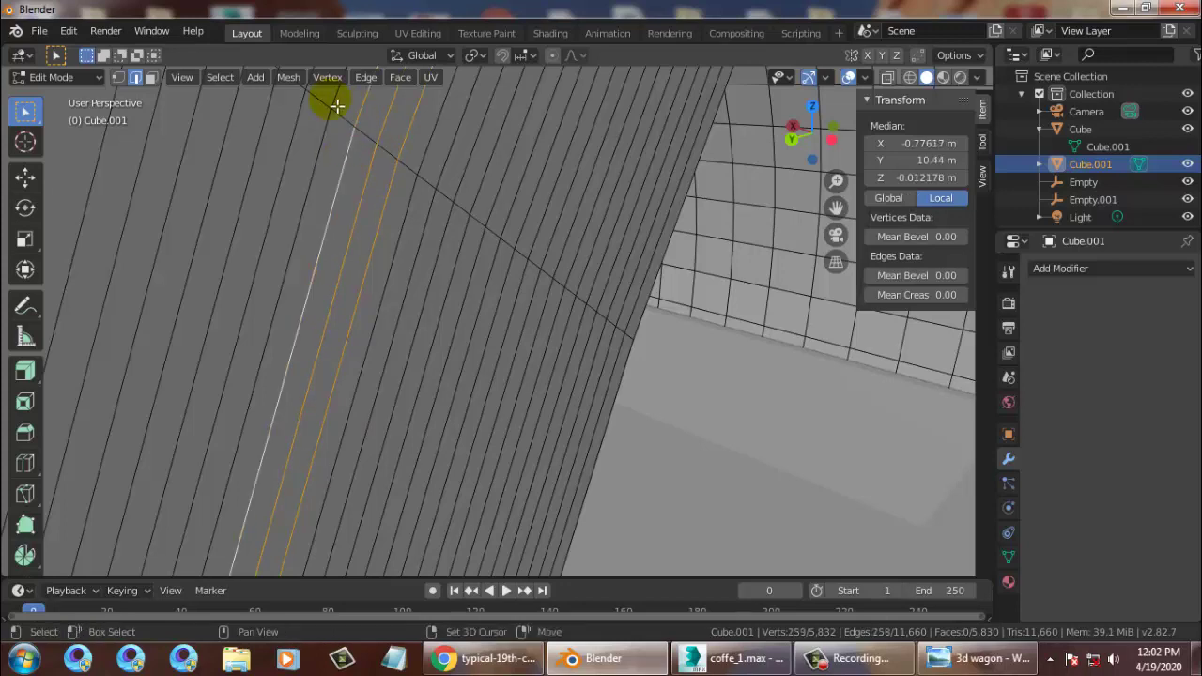
pyautogui.keyDown('alt'); pyautogui.keyDown('shift'); pyautogui.click(334, 131); pyautogui.keyUp('shift'); pyautogui.keyUp('alt')
pyautogui.scroll(-5, 338, 128)
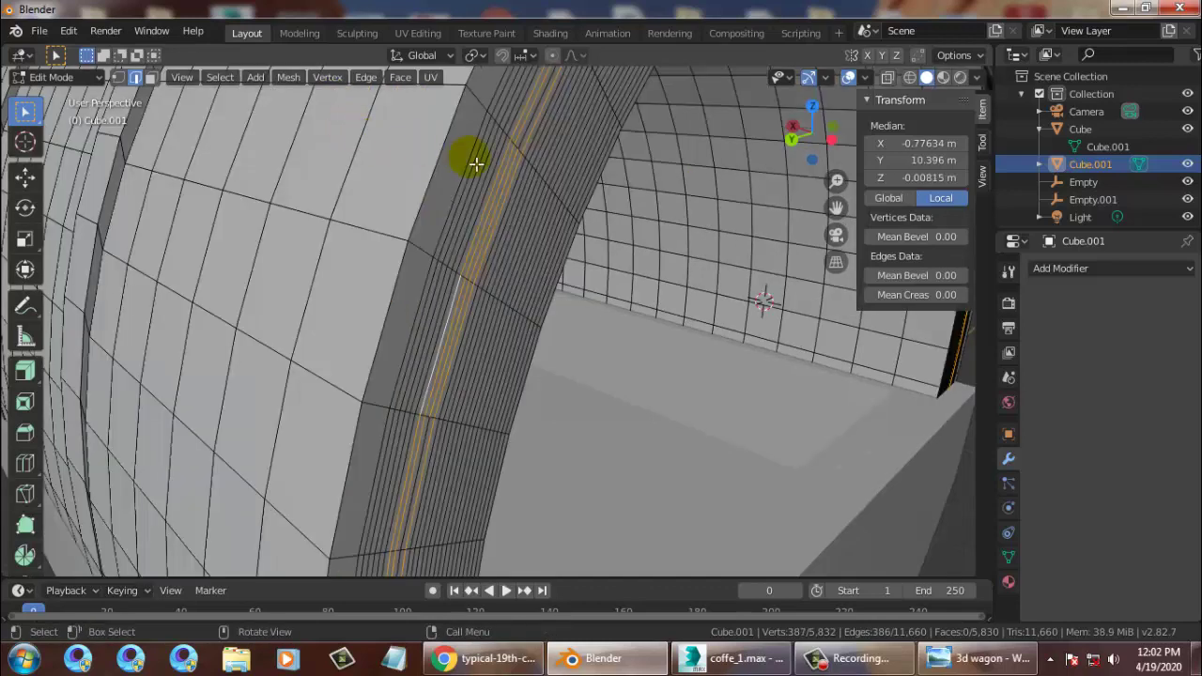
pyautogui.keyDown('alt'); pyautogui.keyDown('shift'); pyautogui.click(529, 141); pyautogui.keyUp('shift'); pyautogui.keyUp('alt')
pyautogui.keyDown('alt'); pyautogui.keyDown('shift'); pyautogui.click(463, 259); pyautogui.keyUp('shift'); pyautogui.keyUp('alt')
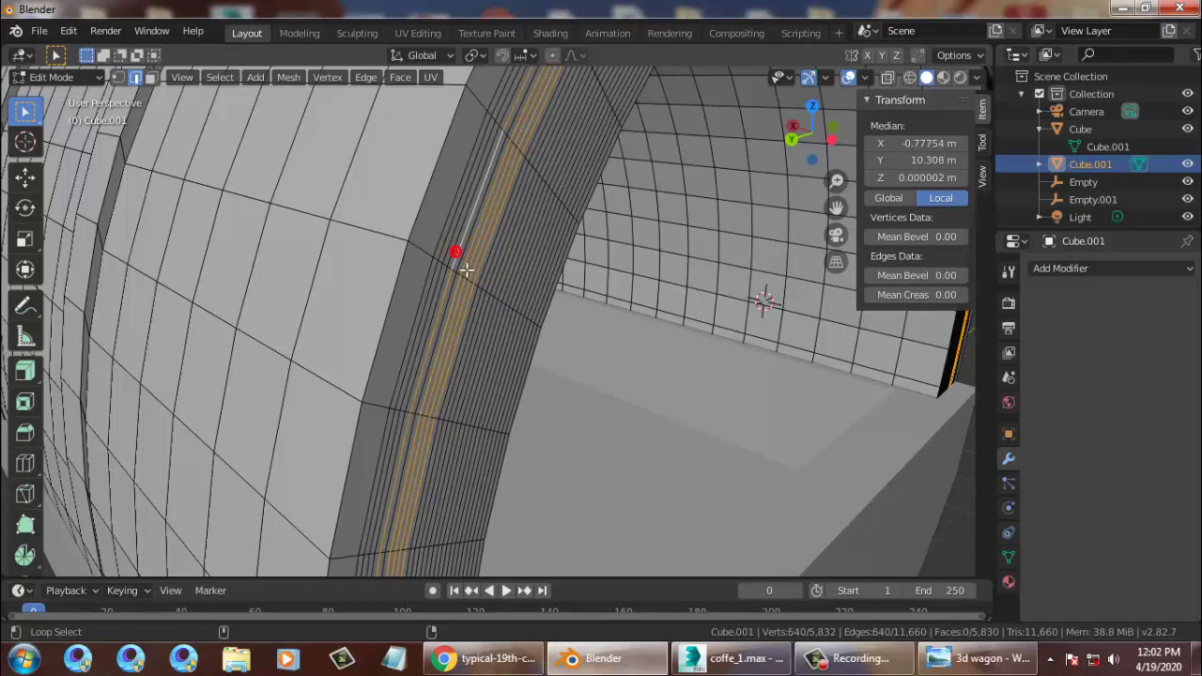
pyautogui.keyDown('alt'); pyautogui.keyDown('shift'); pyautogui.click(454, 258); pyautogui.keyUp('shift'); pyautogui.keyUp('alt')
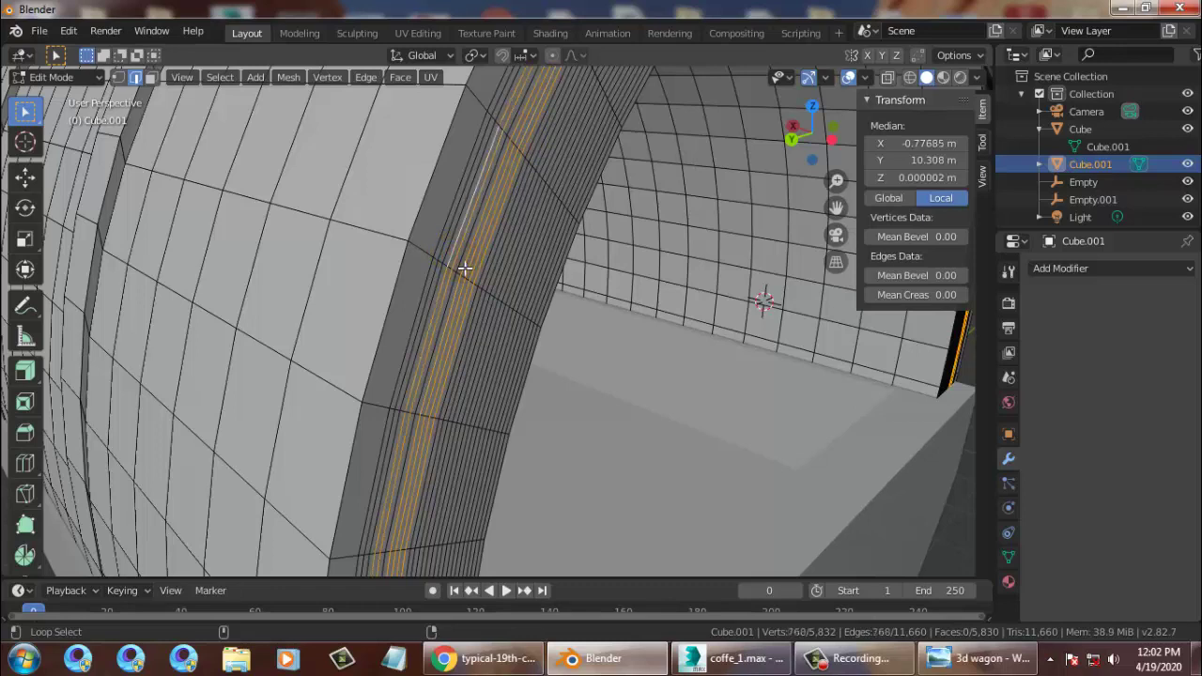
pyautogui.keyDown('alt'); pyautogui.keyDown('shift'); pyautogui.click(456, 262); pyautogui.keyUp('shift'); pyautogui.keyUp('alt')
pyautogui.keyDown('alt'); pyautogui.keyDown('shift'); pyautogui.click(452, 254); pyautogui.keyUp('shift'); pyautogui.keyUp('alt')
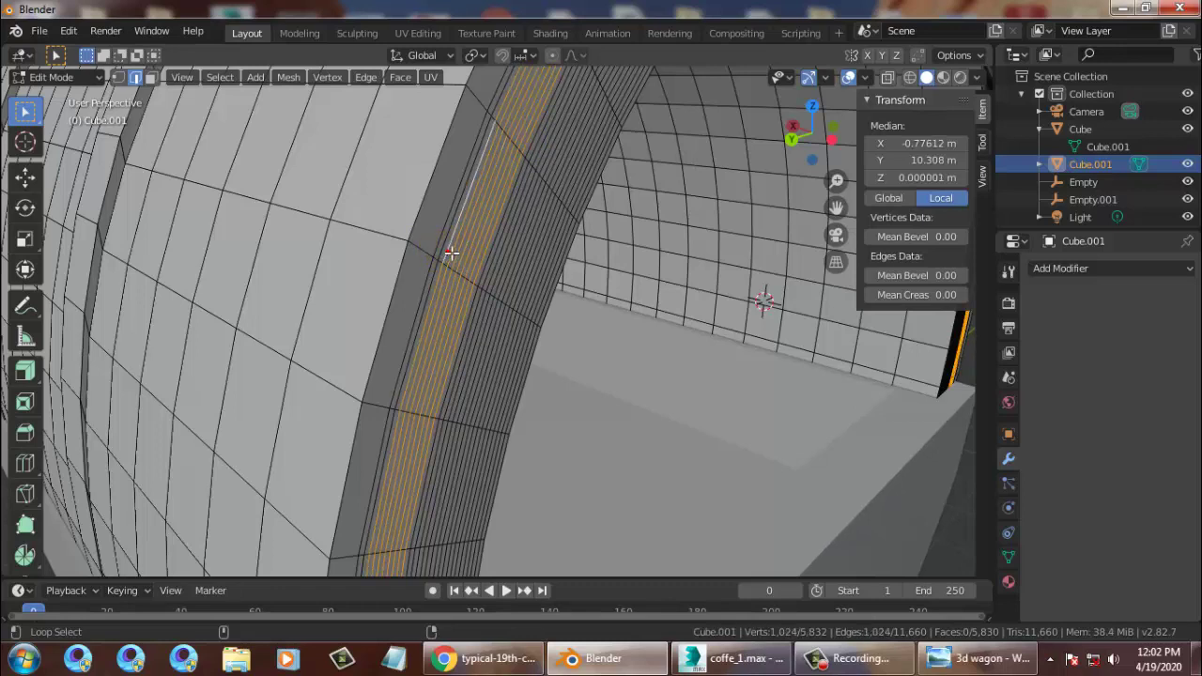
pyautogui.keyDown('alt'); pyautogui.keyDown('shift'); pyautogui.click(497, 262); pyautogui.keyUp('shift'); pyautogui.keyUp('alt')
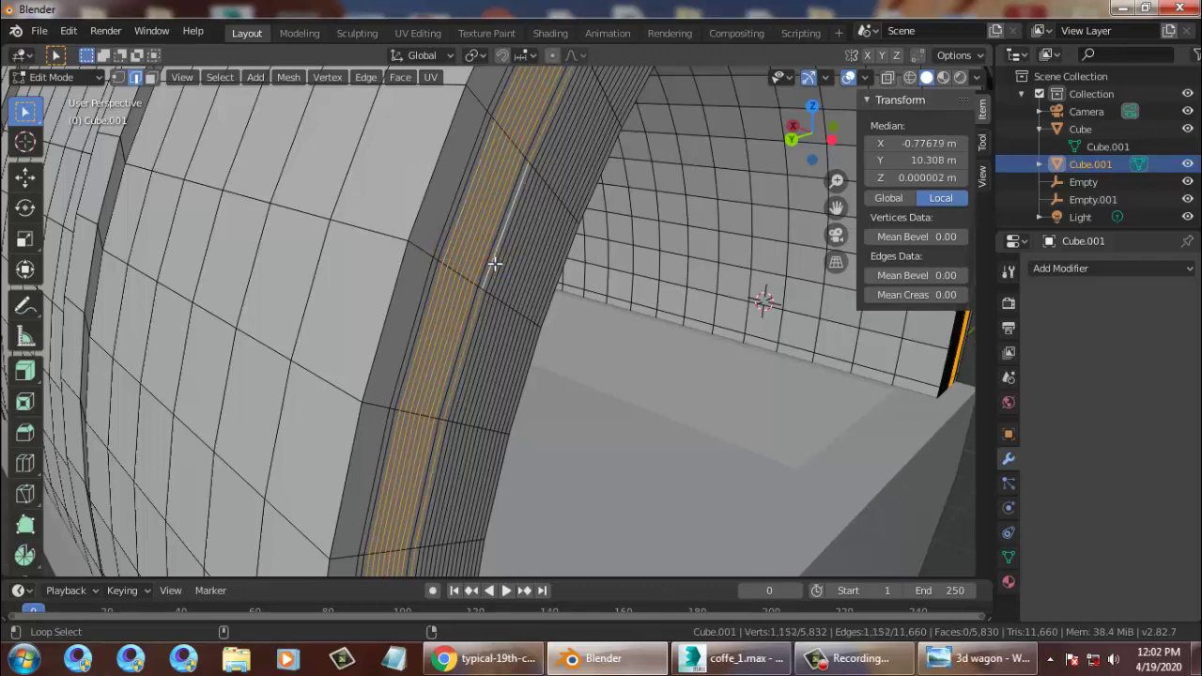
pyautogui.keyDown('alt'); pyautogui.keyDown('shift'); pyautogui.click(493, 262); pyautogui.keyUp('shift'); pyautogui.keyUp('alt')
pyautogui.keyDown('alt'); pyautogui.keyDown('shift'); pyautogui.click(501, 267); pyautogui.keyUp('shift'); pyautogui.keyUp('alt')
pyautogui.keyDown('alt'); pyautogui.keyDown('shift'); pyautogui.click(505, 272); pyautogui.keyUp('shift'); pyautogui.keyUp('alt')
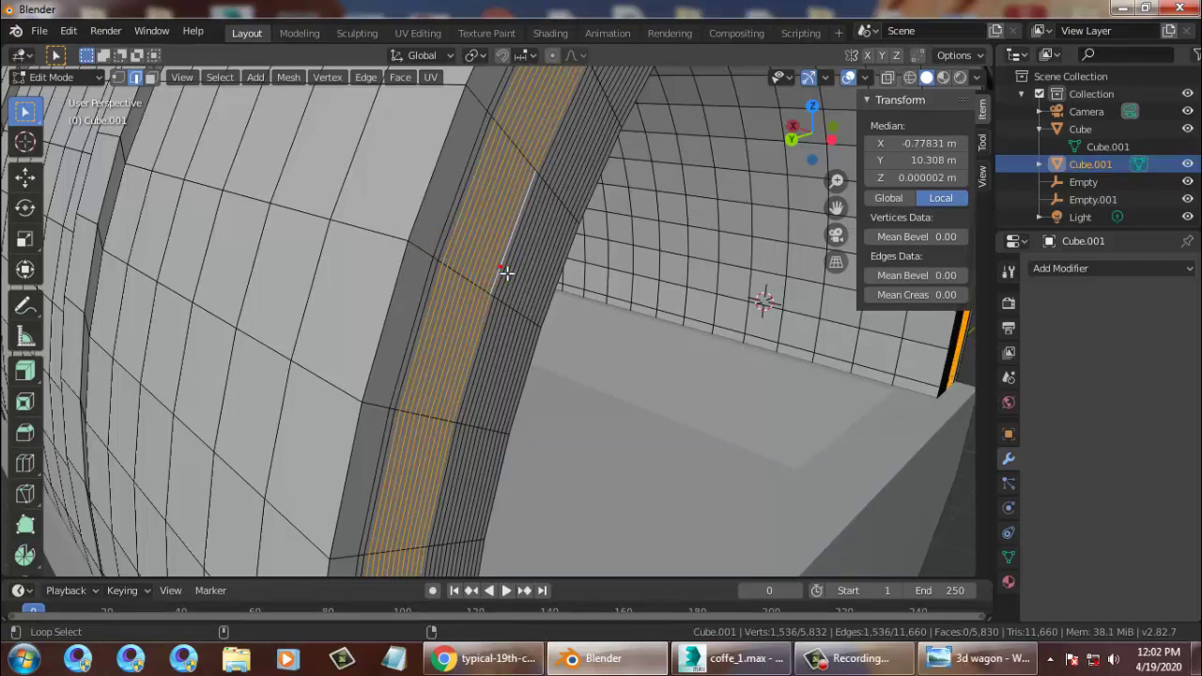
pyautogui.keyDown('alt'); pyautogui.keyDown('shift'); pyautogui.click(508, 277); pyautogui.keyUp('shift'); pyautogui.keyUp('alt')
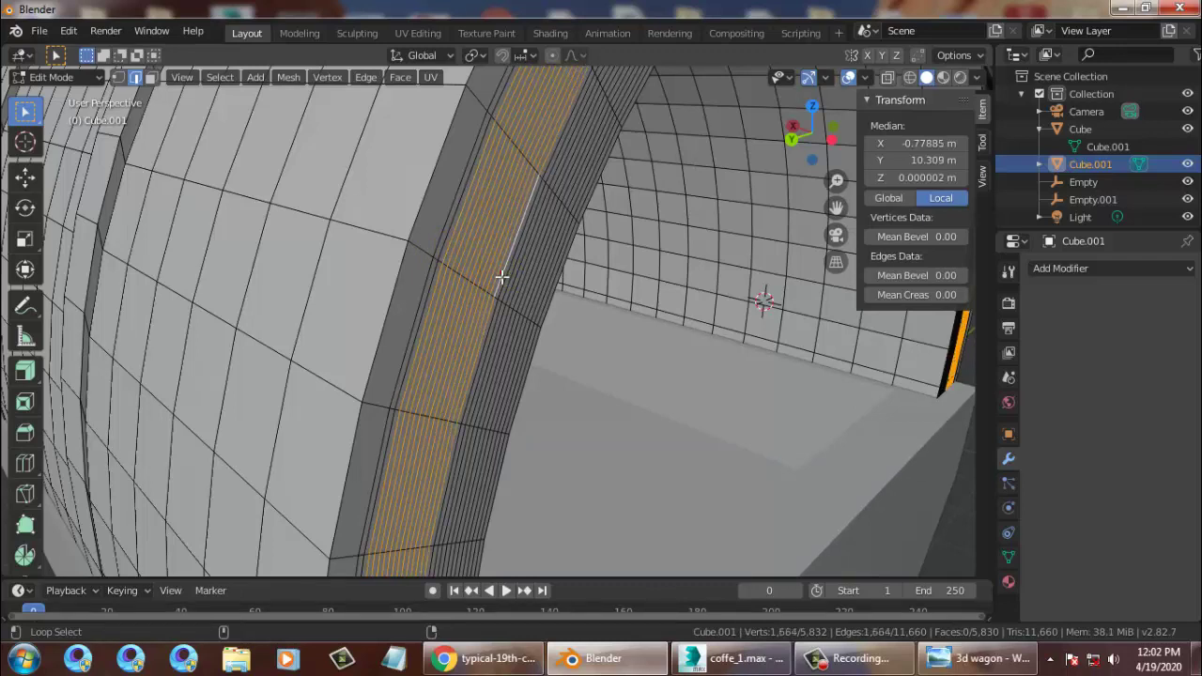
pyautogui.keyDown('alt'); pyautogui.keyDown('shift'); pyautogui.click(448, 254); pyautogui.keyUp('shift'); pyautogui.keyUp('alt')
pyautogui.keyDown('alt'); pyautogui.keyDown('shift'); pyautogui.click(445, 249); pyautogui.keyUp('shift'); pyautogui.keyUp('alt')
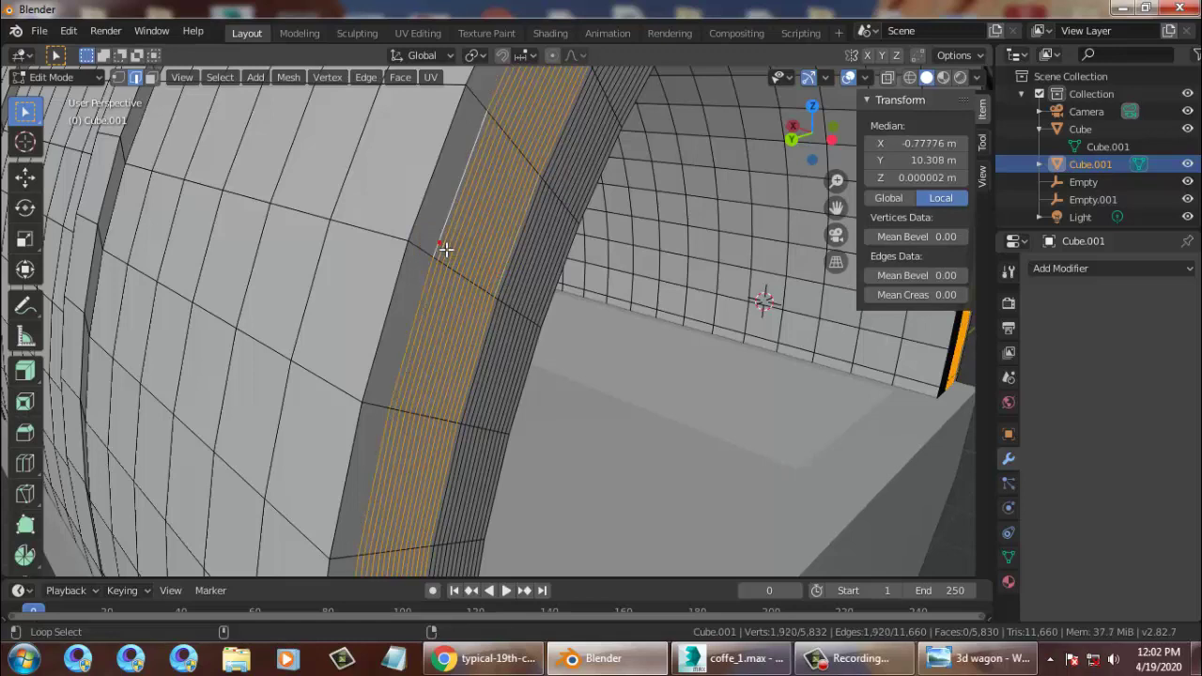
pyautogui.press('x')
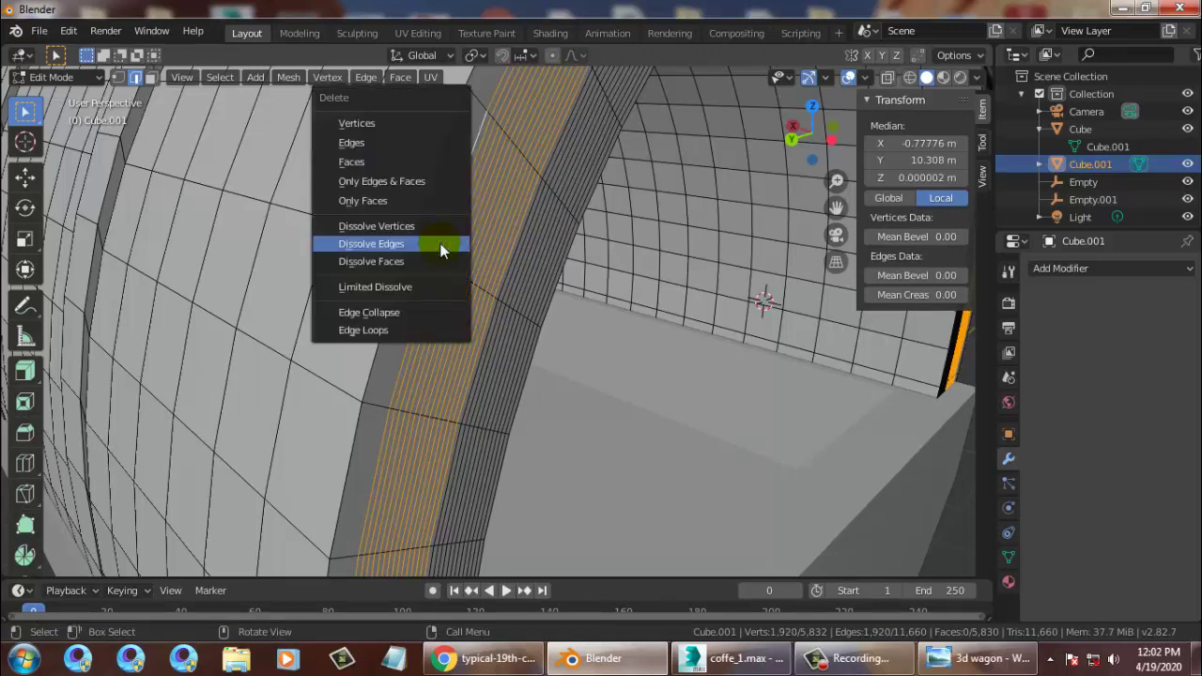
pyautogui.click(404, 244)
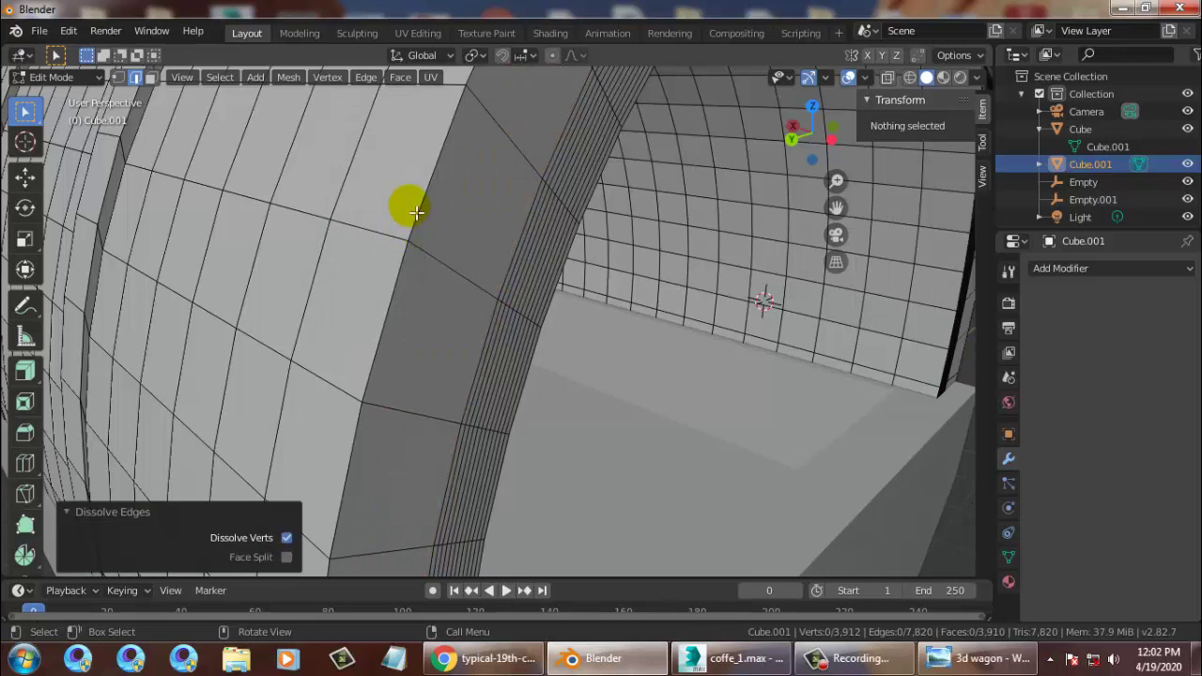
# Bevel the outer edge loop around the cover's front opening with an offset of about 0.044 m and one segment.
pyautogui.click(426, 221)
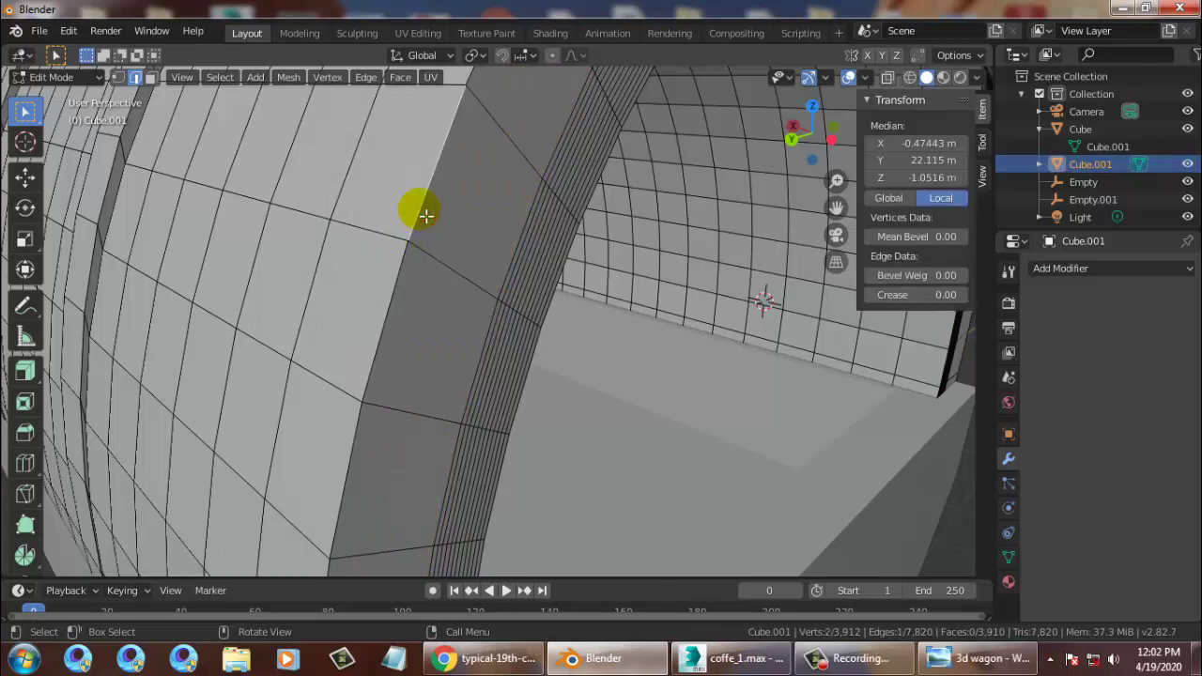
pyautogui.keyDown('alt'); pyautogui.click(397, 261); pyautogui.keyUp('alt')
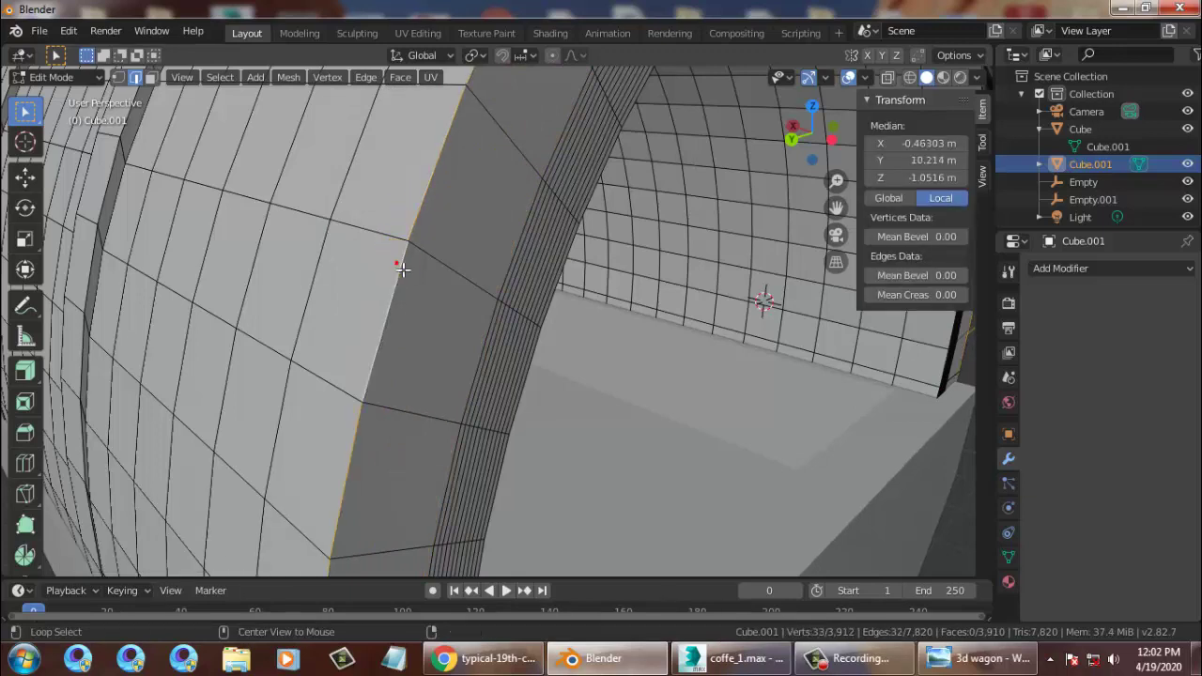
pyautogui.click(25, 433)
pyautogui.scroll(-5, 469, 222)
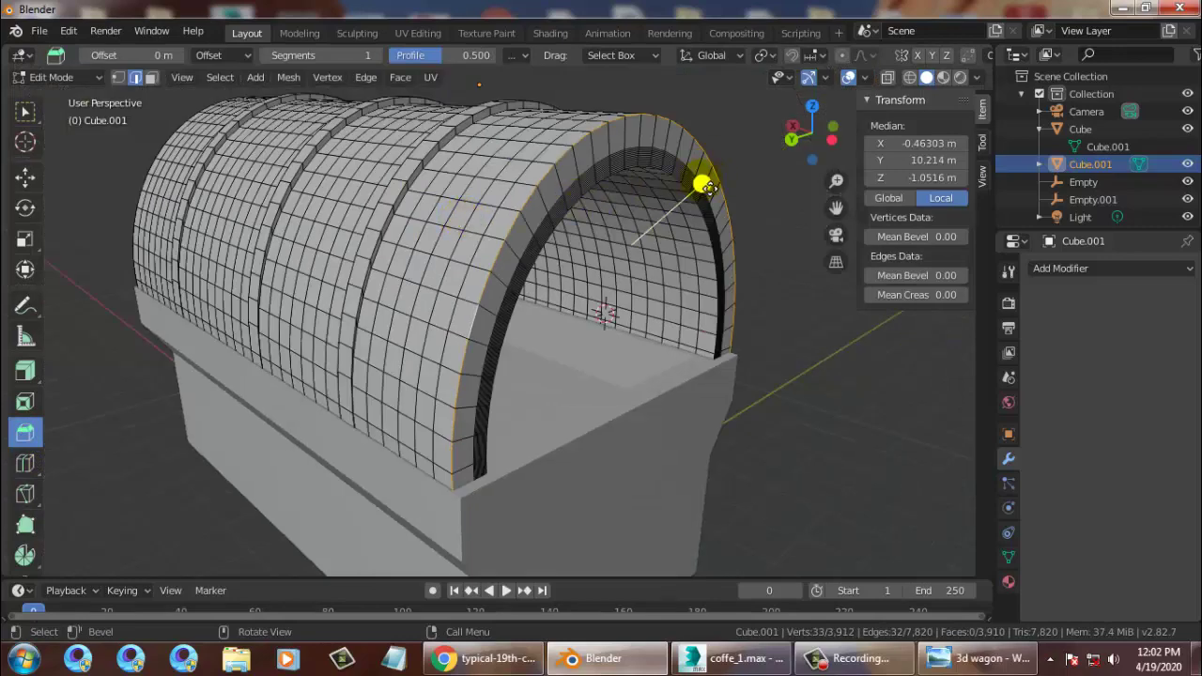
pyautogui.moveTo(707, 187); pyautogui.dragTo(750, 255)
# Compare the shape of the cover and its ribs with the covered-wagon reference picture from several angles.
pyautogui.moveTo(572, 190); pyautogui.dragTo(574, 229, button='middle')
pyautogui.scroll(-4, 579, 206)
pyautogui.click(981, 660)
pyautogui.click(964, 661)
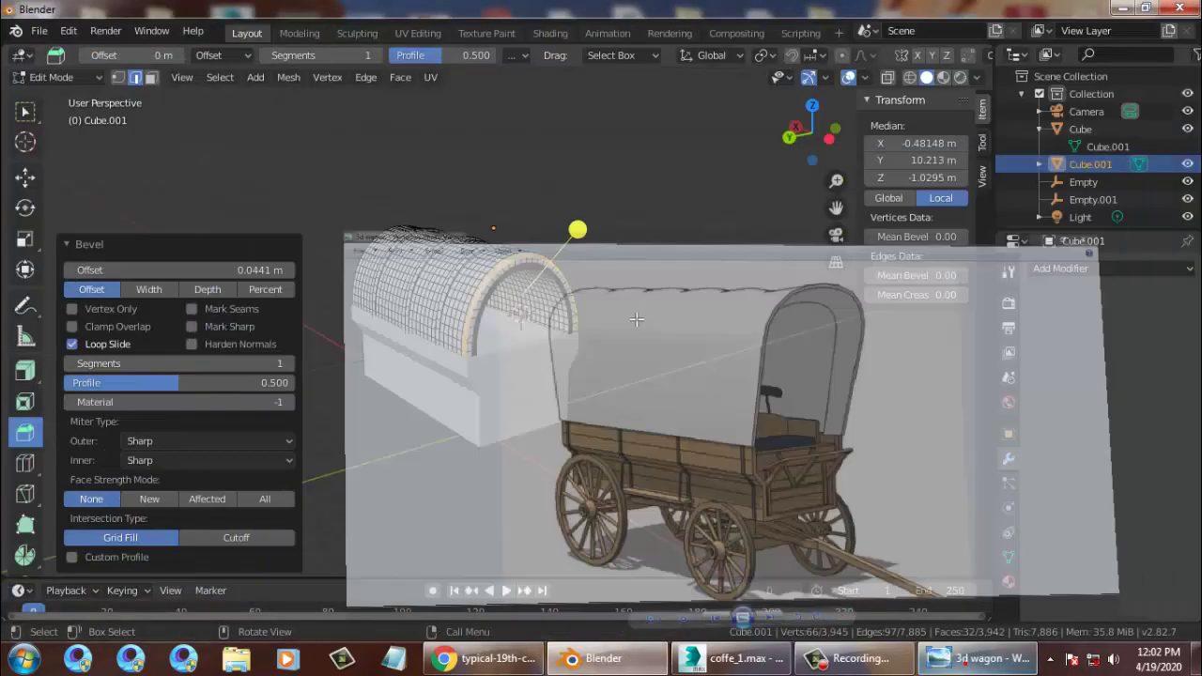
pyautogui.moveTo(692, 295); pyautogui.dragTo(805, 278, button='middle')
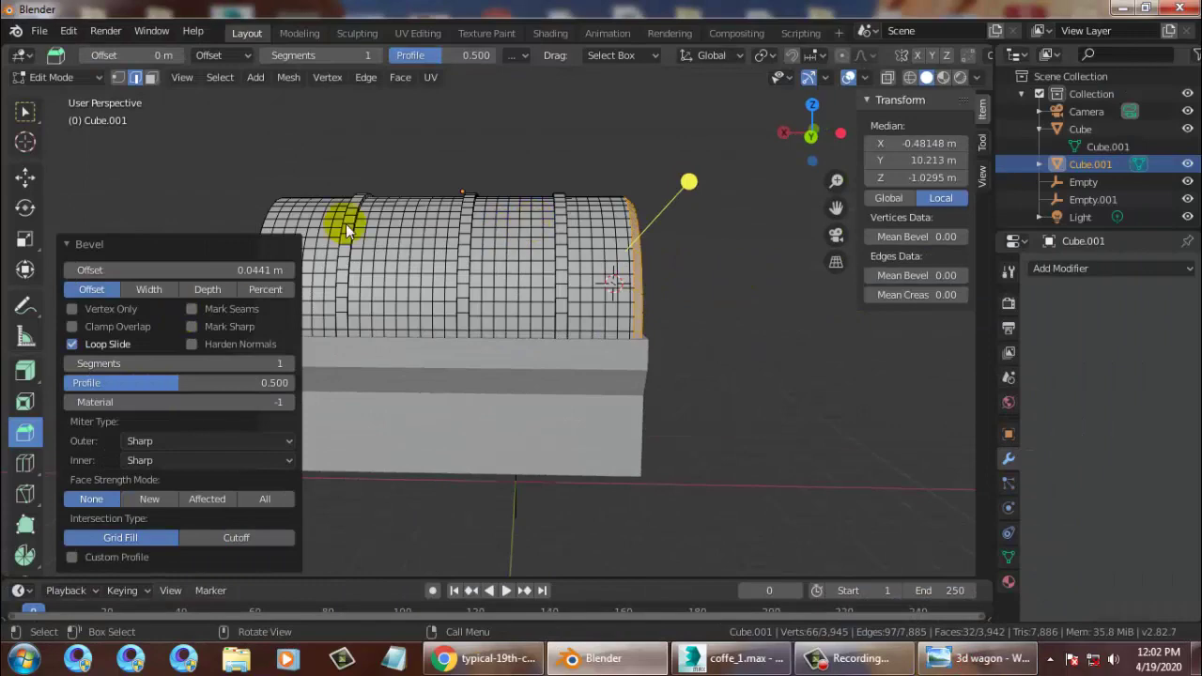
pyautogui.keyDown('alt'); pyautogui.moveTo(507, 238); pyautogui.dragTo(683, 240, button='middle'); pyautogui.keyUp('alt')
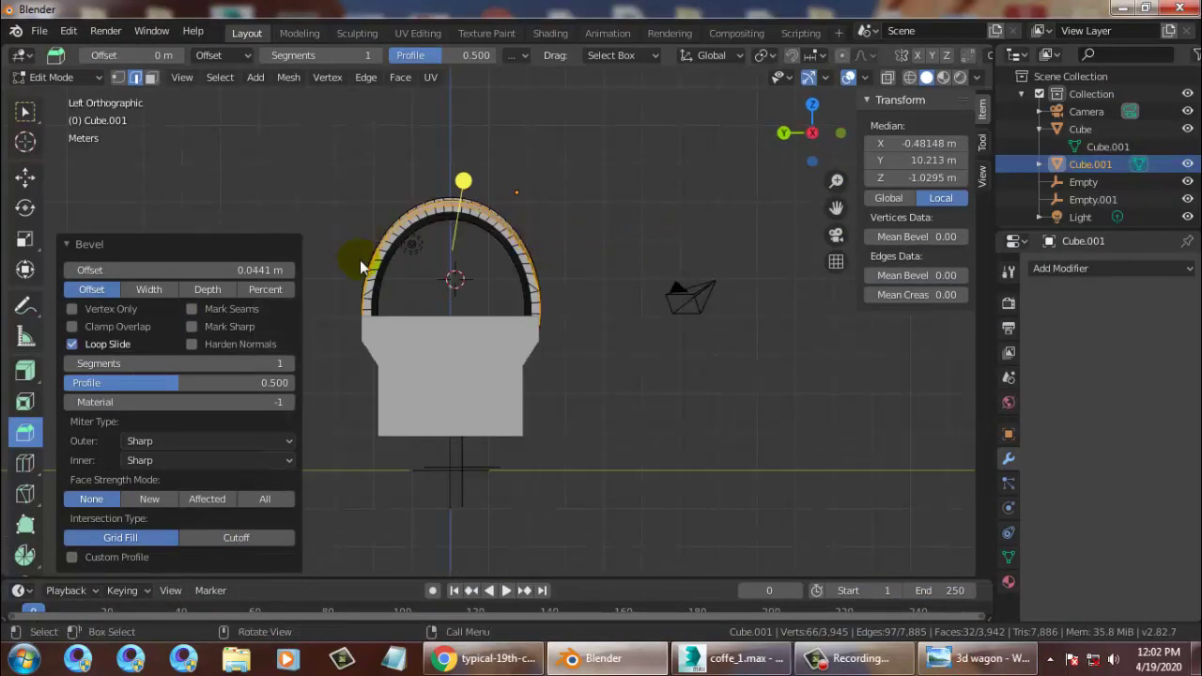
pyautogui.moveTo(360, 266); pyautogui.dragTo(550, 260, button='middle')
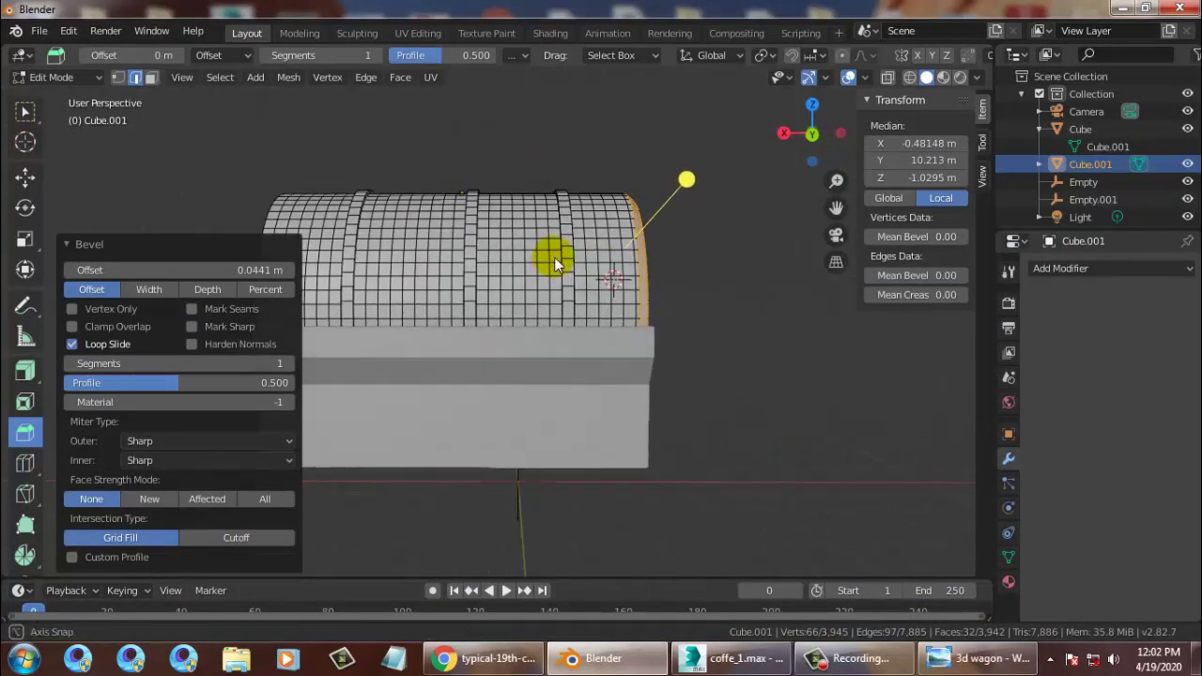
pyautogui.click(27, 182)
pyautogui.click(373, 193)
pyautogui.moveTo(556, 301); pyautogui.dragTo(451, 310, button='middle')
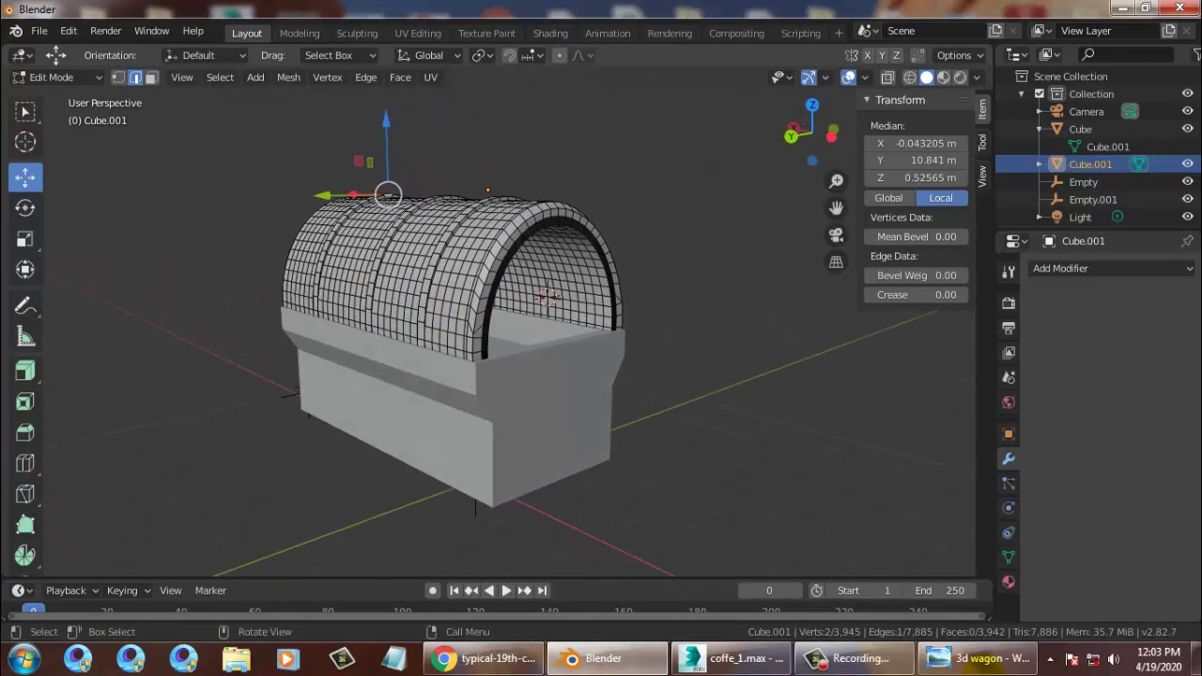
pyautogui.click(968, 662)
pyautogui.click(968, 662)
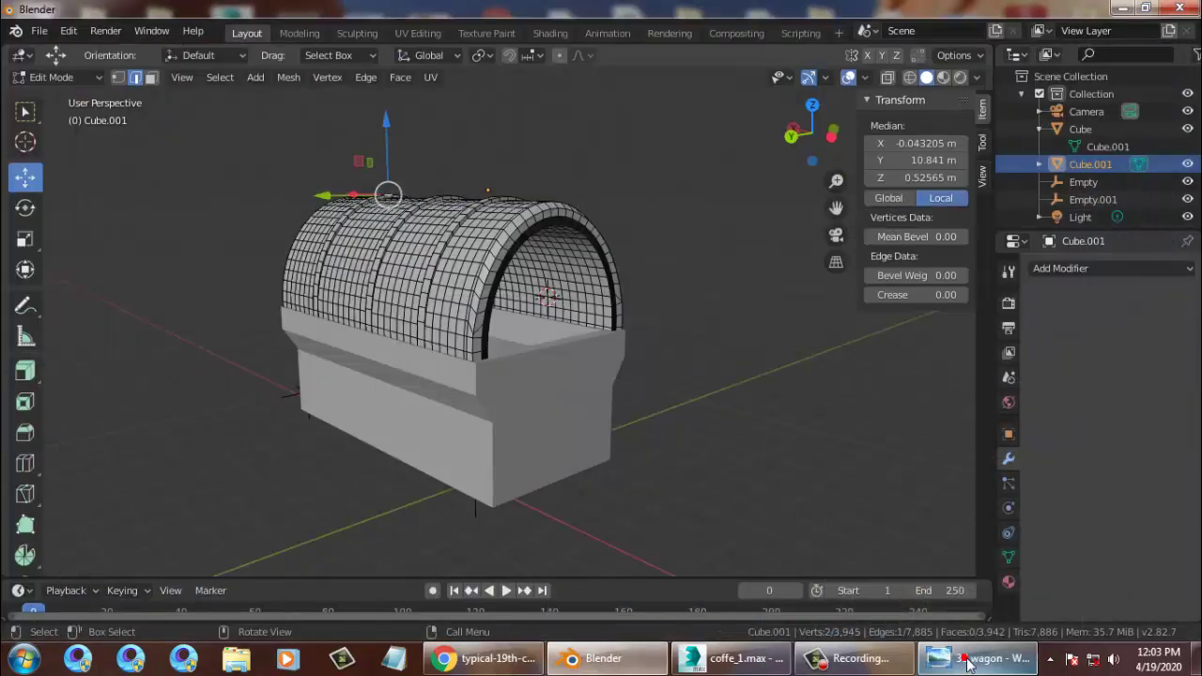
pyautogui.moveTo(648, 434)
pyautogui.mouseDown(button='middle')
pyautogui.moveTo(689, 325)
pyautogui.moveTo(677, 416)
pyautogui.moveTo(655, 430)
pyautogui.mouseUp(button='middle')
pyautogui.scroll(-3, 655, 429)
pyautogui.click(715, 381)
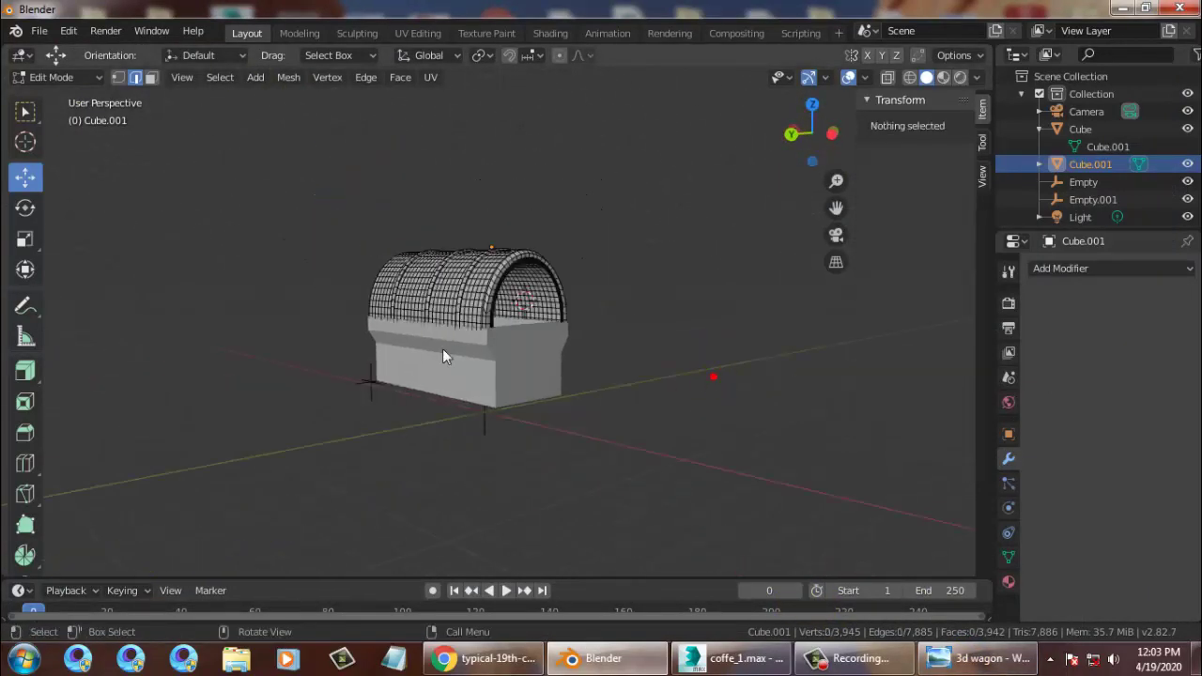
# Finish editing the cover mesh and return to Object Mode.
pyautogui.click(535, 336)
pyautogui.moveTo(538, 362); pyautogui.dragTo(568, 404, button='middle')
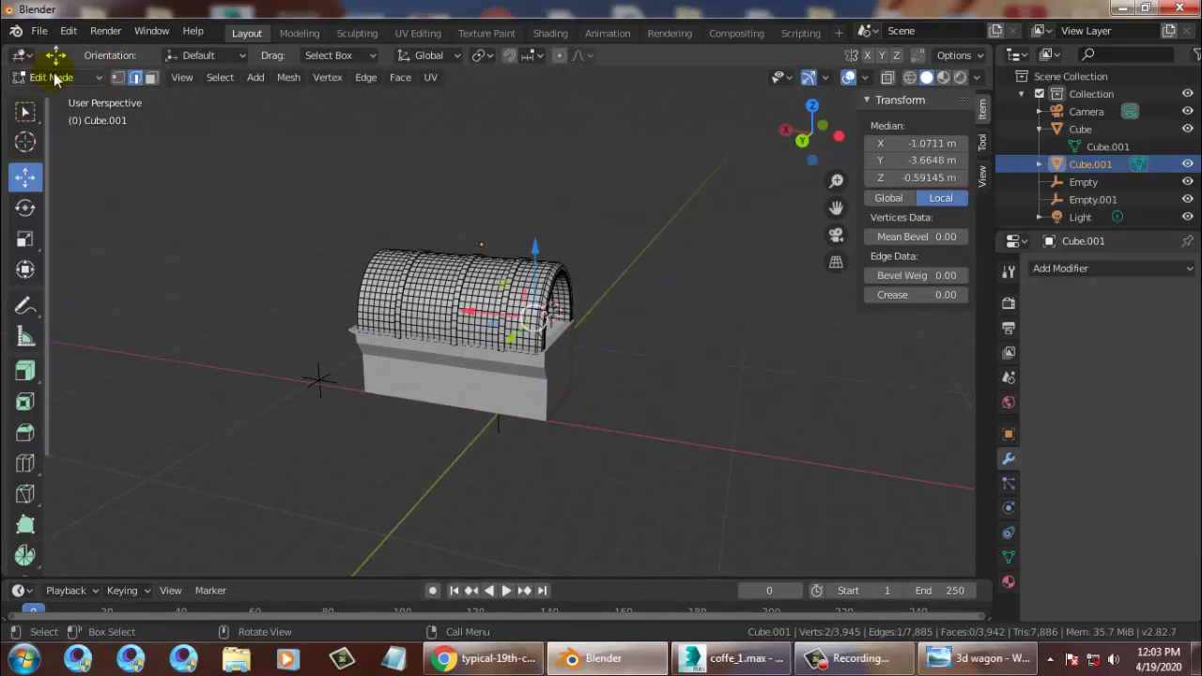
pyautogui.click(49, 77)
pyautogui.click(64, 96)
# Try to move the wagon body along the X axis.
pyautogui.click(599, 388)
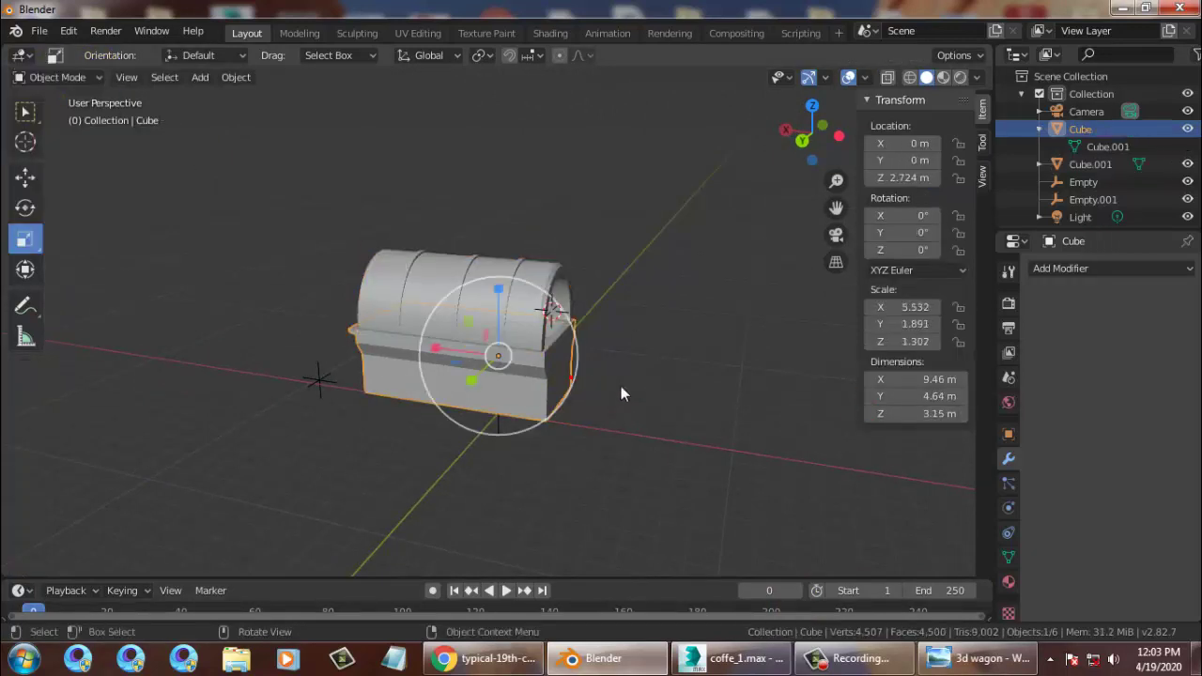
pyautogui.click(25, 178)
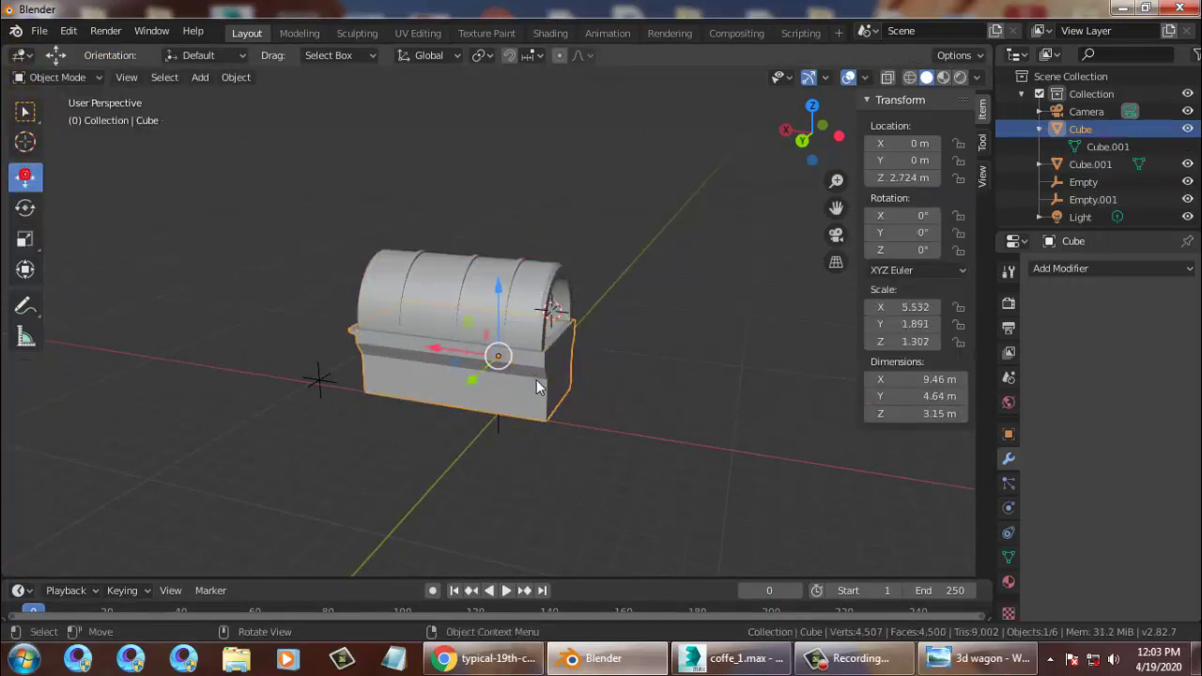
pyautogui.moveTo(449, 344); pyautogui.dragTo(355, 357)
pyautogui.hotkey('ctrl', 'z')
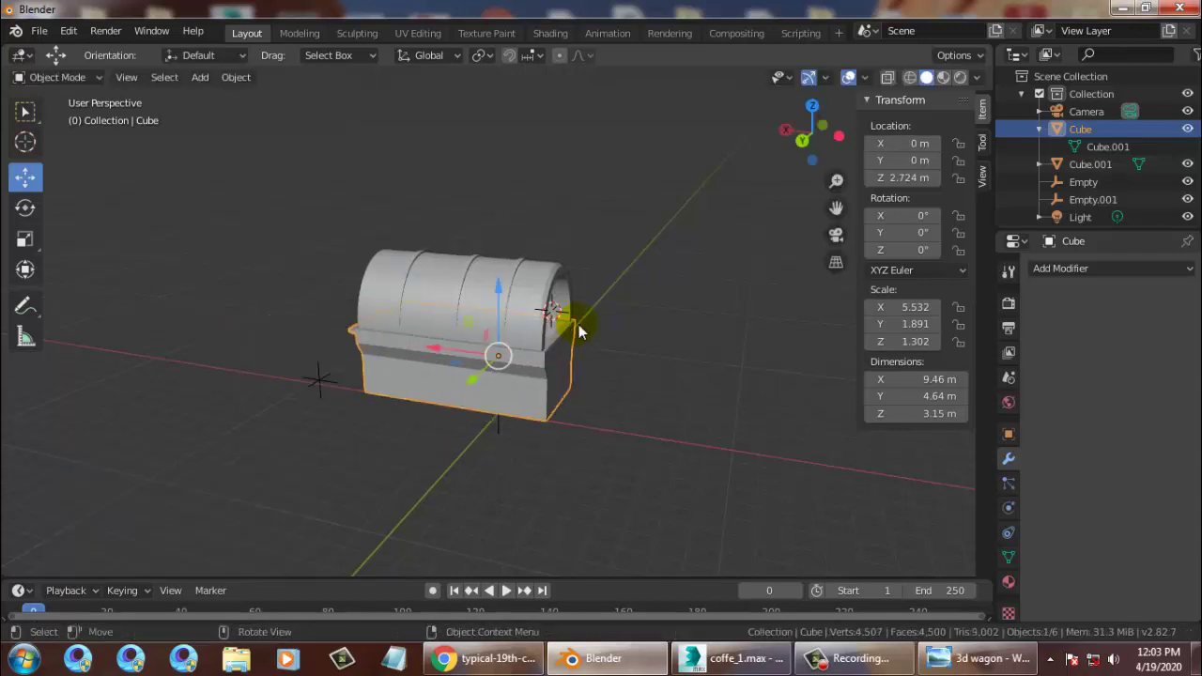
# Deselect the wagon body and examine the wagon from its long side.
pyautogui.moveTo(576, 325); pyautogui.dragTo(635, 307, button='middle')
pyautogui.click(635, 307)
pyautogui.moveTo(435, 373); pyautogui.dragTo(544, 340, button='middle')
pyautogui.scroll(2, 544, 340)
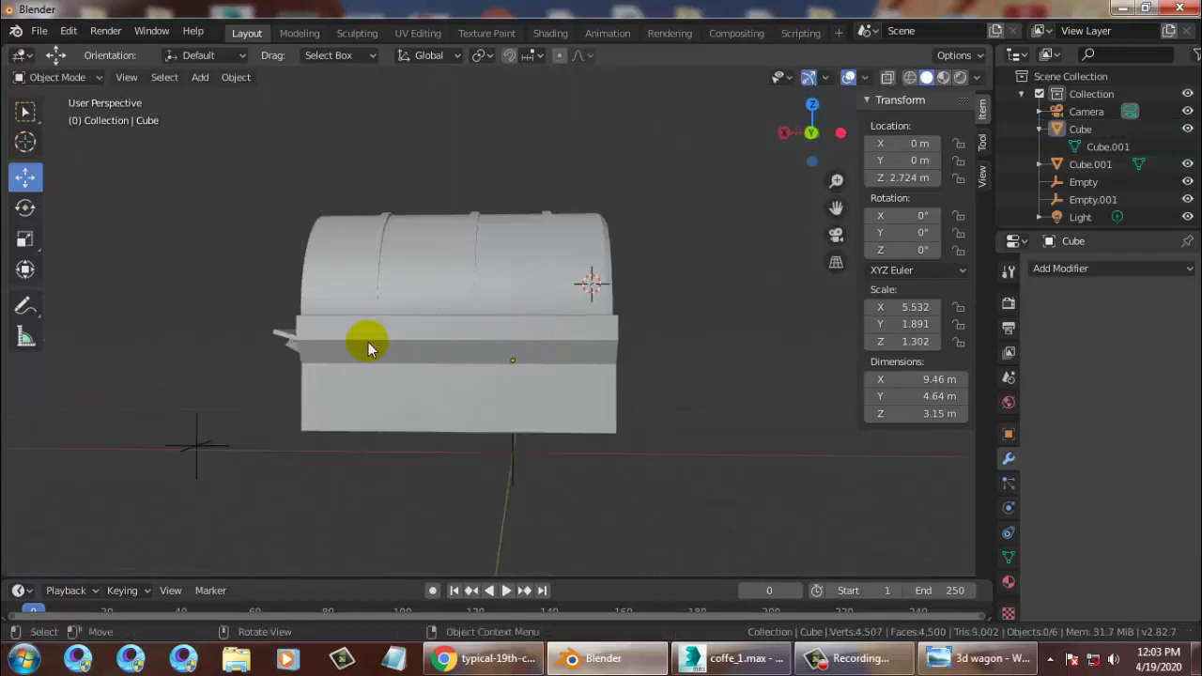
# Compare the wagon's cover and front end with the 3d wagon reference picture.
pyautogui.moveTo(368, 342); pyautogui.dragTo(702, 509, button='middle')
pyautogui.scroll(2, 667, 360)
pyautogui.click(677, 297)
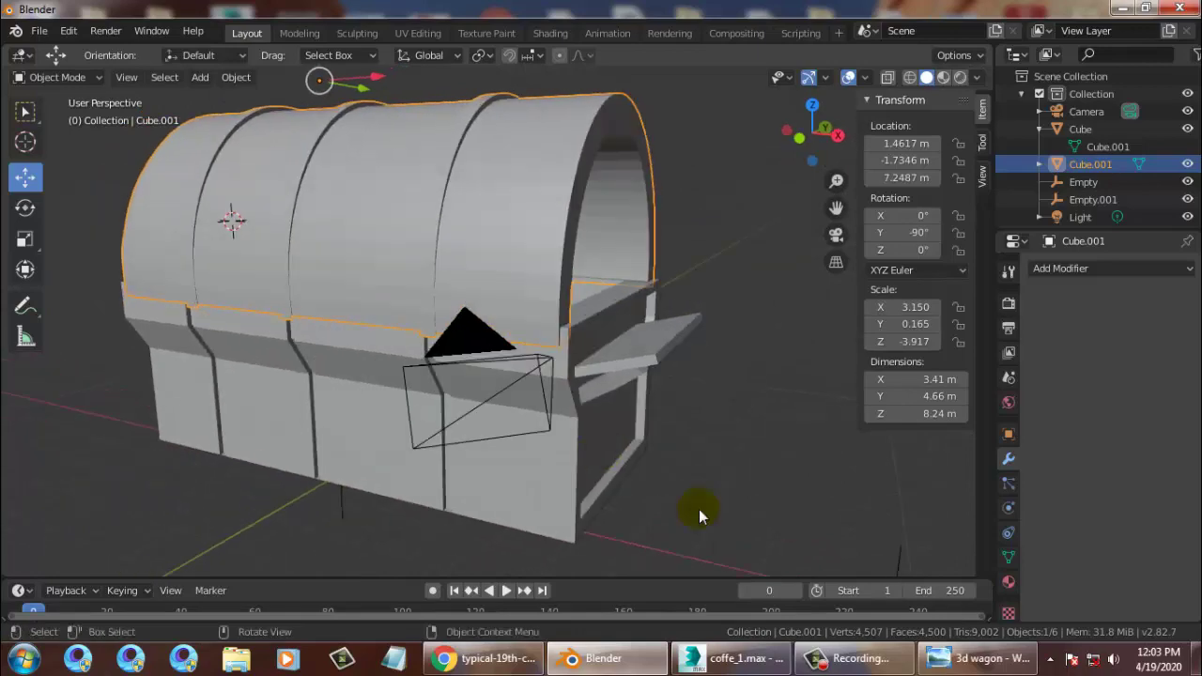
pyautogui.click(977, 658)
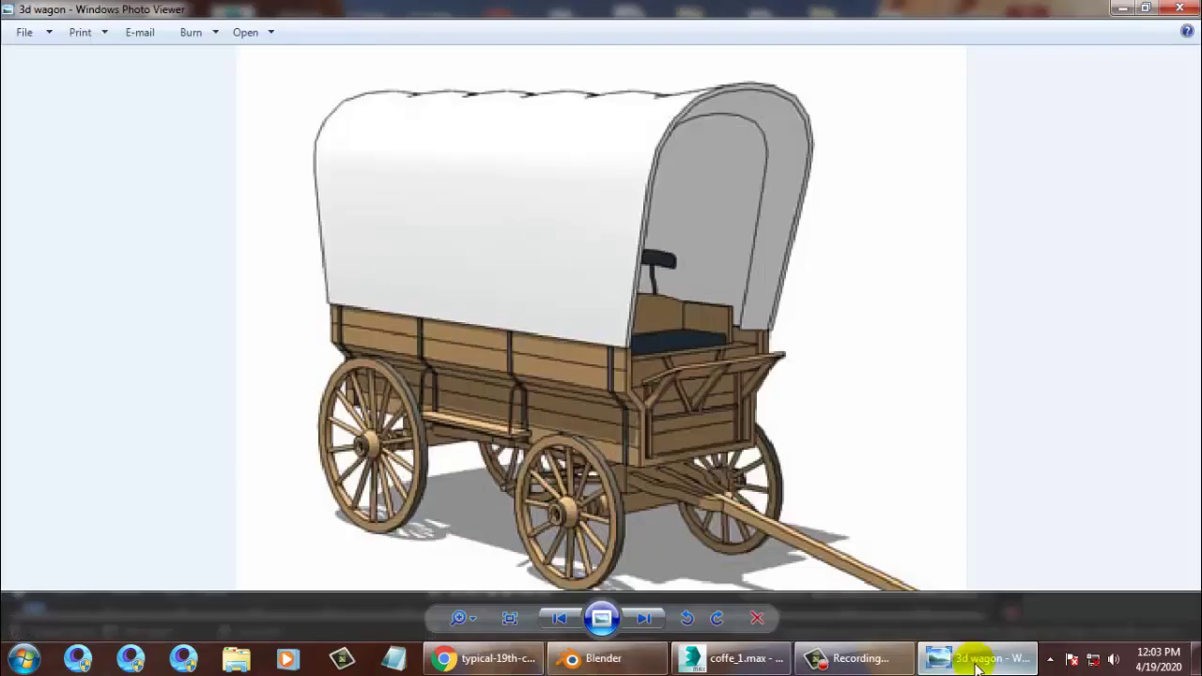
pyautogui.click(855, 658)
pyautogui.click(855, 659)
pyautogui.click(984, 662)
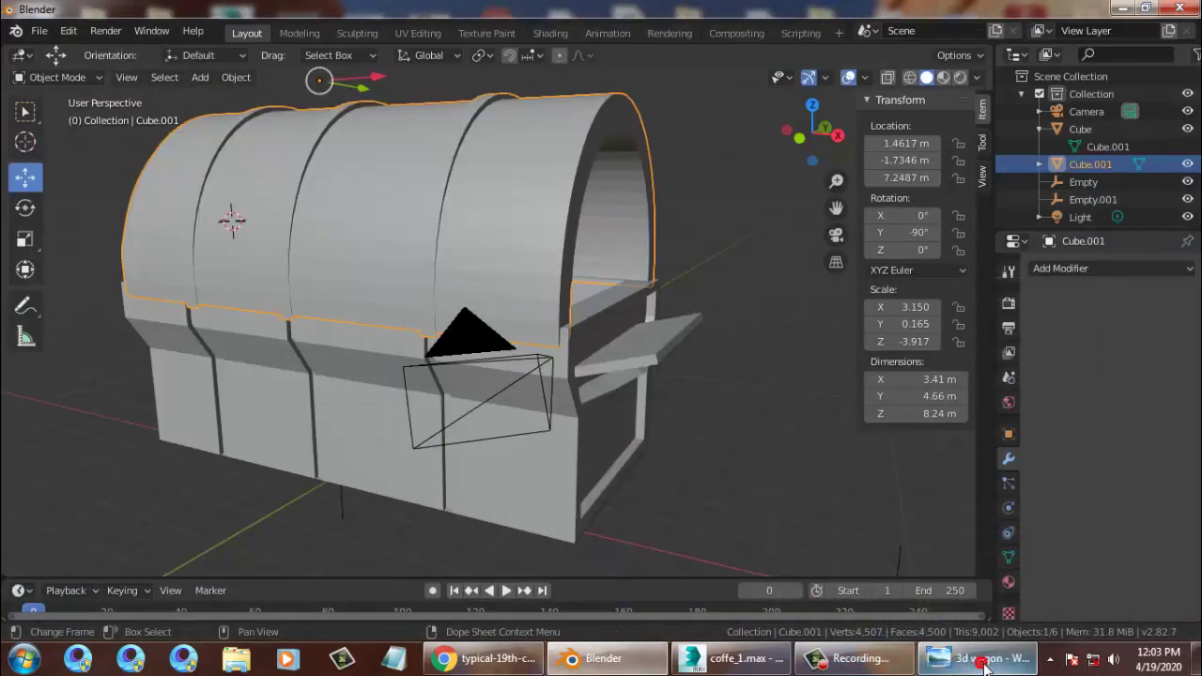
pyautogui.moveTo(703, 376); pyautogui.dragTo(662, 346, button='middle')
pyautogui.moveTo(571, 316)
pyautogui.keyDown('alt'); pyautogui.mouseDown(button='middle')
pyautogui.moveTo(578, 424)
pyautogui.moveTo(588, 318)
pyautogui.mouseUp(button='middle'); pyautogui.keyUp('alt')
pyautogui.scroll(-4, 585, 387)
pyautogui.scroll(1, 560, 413)
pyautogui.click(202, 79)
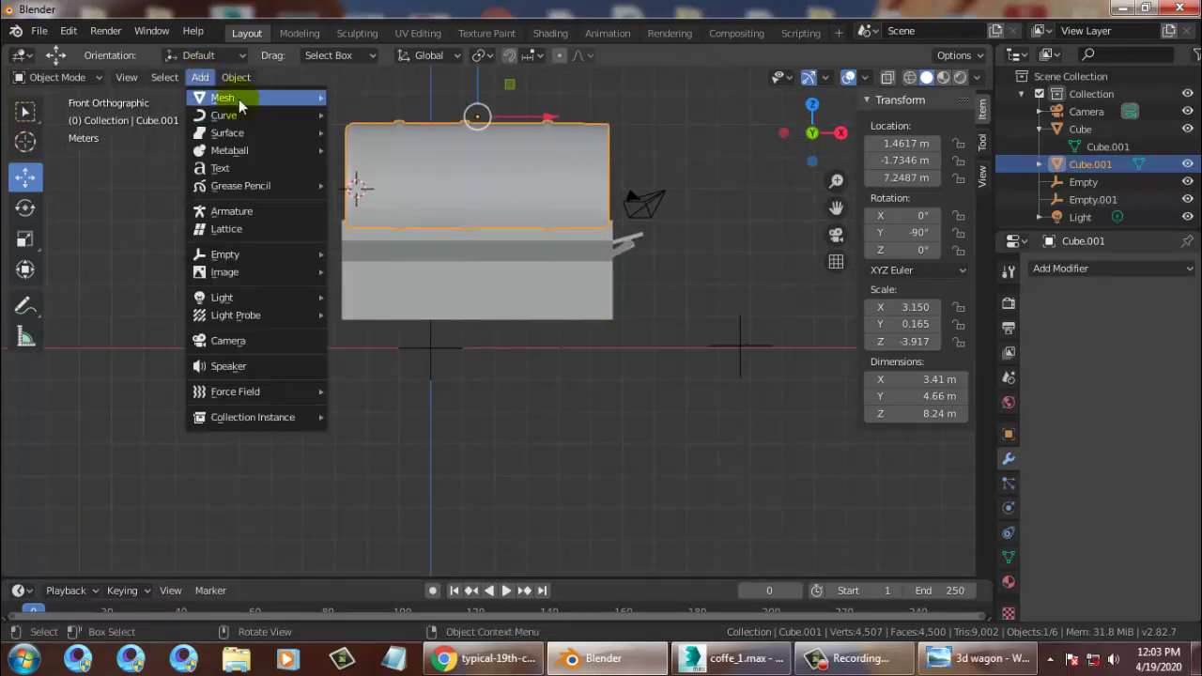
pyautogui.moveTo(238, 101)
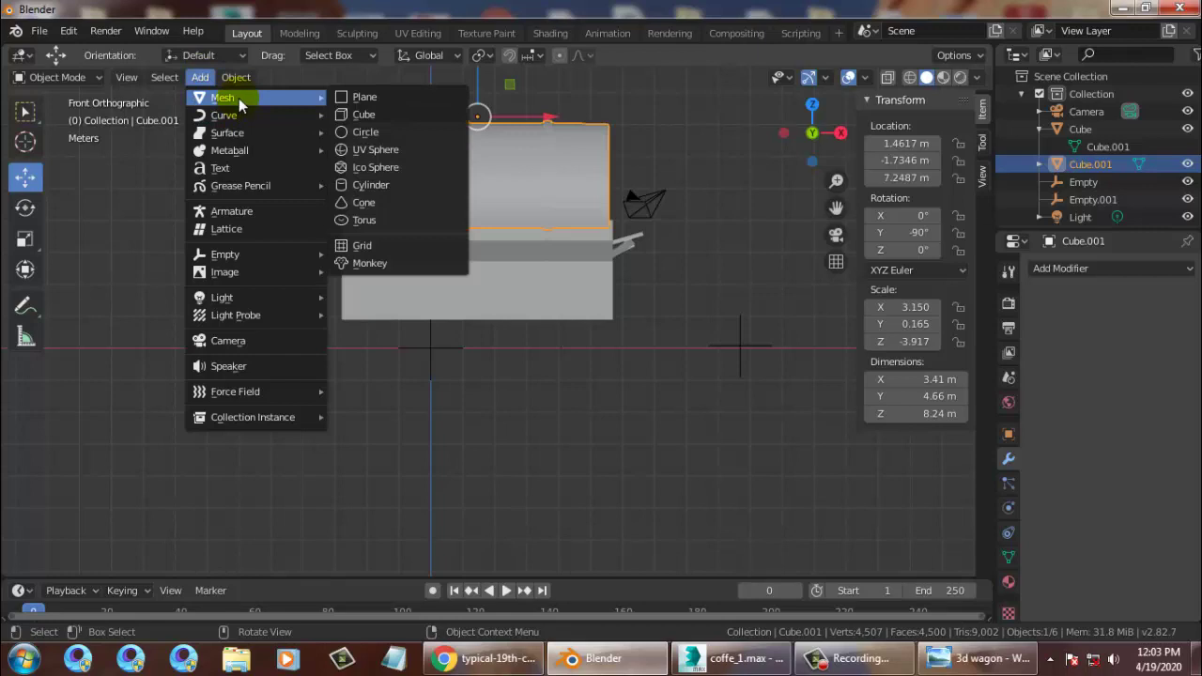
pyautogui.click(371, 220)
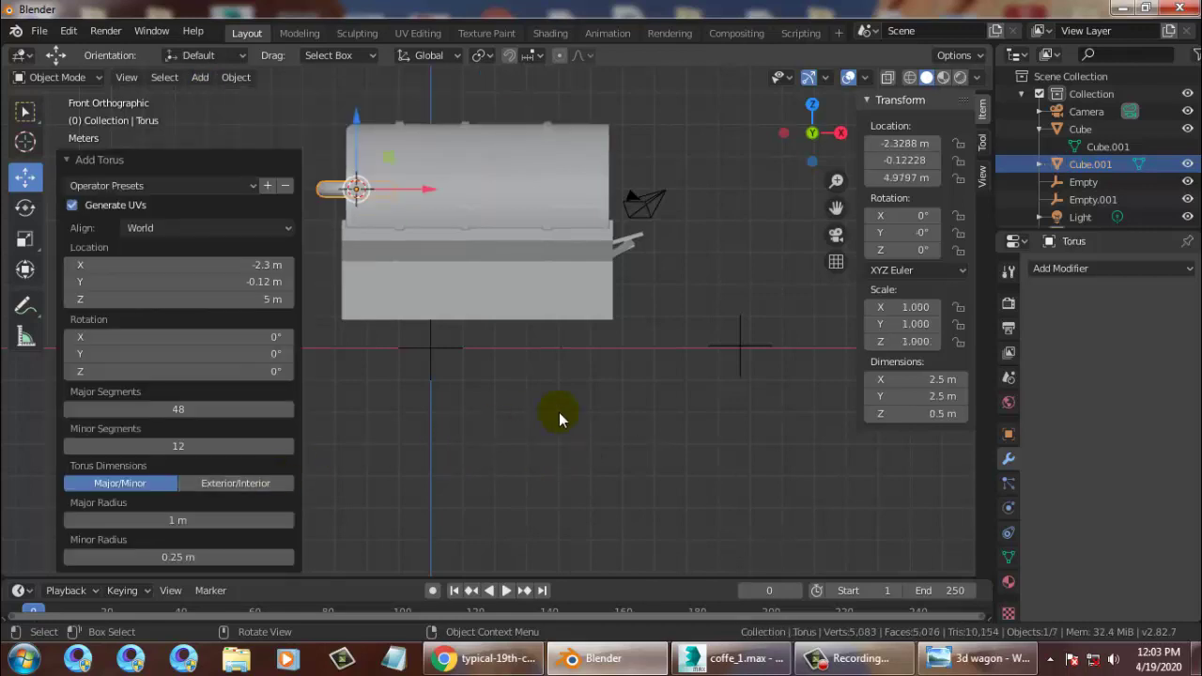
pyautogui.click(514, 420)
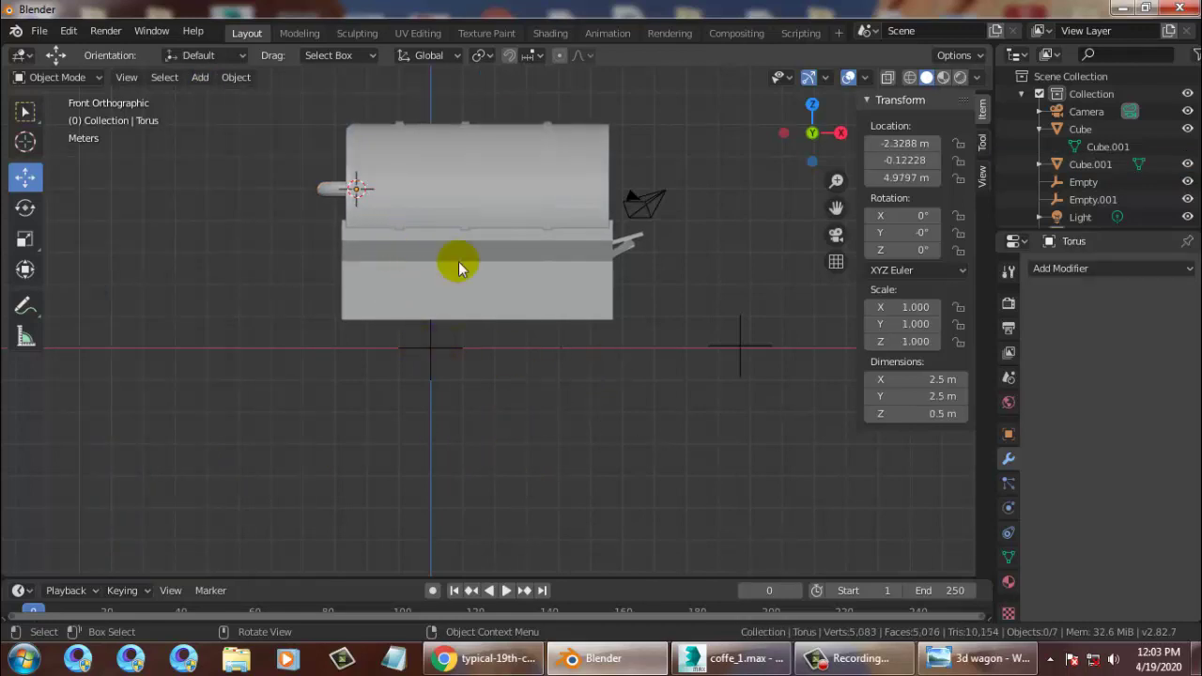
pyautogui.moveTo(658, 449); pyautogui.dragTo(467, 370, button='middle')
pyautogui.scroll(4, 460, 362)
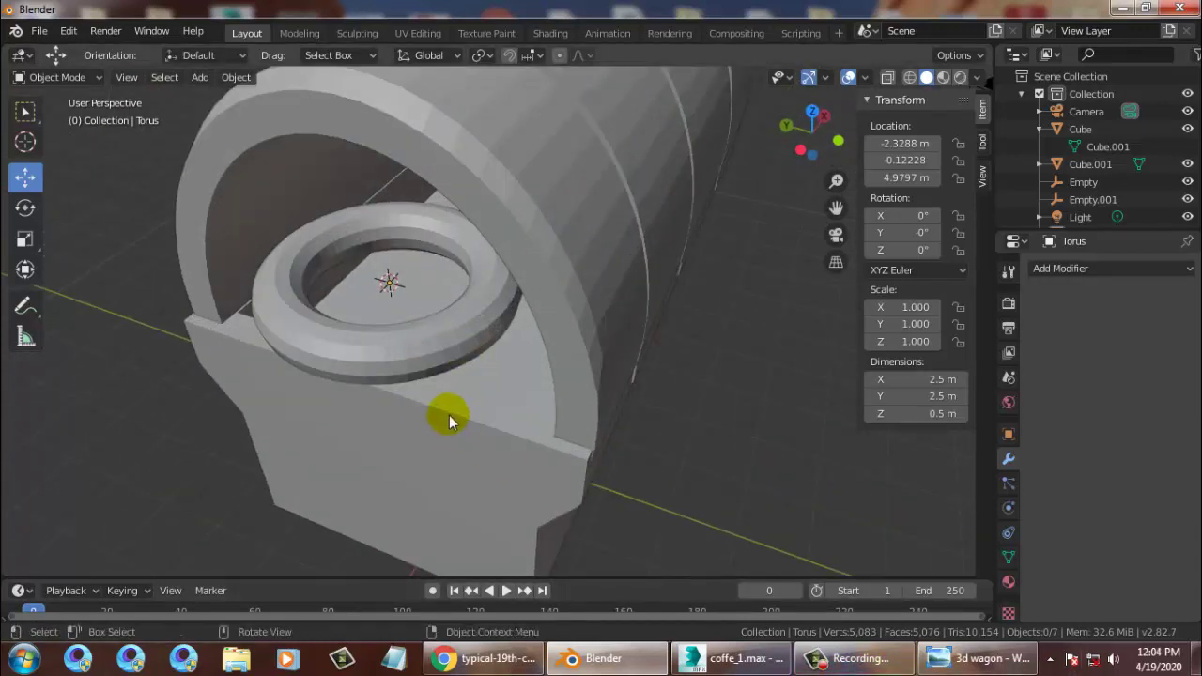
pyautogui.click(364, 355)
pyautogui.press('Delete')
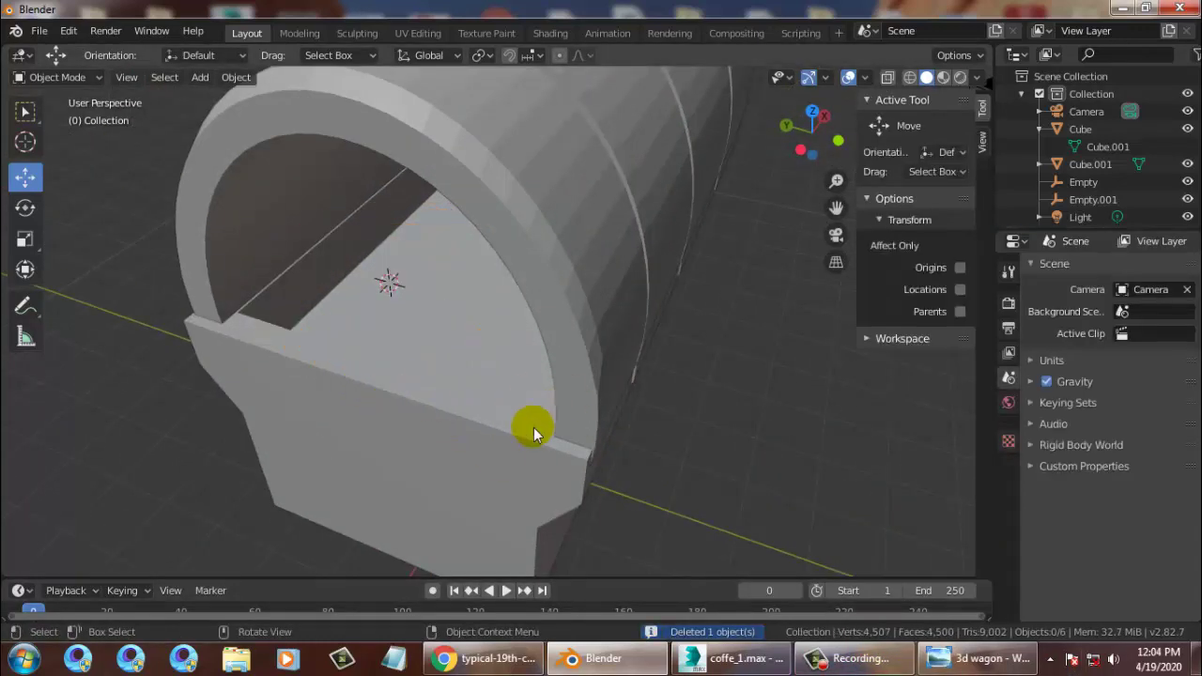
# Add a cylinder mesh for a wheel and, in front view, place it beside the wagon's lower front corner at about X 6.73 m, Z 0.63 m.
pyautogui.press('KP_1')
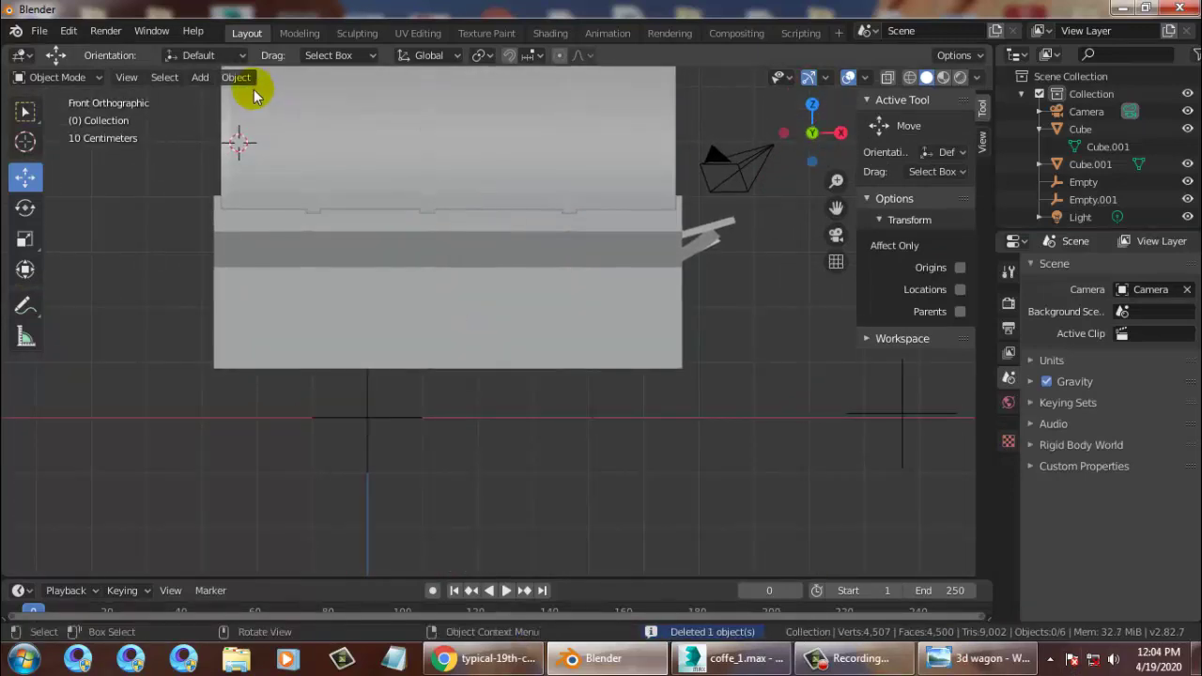
pyautogui.click(208, 78)
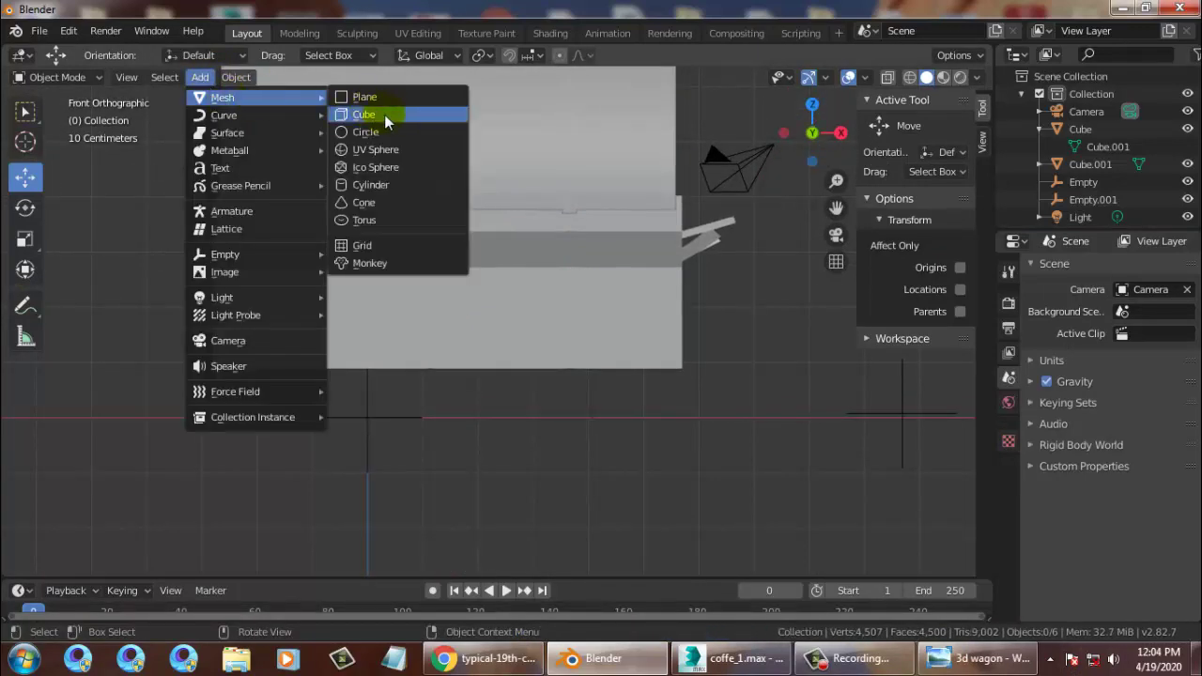
pyautogui.click(402, 184)
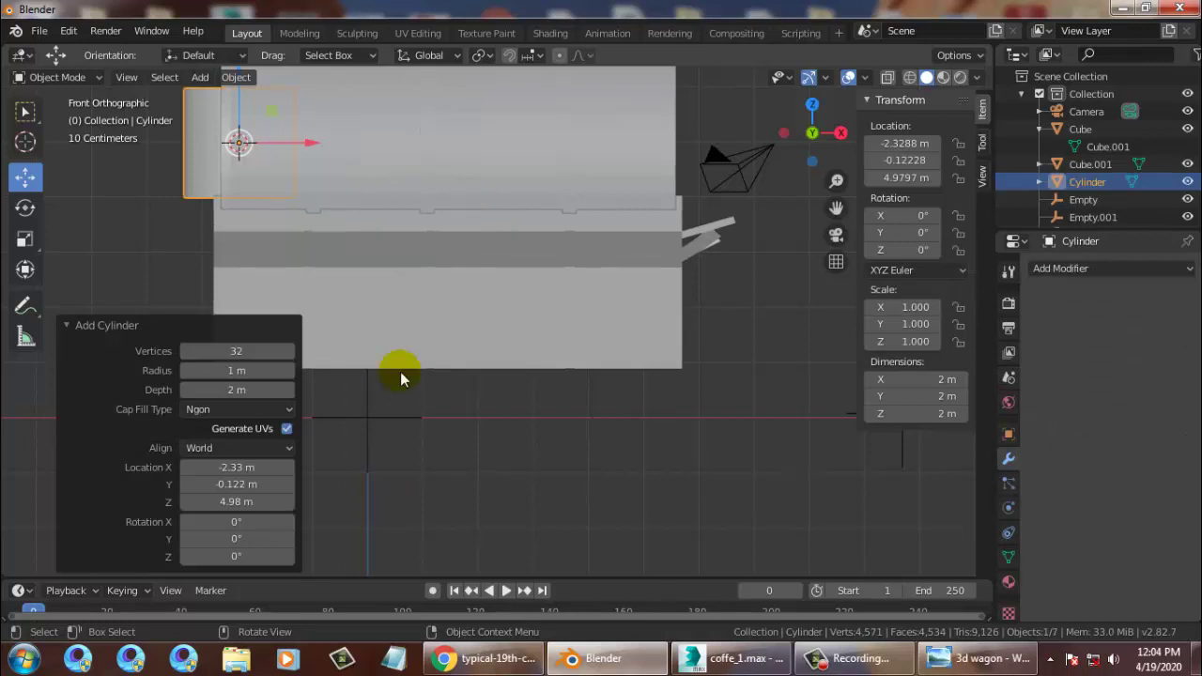
pyautogui.moveTo(305, 143); pyautogui.dragTo(780, 188)
pyautogui.moveTo(773, 113); pyautogui.dragTo(789, 384)
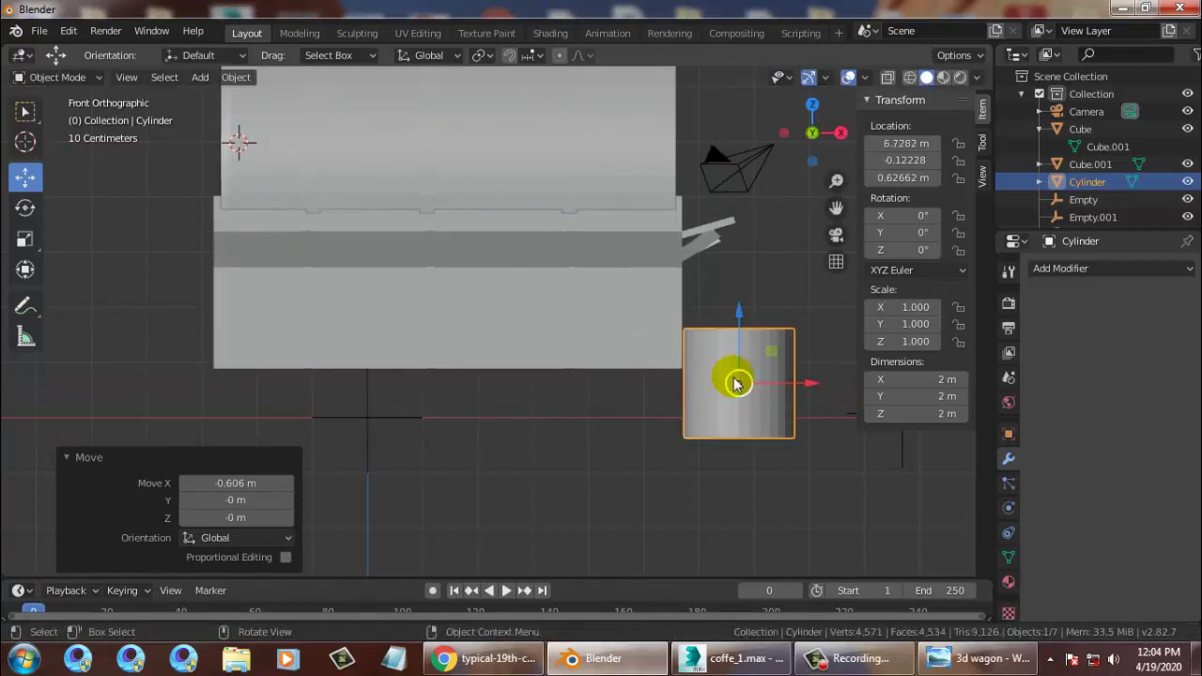
# Rotate the cylinder to 90° about the X axis so its round face points to the wagon's side.
pyautogui.click(25, 208)
pyautogui.moveTo(735, 345); pyautogui.dragTo(905, 231)
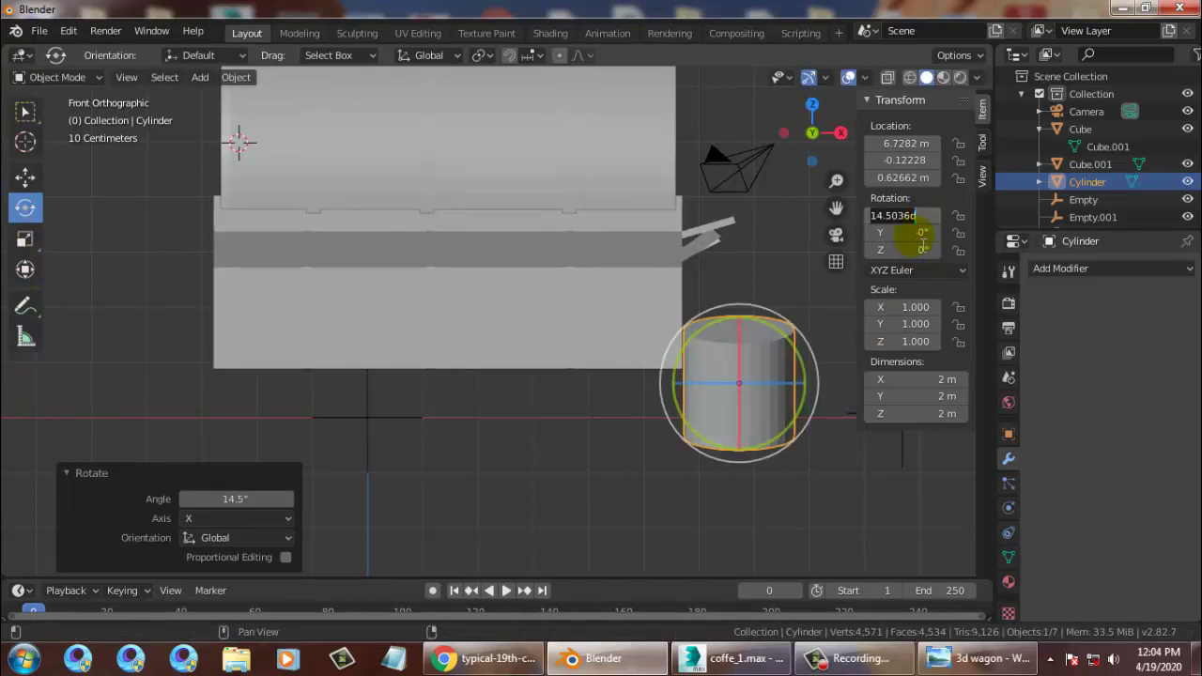
pyautogui.write('90')
pyautogui.press('Return')
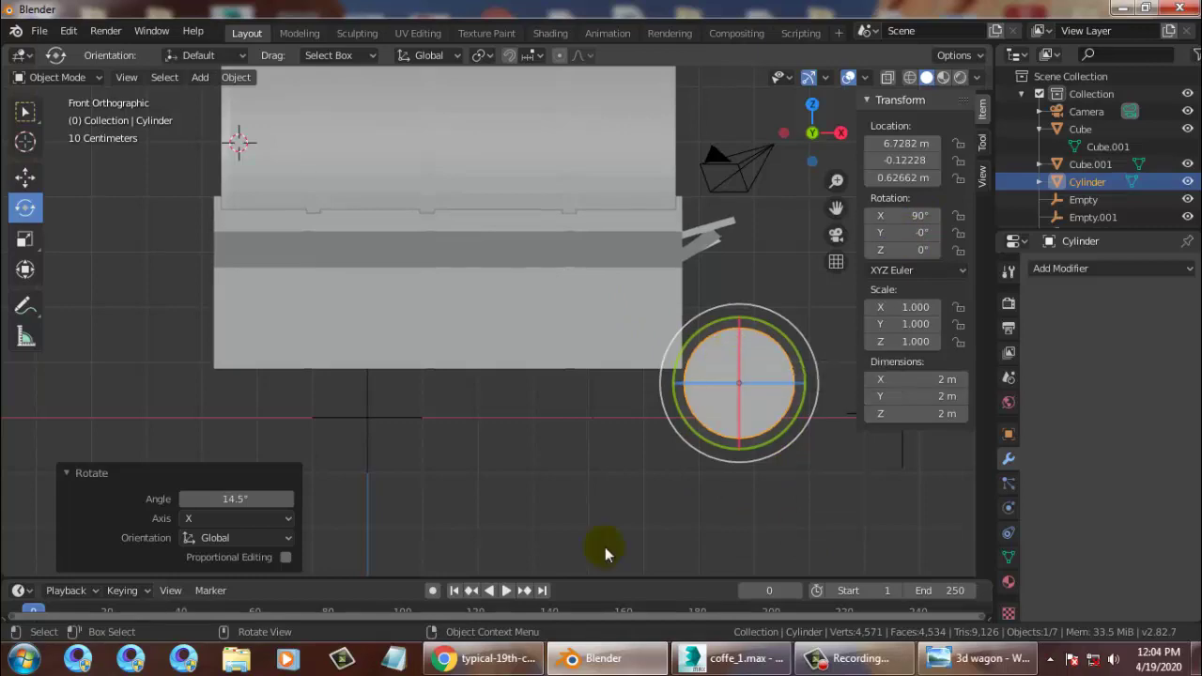
# Check the wheels in the reference picture, enlarge the cylinder to about 3.4 m and move it under the body's front end.
pyautogui.click(982, 658)
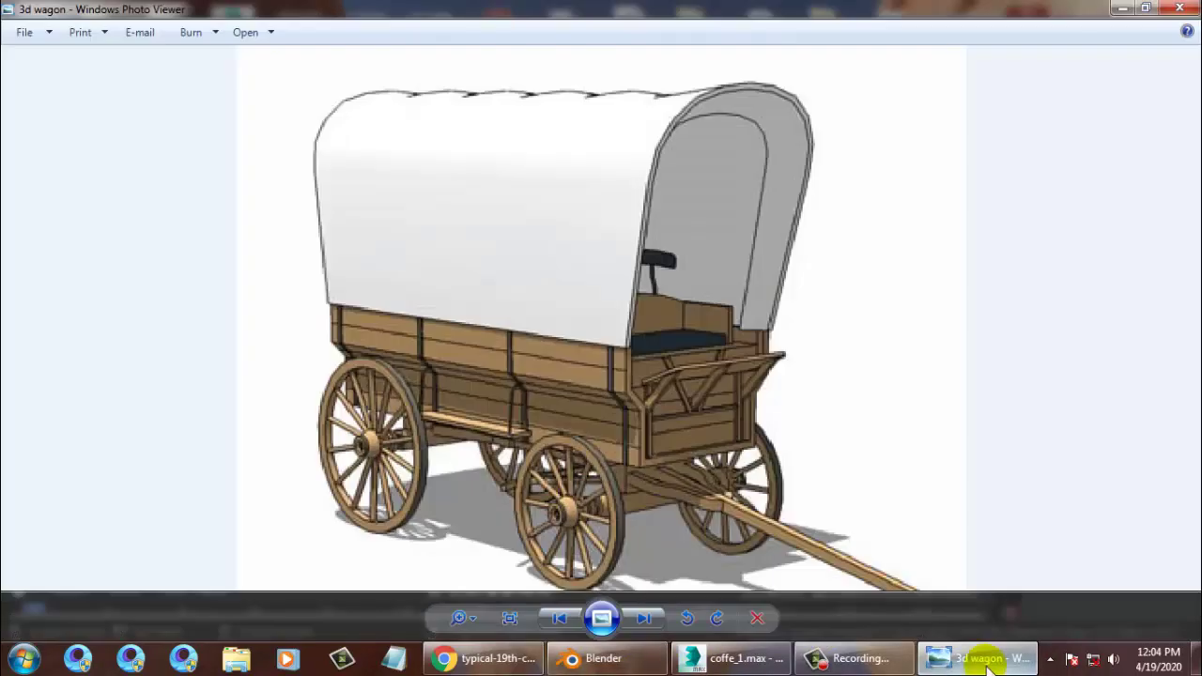
pyautogui.click(986, 662)
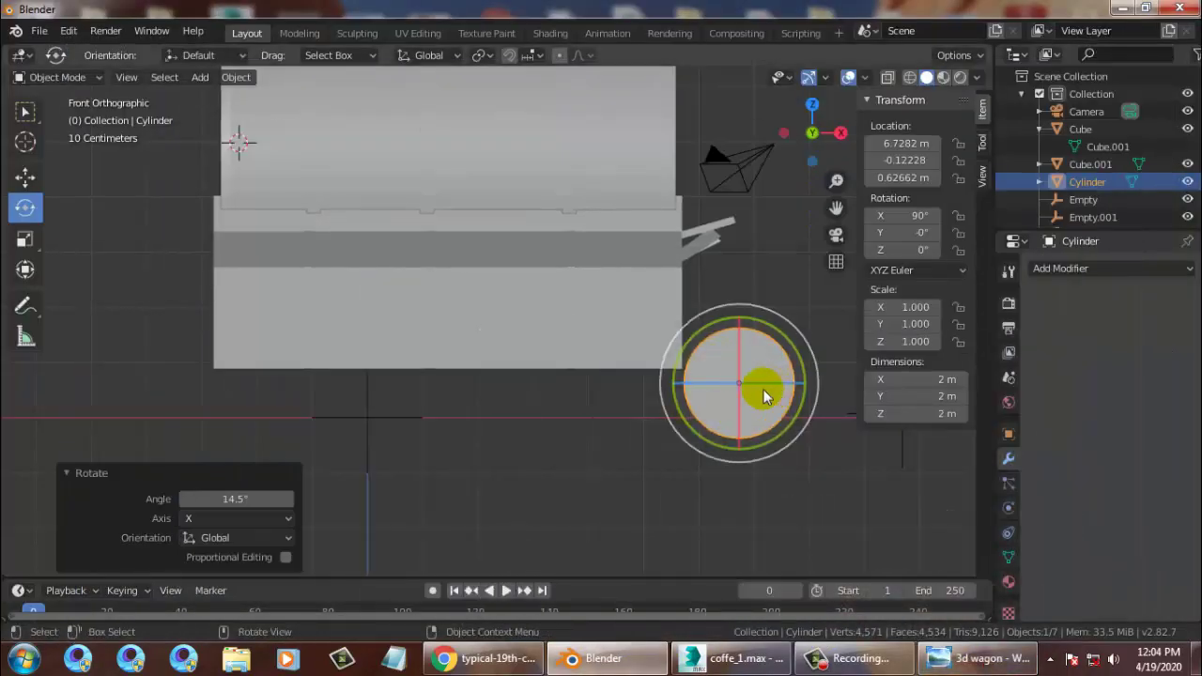
pyautogui.click(25, 242)
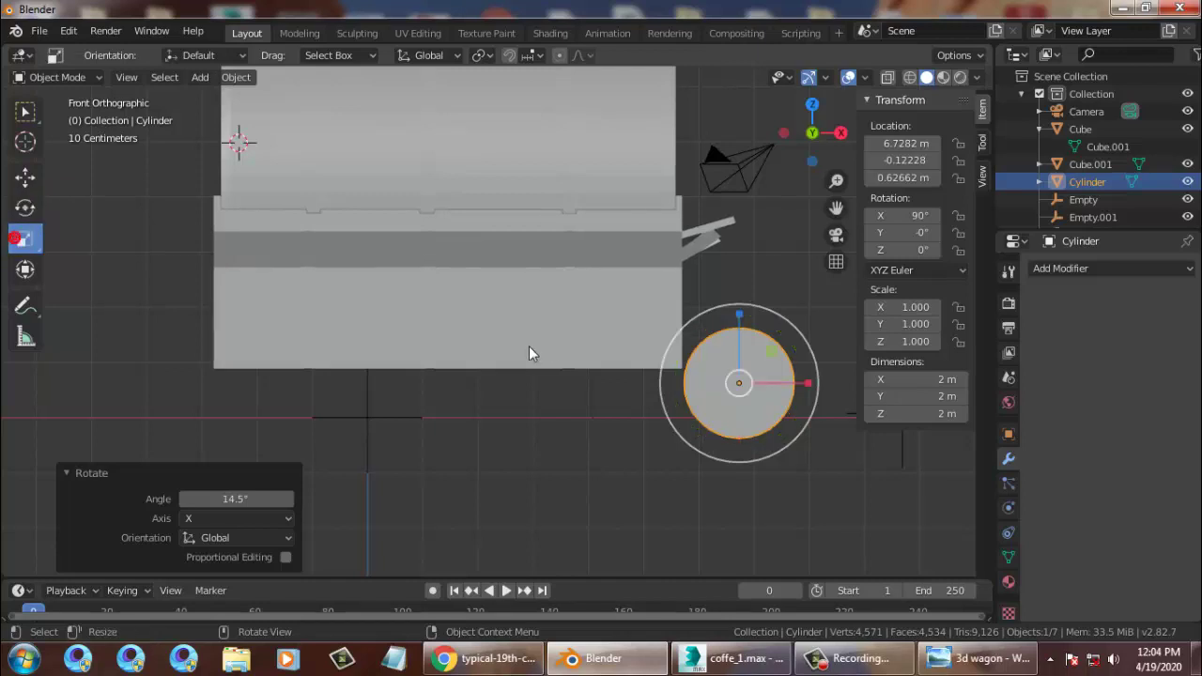
pyautogui.moveTo(771, 419); pyautogui.dragTo(661, 410)
pyautogui.hotkey('ctrl', 'z')
pyautogui.click(25, 179)
# Compare with the reference picture, resize the cylinder to about 3.16 m across and nudge it to about X 3.91 m, Z 0.59 m.
pyautogui.click(971, 661)
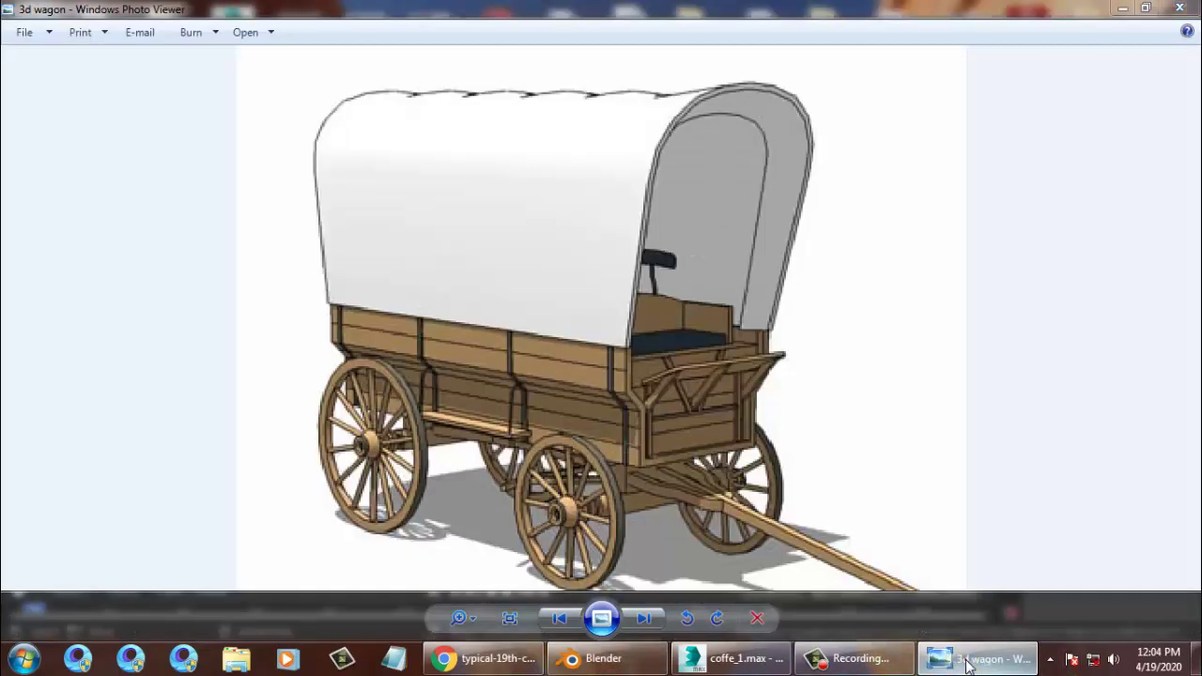
pyautogui.click(970, 661)
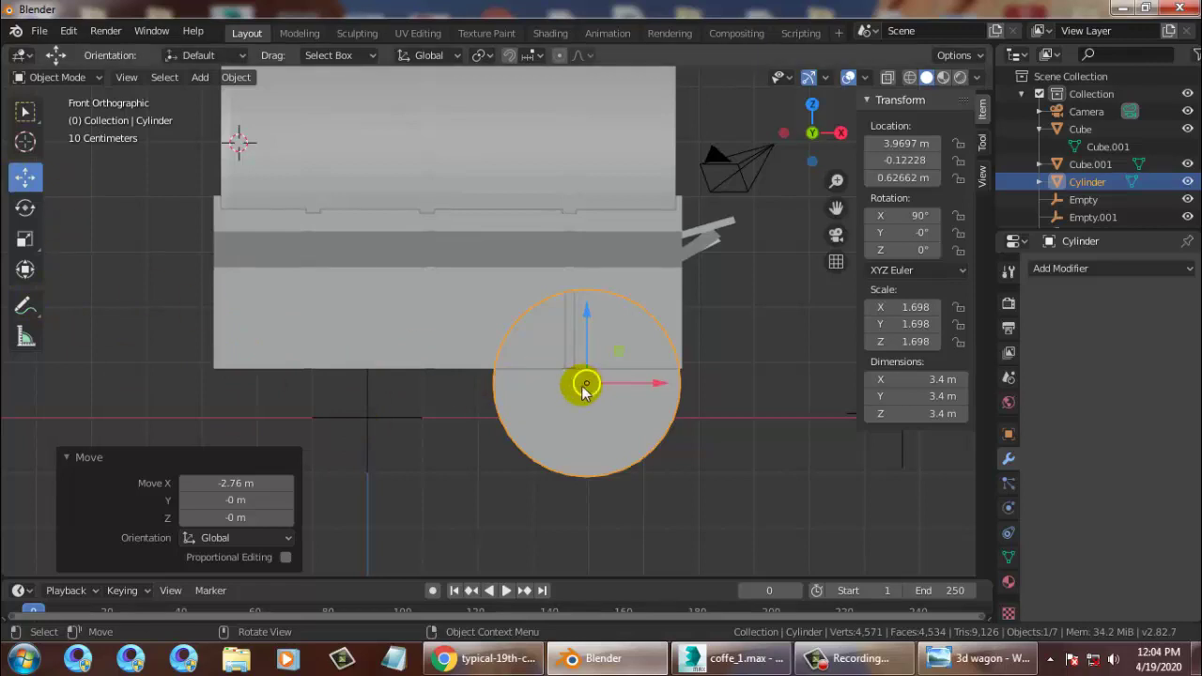
pyautogui.press('s')
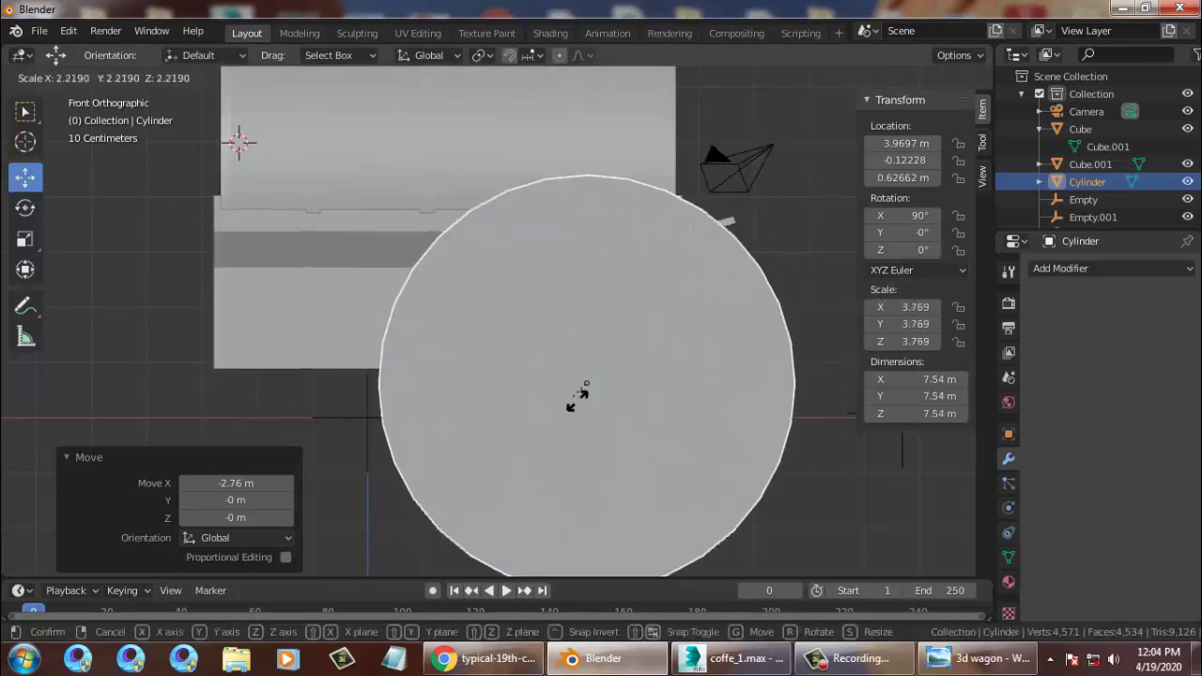
pyautogui.click(578, 374)
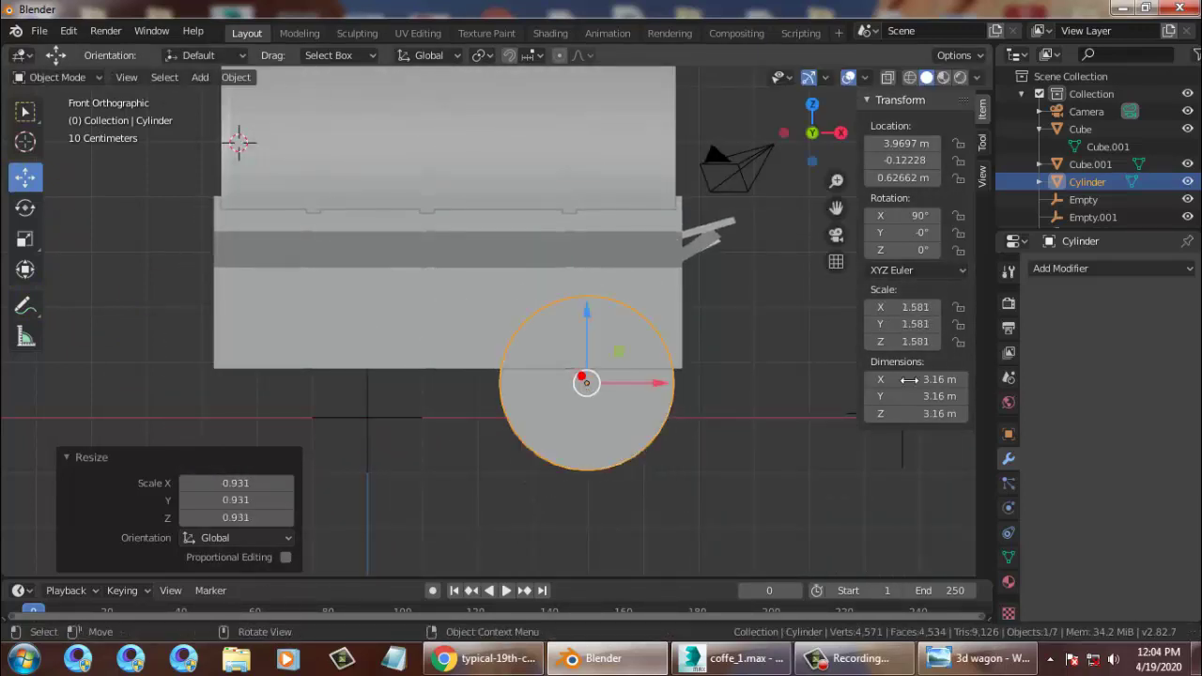
pyautogui.moveTo(646, 392); pyautogui.dragTo(642, 394)
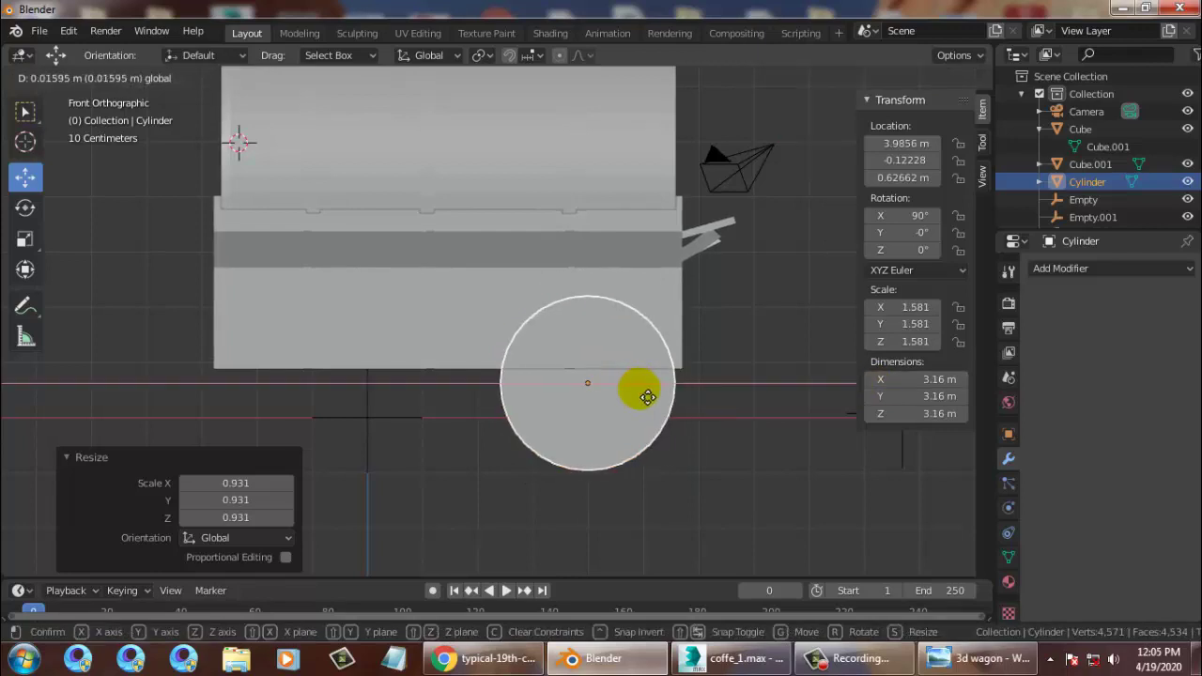
pyautogui.click(591, 340)
pyautogui.moveTo(582, 329); pyautogui.dragTo(583, 335)
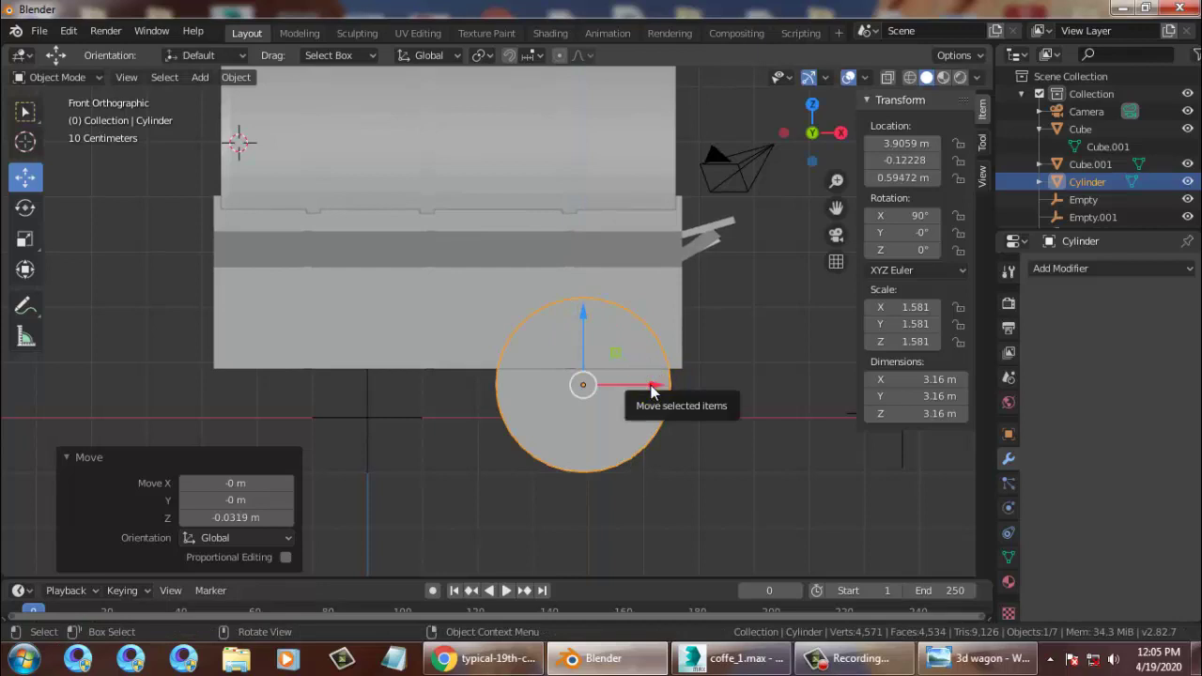
pyautogui.click(651, 385)
# In Edit Mode, move the cylinder's far end face about -2.79 m along Y to form a thin wheel disc, and return to Object Mode.
pyautogui.moveTo(720, 446); pyautogui.dragTo(580, 464, button='middle')
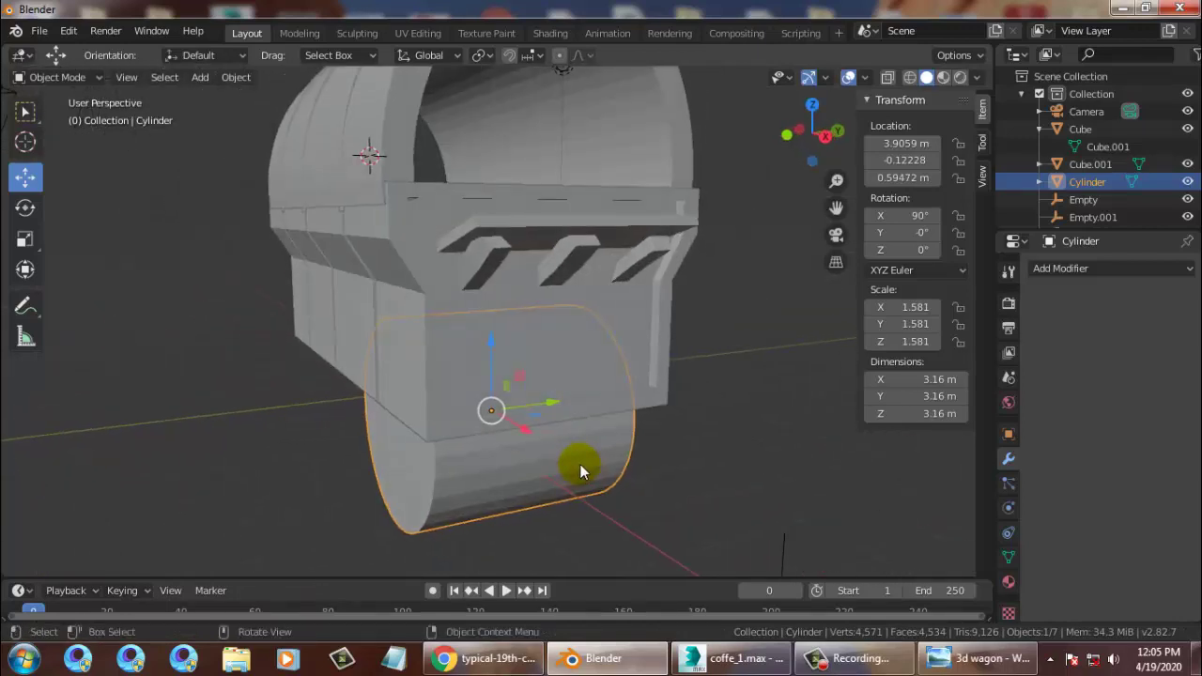
pyautogui.click(84, 79)
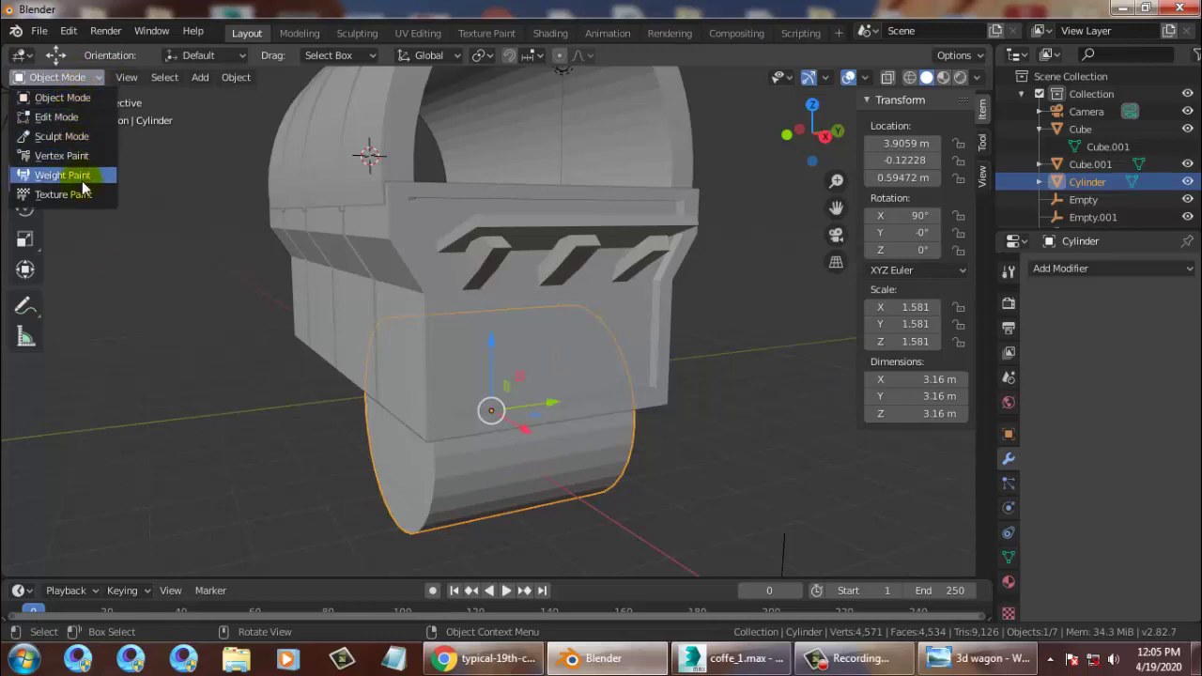
pyautogui.click(73, 118)
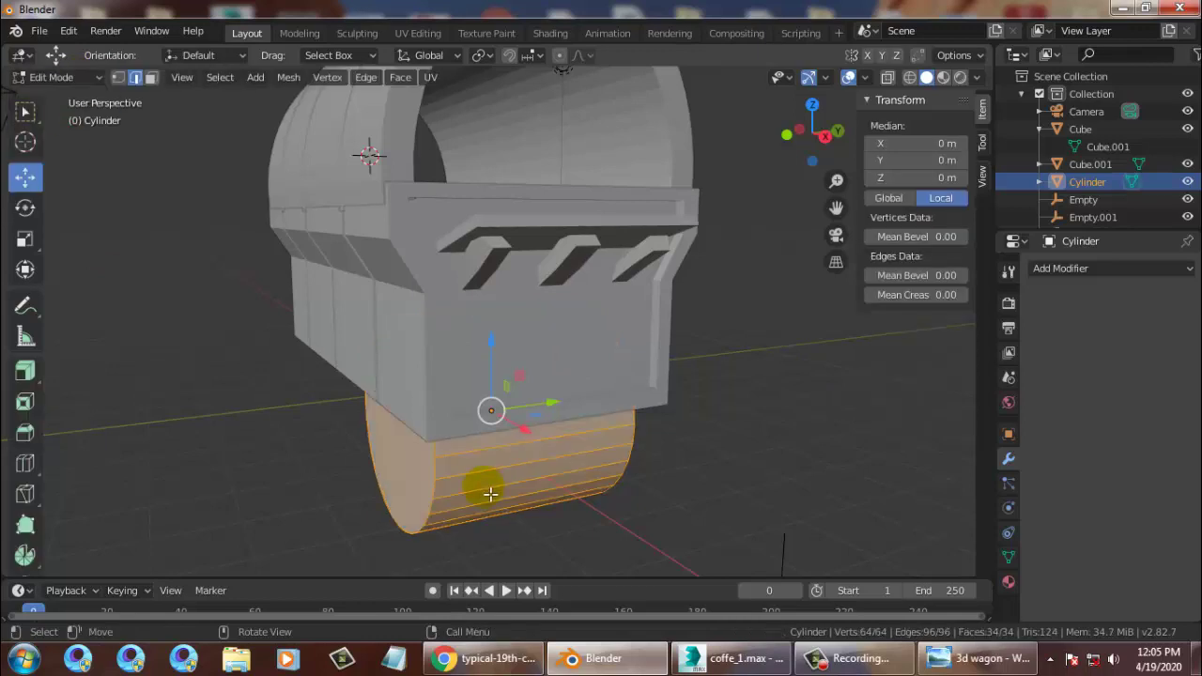
pyautogui.click(393, 471)
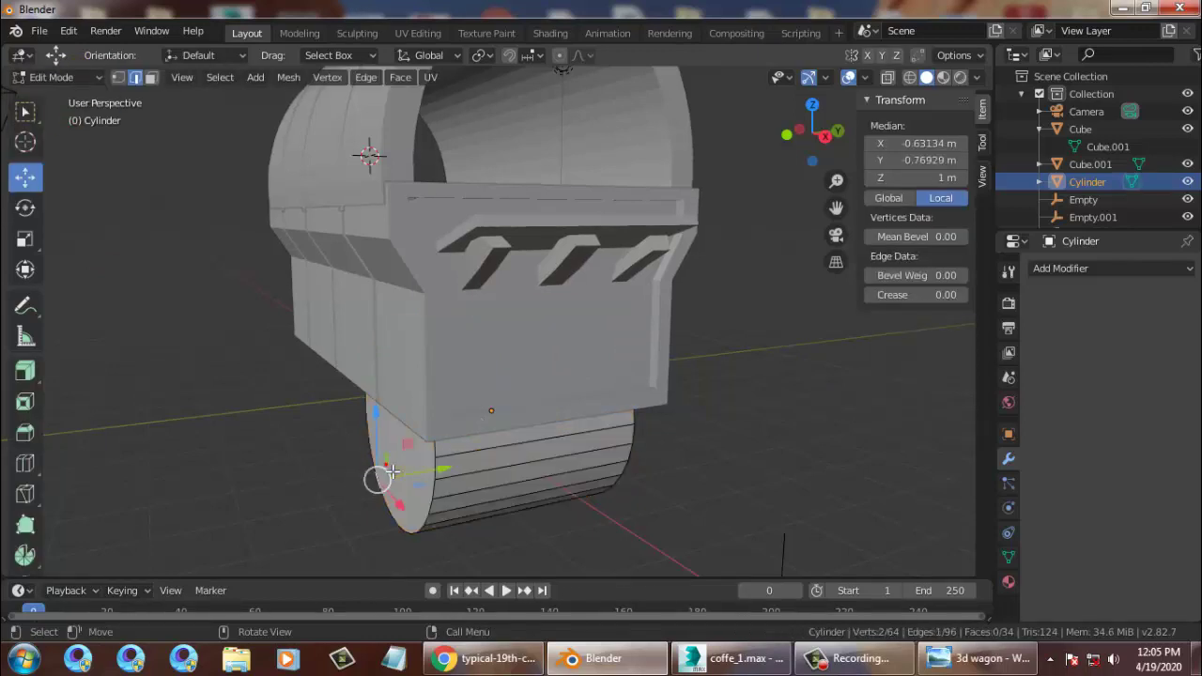
pyautogui.click(150, 77)
pyautogui.moveTo(693, 443); pyautogui.dragTo(536, 455, button='middle')
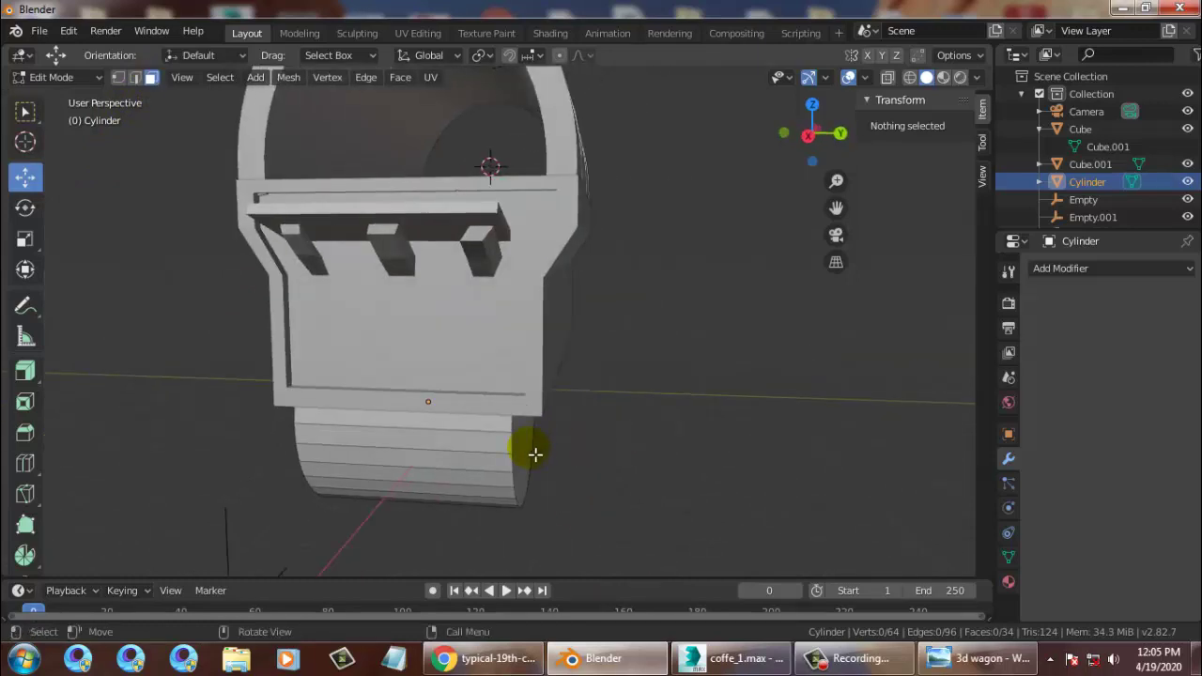
pyautogui.click(534, 455)
pyautogui.moveTo(584, 417); pyautogui.dragTo(414, 405)
pyautogui.moveTo(438, 378); pyautogui.dragTo(511, 368, button='middle')
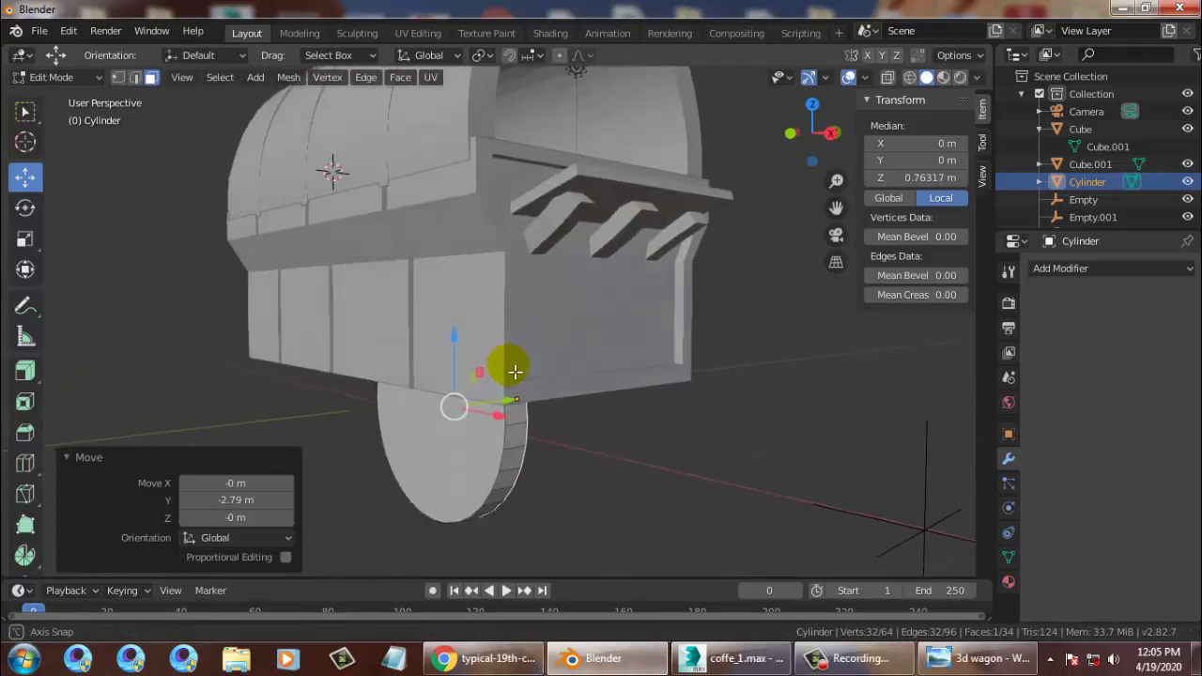
pyautogui.click(80, 83)
pyautogui.click(51, 61)
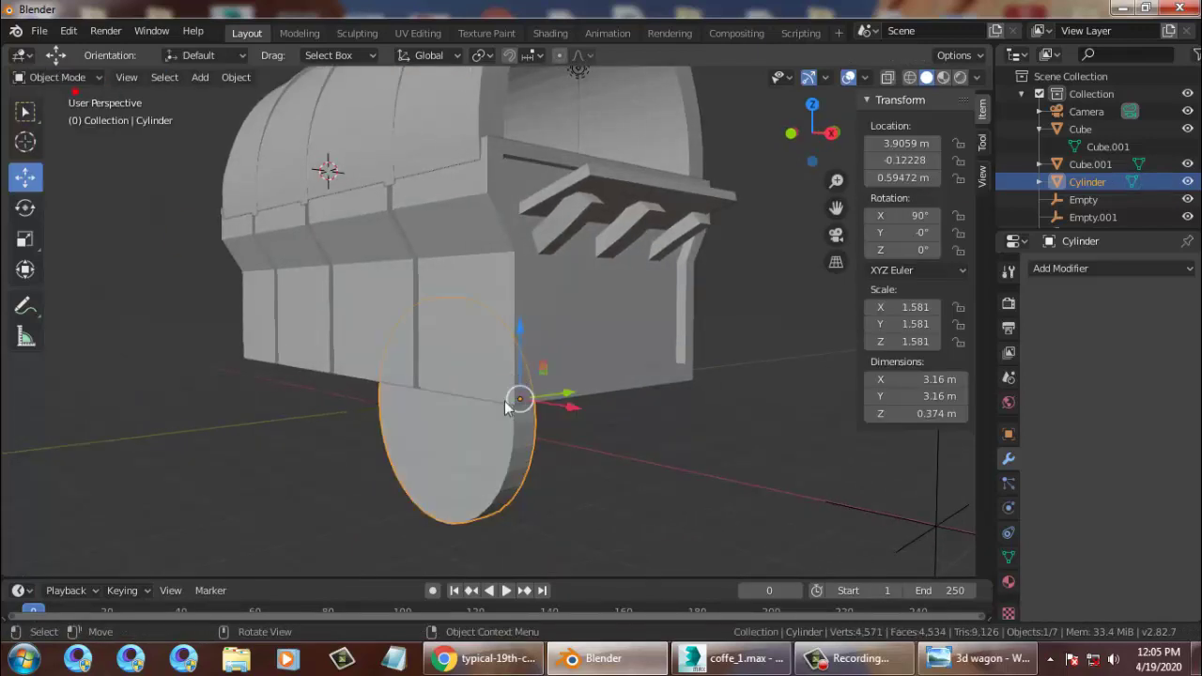
# Move the wheel disc outward along Y to about -0.98 m so it stands clear of the body's side, and deselect it.
pyautogui.moveTo(570, 389); pyautogui.dragTo(532, 331)
pyautogui.moveTo(532, 331); pyautogui.dragTo(507, 350, button='middle')
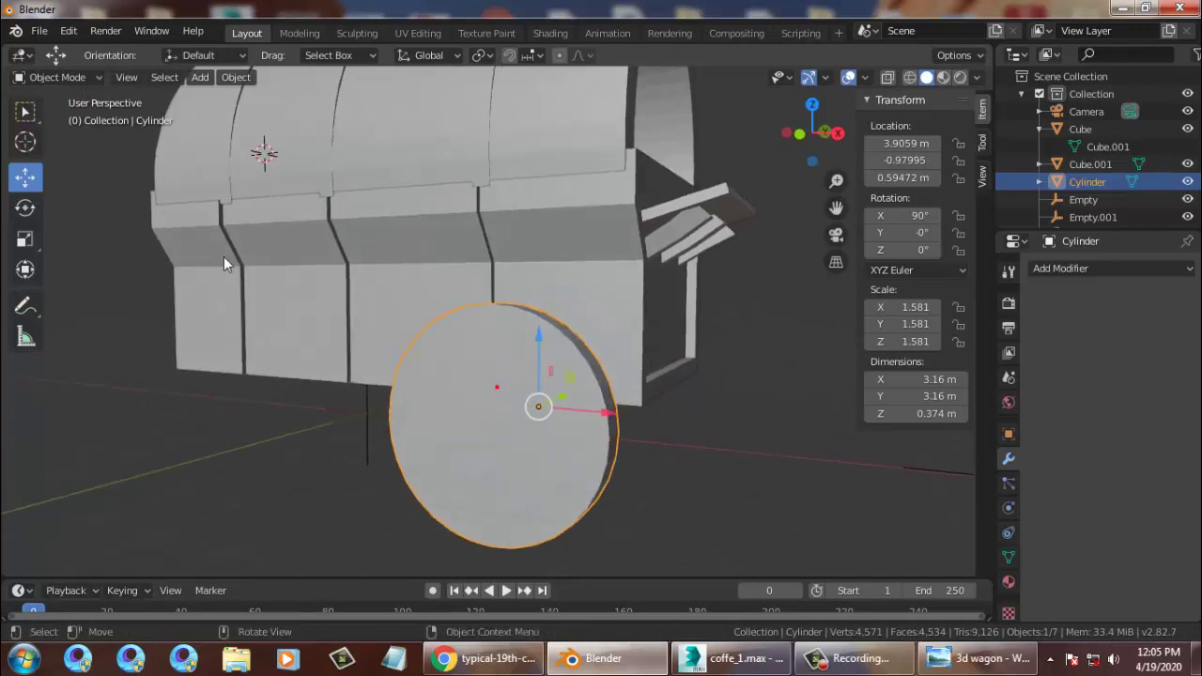
pyautogui.hotkey('alt', 'a')
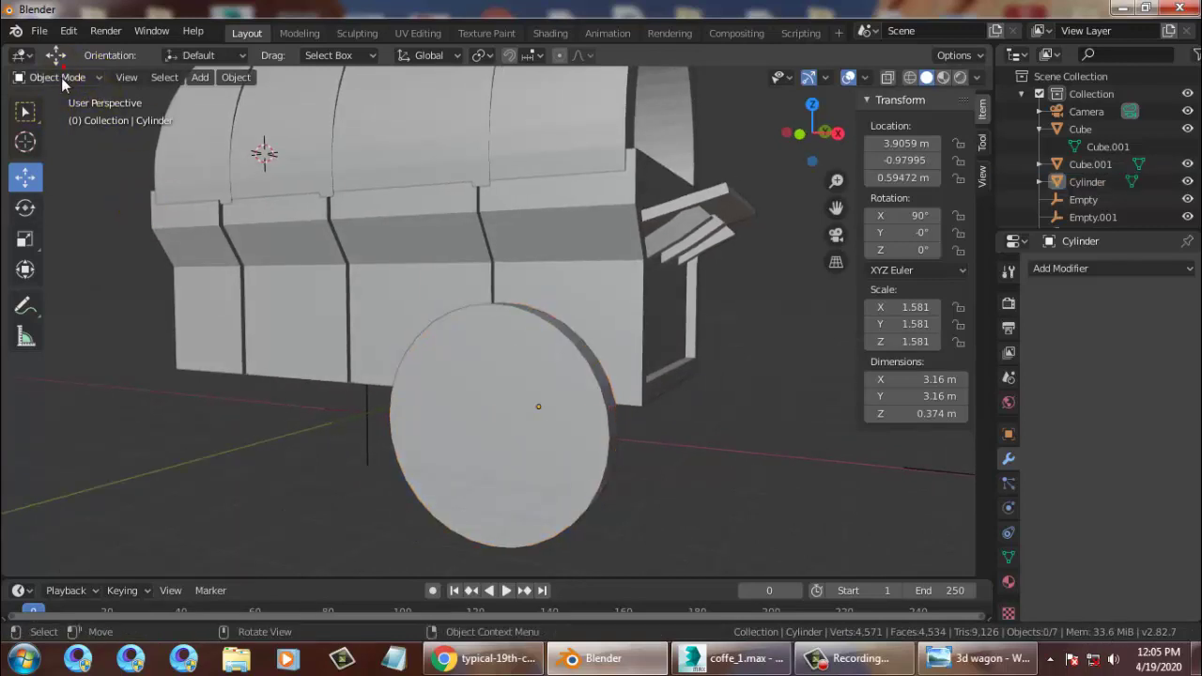
# In Edit Mode, select both round end faces of the wheel disc and inset them about 0.167 m to outline the rim.
pyautogui.click(60, 77)
pyautogui.click(57, 117)
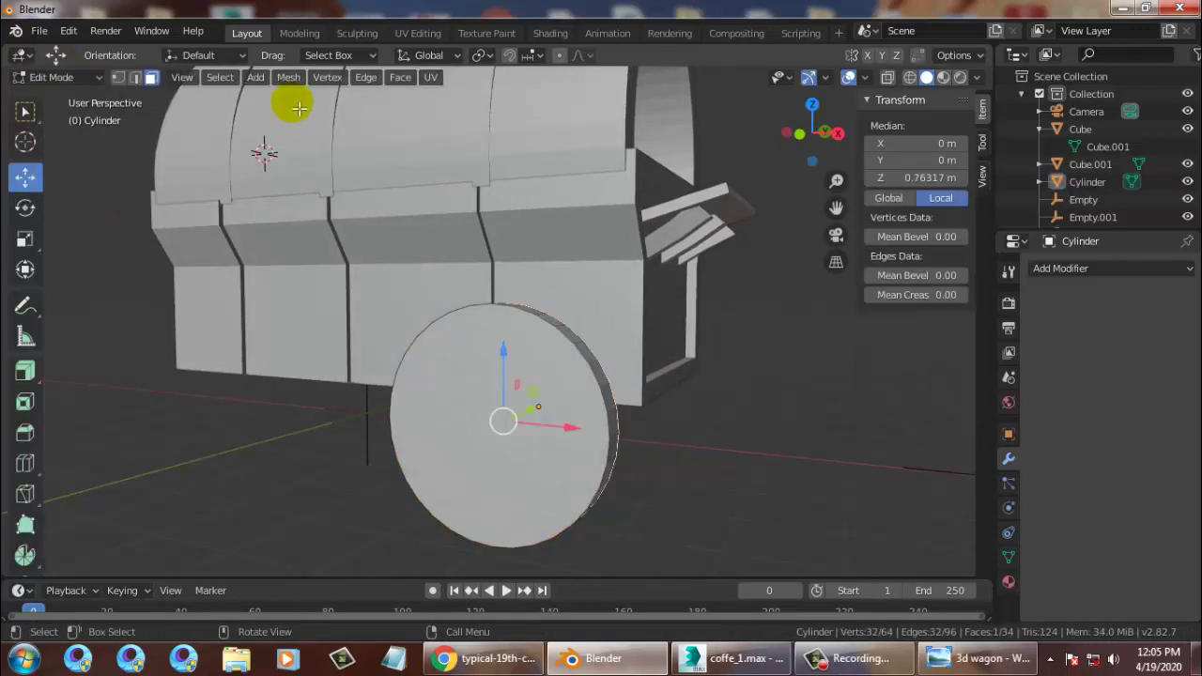
pyautogui.click(469, 419)
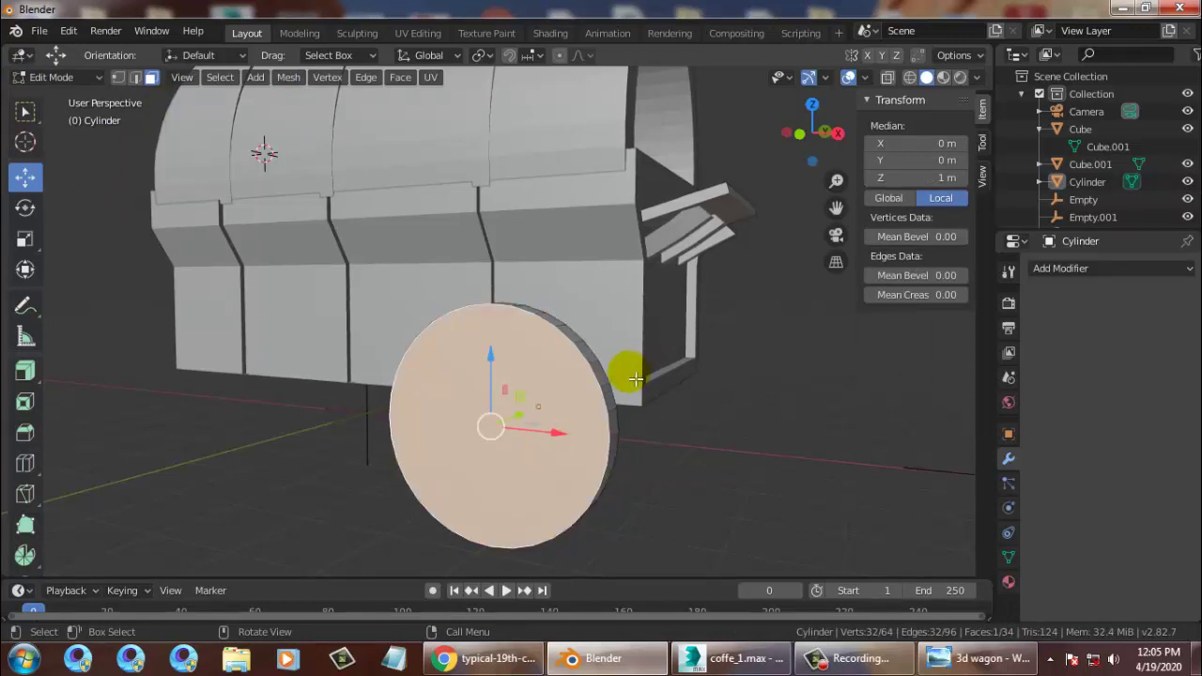
pyautogui.moveTo(623, 370); pyautogui.dragTo(305, 438, button='middle')
pyautogui.keyDown('shift'); pyautogui.click(305, 438); pyautogui.keyUp('shift')
pyautogui.moveTo(384, 370); pyautogui.dragTo(560, 406, button='middle')
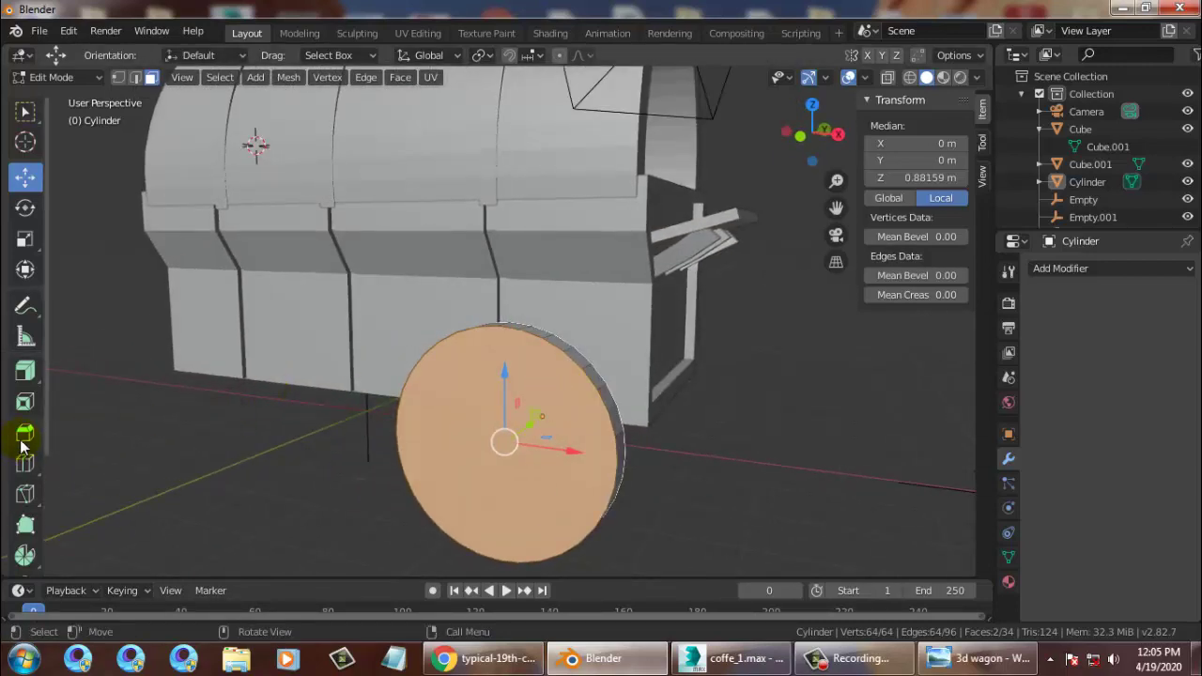
pyautogui.click(23, 404)
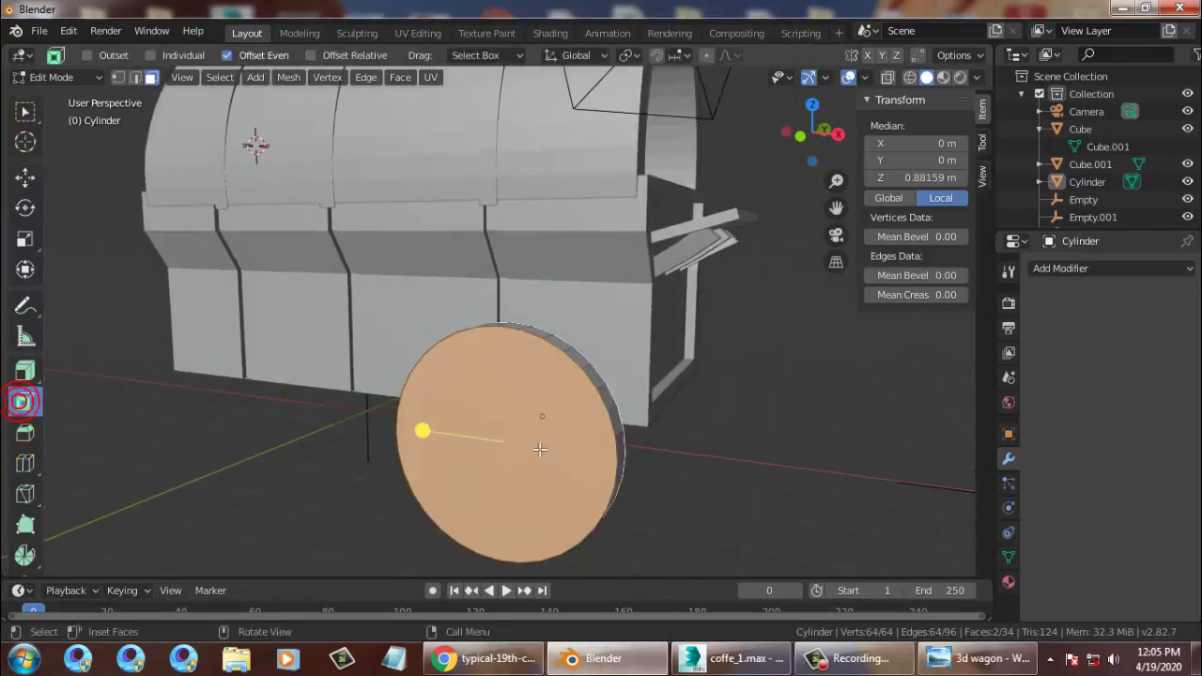
pyautogui.moveTo(428, 445); pyautogui.dragTo(452, 459)
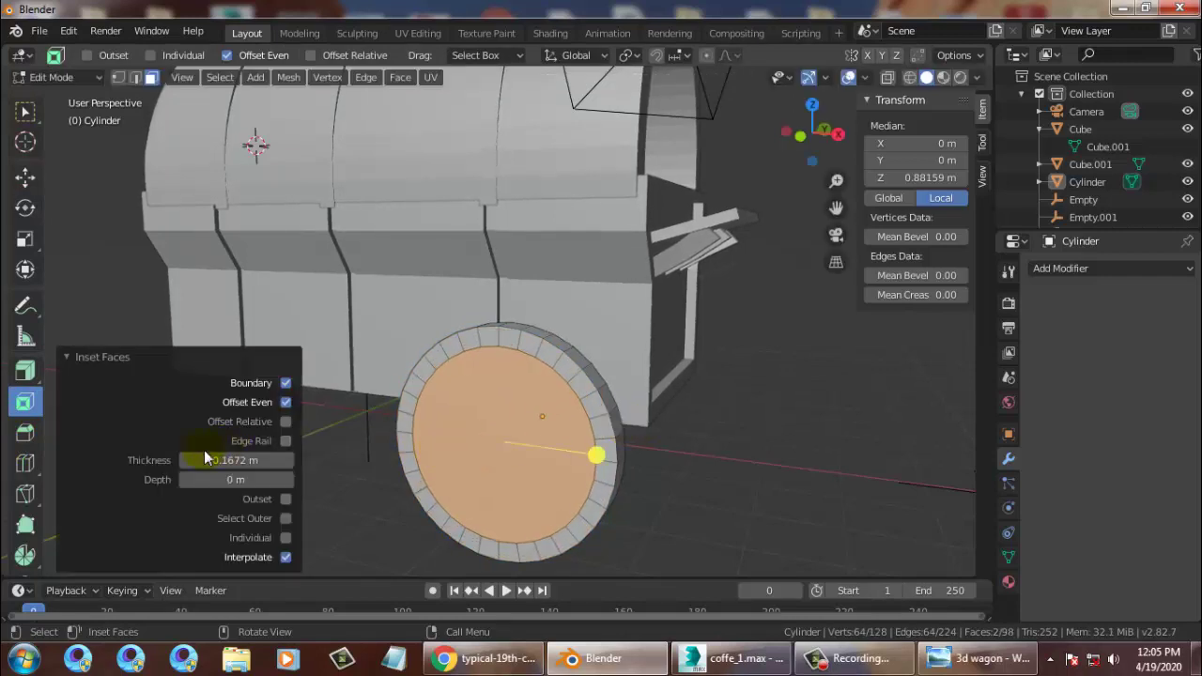
# Bridge the two inset end faces to cut the centre through and leave an open wheel rim.
pyautogui.rightClick(500, 411)
pyautogui.moveTo(499, 411)
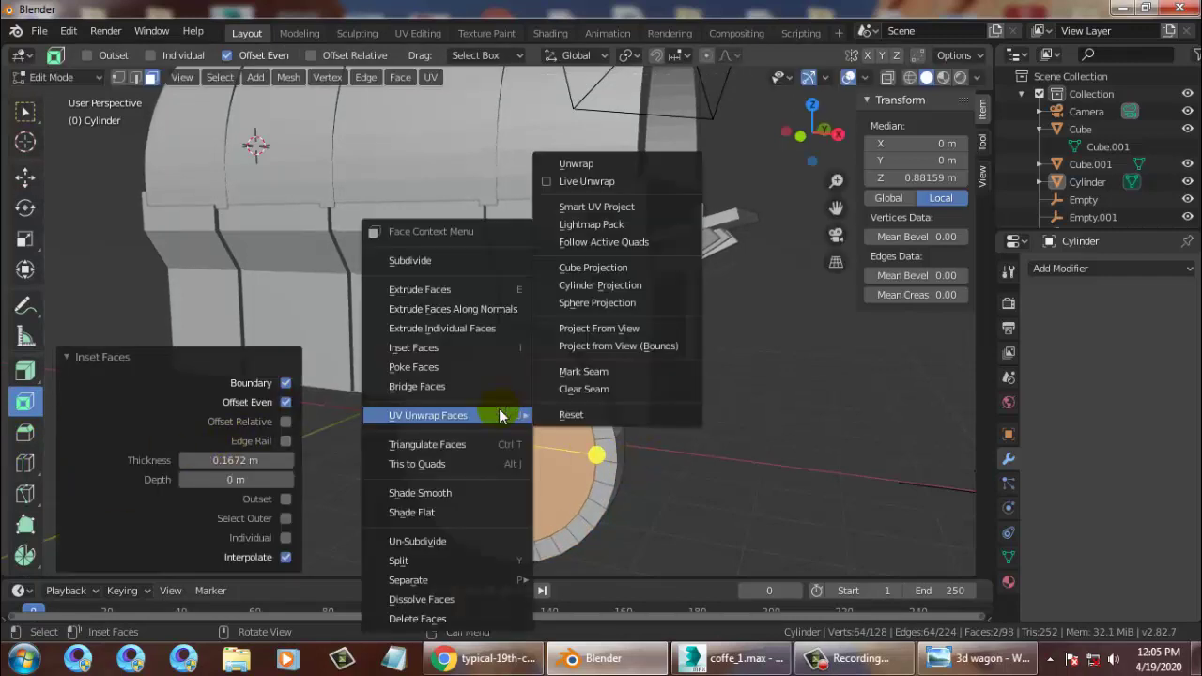
pyautogui.click(449, 387)
pyautogui.moveTo(641, 417); pyautogui.dragTo(752, 419, button='middle')
pyautogui.moveTo(964, 662)
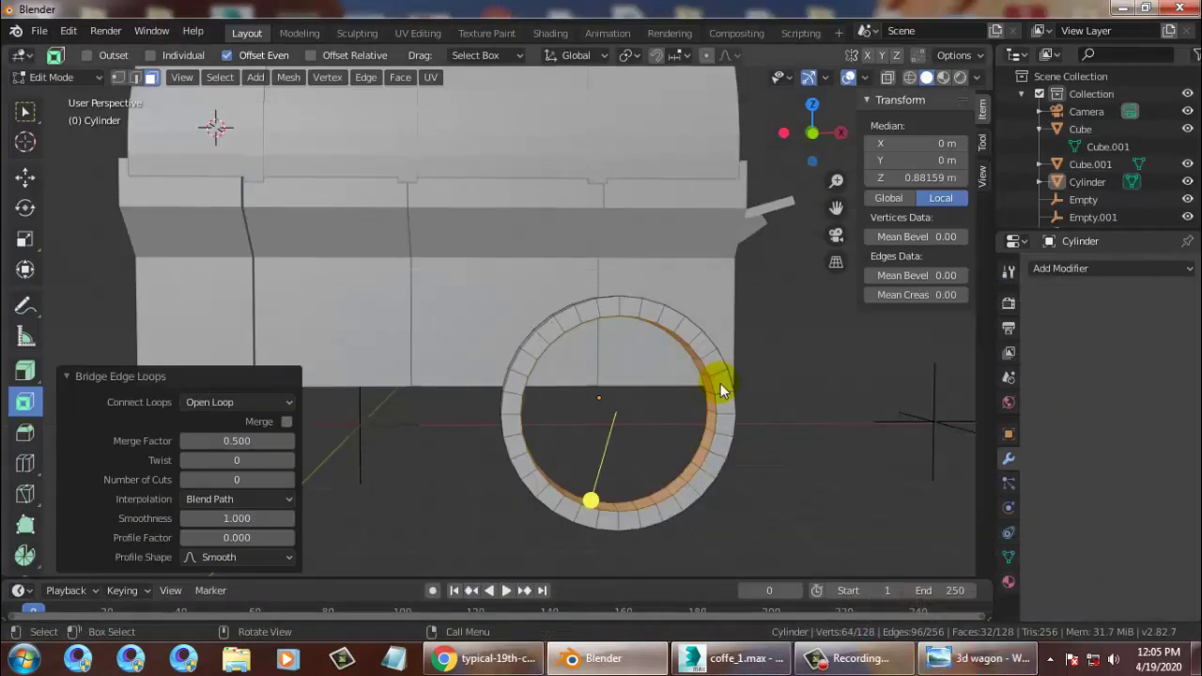
pyautogui.moveTo(721, 383); pyautogui.dragTo(645, 174, button='middle')
pyautogui.click(672, 179)
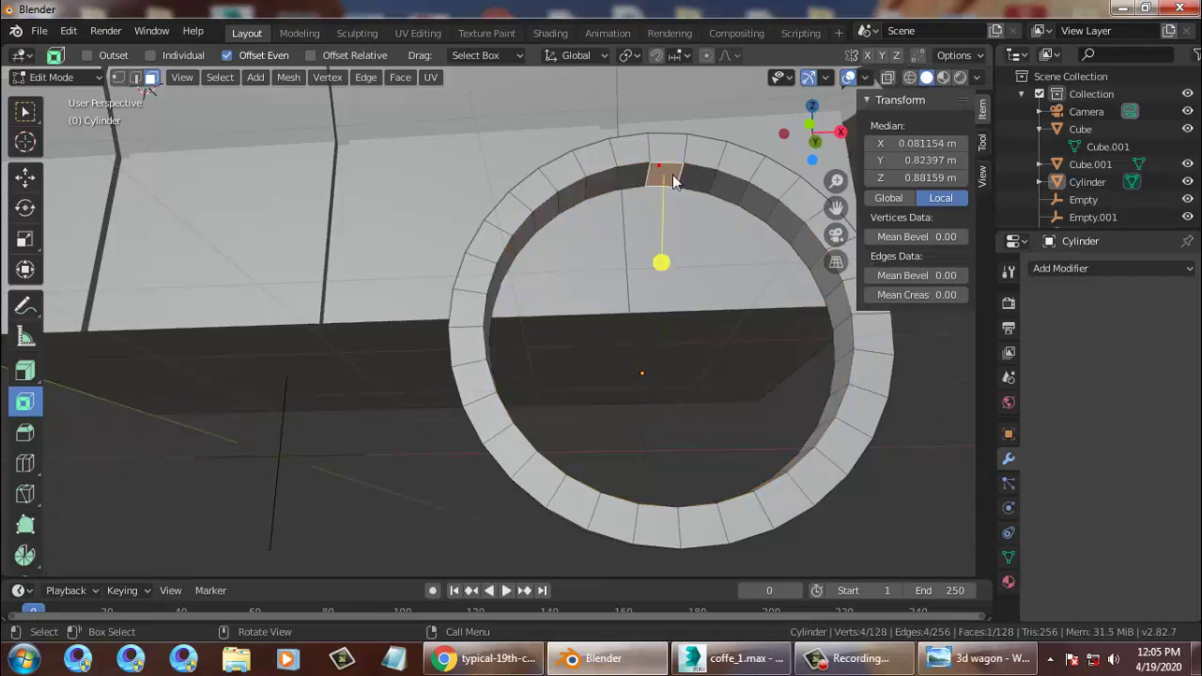
pyautogui.keyDown('ctrl'); pyautogui.click(757, 204); pyautogui.keyUp('ctrl')
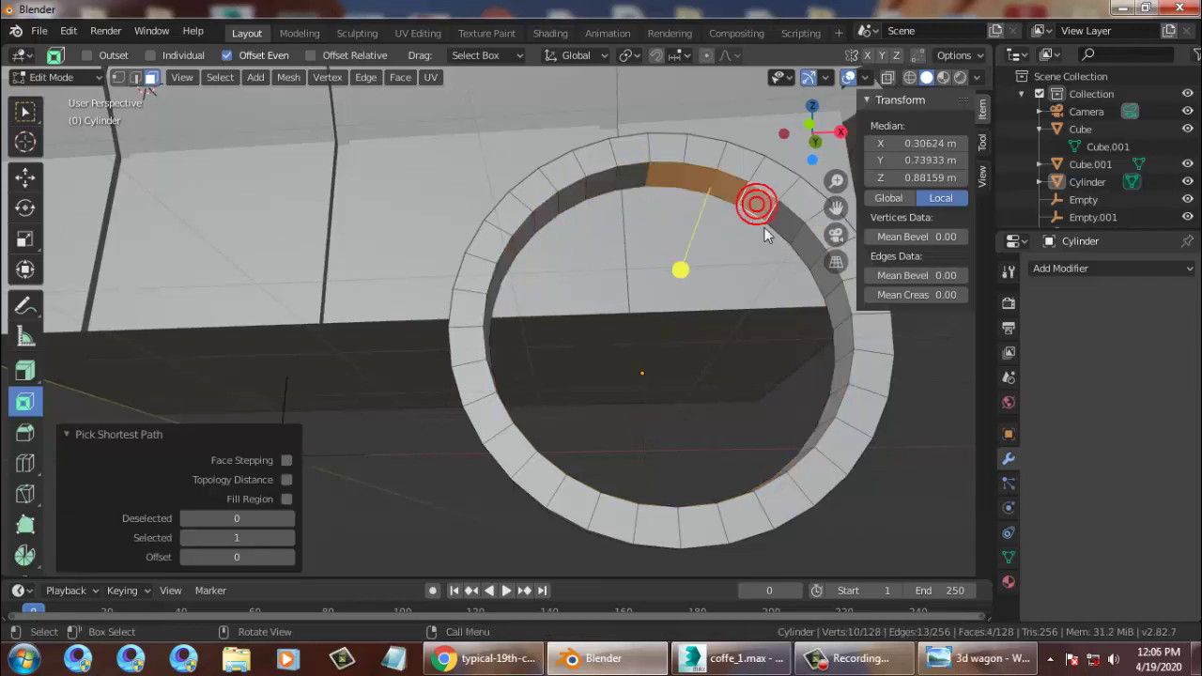
pyautogui.click(648, 170)
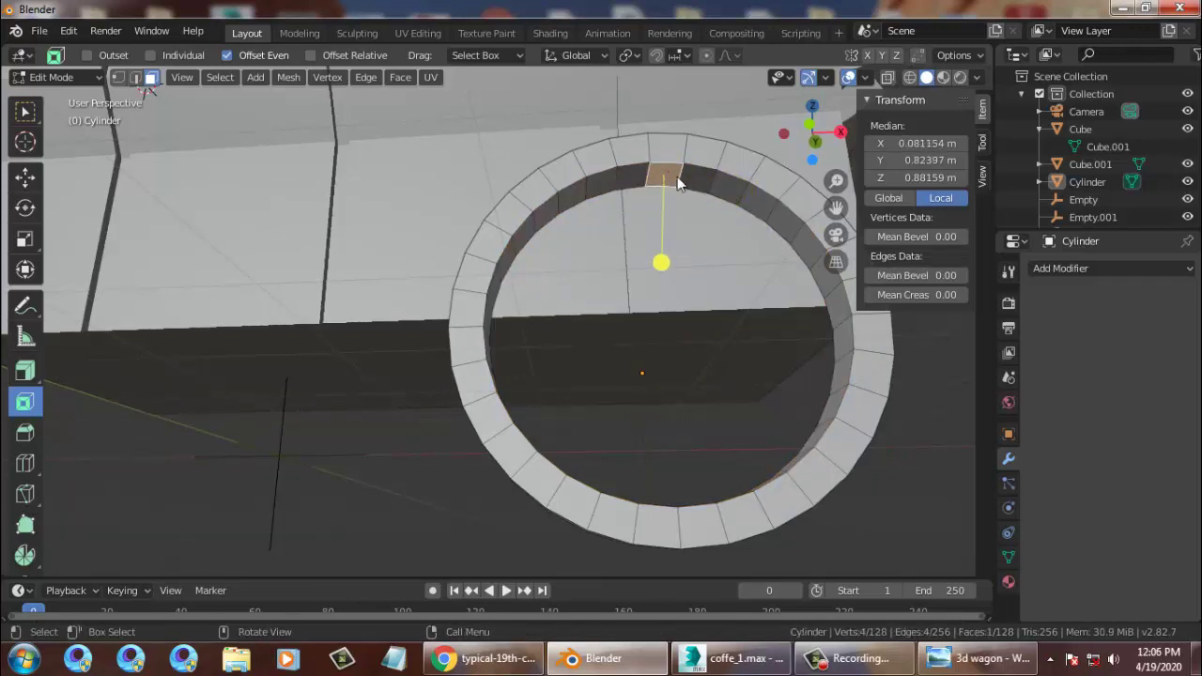
pyautogui.keyDown('shift'); pyautogui.click(761, 200); pyautogui.keyUp('shift')
pyautogui.keyDown('shift'); pyautogui.click(815, 275); pyautogui.keyUp('shift')
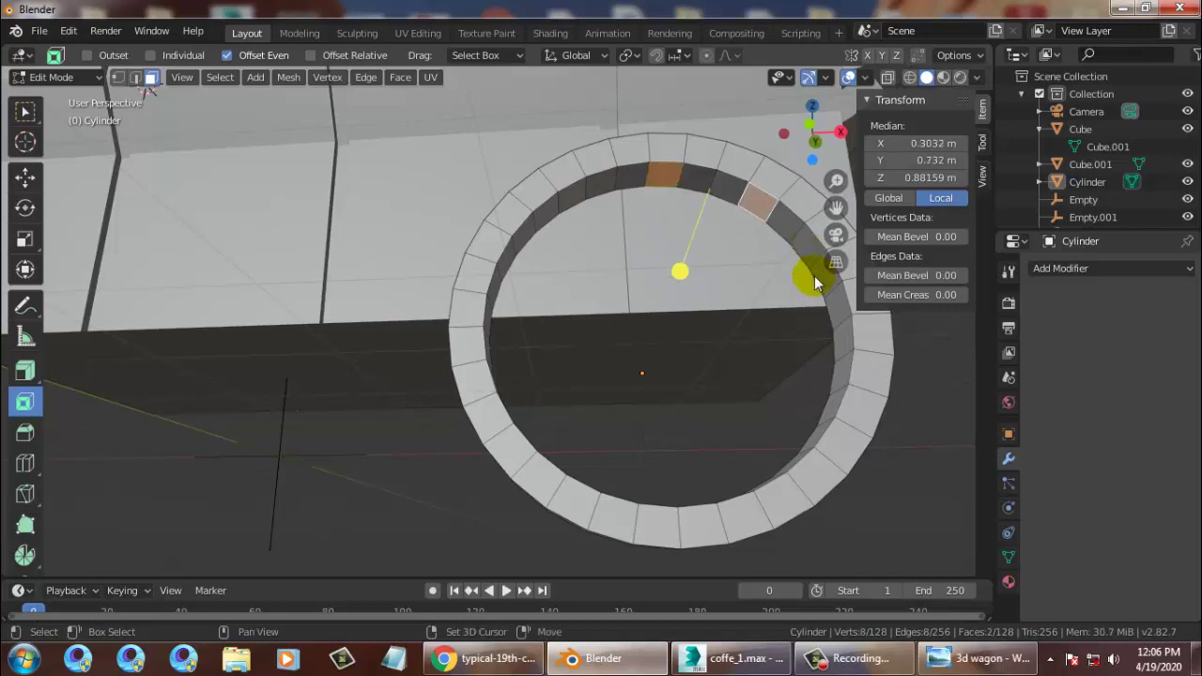
pyautogui.keyDown('shift'); pyautogui.click(844, 367); pyautogui.keyUp('shift')
pyautogui.moveTo(845, 367); pyautogui.dragTo(731, 473, button='middle')
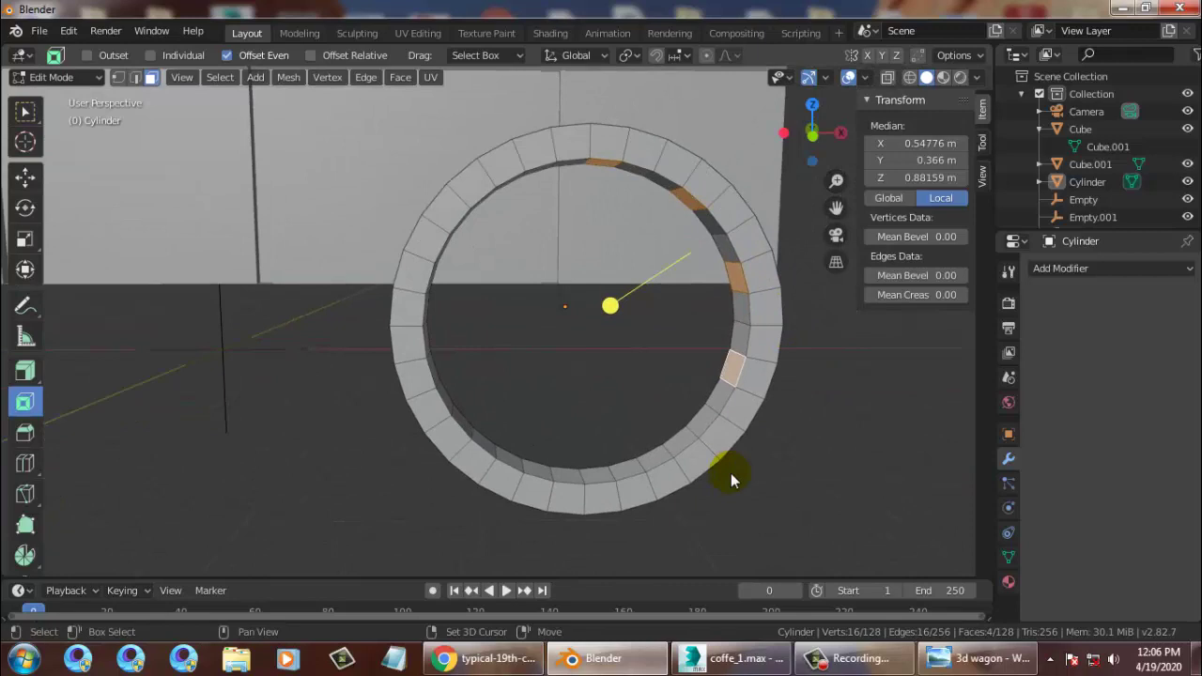
pyautogui.keyDown('shift'); pyautogui.click(679, 439); pyautogui.keyUp('shift')
pyautogui.keyDown('shift'); pyautogui.click(606, 475); pyautogui.keyUp('shift')
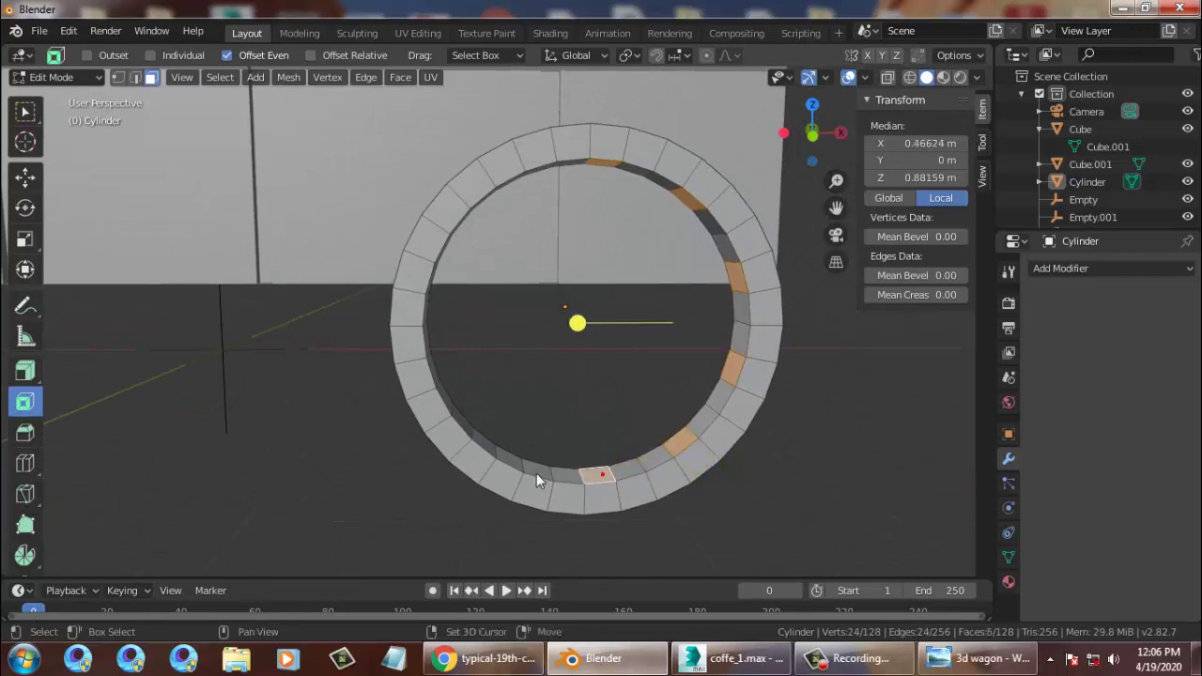
pyautogui.keyDown('shift'); pyautogui.click(510, 459); pyautogui.keyUp('shift')
pyautogui.moveTo(510, 459); pyautogui.dragTo(243, 368, button='middle')
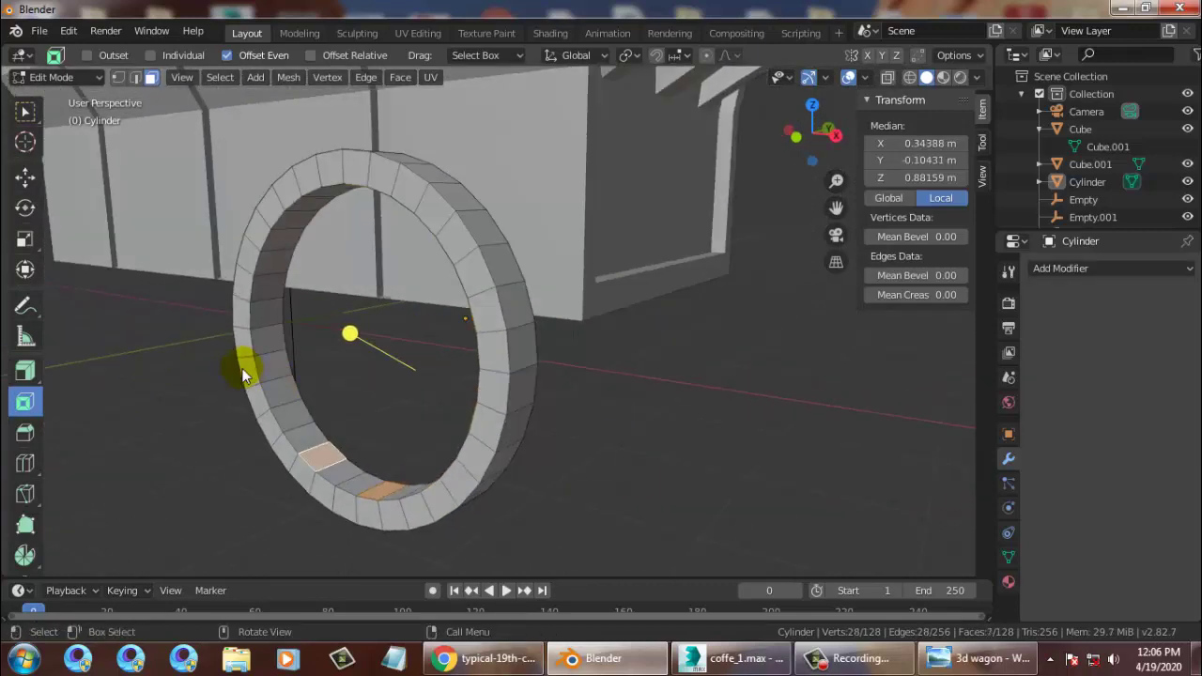
pyautogui.keyDown('shift'); pyautogui.click(279, 389); pyautogui.keyUp('shift')
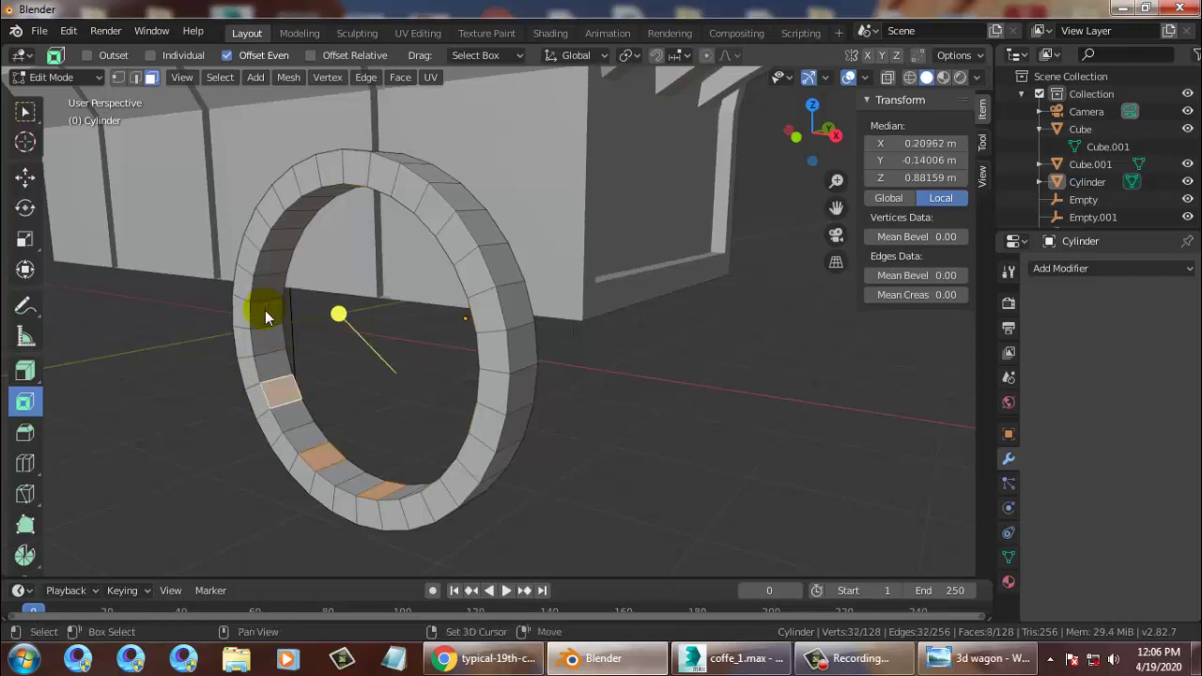
pyautogui.keyDown('shift'); pyautogui.click(264, 310); pyautogui.keyUp('shift')
pyautogui.keyDown('shift'); pyautogui.click(293, 249); pyautogui.keyUp('shift')
pyautogui.moveTo(309, 254); pyautogui.dragTo(424, 110, button='middle')
pyautogui.keyDown('shift'); pyautogui.click(449, 95); pyautogui.keyUp('shift')
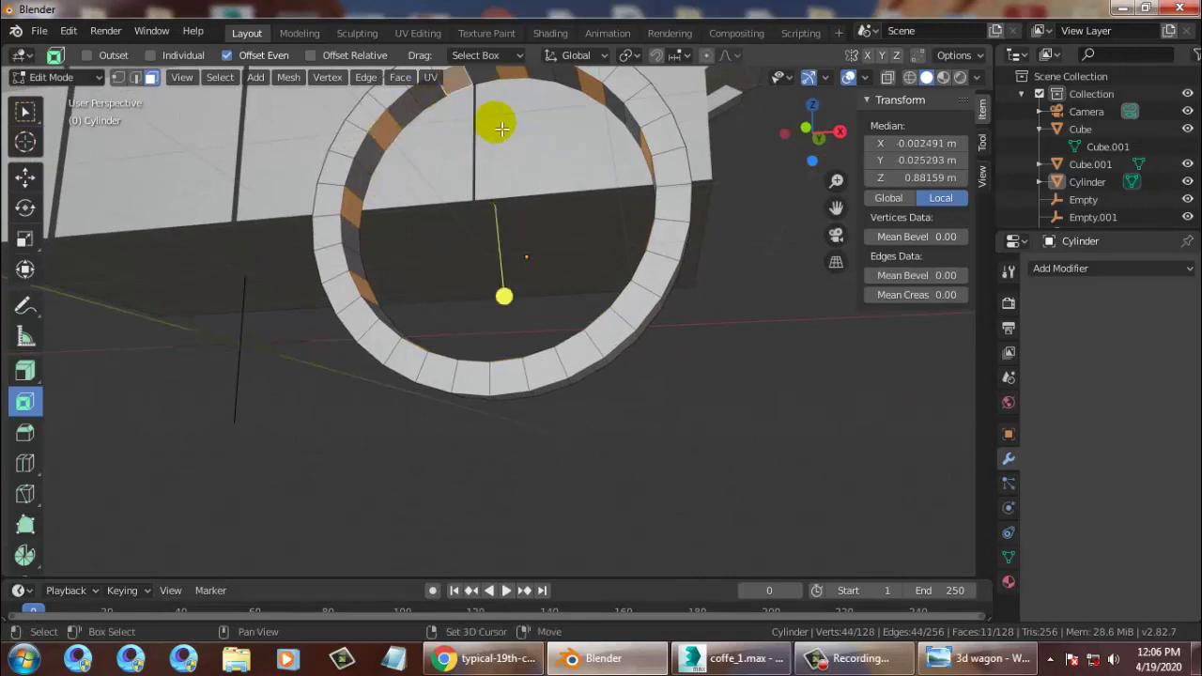
pyautogui.moveTo(497, 127); pyautogui.dragTo(657, 283, button='middle')
pyautogui.keyDown('alt'); pyautogui.moveTo(583, 291); pyautogui.dragTo(811, 291, button='middle'); pyautogui.keyUp('alt')
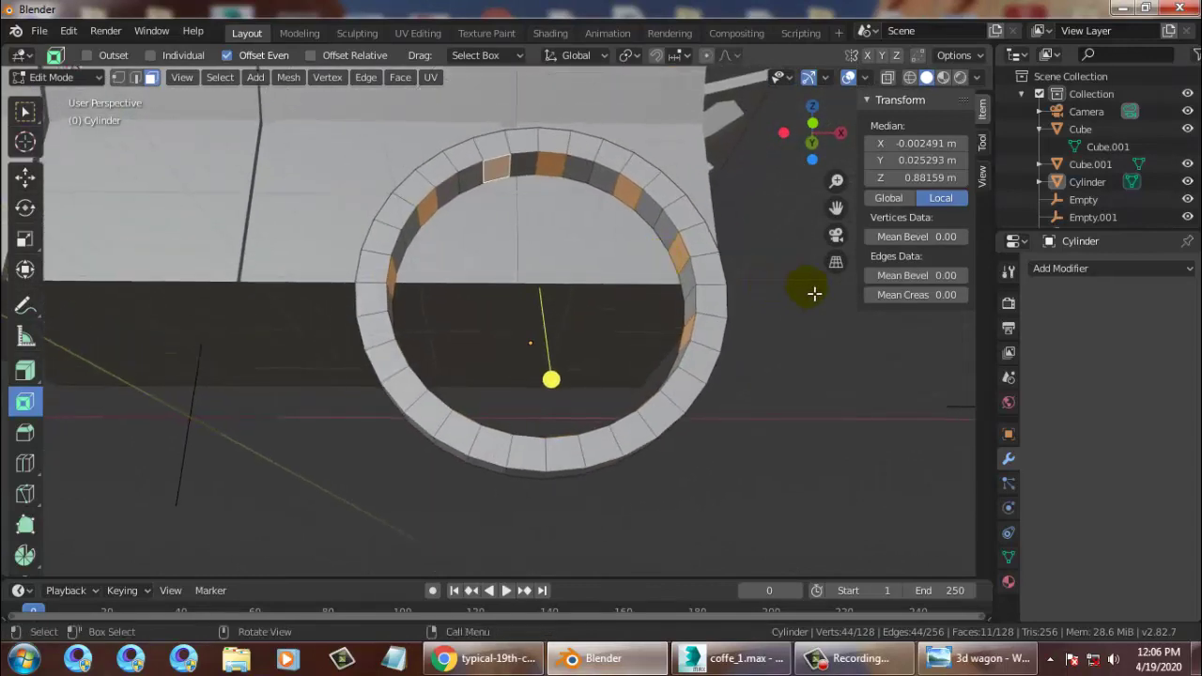
pyautogui.click(809, 287)
# Select eight pairs of adjacent faces around the rim's inner surface, leaving two unselected faces between neighbouring pairs.
pyautogui.click(535, 169)
pyautogui.keyDown('shift'); pyautogui.click(556, 166); pyautogui.keyUp('shift')
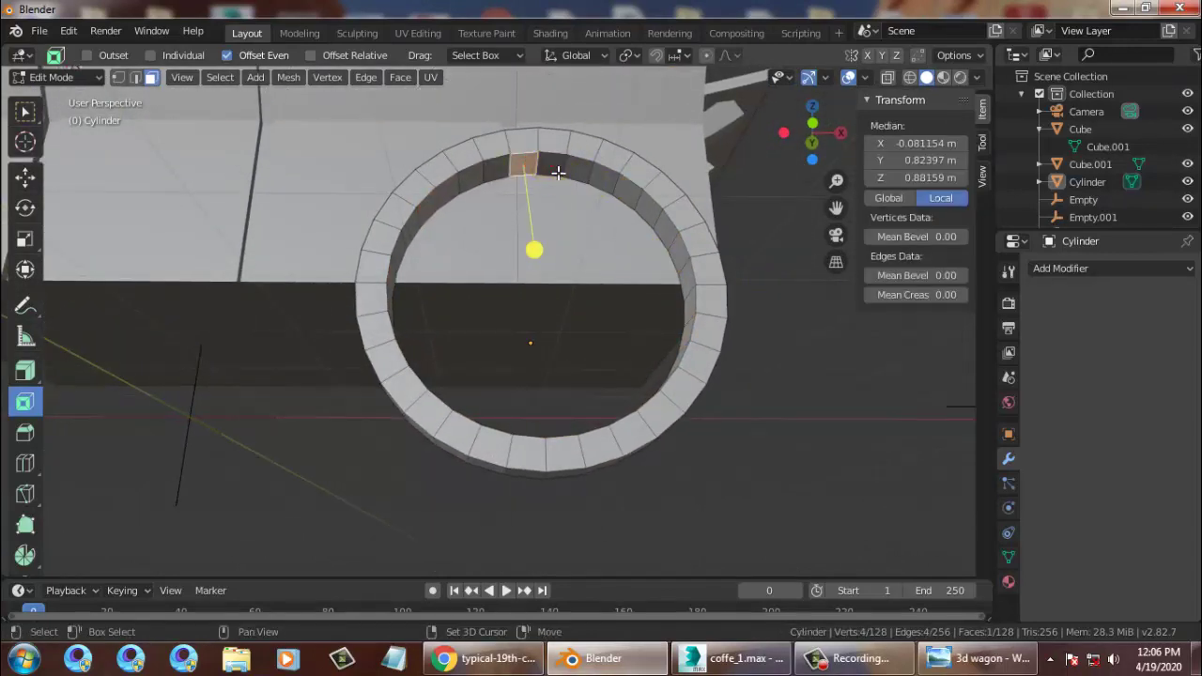
pyautogui.keyDown('shift'); pyautogui.click(636, 202); pyautogui.keyUp('shift')
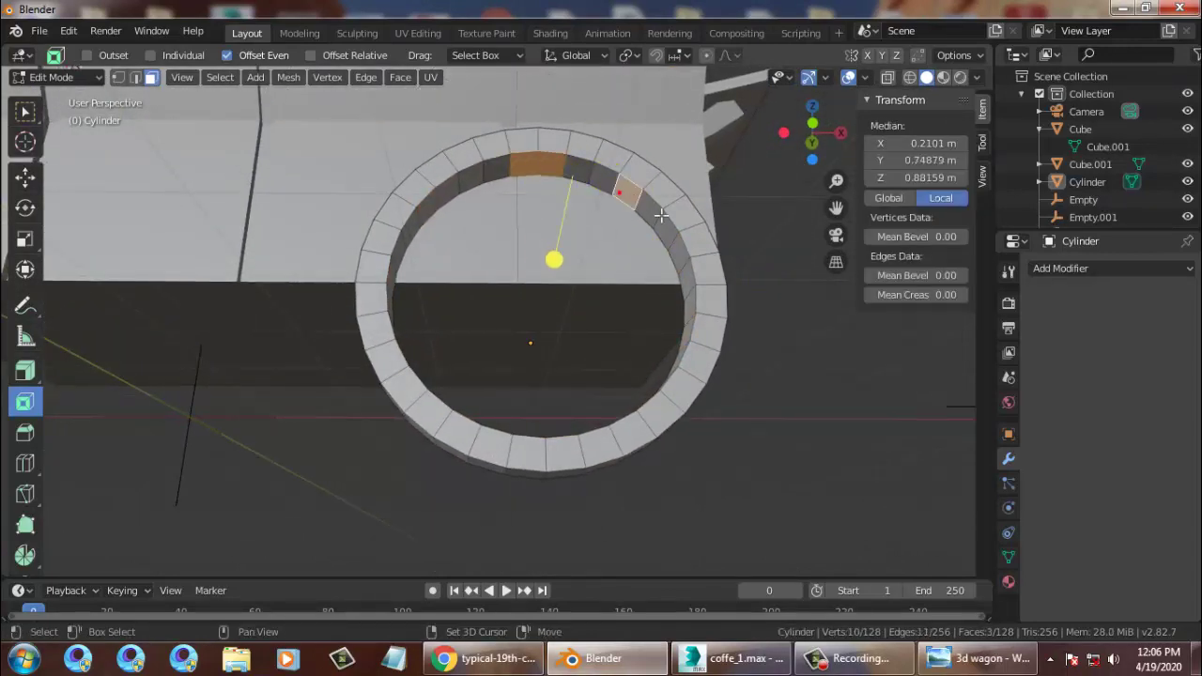
pyautogui.keyDown('shift'); pyautogui.click(660, 217); pyautogui.keyUp('shift')
pyautogui.moveTo(661, 217); pyautogui.dragTo(701, 325, button='middle')
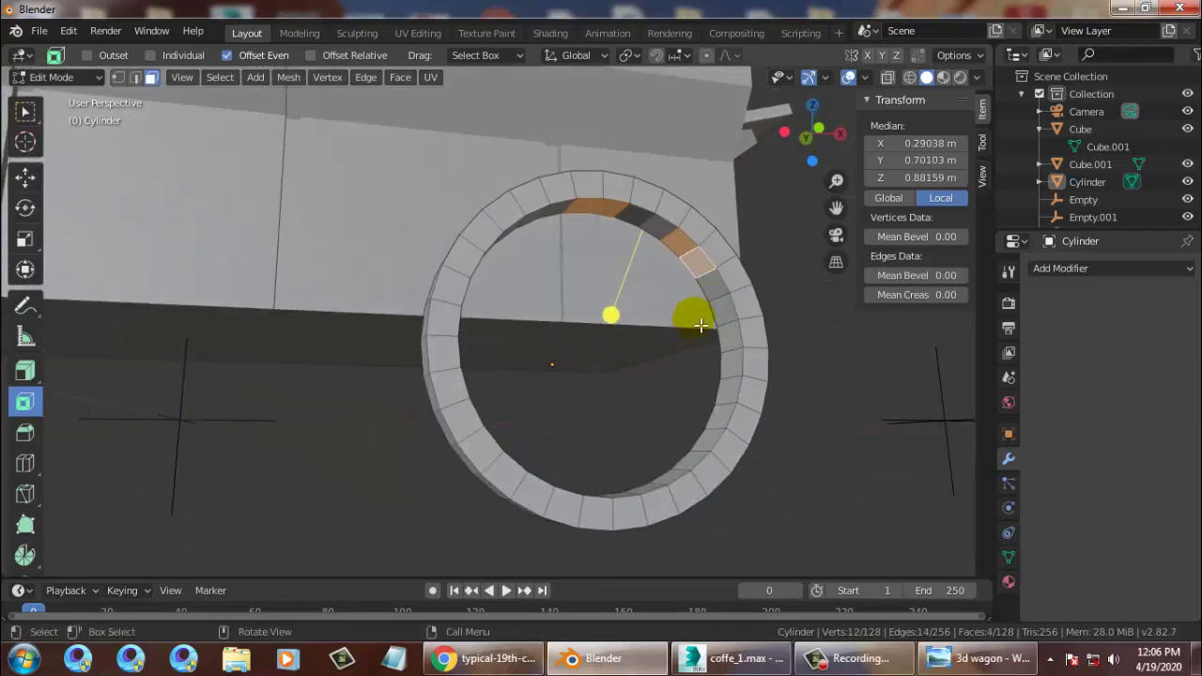
pyautogui.keyDown('shift'); pyautogui.click(743, 352); pyautogui.keyUp('shift')
pyautogui.keyDown('shift'); pyautogui.click(726, 367); pyautogui.keyUp('shift')
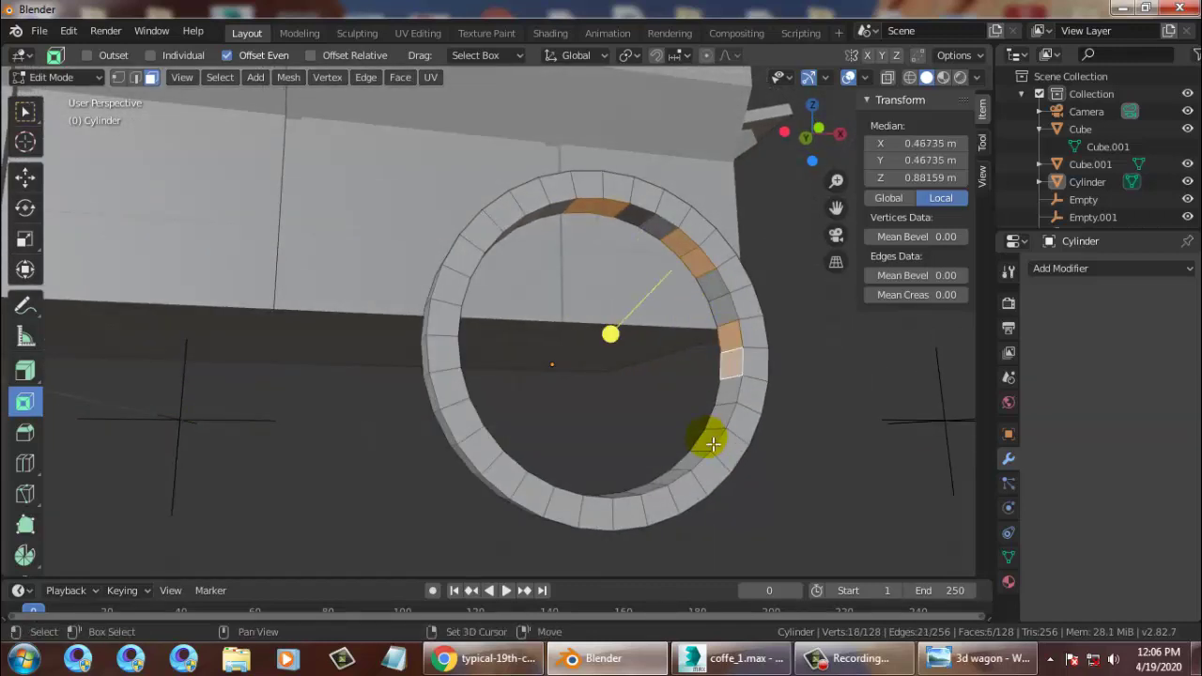
pyautogui.keyDown('shift'); pyautogui.click(713, 444); pyautogui.keyUp('shift')
pyautogui.keyDown('shift'); pyautogui.click(694, 464); pyautogui.keyUp('shift')
pyautogui.moveTo(693, 461); pyautogui.dragTo(595, 510, button='middle')
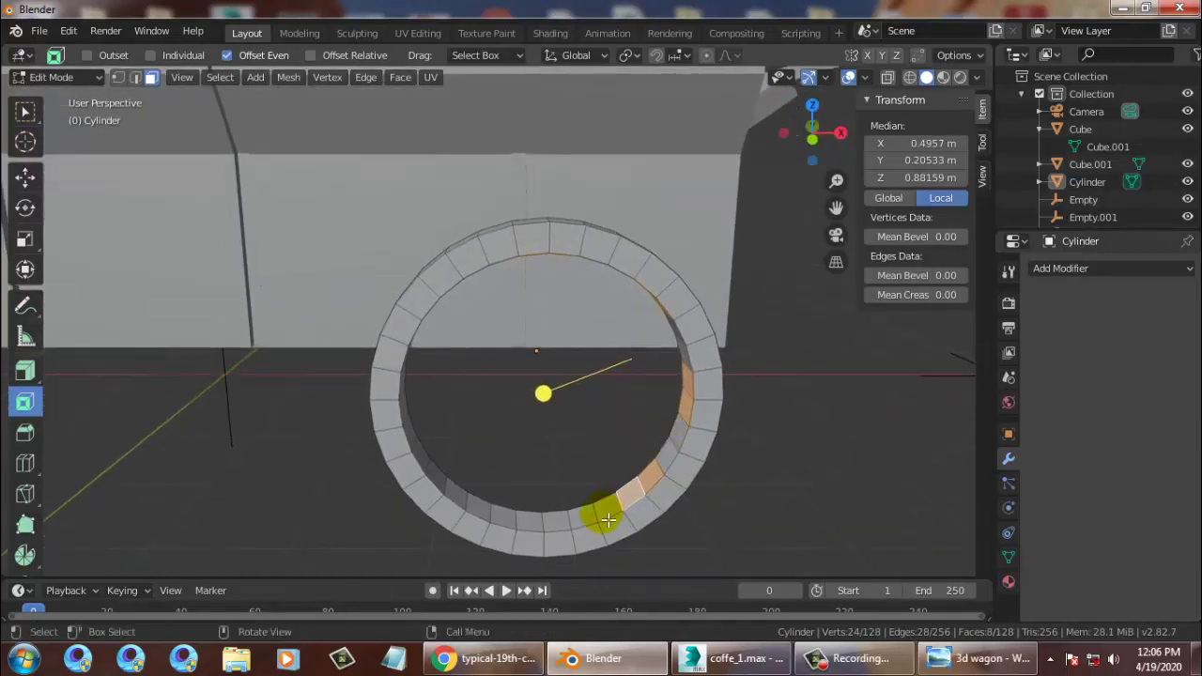
pyautogui.keyDown('shift'); pyautogui.click(534, 522); pyautogui.keyUp('shift')
pyautogui.keyDown('shift'); pyautogui.click(556, 525); pyautogui.keyUp('shift')
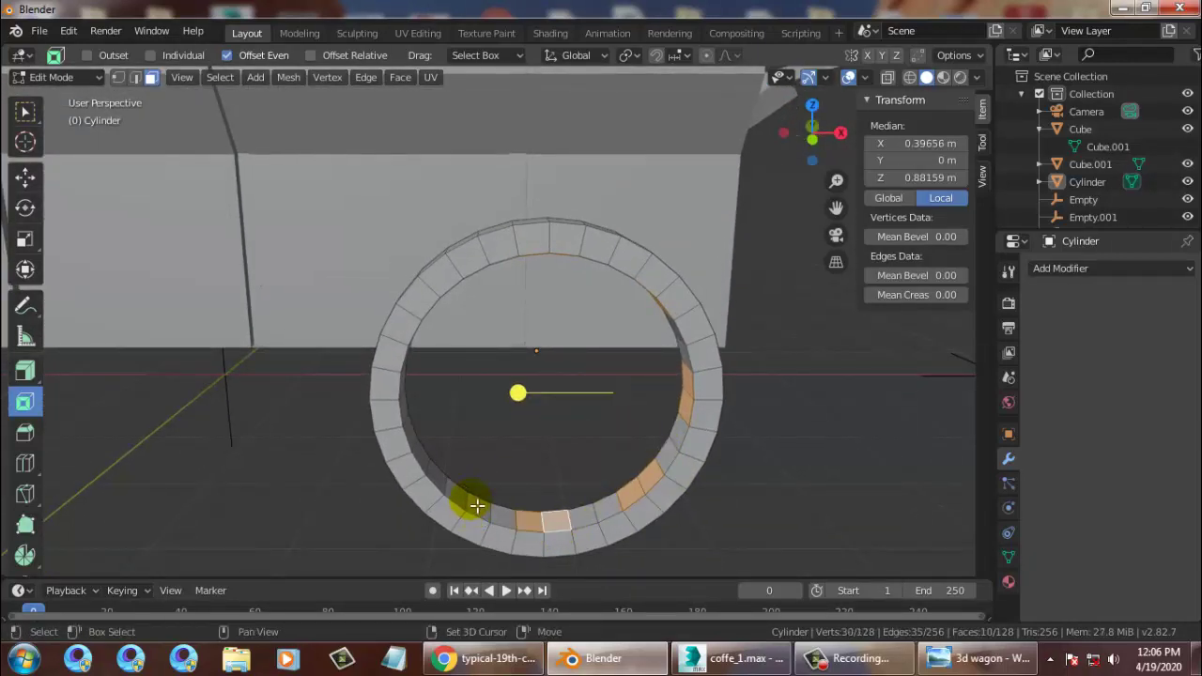
pyautogui.moveTo(467, 502); pyautogui.dragTo(389, 451, button='middle')
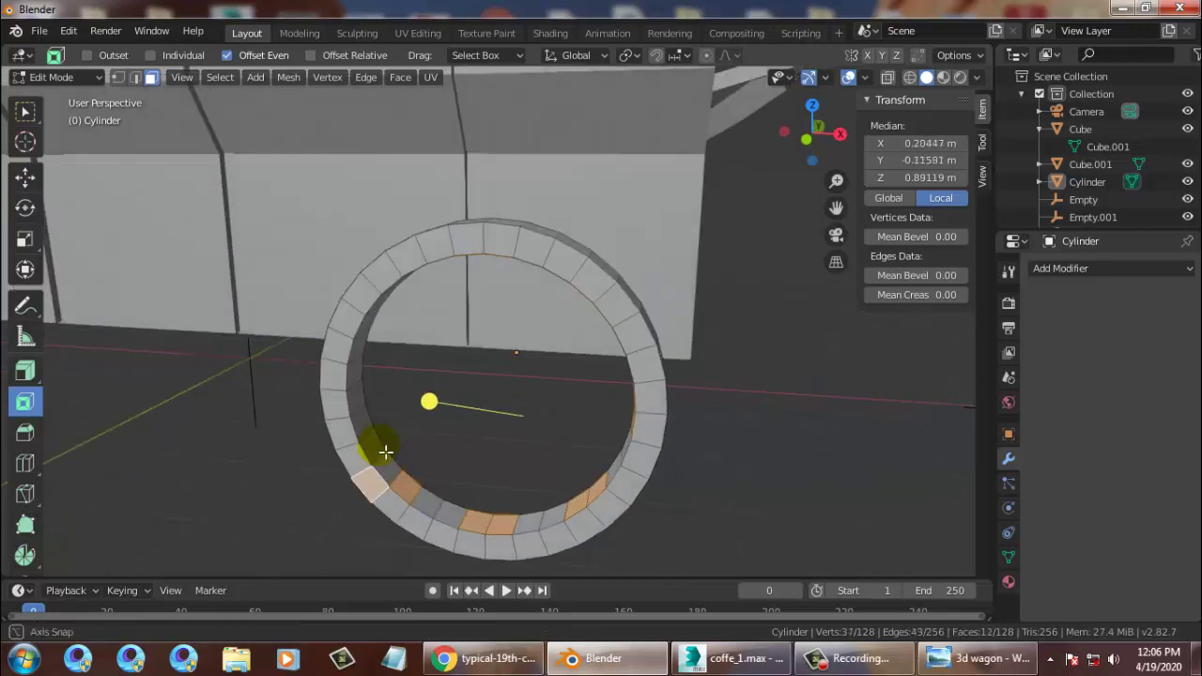
pyautogui.keyDown('shift'); pyautogui.click(385, 475); pyautogui.keyUp('shift')
pyautogui.keyDown('shift'); pyautogui.click(381, 468); pyautogui.keyUp('shift')
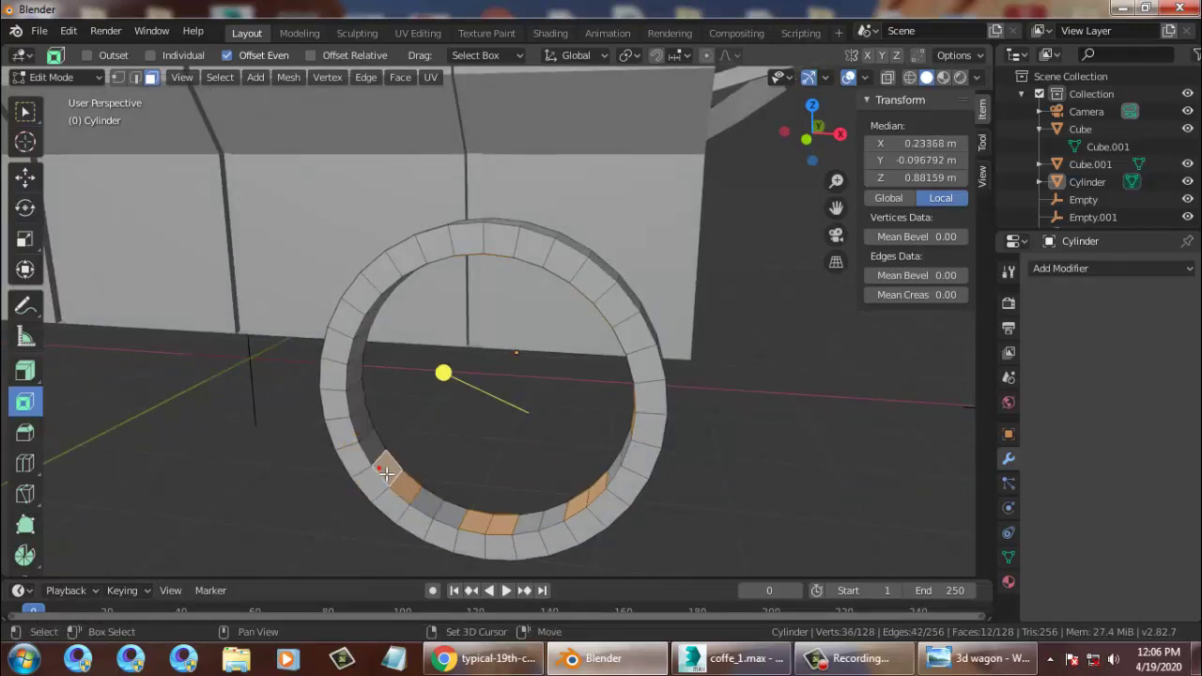
pyautogui.keyDown('shift'); pyautogui.click(354, 389); pyautogui.keyUp('shift')
pyautogui.moveTo(358, 386); pyautogui.dragTo(394, 282, button='middle')
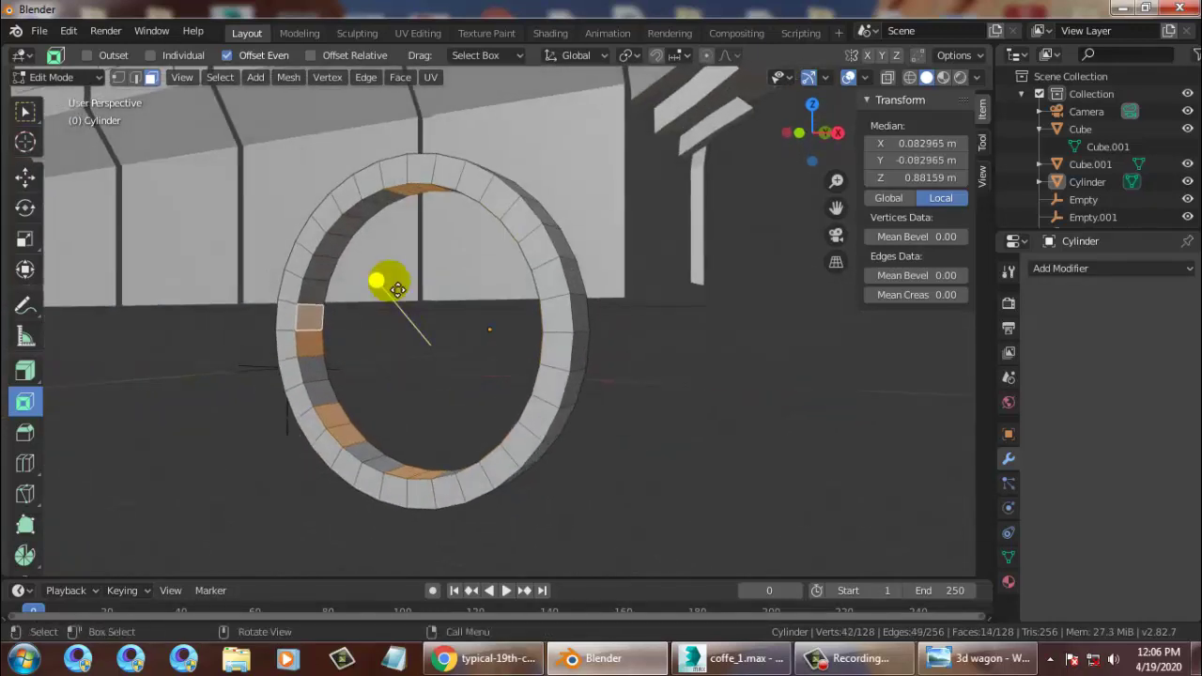
pyautogui.keyDown('shift'); pyautogui.click(345, 263); pyautogui.keyUp('shift')
pyautogui.keyDown('shift'); pyautogui.click(339, 250); pyautogui.keyUp('shift')
pyautogui.keyDown('shift'); pyautogui.click(357, 216); pyautogui.keyUp('shift')
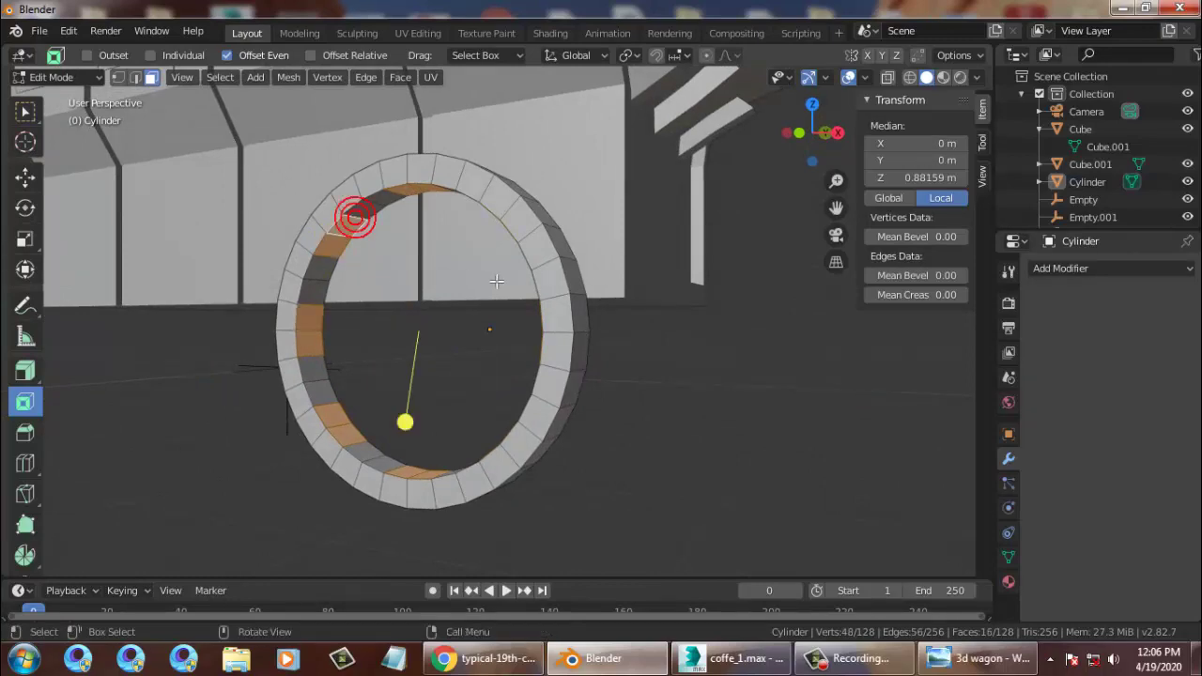
pyautogui.moveTo(357, 216); pyautogui.dragTo(667, 333, button='middle')
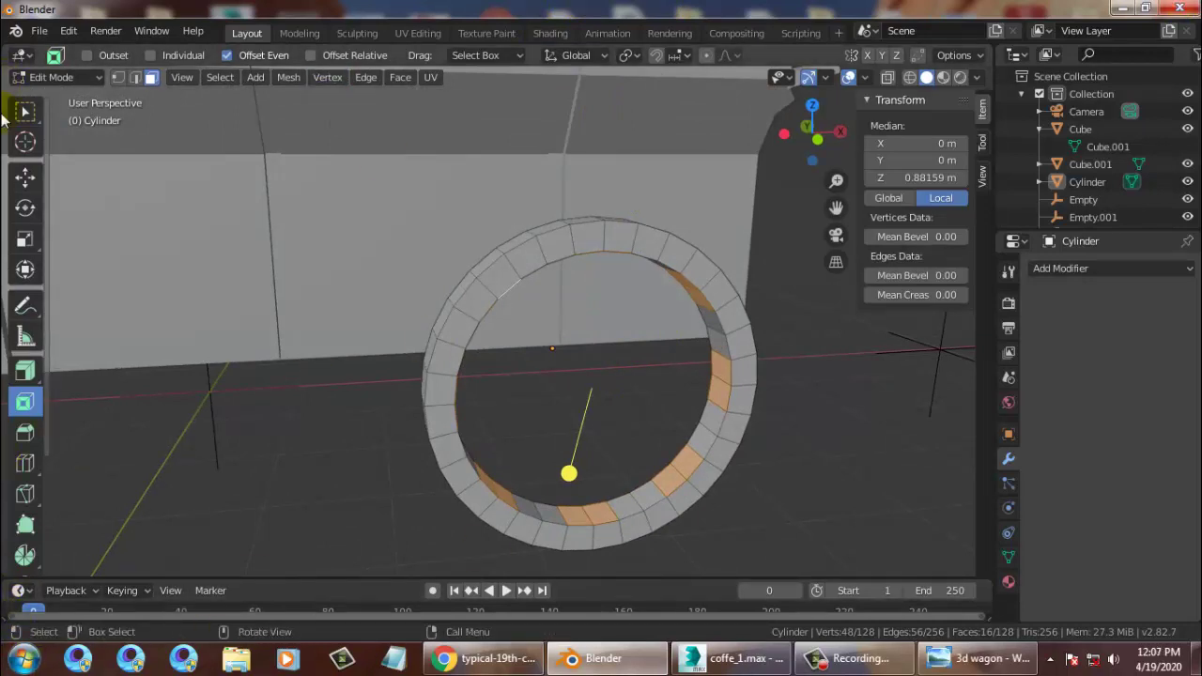
# Extrude the selected inner rim faces about -0.627 m toward the wheel's centre to form the eight spokes.
pyautogui.moveTo(27, 375); pyautogui.dragTo(147, 408)
pyautogui.moveTo(576, 486); pyautogui.dragTo(571, 451)
pyautogui.moveTo(577, 309); pyautogui.dragTo(652, 300, button='middle')
pyautogui.moveTo(757, 302); pyautogui.dragTo(588, 282, button='middle')
pyautogui.scroll(-4, 648, 305)
pyautogui.scroll(2, 636, 306)
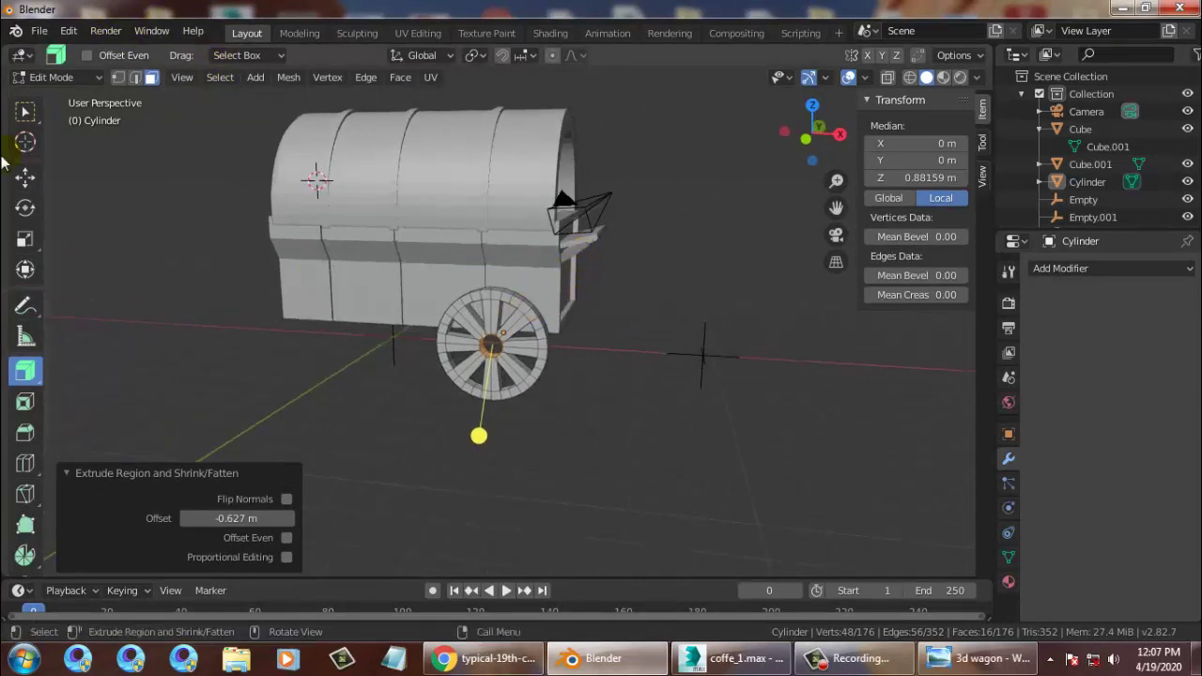
pyautogui.scroll(4, 530, 467)
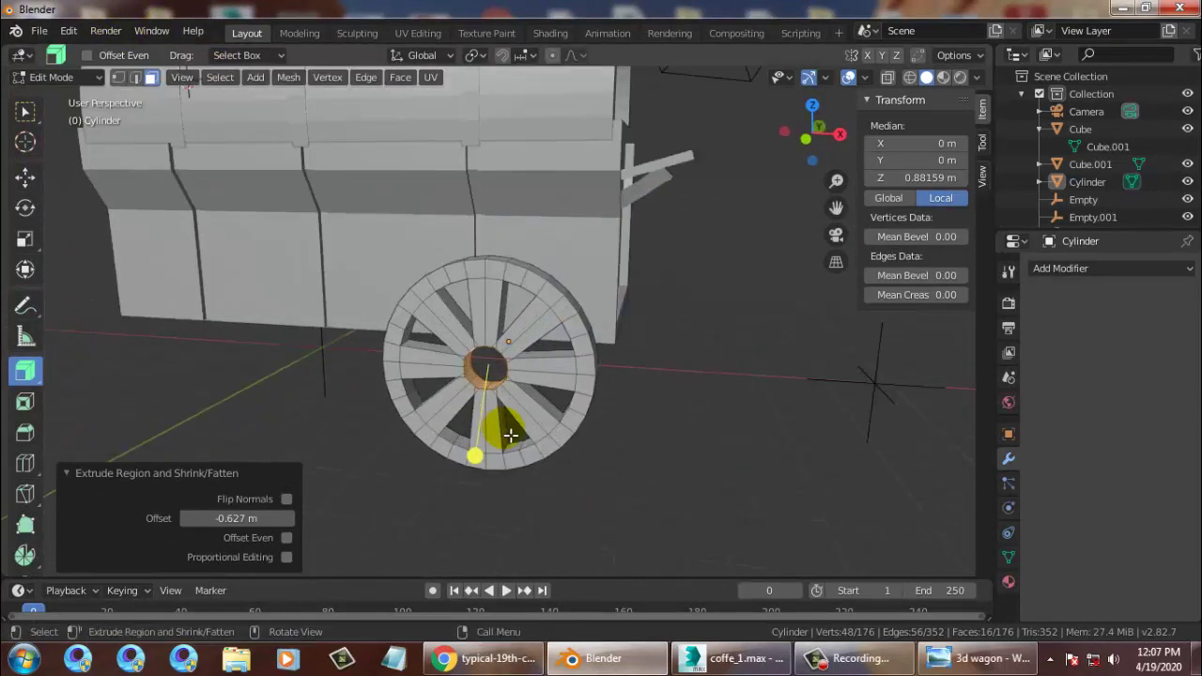
pyautogui.moveTo(761, 473); pyautogui.dragTo(695, 347, button='middle')
pyautogui.scroll(-2, 728, 387)
pyautogui.click(855, 658)
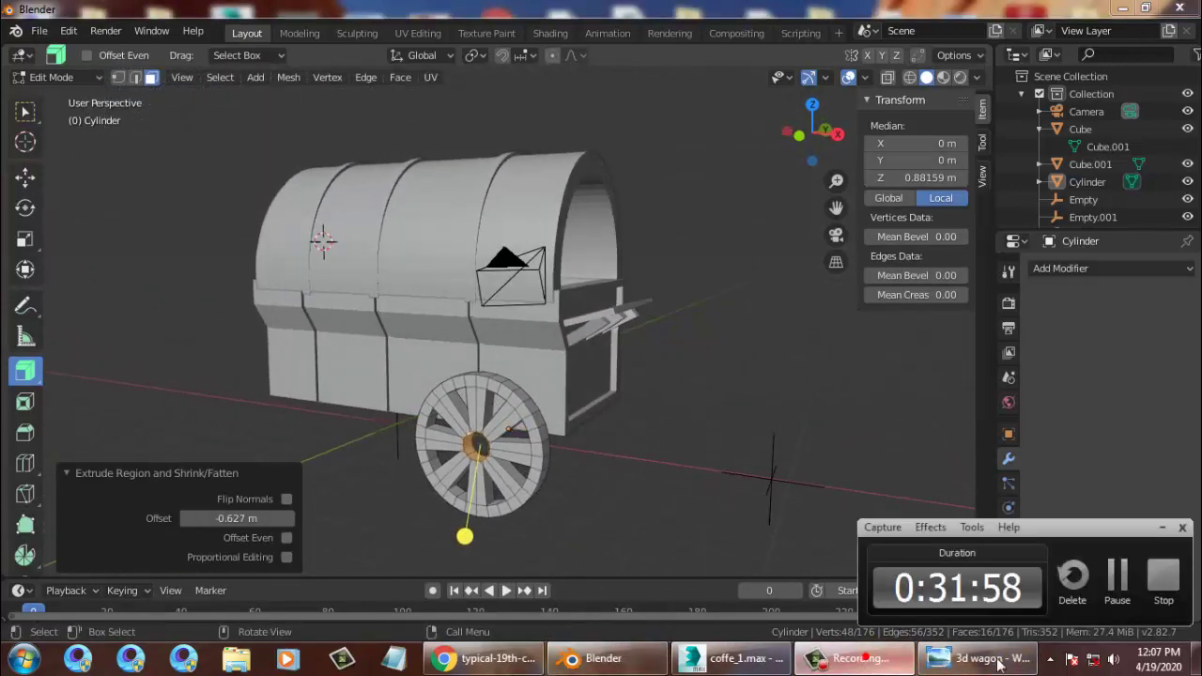
pyautogui.click(1167, 575)
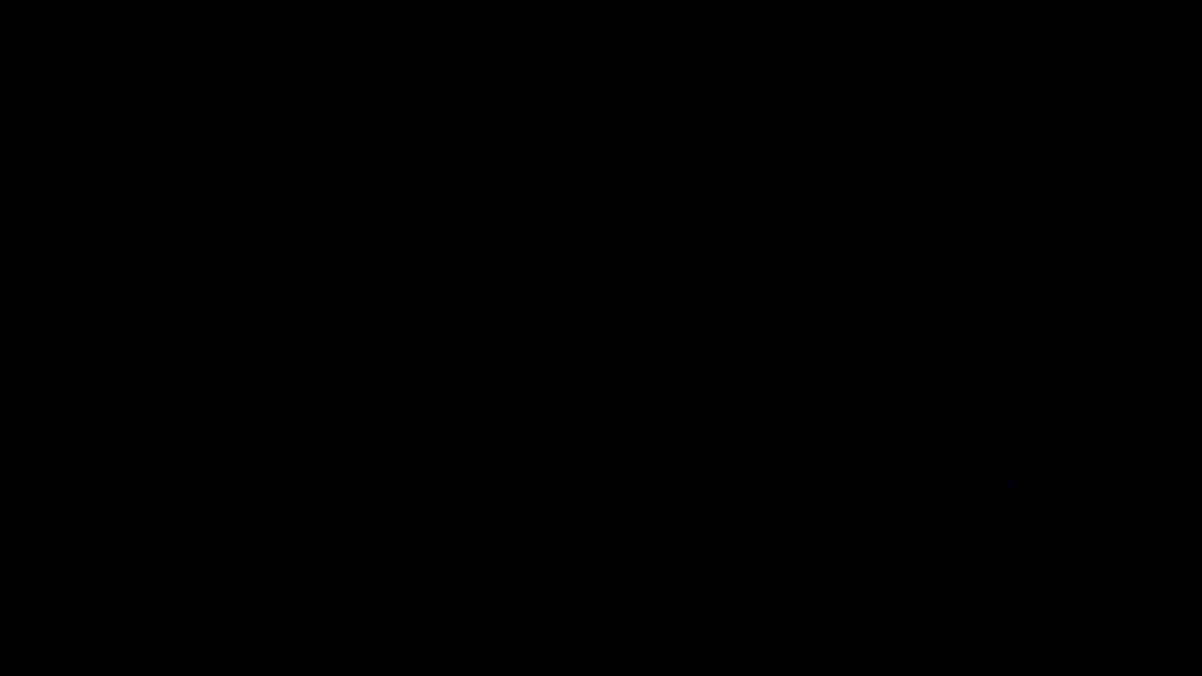